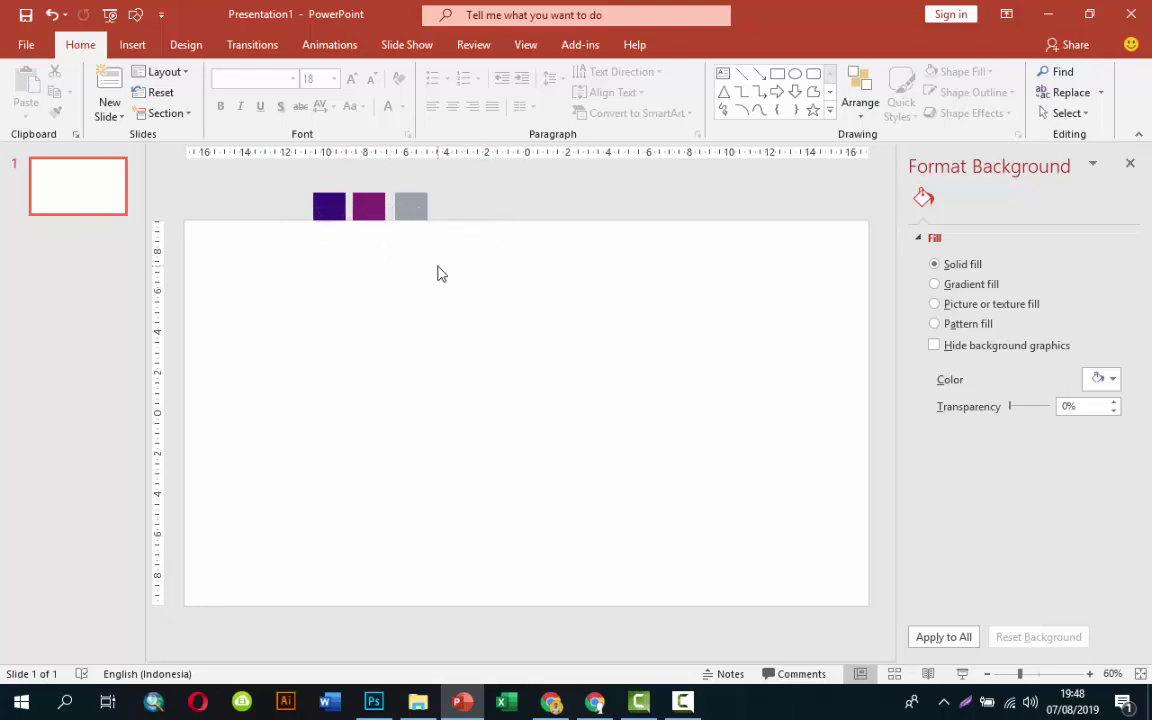
Set the slide background to a solid black fill
{"action": "left_click", "coordinate": [131, 44]}
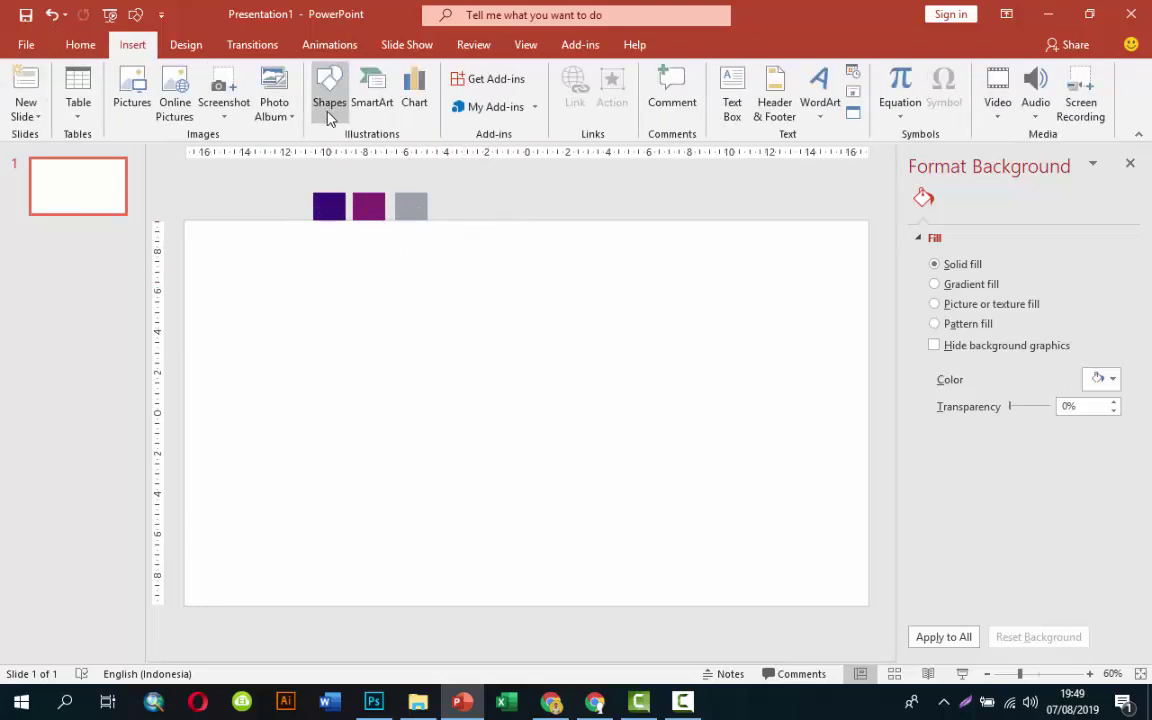
{"action": "left_click", "coordinate": [329, 104]}
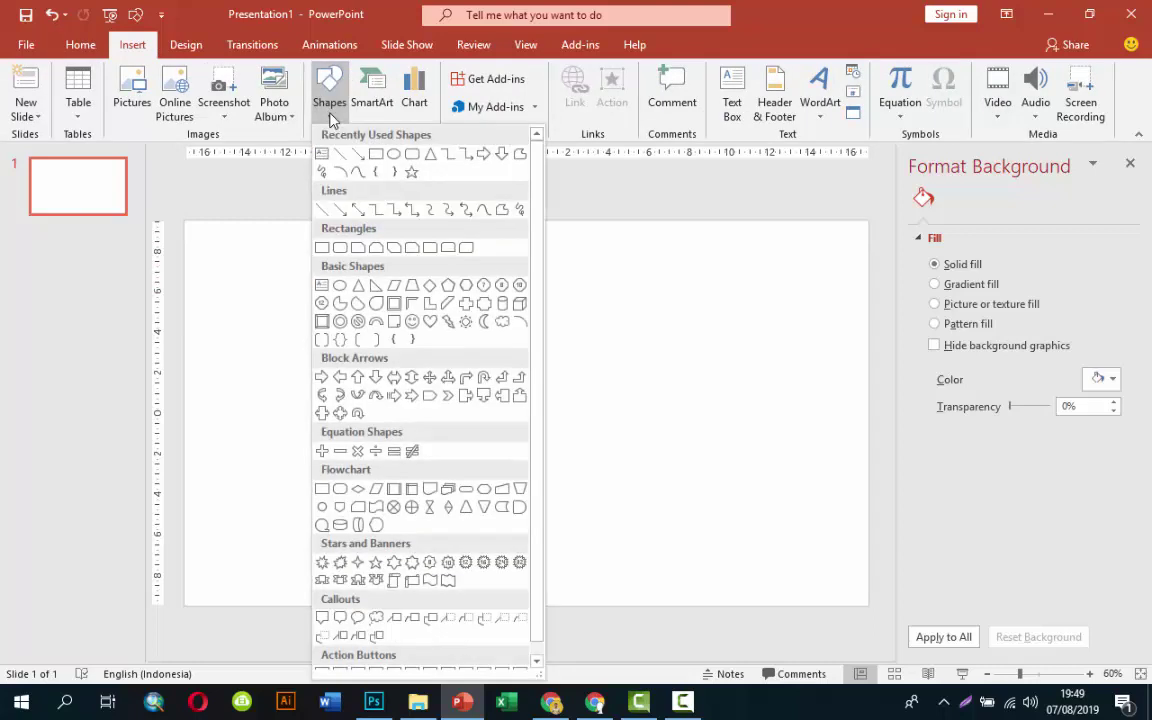
{"action": "left_click", "coordinate": [560, 318]}
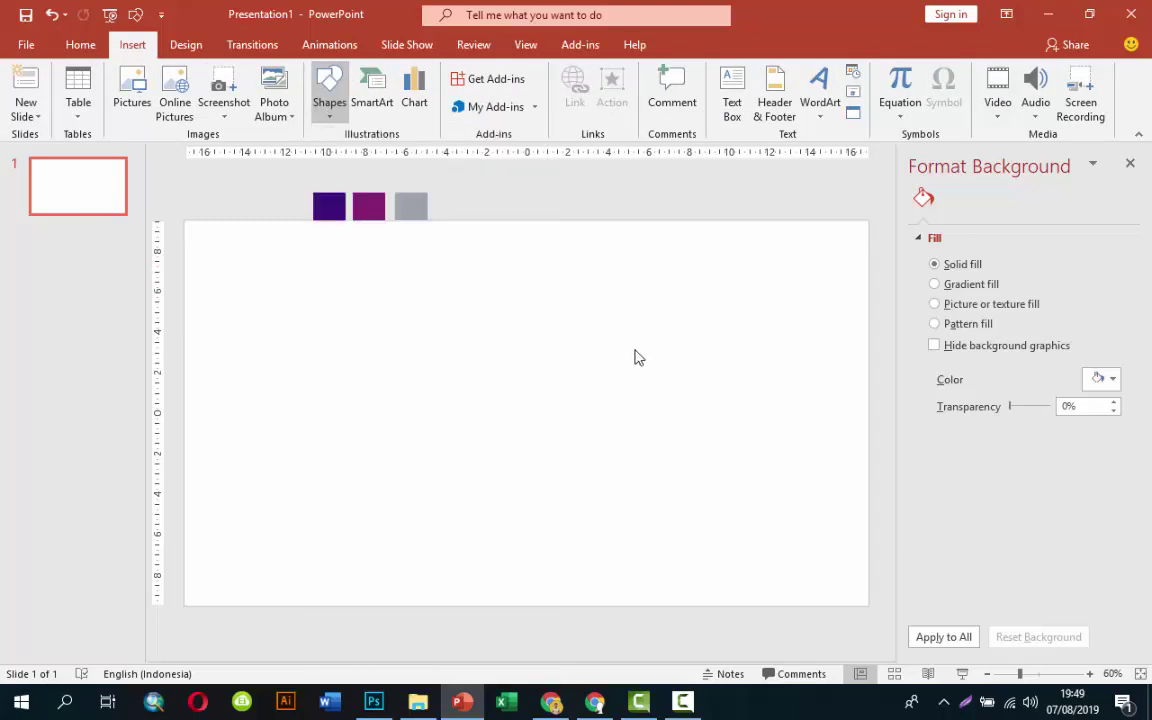
{"action": "left_click", "coordinate": [1097, 380]}
{"action": "left_click", "coordinate": [1018, 442]}
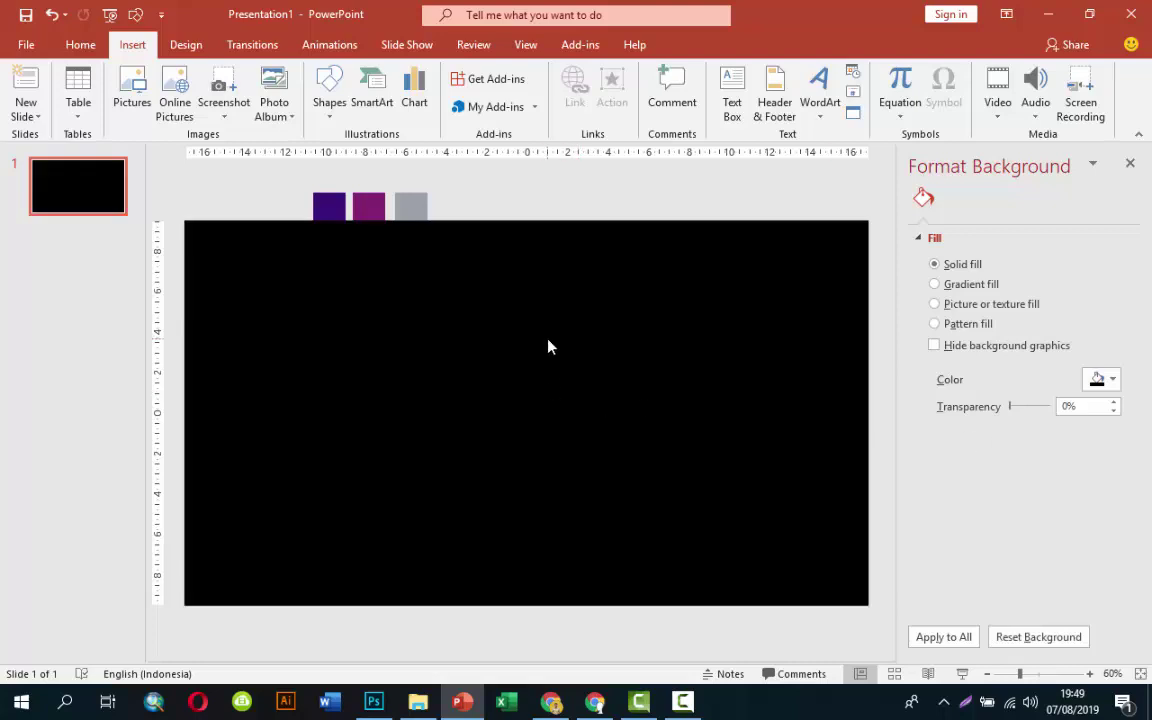
{"action": "left_click", "coordinate": [329, 90]}
Draw a blue rectangle and narrow it to cover the slide's right half, about 19,05 × 16,93 cm
{"action": "left_click", "coordinate": [362, 155]}
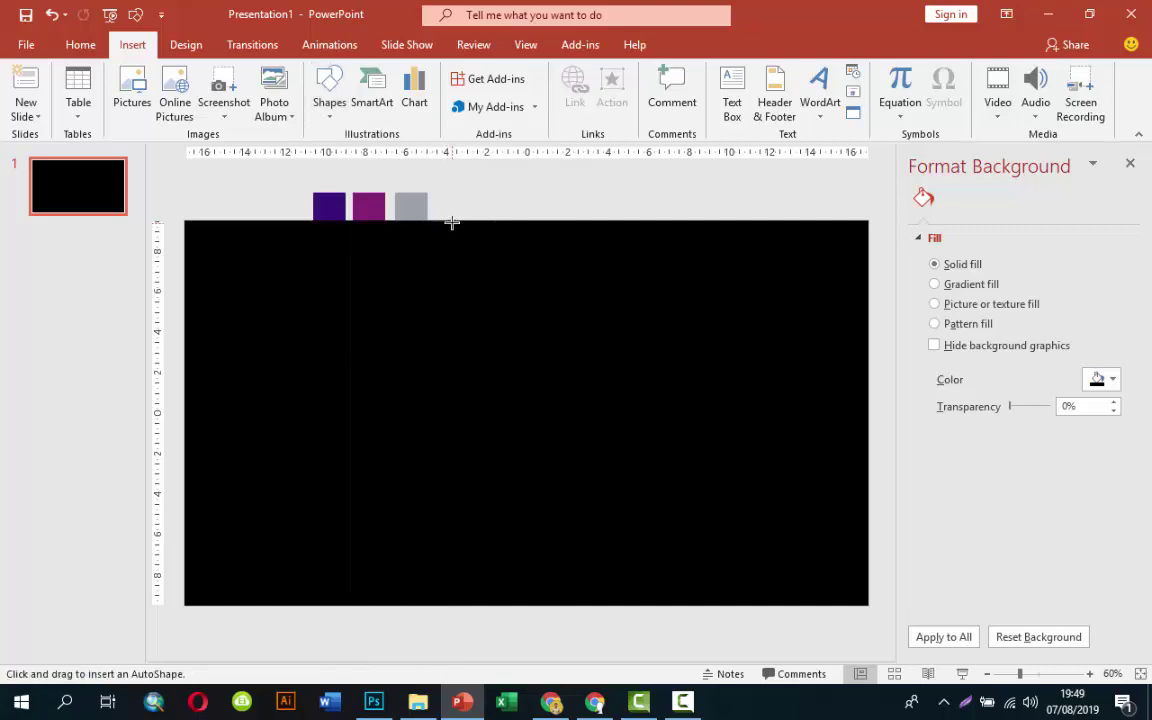
{"action": "left_click_drag", "start_coordinate": [451, 221], "coordinate": [868, 604]}
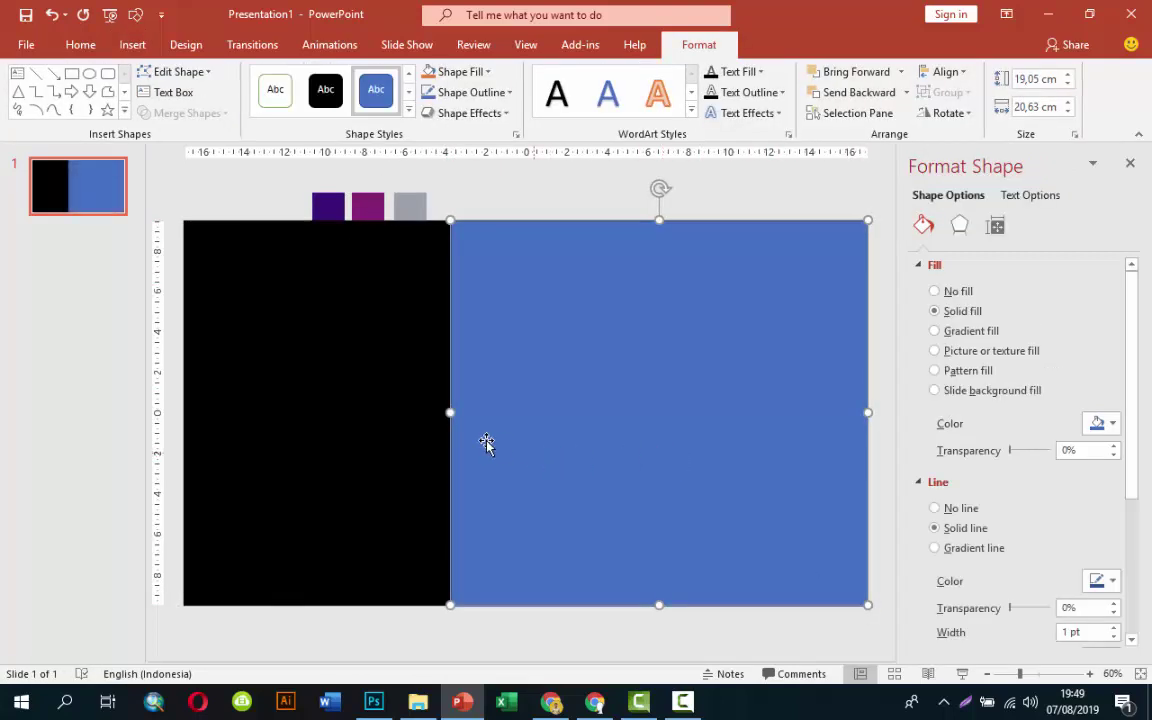
{"action": "left_click_drag", "start_coordinate": [451, 411], "coordinate": [525, 411]}
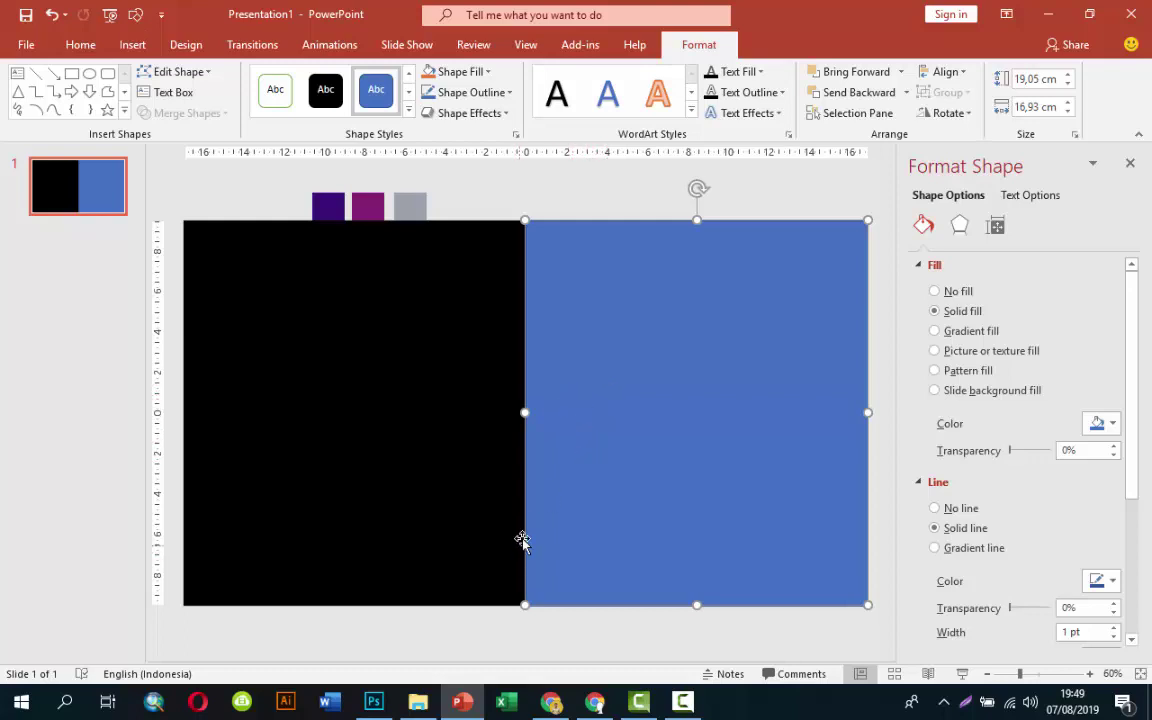
In Edit Points, drag the rectangle's bottom-left vertex right to slant its left edge
{"action": "right_click", "coordinate": [523, 598]}
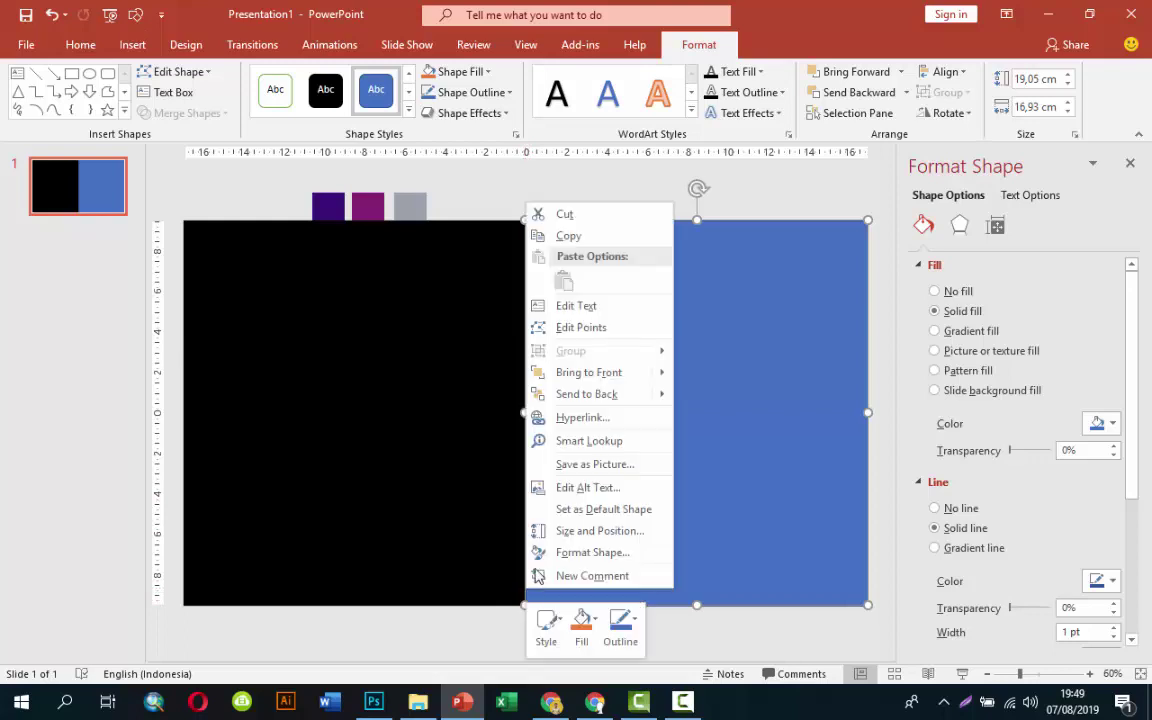
{"action": "left_click", "coordinate": [578, 328]}
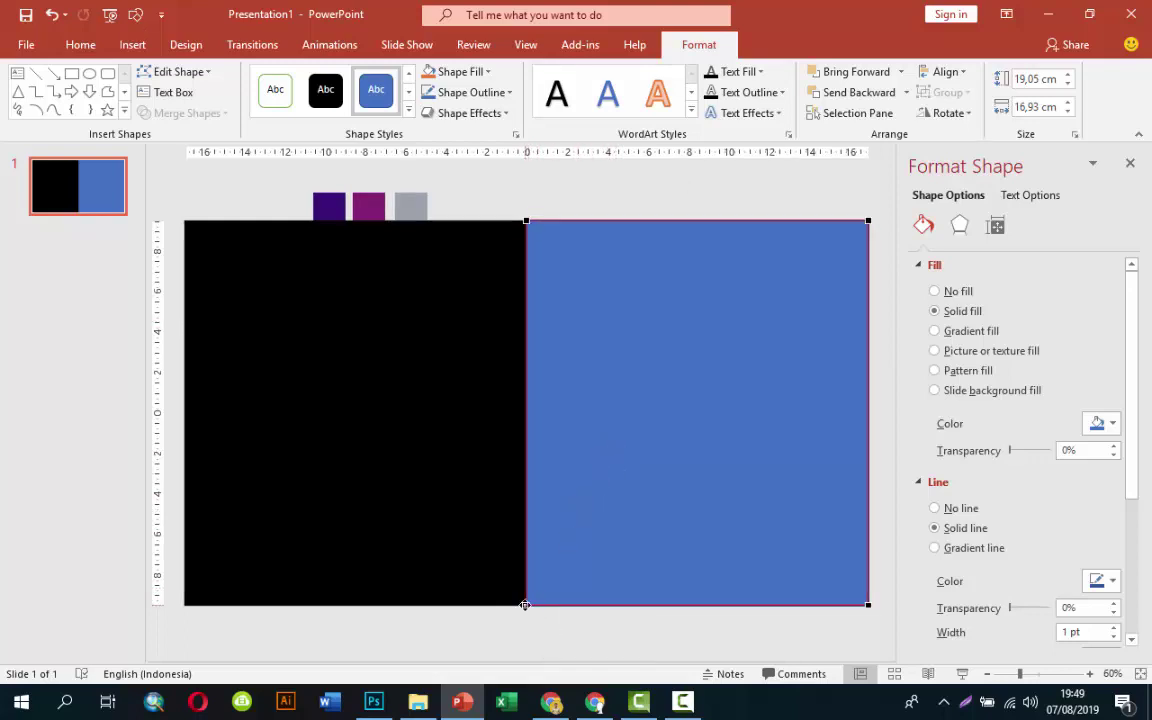
{"action": "left_click_drag", "start_coordinate": [524, 604], "coordinate": [681, 476]}
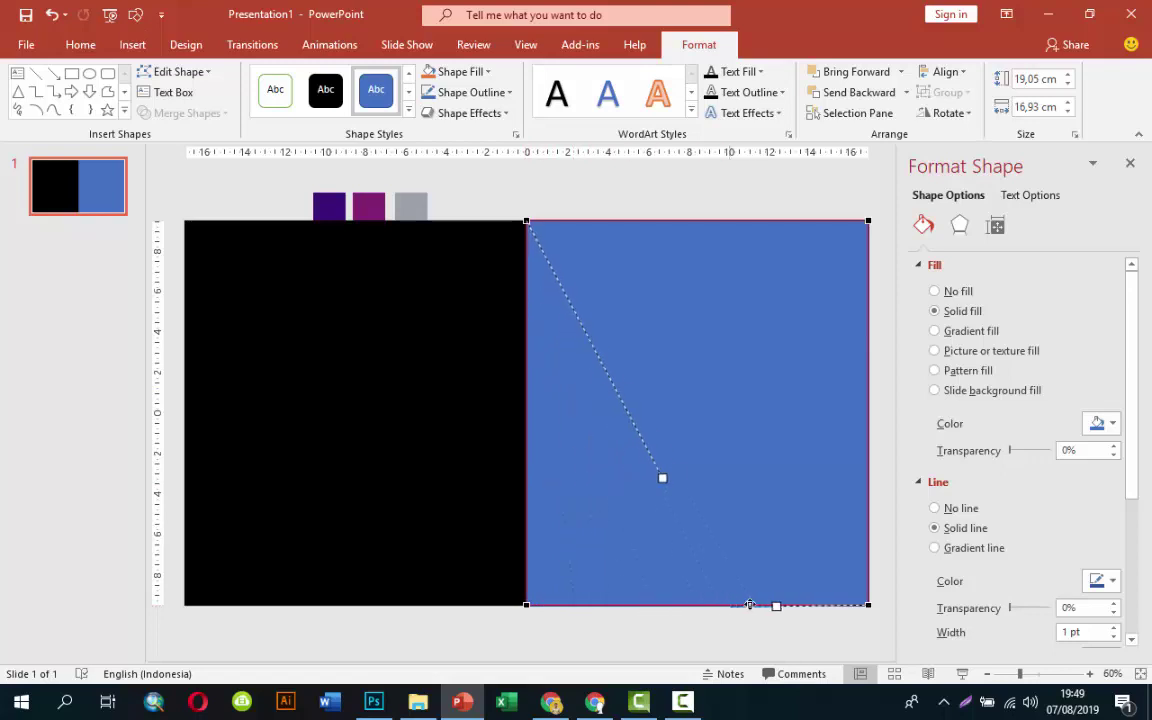
Add two points on the slanted edge and drag them to form a small step
{"action": "right_click", "coordinate": [651, 424]}
{"action": "left_click", "coordinate": [689, 437]}
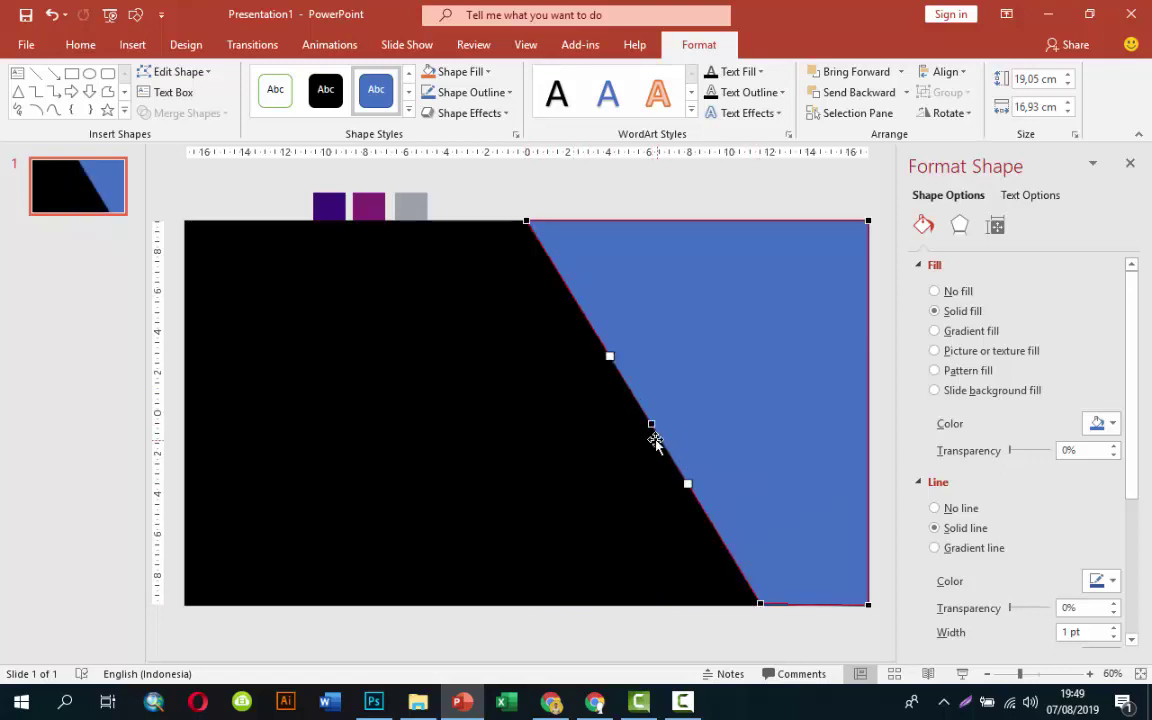
{"action": "right_click", "coordinate": [628, 390]}
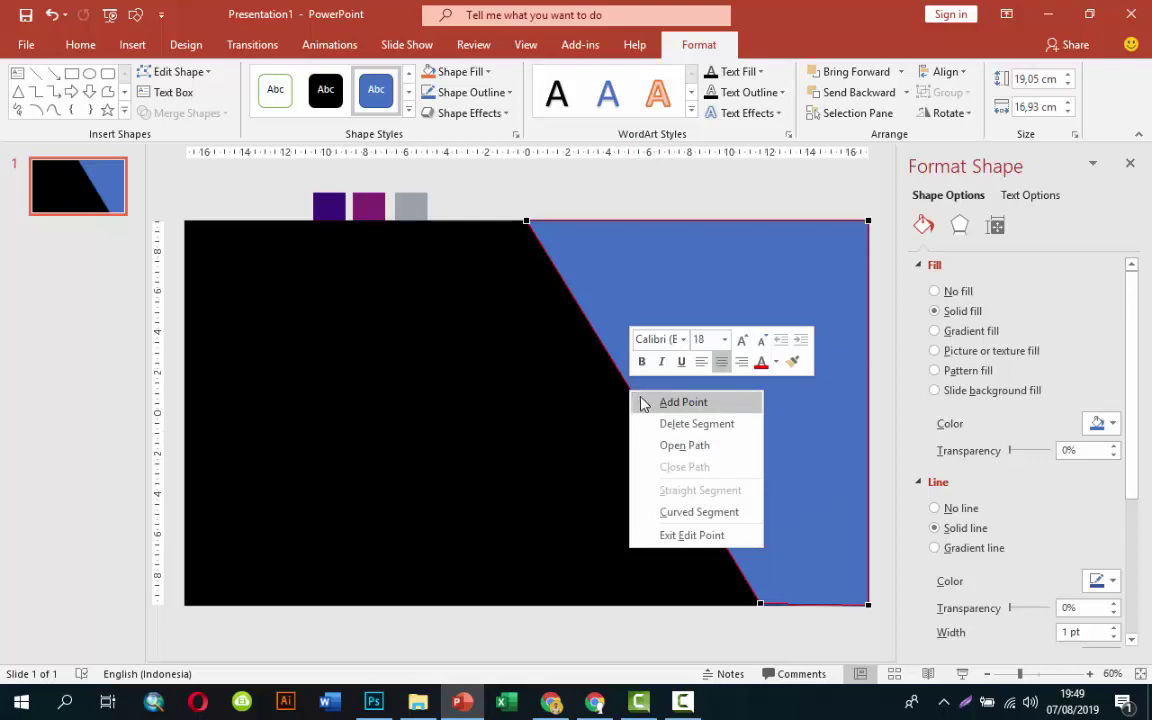
{"action": "left_click", "coordinate": [648, 403]}
{"action": "left_click_drag", "start_coordinate": [627, 390], "coordinate": [597, 419]}
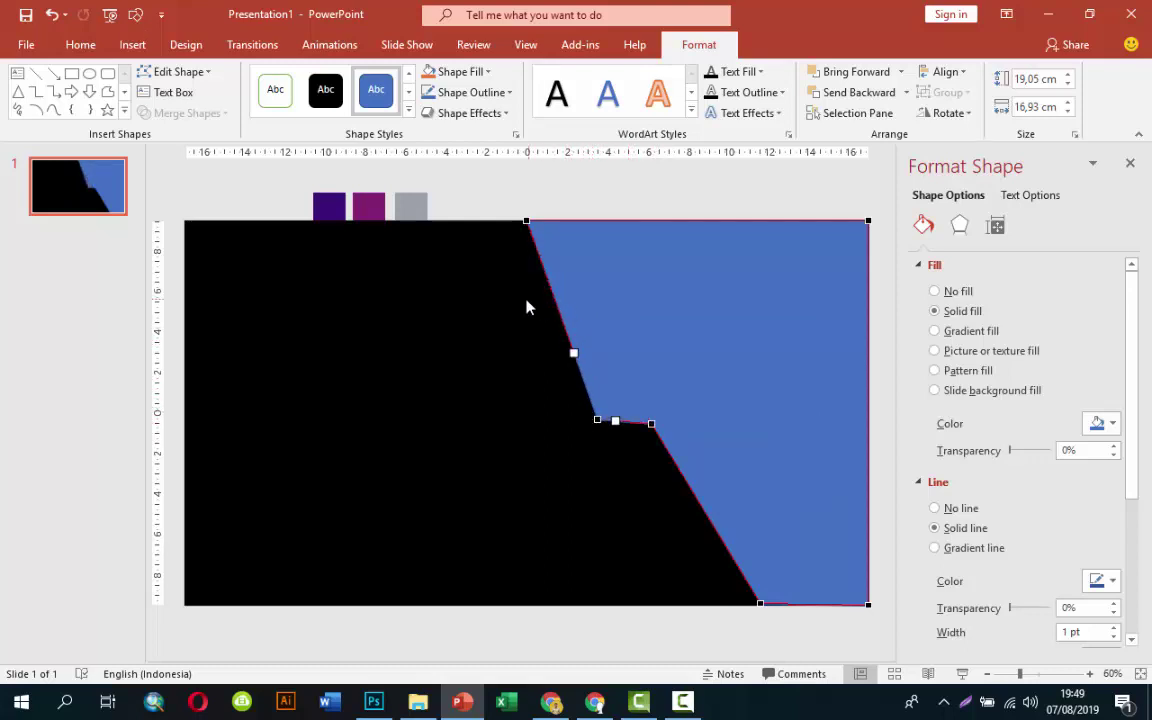
{"action": "left_click_drag", "start_coordinate": [526, 220], "coordinate": [506, 220]}
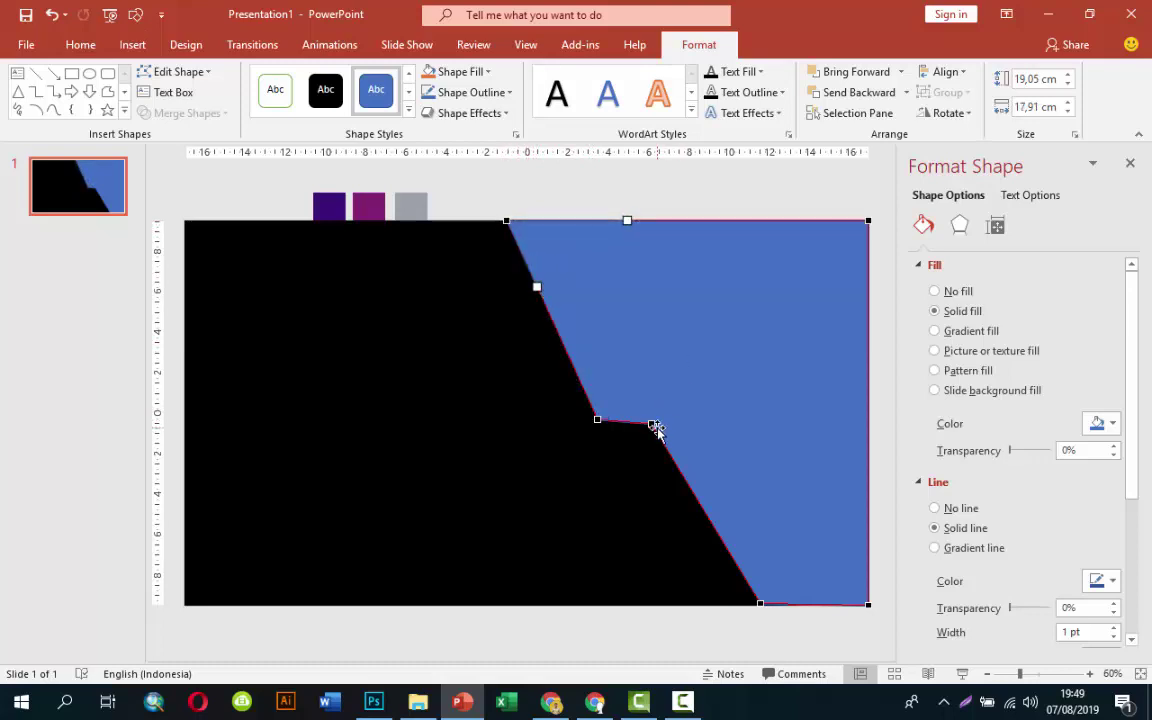
{"action": "left_click_drag", "start_coordinate": [651, 422], "coordinate": [658, 437]}
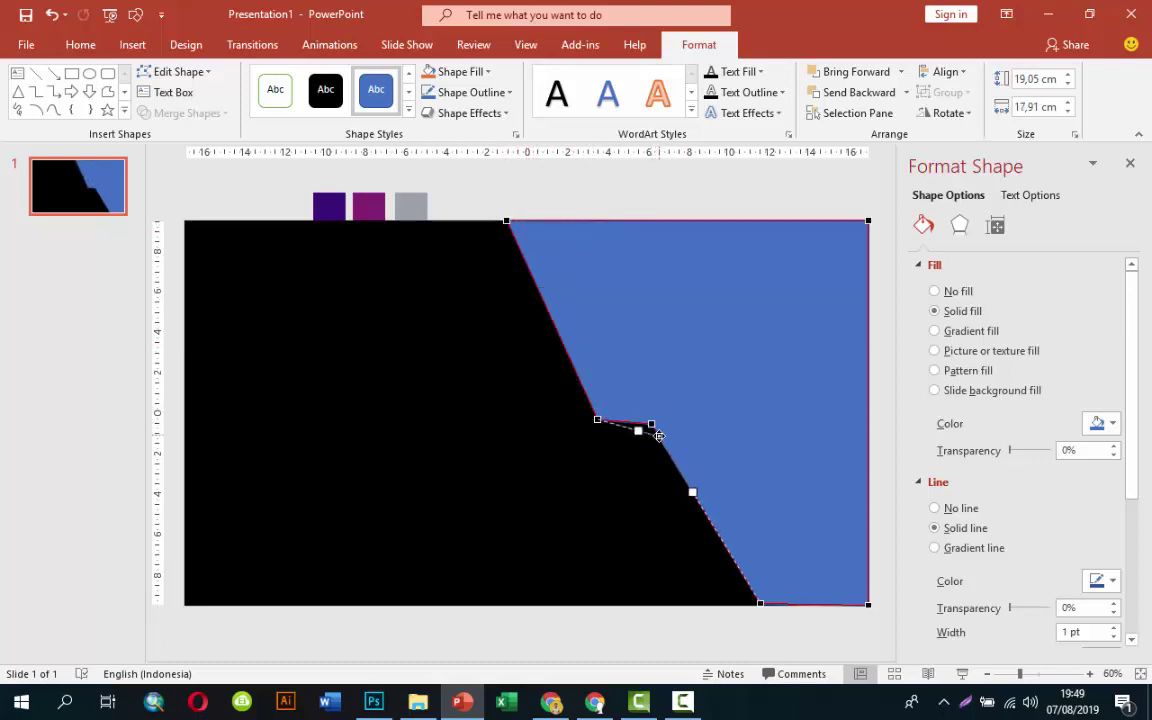
{"action": "left_click", "coordinate": [619, 196]}
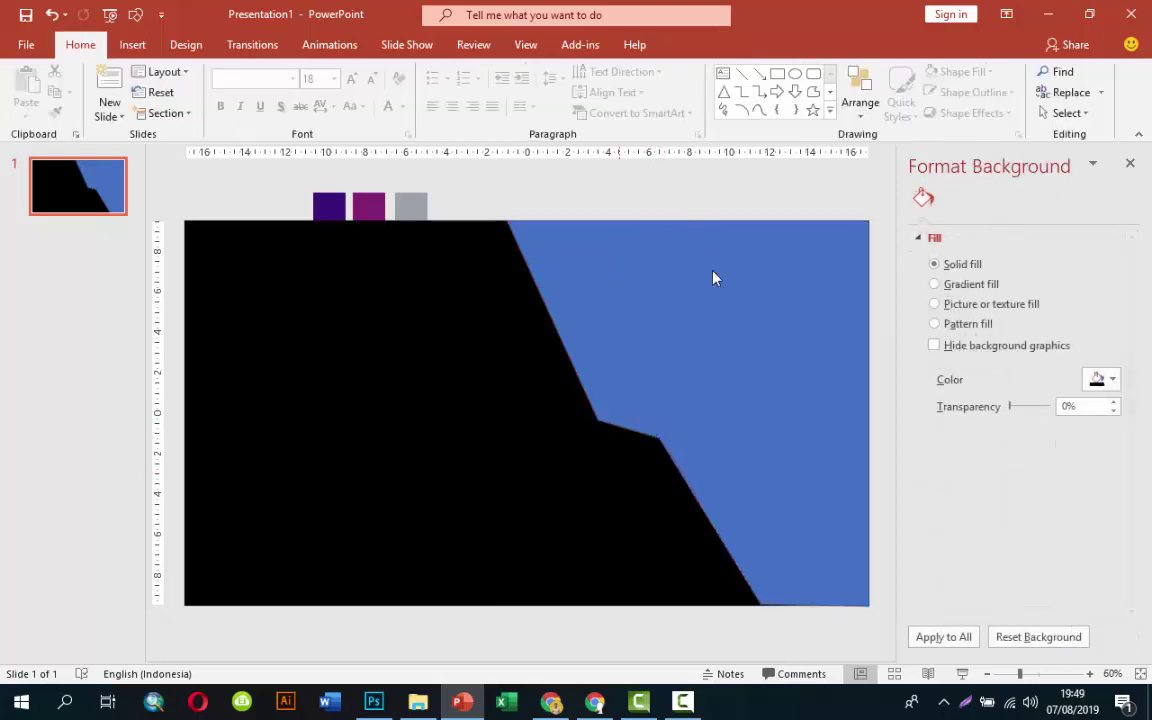
{"action": "left_click", "coordinate": [715, 311]}
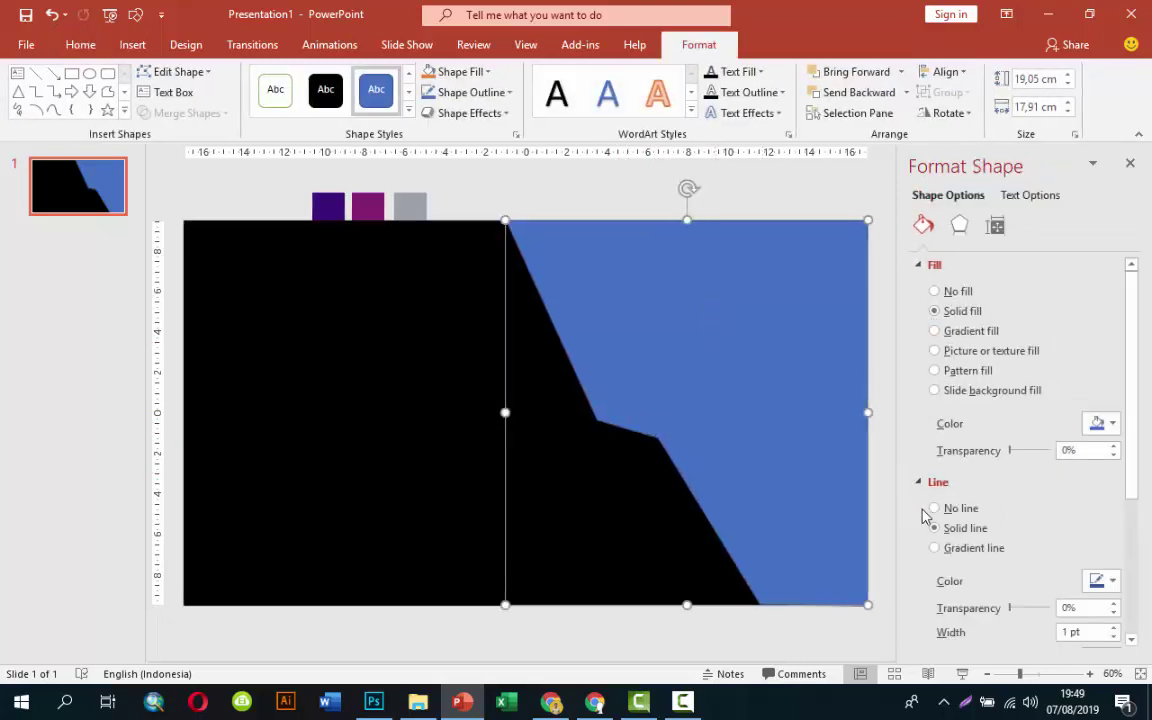
Remove the angled shape's outline and switch its fill to Picture or texture fill
{"action": "left_click", "coordinate": [934, 508]}
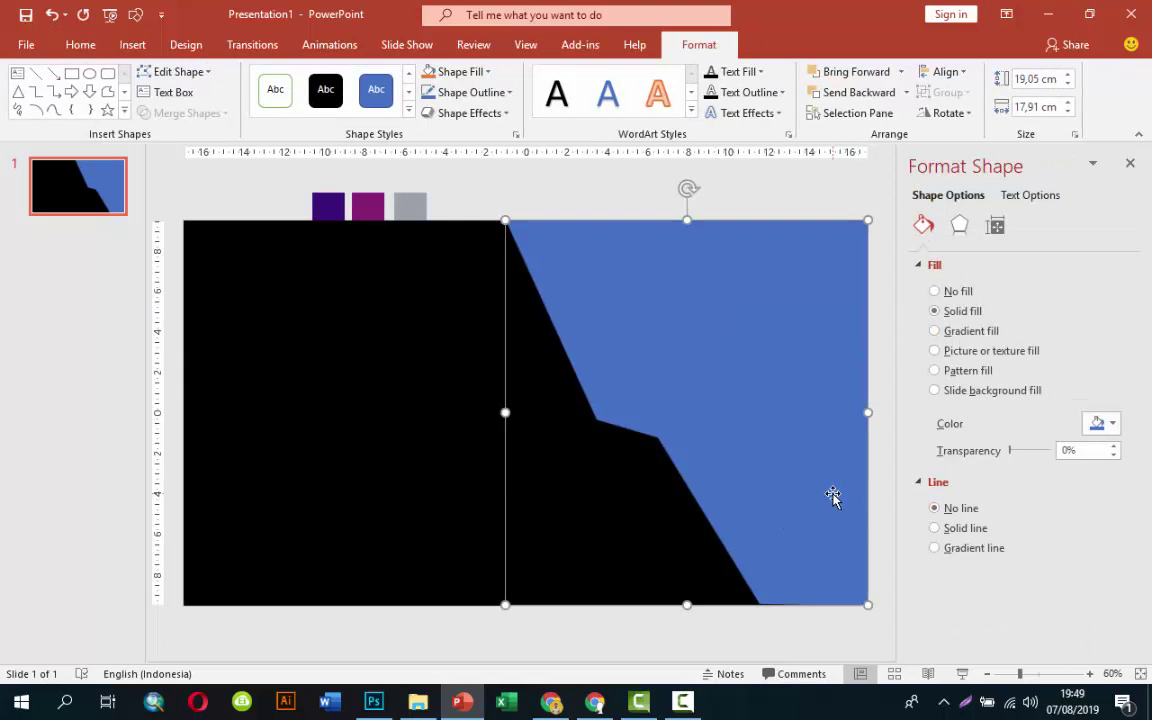
{"action": "left_click", "coordinate": [977, 357]}
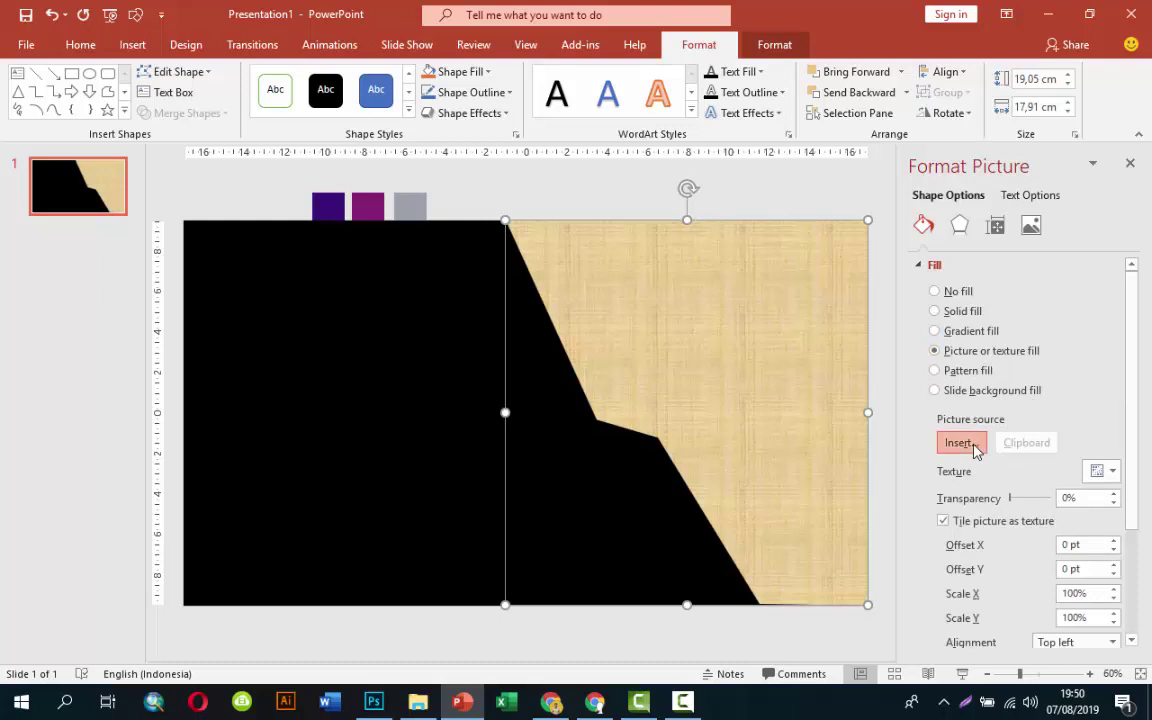
{"action": "left_click", "coordinate": [962, 443]}
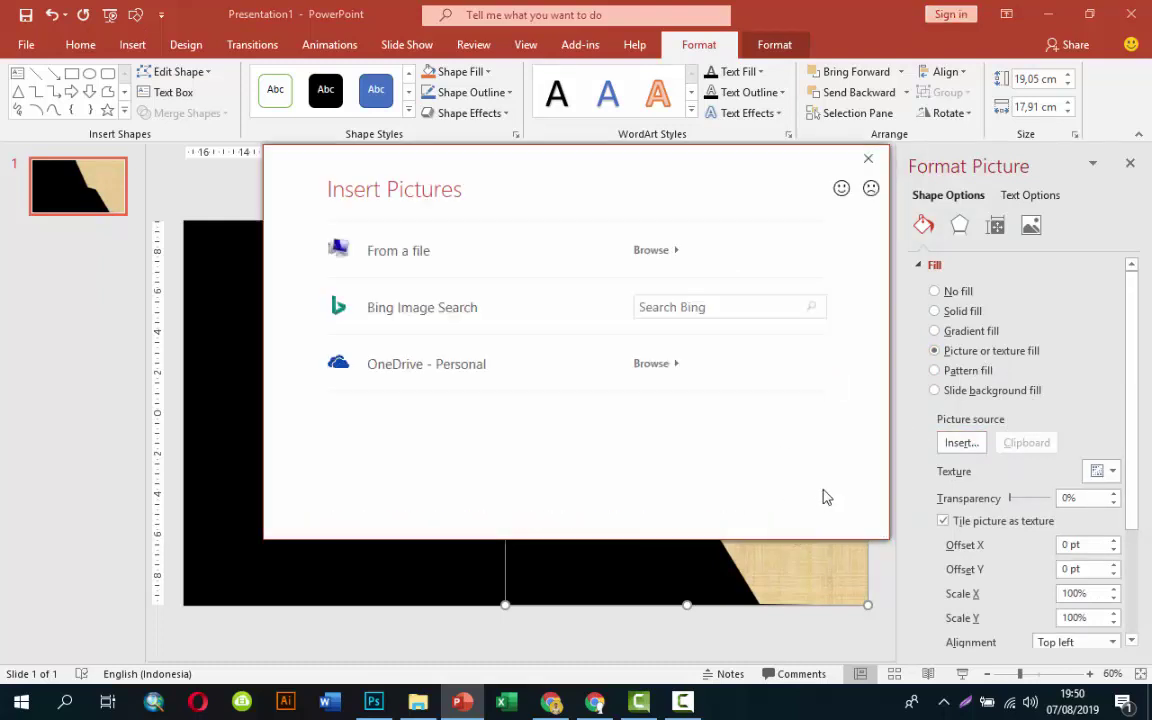
{"action": "left_click", "coordinate": [868, 160]}
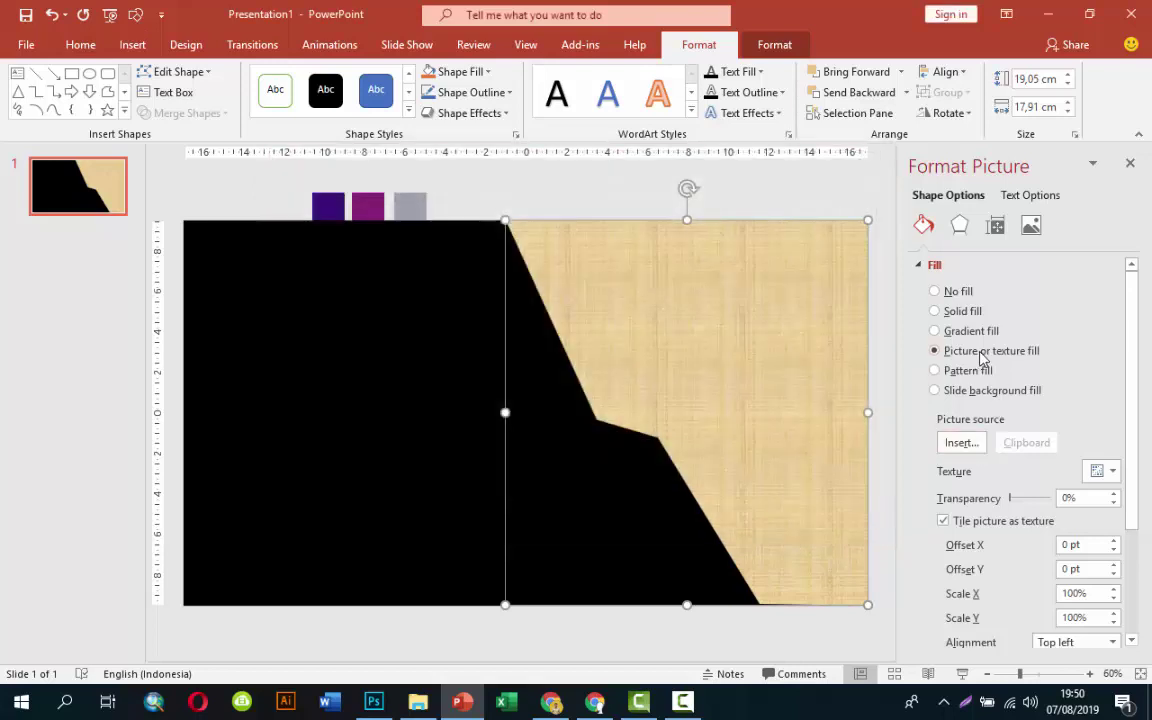
{"action": "left_click", "coordinate": [962, 443]}
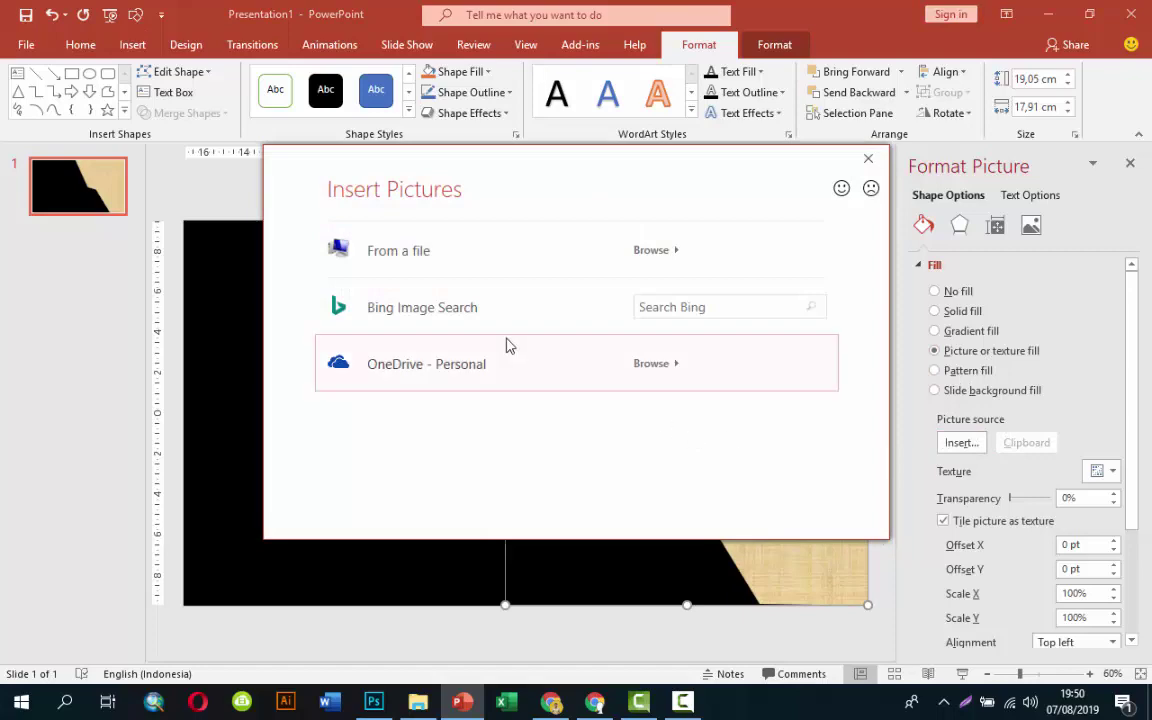
Fill the shape with the suited man's wristwatch photo from the IMAGE > PEOPLE folder
{"action": "left_click", "coordinate": [432, 258]}
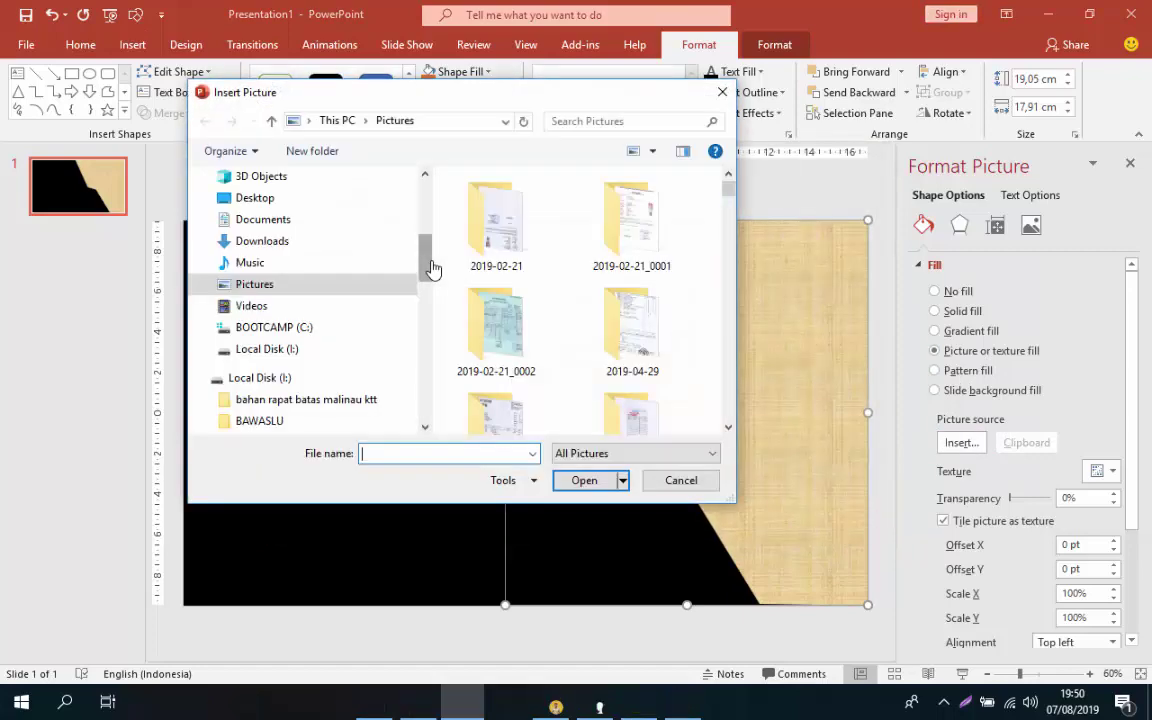
{"action": "left_click_drag", "start_coordinate": [429, 265], "coordinate": [390, 386]}
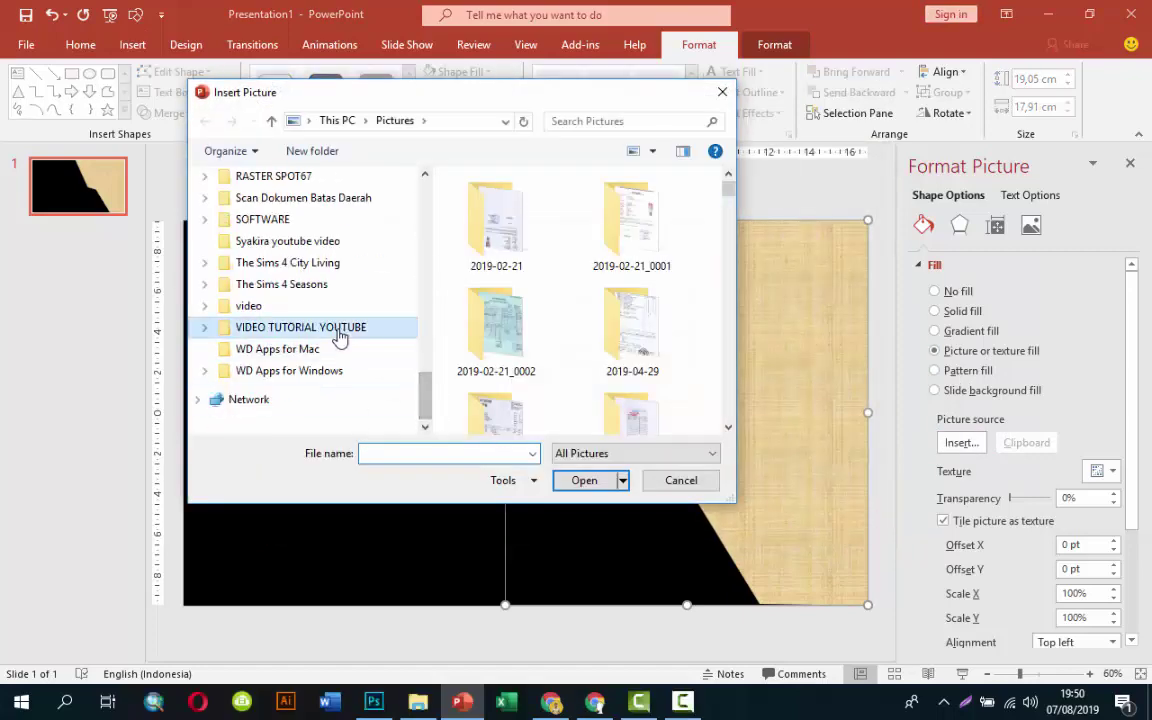
{"action": "left_click", "coordinate": [335, 330]}
{"action": "double_click", "coordinate": [502, 306]}
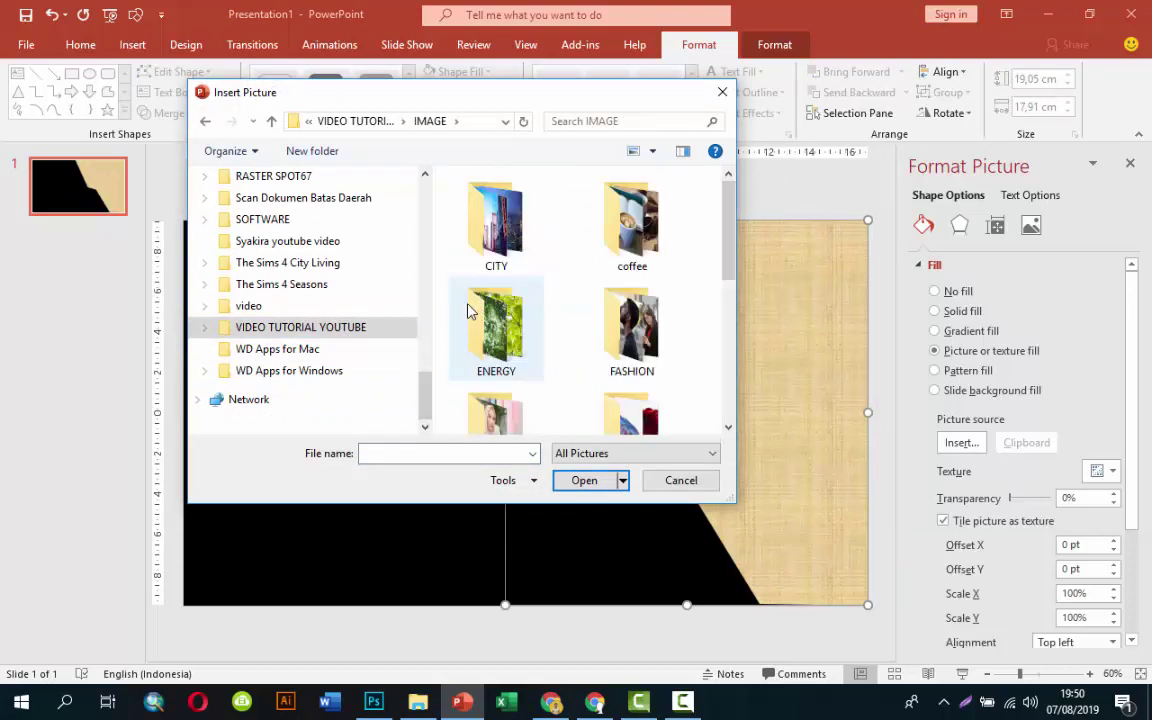
{"action": "scroll", "coordinate": [648, 335], "scroll_direction": "down", "scroll_amount": 1}
{"action": "scroll", "coordinate": [658, 338], "scroll_direction": "down", "scroll_amount": 1}
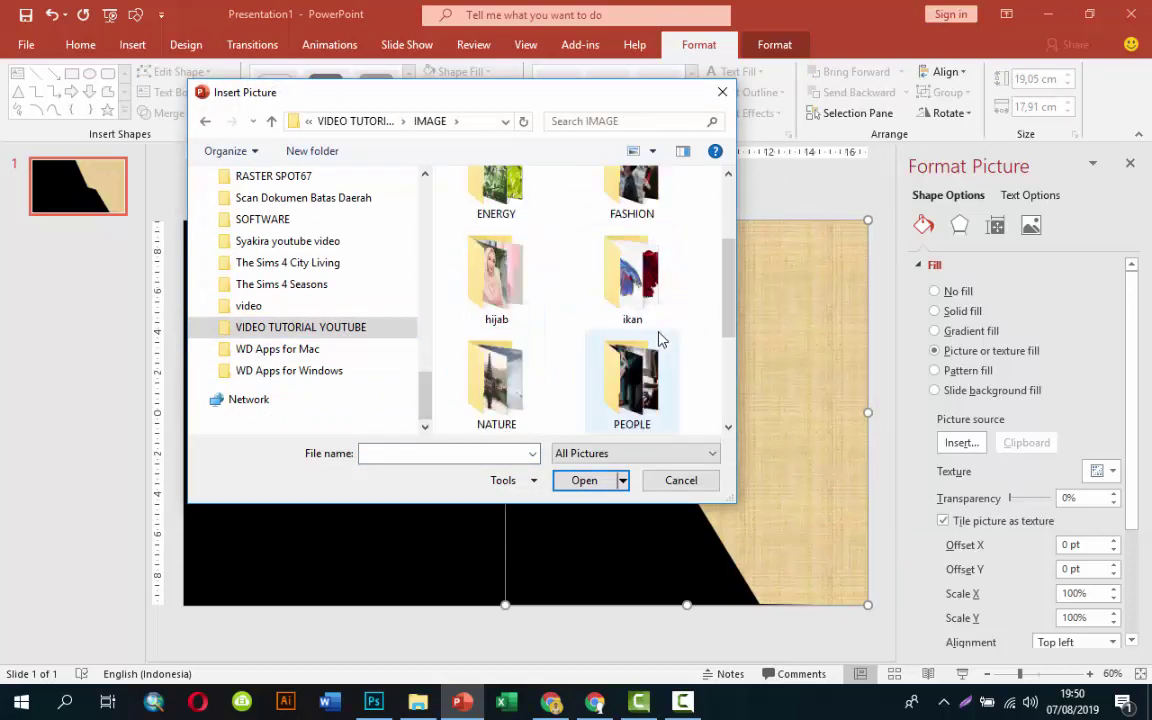
{"action": "double_click", "coordinate": [632, 365]}
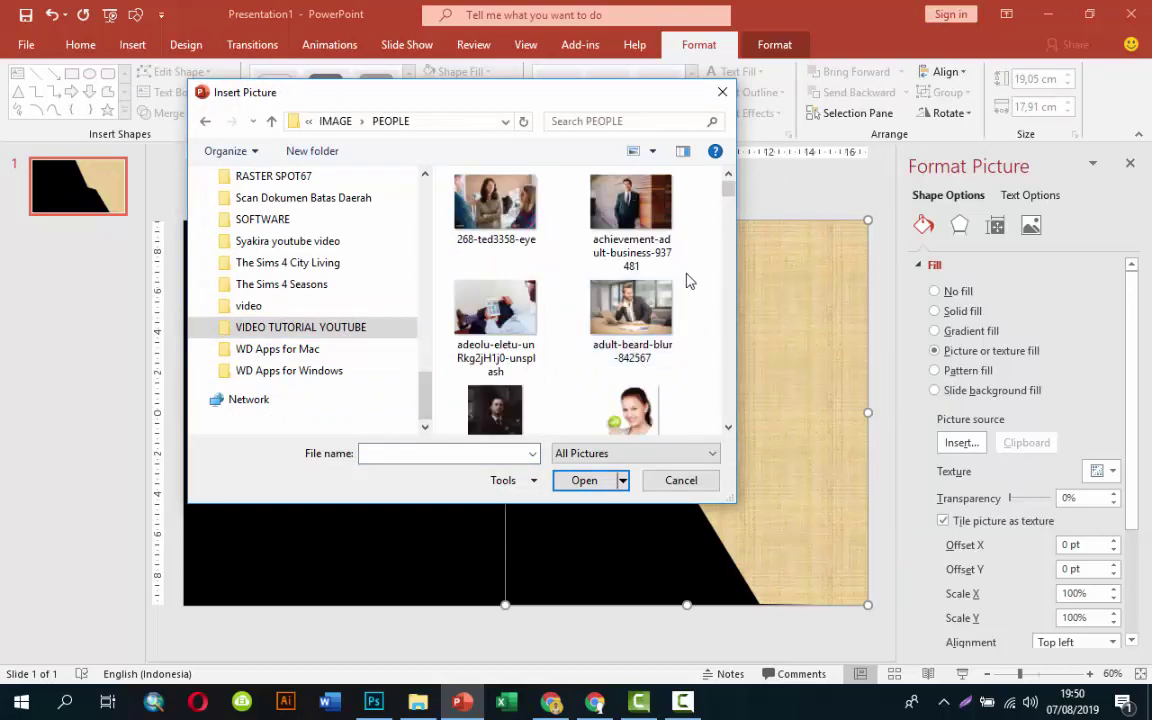
{"action": "scroll", "coordinate": [684, 285], "scroll_direction": "down", "scroll_amount": 1}
{"action": "scroll", "coordinate": [678, 290], "scroll_direction": "down", "scroll_amount": 1}
{"action": "scroll", "coordinate": [674, 292], "scroll_direction": "down", "scroll_amount": 1}
{"action": "scroll", "coordinate": [670, 297], "scroll_direction": "down", "scroll_amount": 1}
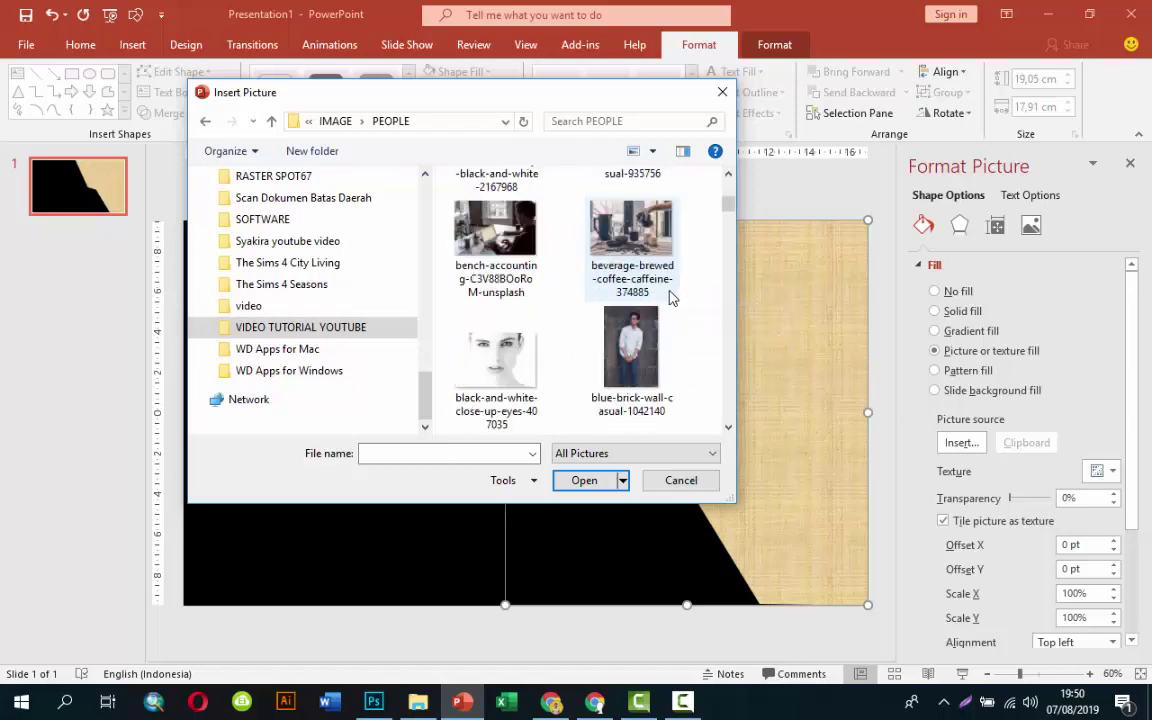
{"action": "scroll", "coordinate": [670, 297], "scroll_direction": "down", "scroll_amount": 1}
{"action": "scroll", "coordinate": [670, 297], "scroll_direction": "down", "scroll_amount": 2}
{"action": "scroll", "coordinate": [670, 297], "scroll_direction": "down", "scroll_amount": 4}
{"action": "scroll", "coordinate": [670, 297], "scroll_direction": "up", "scroll_amount": 3}
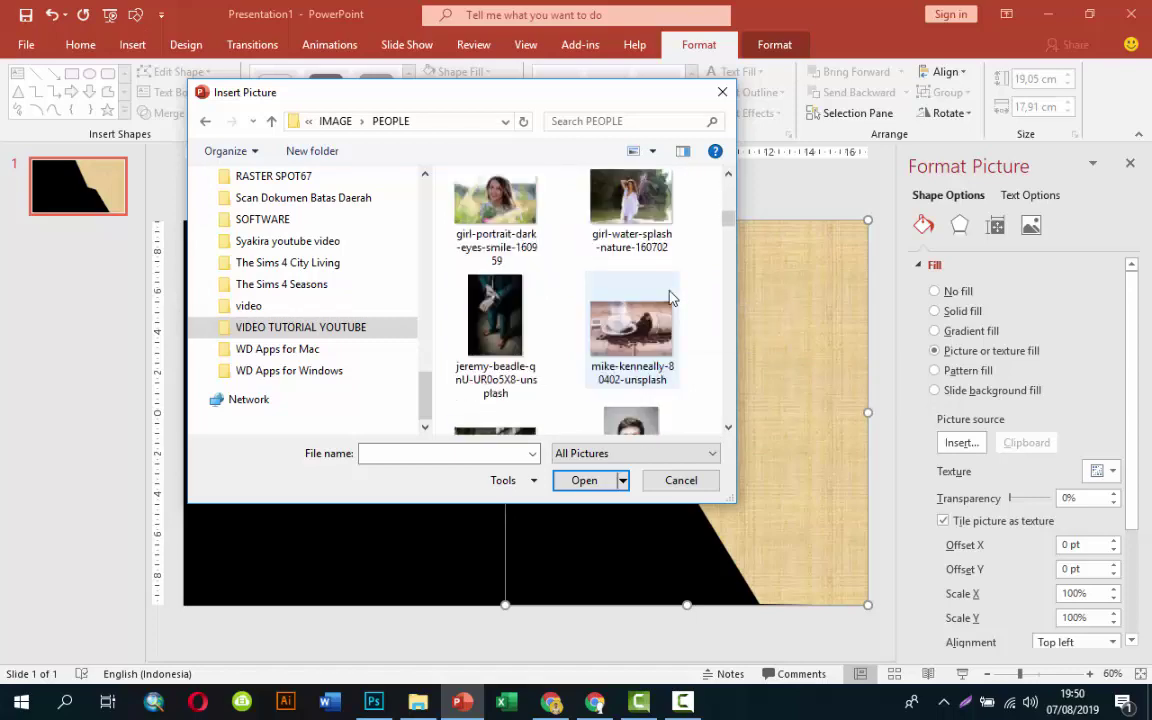
{"action": "left_click", "coordinate": [528, 317]}
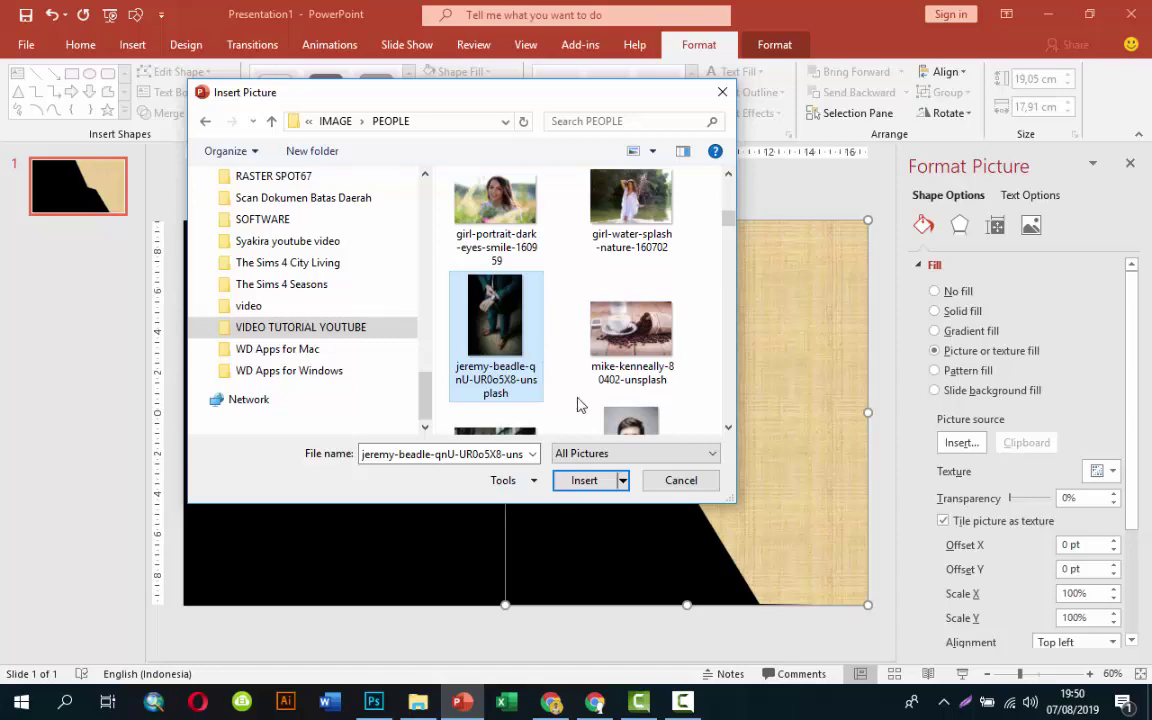
{"action": "left_click", "coordinate": [573, 481]}
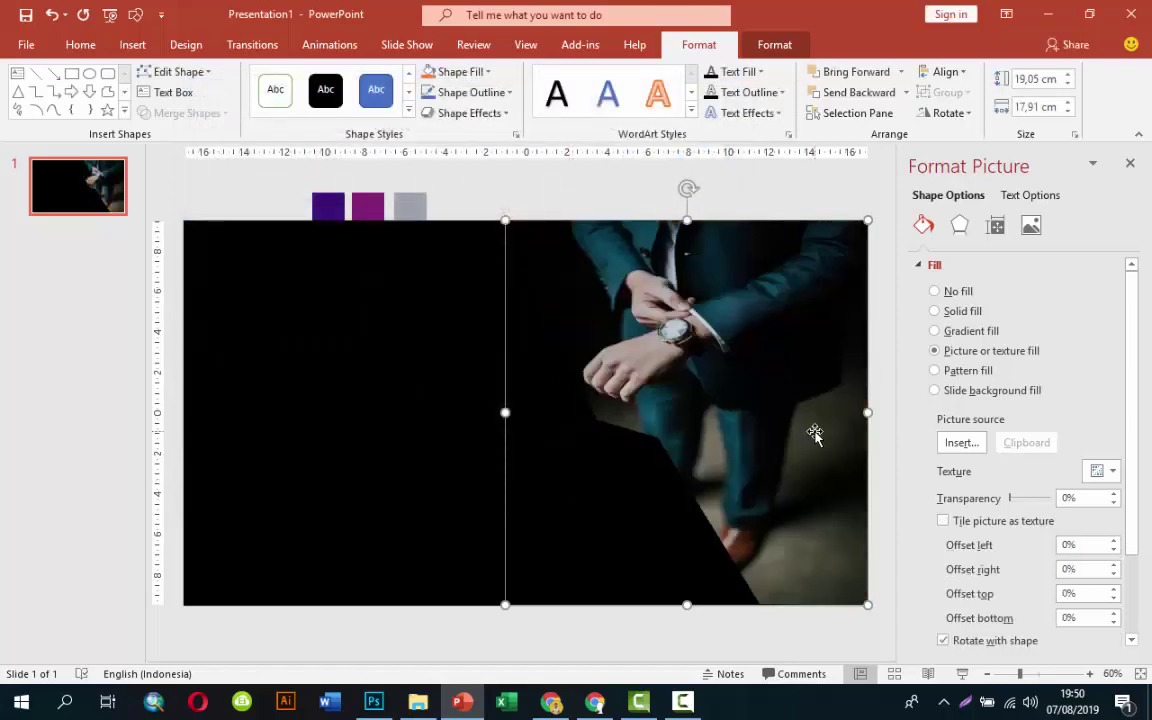
{"action": "left_click", "coordinate": [566, 198]}
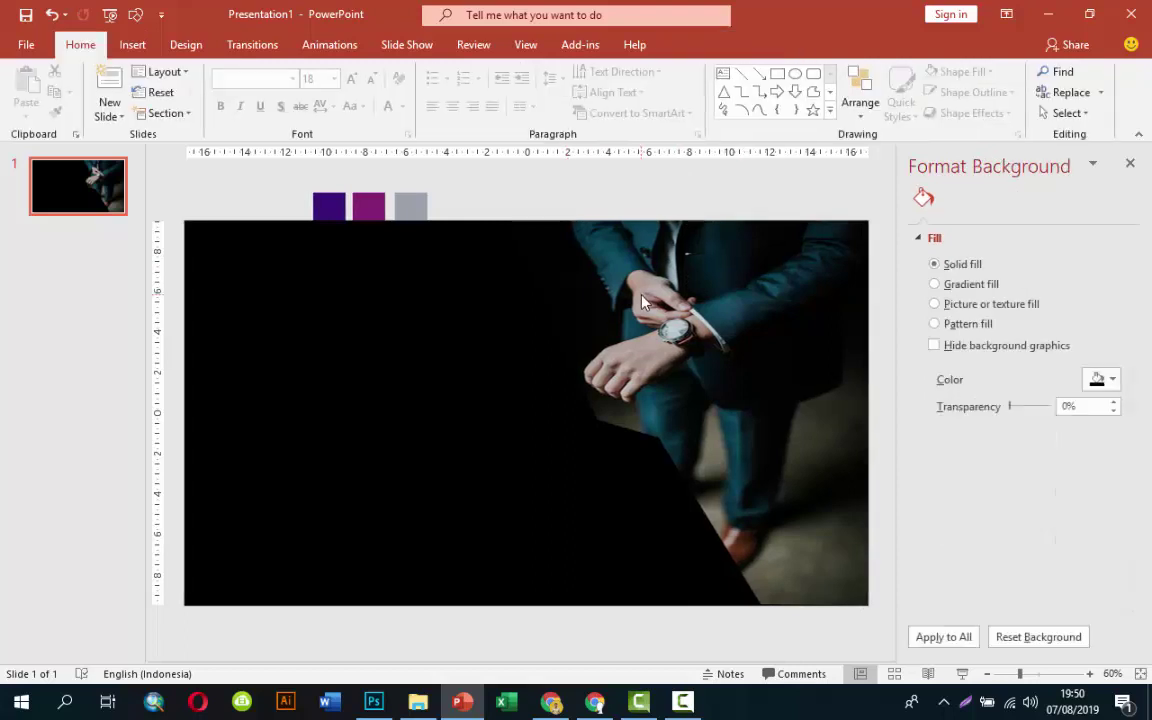
Draw a blue rectangle in the slide's bottom-right corner
{"action": "left_click", "coordinate": [130, 45]}
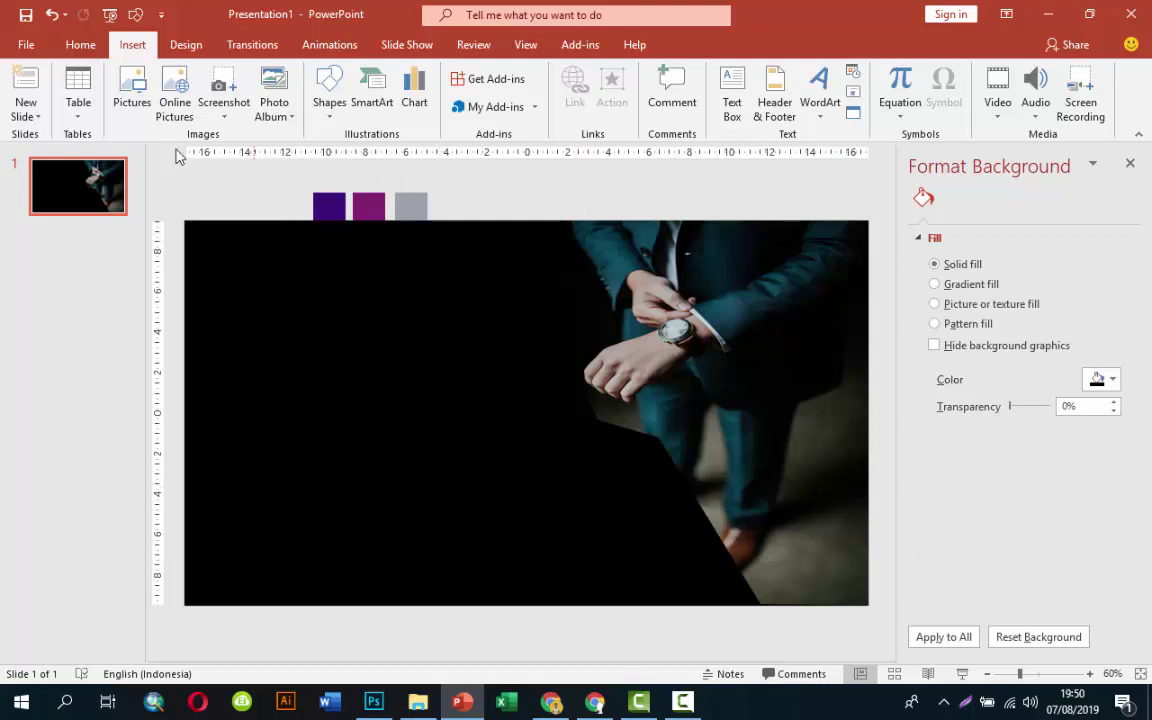
{"action": "left_click", "coordinate": [329, 88]}
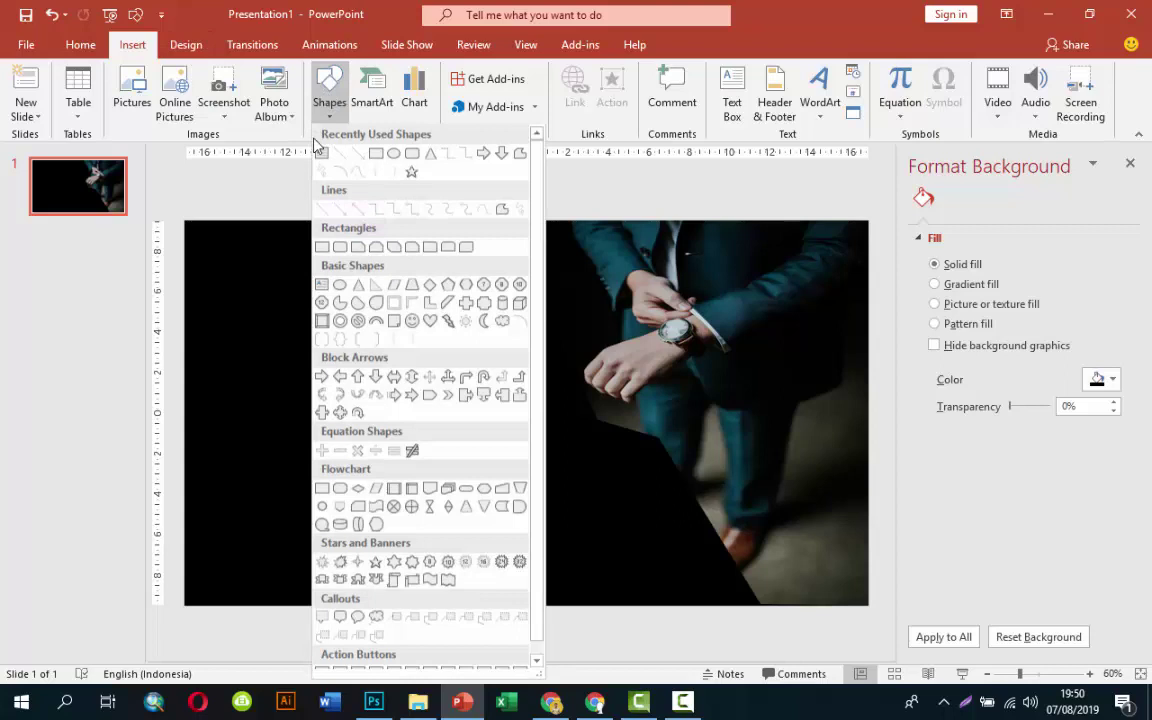
{"action": "left_click", "coordinate": [376, 160]}
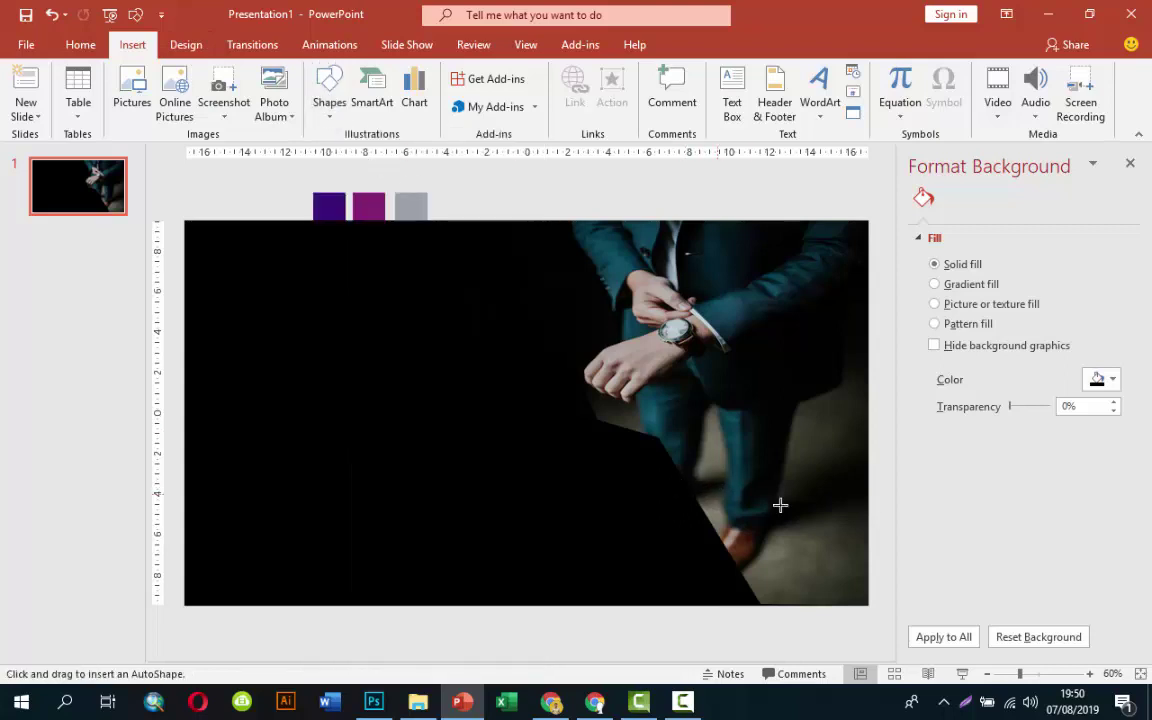
{"action": "left_click_drag", "start_coordinate": [720, 471], "coordinate": [866, 604]}
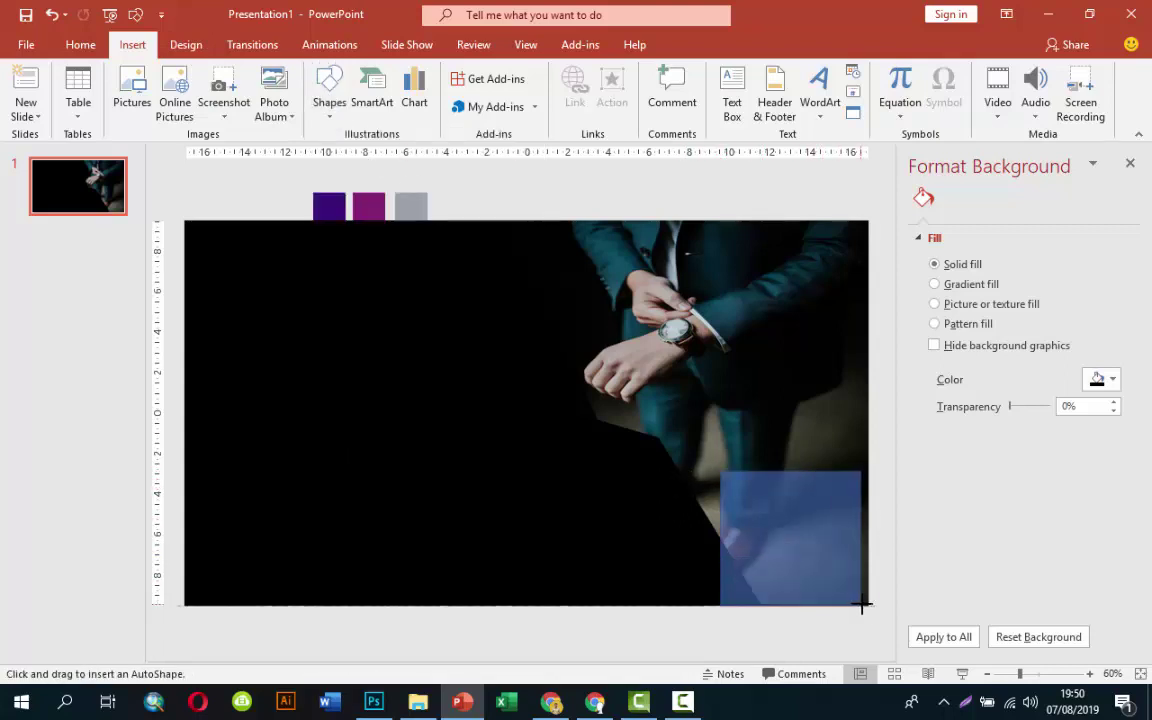
Delete the rectangle's top-left point to turn it into a right-angled triangle
{"action": "right_click", "coordinate": [745, 470]}
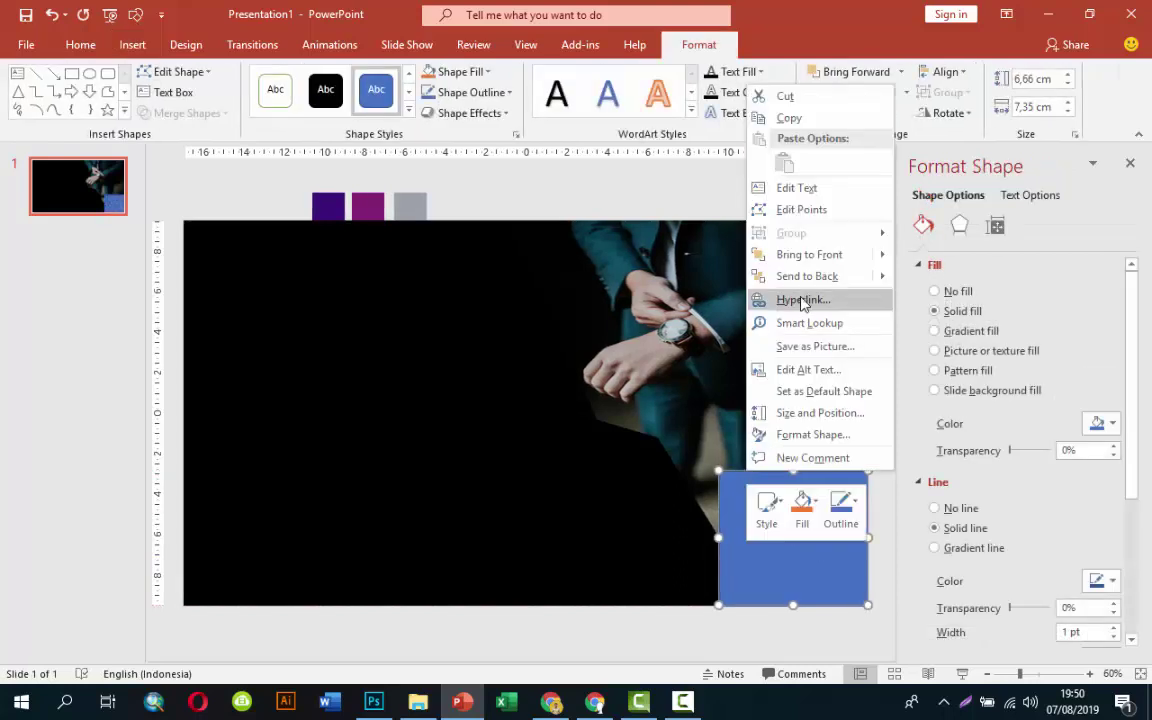
{"action": "left_click", "coordinate": [800, 210]}
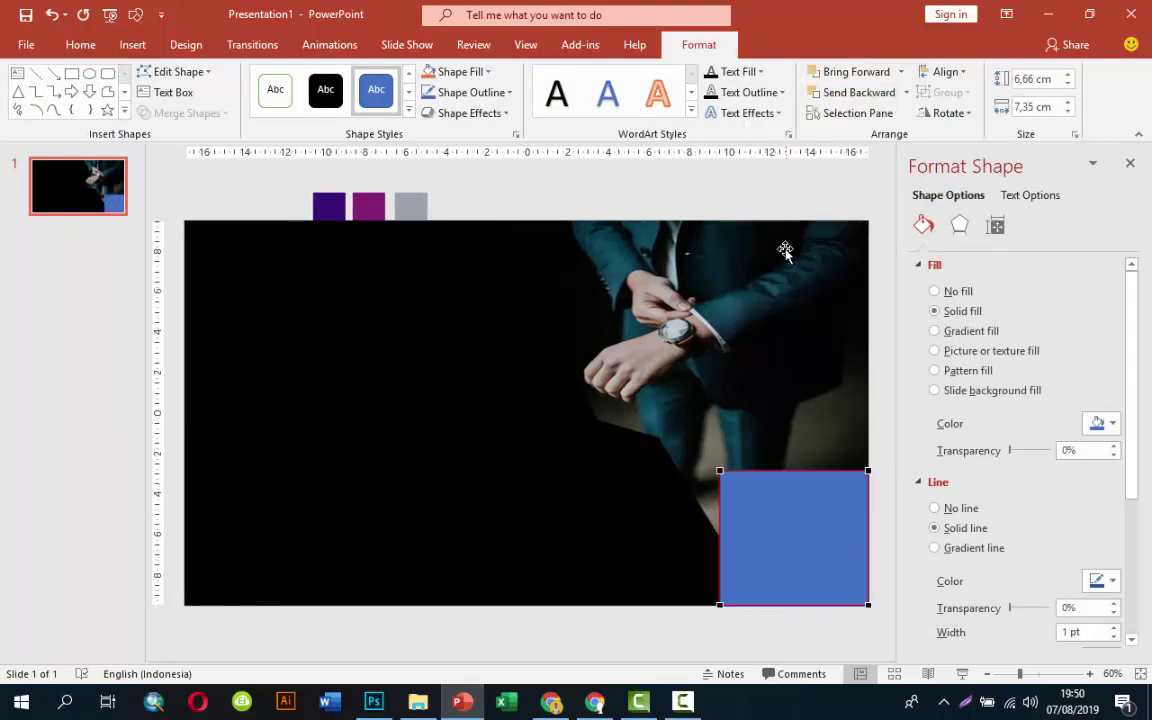
{"action": "right_click", "coordinate": [718, 473]}
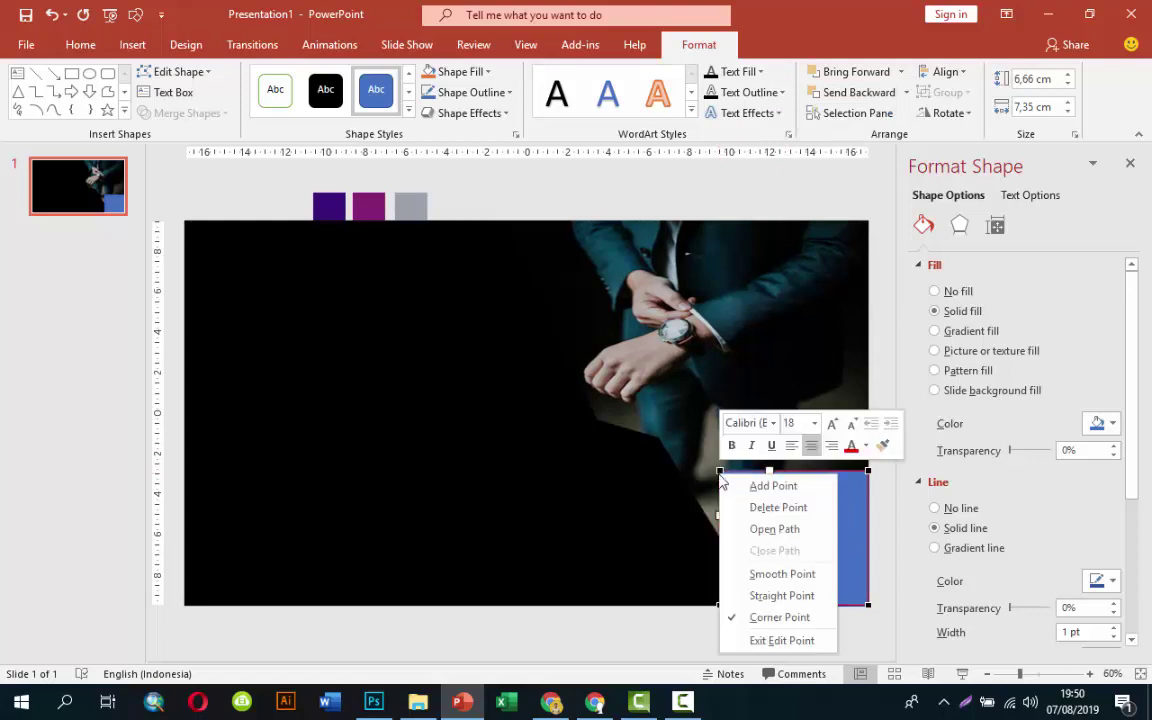
{"action": "left_click", "coordinate": [746, 508]}
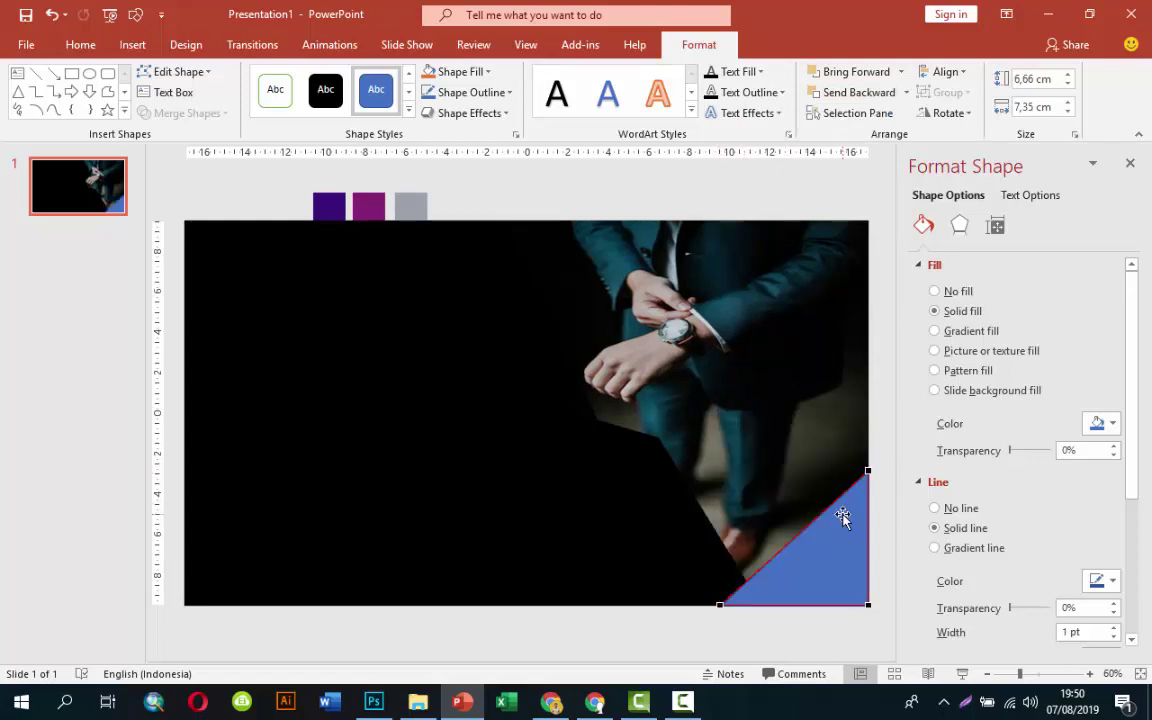
{"action": "left_click", "coordinate": [790, 205]}
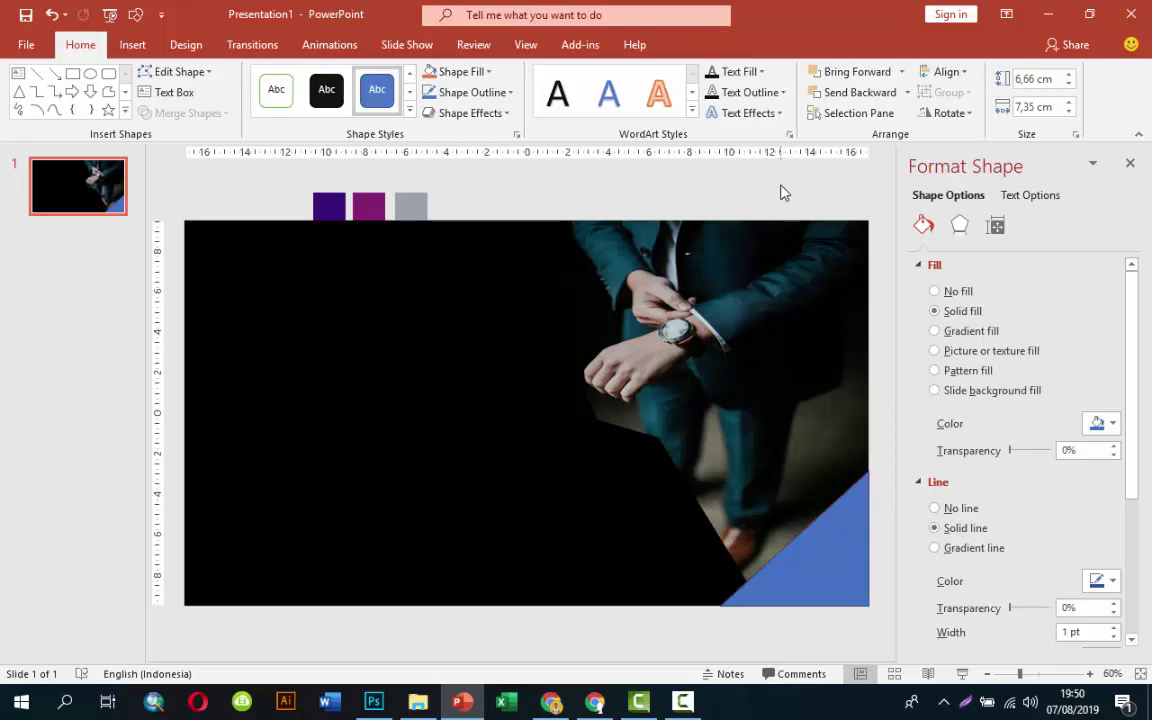
{"action": "left_click", "coordinate": [846, 505]}
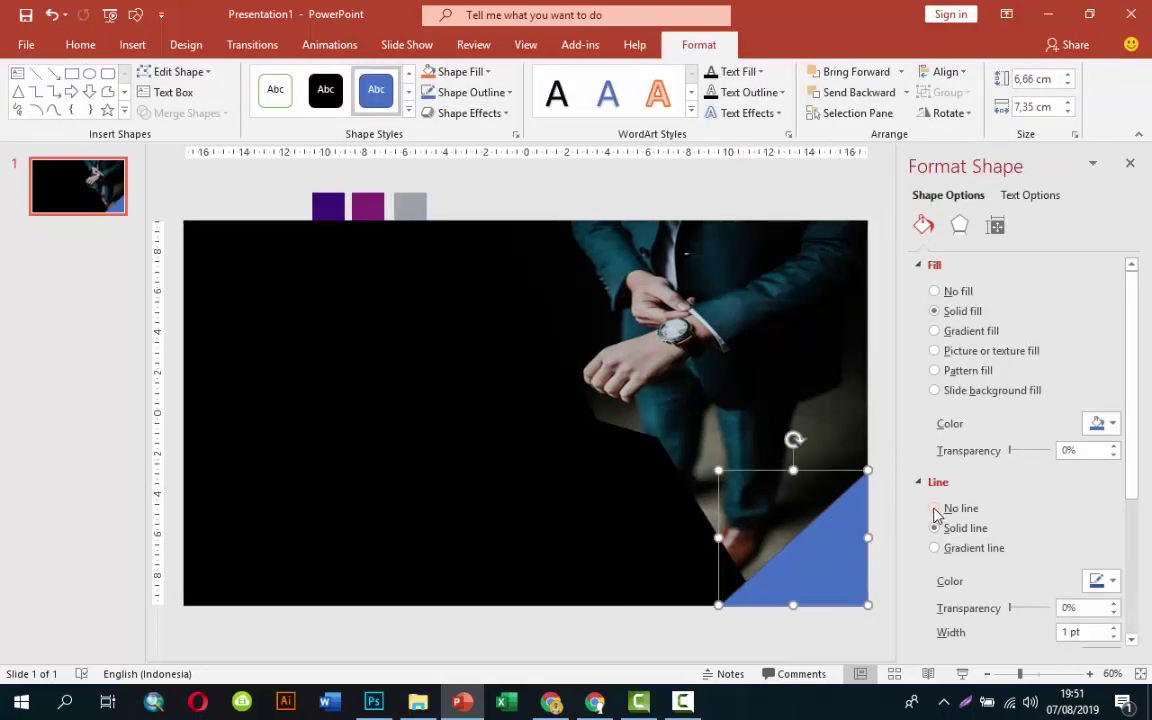
Remove the triangle's outline and give it a two-stop gradient fill
{"action": "left_click", "coordinate": [935, 509]}
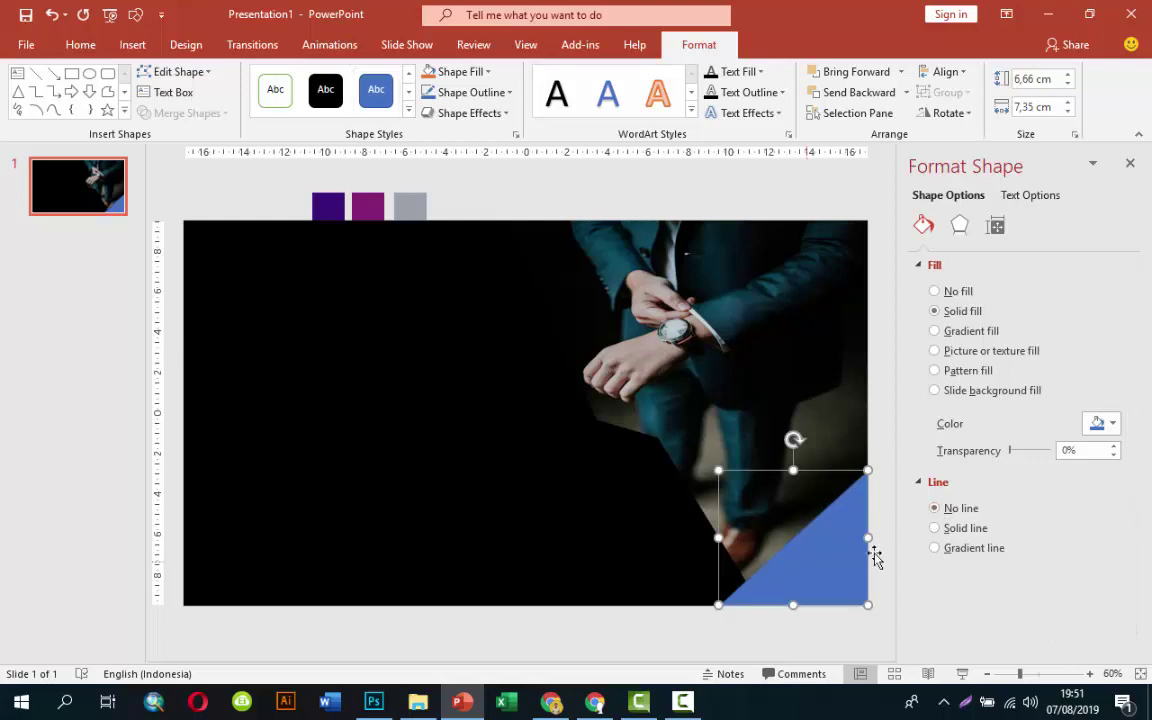
{"action": "left_click", "coordinate": [951, 333]}
{"action": "left_click", "coordinate": [1028, 551]}
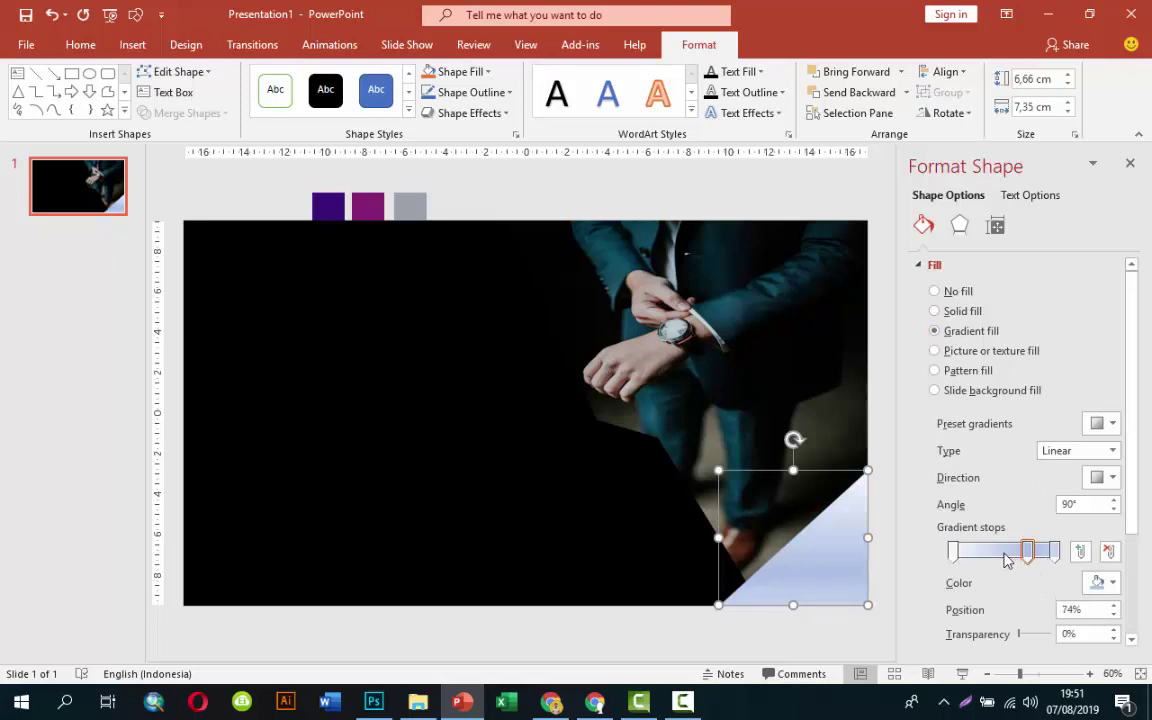
{"action": "left_click_drag", "start_coordinate": [1028, 551], "coordinate": [1038, 614]}
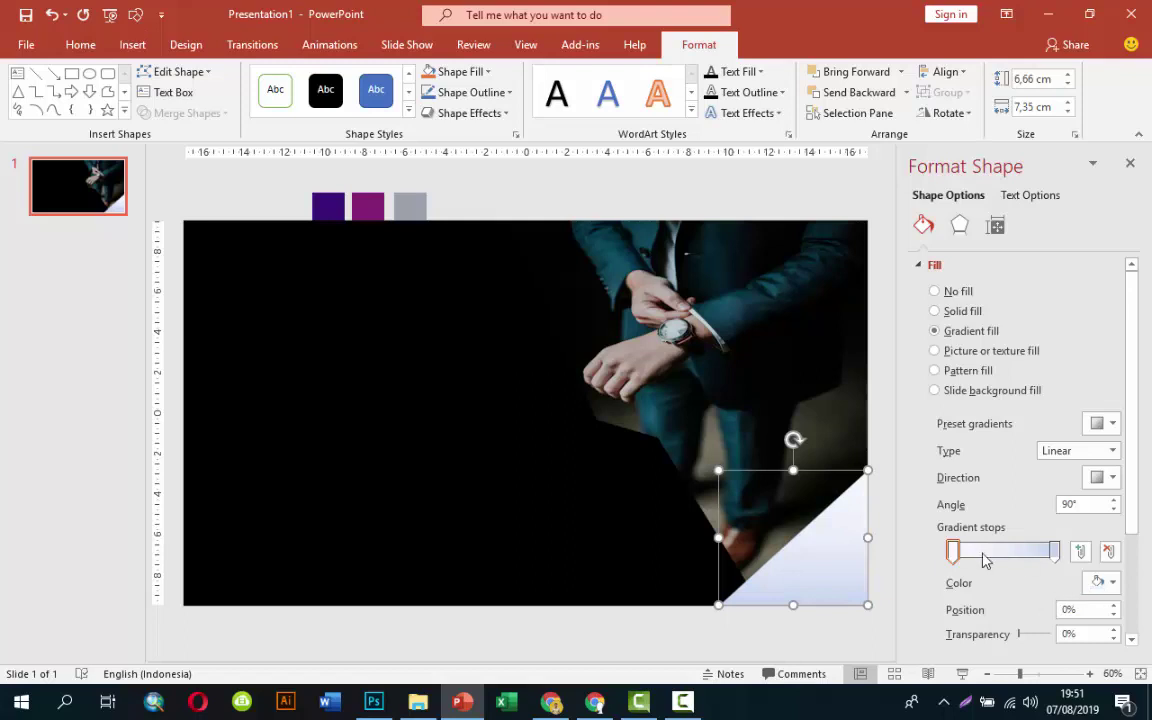
Color the gradient stops dark purple and magenta, end stop at 69%, direction 135°
{"action": "left_click", "coordinate": [1100, 582]}
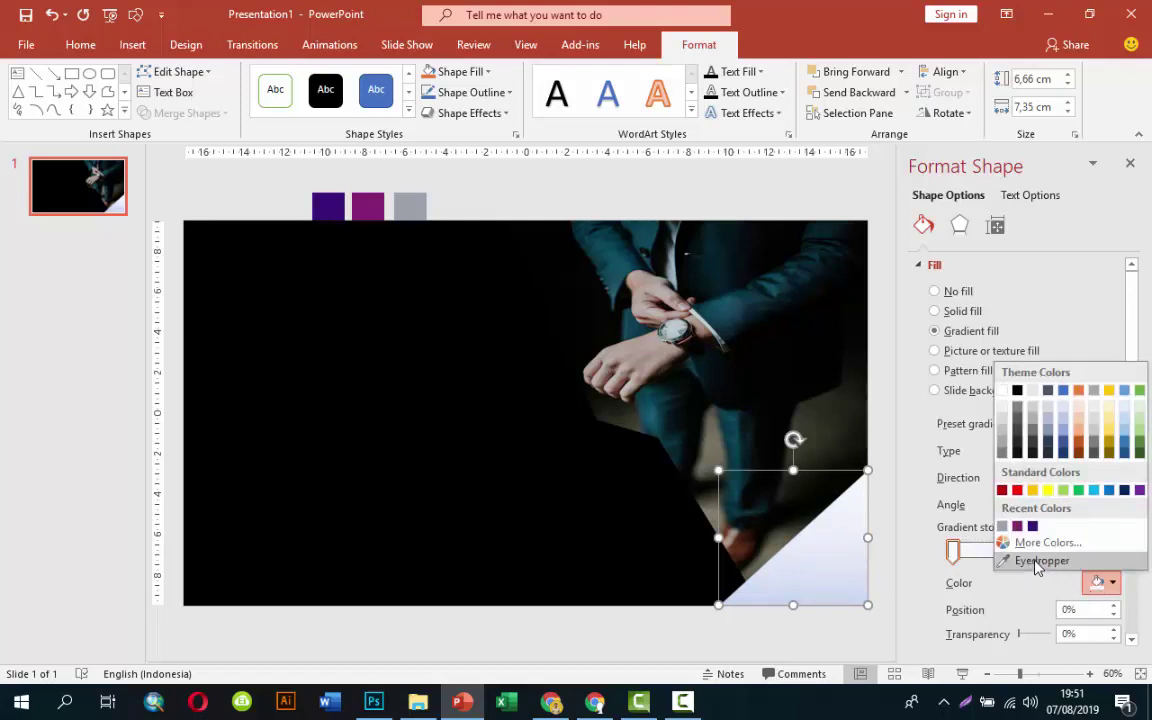
{"action": "left_click", "coordinate": [1032, 527]}
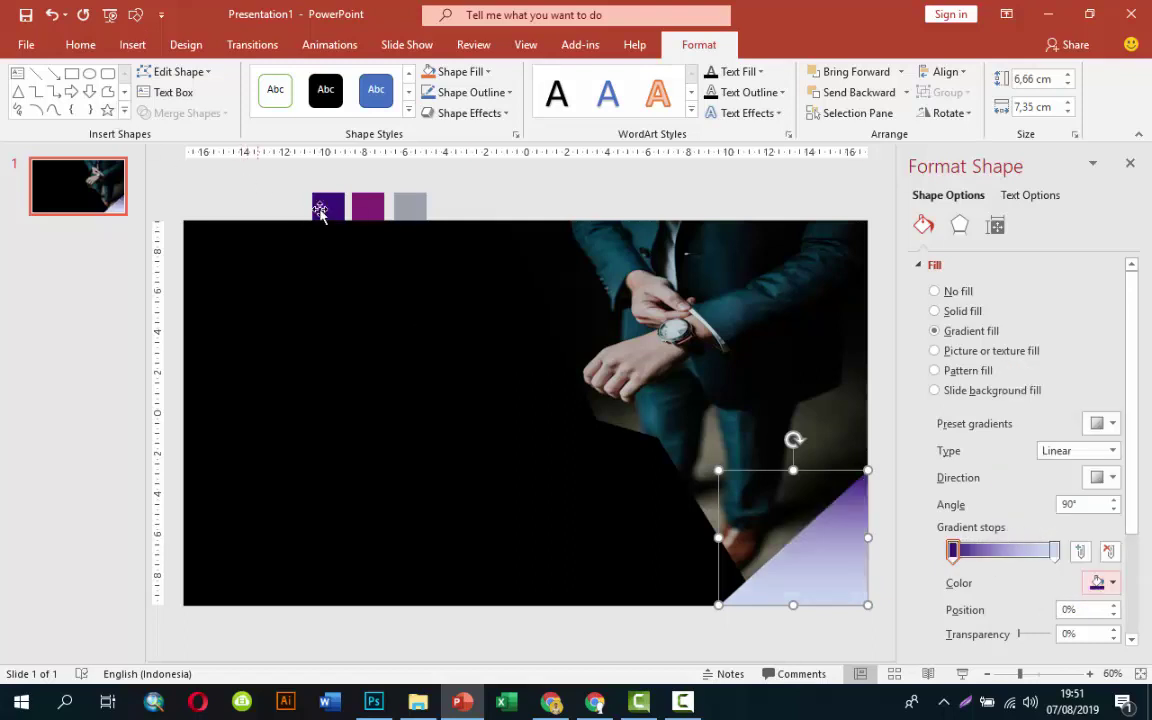
{"action": "left_click", "coordinate": [1055, 551]}
{"action": "left_click", "coordinate": [1100, 582]}
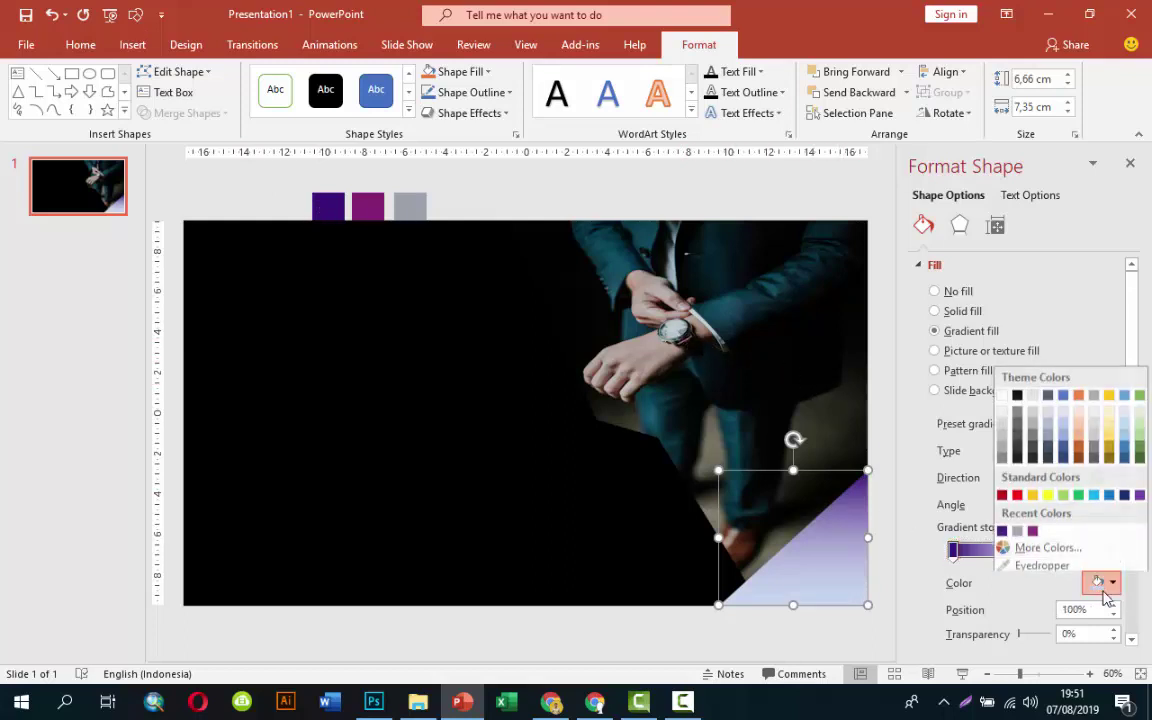
{"action": "left_click", "coordinate": [1033, 528]}
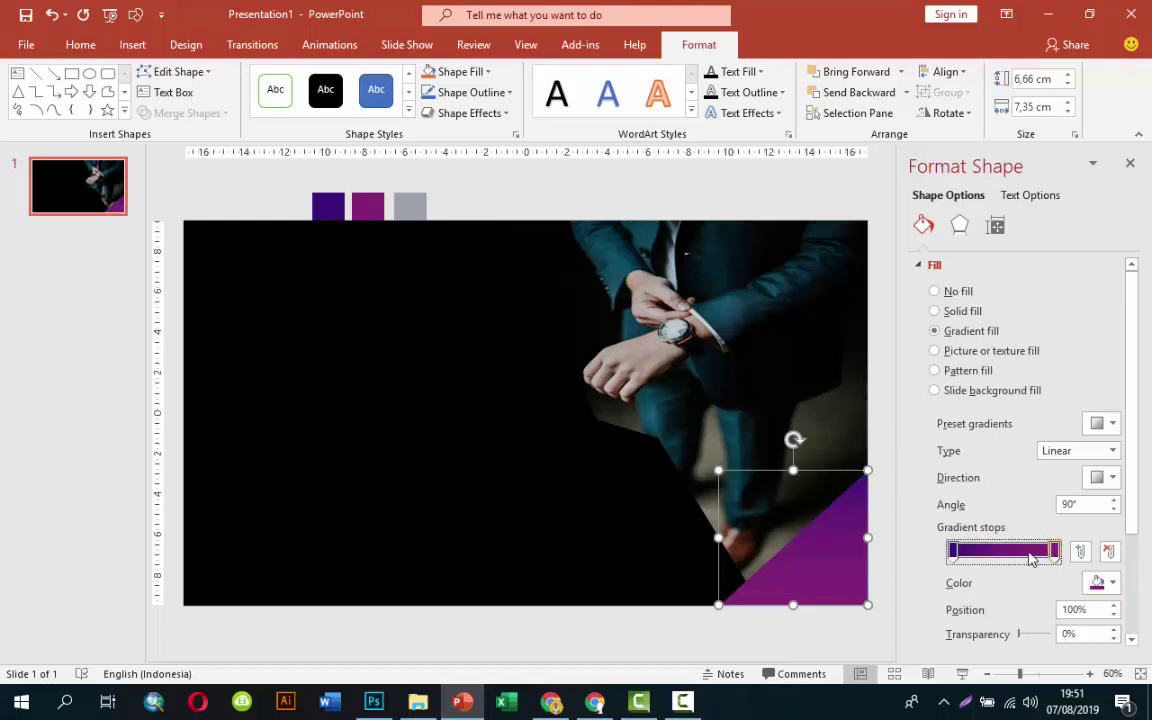
{"action": "left_click_drag", "start_coordinate": [1053, 552], "coordinate": [1021, 552]}
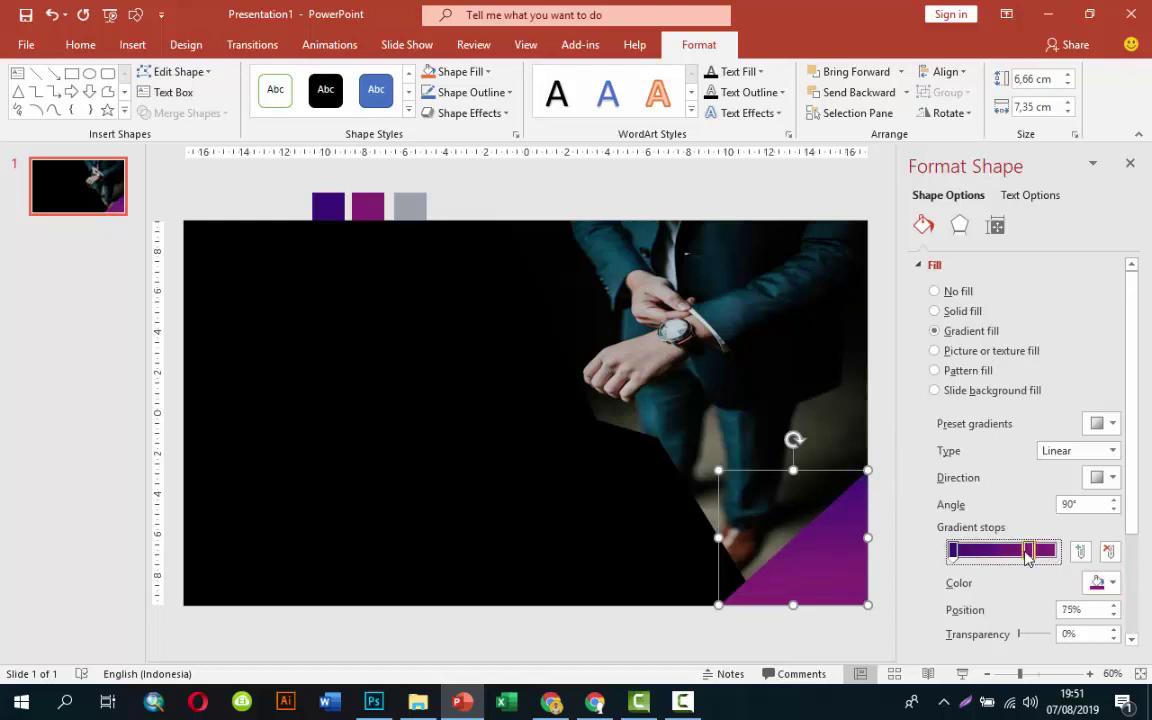
{"action": "left_click", "coordinate": [1100, 479]}
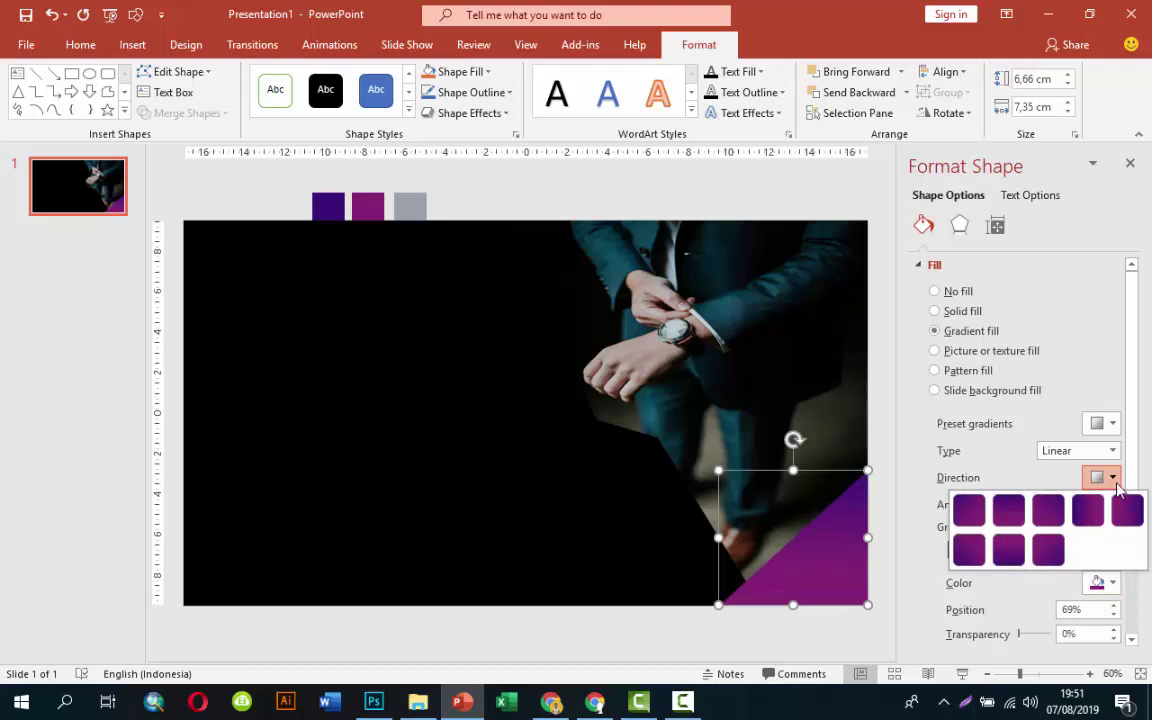
{"action": "left_click", "coordinate": [1048, 510]}
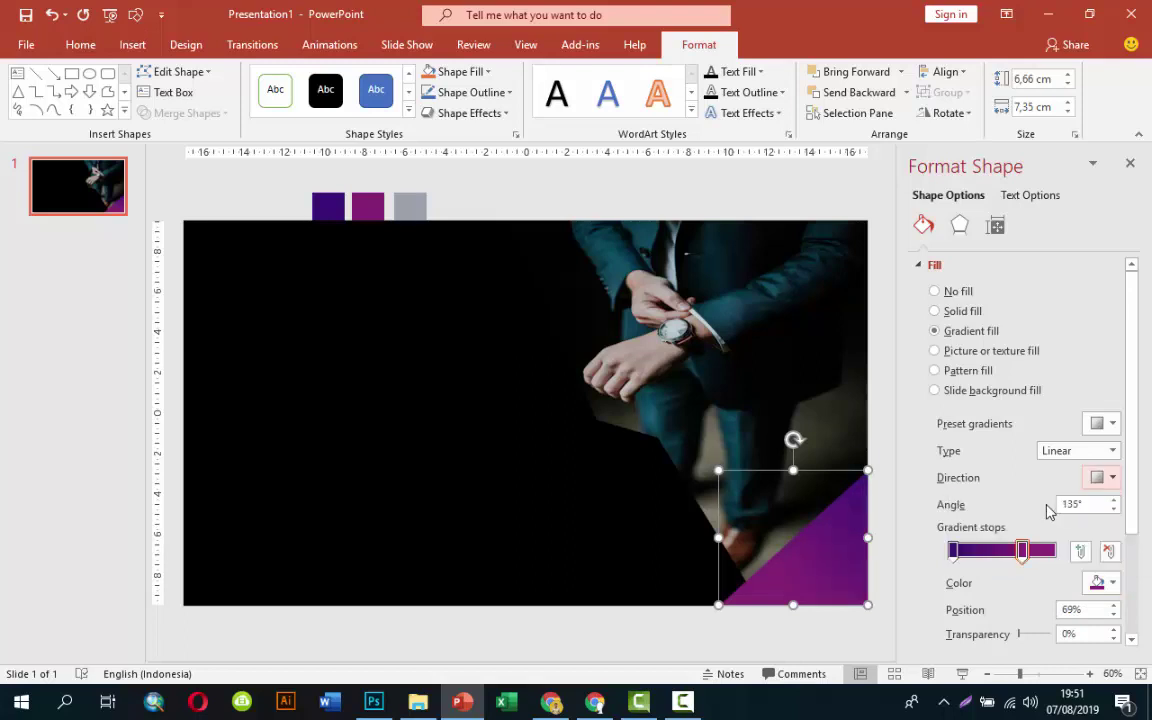
{"action": "left_click", "coordinate": [758, 200]}
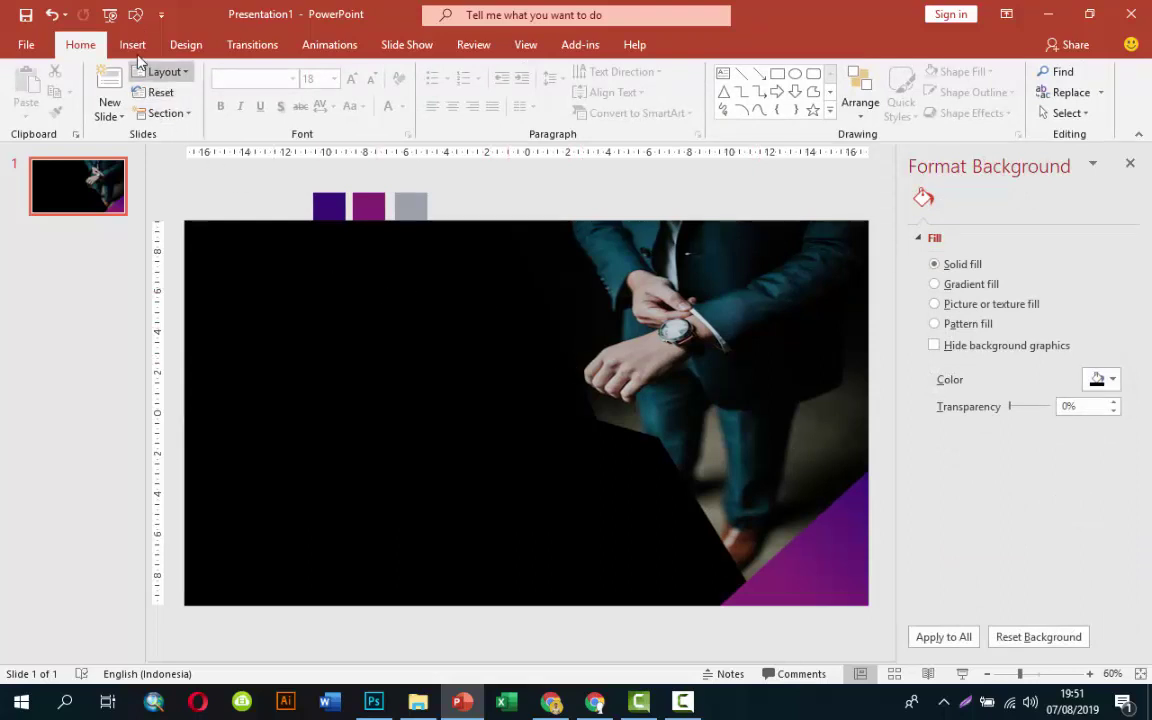
Add a text box in the slide's black left half and type the title
{"action": "left_click", "coordinate": [135, 14]}
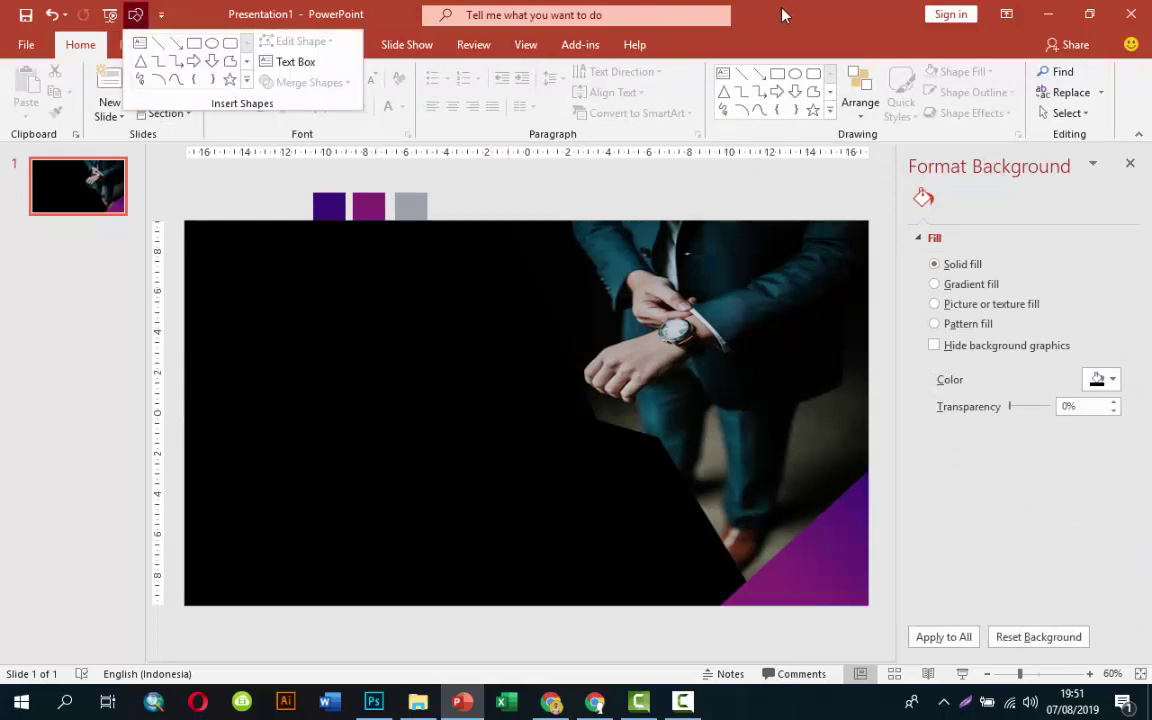
{"action": "left_click", "coordinate": [132, 44]}
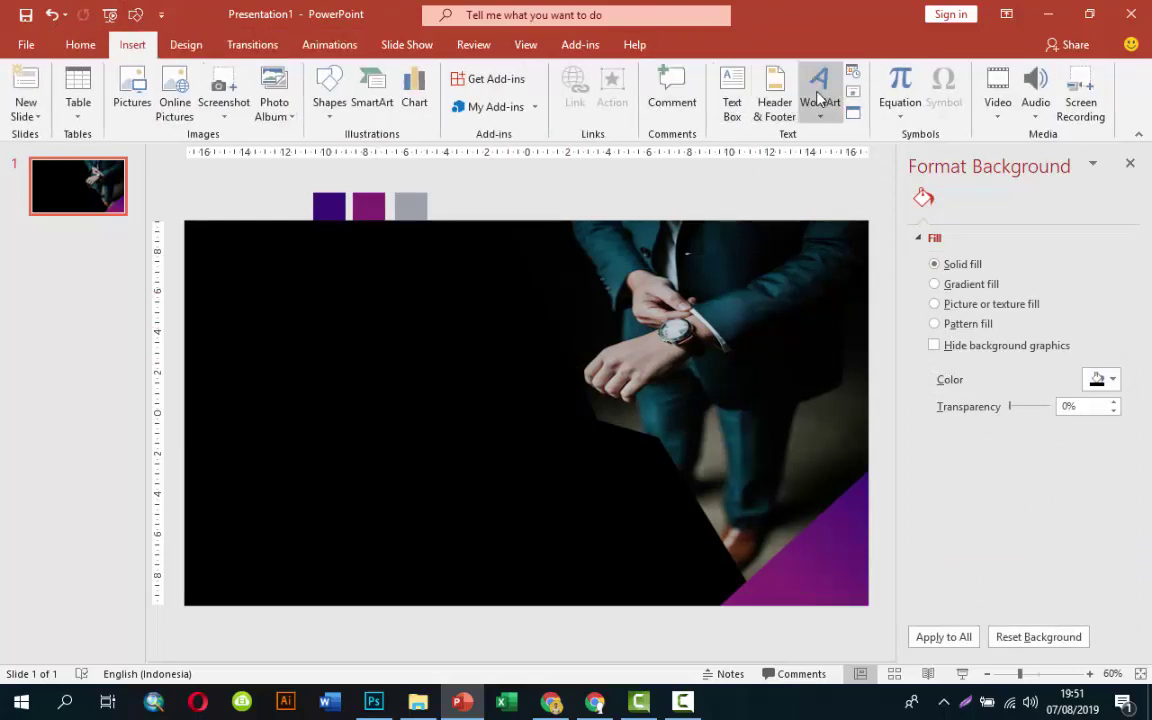
{"action": "left_click", "coordinate": [732, 103]}
{"action": "left_click", "coordinate": [316, 320]}
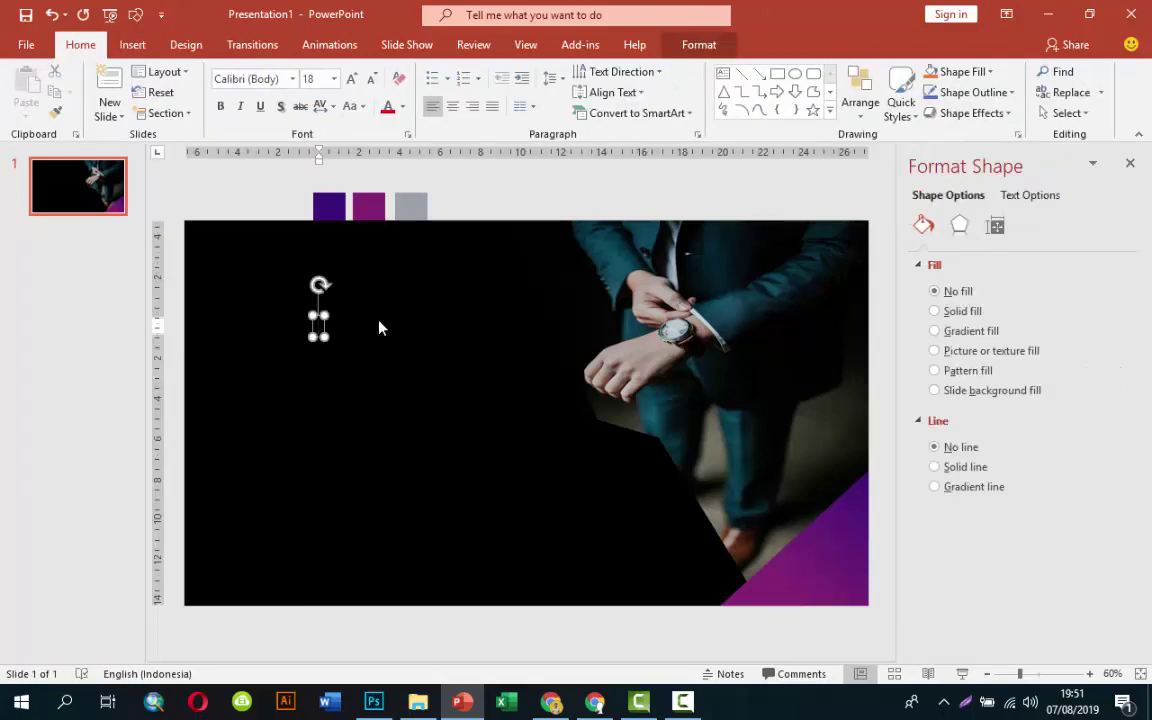
{"action": "key", "text": "ctrl+v"}
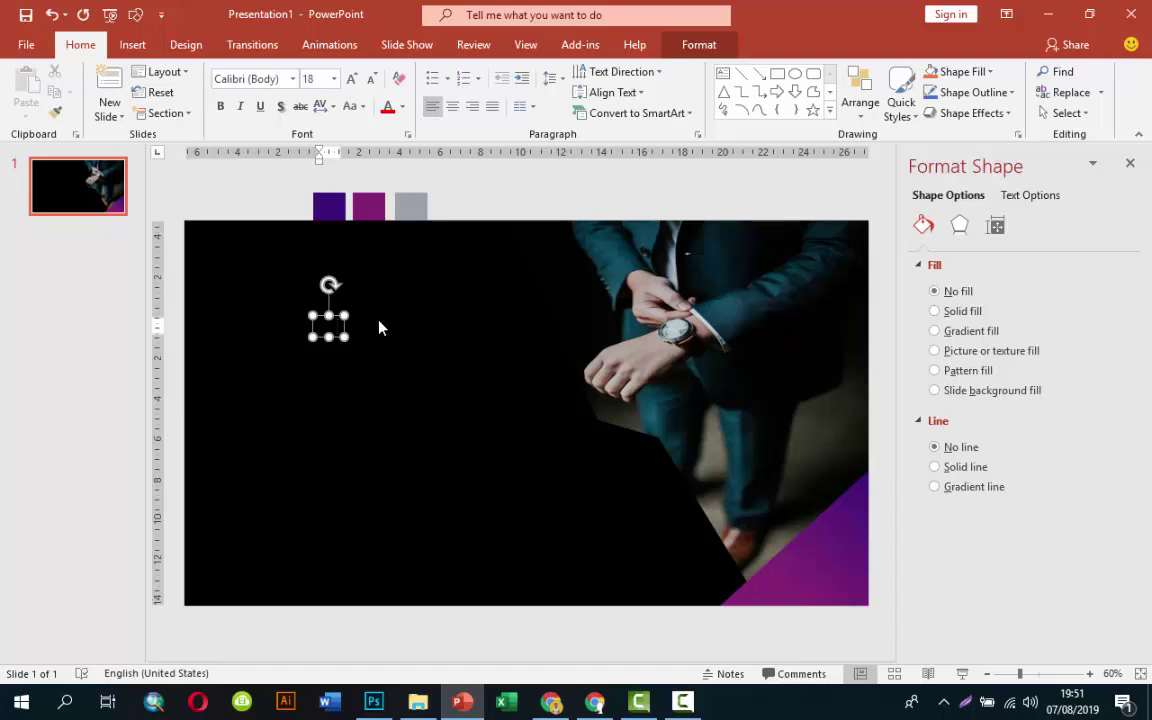
{"action": "type", "text": "TIME IS"}
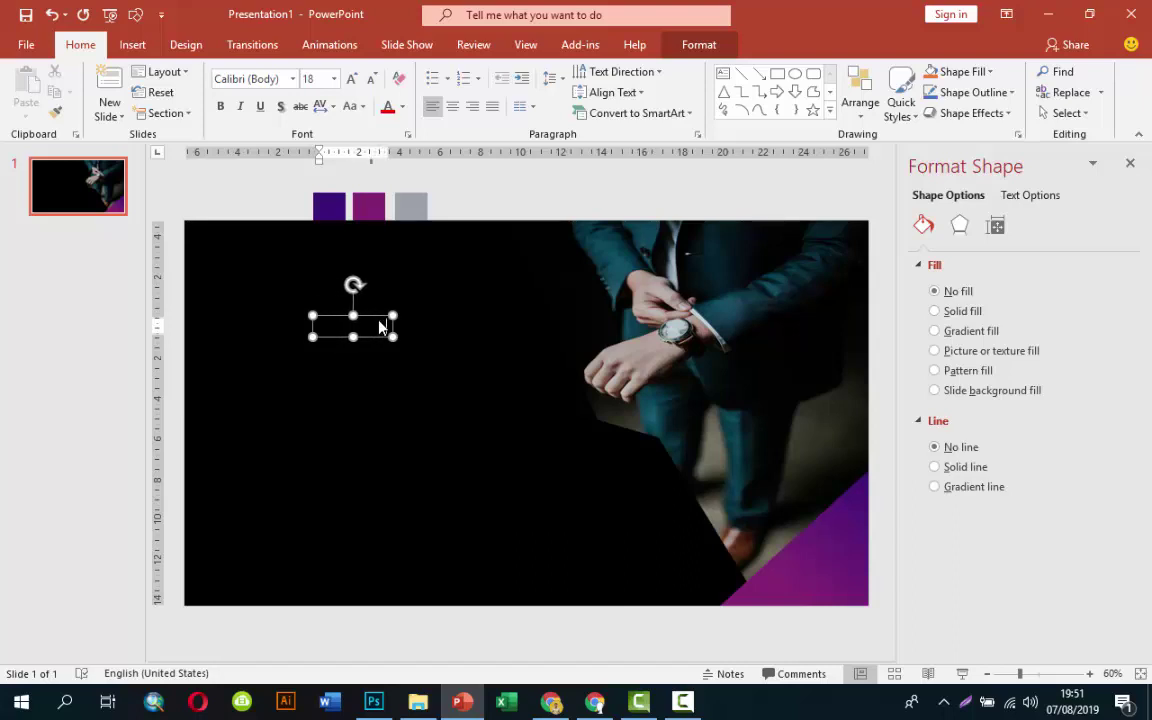
{"action": "type", "text": " GOLD"}
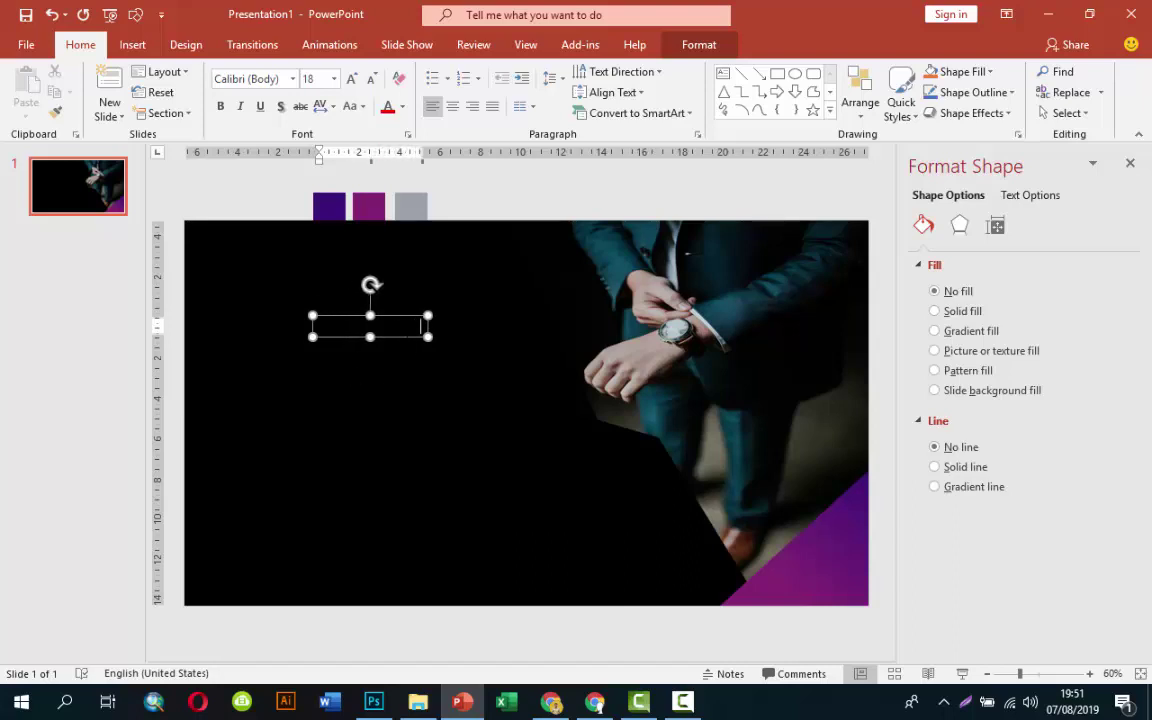
Make the title text white and fix its typos so it reads JUDUL PRESENTASI
{"action": "left_click", "coordinate": [386, 316]}
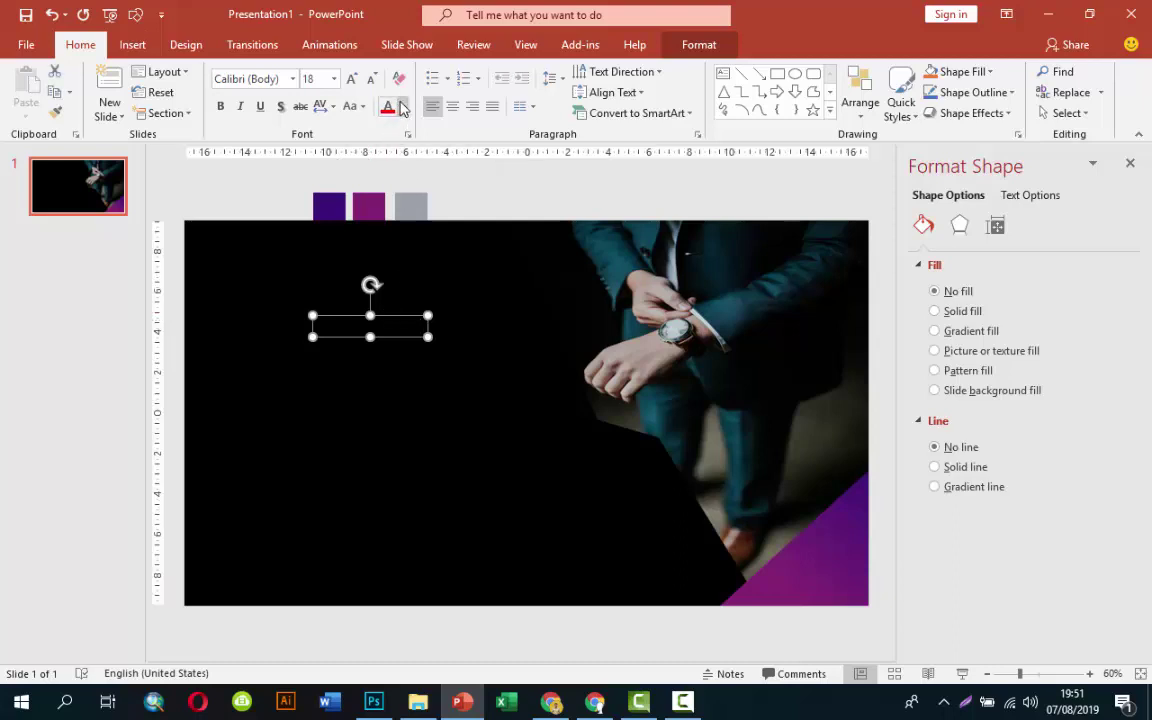
{"action": "left_click", "coordinate": [402, 107]}
{"action": "left_click", "coordinate": [399, 147]}
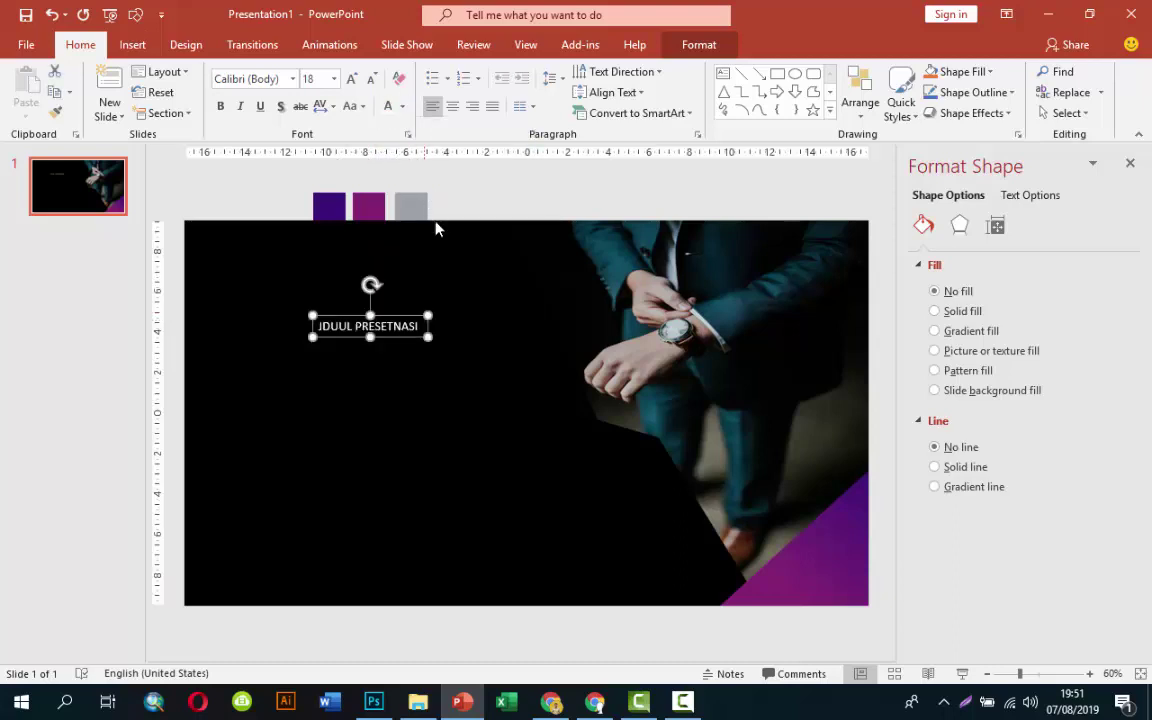
{"action": "left_click", "coordinate": [402, 326]}
{"action": "key", "text": "BackSpace"}
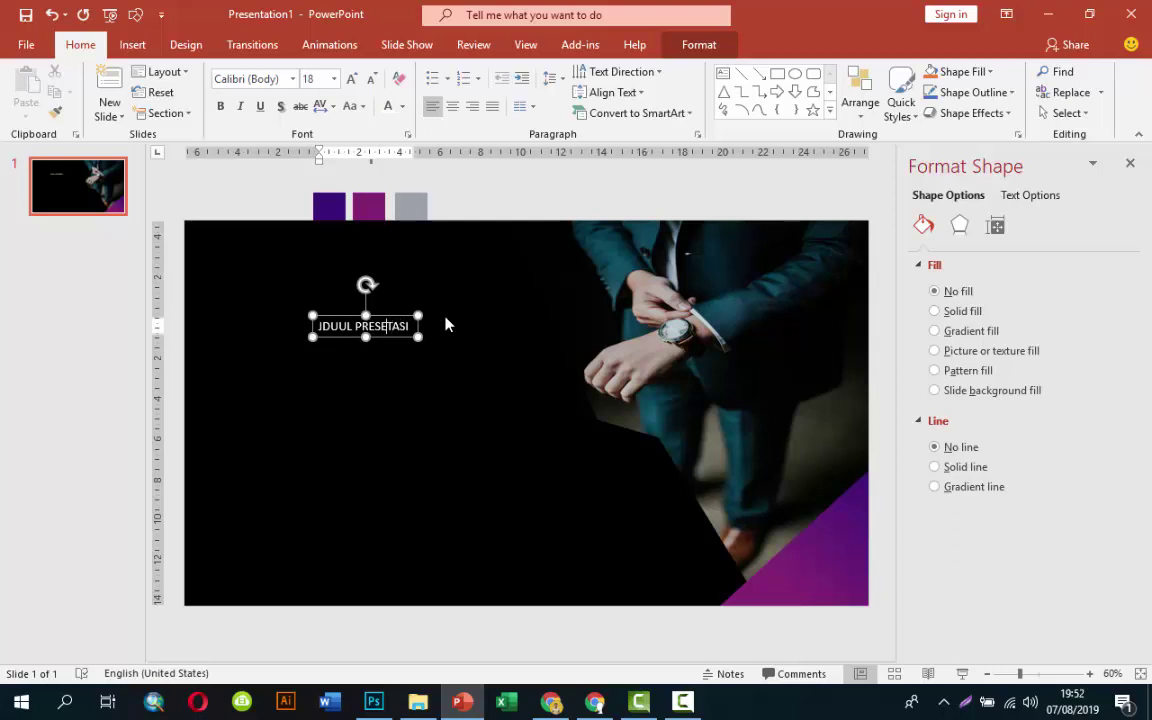
{"action": "type", "text": "N"}
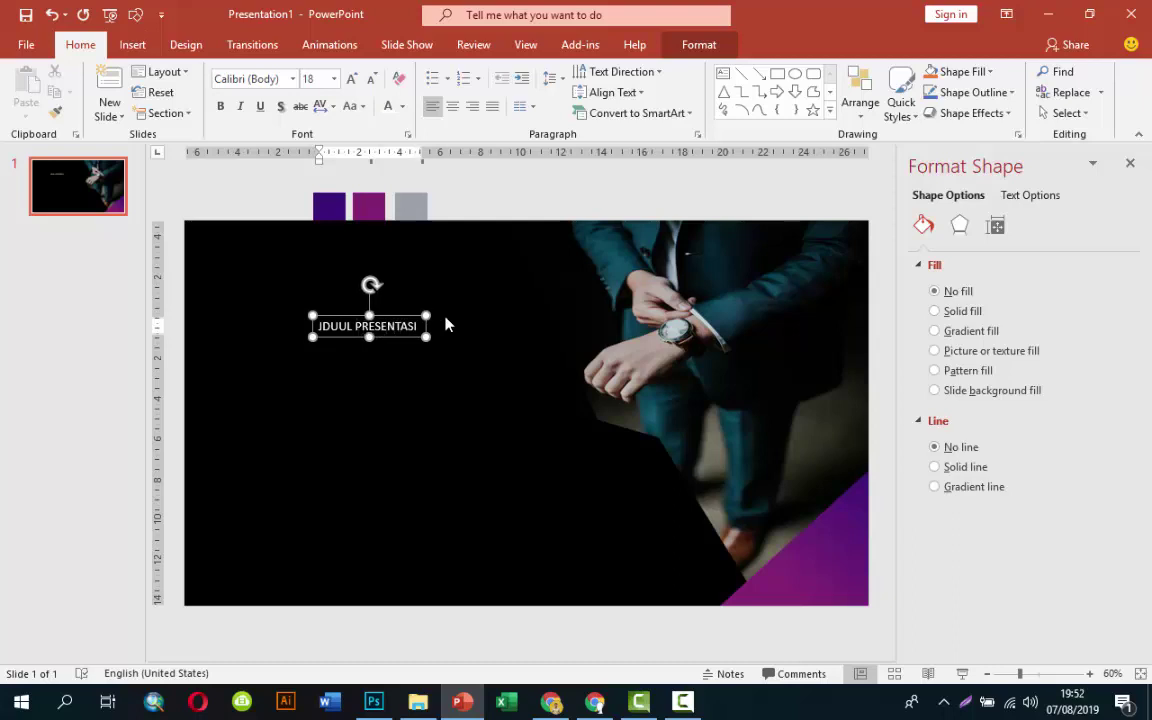
{"action": "key", "text": "BackSpace"}
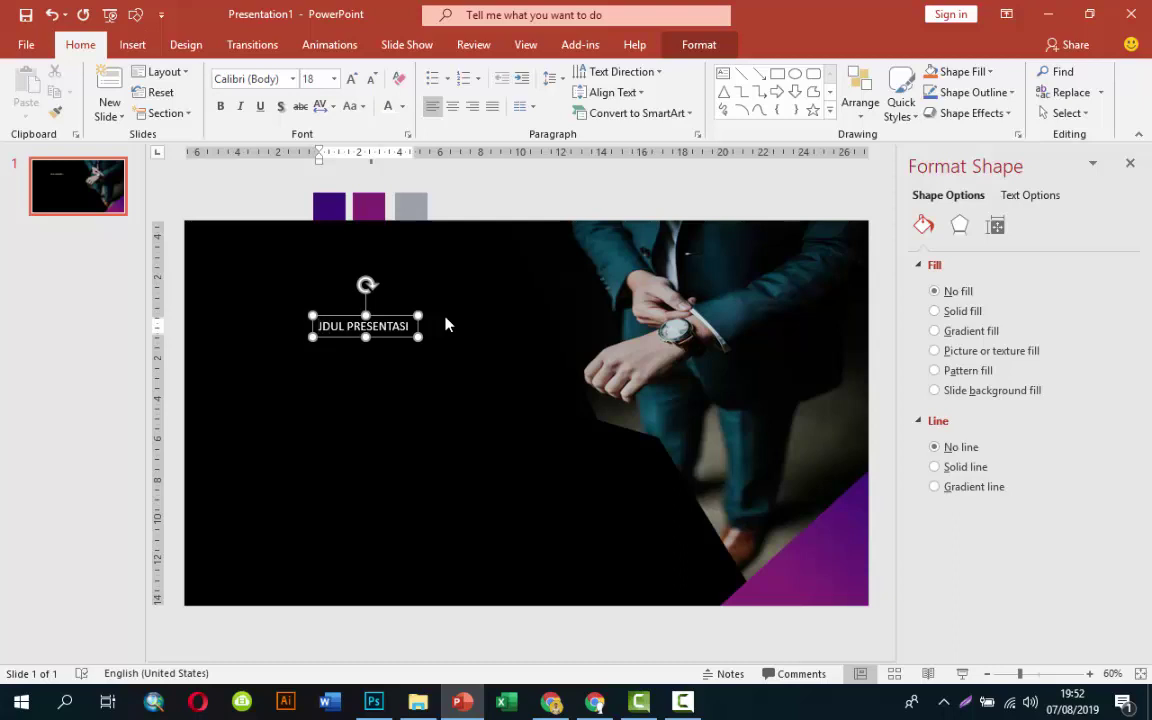
{"action": "type", "text": "U"}
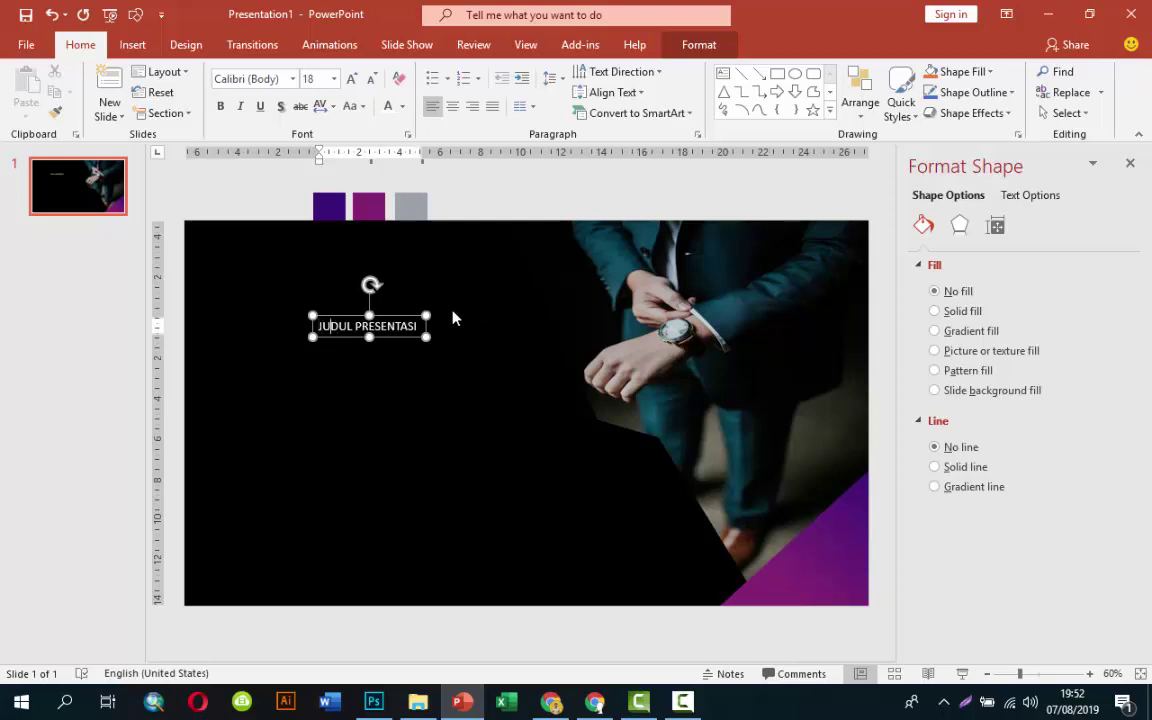
{"action": "left_click", "coordinate": [382, 310]}
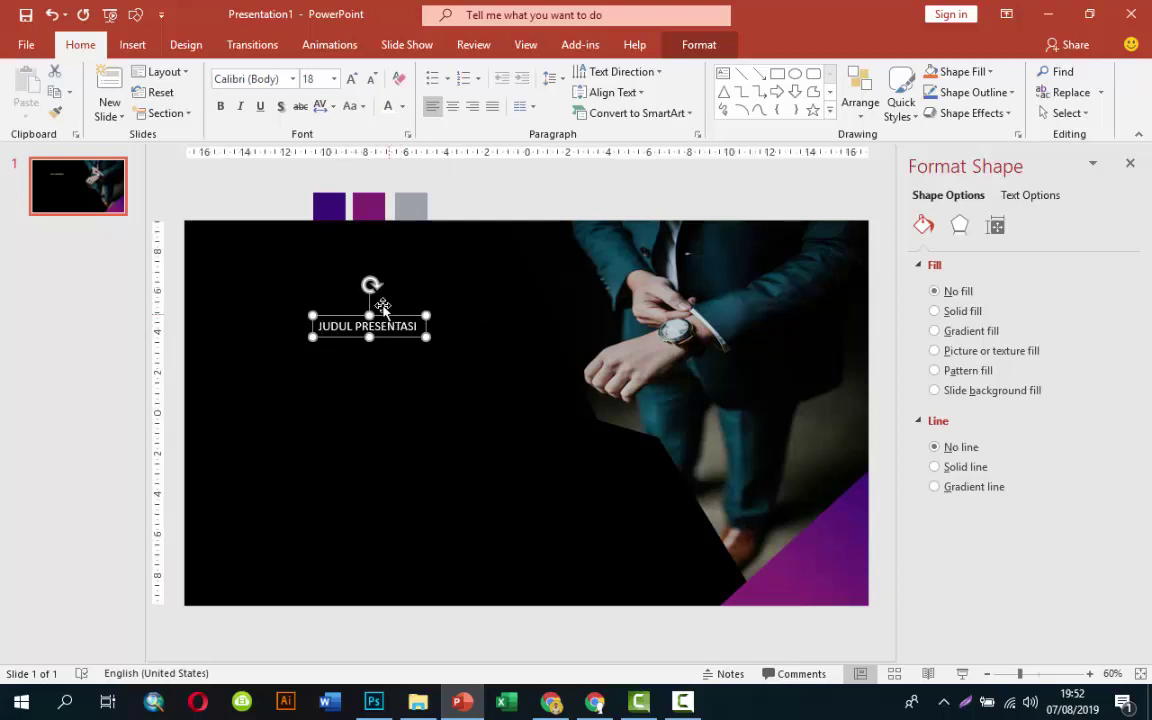
{"action": "left_click", "coordinate": [278, 82]}
Set the title to 54 pt Open Sans, break it before PRESENTASI, centre it, and move it up
{"action": "type", "text": "O"}
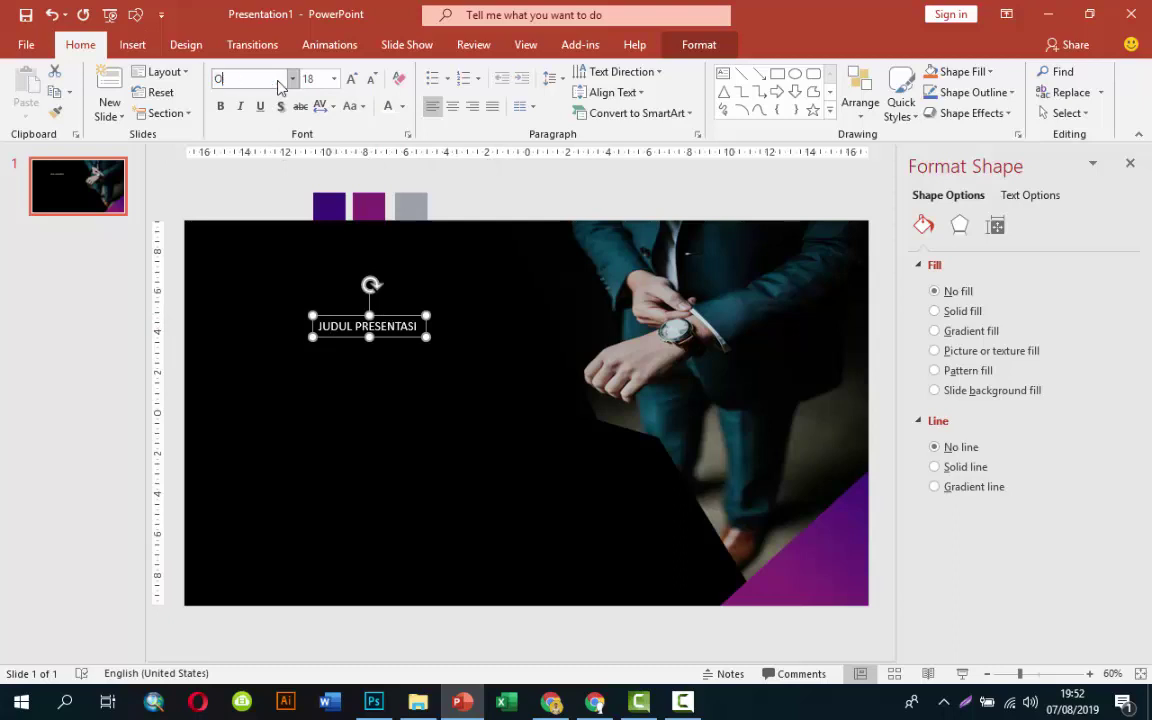
{"action": "type", "text": "Epen Sans"}
{"action": "key", "text": "Return"}
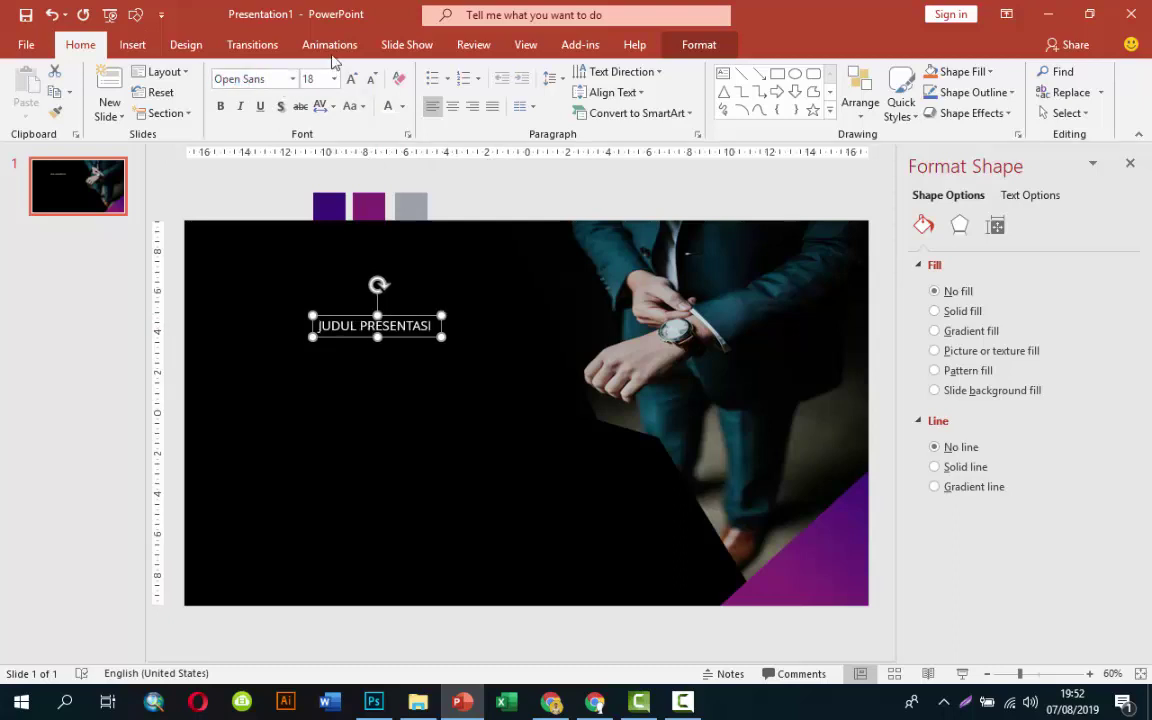
{"action": "left_click", "coordinate": [333, 79]}
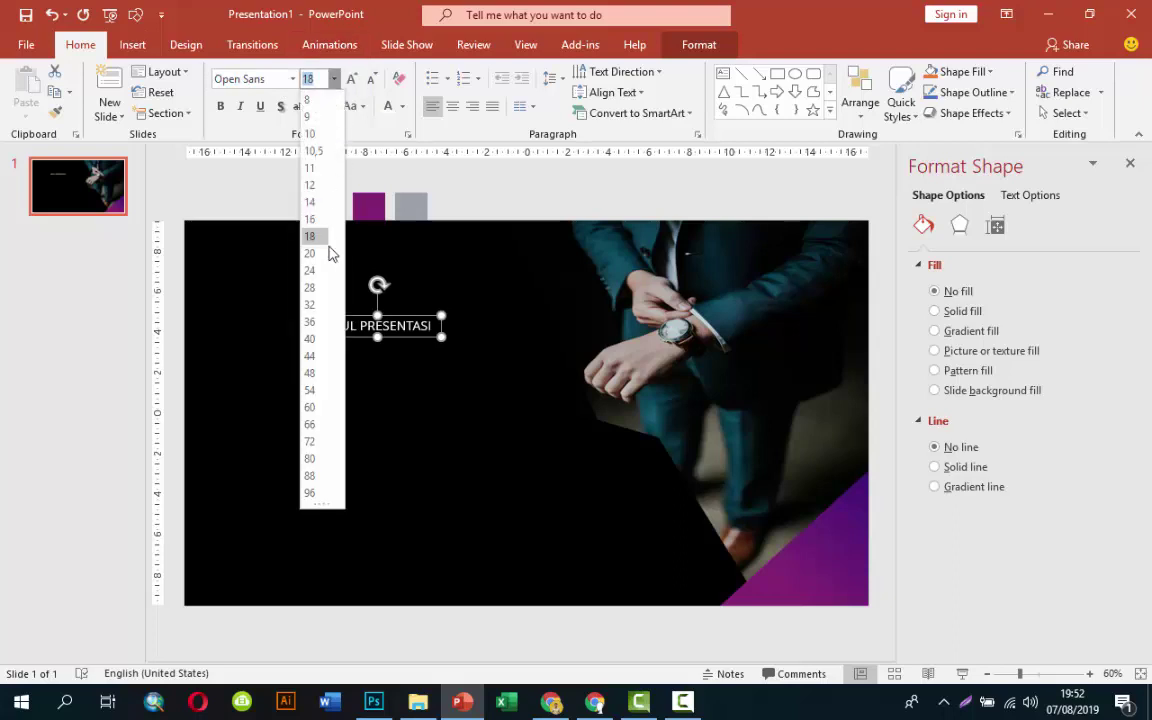
{"action": "left_click", "coordinate": [316, 396]}
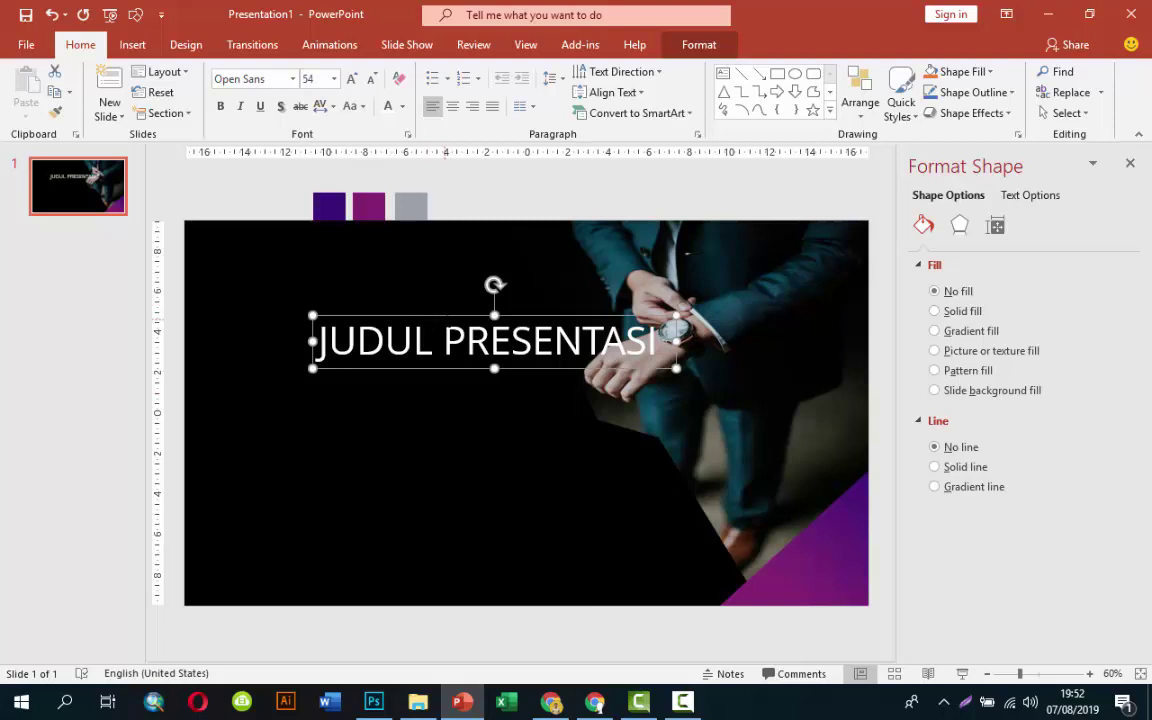
{"action": "left_click", "coordinate": [438, 340]}
{"action": "key", "text": "Return"}
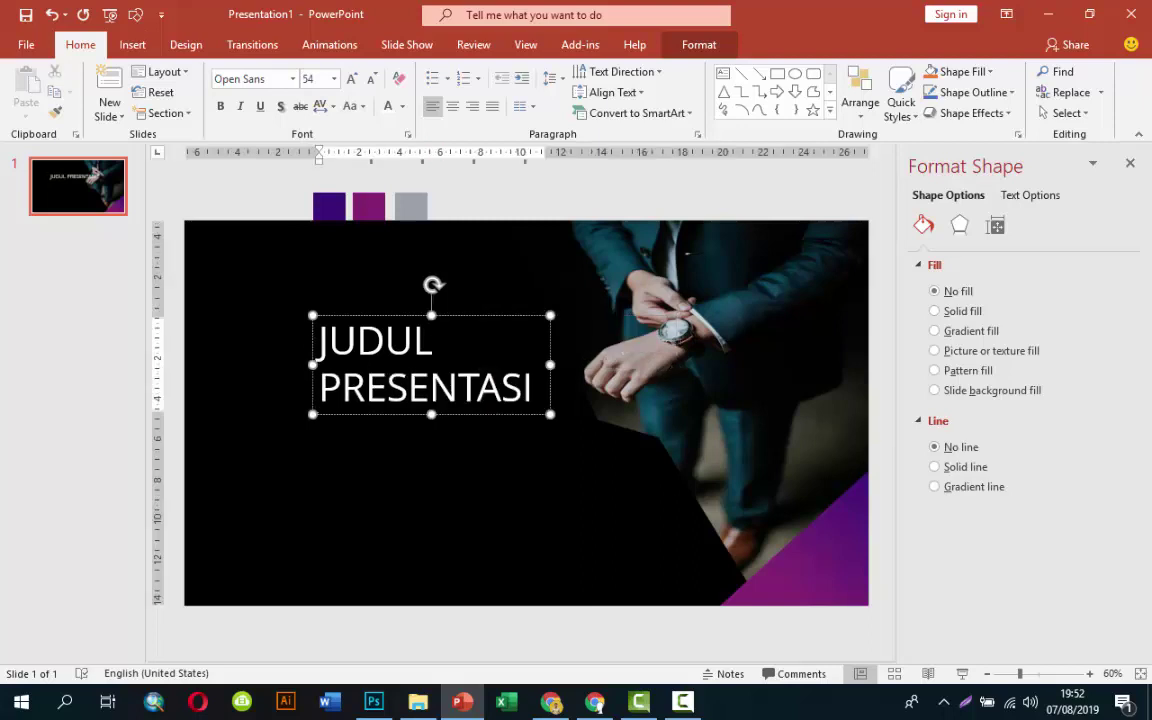
{"action": "left_click_drag", "start_coordinate": [437, 314], "coordinate": [433, 276]}
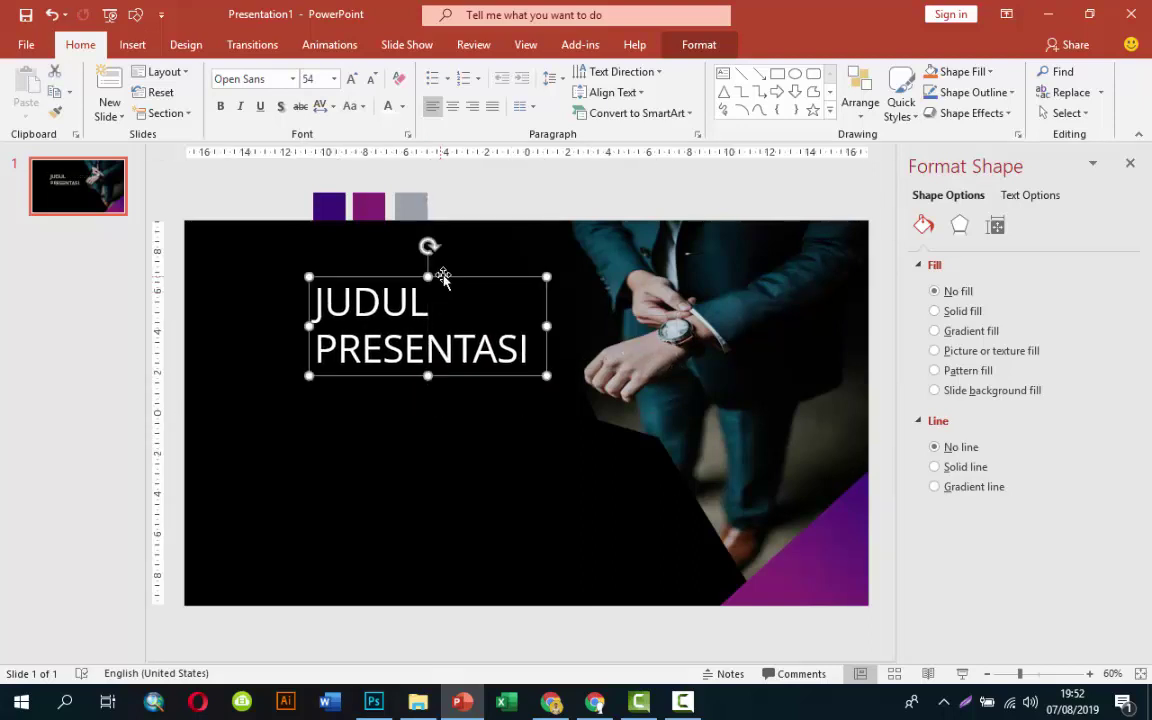
{"action": "left_click", "coordinate": [453, 106]}
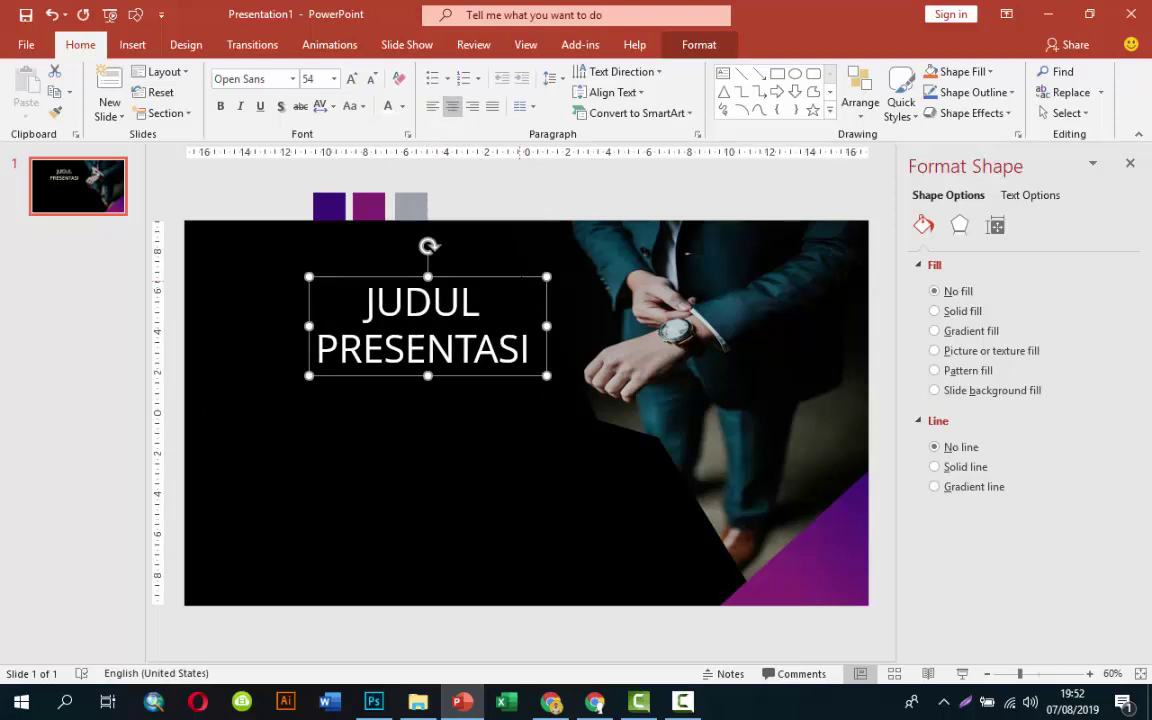
{"action": "left_click_drag", "start_coordinate": [519, 280], "coordinate": [537, 279]}
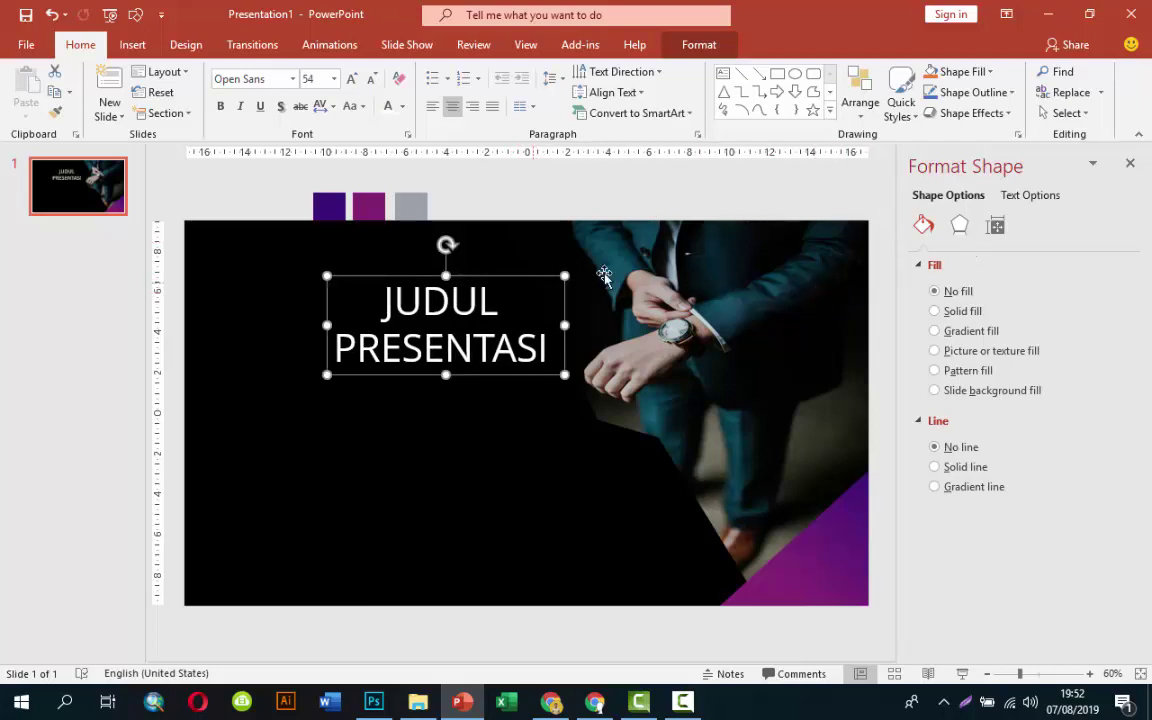
Give the title text a dark-purple gradient fill angled at 315°
{"action": "left_click", "coordinate": [1027, 196]}
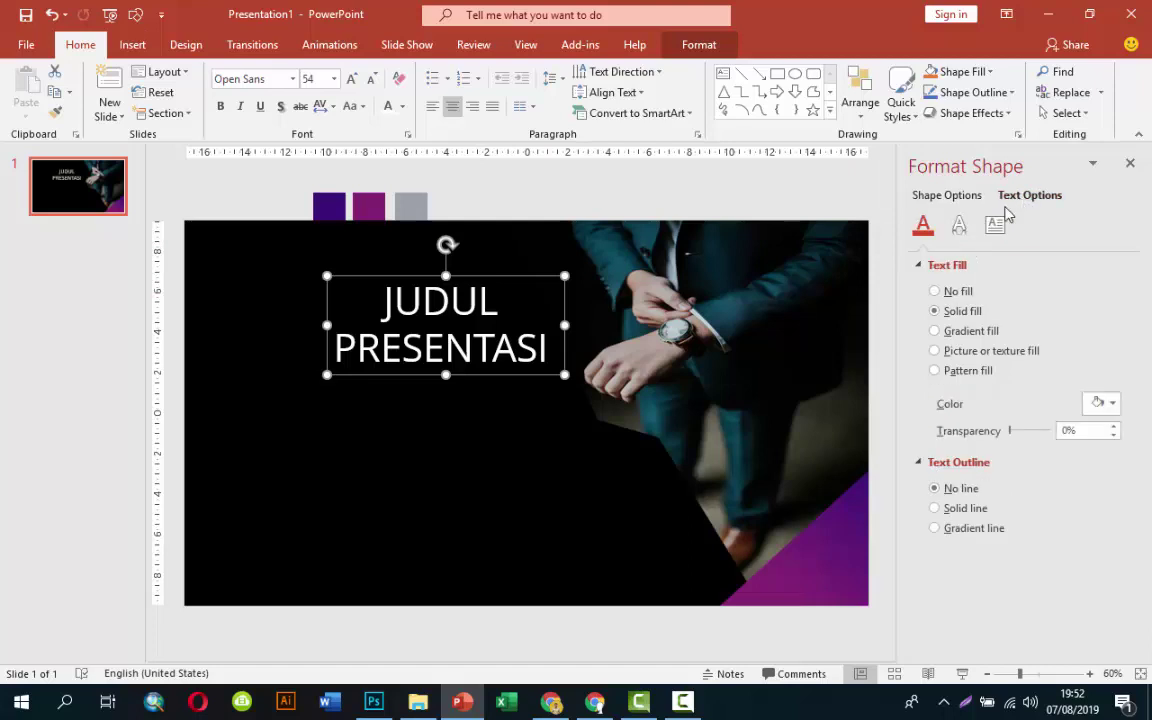
{"action": "left_click", "coordinate": [934, 332]}
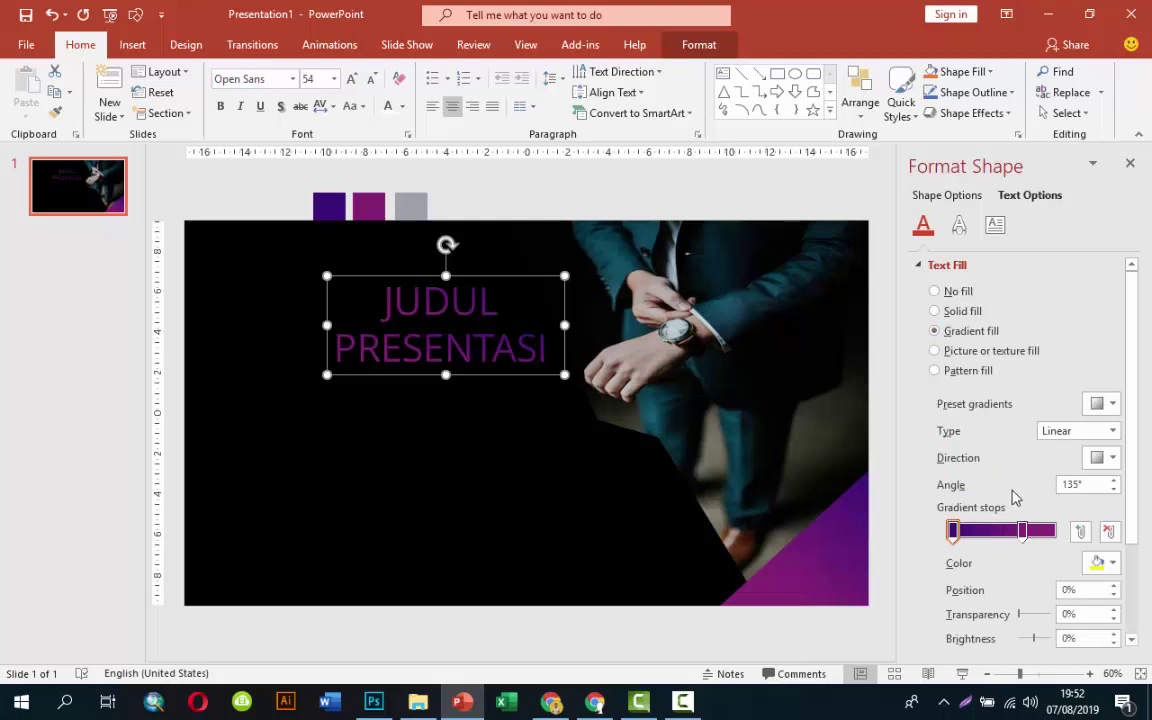
{"action": "left_click_drag", "start_coordinate": [953, 535], "coordinate": [970, 540]}
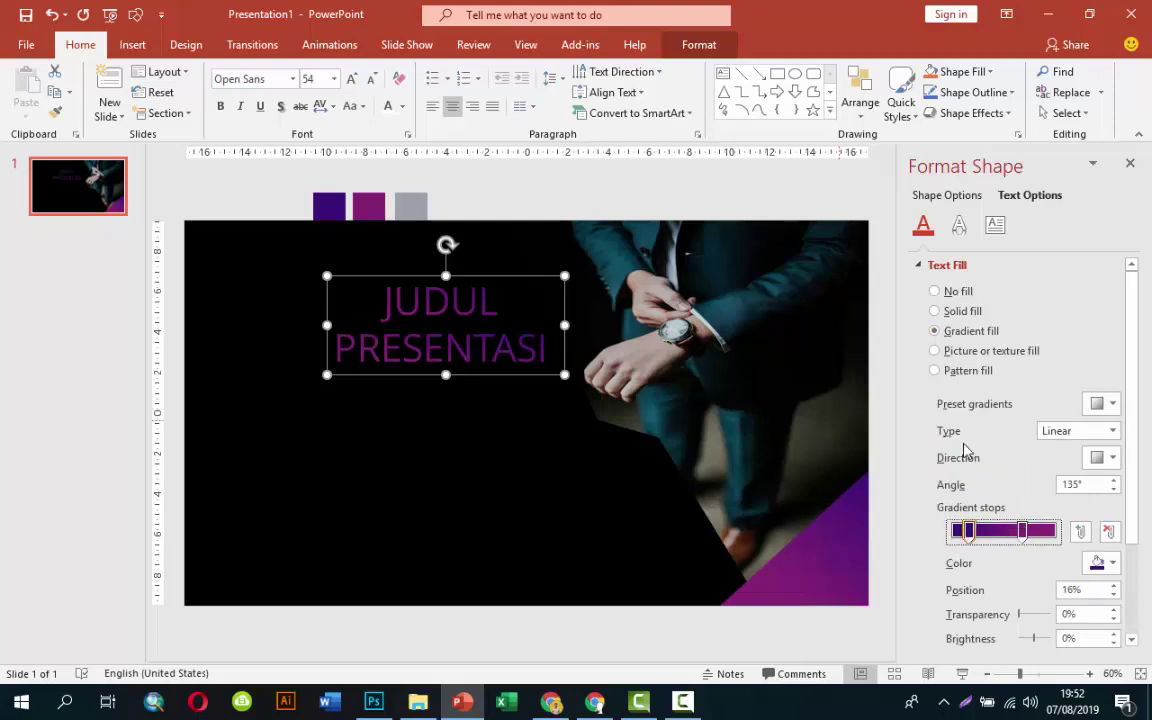
{"action": "left_click", "coordinate": [1100, 460]}
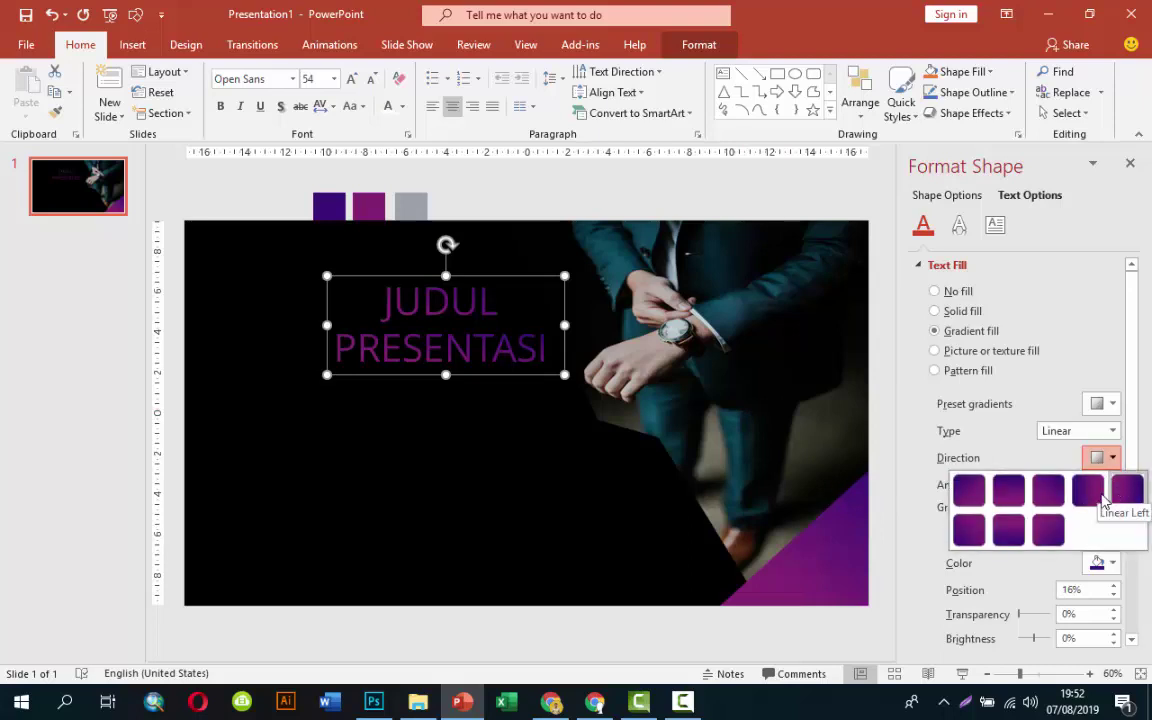
{"action": "left_click", "coordinate": [1048, 530]}
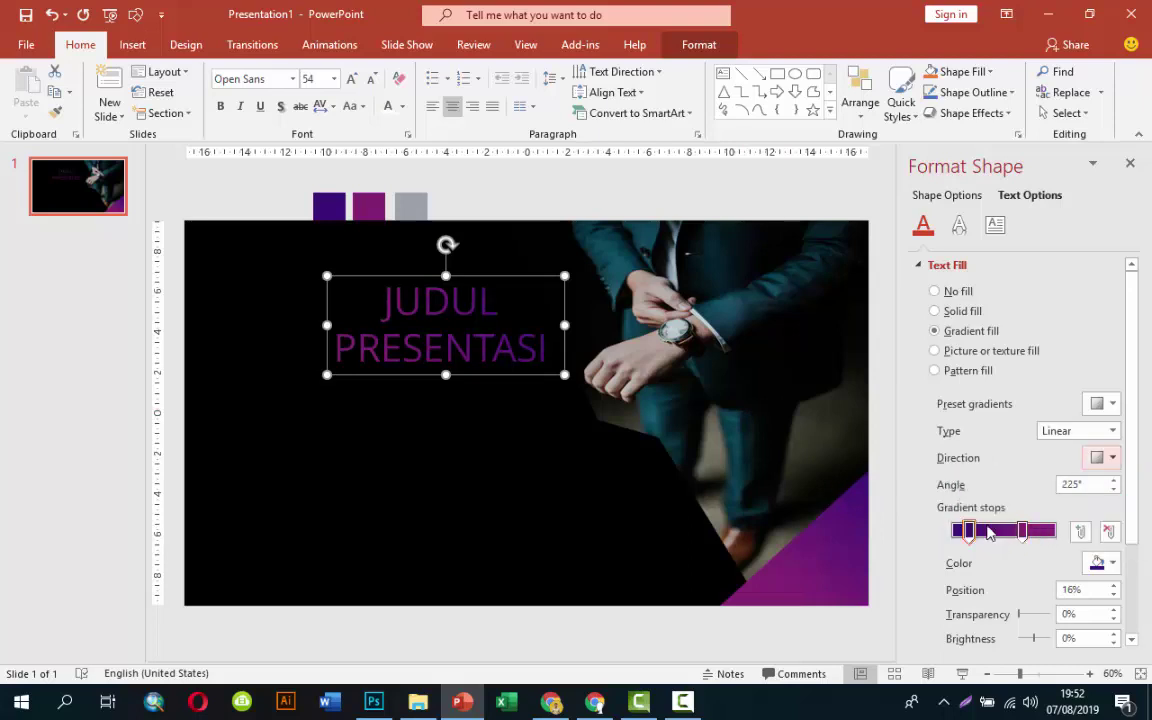
{"action": "left_click", "coordinate": [1100, 460]}
{"action": "left_click", "coordinate": [1008, 488]}
{"action": "left_click", "coordinate": [1104, 458]}
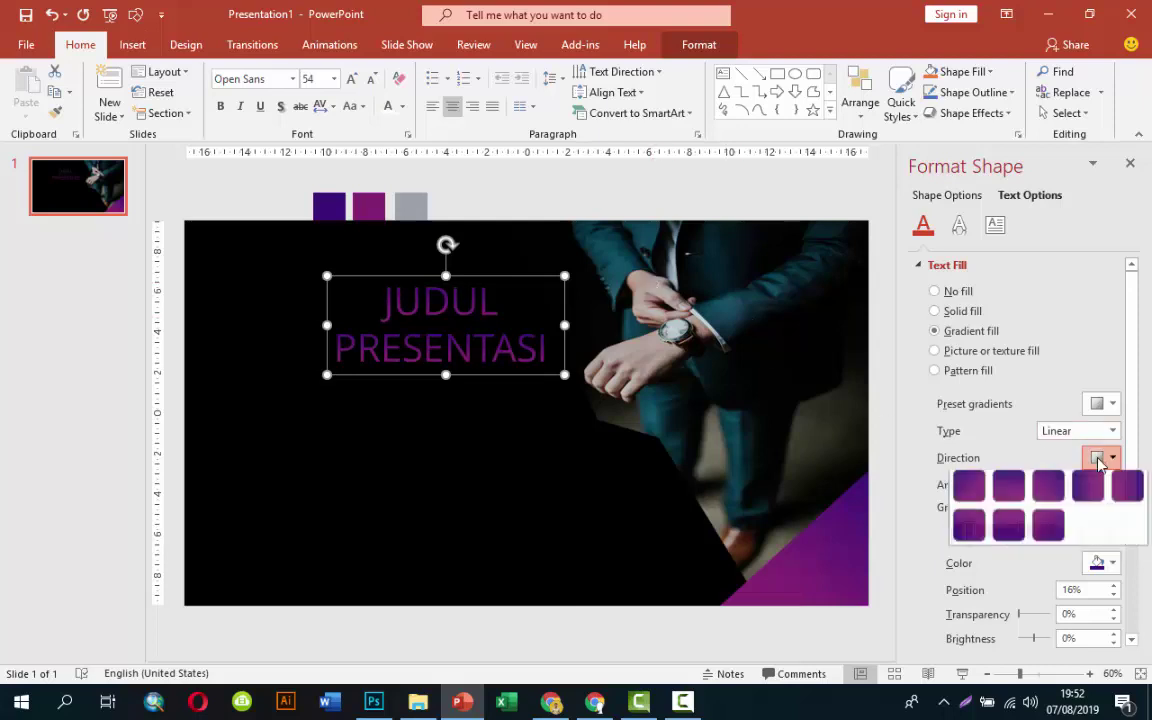
{"action": "left_click", "coordinate": [978, 529]}
{"action": "left_click", "coordinate": [567, 210]}
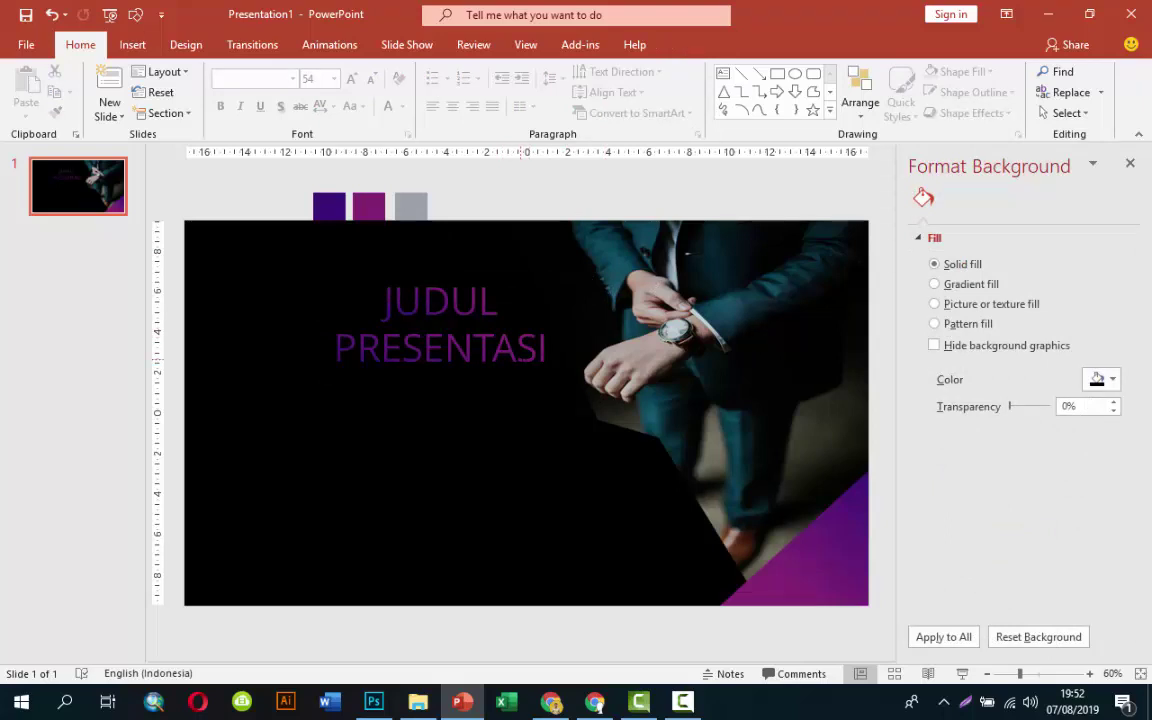
Make the whole title bold
{"action": "left_click", "coordinate": [516, 347]}
{"action": "left_click", "coordinate": [506, 276]}
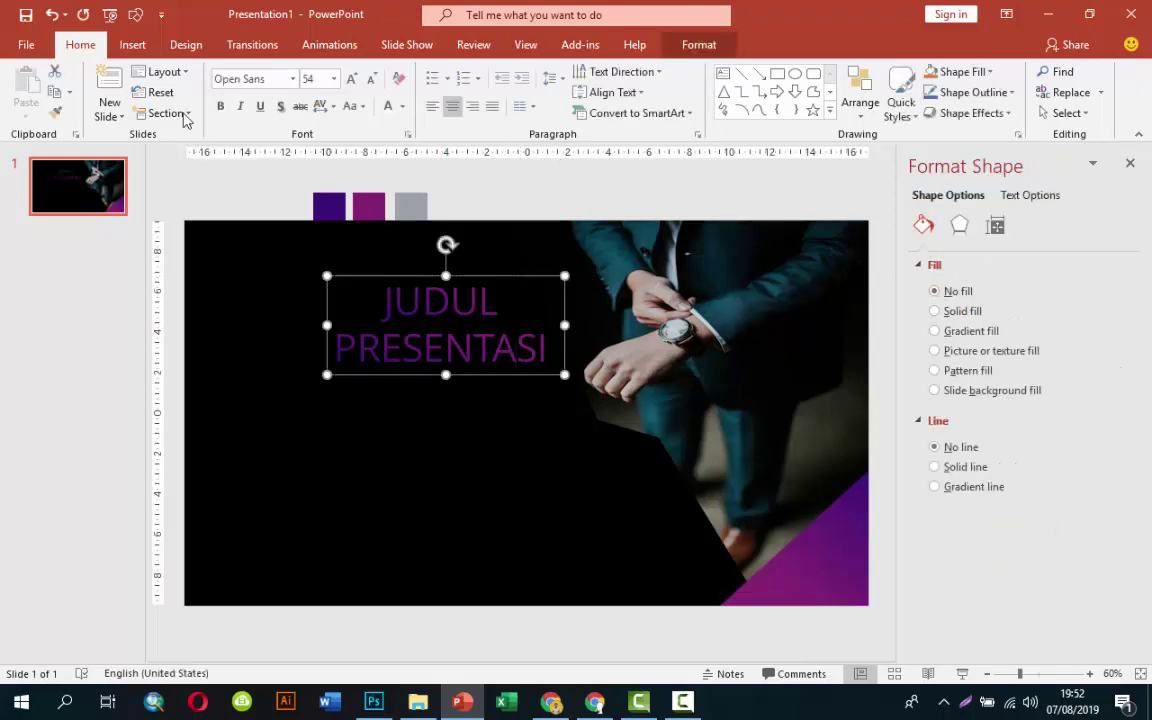
{"action": "left_click", "coordinate": [220, 107]}
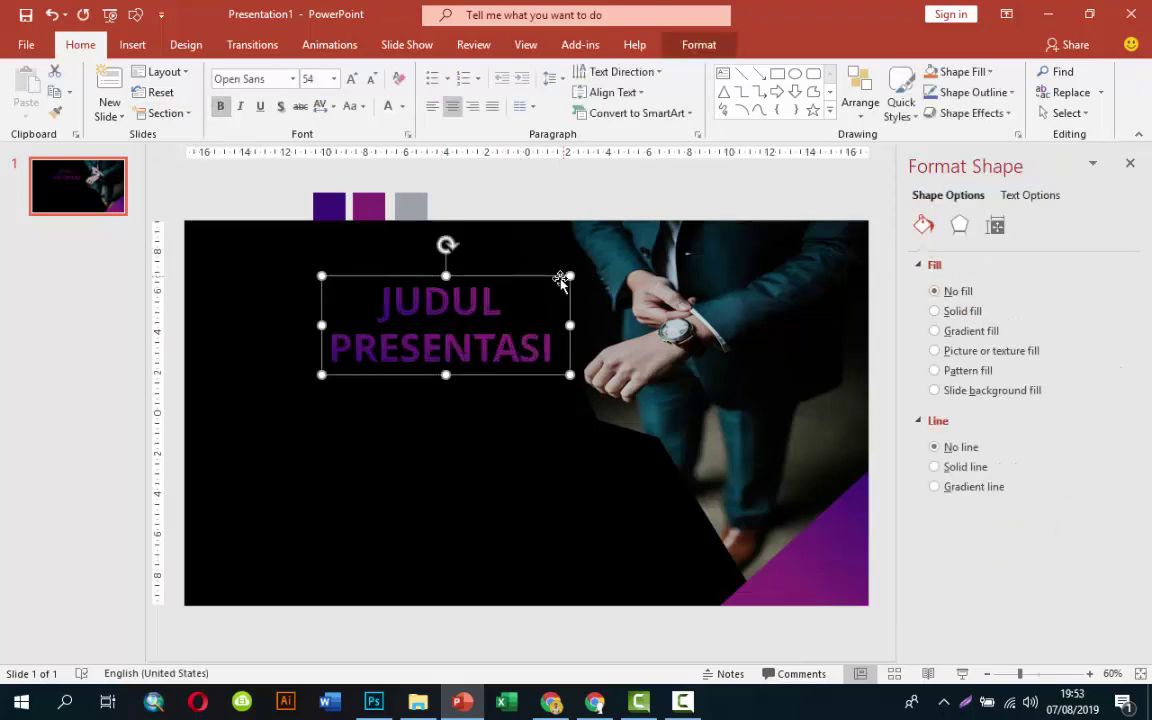
{"action": "left_click", "coordinate": [499, 202]}
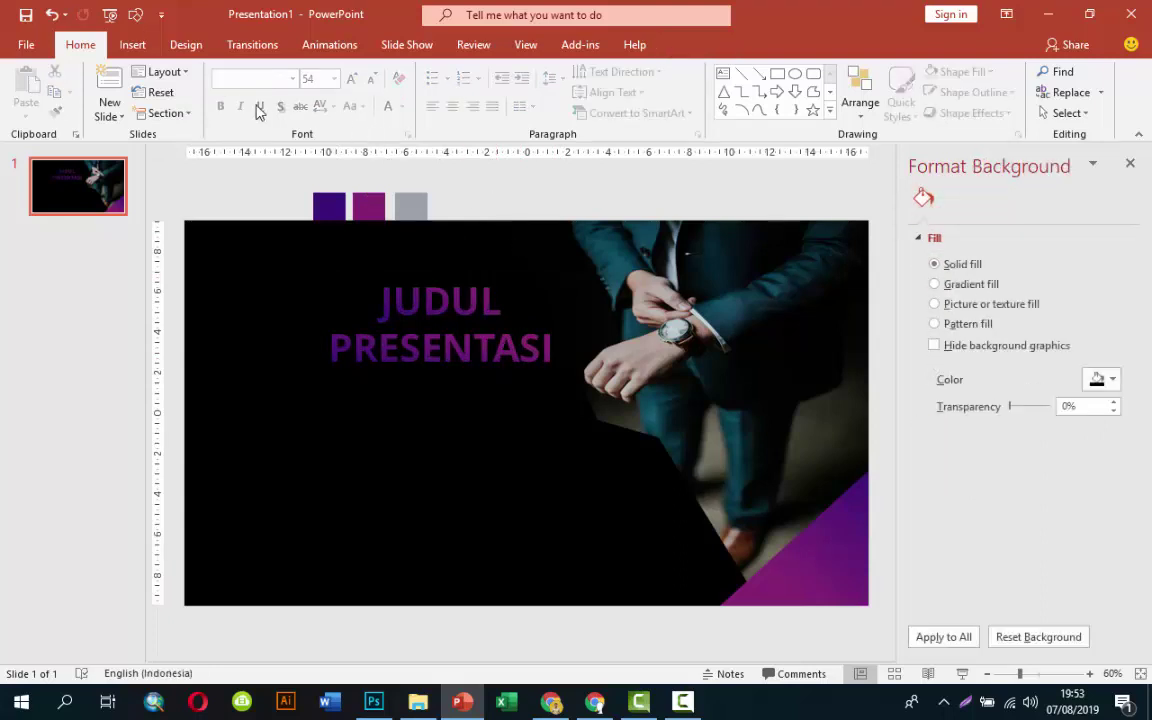
{"action": "left_click", "coordinate": [130, 44]}
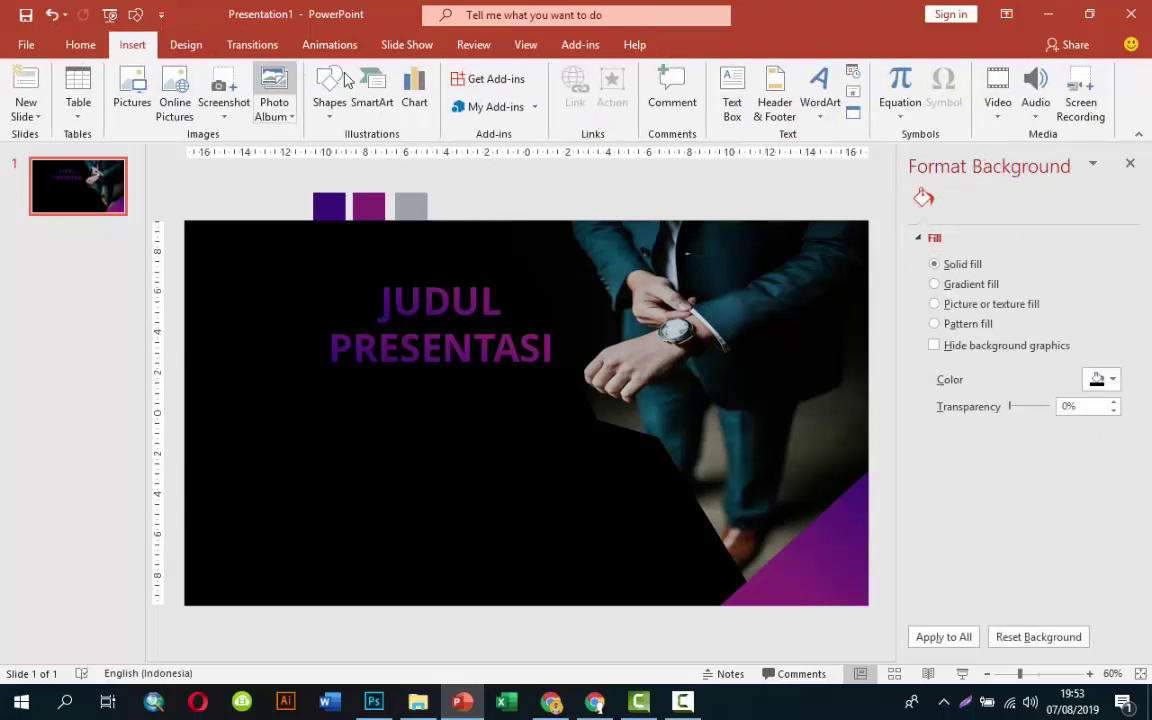
Draw a text box below the title and type 'Pesi Bisu meang dari'
{"action": "left_click", "coordinate": [732, 95]}
{"action": "key", "text": "Escape"}
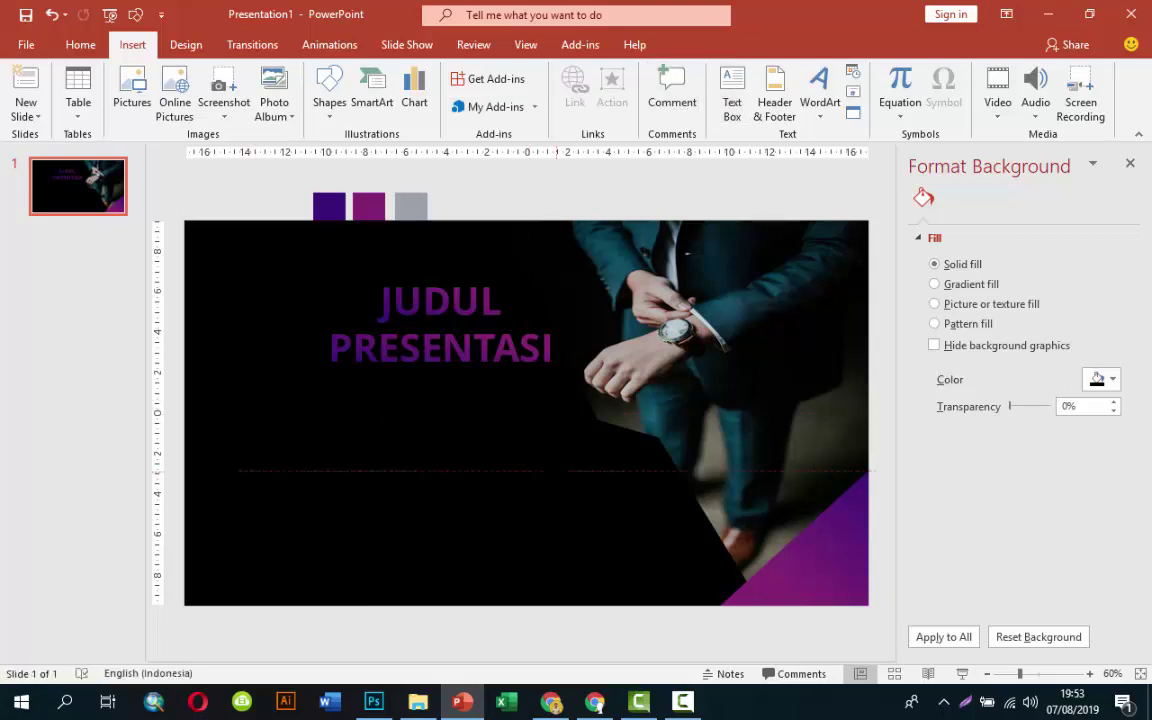
{"action": "left_click_drag", "start_coordinate": [244, 398], "coordinate": [450, 478]}
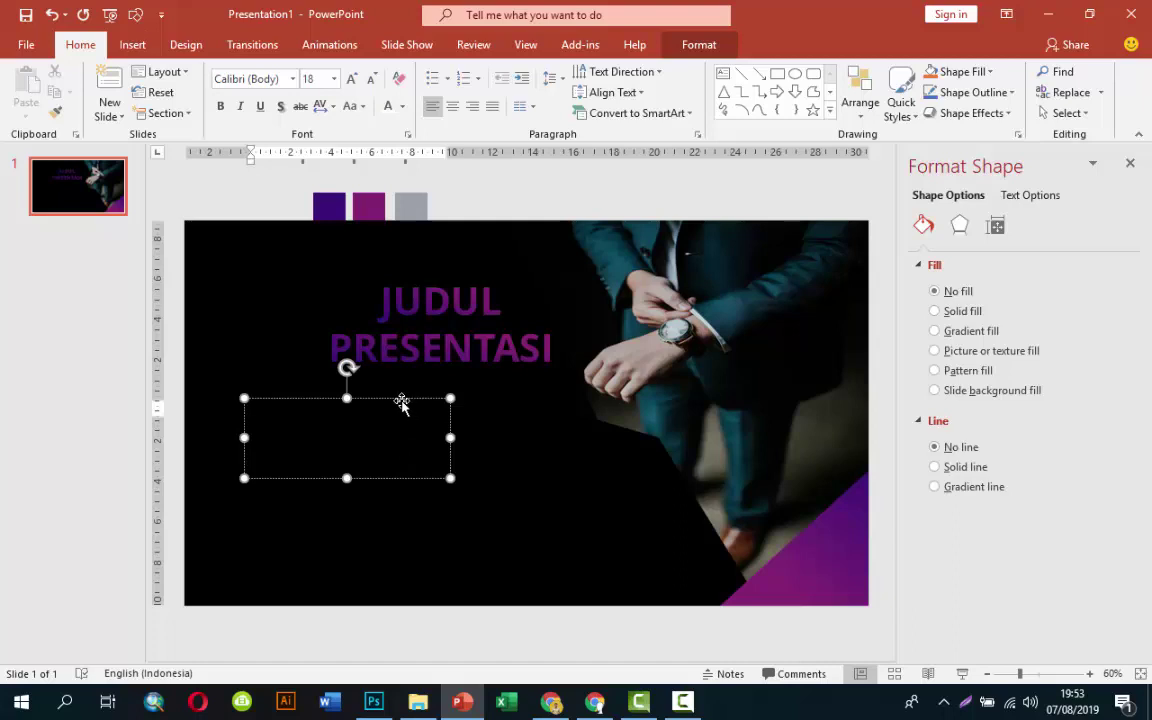
{"action": "key", "text": "Escape"}
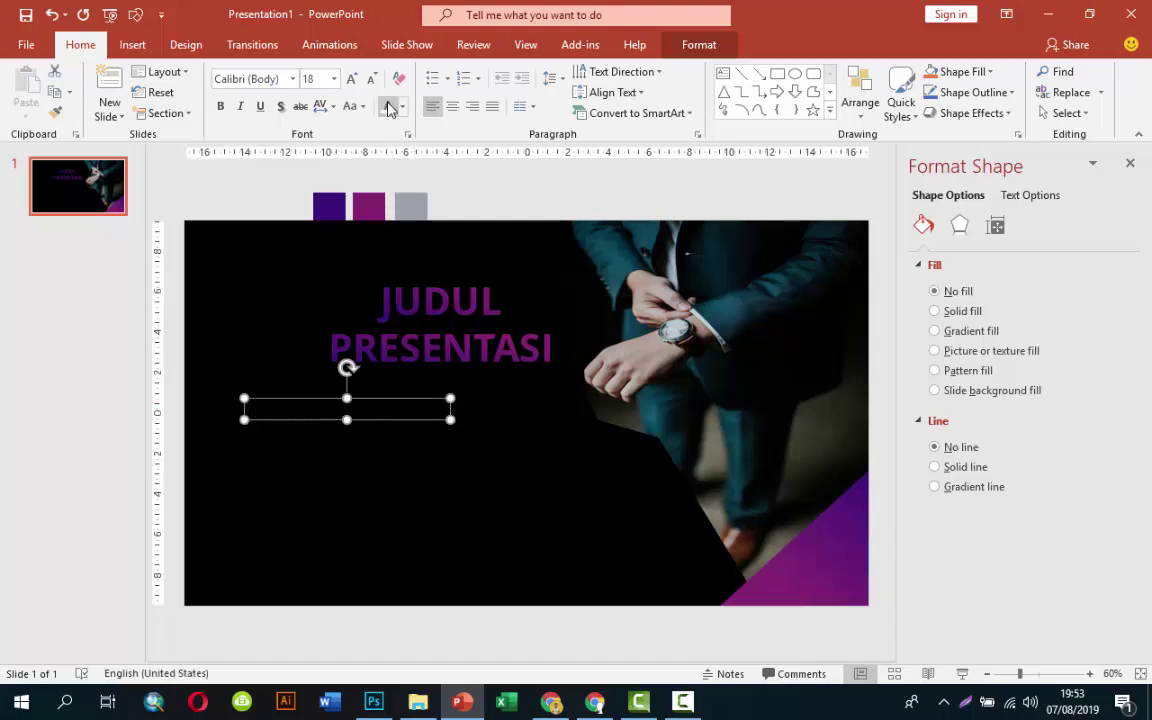
{"action": "type", "text": "A"}
{"action": "left_click", "coordinate": [269, 410]}
{"action": "type", "text": "P"}
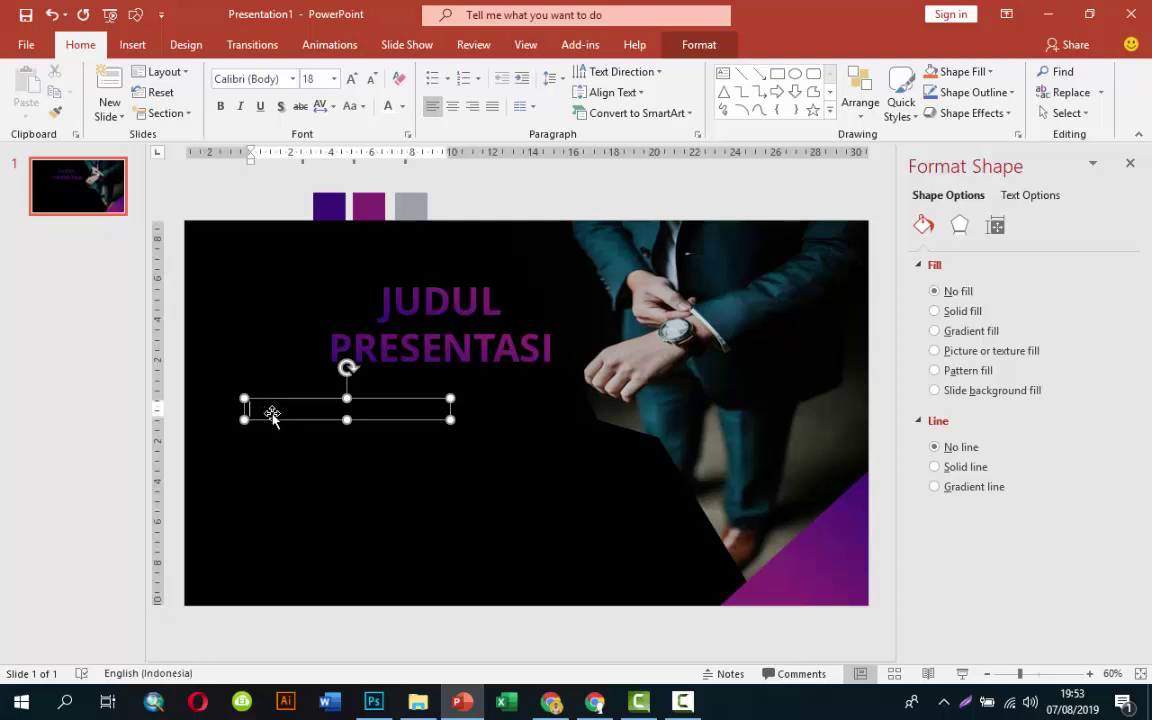
{"action": "type", "text": "esentasi B"}
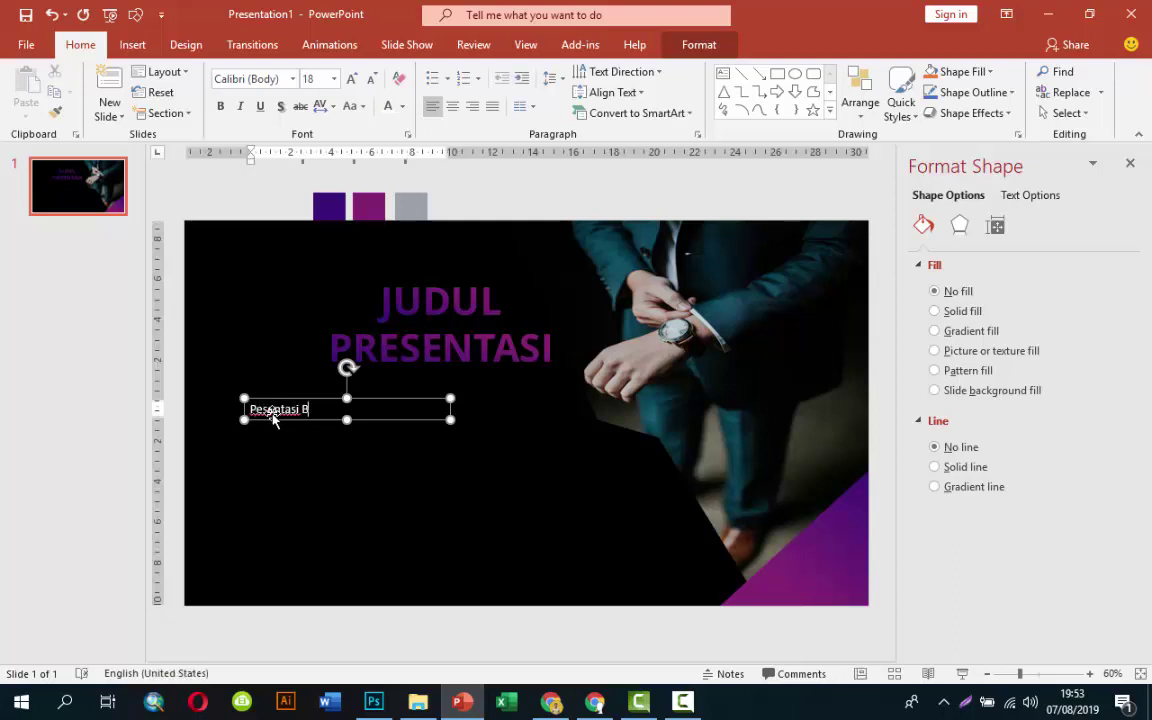
{"action": "type", "text": "isnis Bagaimana M"}
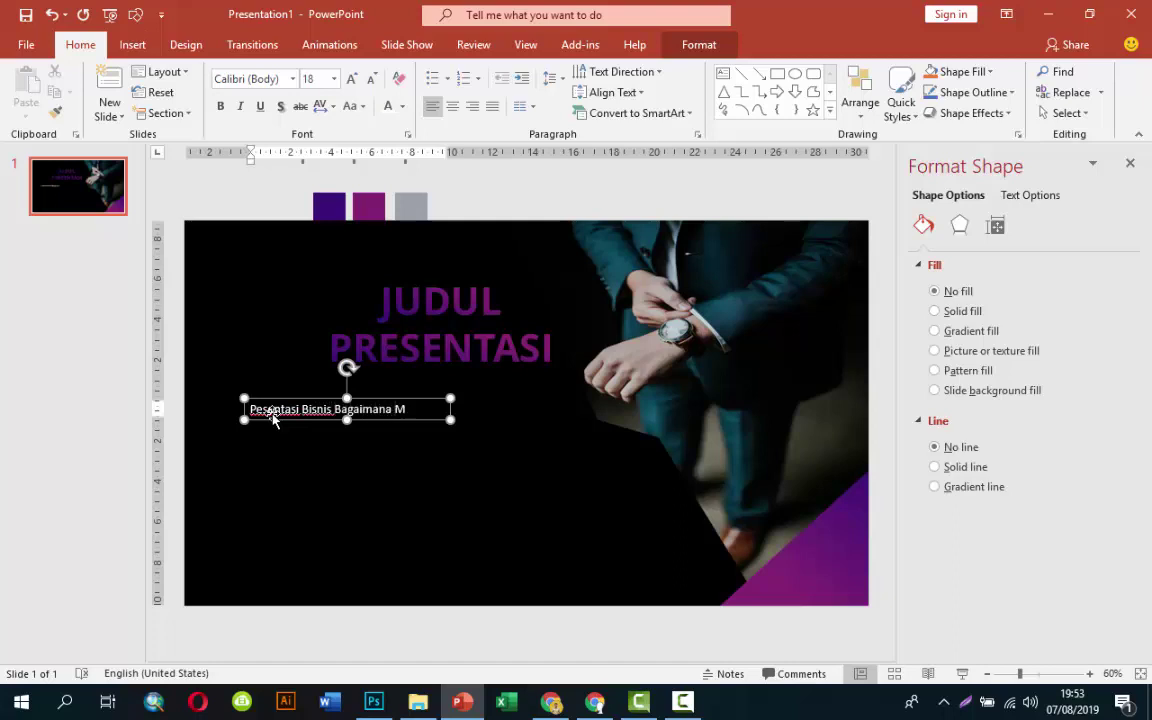
{"action": "type", "text": "udah mendapatka"}
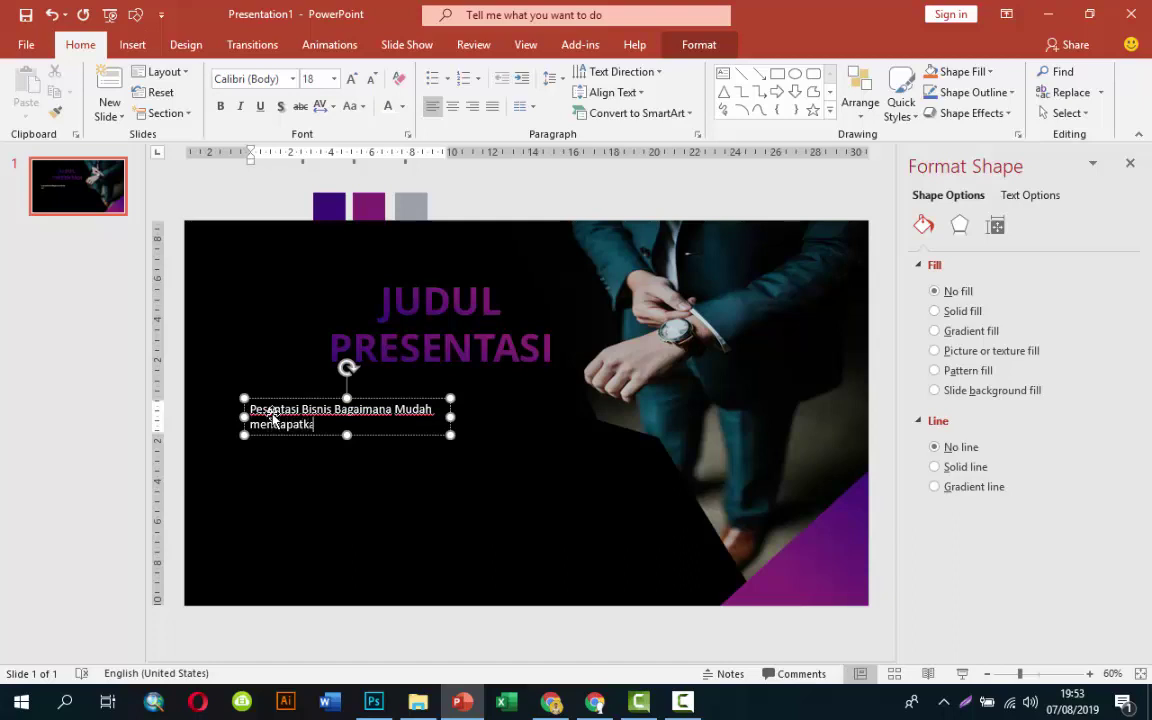
{"action": "type", "text": "ng dari Internet"}
Make the subtitle 20 pt, right-aligned, and position it under the title on two lines
{"action": "left_click", "coordinate": [347, 368]}
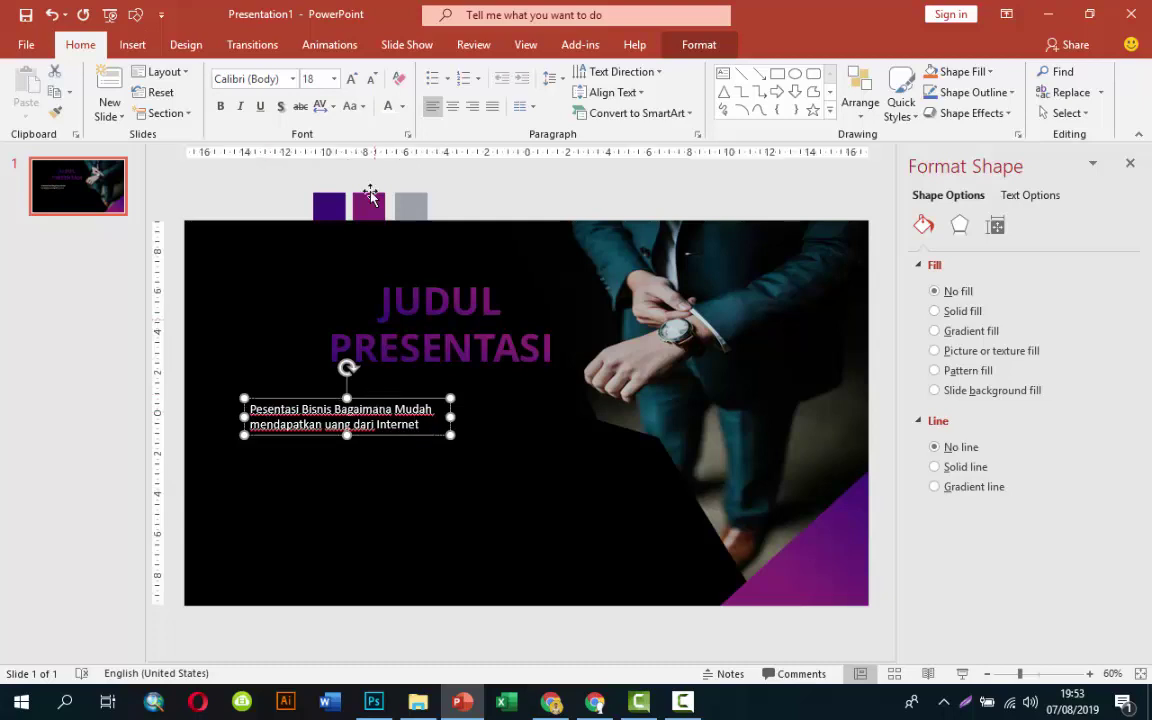
{"action": "left_click", "coordinate": [336, 79]}
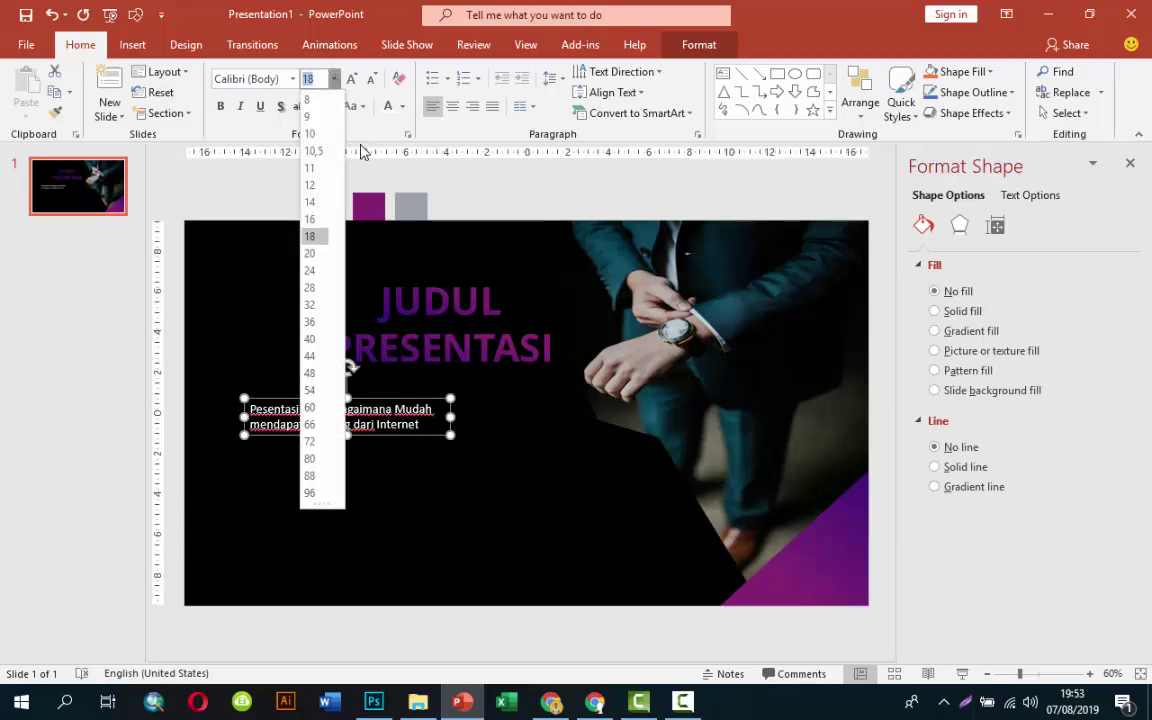
{"action": "left_click", "coordinate": [310, 253]}
{"action": "left_click", "coordinate": [472, 105]}
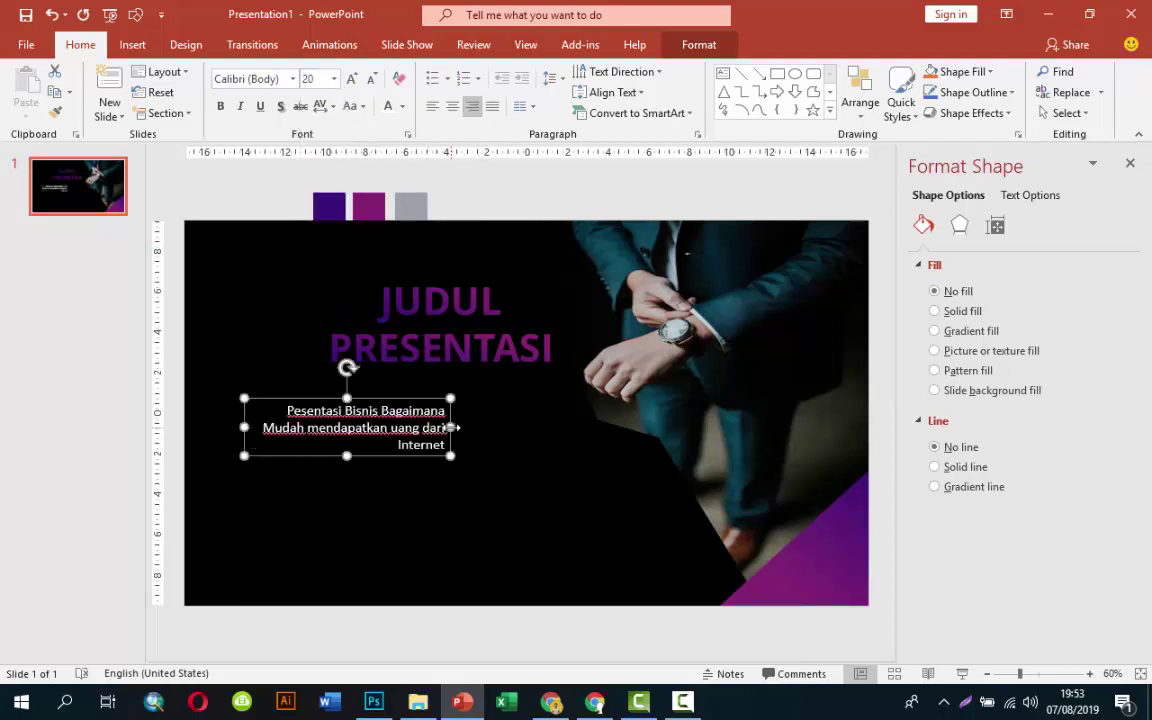
{"action": "left_click_drag", "start_coordinate": [427, 395], "coordinate": [517, 390]}
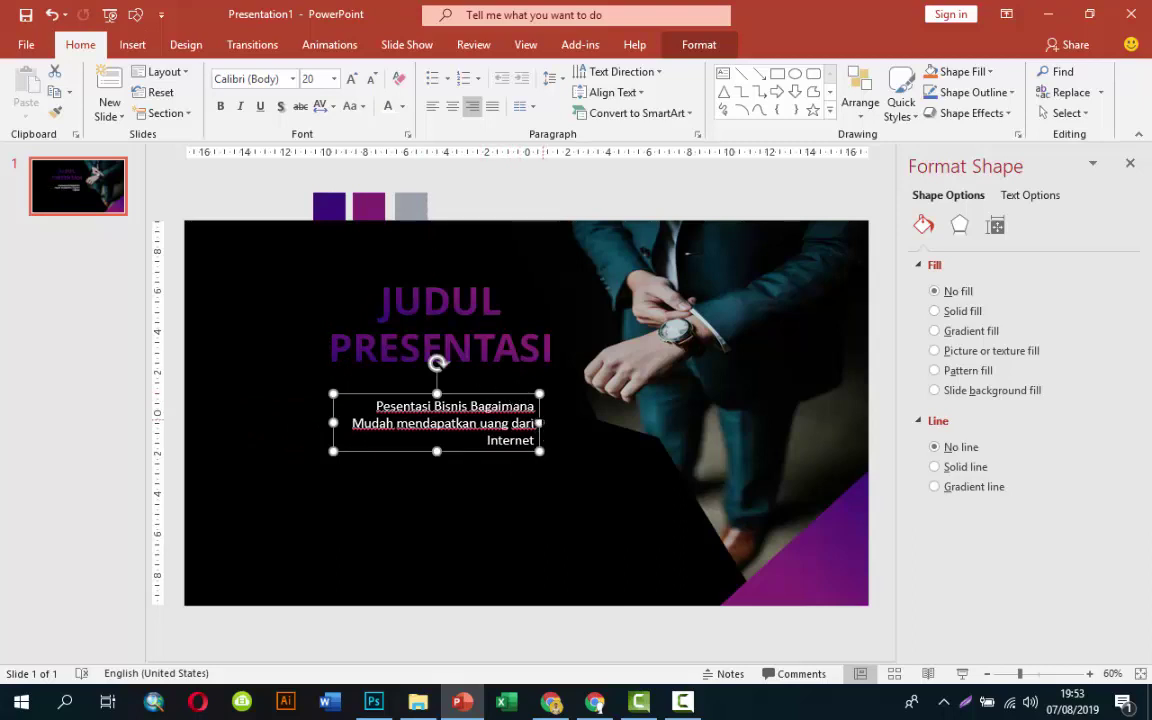
{"action": "left_click_drag", "start_coordinate": [540, 423], "coordinate": [570, 423]}
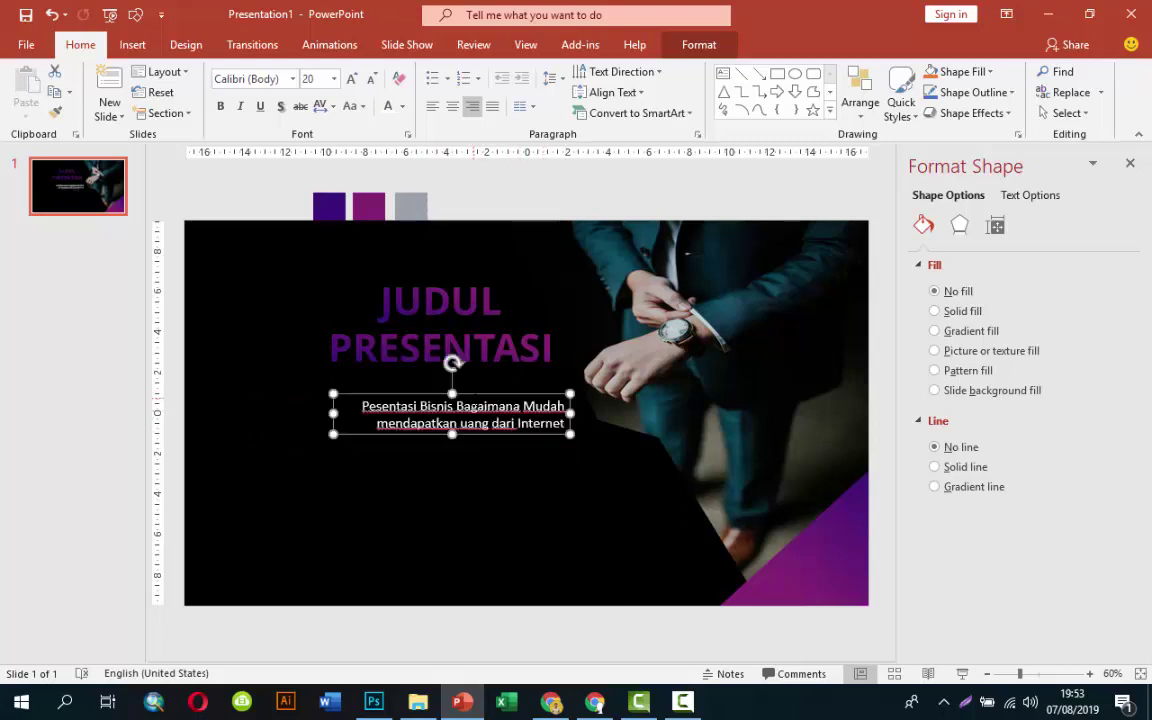
{"action": "left_click_drag", "start_coordinate": [474, 396], "coordinate": [468, 401]}
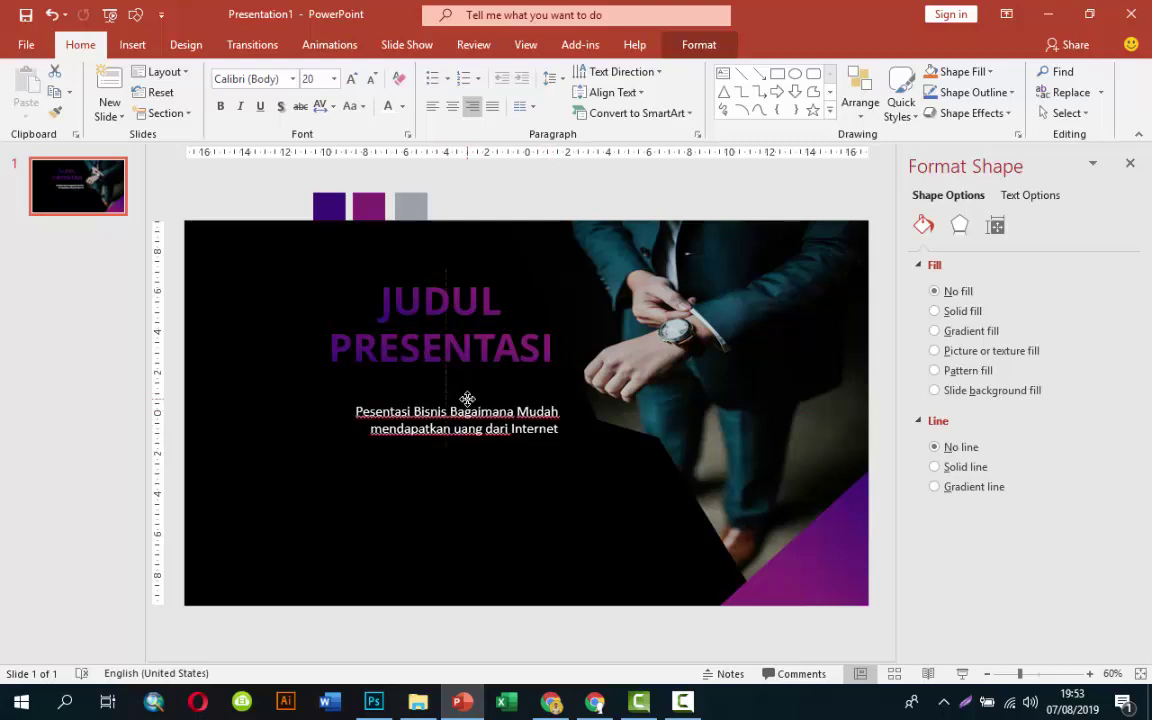
{"action": "left_click", "coordinate": [291, 186]}
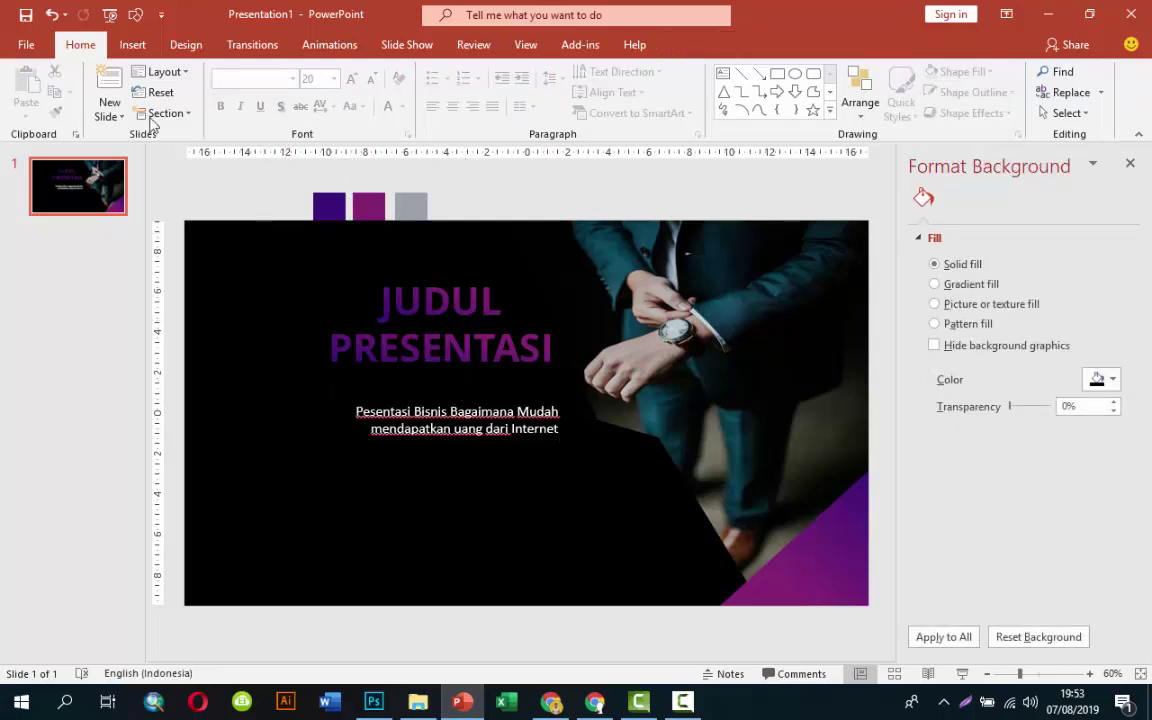
Change the subtitle font to Open Sans, widen it leftward, and duplicate it lower down
{"action": "left_click", "coordinate": [132, 44]}
{"action": "left_click", "coordinate": [498, 426]}
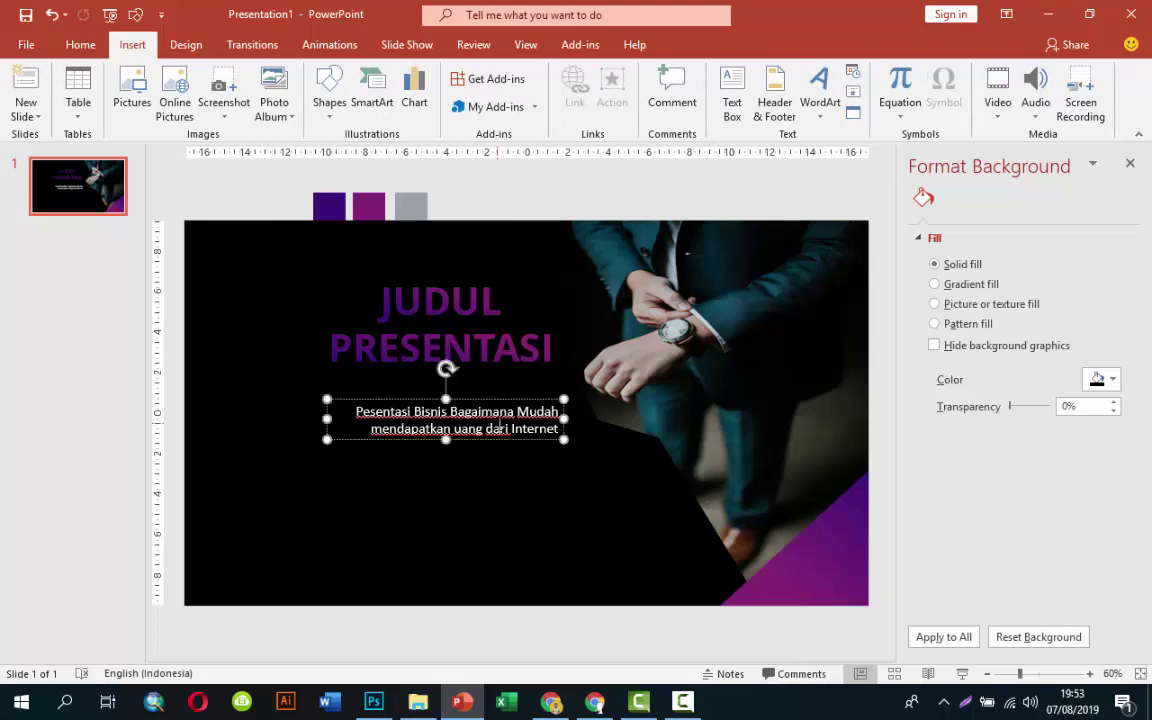
{"action": "left_click", "coordinate": [79, 46]}
{"action": "left_click", "coordinate": [293, 78]}
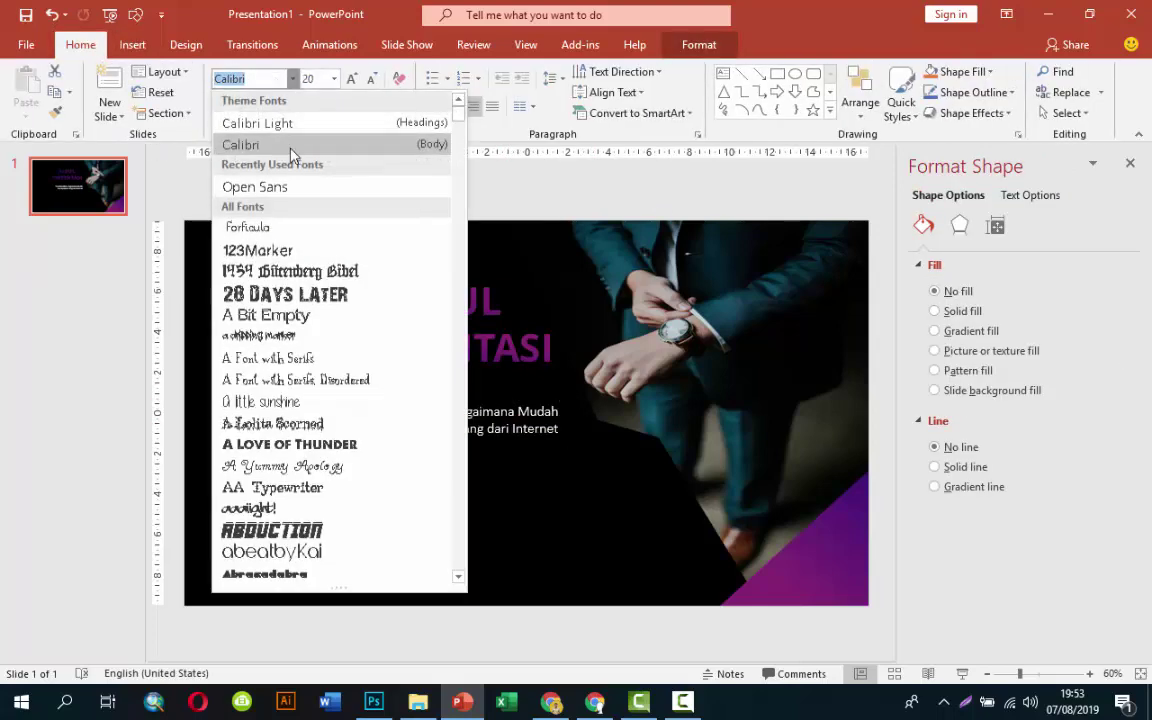
{"action": "left_click", "coordinate": [250, 185]}
{"action": "left_click_drag", "start_coordinate": [327, 428], "coordinate": [277, 428]}
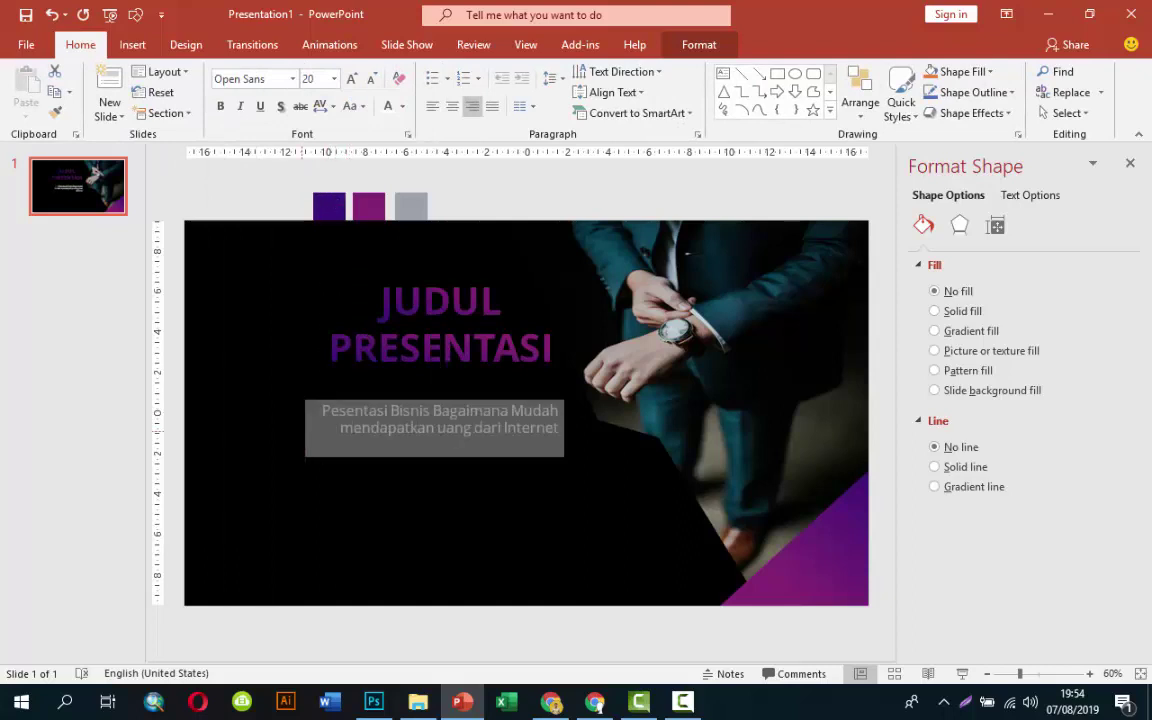
{"action": "left_click_drag", "start_coordinate": [446, 440], "coordinate": [452, 551]}
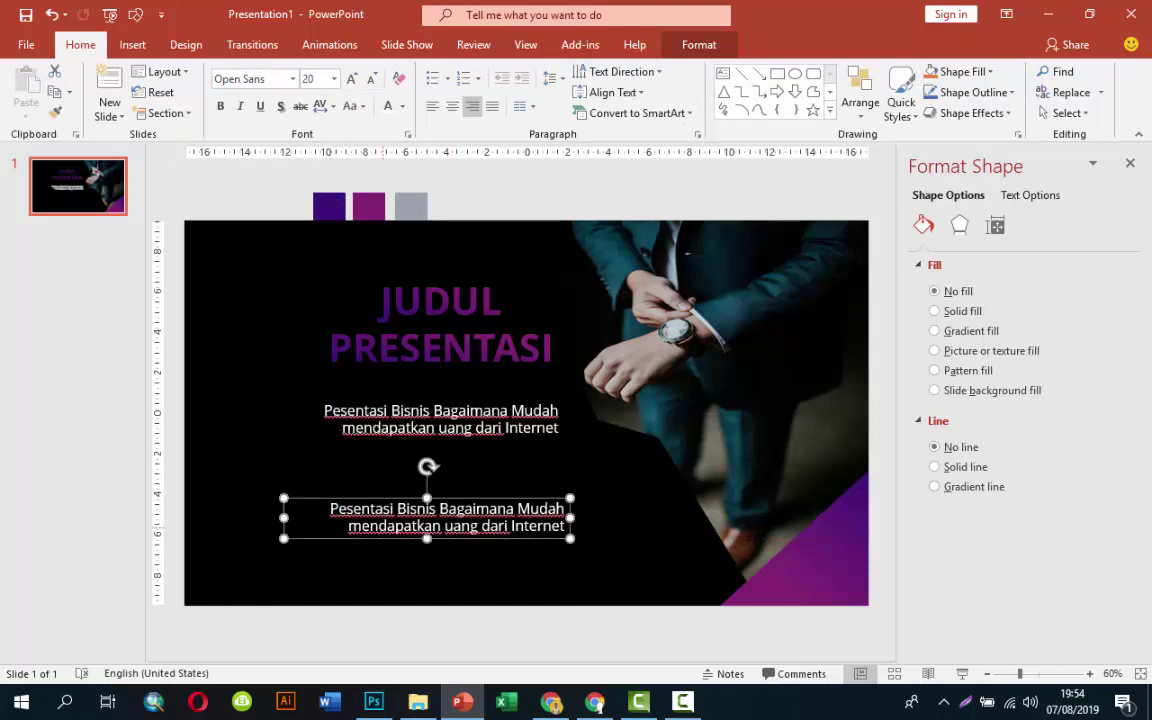
Replace the copy's text with an 'Oleh :' credit line followed by the author's name
{"action": "triple_click", "coordinate": [329, 509]}
{"action": "type", "text": "Oleh"}
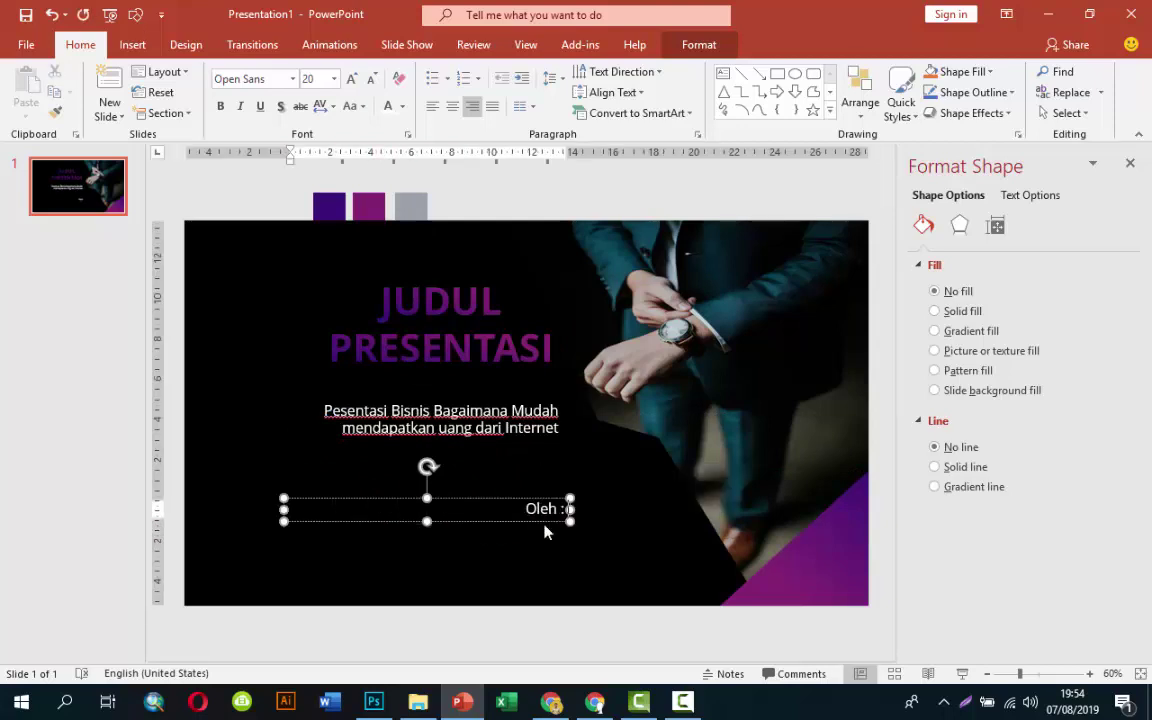
{"action": "type", "text": " : YATNO S"}
{"action": "type", "text": "UPROA"}
{"action": "key", "text": "BackSpace"}
{"action": "key", "text": "BackSpace"}
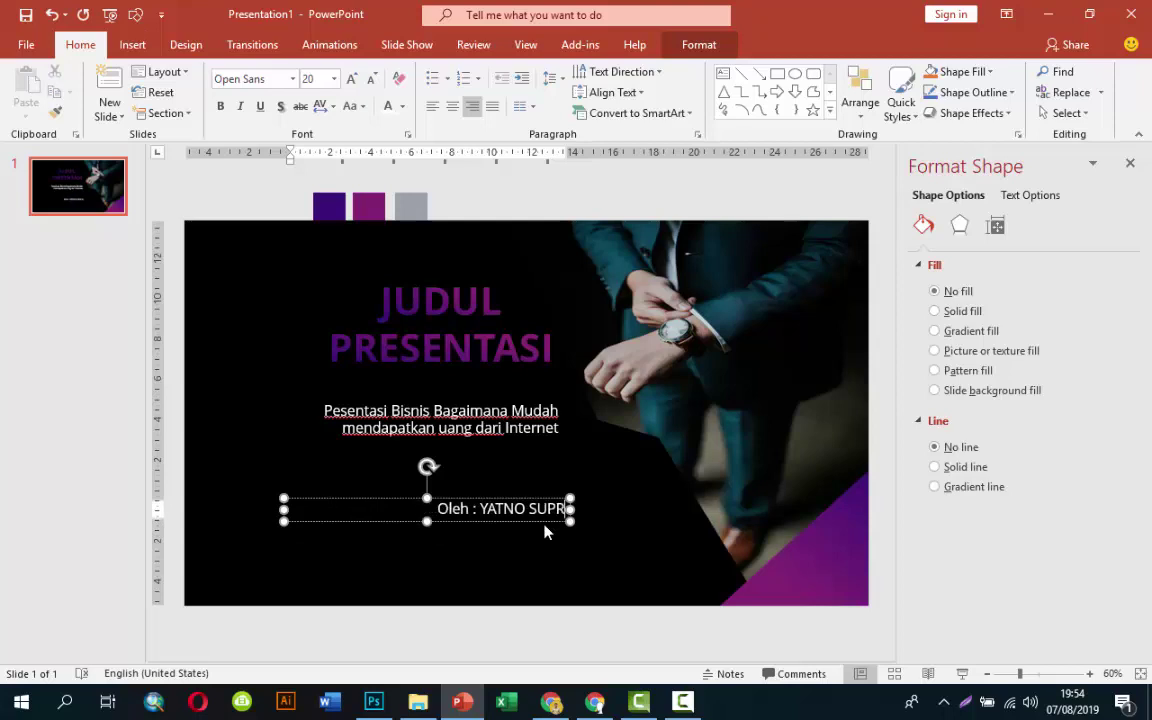
{"action": "type", "text": "IADI"}
{"action": "left_click", "coordinate": [460, 500]}
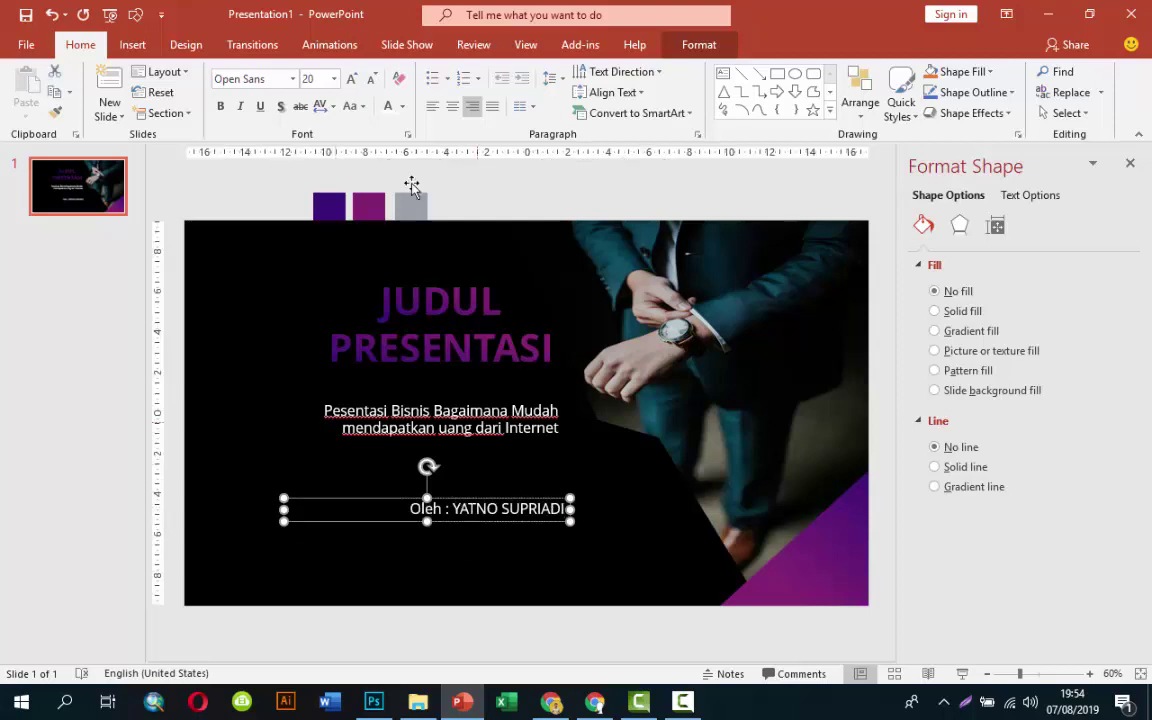
Apply Very Loose character spacing to the credit line
{"action": "left_click", "coordinate": [334, 108]}
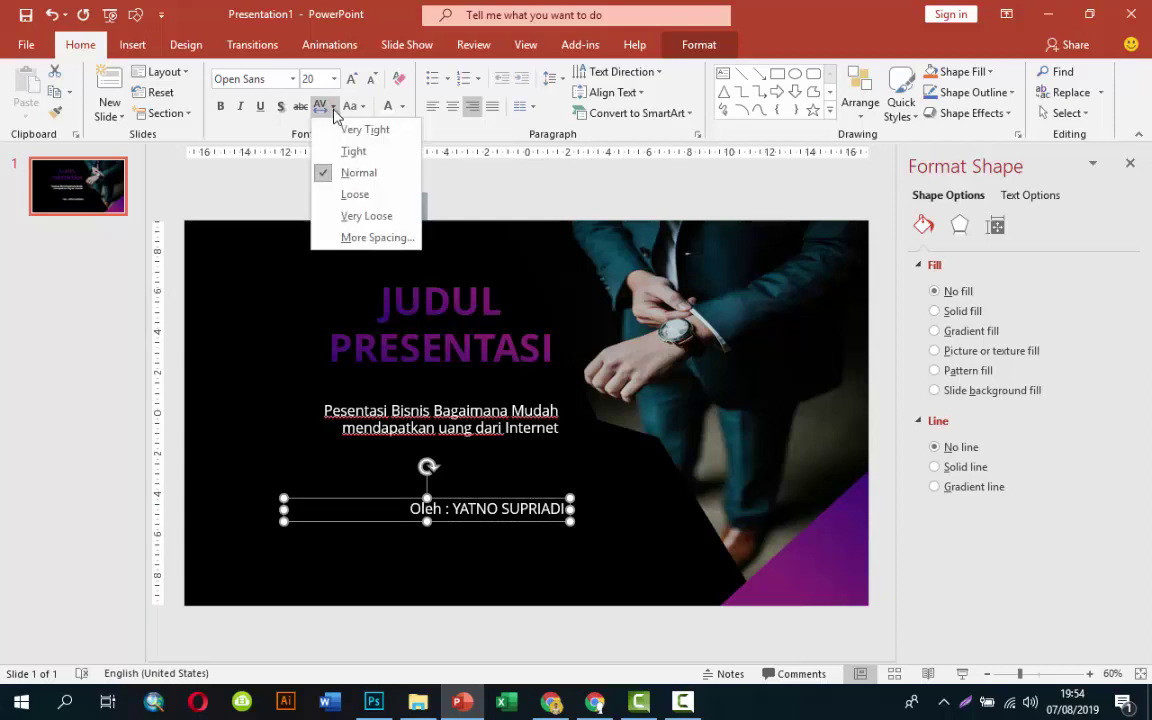
{"action": "left_click", "coordinate": [358, 217]}
{"action": "left_click", "coordinate": [622, 250]}
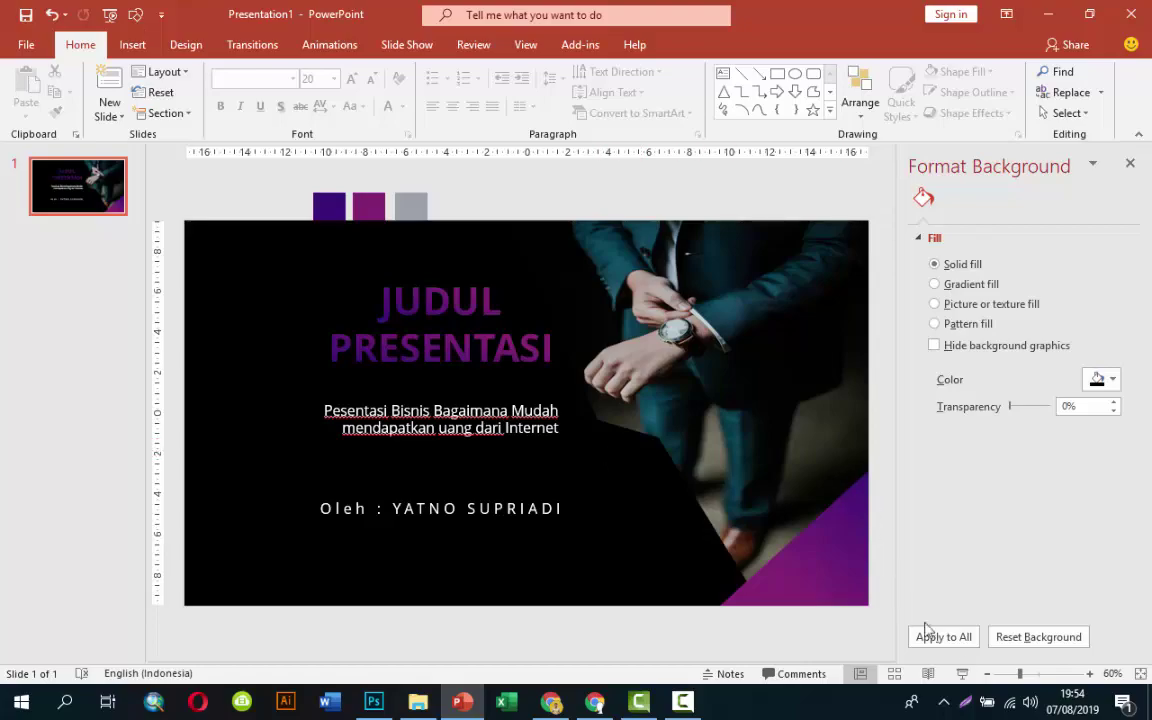
{"action": "left_click", "coordinate": [963, 675]}
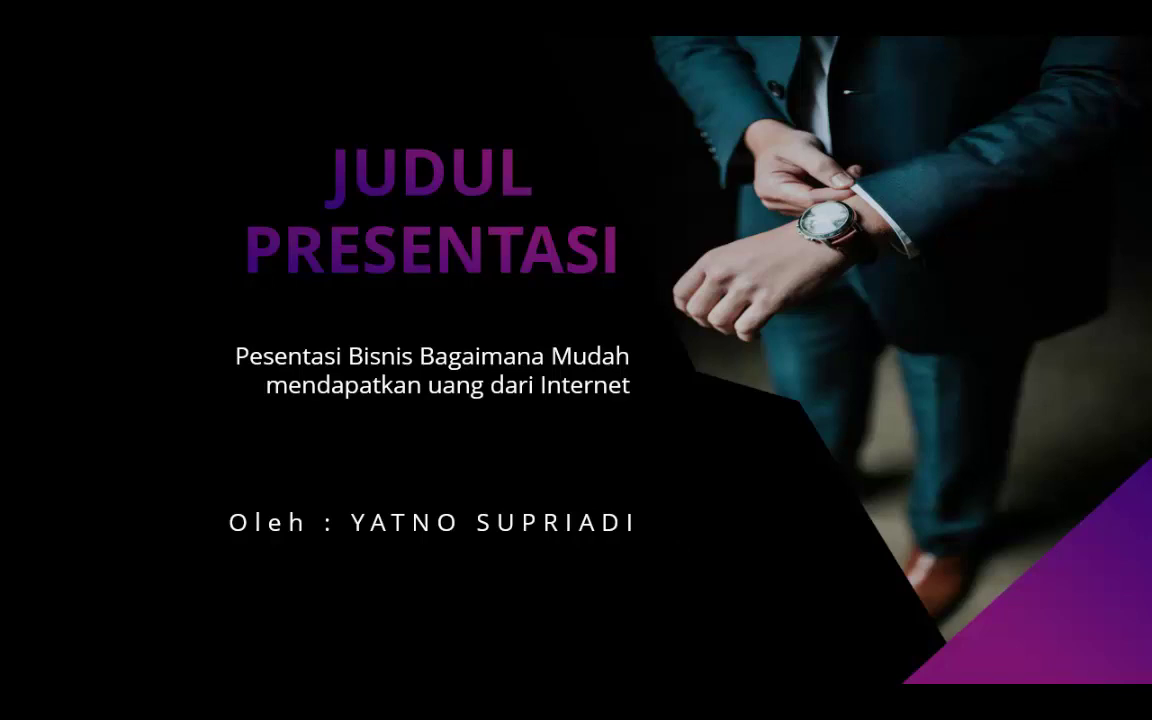
{"action": "key", "text": "Escape"}
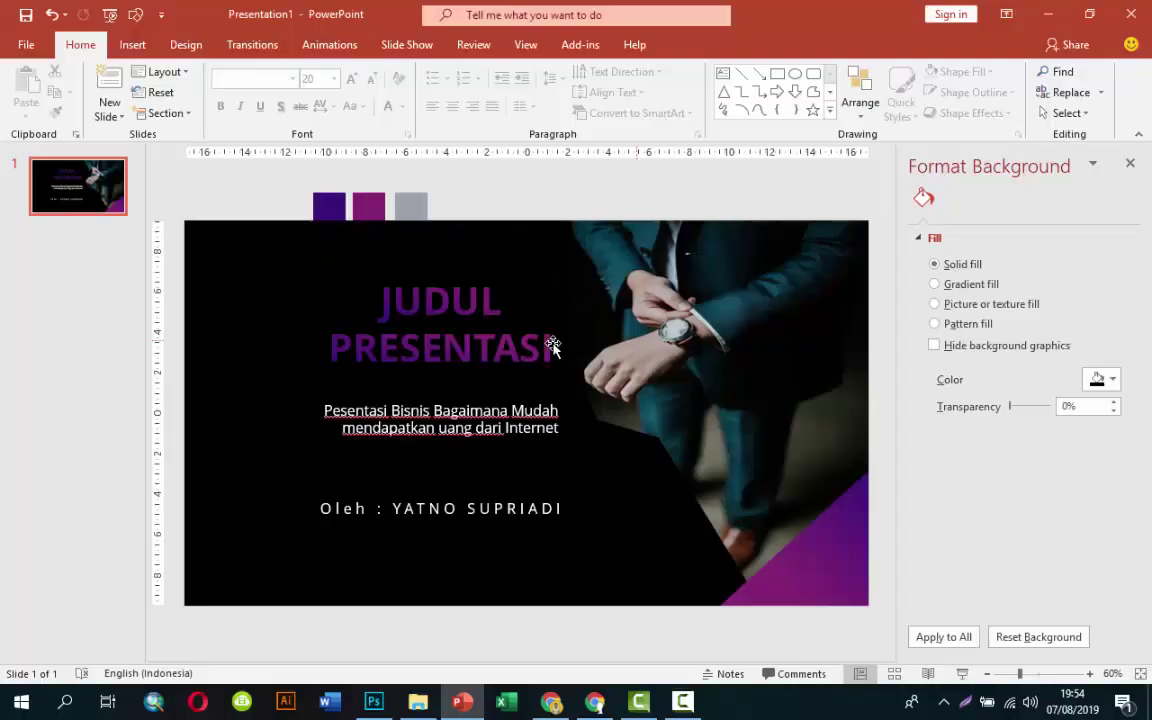
Insert a new slide after slide 1 from the slide list
{"action": "left_click", "coordinate": [57, 265]}
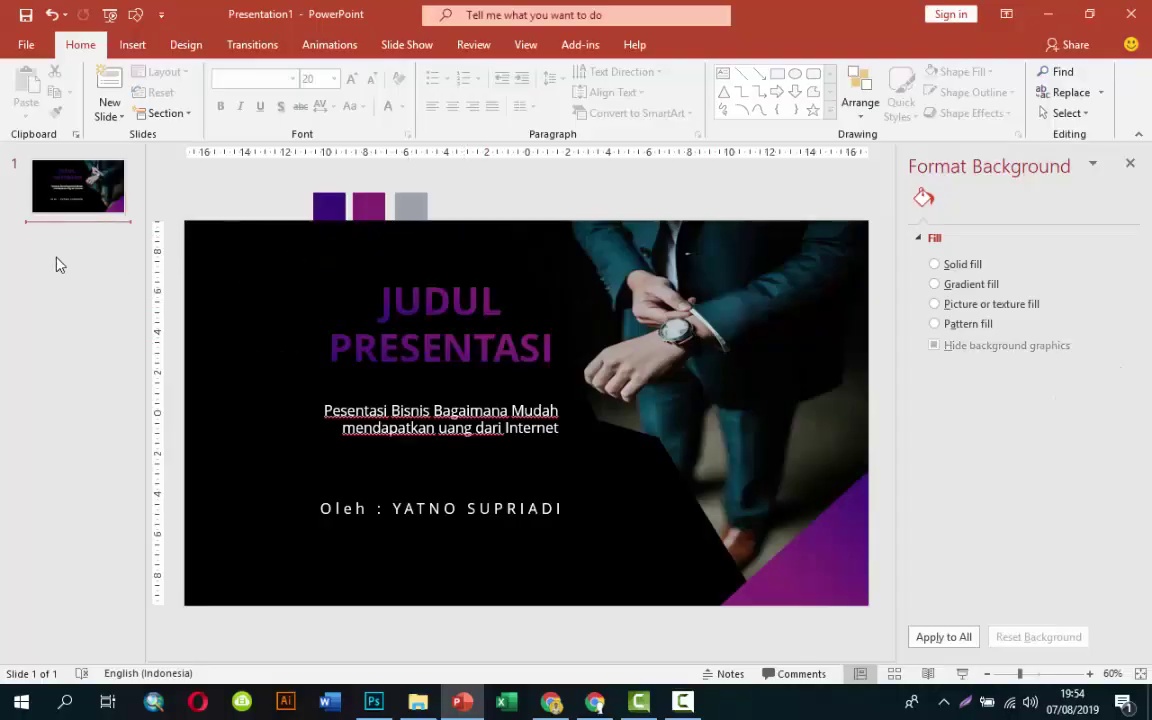
{"action": "right_click", "coordinate": [70, 245]}
{"action": "left_click", "coordinate": [84, 298]}
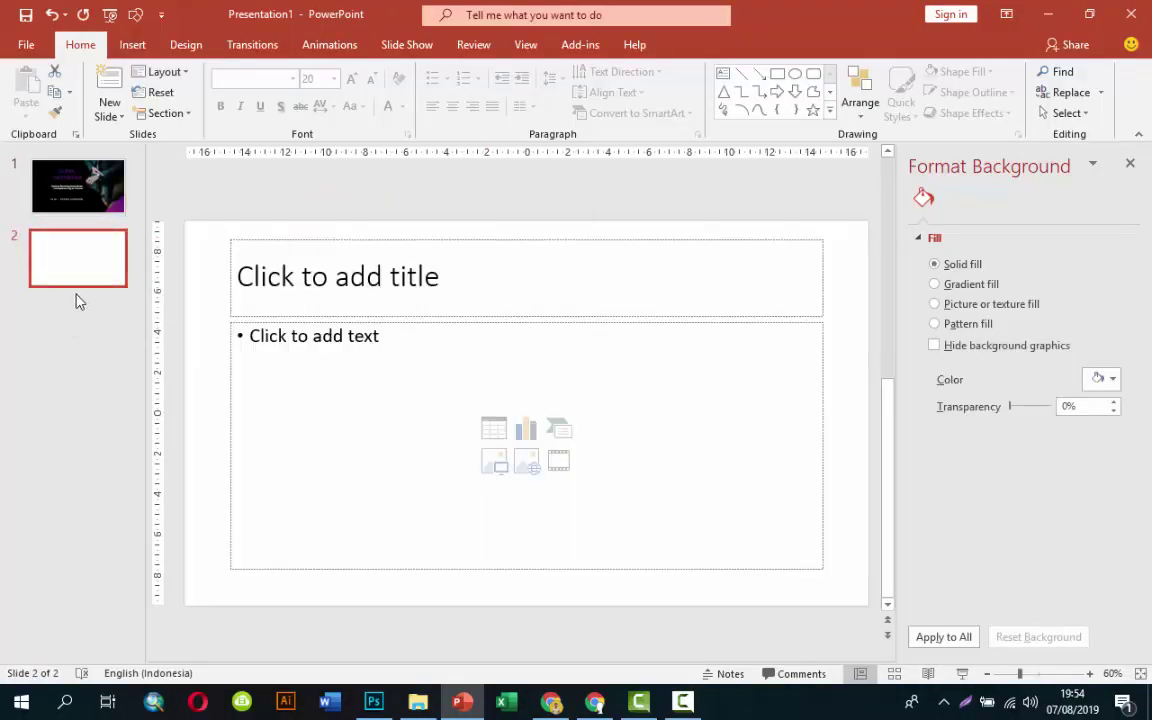
Delete the title and body text placeholders from slide 2
{"action": "left_click", "coordinate": [234, 238]}
{"action": "key", "text": "Delete"}
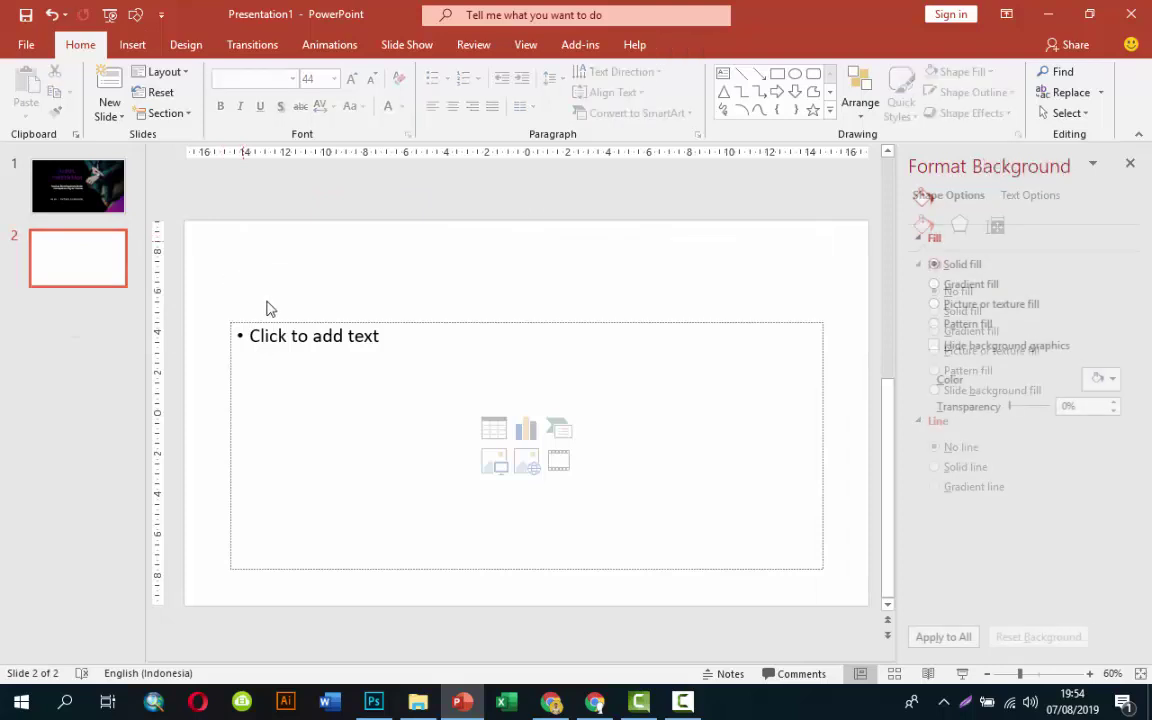
{"action": "left_click", "coordinate": [277, 325]}
{"action": "key", "text": "Delete"}
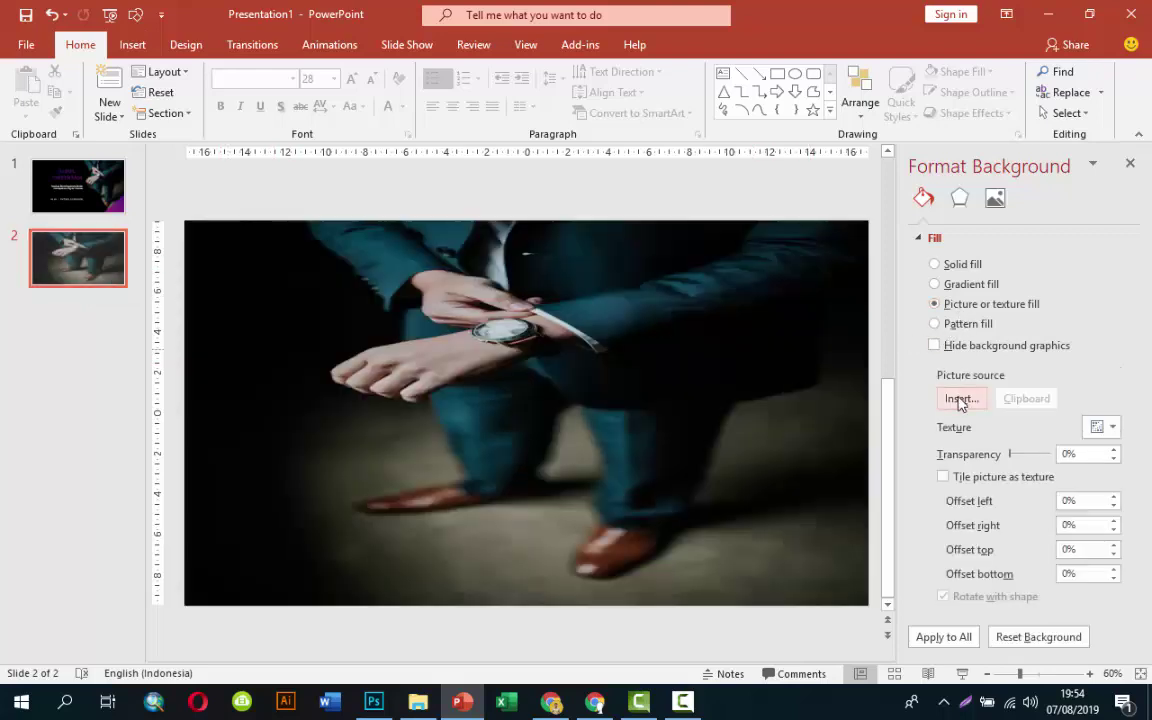
Choose a picture background fill and browse into the CITY folder under IMAGE
{"action": "left_click", "coordinate": [961, 398]}
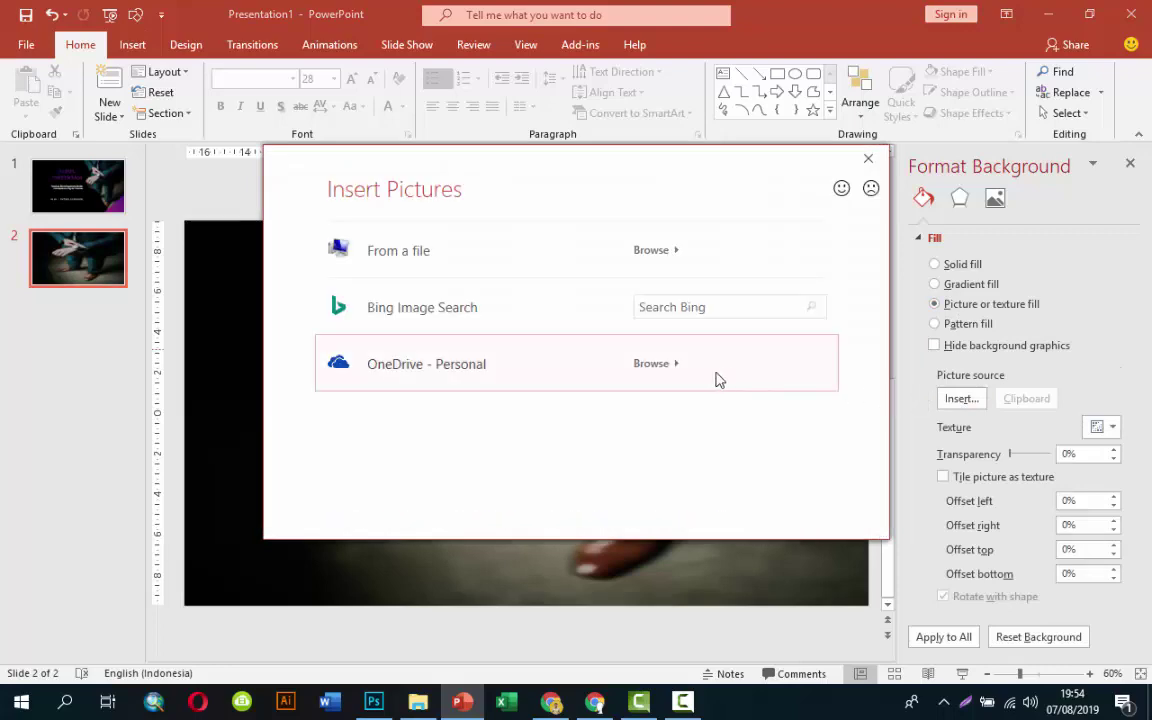
{"action": "left_click", "coordinate": [440, 256]}
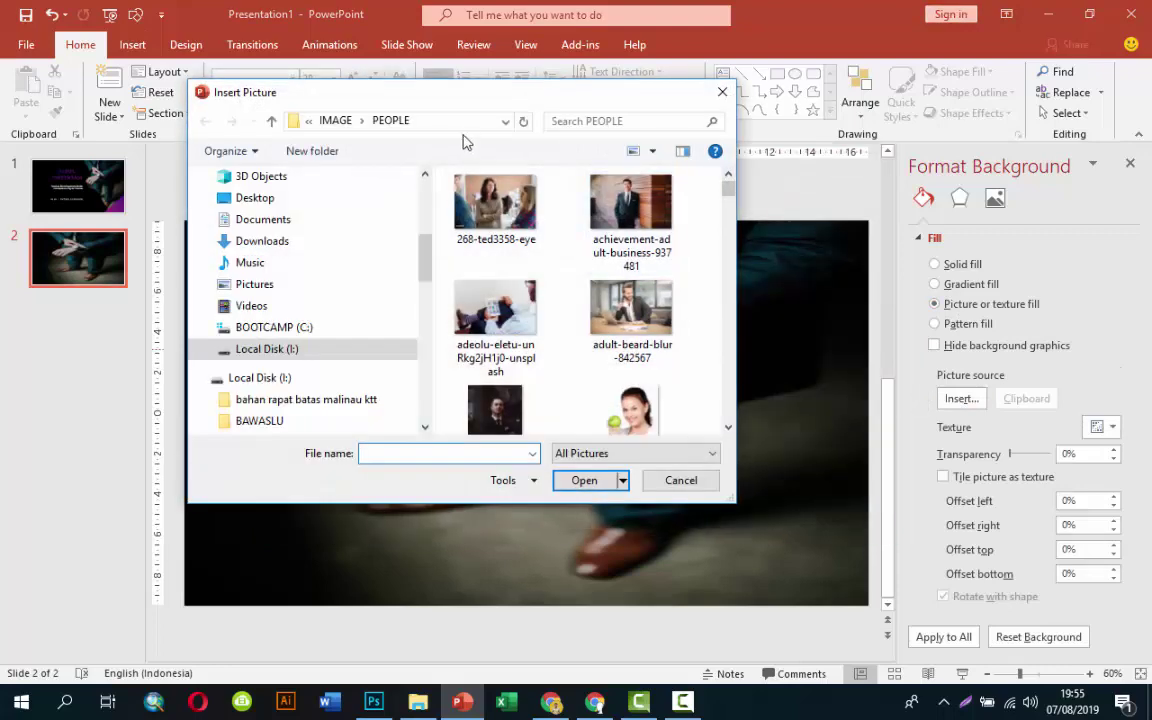
{"action": "left_click", "coordinate": [336, 121]}
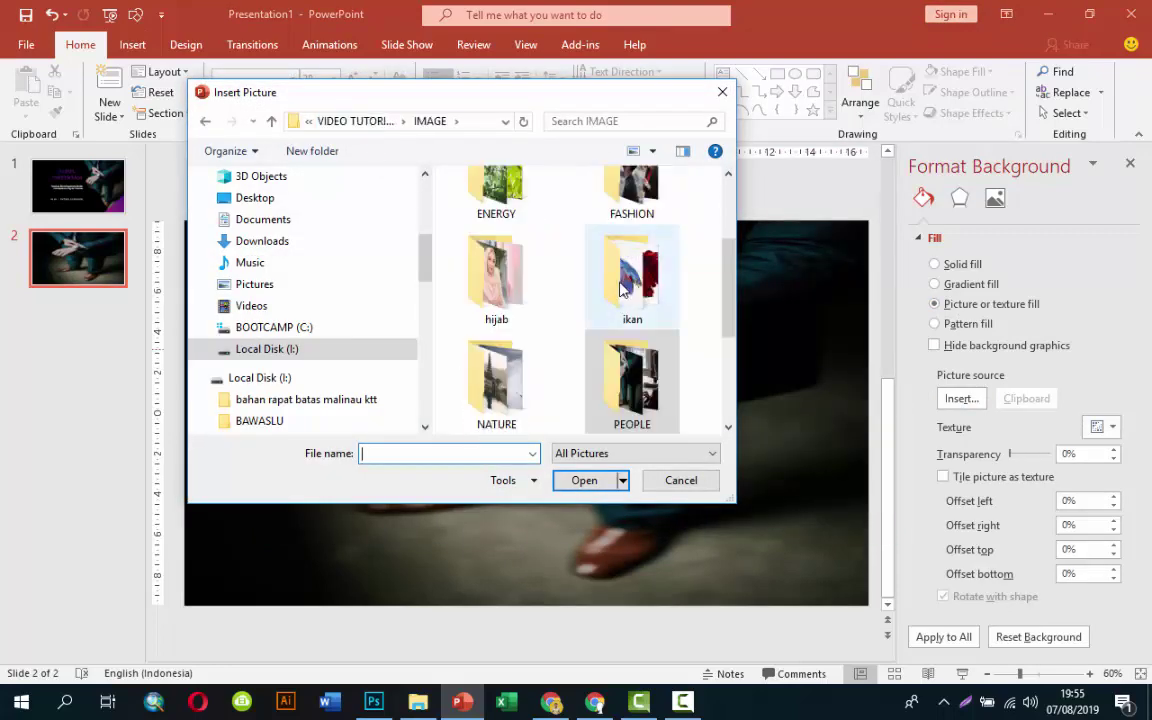
{"action": "scroll", "coordinate": [622, 289], "scroll_direction": "down", "scroll_amount": 1}
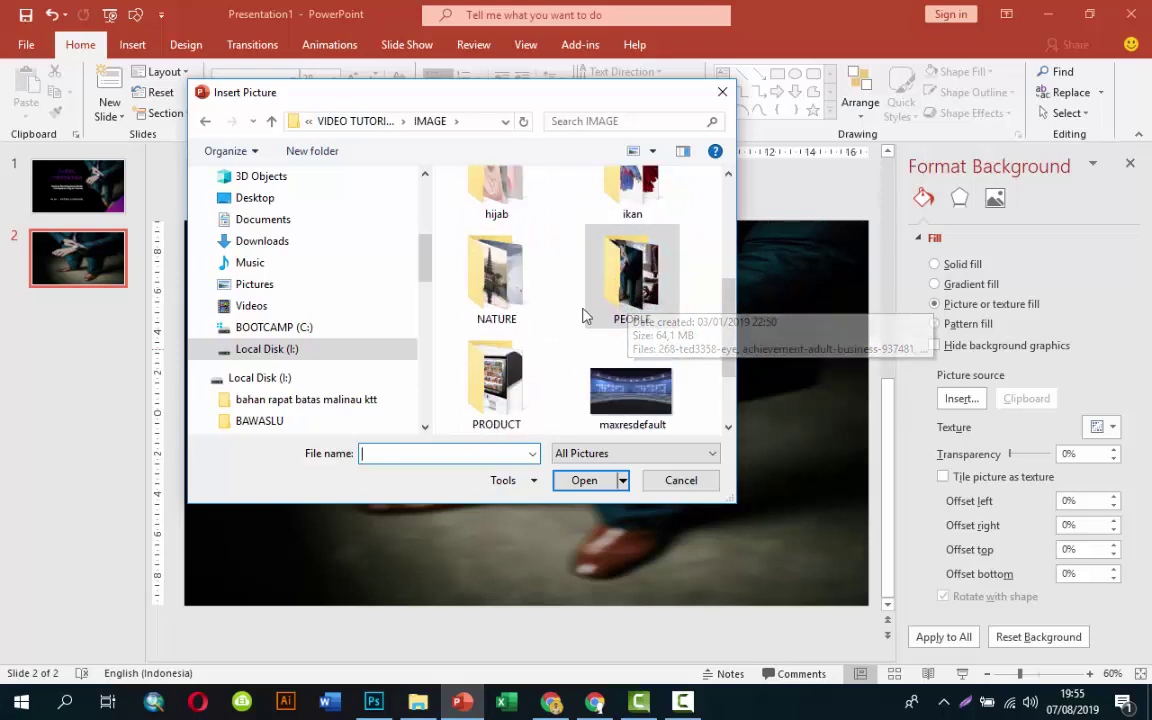
{"action": "scroll", "coordinate": [585, 315], "scroll_direction": "up", "scroll_amount": 1}
{"action": "scroll", "coordinate": [585, 315], "scroll_direction": "up", "scroll_amount": 1}
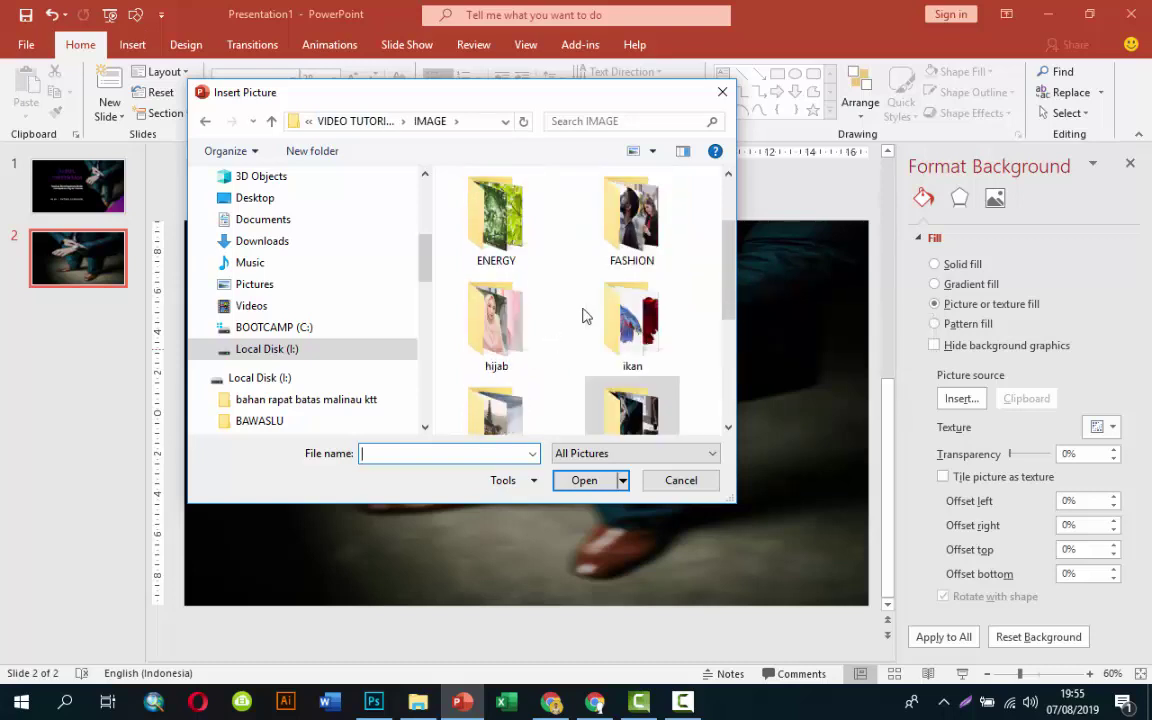
{"action": "scroll", "coordinate": [585, 315], "scroll_direction": "up", "scroll_amount": 1}
{"action": "double_click", "coordinate": [452, 197]}
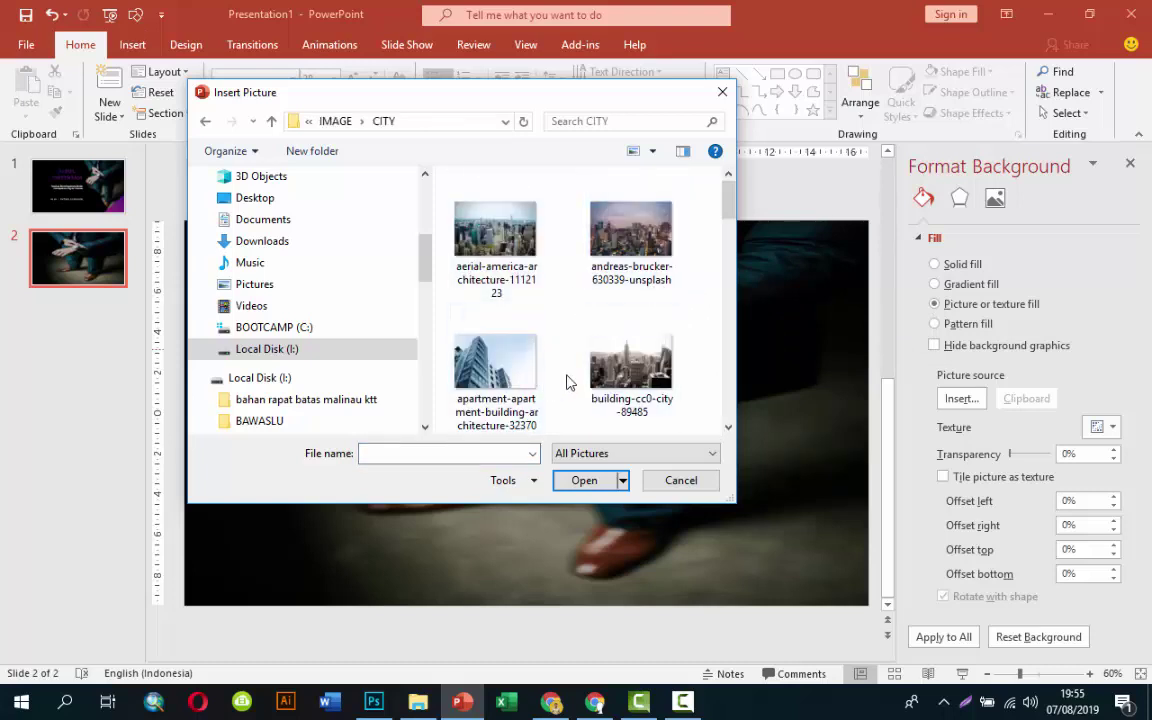
Insert pexels-photo-290595 as slide 2's background picture
{"action": "scroll", "coordinate": [550, 377], "scroll_direction": "down", "scroll_amount": 2}
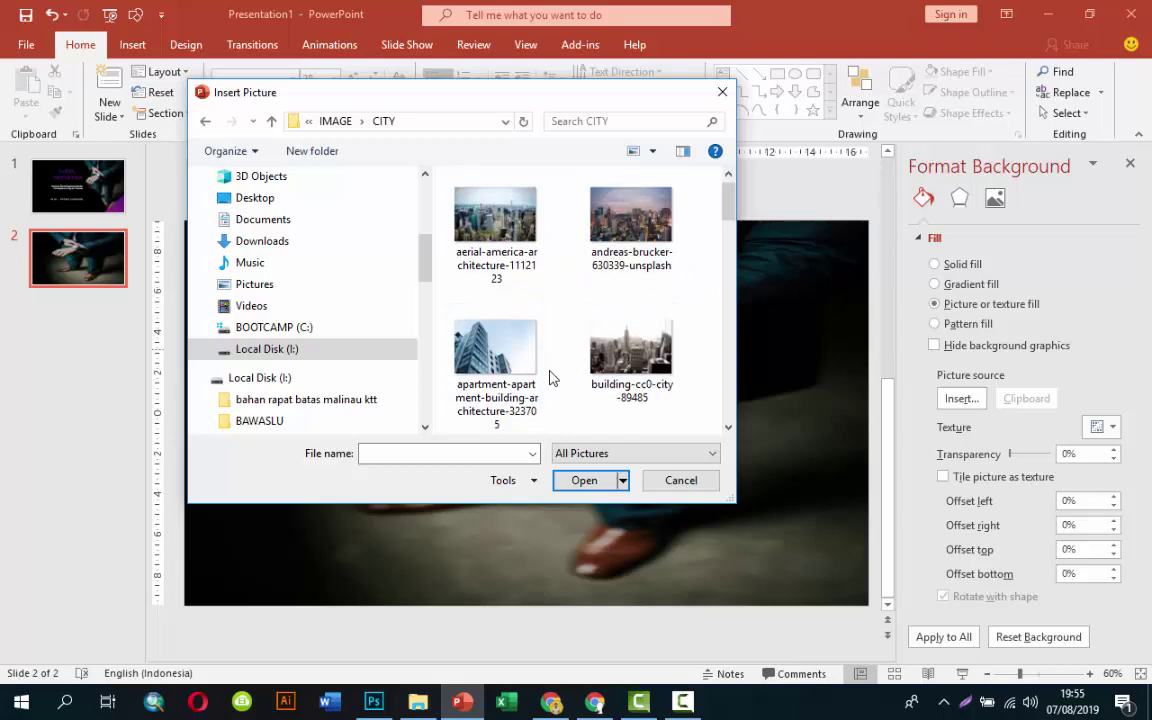
{"action": "scroll", "coordinate": [630, 350], "scroll_direction": "down", "scroll_amount": 2}
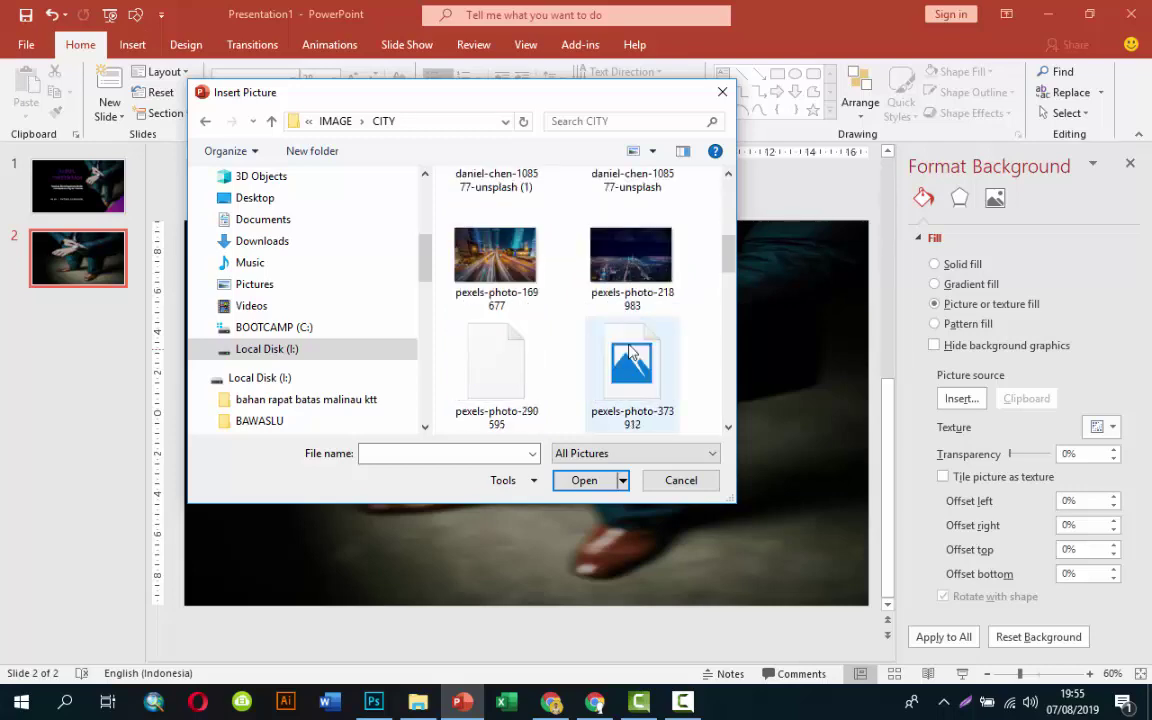
{"action": "left_click", "coordinate": [502, 390]}
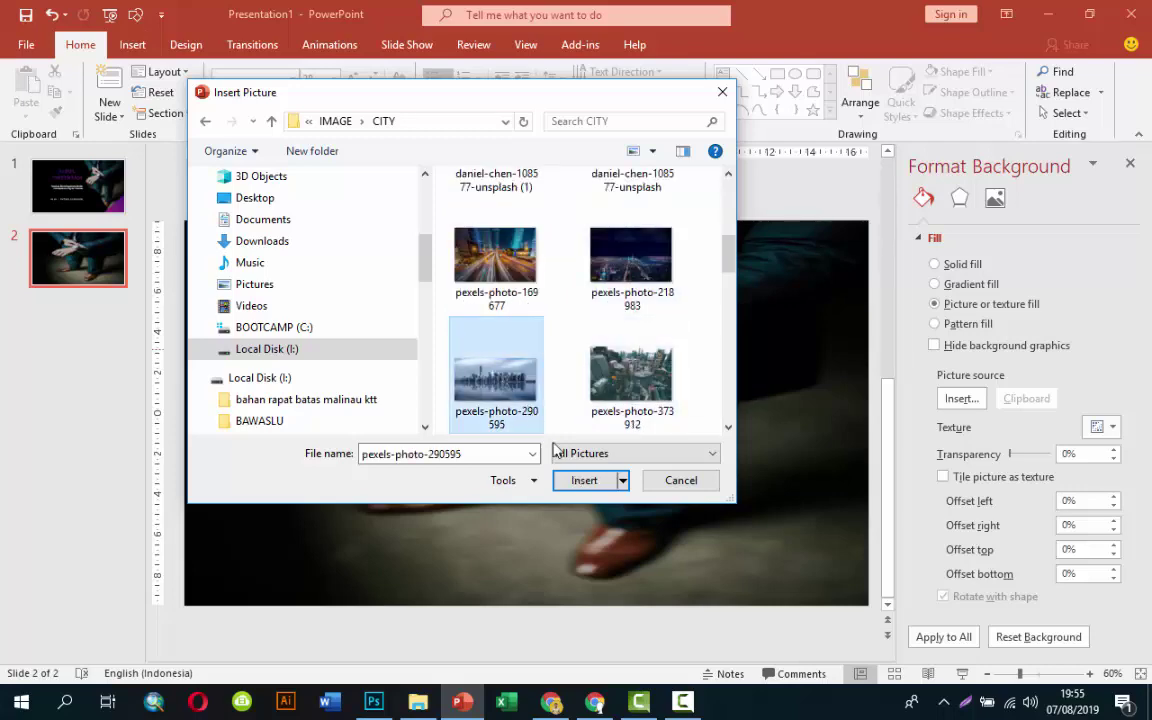
{"action": "left_click", "coordinate": [580, 481]}
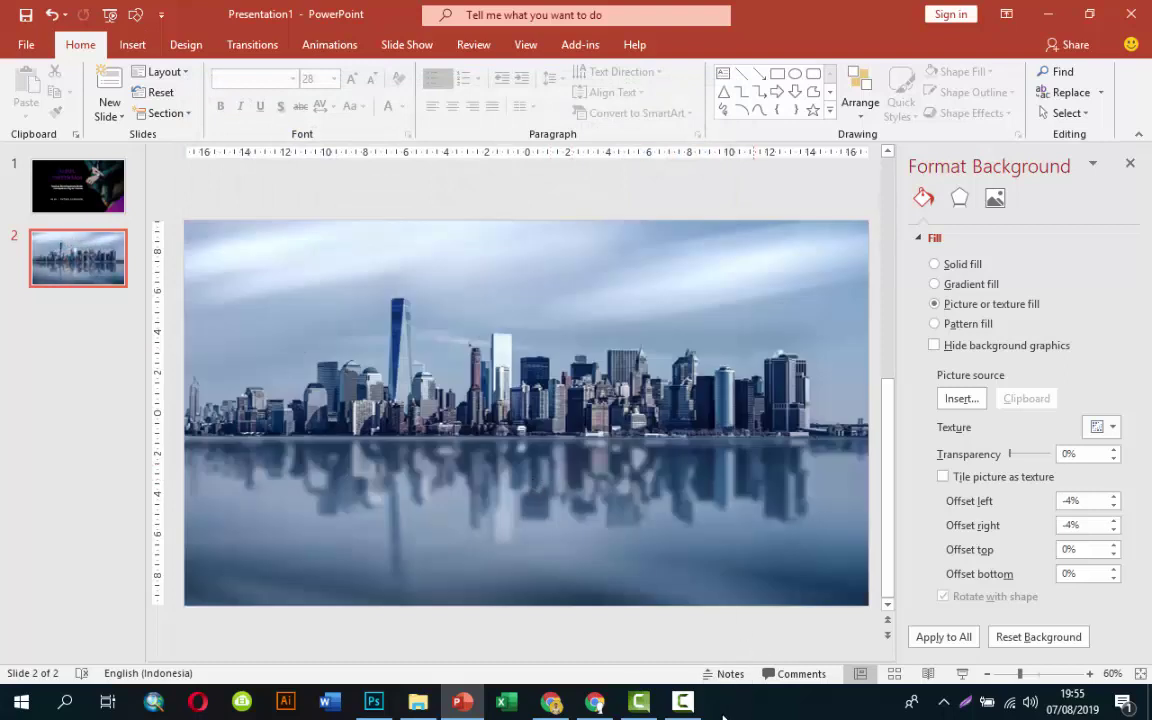
{"action": "left_click", "coordinate": [682, 701]}
{"action": "left_click", "coordinate": [1065, 640]}
Draw a tall rectangle over the photo with no outline and a light grey fill
{"action": "left_click", "coordinate": [130, 45]}
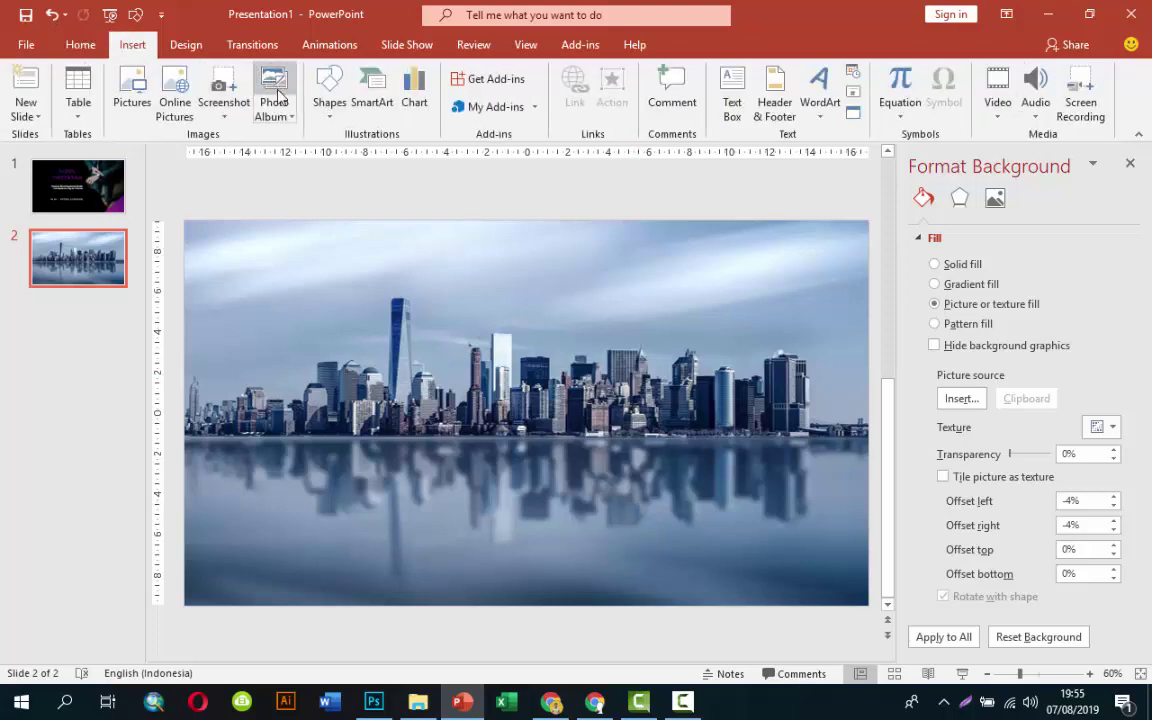
{"action": "left_click", "coordinate": [329, 92]}
{"action": "left_click", "coordinate": [370, 153]}
{"action": "left_click_drag", "start_coordinate": [273, 194], "coordinate": [411, 658]}
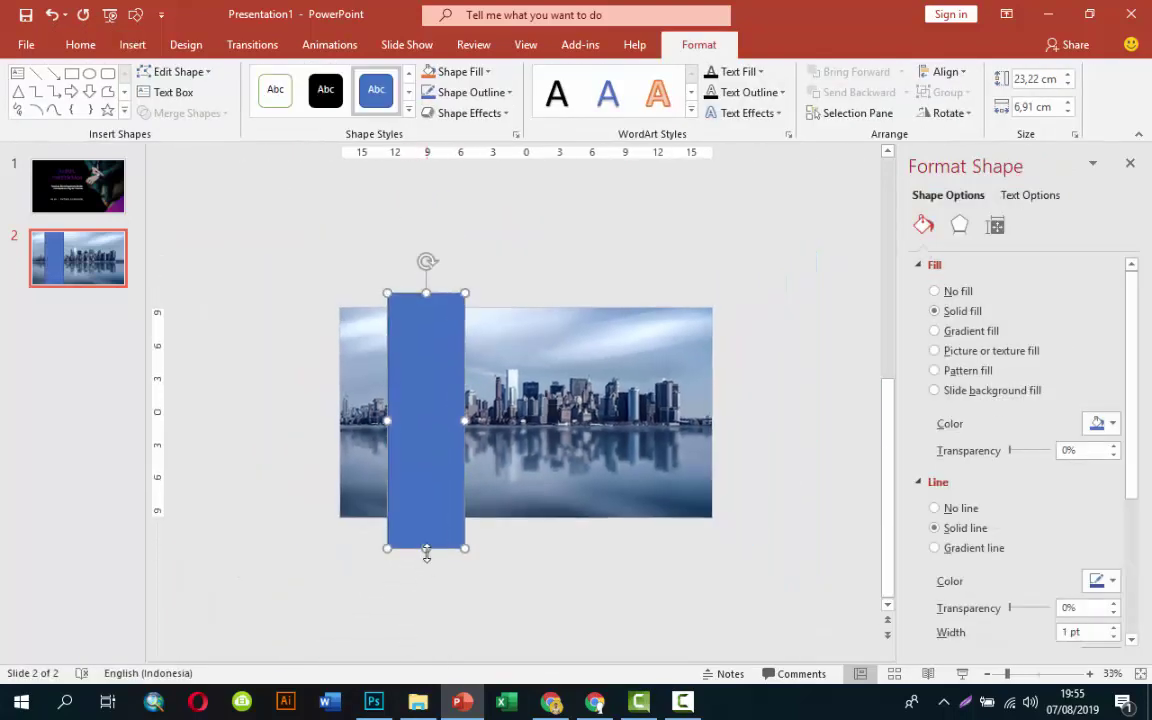
{"action": "left_click_drag", "start_coordinate": [427, 551], "coordinate": [426, 561]}
{"action": "left_click", "coordinate": [937, 509]}
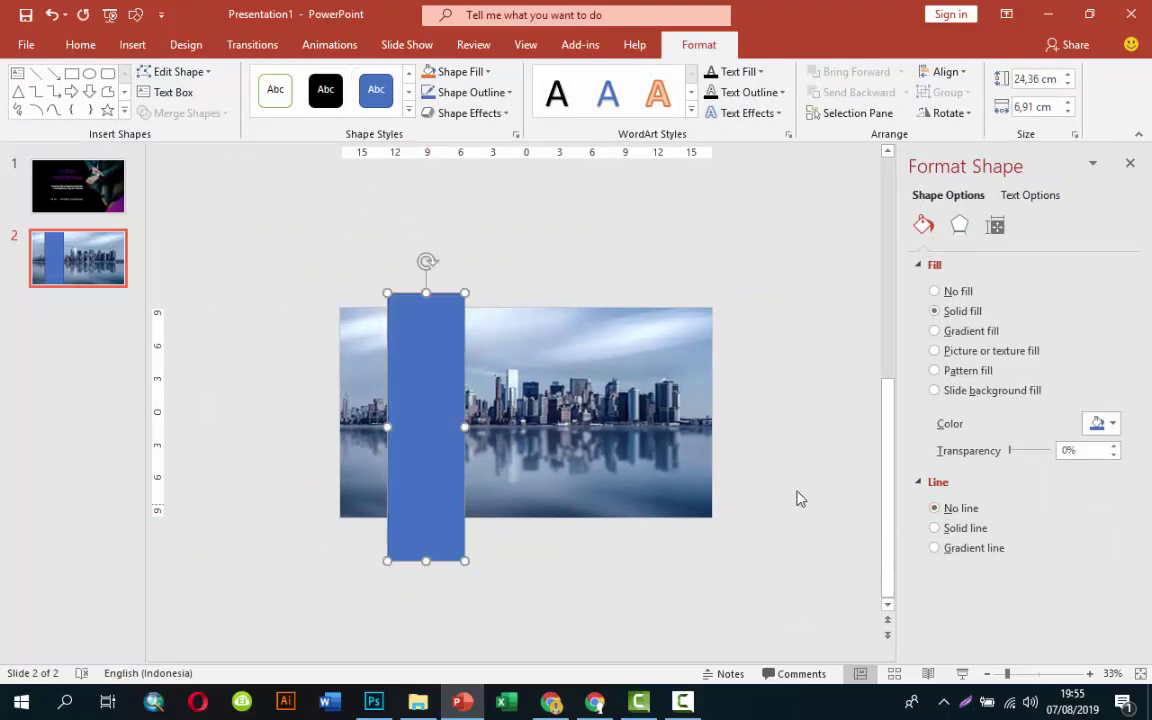
{"action": "left_click", "coordinate": [1100, 423]}
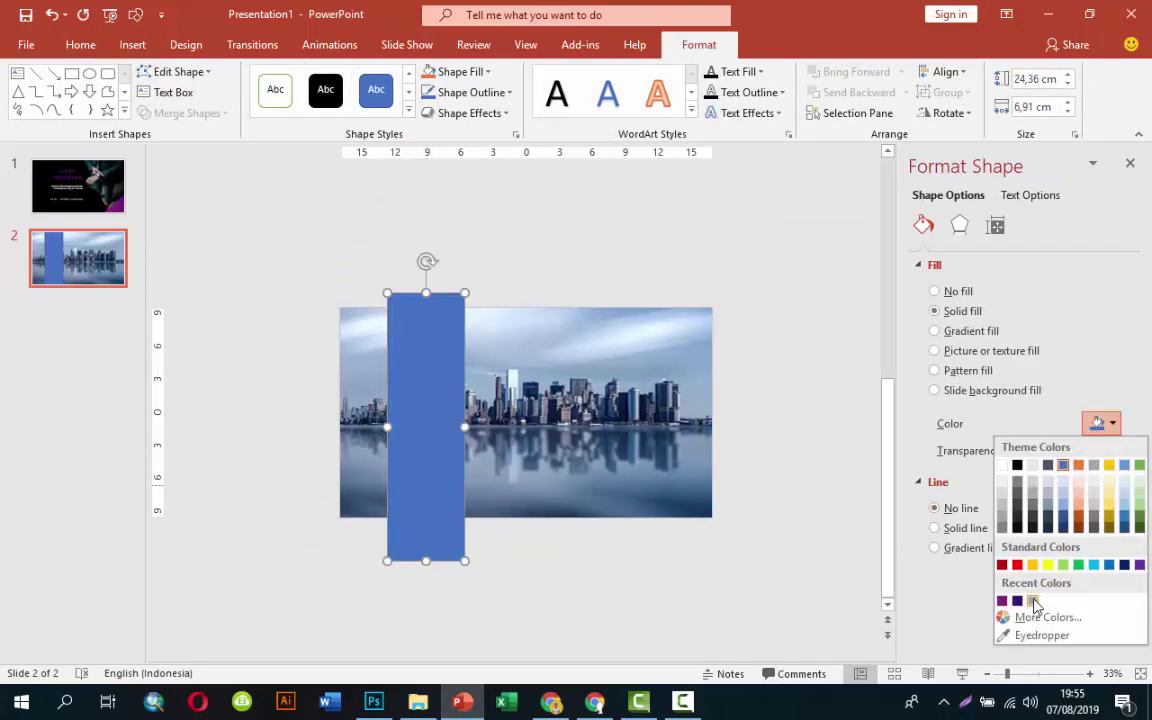
{"action": "left_click", "coordinate": [951, 597]}
Rotate the bar diagonally, stretch it to 33,07 cm, and place a copy to its right
{"action": "left_click_drag", "start_coordinate": [427, 262], "coordinate": [560, 283]}
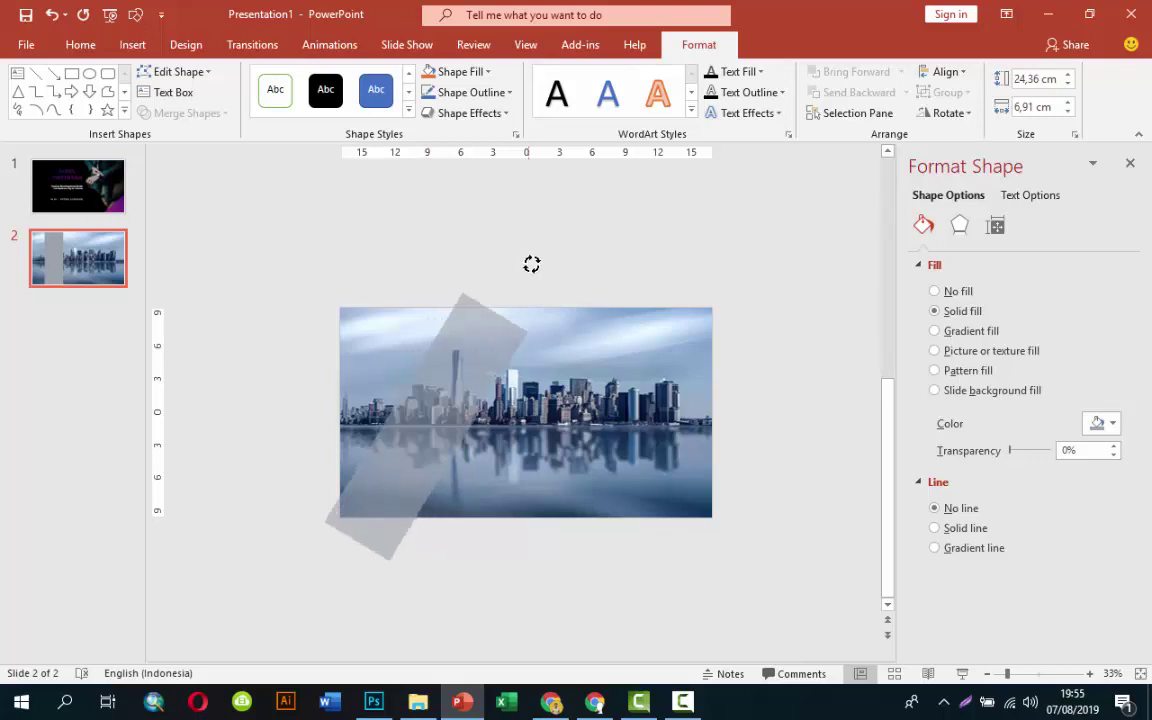
{"action": "mouse_move", "coordinate": [489, 342]}
{"action": "left_mouse_down"}
{"action": "mouse_move", "coordinate": [470, 309]}
{"action": "mouse_move", "coordinate": [456, 319]}
{"action": "left_mouse_up"}
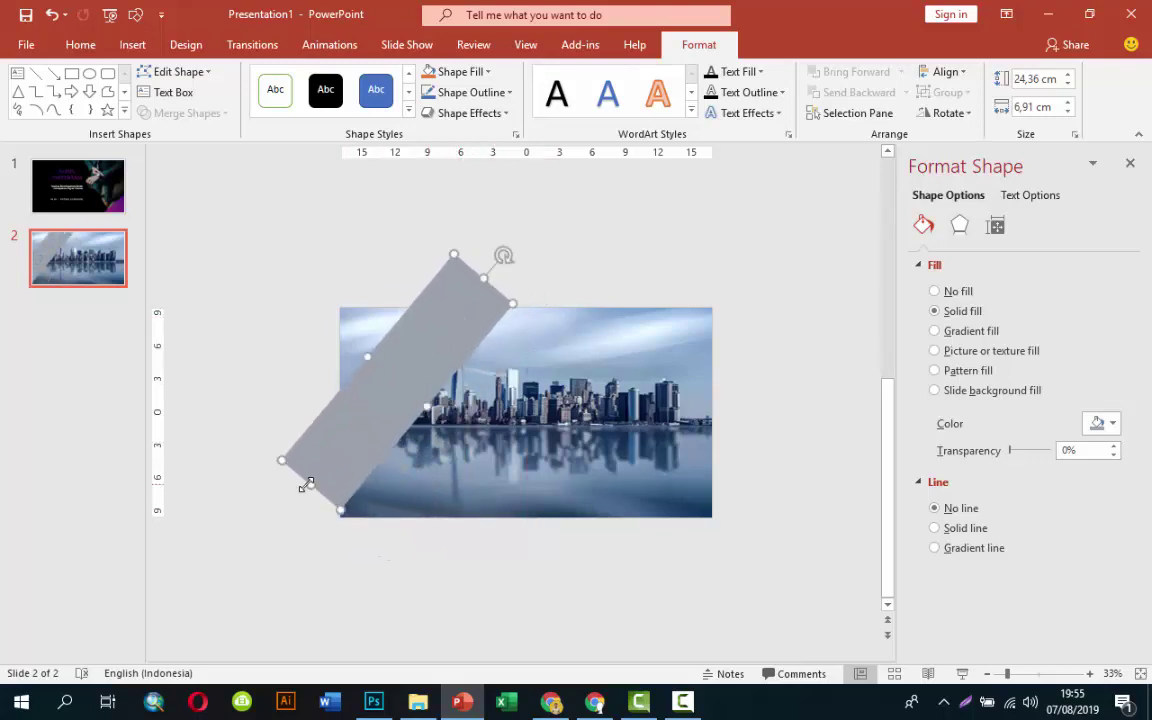
{"action": "left_click_drag", "start_coordinate": [307, 484], "coordinate": [262, 537]}
{"action": "left_click", "coordinate": [430, 256]}
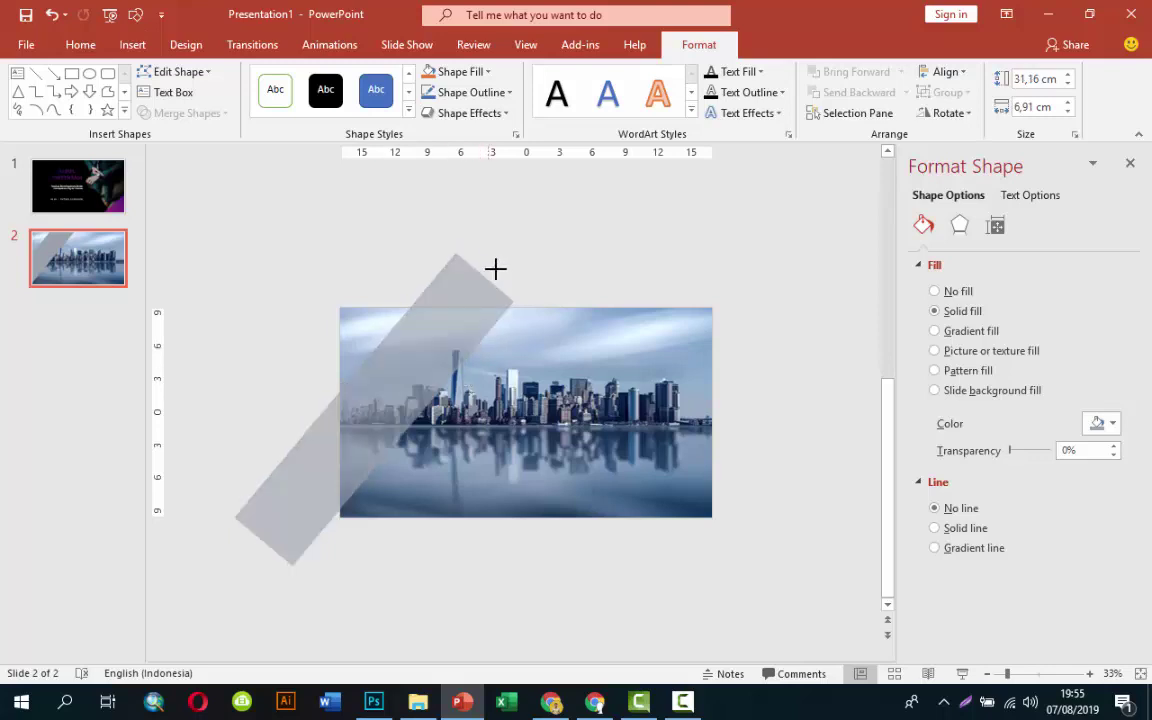
{"action": "left_click_drag", "start_coordinate": [495, 268], "coordinate": [497, 263]}
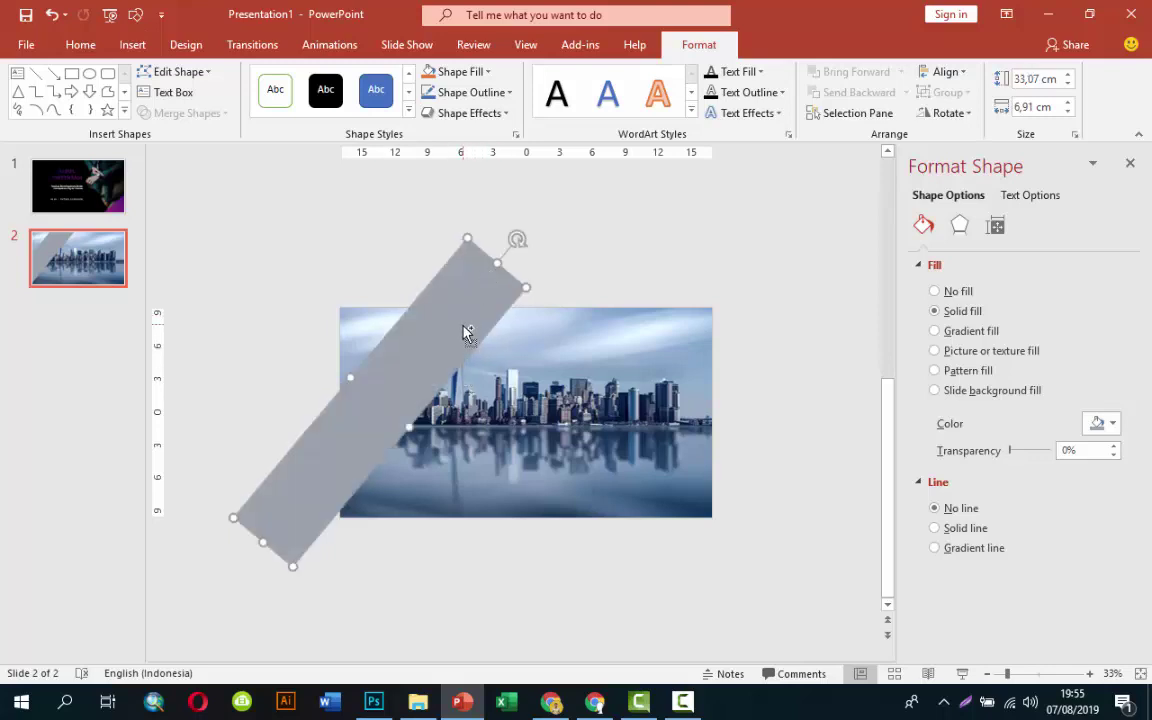
{"action": "left_click_drag", "start_coordinate": [467, 333], "coordinate": [550, 345]}
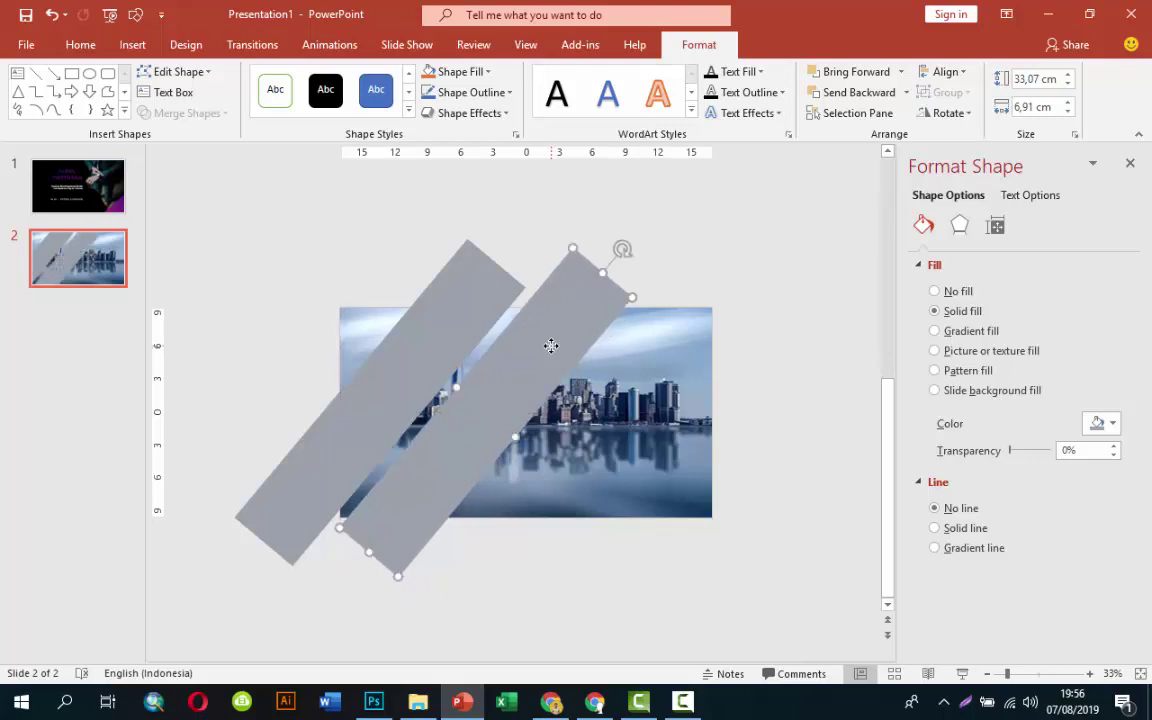
Duplicate a third grey bar and slide the bars together so they overlap
{"action": "key", "text": "ctrl+d"}
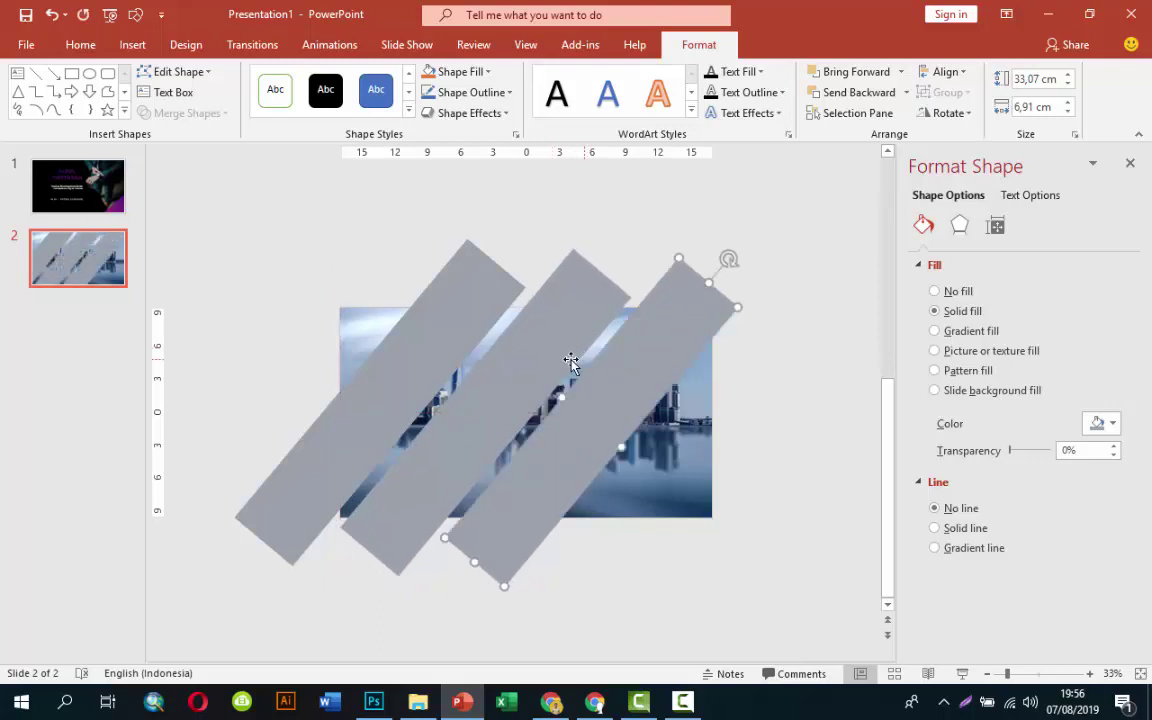
{"action": "left_click", "coordinate": [538, 360]}
{"action": "left_click_drag", "start_coordinate": [538, 360], "coordinate": [523, 360]}
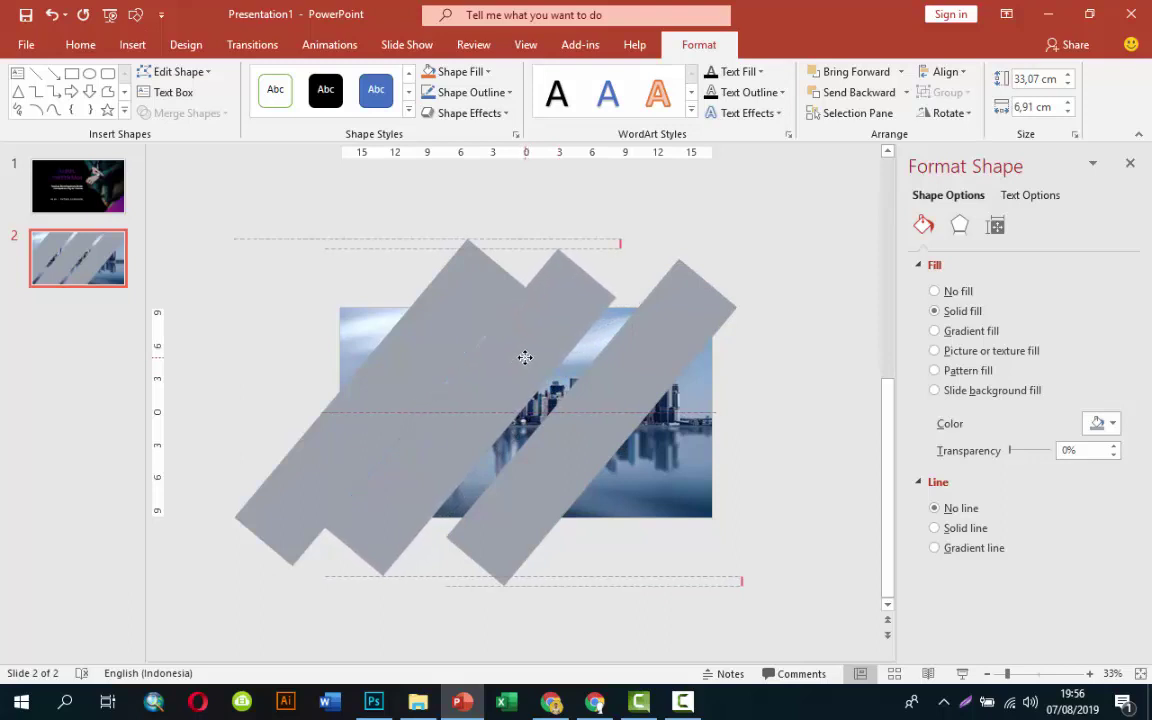
{"action": "left_click_drag", "start_coordinate": [524, 360], "coordinate": [524, 359]}
{"action": "left_click_drag", "start_coordinate": [607, 390], "coordinate": [605, 386]}
Make the bars semi-transparent: left bar partly, middle 35%, right 50%
{"action": "left_click", "coordinate": [404, 352]}
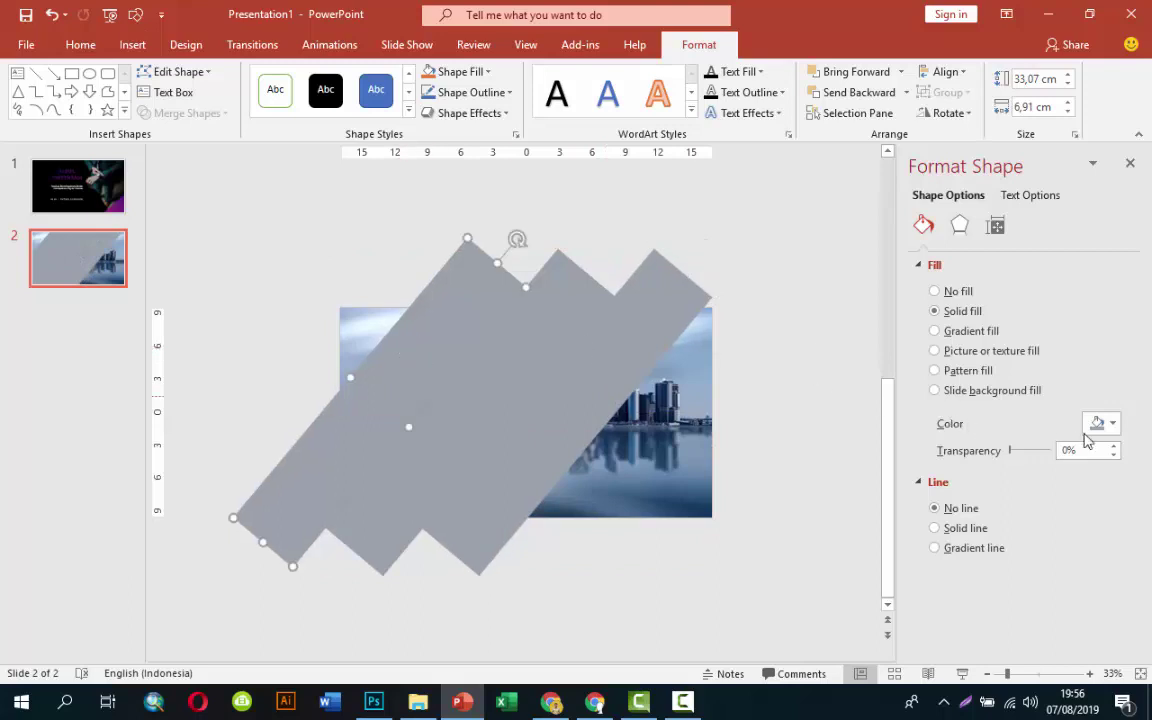
{"action": "left_click_drag", "start_coordinate": [1015, 457], "coordinate": [1031, 458]}
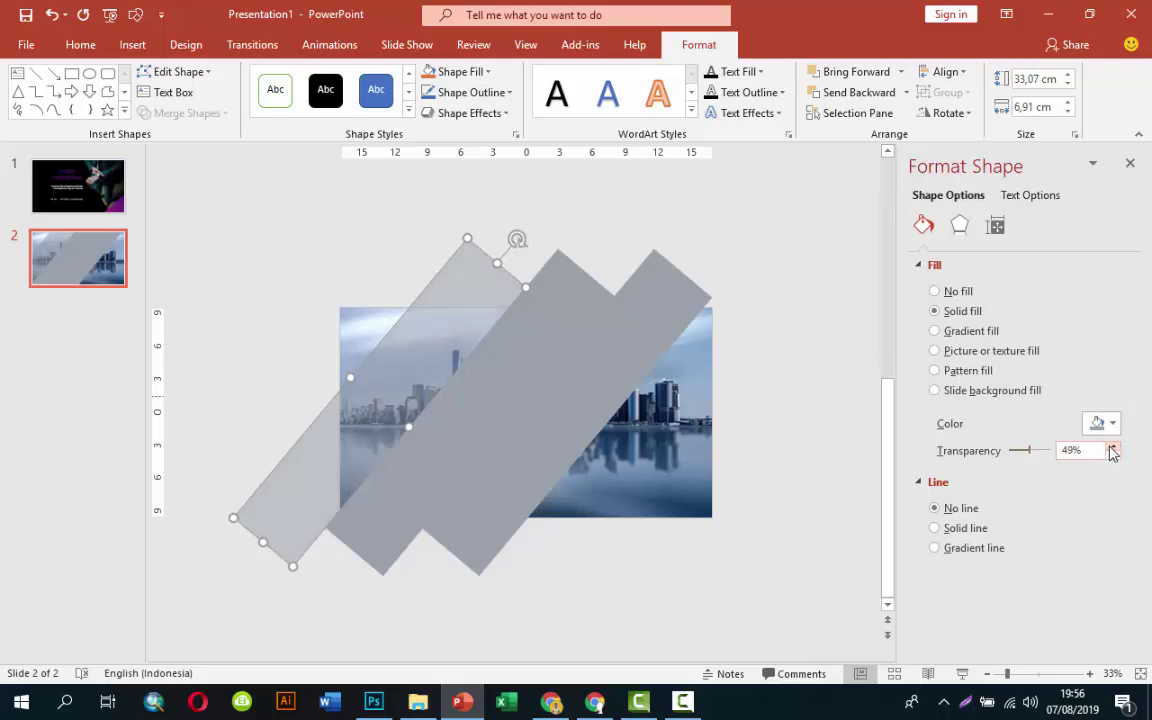
{"action": "left_click", "coordinate": [548, 293]}
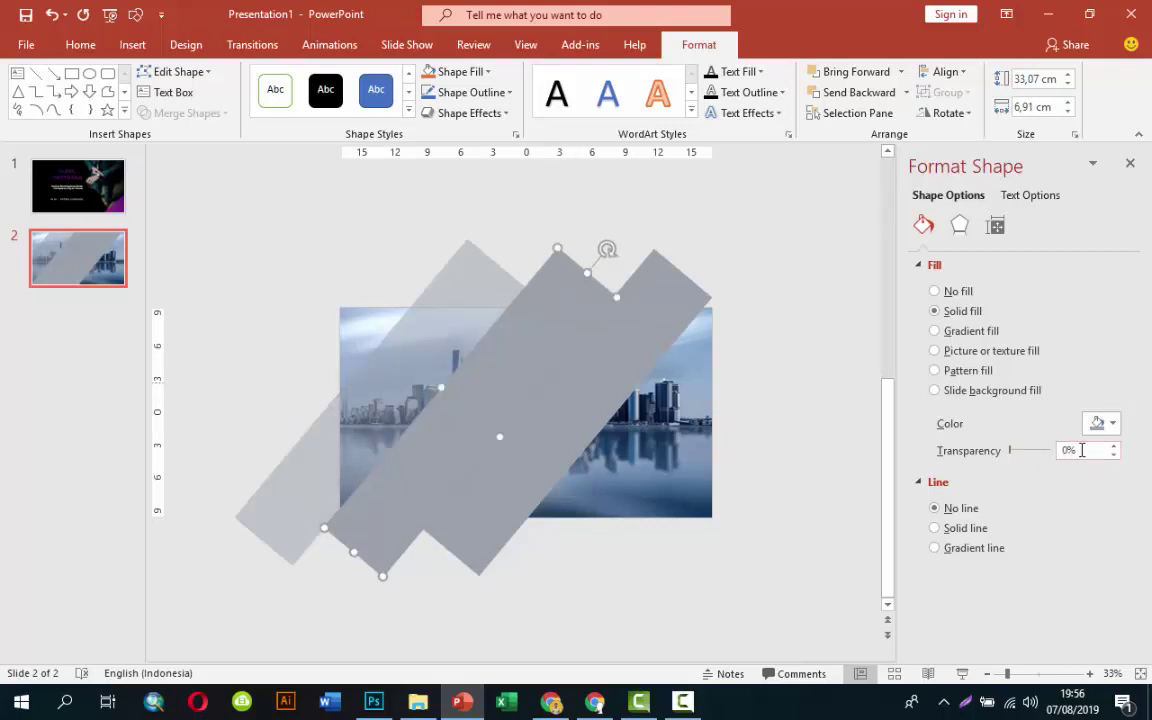
{"action": "left_click_drag", "start_coordinate": [1081, 450], "coordinate": [1041, 460]}
{"action": "type", "text": "35"}
{"action": "key", "text": "Return"}
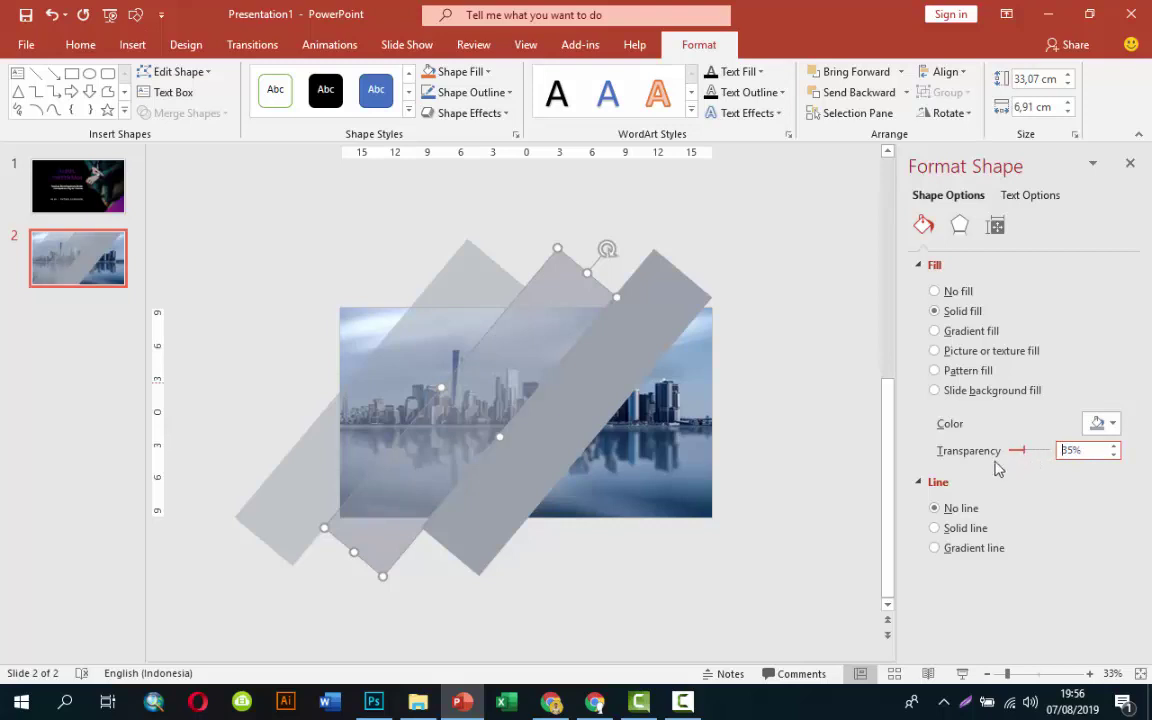
{"action": "left_click", "coordinate": [674, 314]}
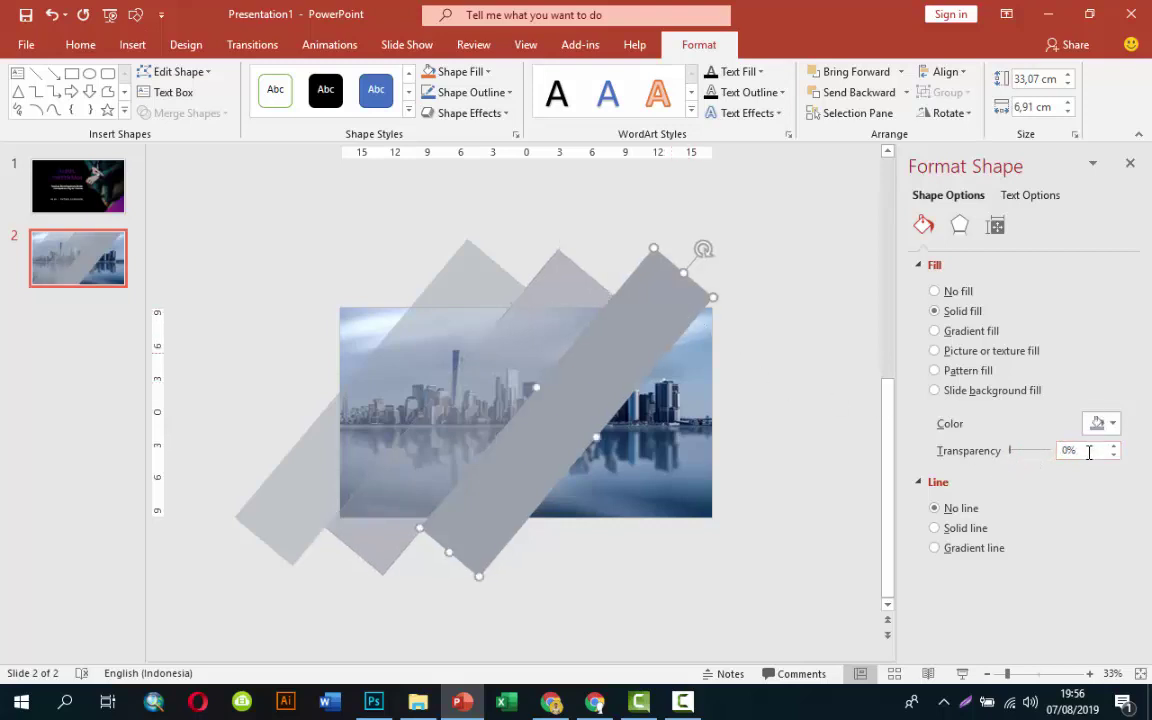
{"action": "left_click_drag", "start_coordinate": [1088, 452], "coordinate": [1025, 459]}
{"action": "type", "text": "50"}
{"action": "key", "text": "Return"}
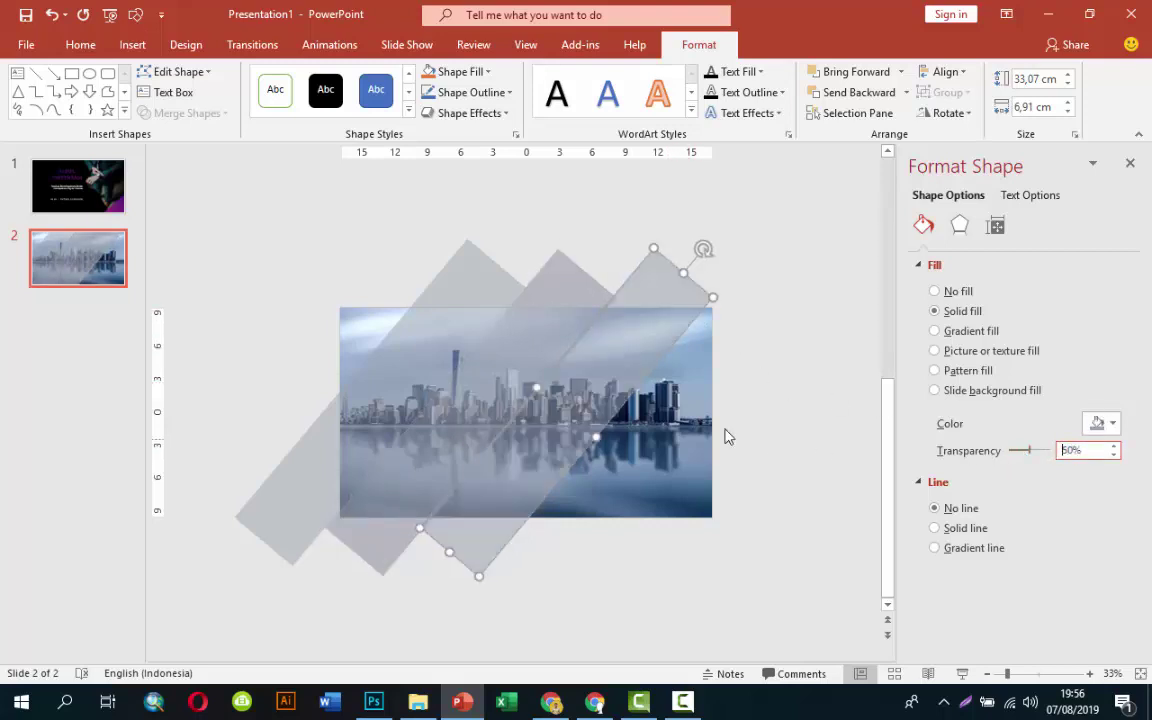
Shift the 35% transparent middle bar into its final position
{"action": "scroll", "coordinate": [698, 440], "scroll_direction": "up", "scroll_amount": 4, "text": "ctrl"}
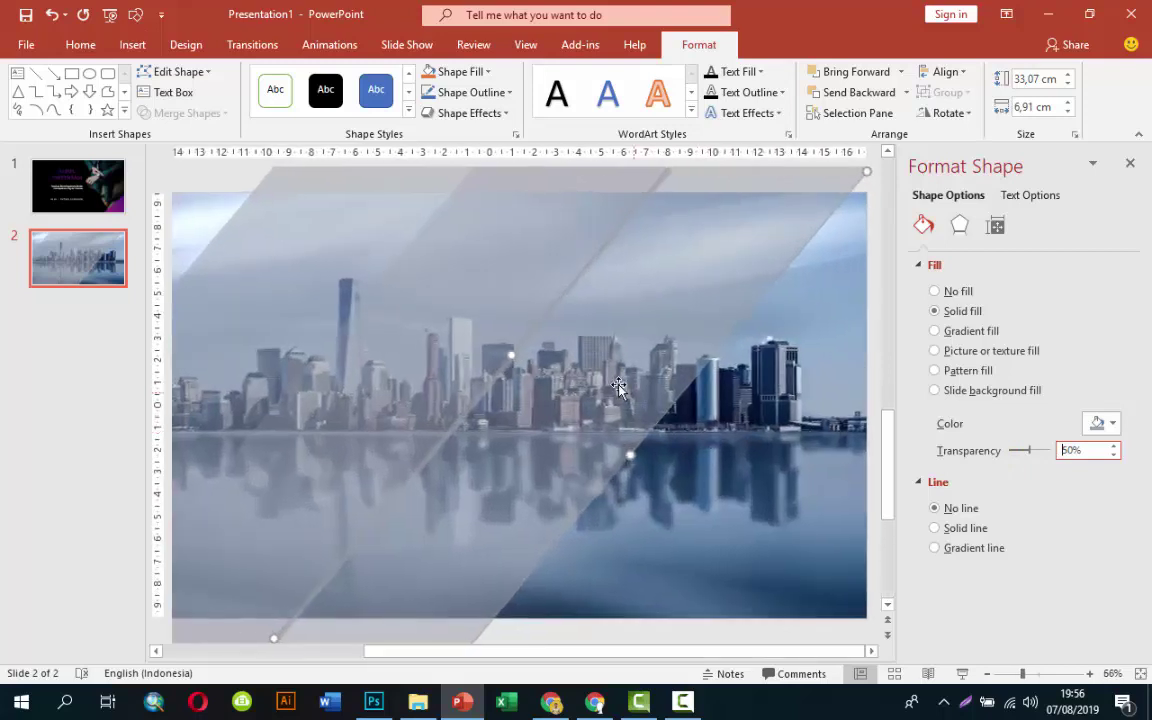
{"action": "left_click", "coordinate": [623, 386]}
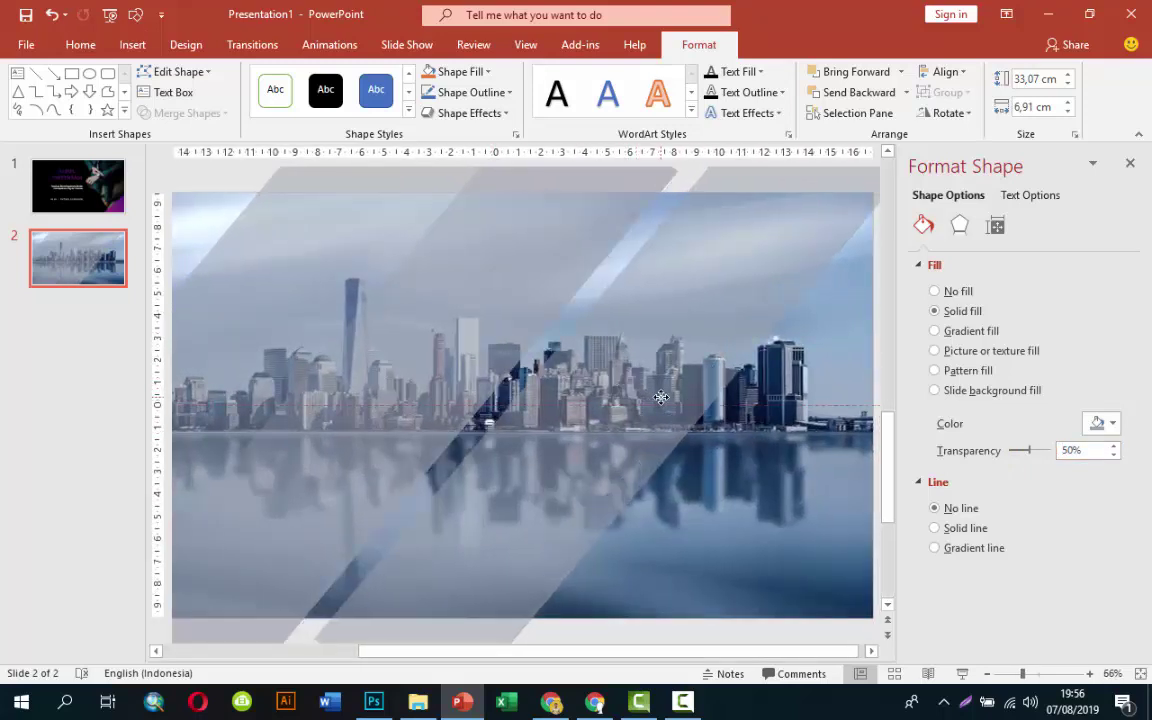
{"action": "left_click_drag", "start_coordinate": [465, 334], "coordinate": [481, 334]}
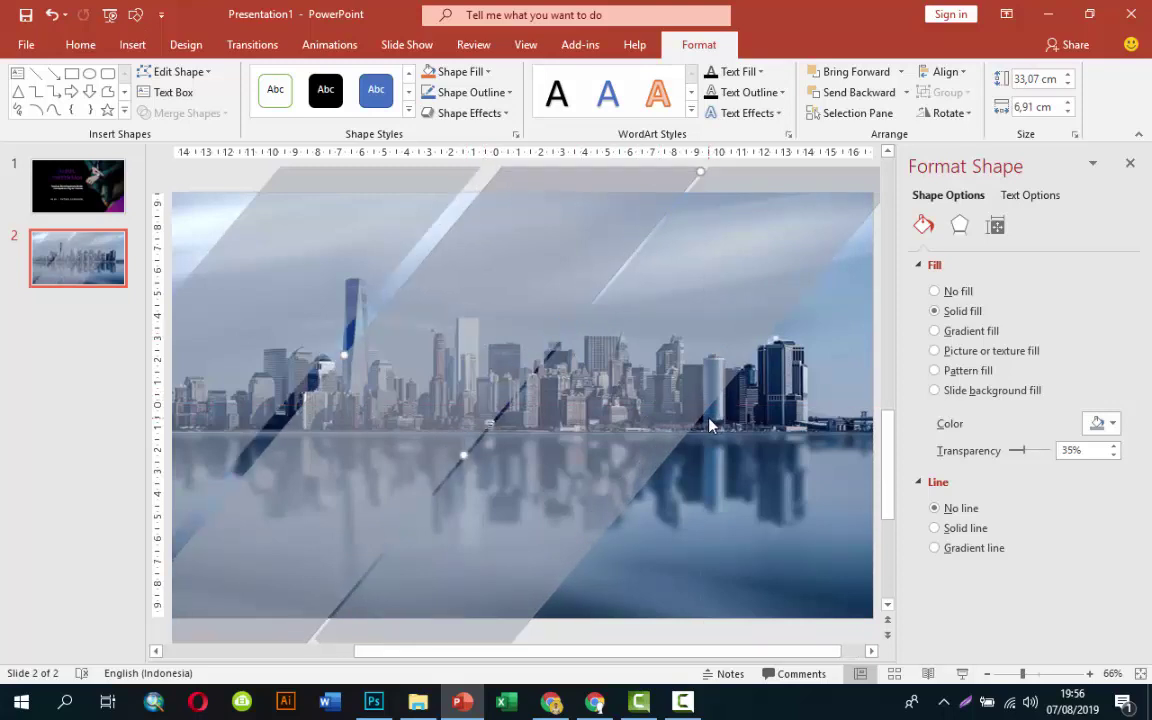
{"action": "scroll", "coordinate": [709, 425], "scroll_direction": "down", "scroll_amount": 3, "text": "ctrl"}
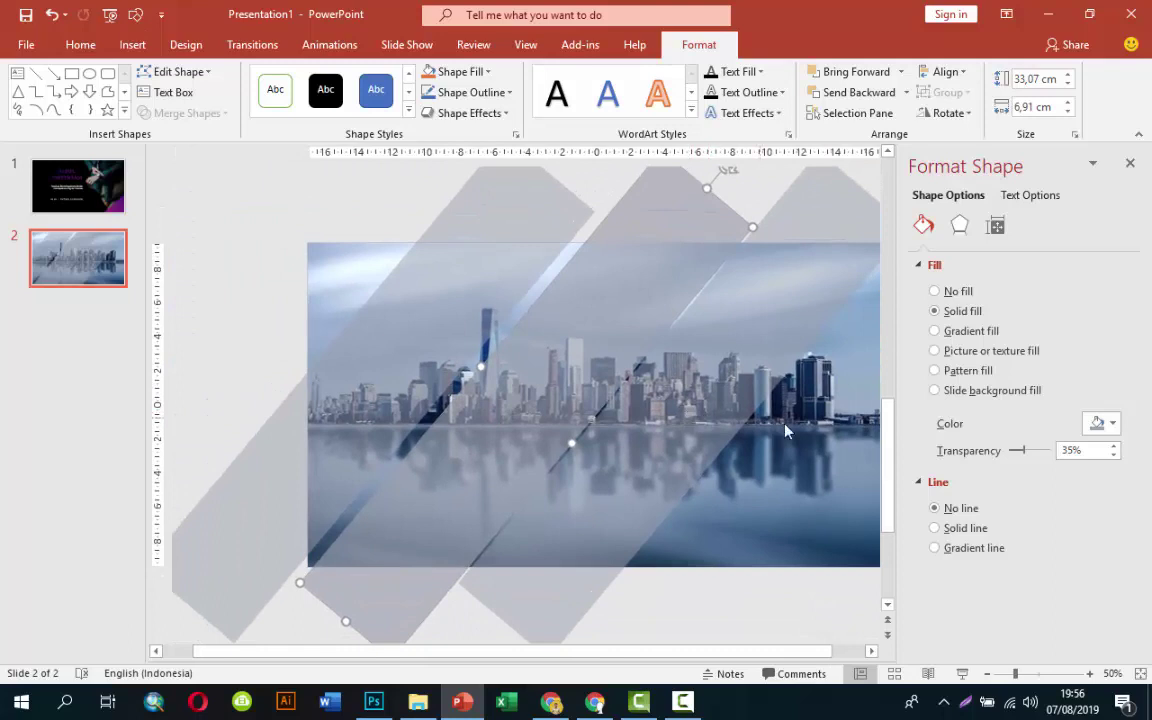
{"action": "scroll", "coordinate": [790, 415], "scroll_direction": "down", "scroll_amount": 2, "text": "ctrl"}
{"action": "left_click", "coordinate": [745, 405]}
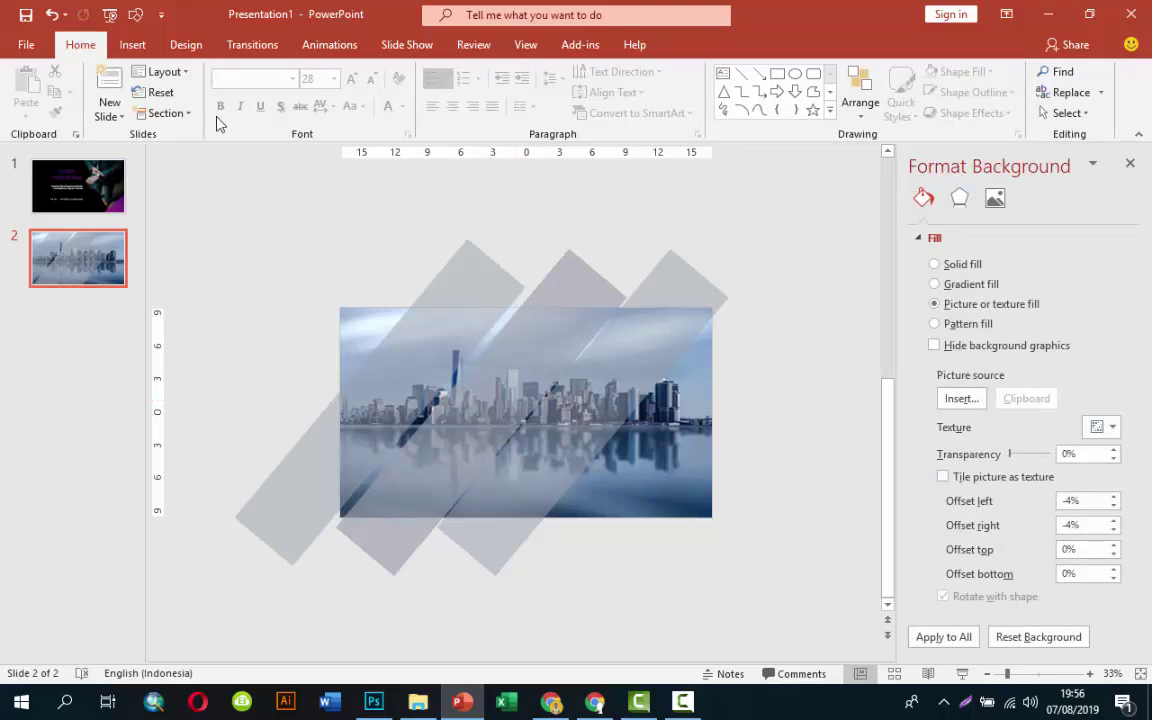
Draw a circle on the left of the photo and remove its outline
{"action": "left_click", "coordinate": [132, 44]}
{"action": "left_click", "coordinate": [327, 105]}
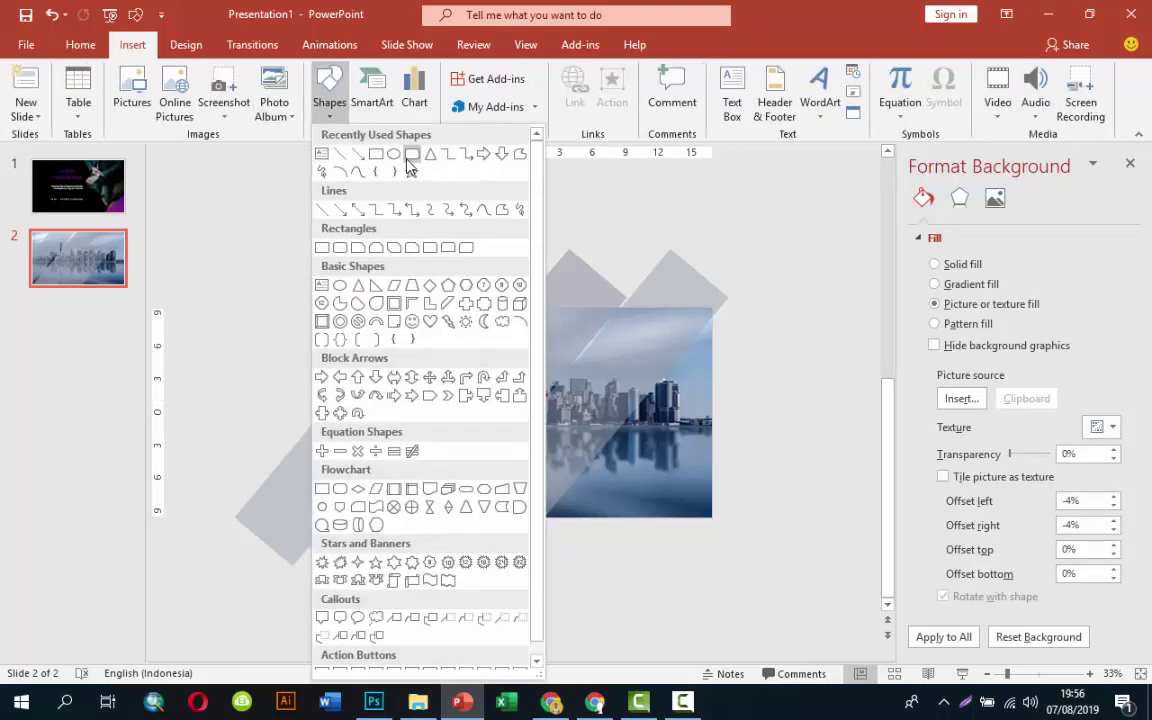
{"action": "left_click", "coordinate": [407, 160]}
{"action": "mouse_move", "coordinate": [383, 362]}
{"action": "left_mouse_down"}
{"action": "mouse_move", "coordinate": [487, 441]}
{"action": "mouse_move", "coordinate": [458, 424]}
{"action": "left_mouse_up"}
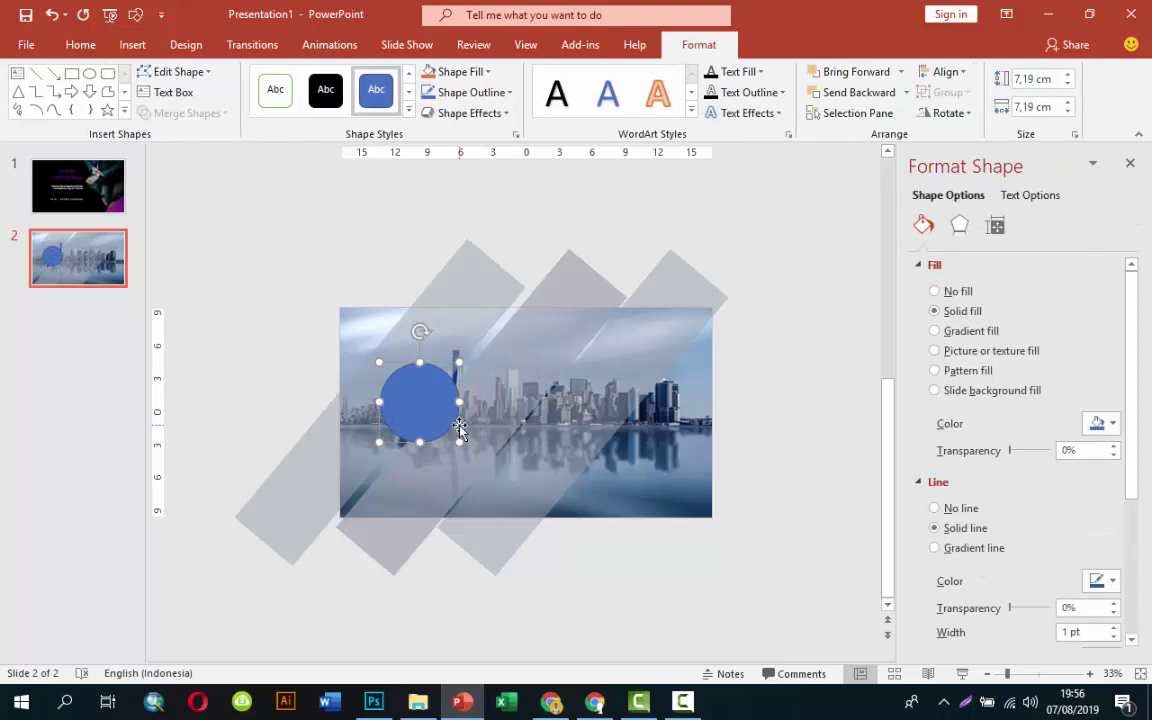
{"action": "left_click_drag", "start_coordinate": [416, 419], "coordinate": [399, 418]}
{"action": "left_click", "coordinate": [975, 515]}
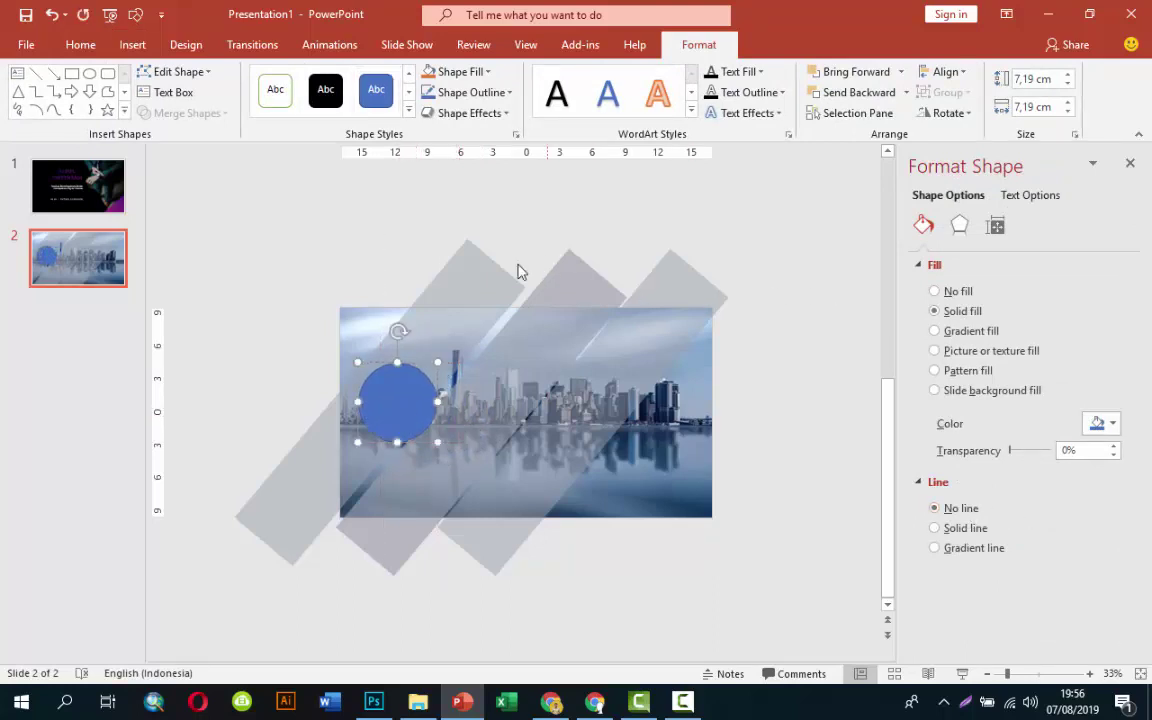
Duplicate the circle into a row of five and give the first a gradient fill
{"action": "left_click_drag", "start_coordinate": [414, 412], "coordinate": [478, 405]}
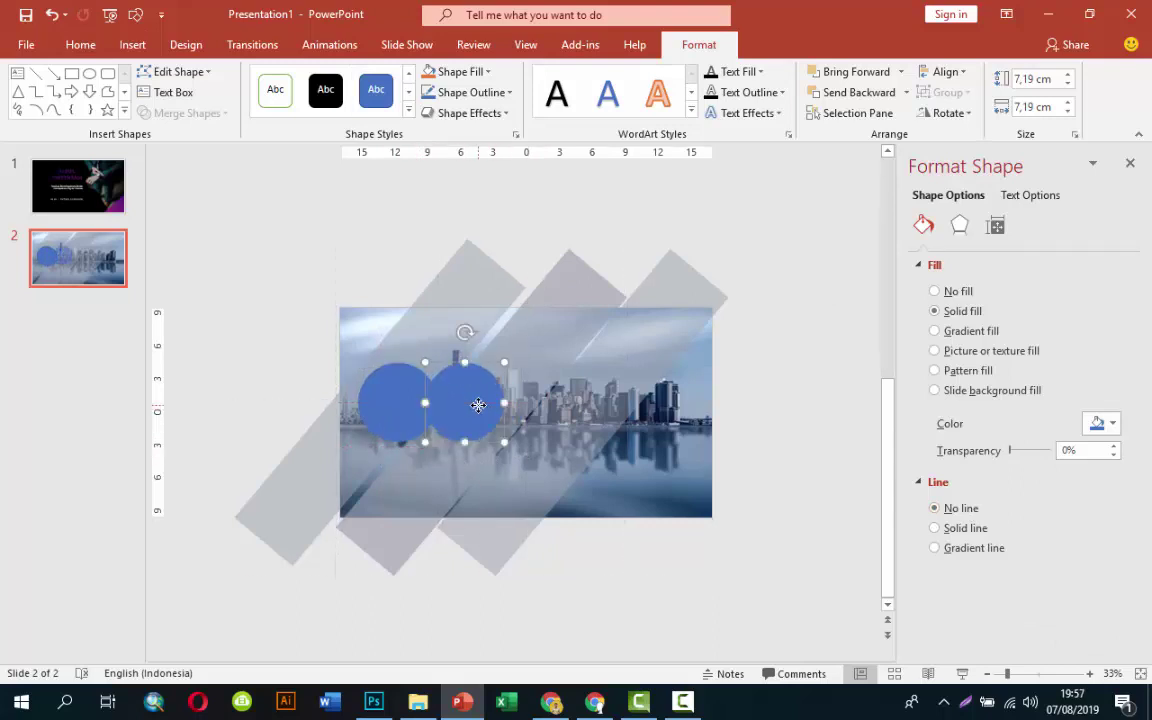
{"action": "key", "text": "ctrl+d"}
{"action": "key", "text": "ctrl+d"}
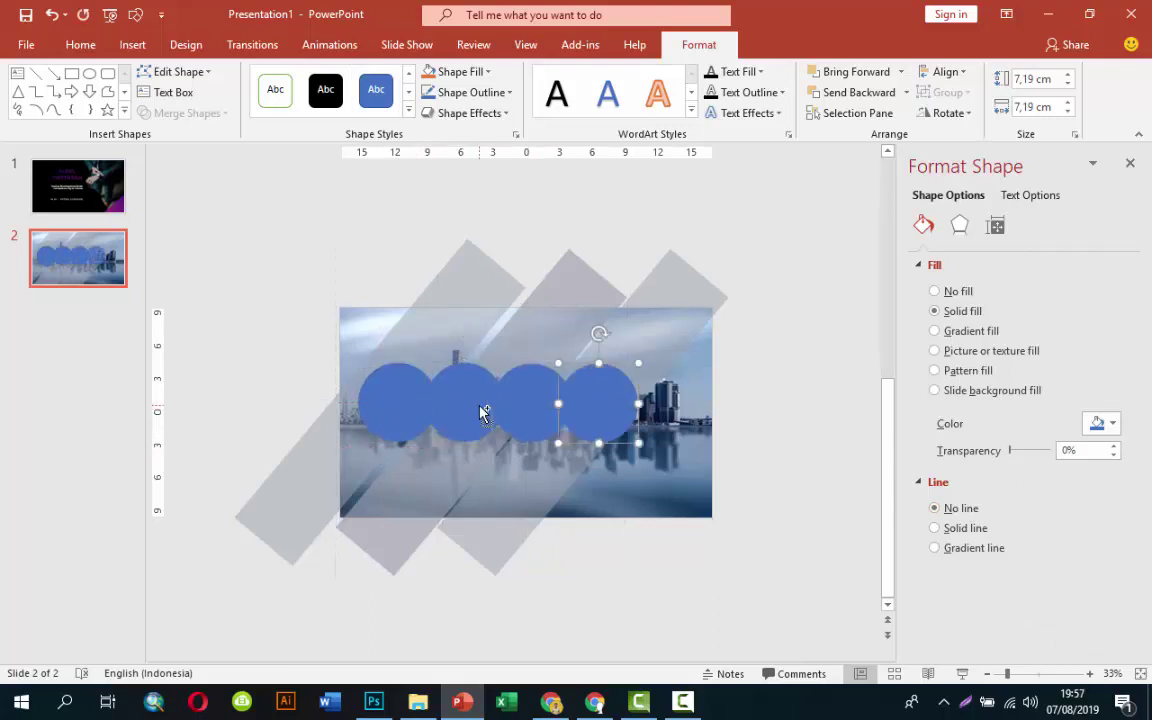
{"action": "key", "text": "ctrl+d"}
{"action": "left_click", "coordinate": [398, 404]}
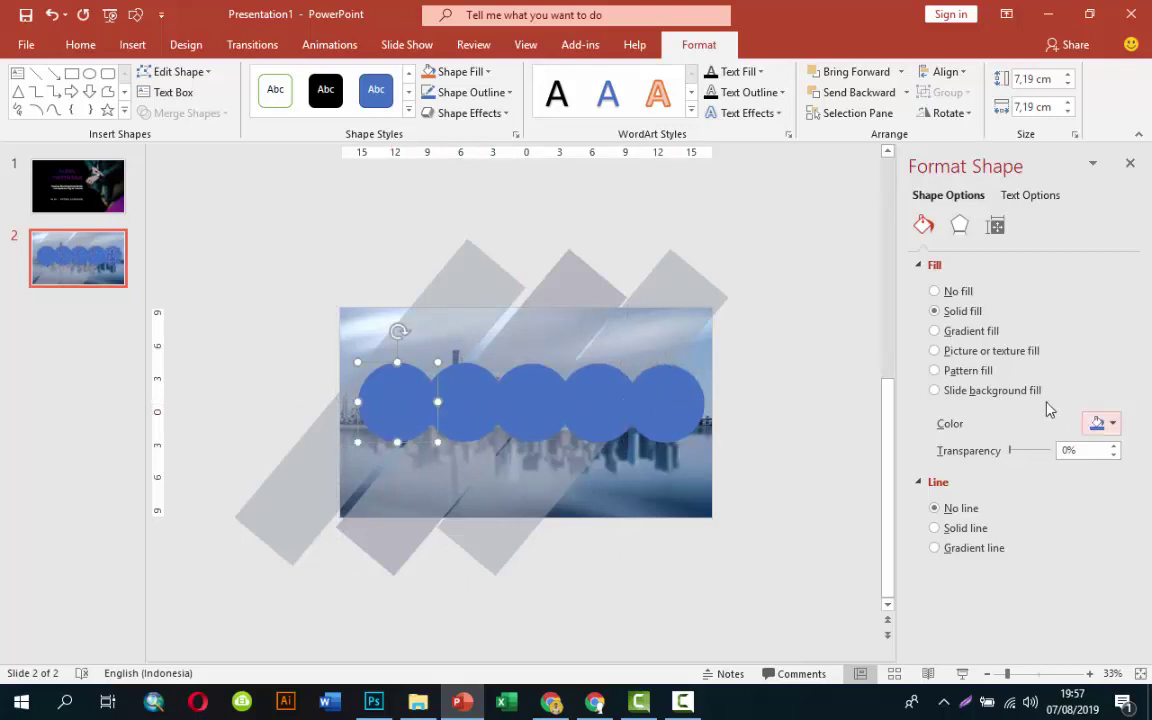
{"action": "left_click", "coordinate": [968, 331]}
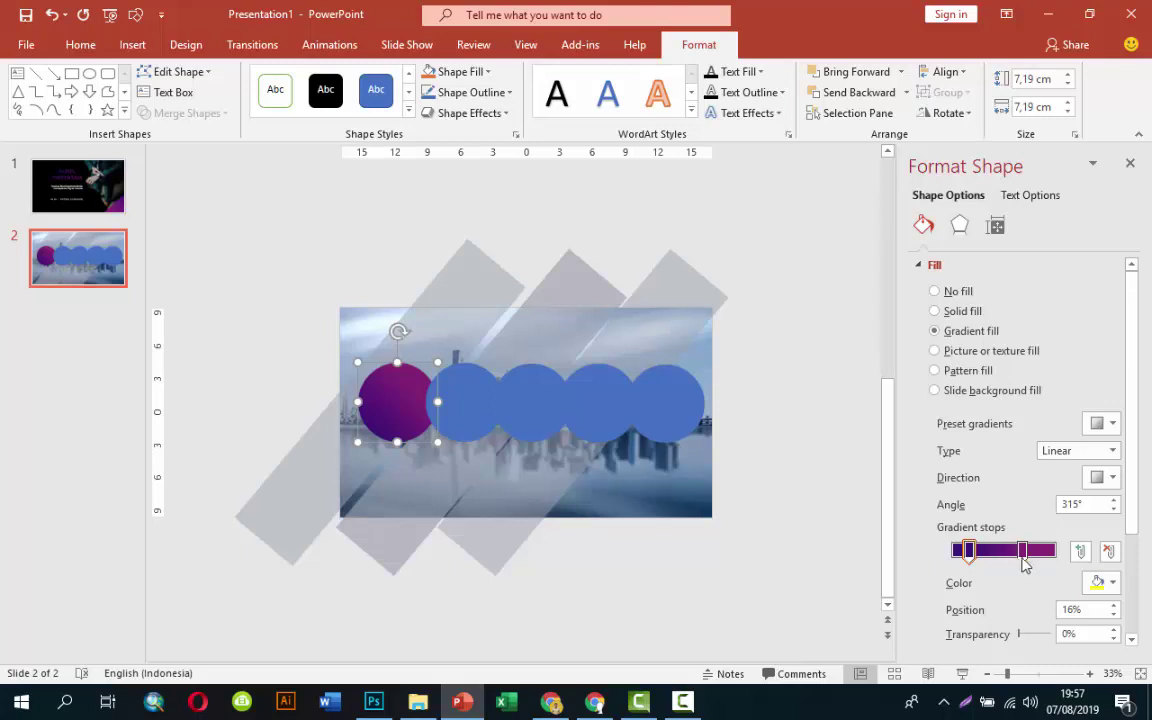
Tune the first circle's gradient stops to 81%/86% positions with 40% and 46% transparency
{"action": "left_click_drag", "start_coordinate": [1023, 556], "coordinate": [1037, 556]}
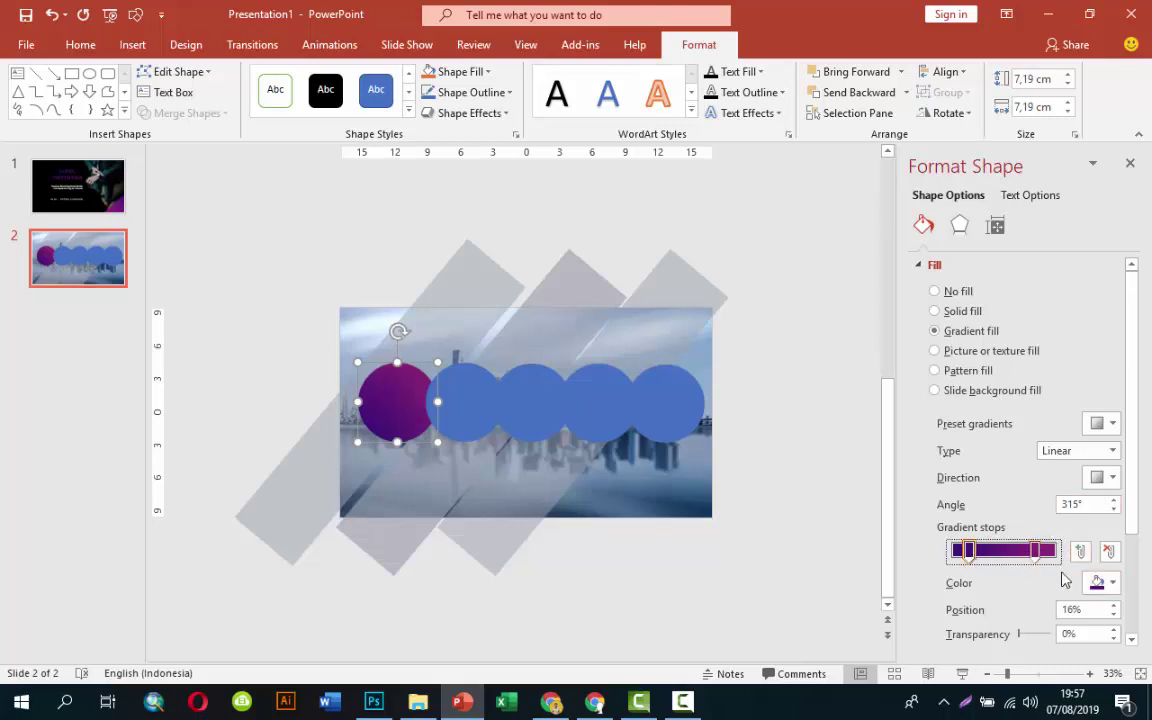
{"action": "left_click_drag", "start_coordinate": [1020, 634], "coordinate": [1034, 638]}
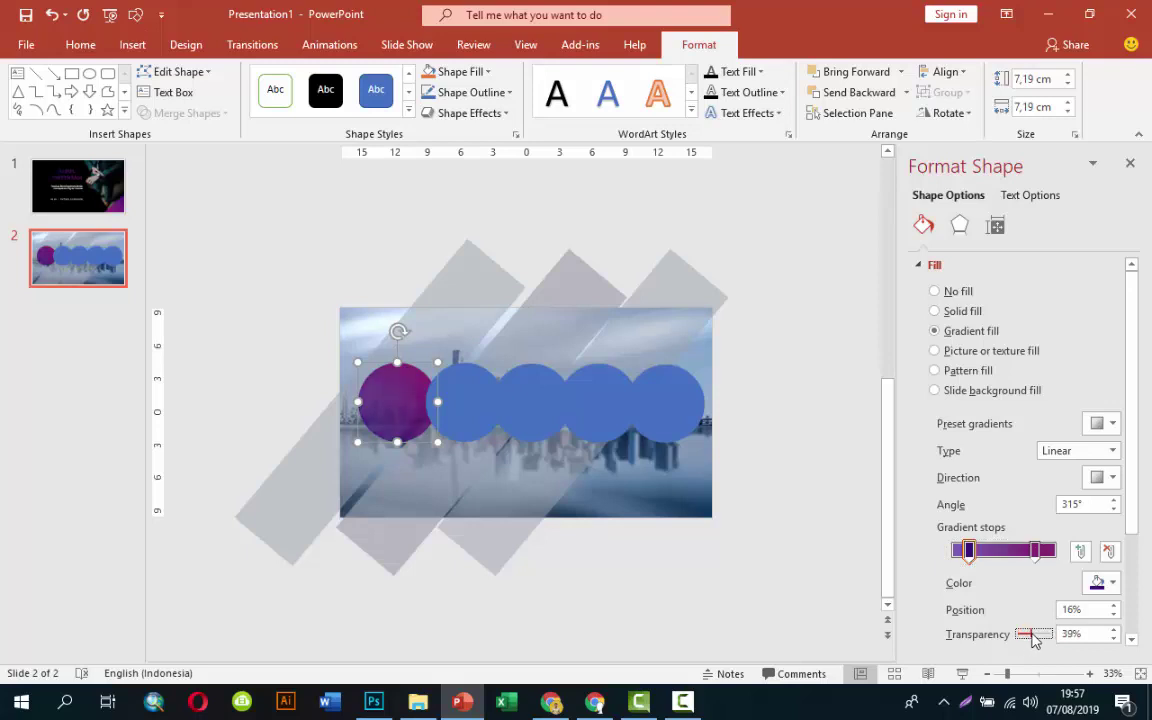
{"action": "left_click", "coordinate": [1113, 638]}
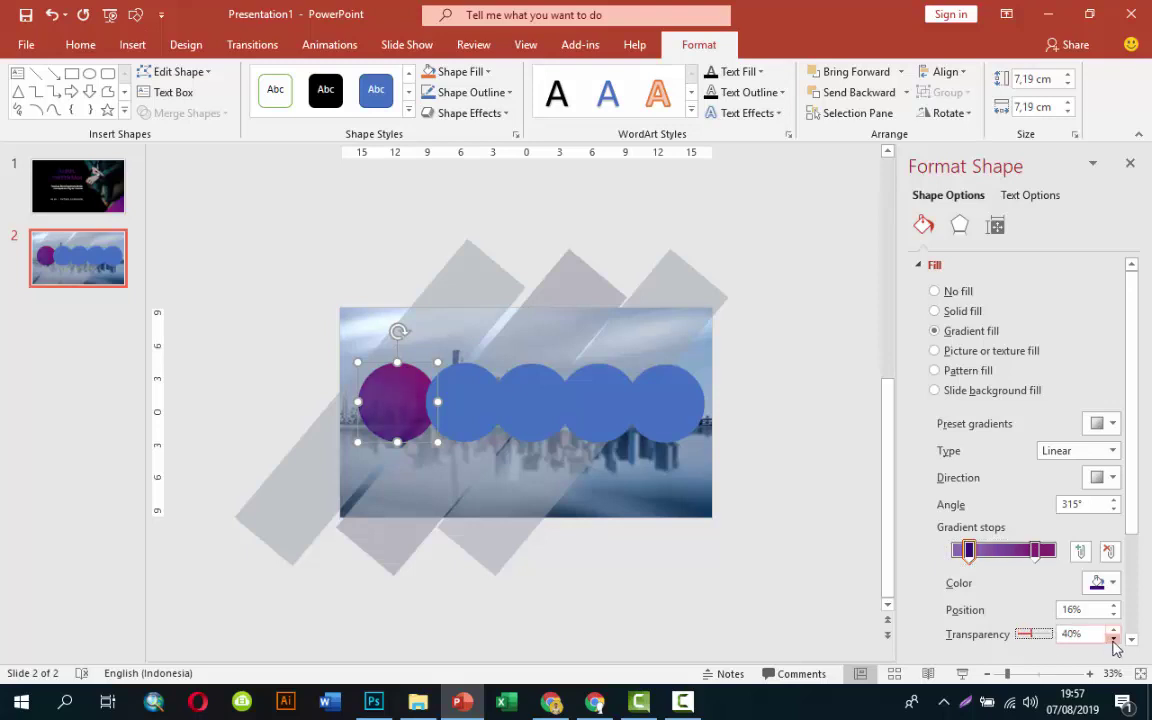
{"action": "left_click", "coordinate": [1040, 550]}
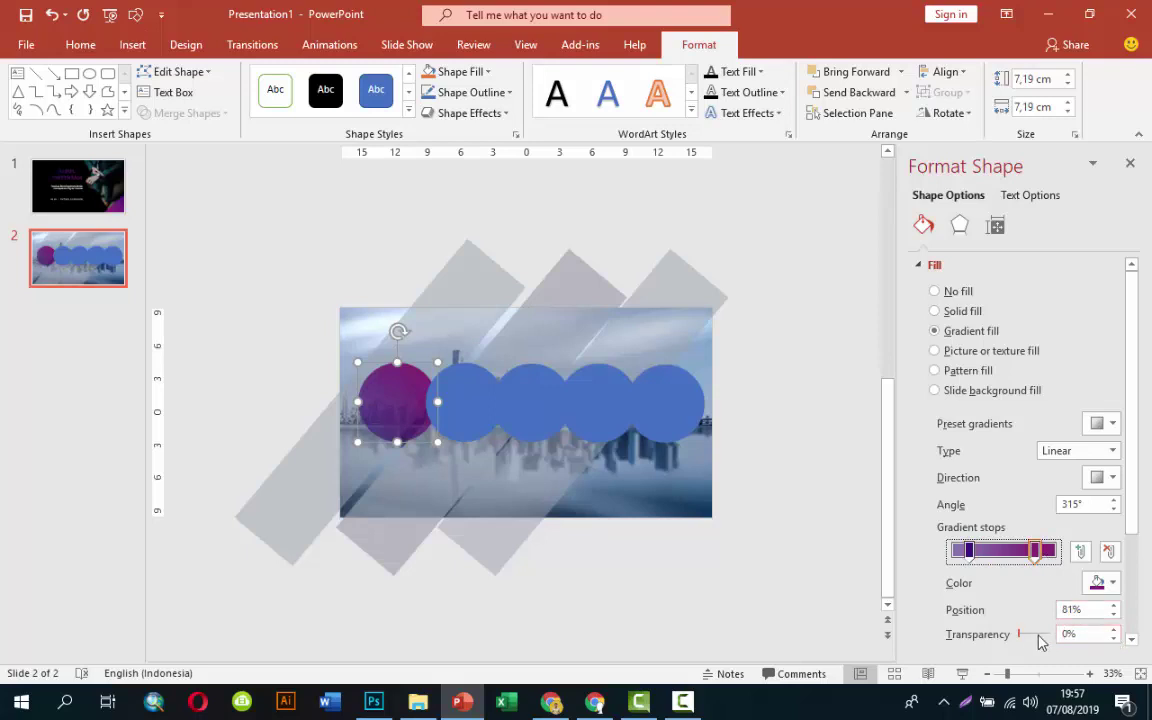
{"action": "left_click_drag", "start_coordinate": [1020, 634], "coordinate": [1036, 638]}
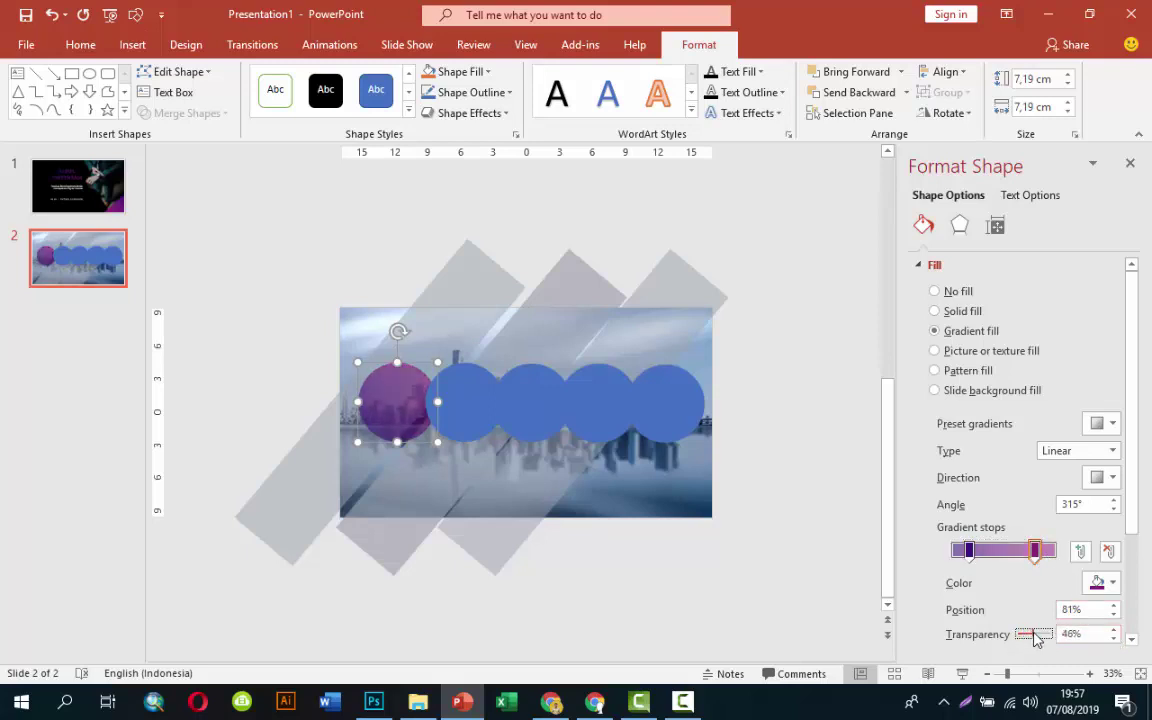
{"action": "left_click_drag", "start_coordinate": [1036, 550], "coordinate": [1044, 556]}
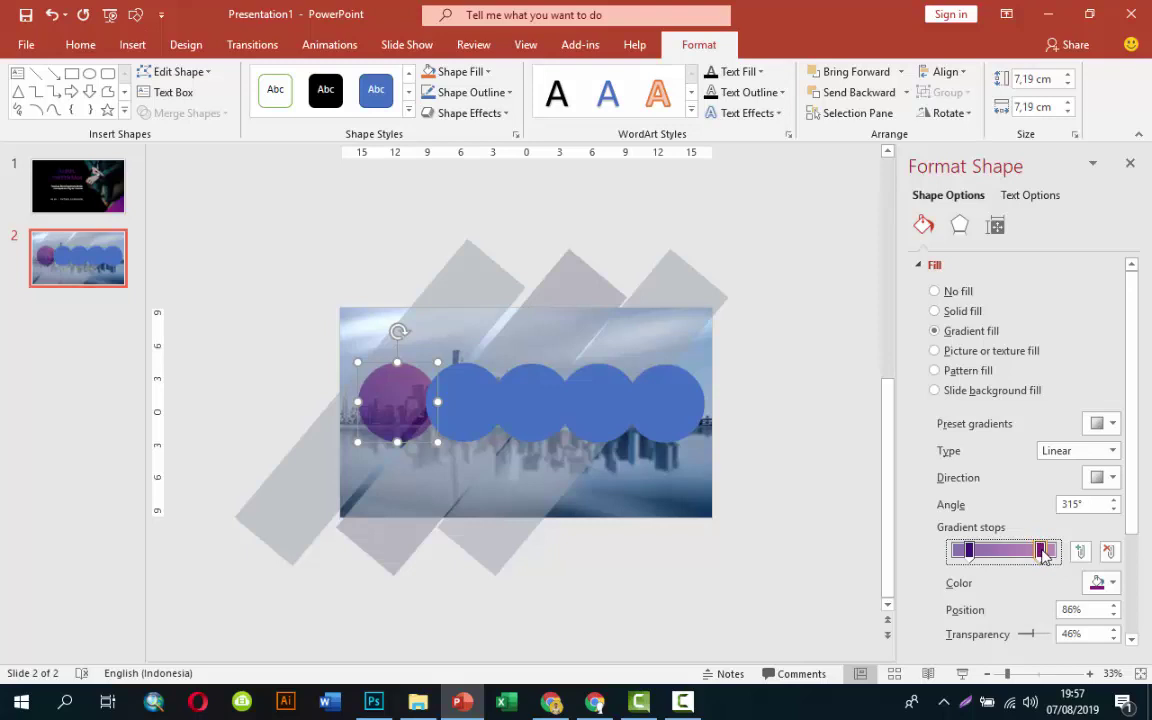
Fill the second circle dark grey at 28% transparency and the third with the purple gradient
{"action": "left_click", "coordinate": [474, 404]}
{"action": "left_click", "coordinate": [1108, 422]}
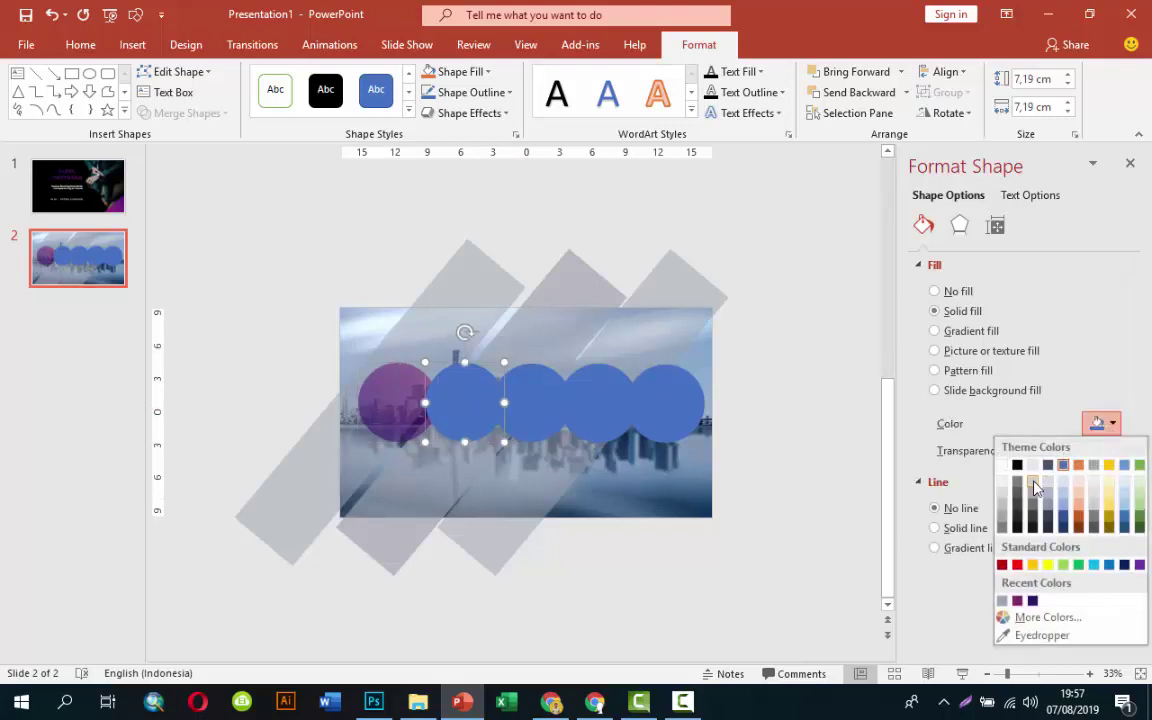
{"action": "left_click", "coordinate": [1019, 507]}
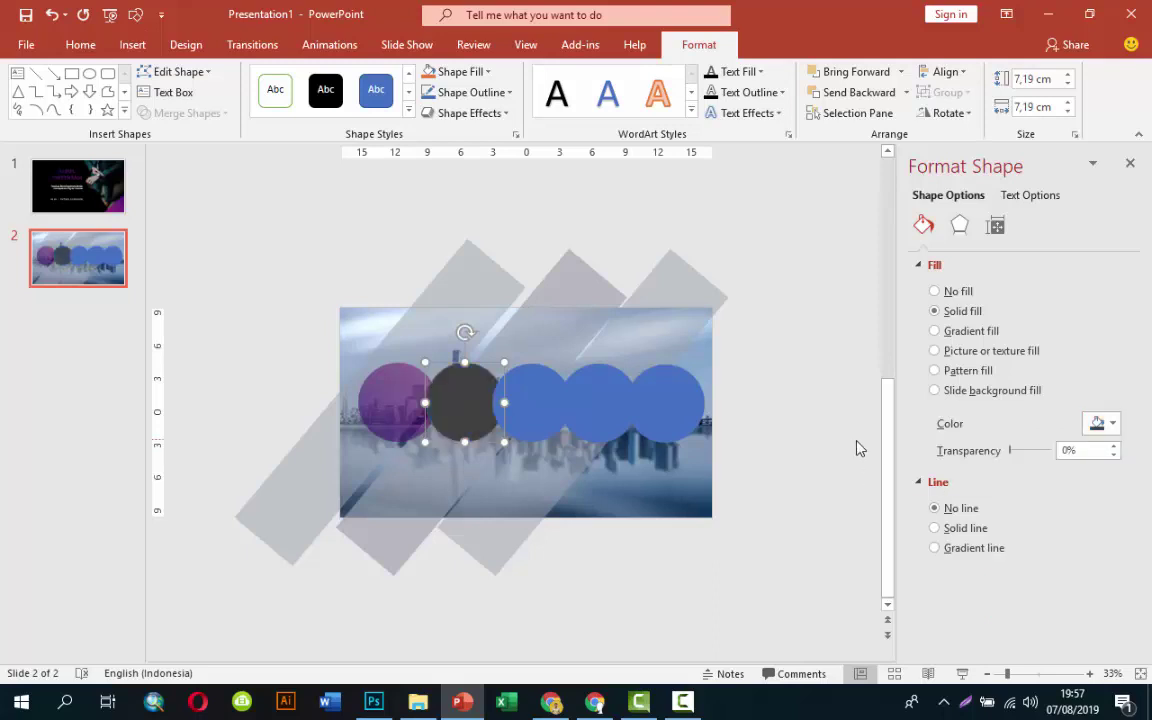
{"action": "left_click_drag", "start_coordinate": [1013, 457], "coordinate": [1021, 455]}
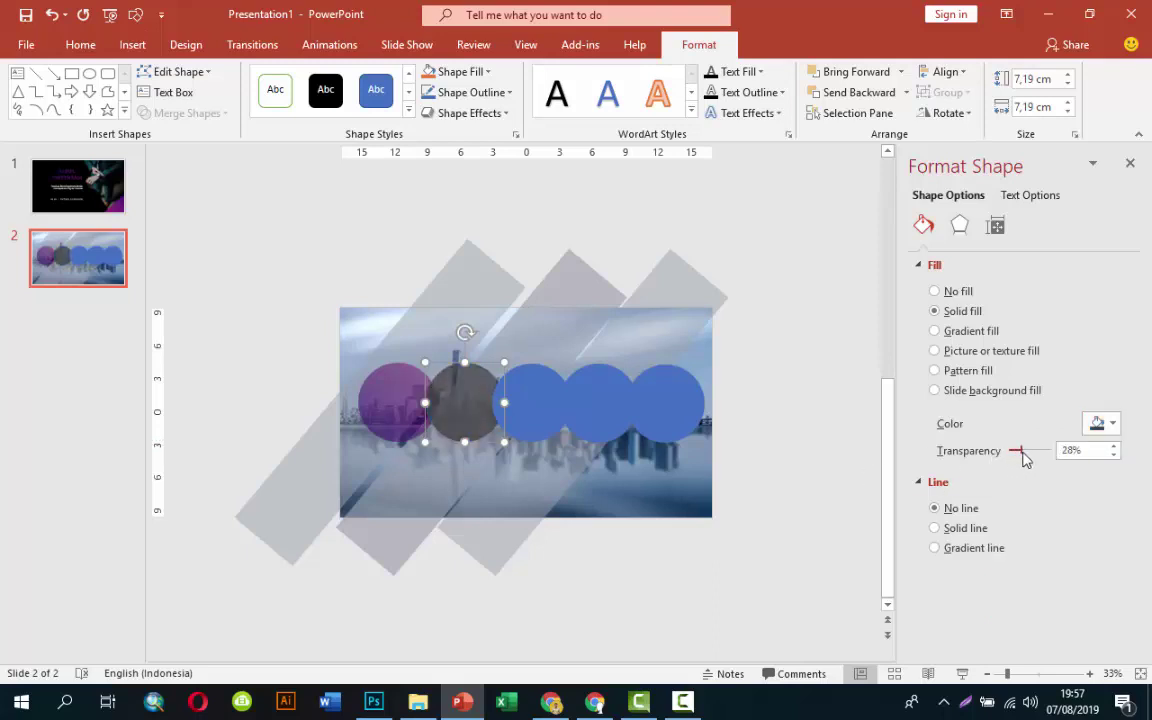
{"action": "left_click", "coordinate": [538, 410]}
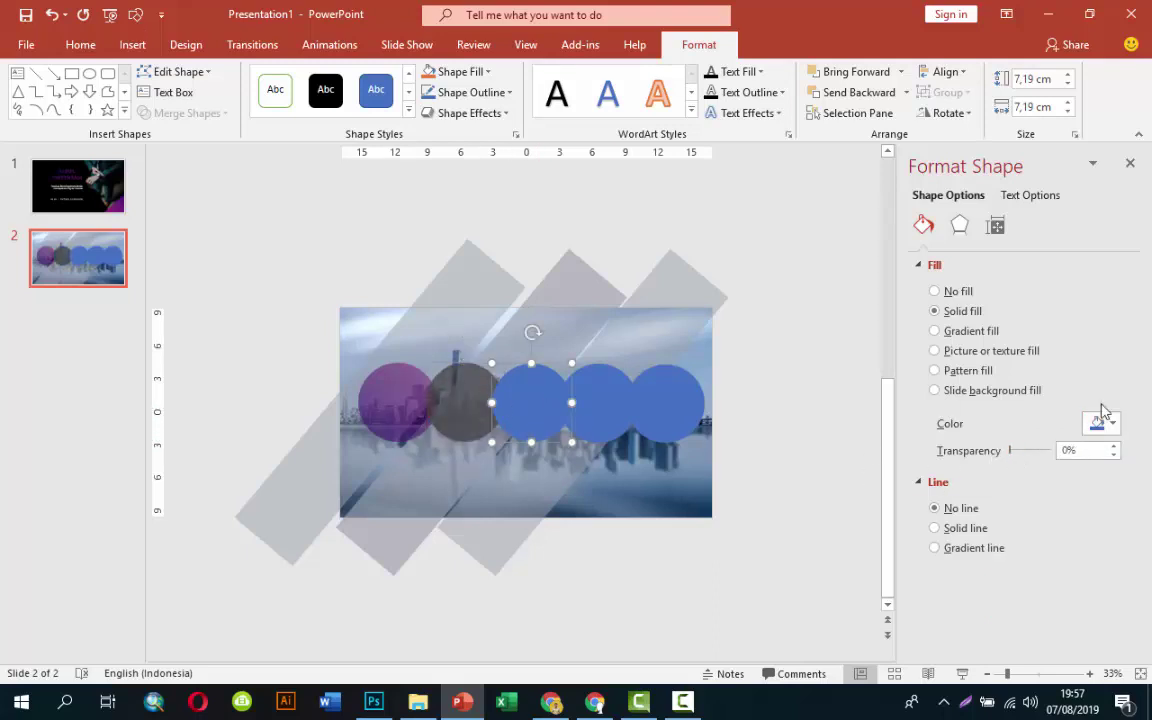
{"action": "left_click", "coordinate": [957, 331]}
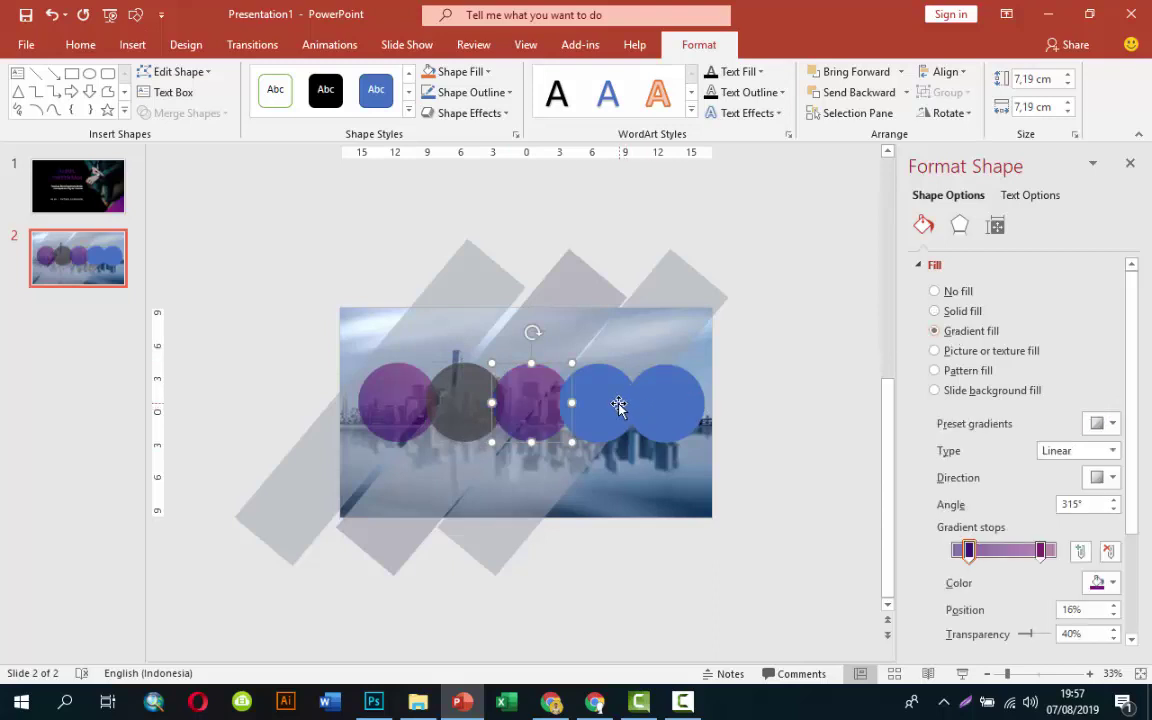
Fill the fourth circle dark grey at 14% transparency and the fifth with the purple gradient
{"action": "left_click", "coordinate": [614, 402]}
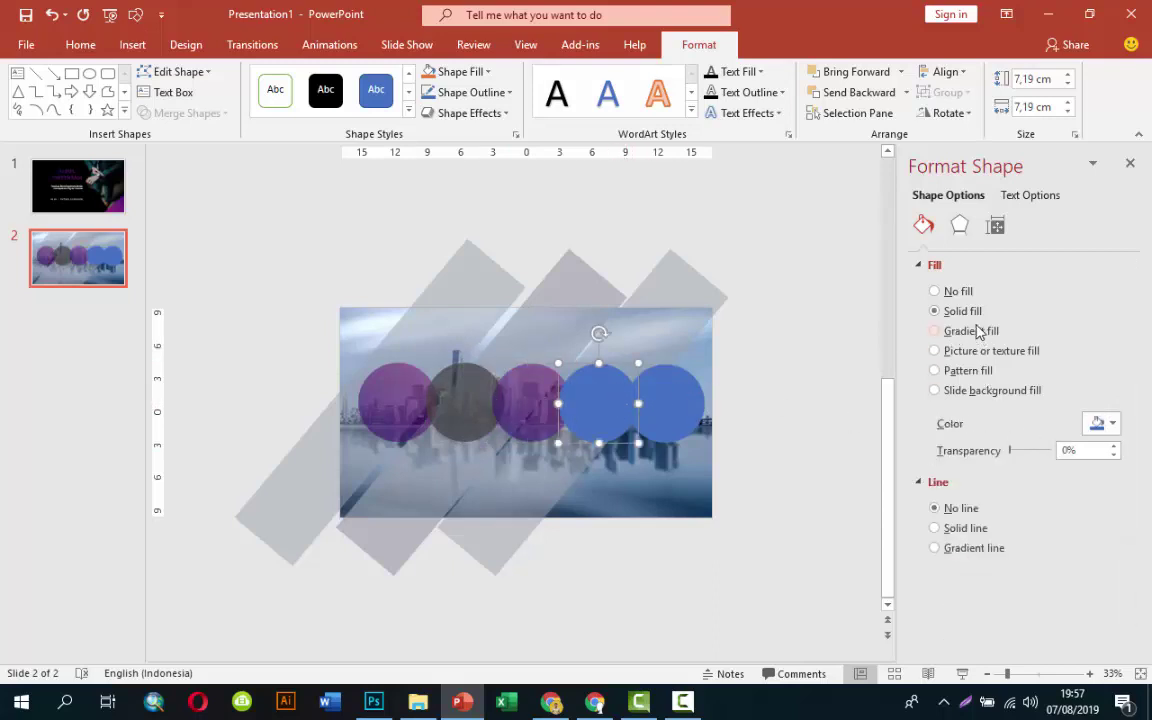
{"action": "left_click", "coordinate": [1097, 423]}
{"action": "left_click", "coordinate": [1017, 503]}
{"action": "left_click_drag", "start_coordinate": [1010, 451], "coordinate": [1015, 451]}
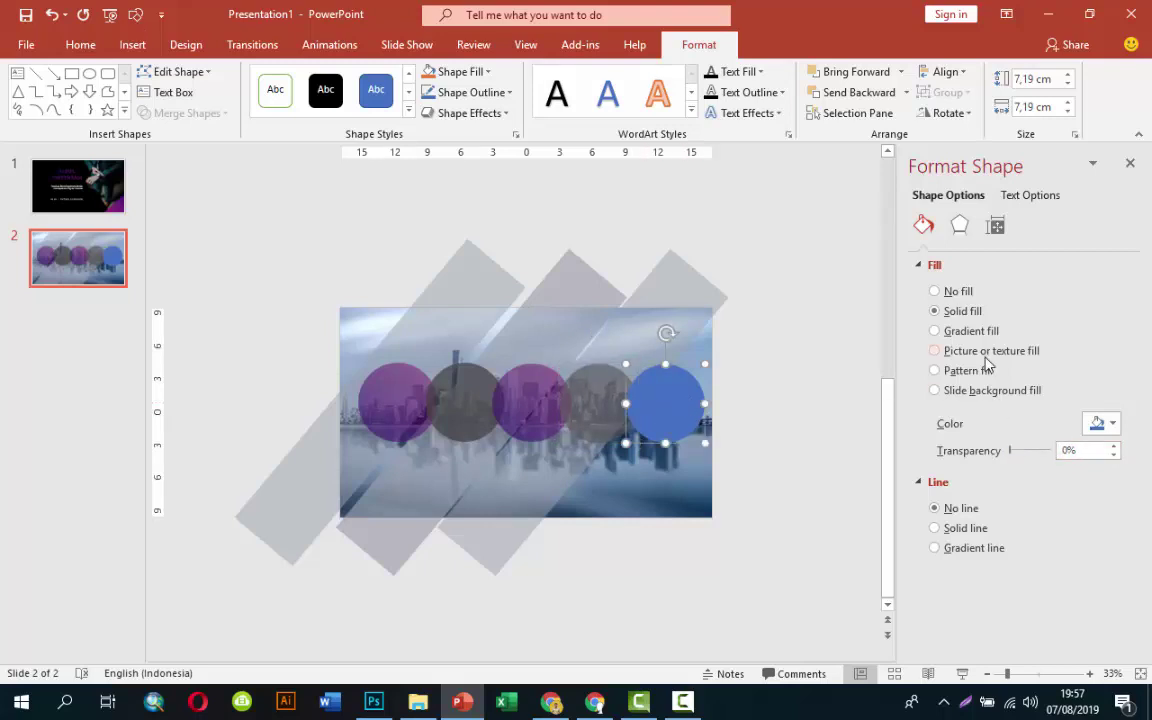
{"action": "left_click", "coordinate": [934, 331]}
{"action": "left_click", "coordinate": [800, 358]}
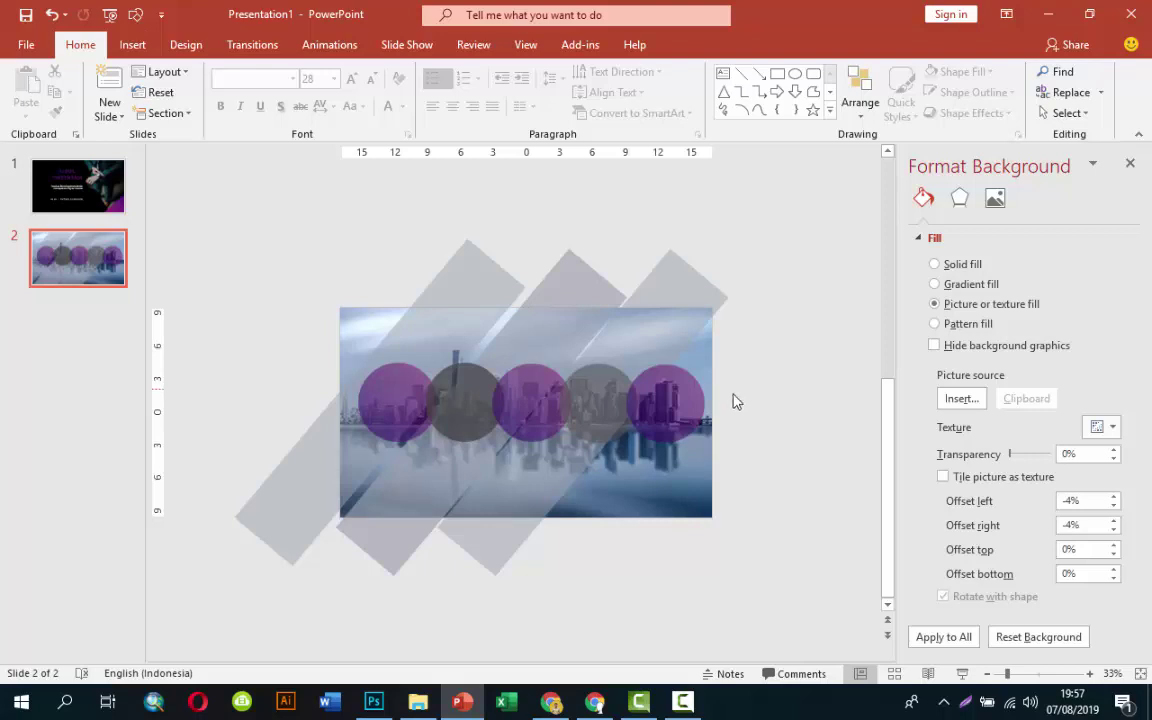
Add a top-left text box titled 'JUDUL SLIDE DISINI' in Open Sans 24 pt
{"action": "scroll", "coordinate": [671, 430], "scroll_direction": "up", "scroll_amount": 3, "text": "ctrl"}
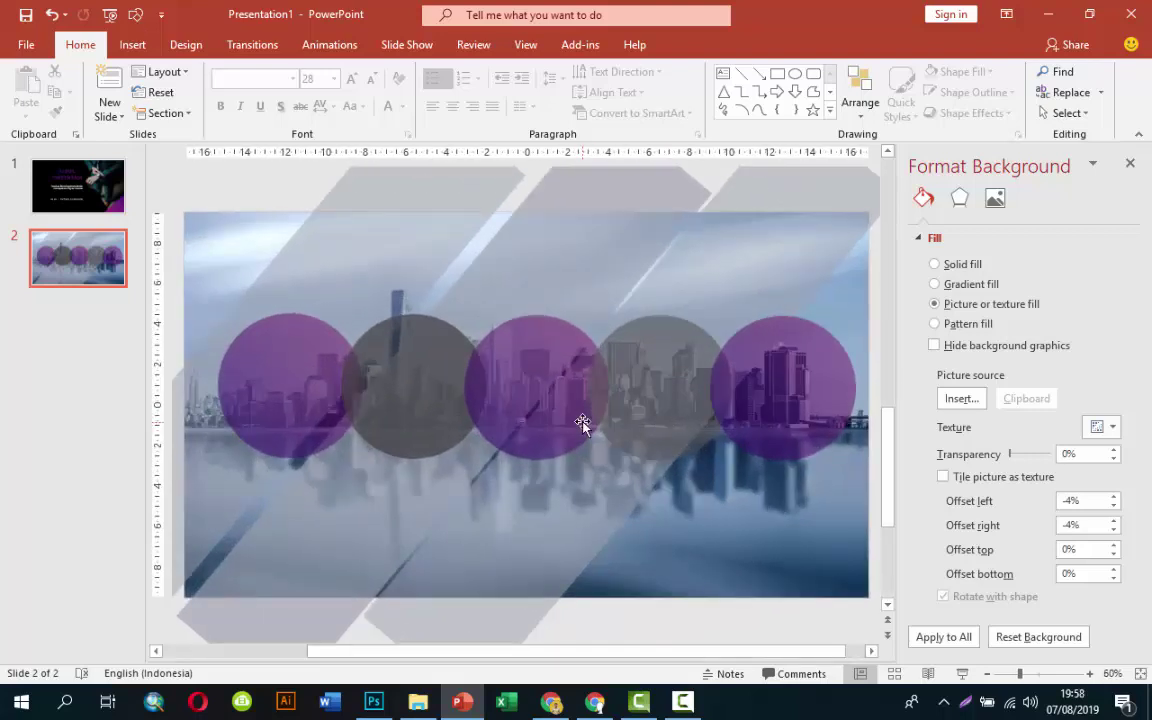
{"action": "left_click", "coordinate": [132, 44]}
{"action": "left_click", "coordinate": [730, 98]}
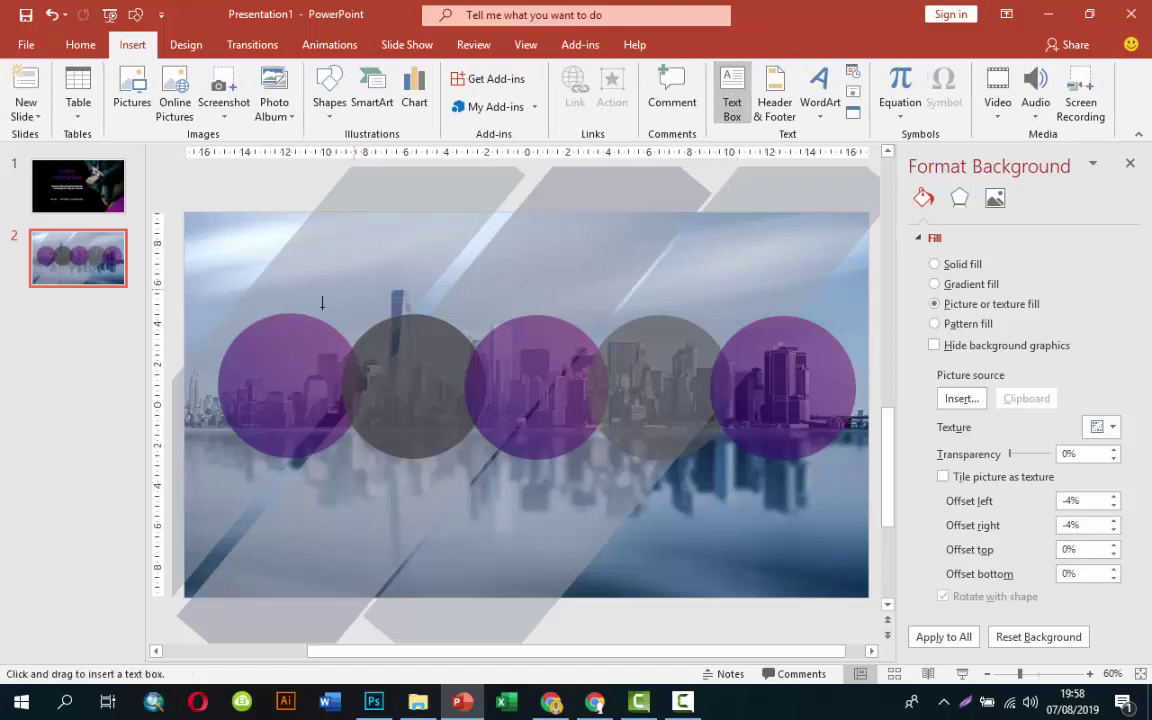
{"action": "left_click_drag", "start_coordinate": [224, 247], "coordinate": [368, 284]}
{"action": "type", "text": "JUDUL SLIDE DISINI"}
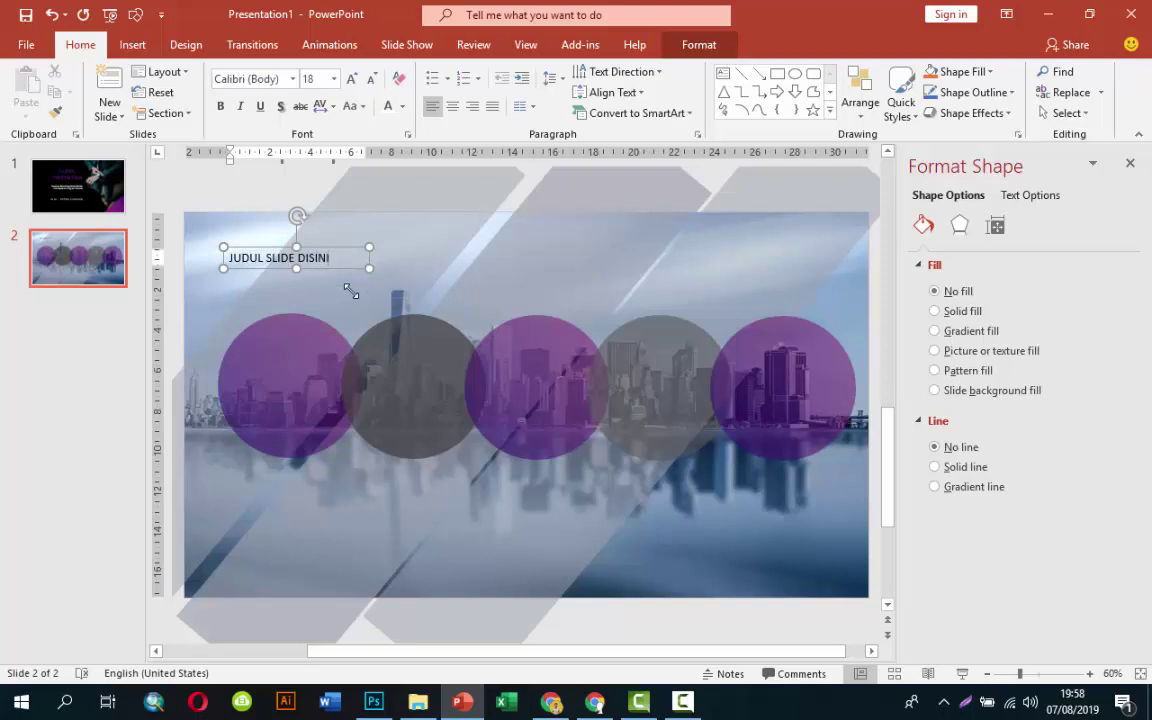
{"action": "left_click", "coordinate": [292, 78]}
{"action": "left_click", "coordinate": [285, 187]}
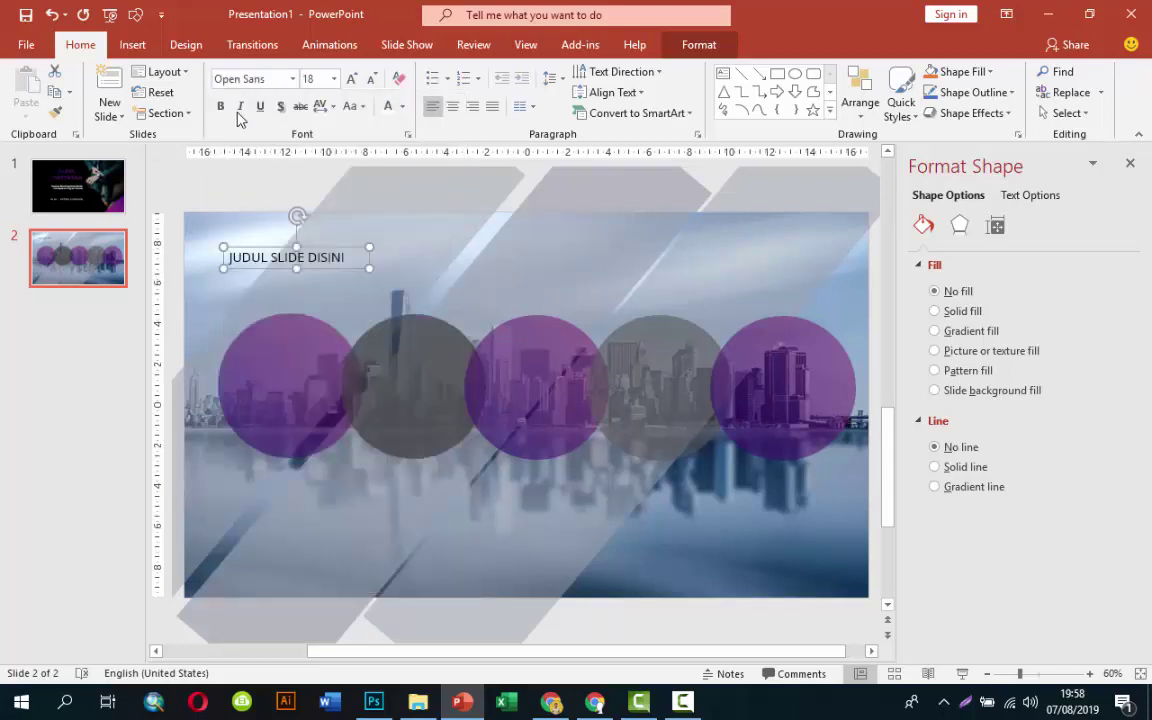
{"action": "left_click", "coordinate": [334, 78]}
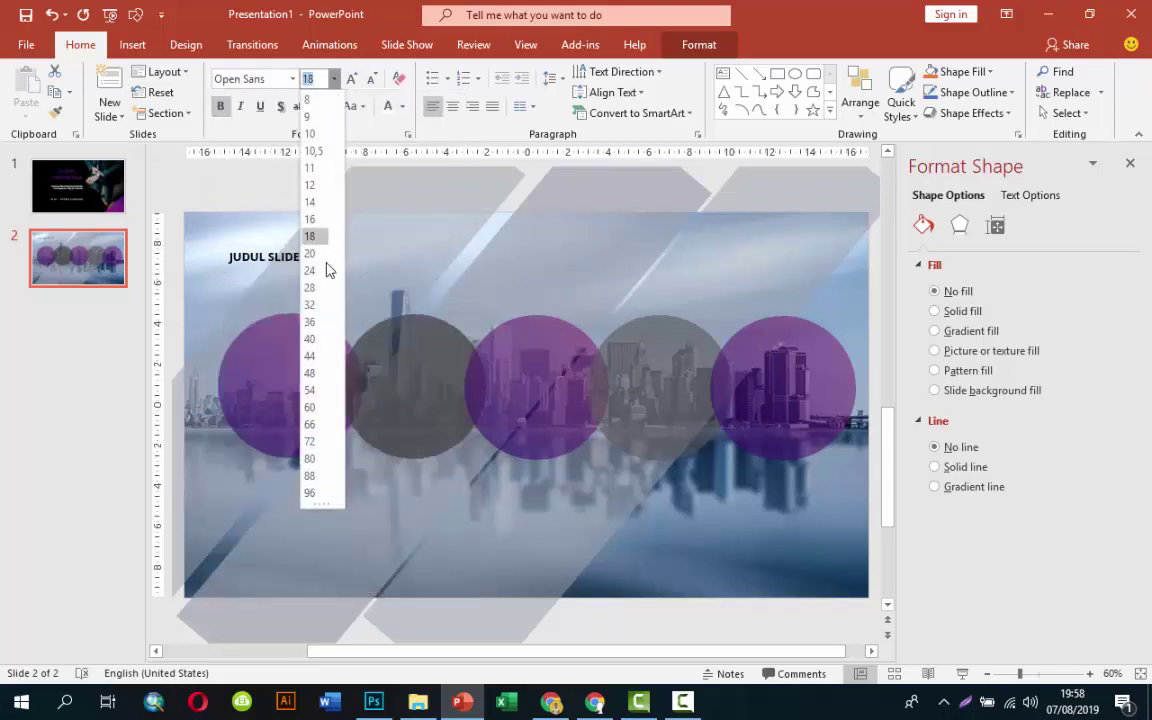
{"action": "left_click", "coordinate": [325, 271]}
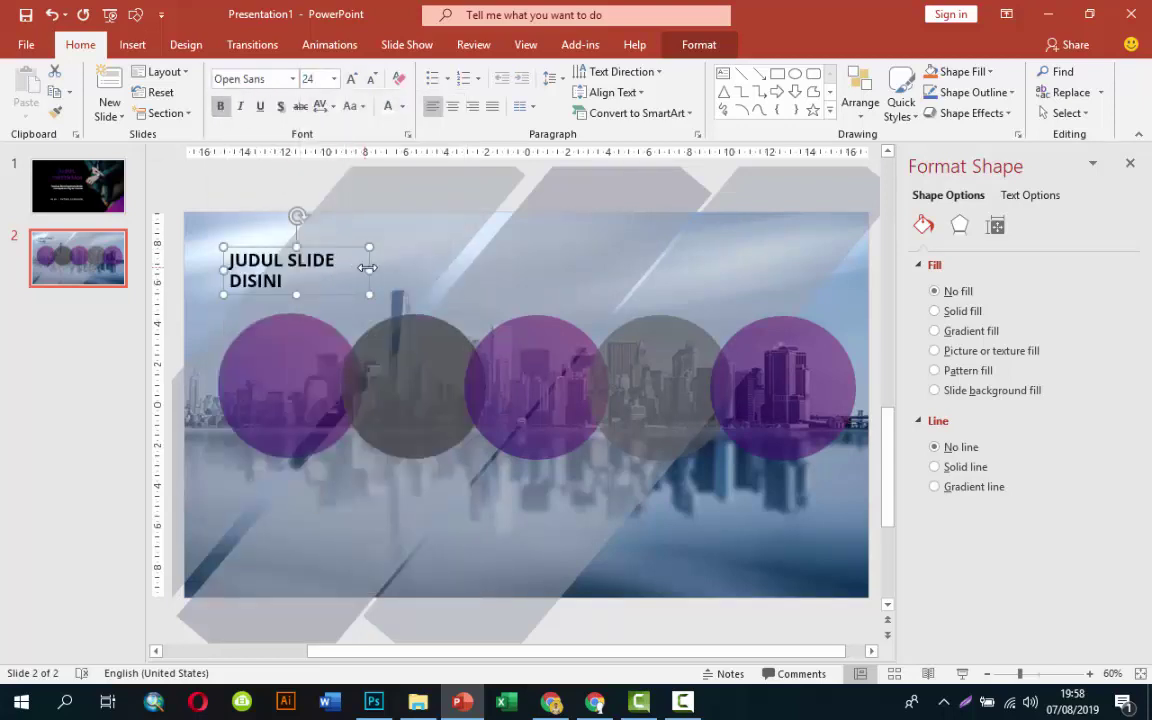
Widen the title to one line, colour 'SLIDE DISINI' purple, and nudge it up-left
{"action": "left_click_drag", "start_coordinate": [368, 255], "coordinate": [494, 260]}
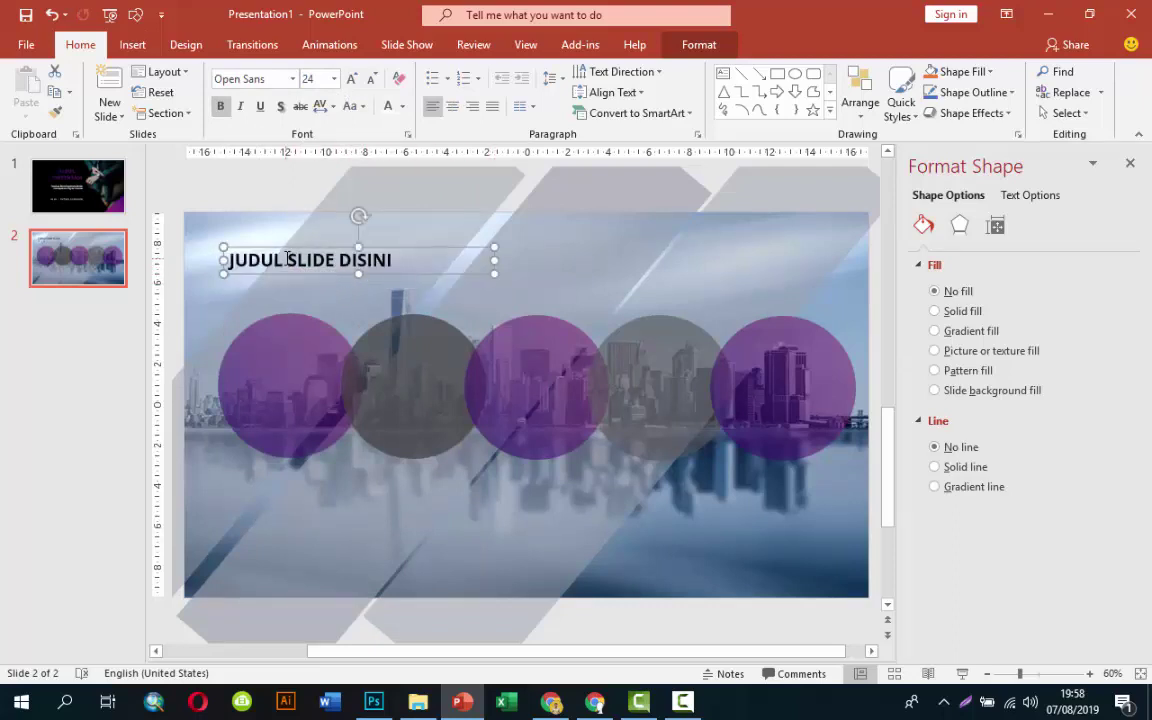
{"action": "left_click_drag", "start_coordinate": [288, 259], "coordinate": [398, 259]}
{"action": "left_click", "coordinate": [402, 107]}
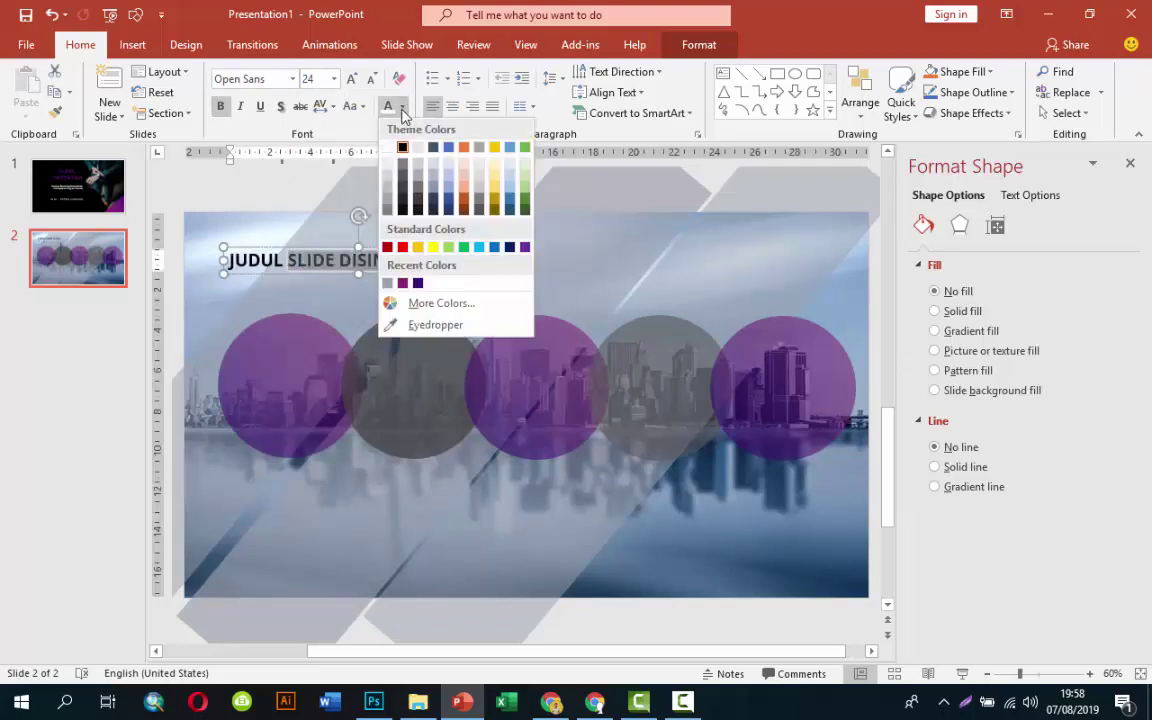
{"action": "left_click", "coordinate": [402, 283]}
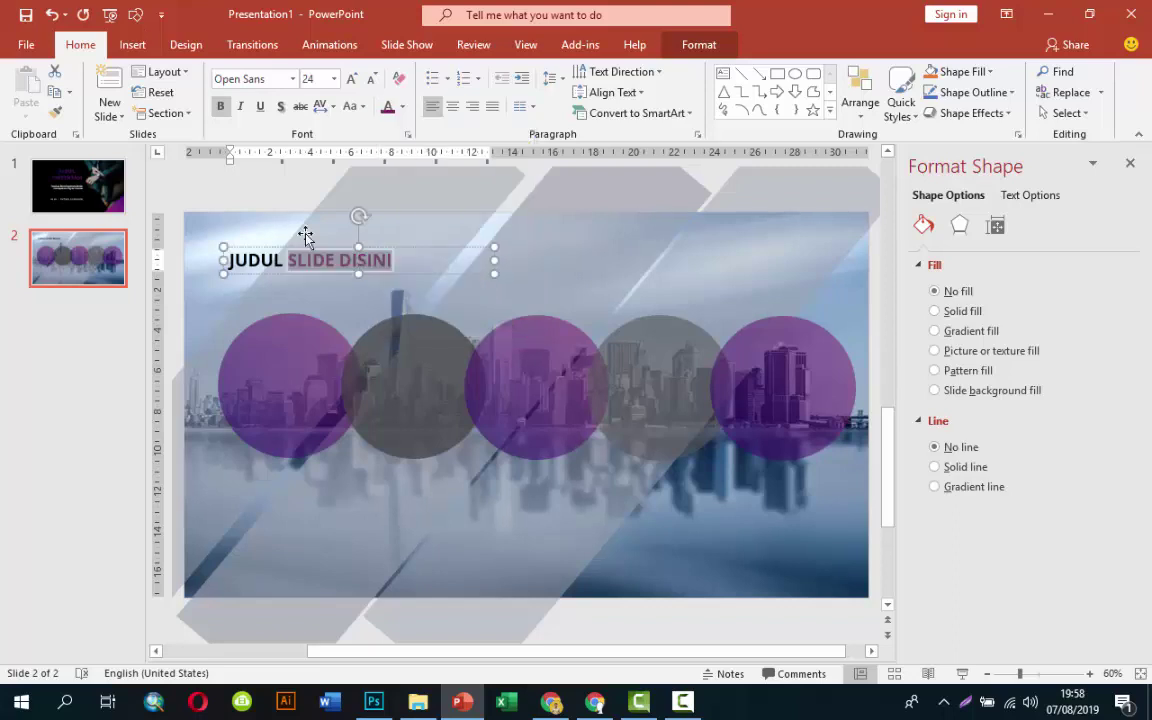
{"action": "left_click_drag", "start_coordinate": [270, 247], "coordinate": [264, 238]}
{"action": "left_click", "coordinate": [262, 195]}
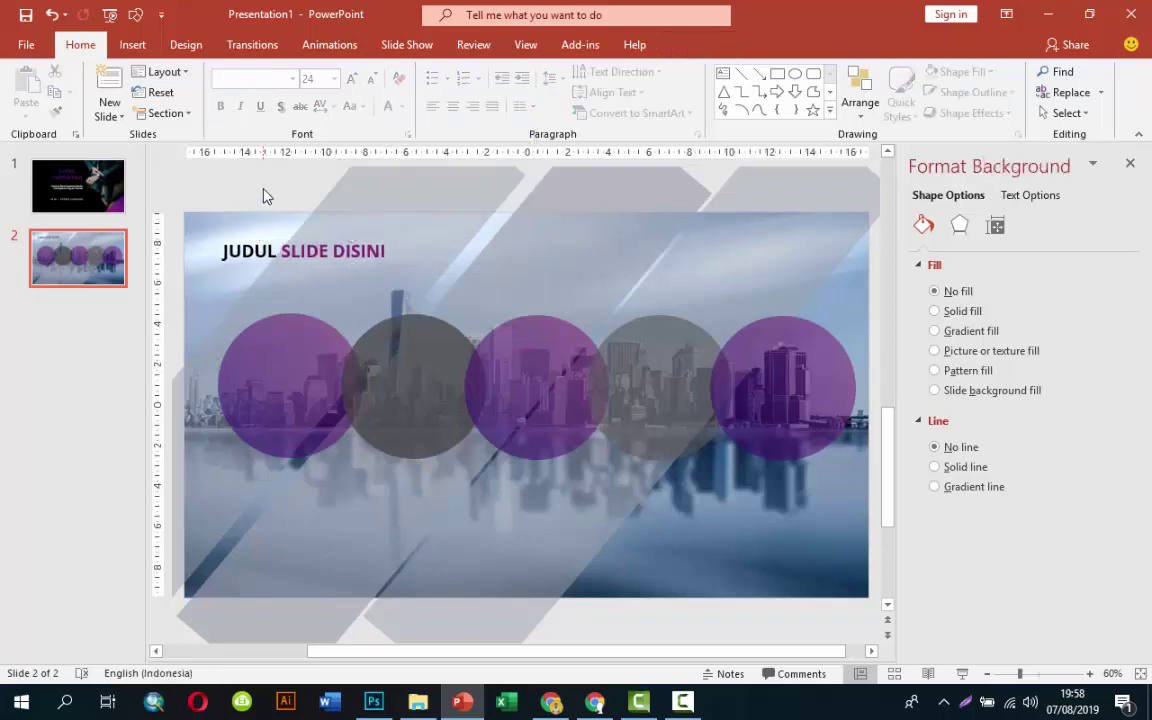
{"action": "scroll", "coordinate": [326, 206], "scroll_direction": "down", "scroll_amount": 3, "text": "ctrl"}
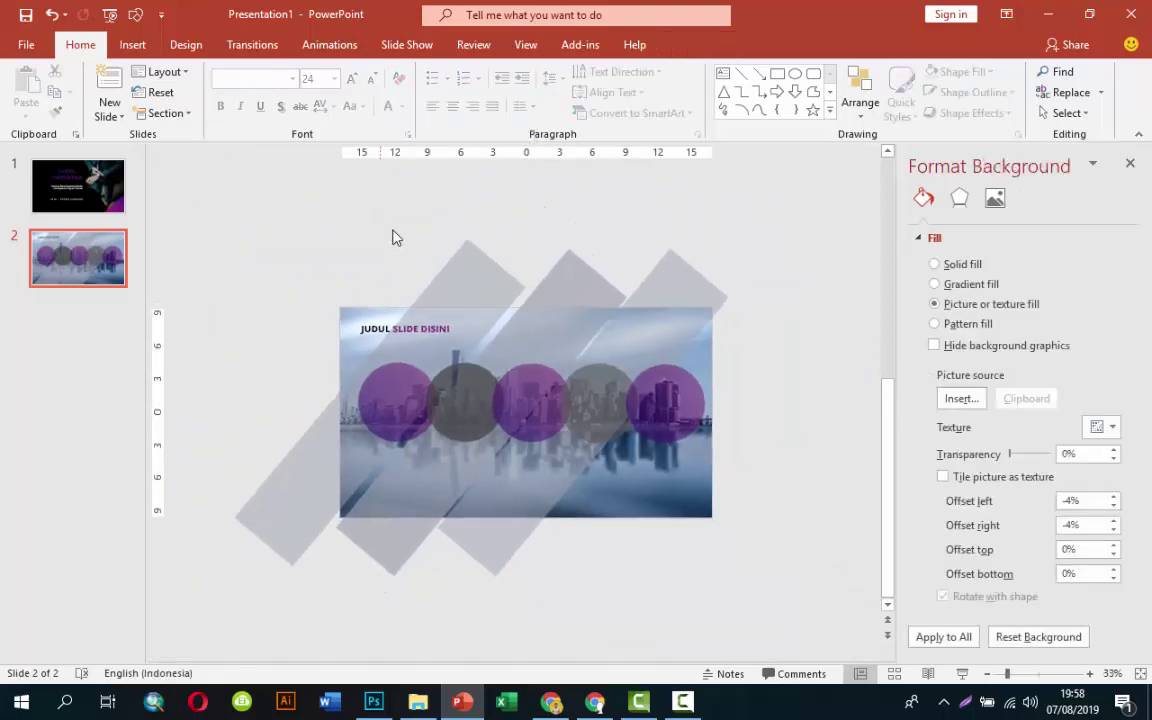
Nudge the title box slightly to the right
{"action": "left_click", "coordinate": [400, 317]}
{"action": "scroll", "coordinate": [386, 288], "scroll_direction": "up", "scroll_amount": 2, "text": "ctrl"}
{"action": "left_click_drag", "start_coordinate": [380, 270], "coordinate": [391, 273]}
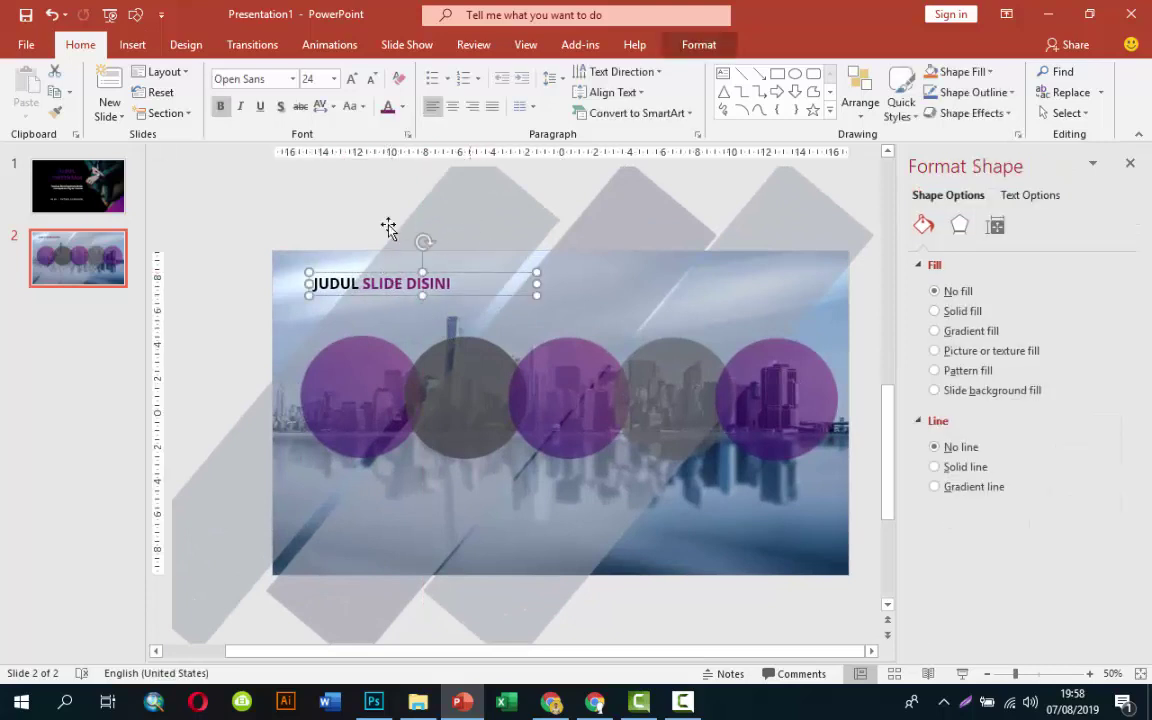
{"action": "left_click", "coordinate": [320, 210]}
Draw a thin rectangle beneath the title and remove its outline
{"action": "left_click", "coordinate": [133, 45]}
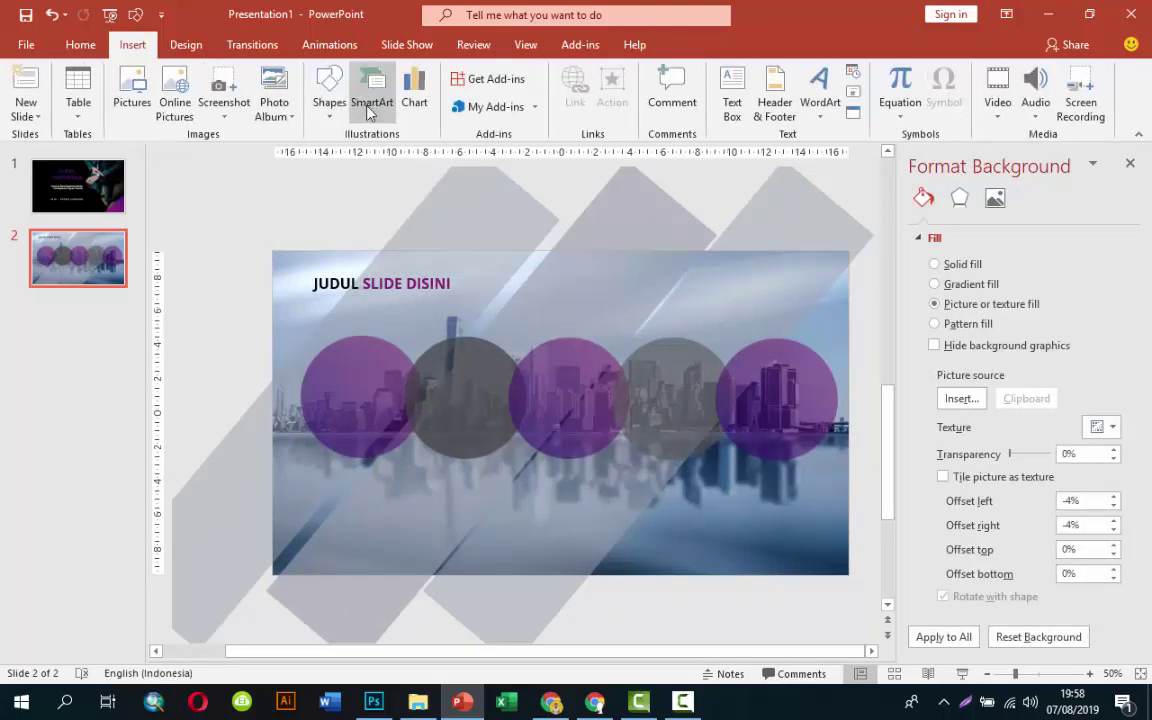
{"action": "left_click", "coordinate": [330, 100]}
{"action": "left_click", "coordinate": [370, 158]}
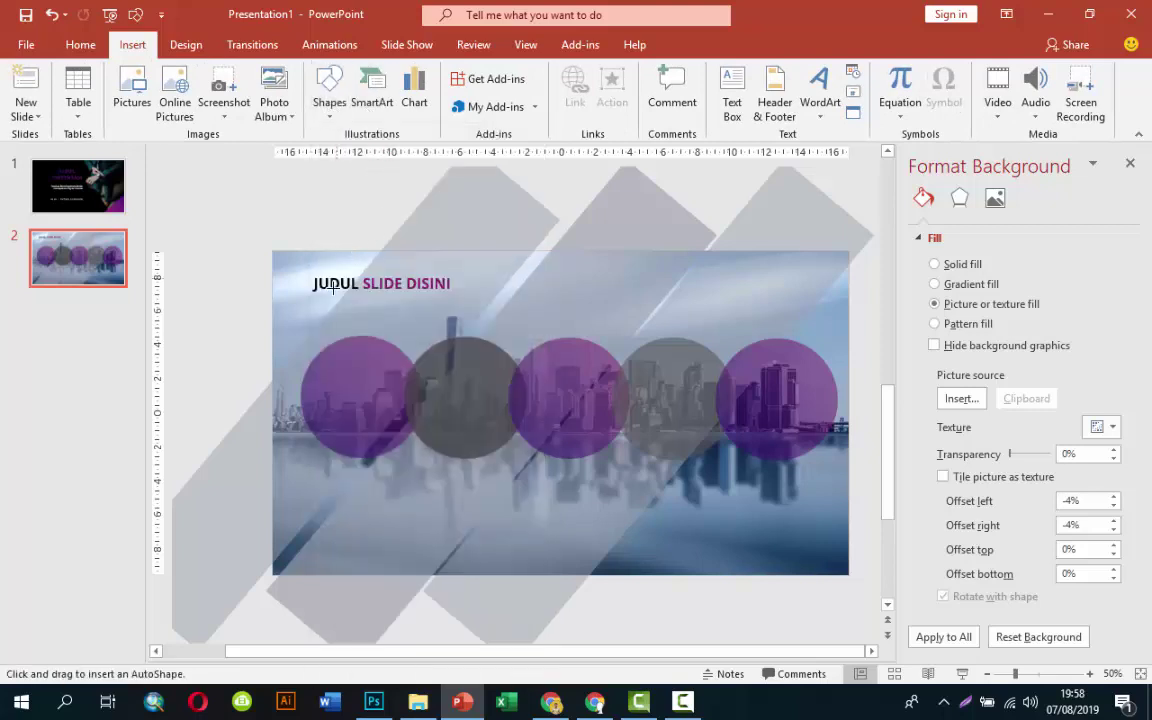
{"action": "left_click_drag", "start_coordinate": [315, 293], "coordinate": [435, 297]}
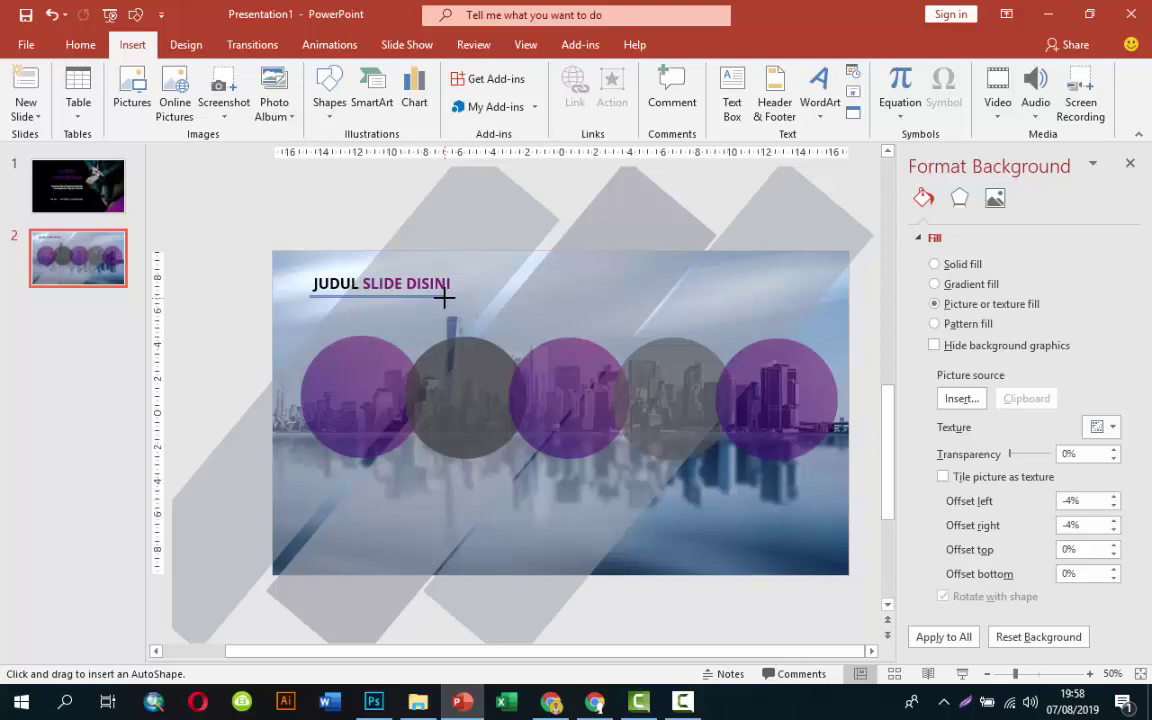
{"action": "left_click_drag", "start_coordinate": [447, 297], "coordinate": [447, 297]}
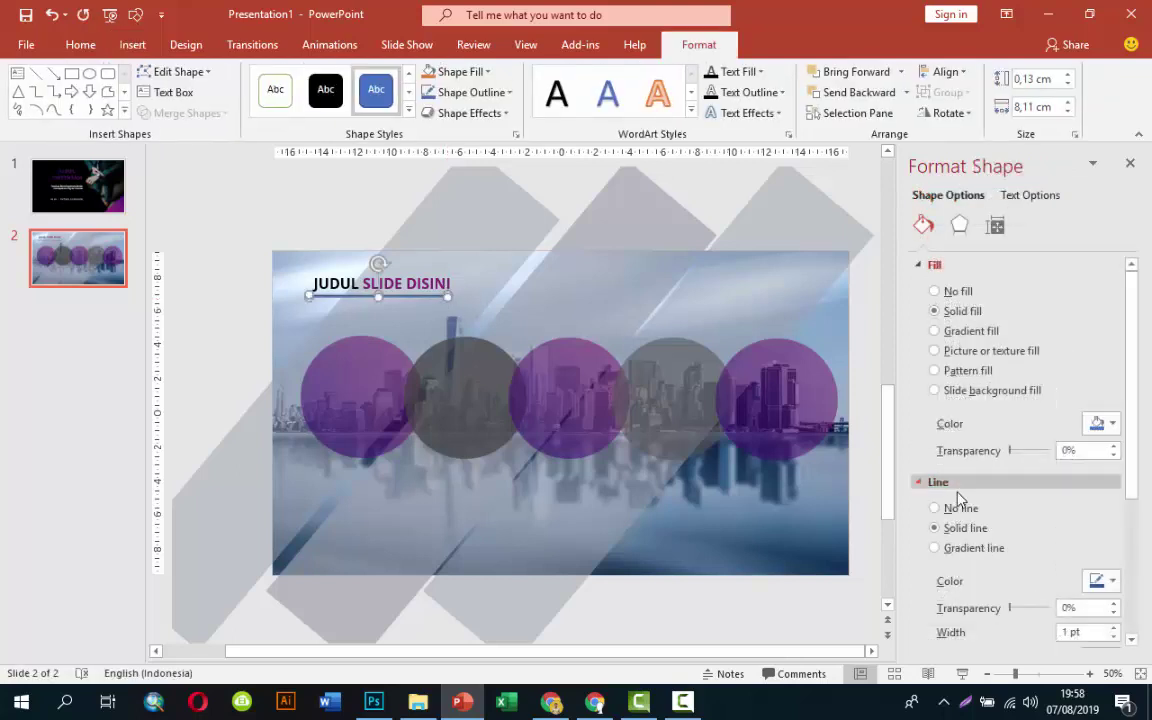
{"action": "left_click", "coordinate": [935, 508]}
Fill the underline with an opaque dark-purple gradient running horizontally at 0°
{"action": "scroll", "coordinate": [540, 370], "scroll_direction": "up", "scroll_amount": 5, "text": "ctrl"}
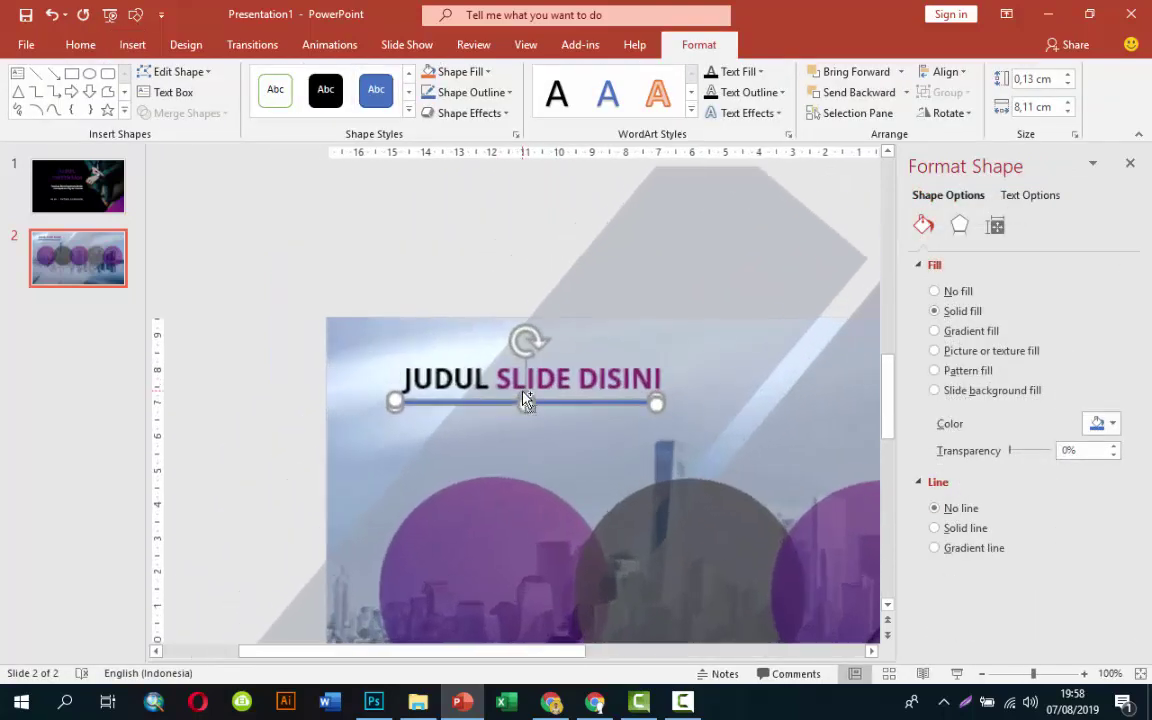
{"action": "left_click", "coordinate": [944, 331]}
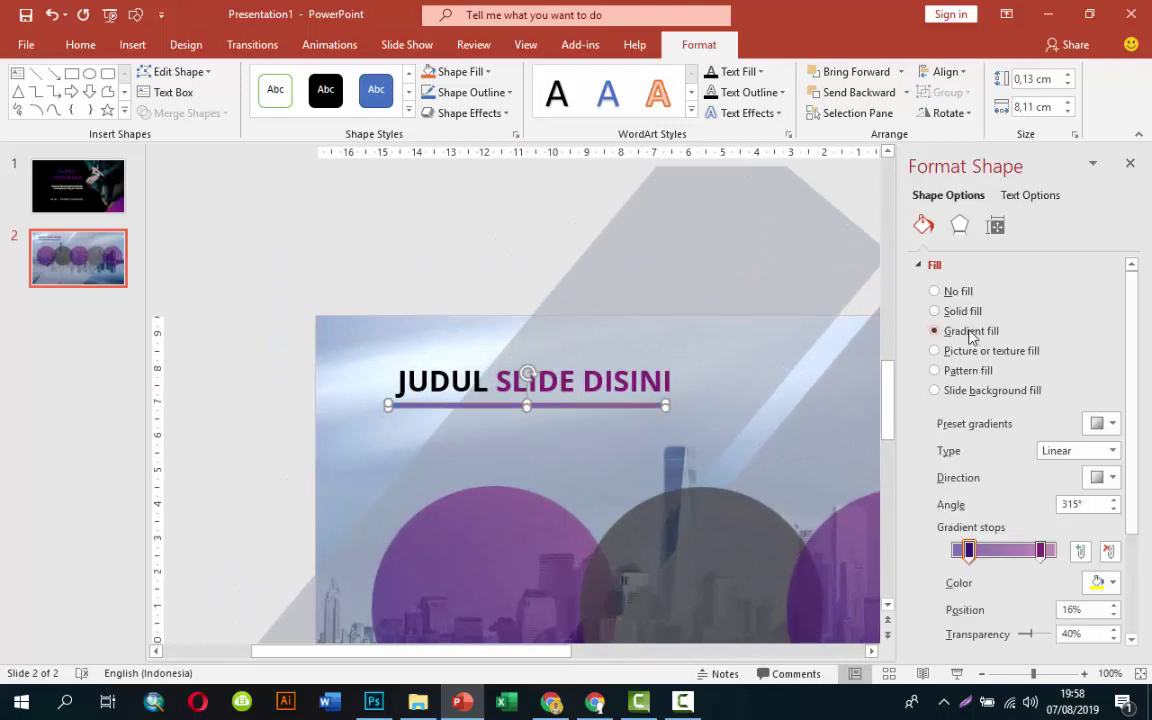
{"action": "left_click_drag", "start_coordinate": [968, 550], "coordinate": [955, 550]}
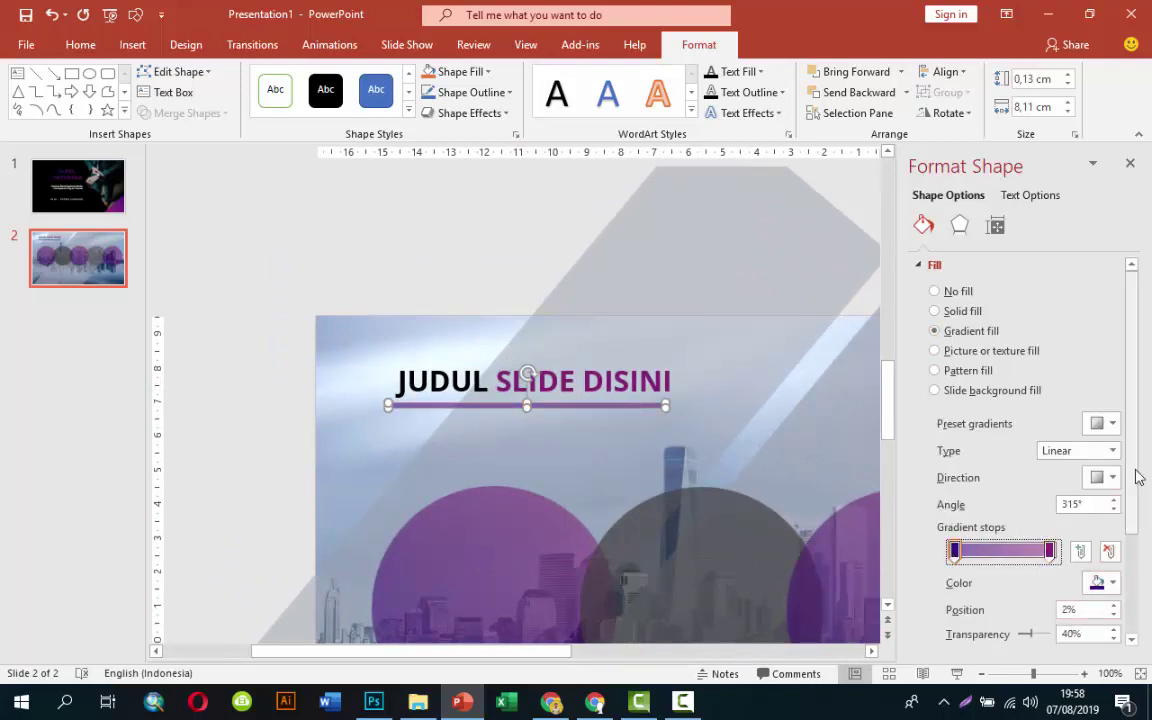
{"action": "left_click_drag", "start_coordinate": [1135, 472], "coordinate": [1142, 548]}
{"action": "mouse_move", "coordinate": [1032, 518]}
{"action": "left_mouse_down"}
{"action": "mouse_move", "coordinate": [987, 523]}
{"action": "mouse_move", "coordinate": [1000, 522]}
{"action": "left_mouse_up"}
{"action": "left_click", "coordinate": [1047, 437]}
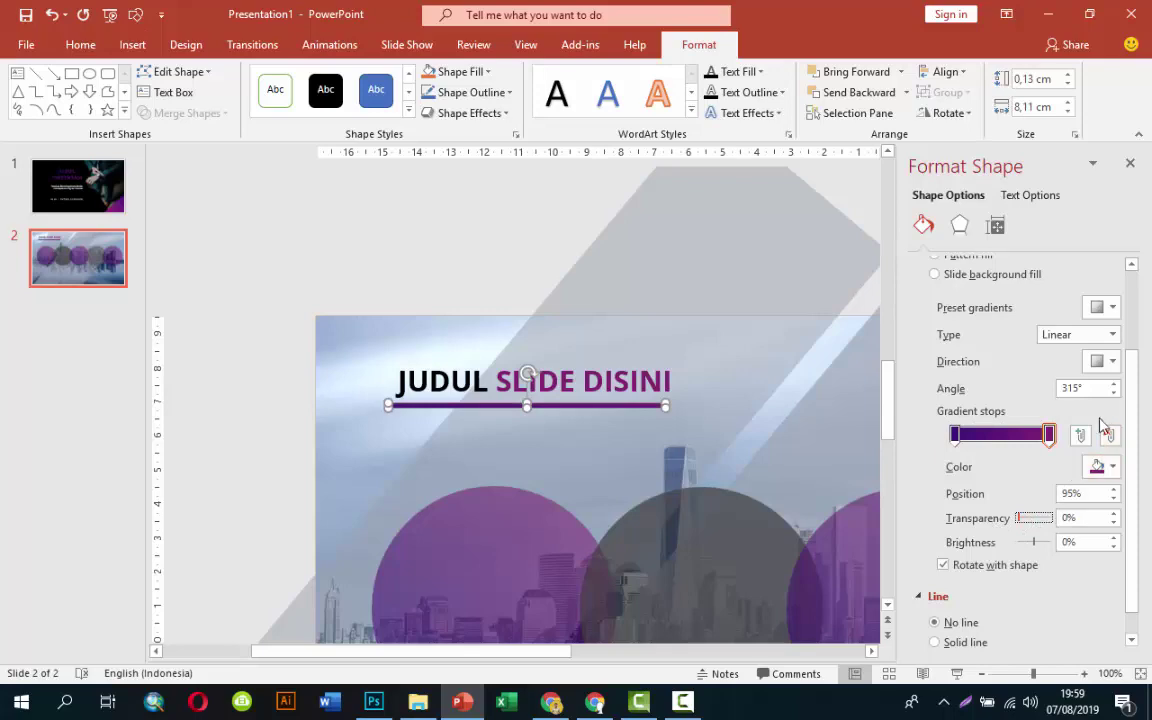
{"action": "left_click", "coordinate": [1103, 361]}
{"action": "left_click", "coordinate": [1094, 396]}
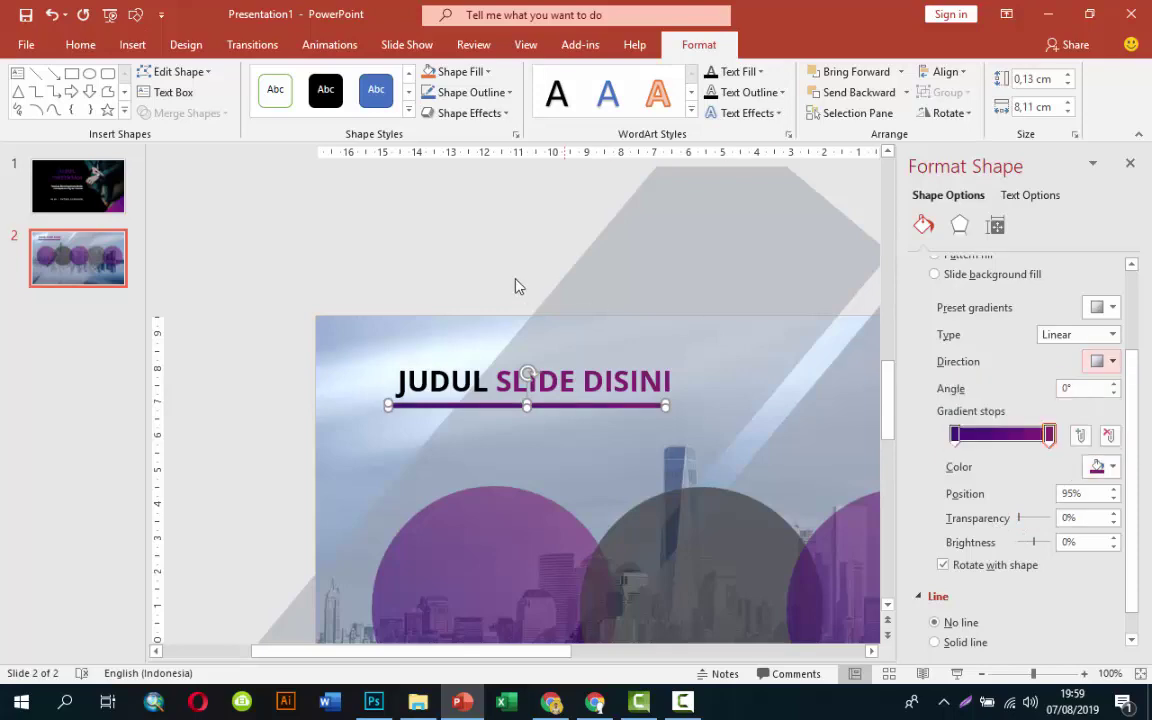
{"action": "left_click", "coordinate": [530, 287]}
{"action": "scroll", "coordinate": [765, 383], "scroll_direction": "down", "scroll_amount": 3, "text": "ctrl"}
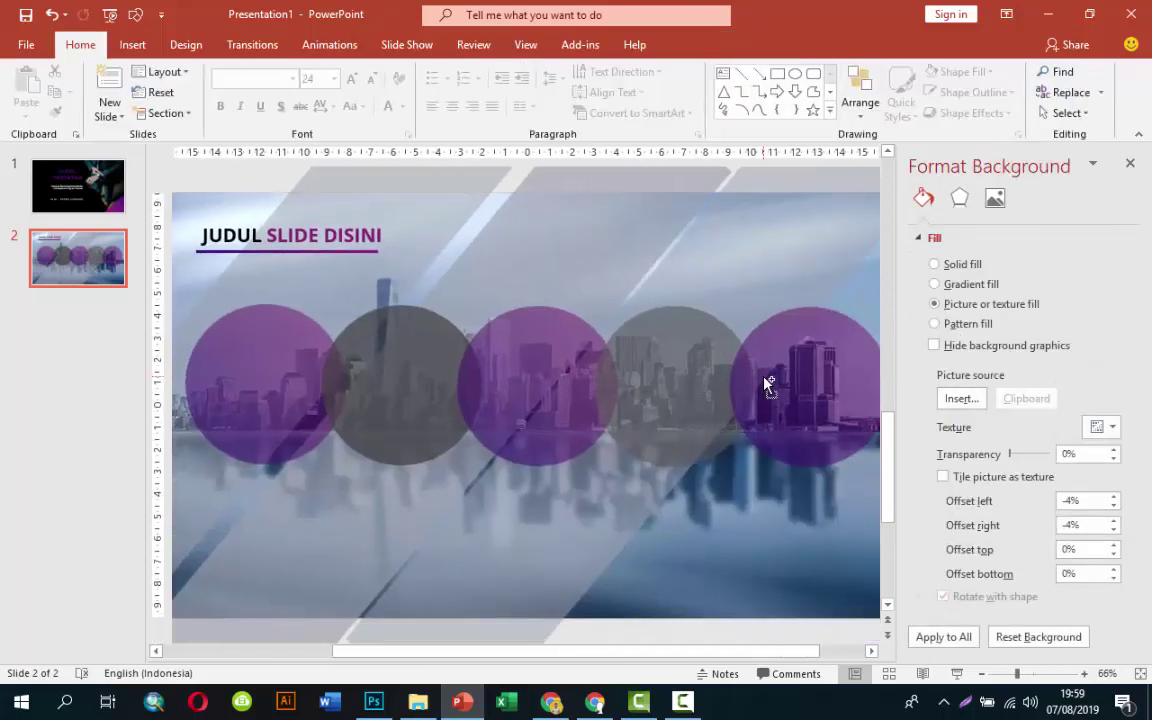
Add a 'Deskripsi' text box and move it below the first circle
{"action": "left_click", "coordinate": [133, 44]}
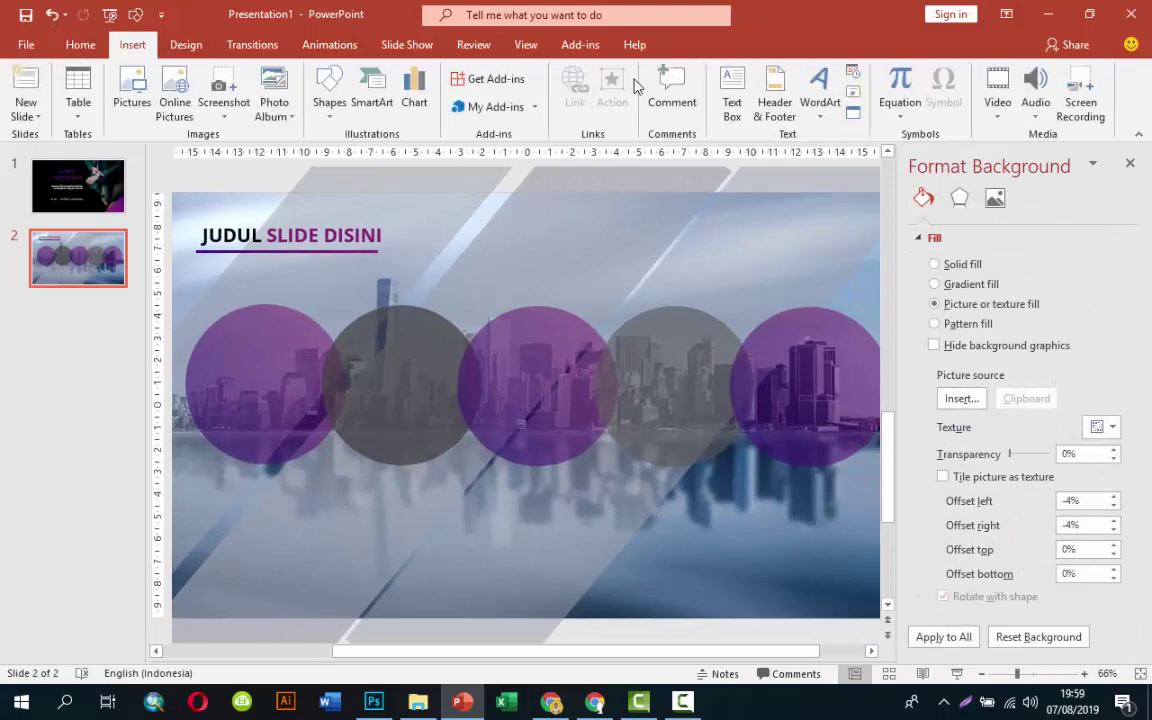
{"action": "left_click", "coordinate": [748, 95]}
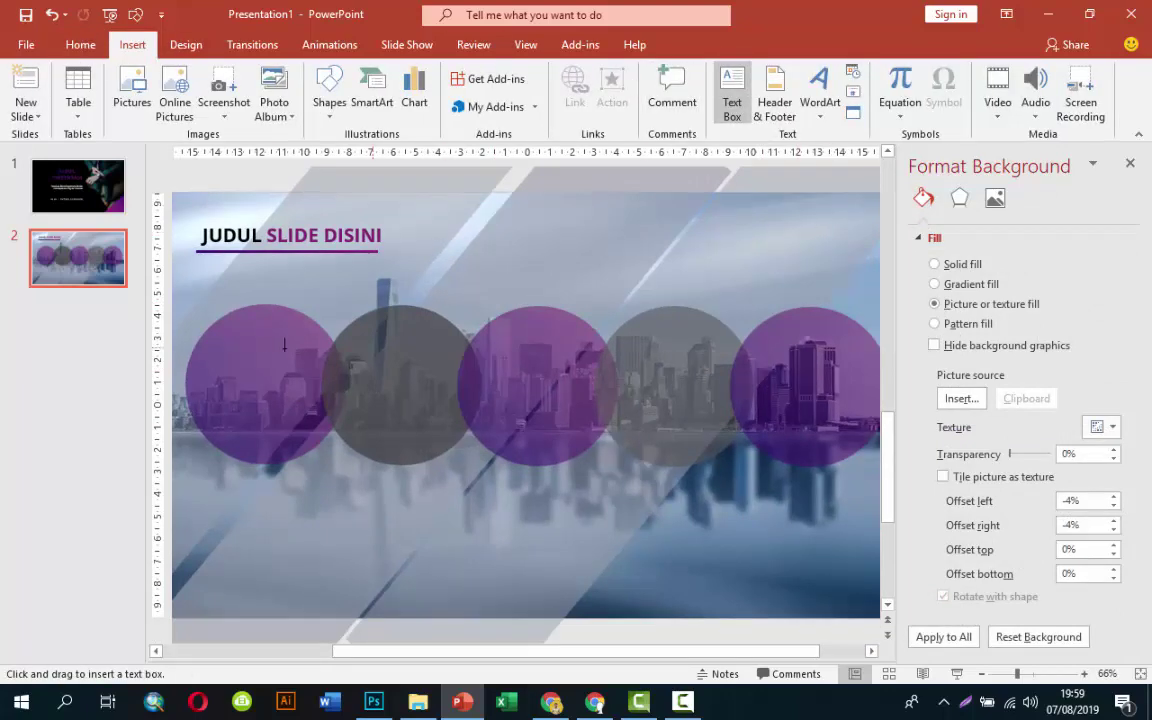
{"action": "left_click_drag", "start_coordinate": [250, 279], "coordinate": [378, 302]}
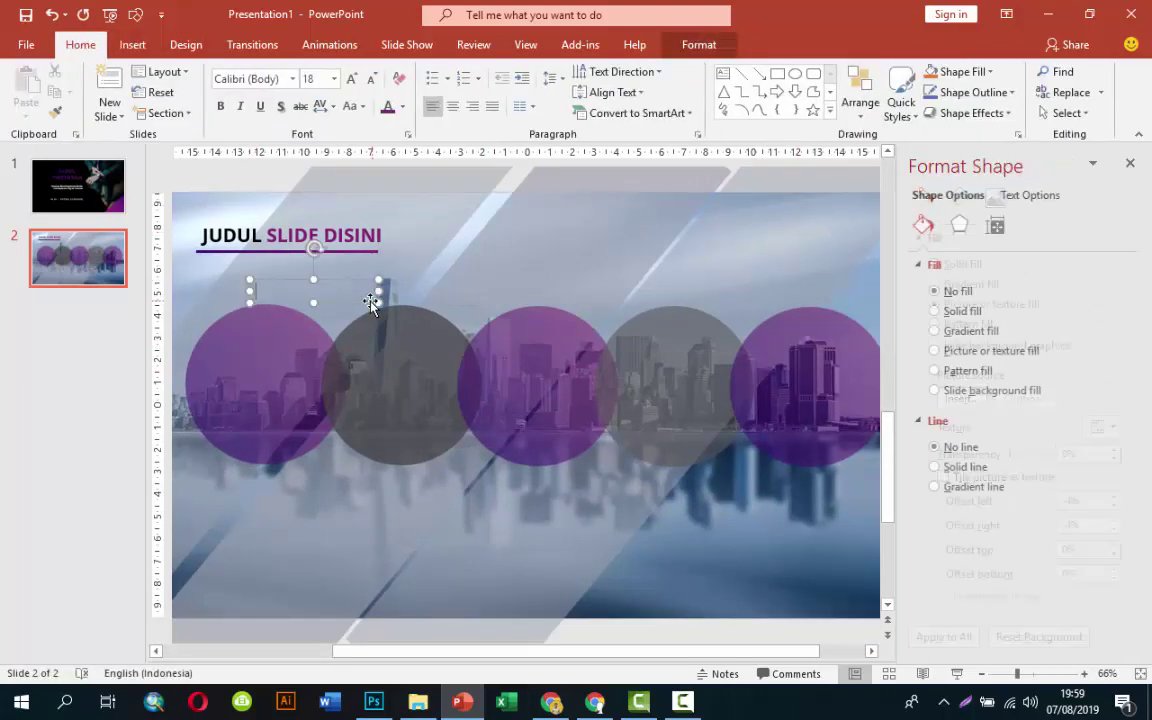
{"action": "type", "text": "D"}
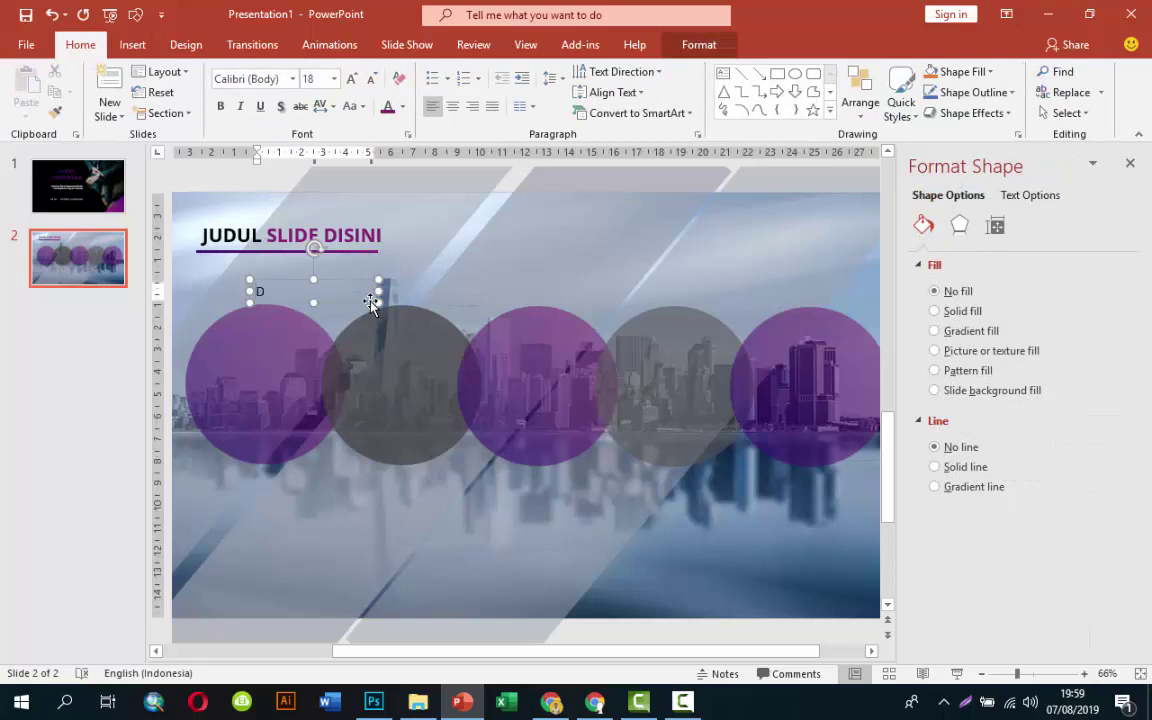
{"action": "type", "text": "eskripsi"}
{"action": "left_click", "coordinate": [333, 280]}
{"action": "left_click_drag", "start_coordinate": [328, 281], "coordinate": [296, 494]}
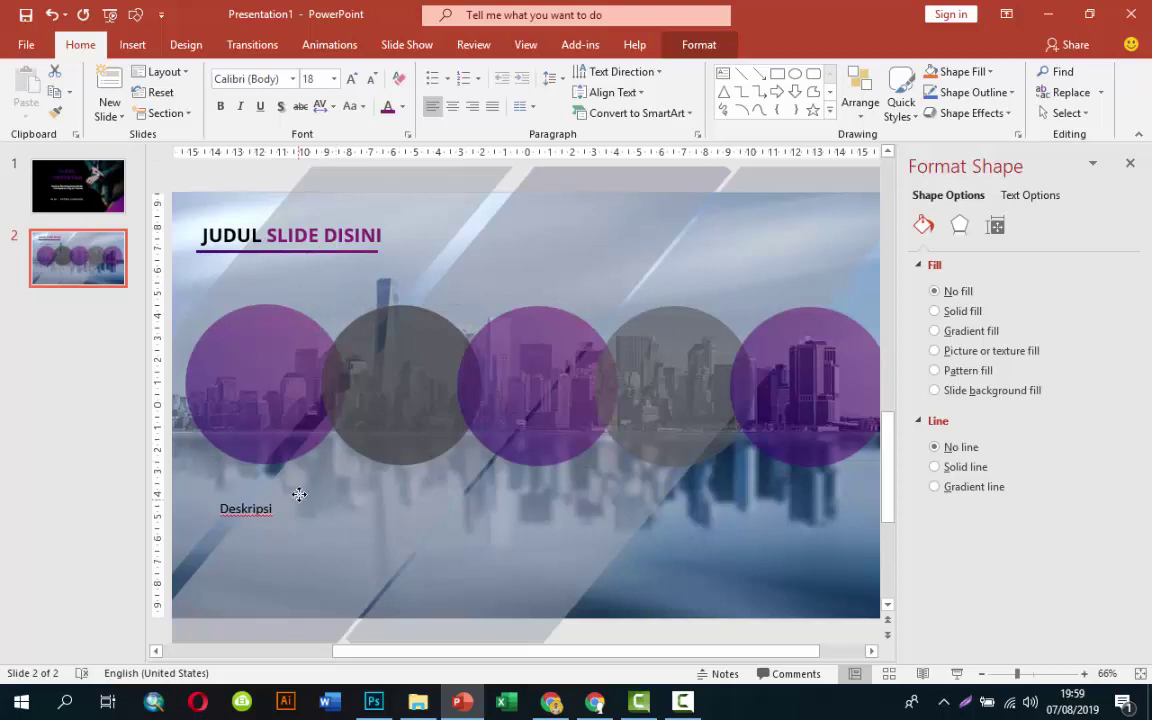
Make the caption black, bold, Open Sans and centred, aligned under the first circle
{"action": "left_click", "coordinate": [402, 107]}
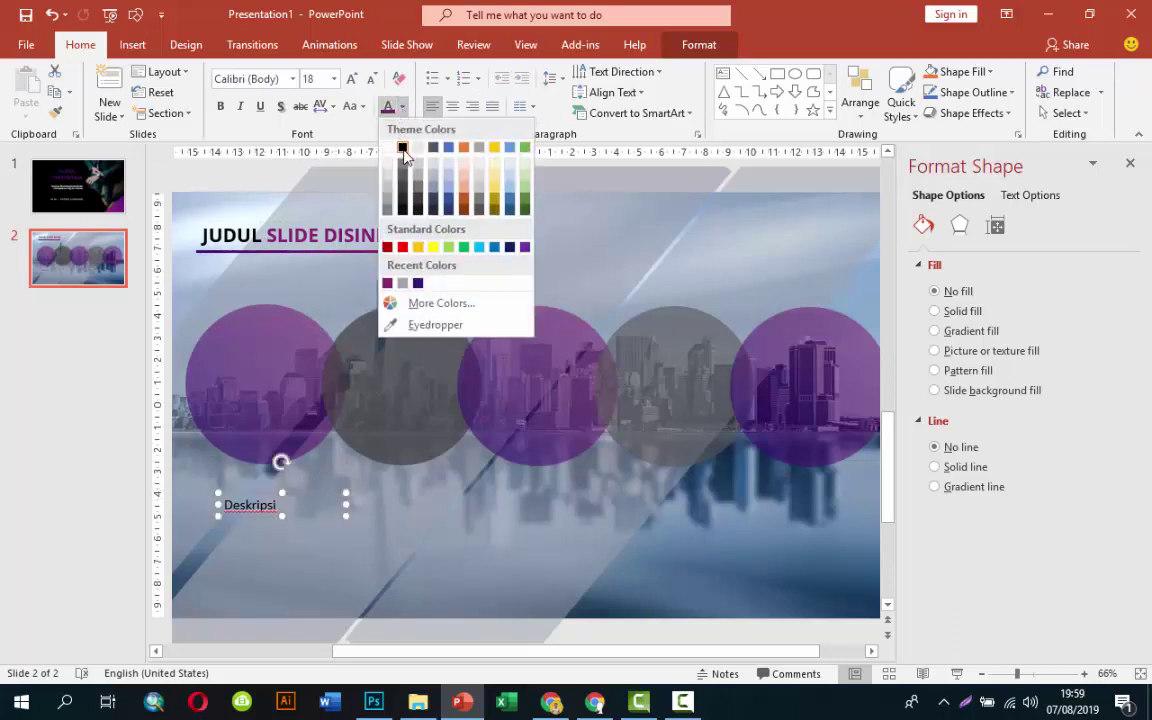
{"action": "left_click", "coordinate": [402, 147]}
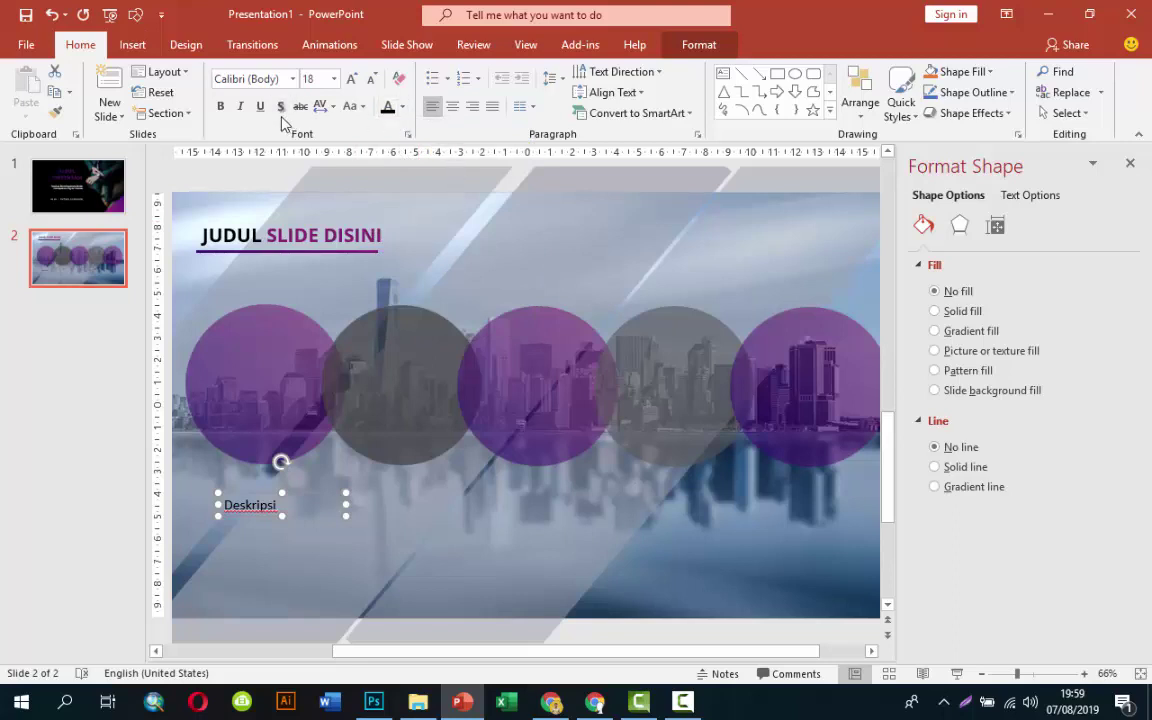
{"action": "left_click", "coordinate": [221, 106]}
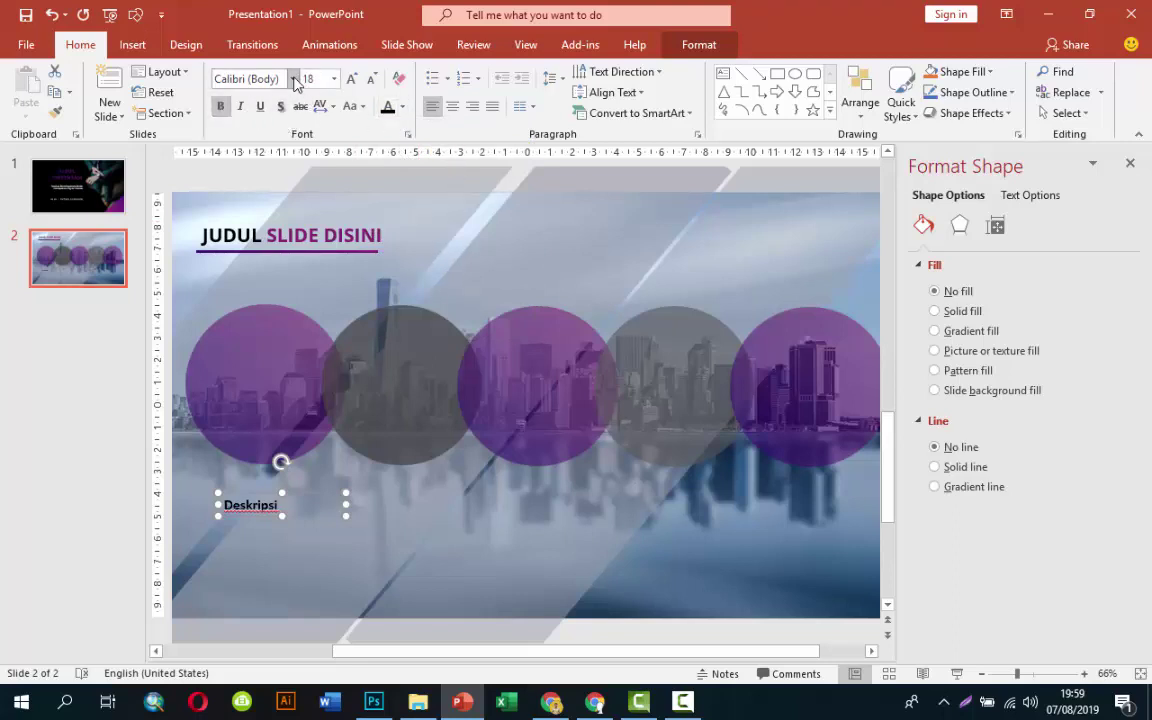
{"action": "left_click", "coordinate": [293, 79]}
{"action": "left_click", "coordinate": [270, 184]}
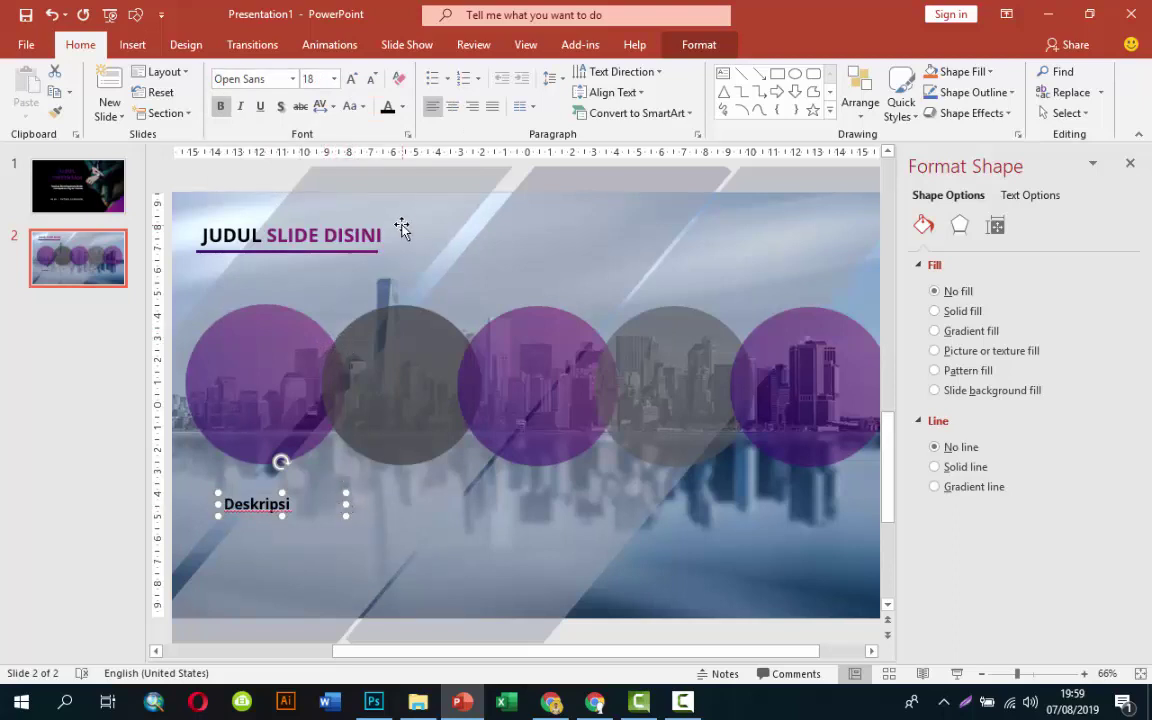
{"action": "left_click", "coordinate": [452, 106]}
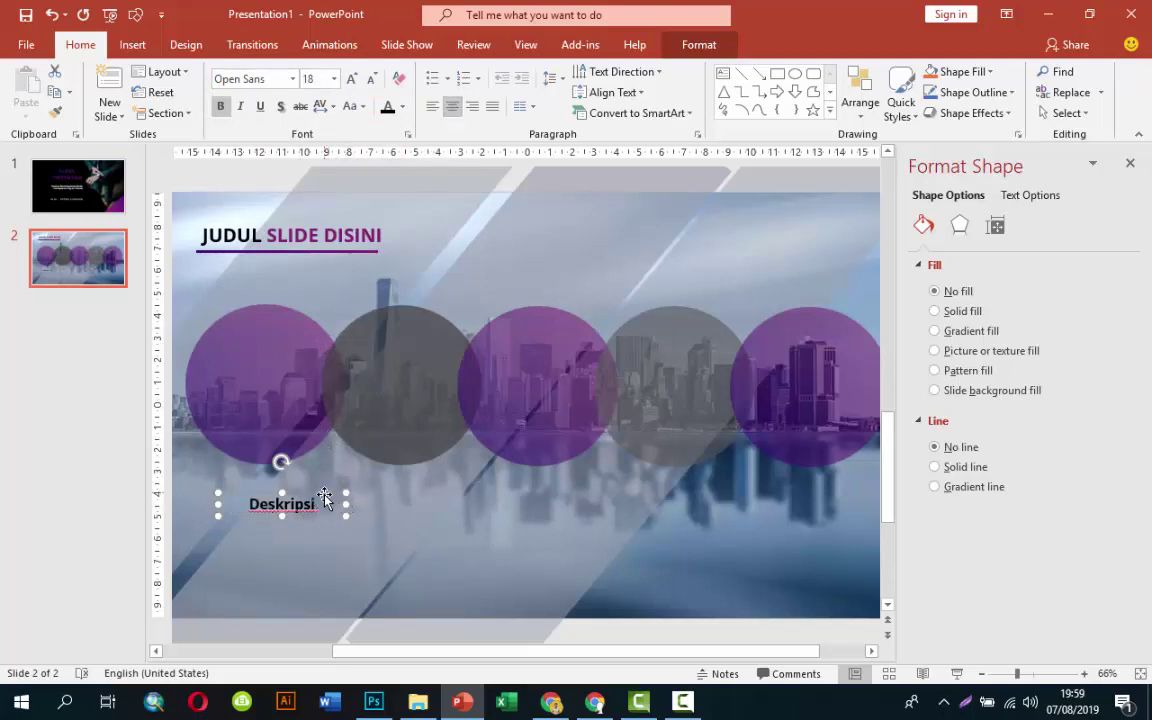
{"action": "left_click_drag", "start_coordinate": [322, 491], "coordinate": [297, 488]}
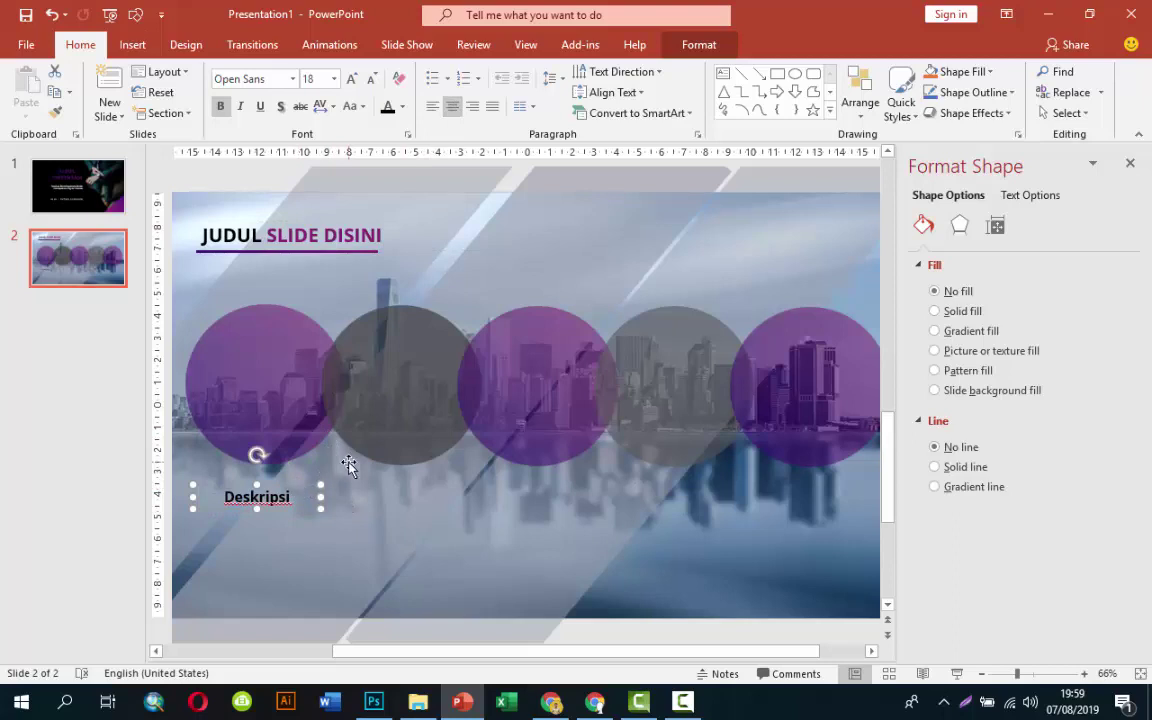
Copy the 'Deskripsi' caption under the remaining circles using a Ctrl-drag and Ctrl+D repeats
{"action": "scroll", "coordinate": [348, 465], "scroll_direction": "down", "scroll_amount": 2, "text": "ctrl"}
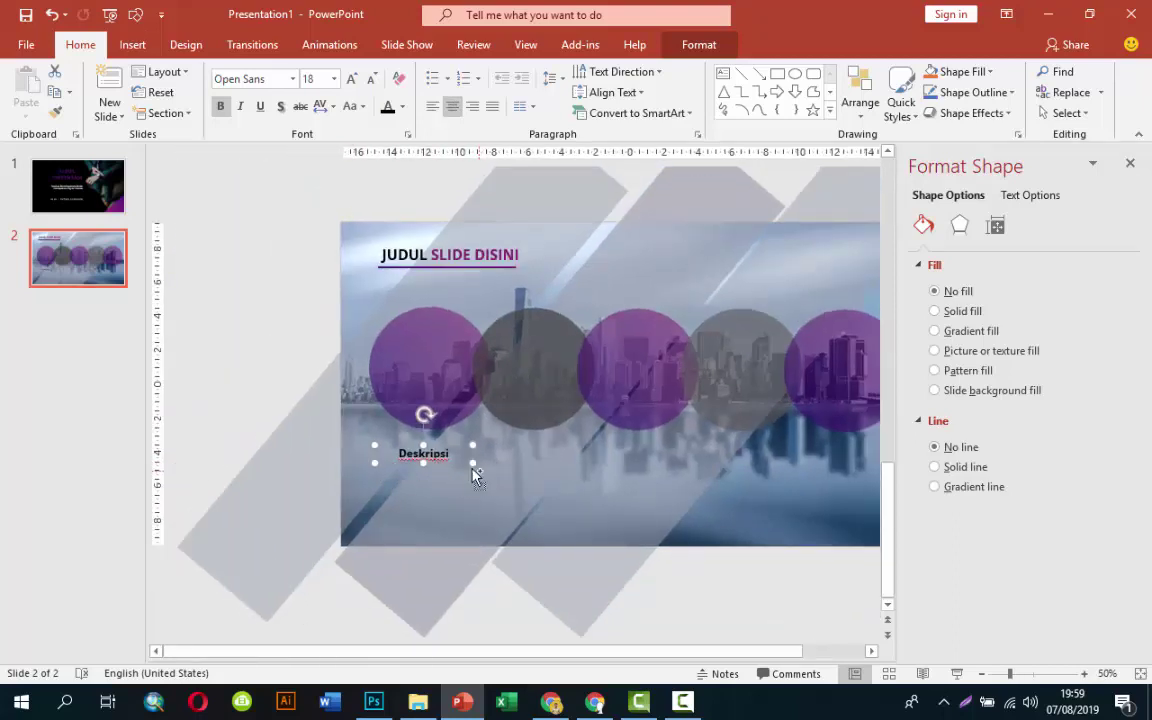
{"action": "left_click_drag", "start_coordinate": [457, 448], "coordinate": [553, 451]}
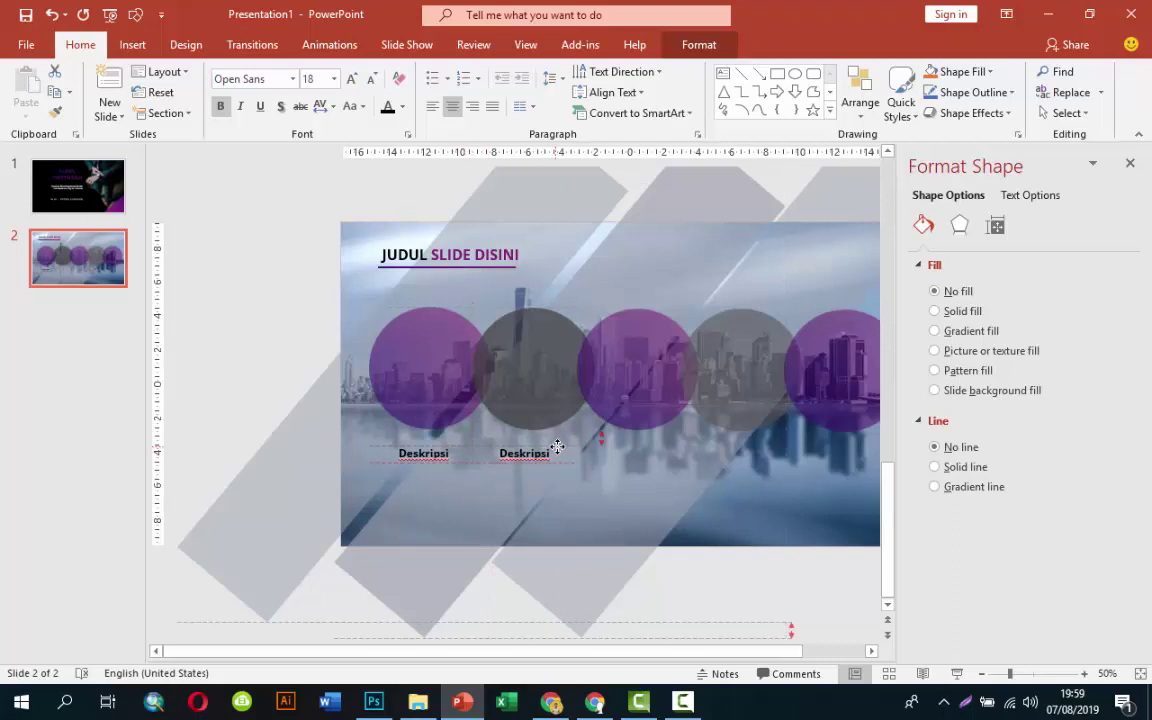
{"action": "key", "text": "ctrl+d"}
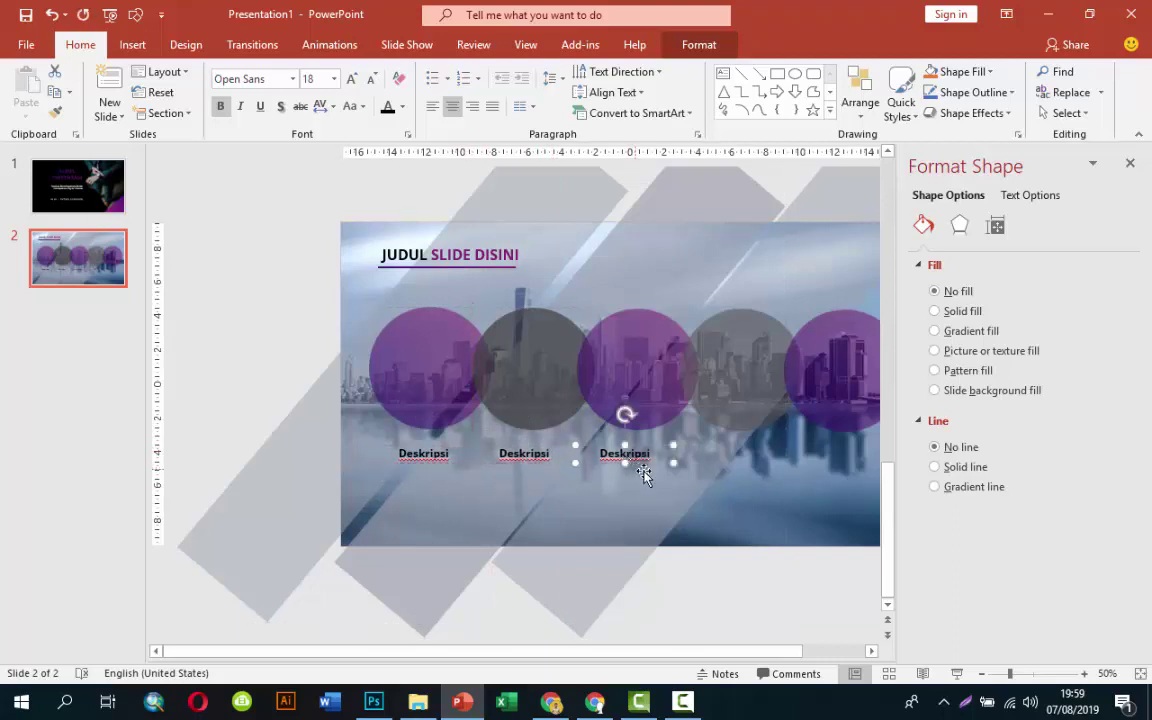
{"action": "key", "text": "ctrl+d"}
{"action": "key", "text": "ctrl+d"}
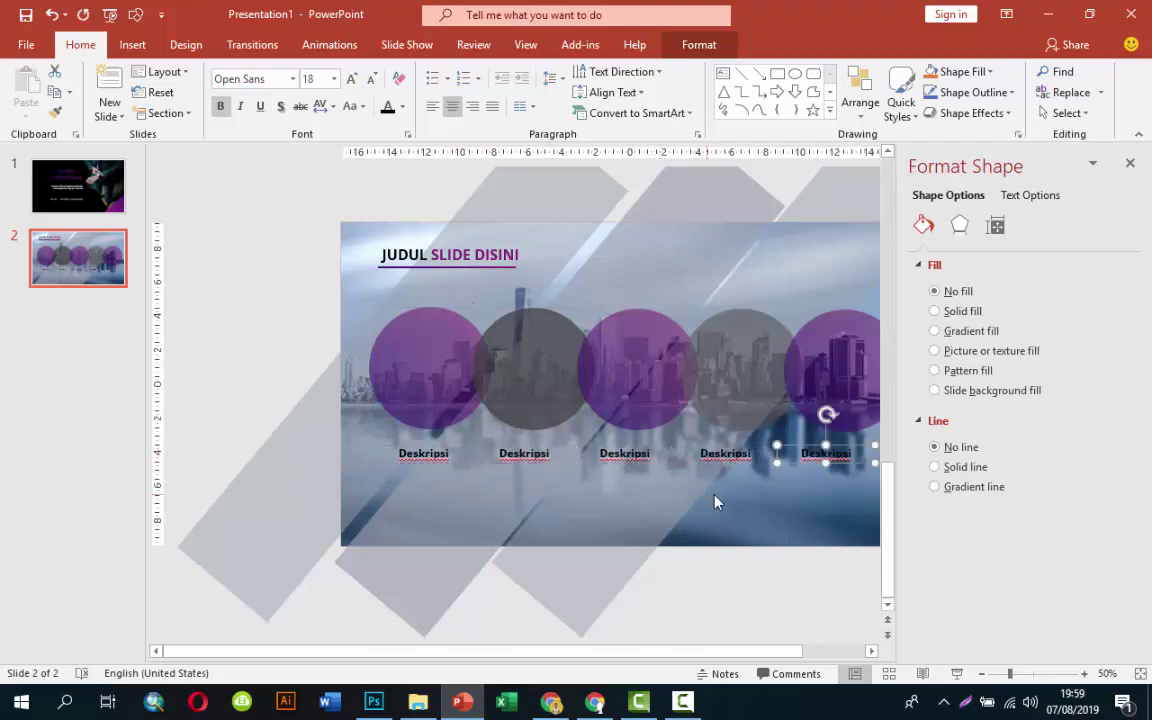
{"action": "left_click", "coordinate": [279, 370]}
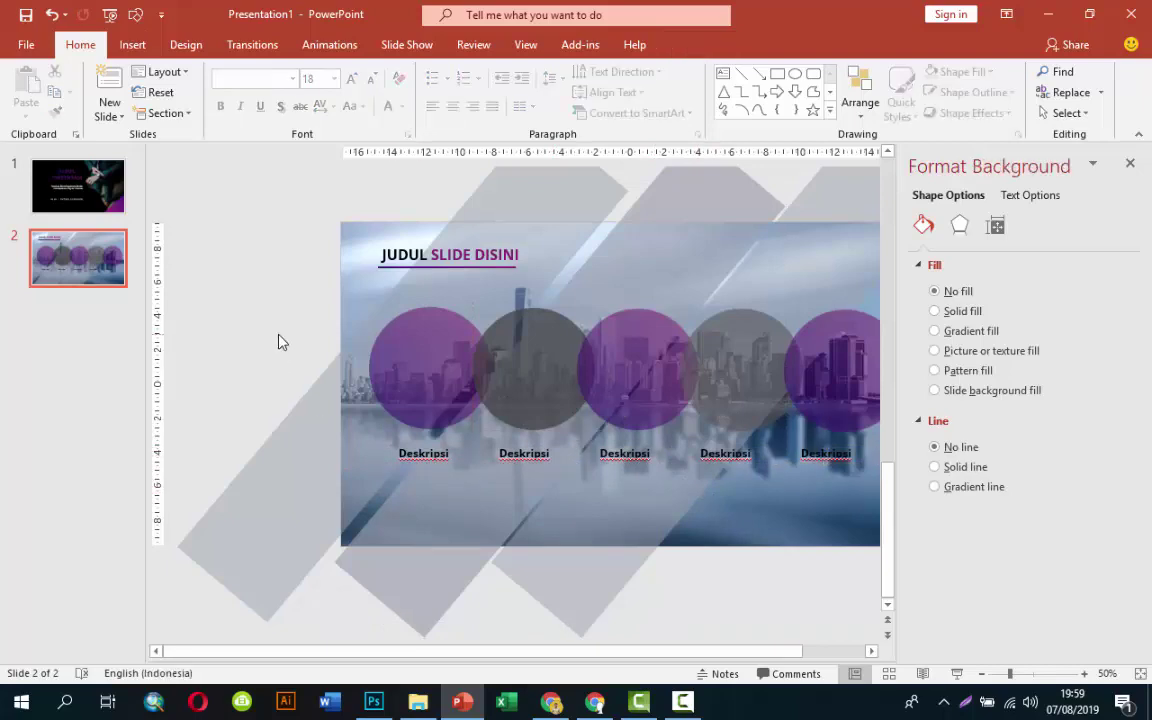
Add a text box left of the circles and generate sample paragraphs in it
{"action": "left_click", "coordinate": [132, 44]}
{"action": "left_click", "coordinate": [732, 95]}
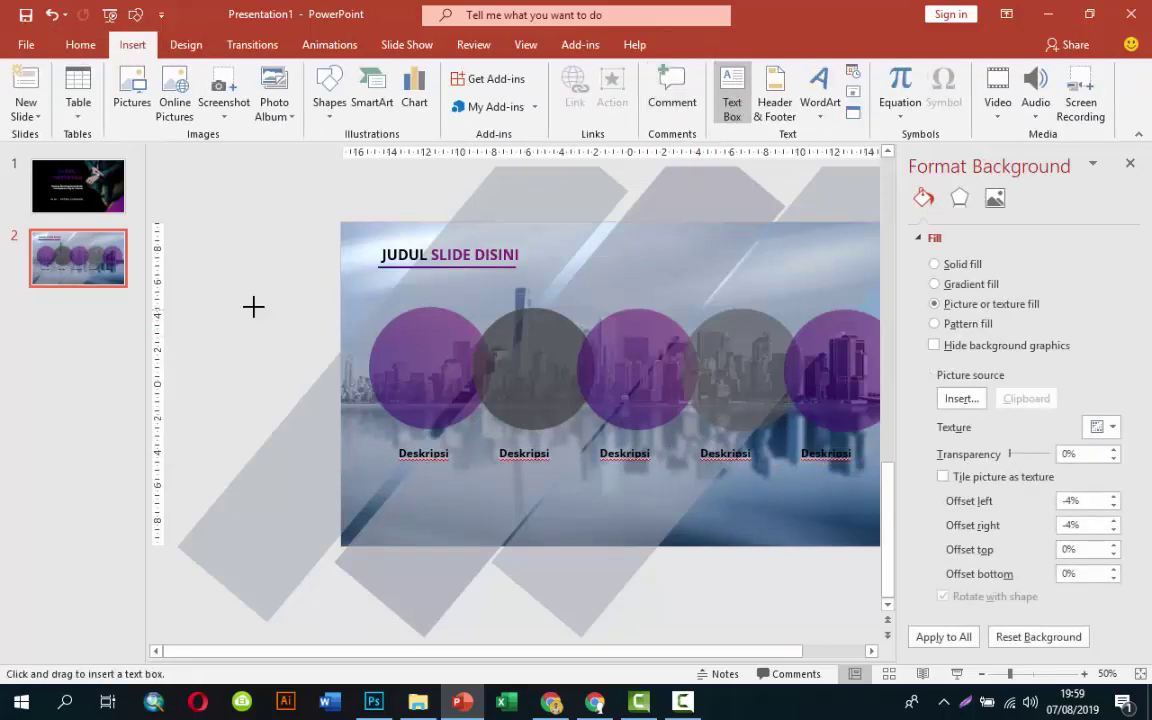
{"action": "left_click_drag", "start_coordinate": [253, 307], "coordinate": [352, 350]}
{"action": "type", "text": "=rand"}
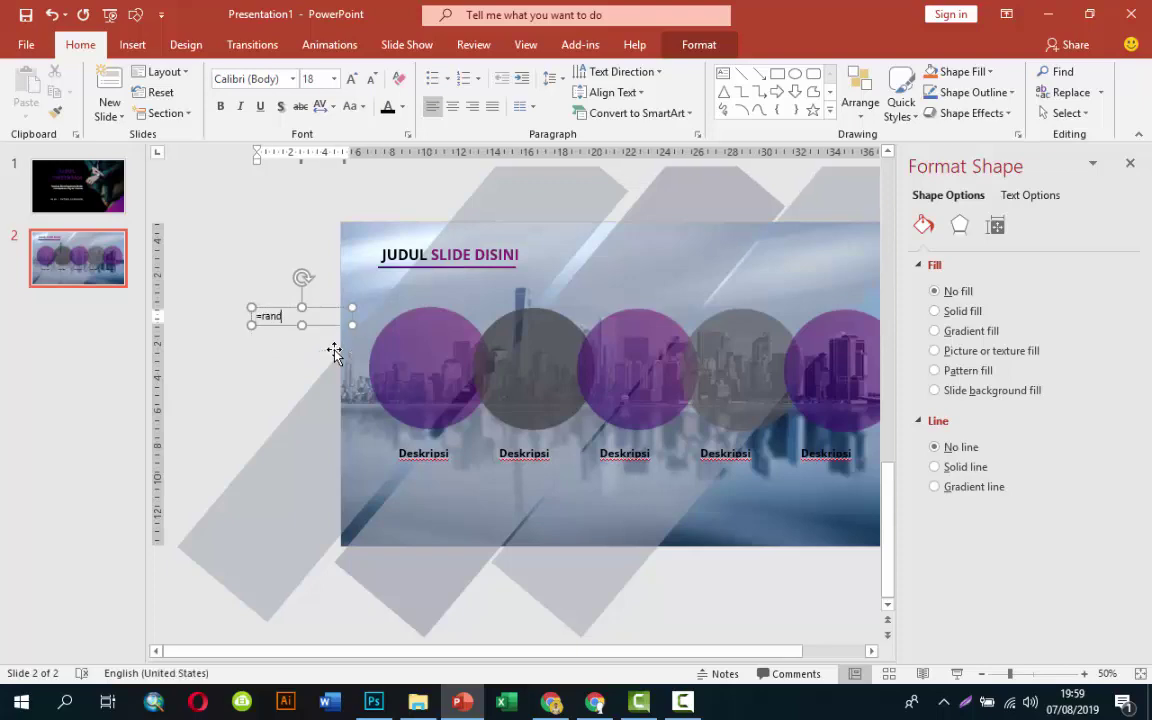
{"action": "type", "text": "()"}
{"action": "key", "text": "Return"}
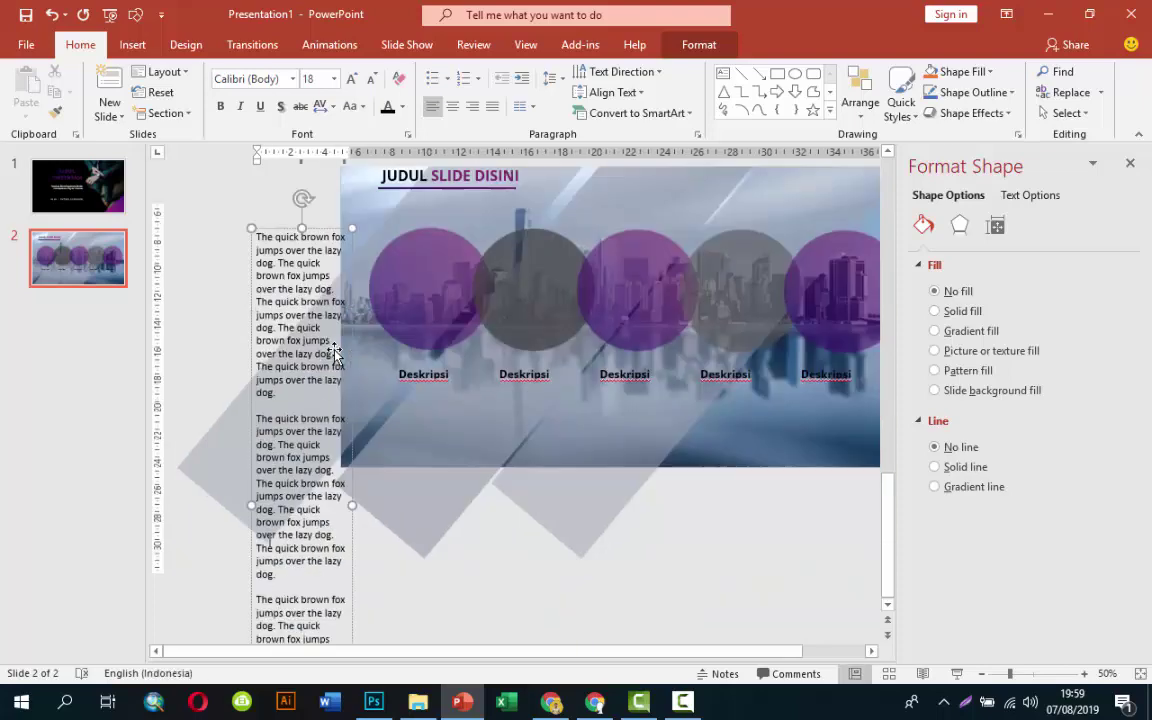
Delete most of the surplus sample text, leaving a short passage
{"action": "scroll", "coordinate": [375, 316], "scroll_direction": "up", "scroll_amount": 1}
{"action": "scroll", "coordinate": [360, 300], "scroll_direction": "up", "scroll_amount": 1}
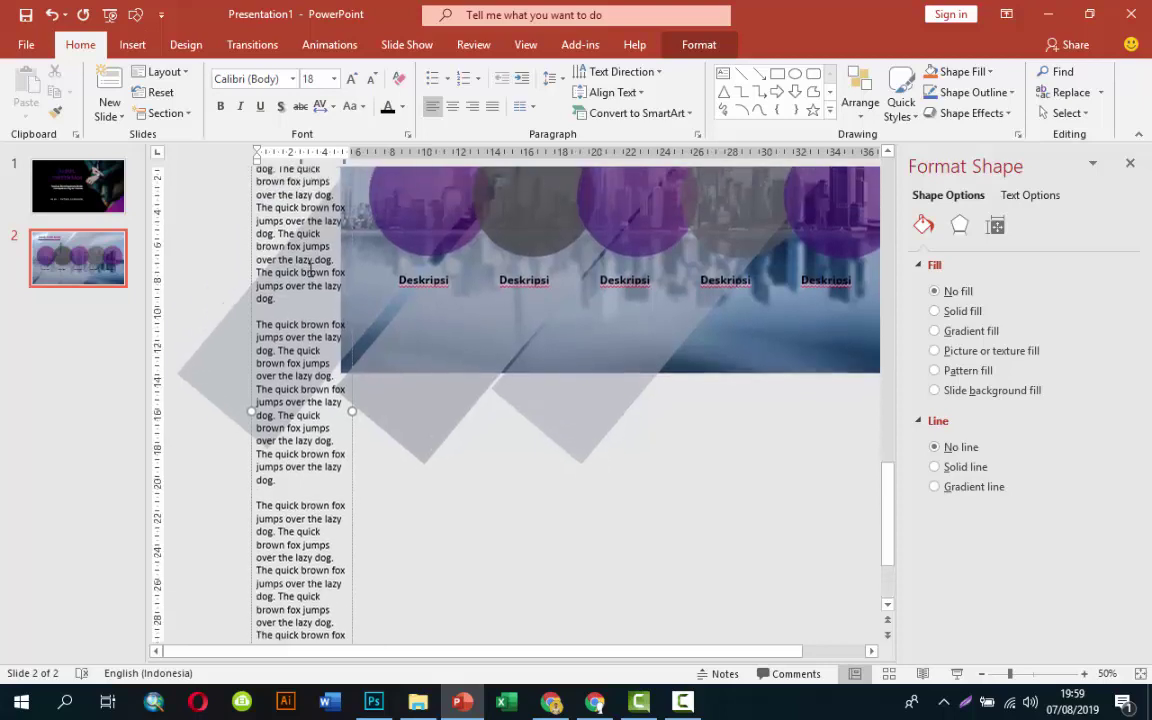
{"action": "scroll", "coordinate": [340, 285], "scroll_direction": "up", "scroll_amount": 1}
{"action": "scroll", "coordinate": [324, 274], "scroll_direction": "up", "scroll_amount": 1}
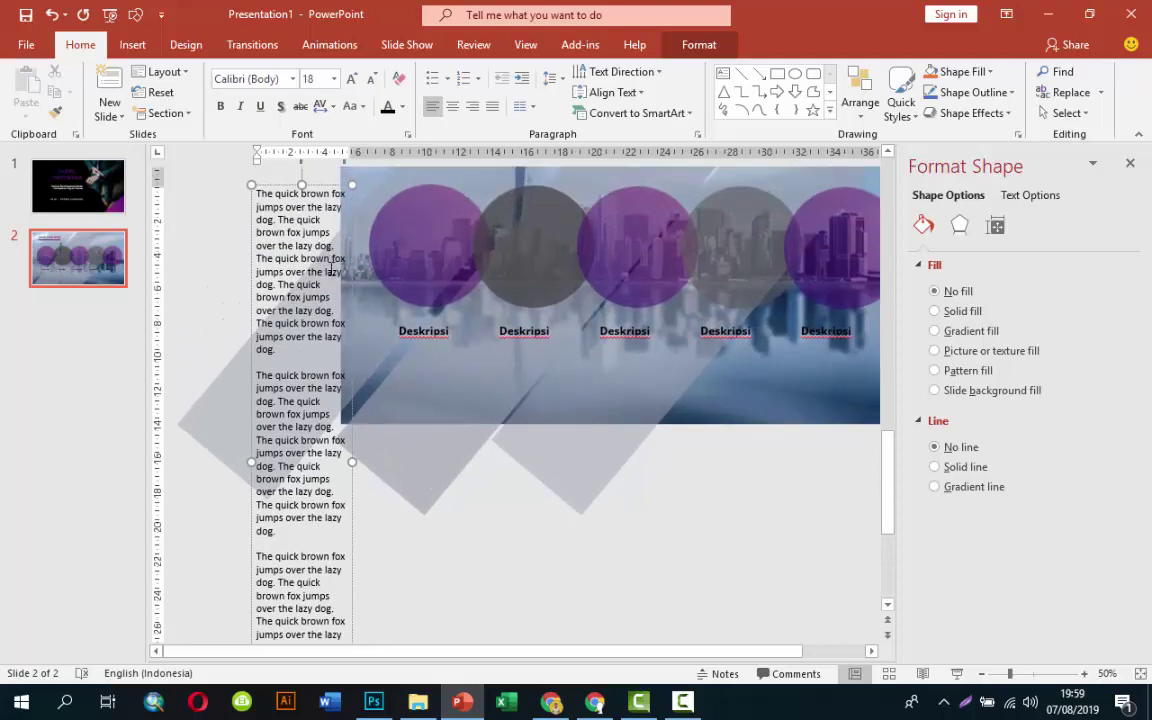
{"action": "left_click_drag", "start_coordinate": [331, 270], "coordinate": [358, 636]}
{"action": "key", "text": "Delete"}
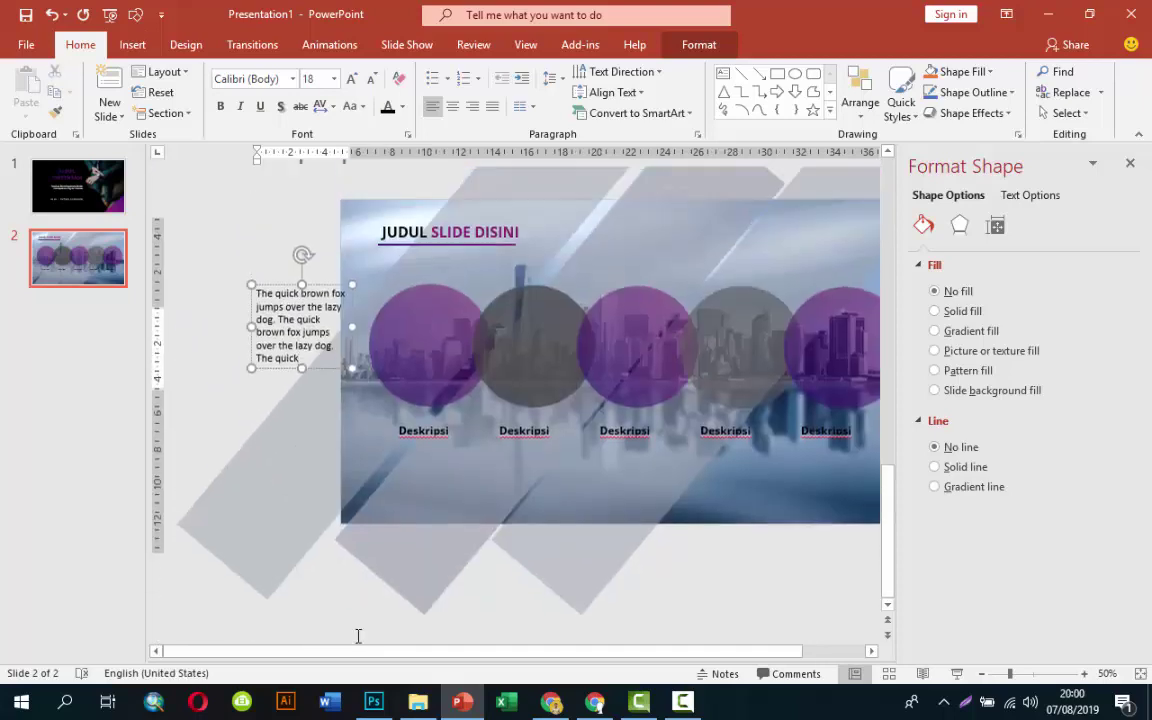
Format the passage as centred, 12 pt, white text
{"action": "left_click", "coordinate": [251, 330]}
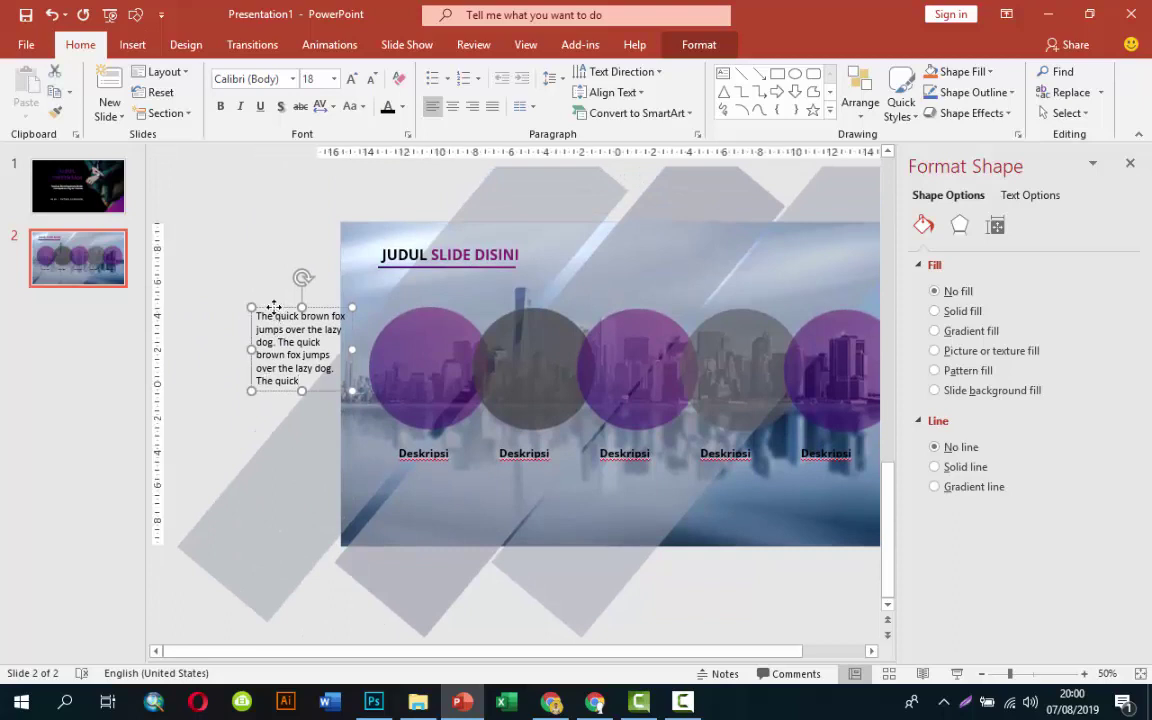
{"action": "left_click", "coordinate": [452, 106]}
{"action": "left_click", "coordinate": [335, 79]}
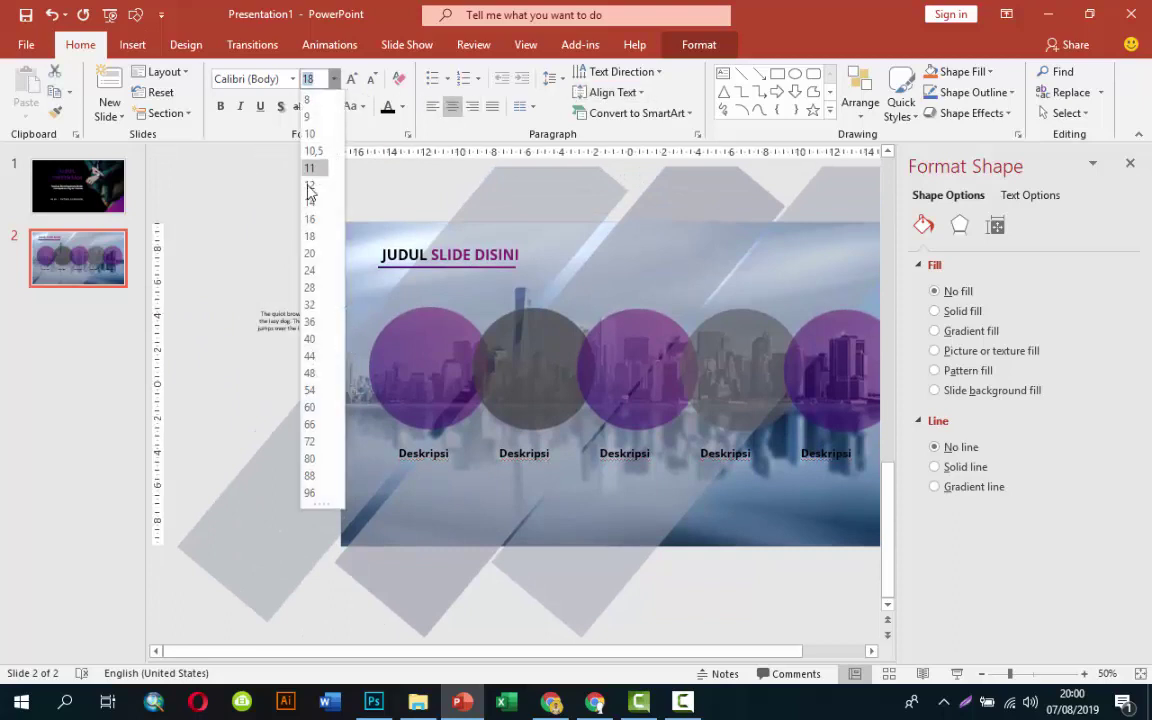
{"action": "left_click", "coordinate": [311, 187]}
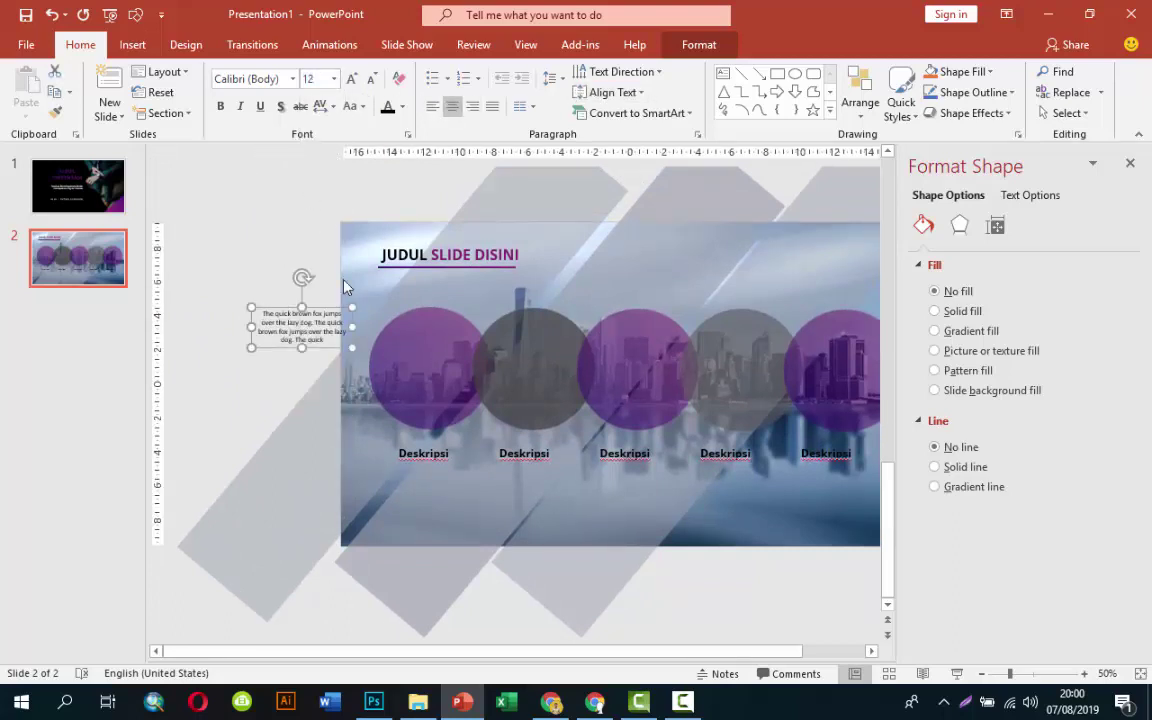
{"action": "left_click", "coordinate": [402, 106]}
{"action": "left_click", "coordinate": [392, 149]}
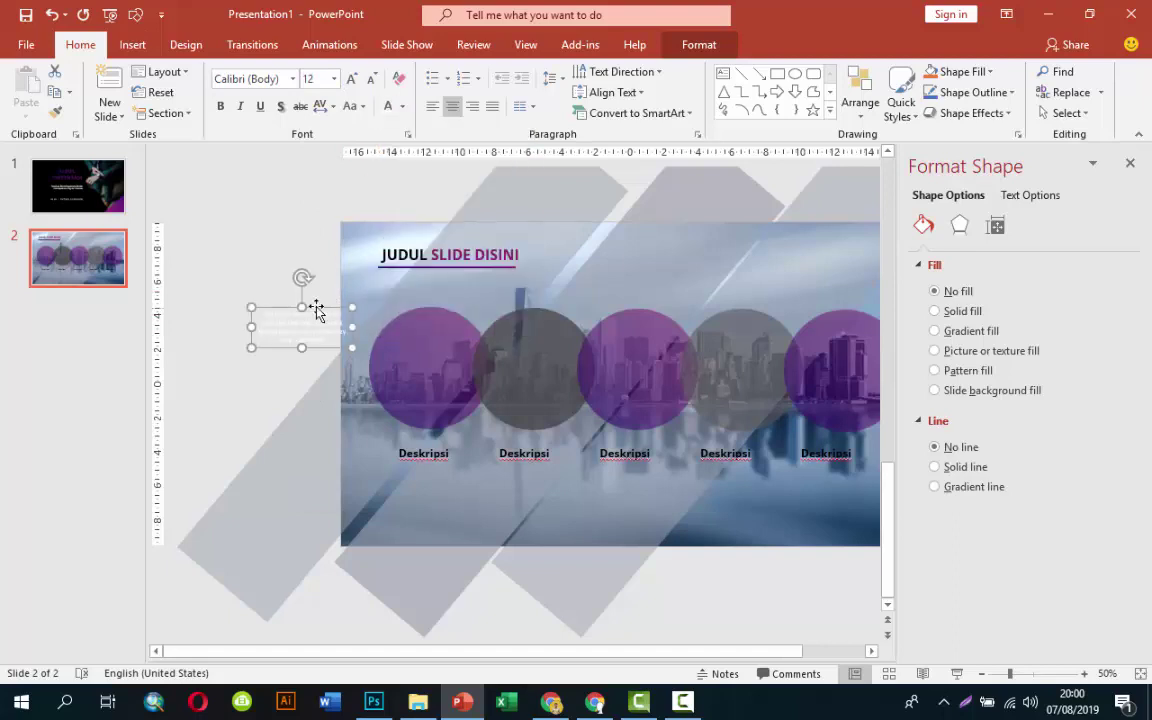
Move the white text box into the centre of the first purple circle
{"action": "left_click_drag", "start_coordinate": [316, 311], "coordinate": [440, 331]}
{"action": "scroll", "coordinate": [440, 331], "scroll_direction": "up", "scroll_amount": 3, "text": "ctrl"}
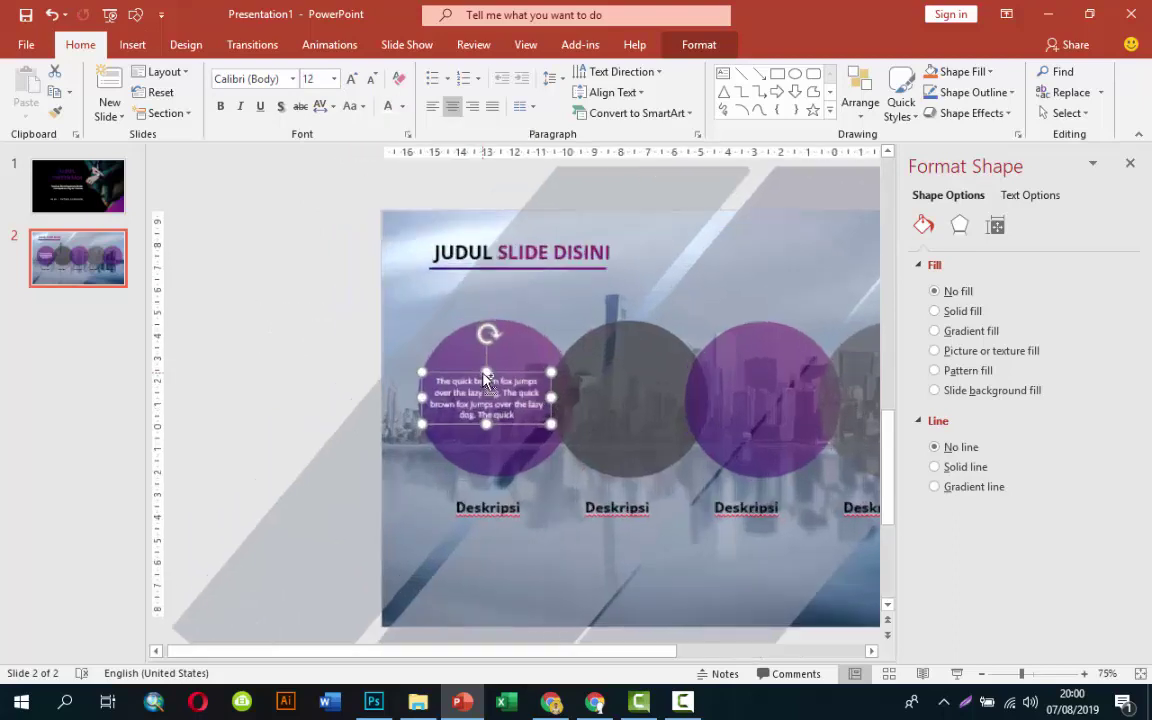
{"action": "scroll", "coordinate": [485, 378], "scroll_direction": "up", "scroll_amount": 2, "text": "ctrl"}
{"action": "left_click_drag", "start_coordinate": [553, 372], "coordinate": [832, 372]}
{"action": "scroll", "coordinate": [789, 458], "scroll_direction": "down", "scroll_amount": 2, "text": "ctrl"}
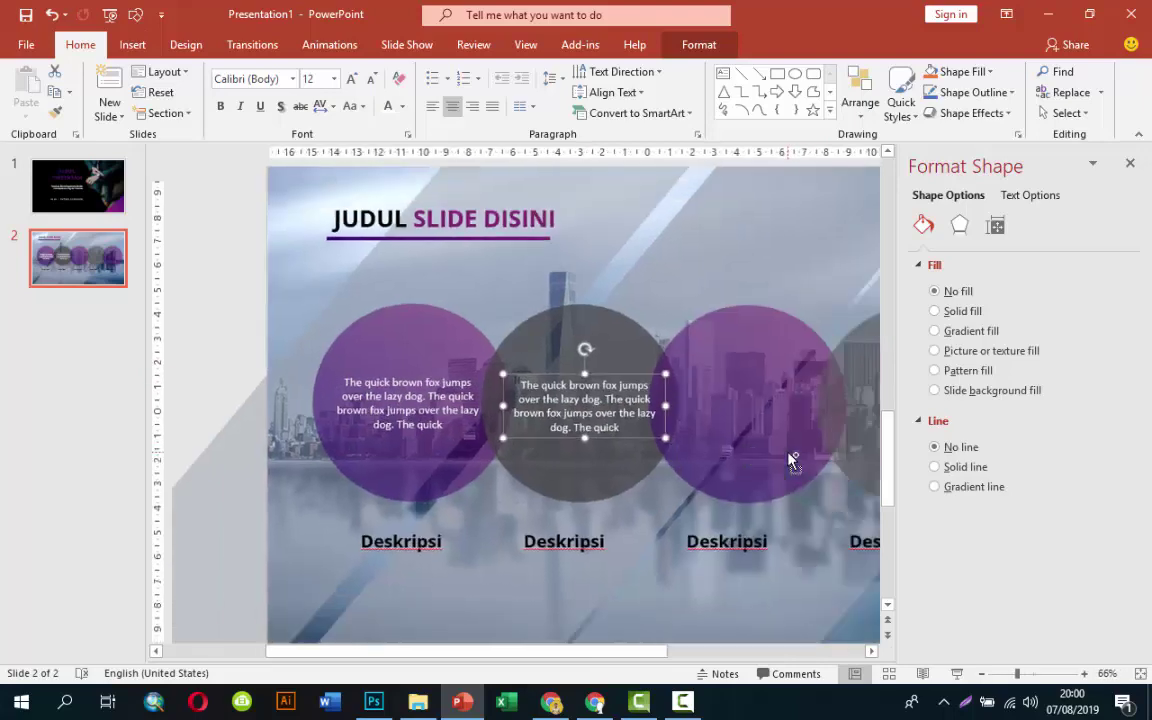
{"action": "scroll", "coordinate": [792, 463], "scroll_direction": "down", "scroll_amount": 2, "text": "ctrl"}
Duplicate the text box onto the following circles with Ctrl+D and centre the second circle's copy
{"action": "key", "text": "ctrl+d"}
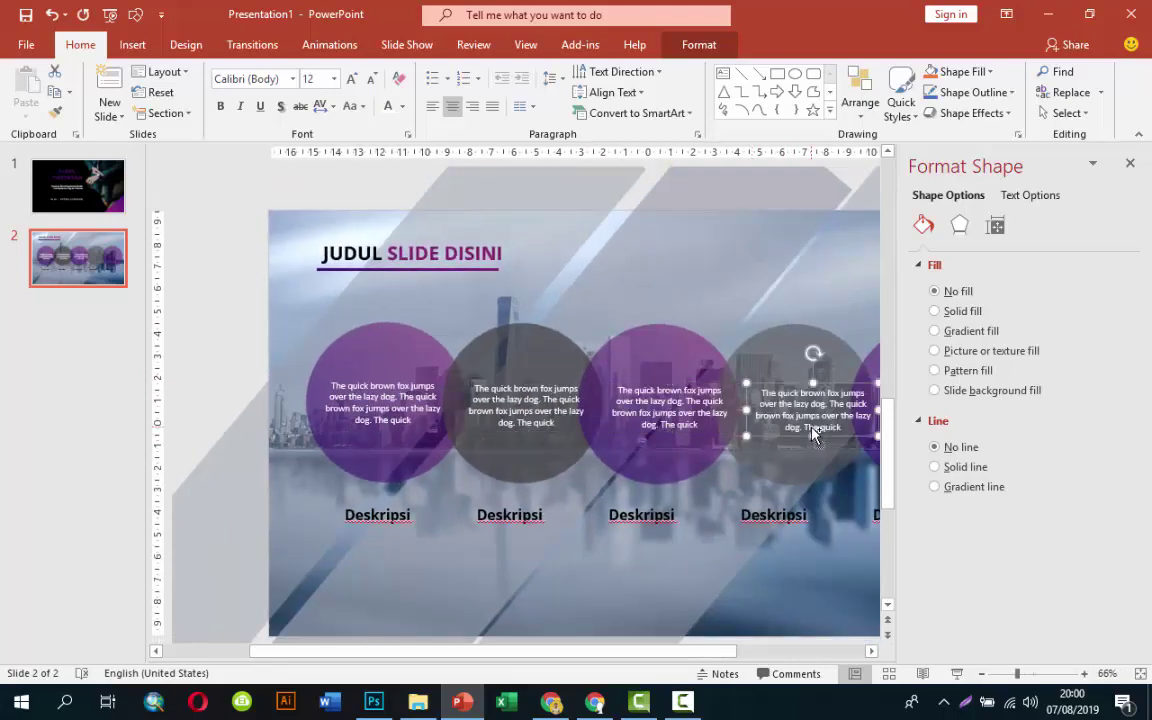
{"action": "key", "text": "ctrl+d"}
{"action": "left_click", "coordinate": [373, 380]}
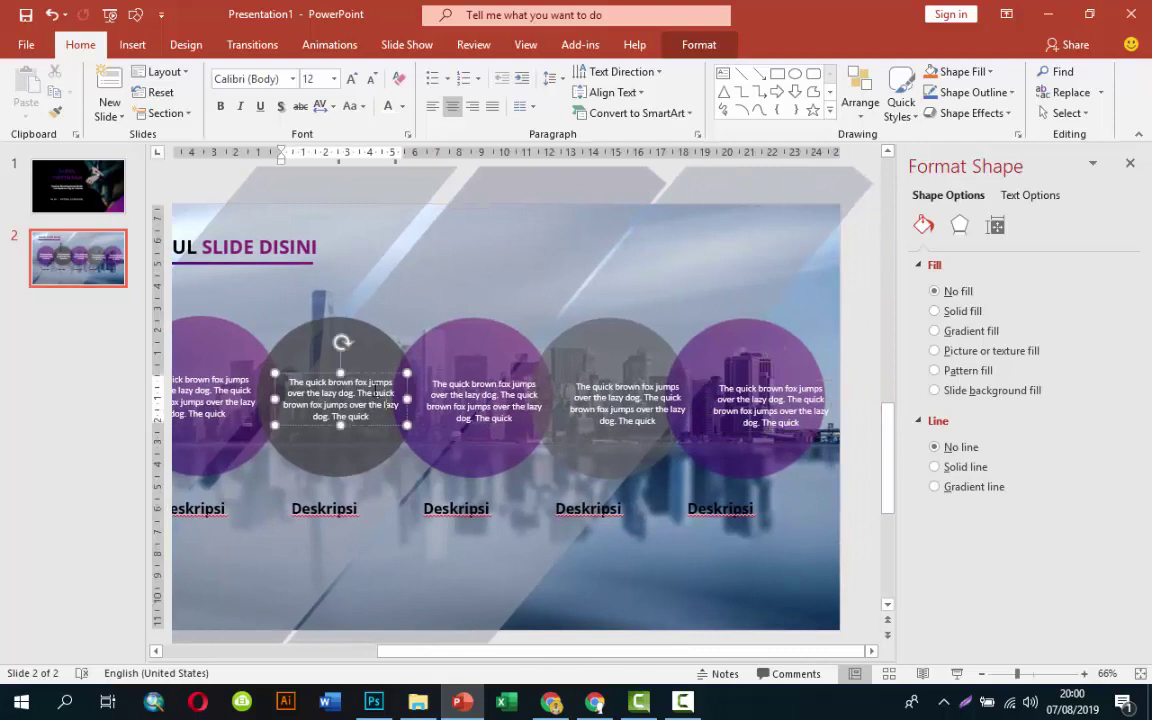
{"action": "left_click_drag", "start_coordinate": [373, 378], "coordinate": [366, 372]}
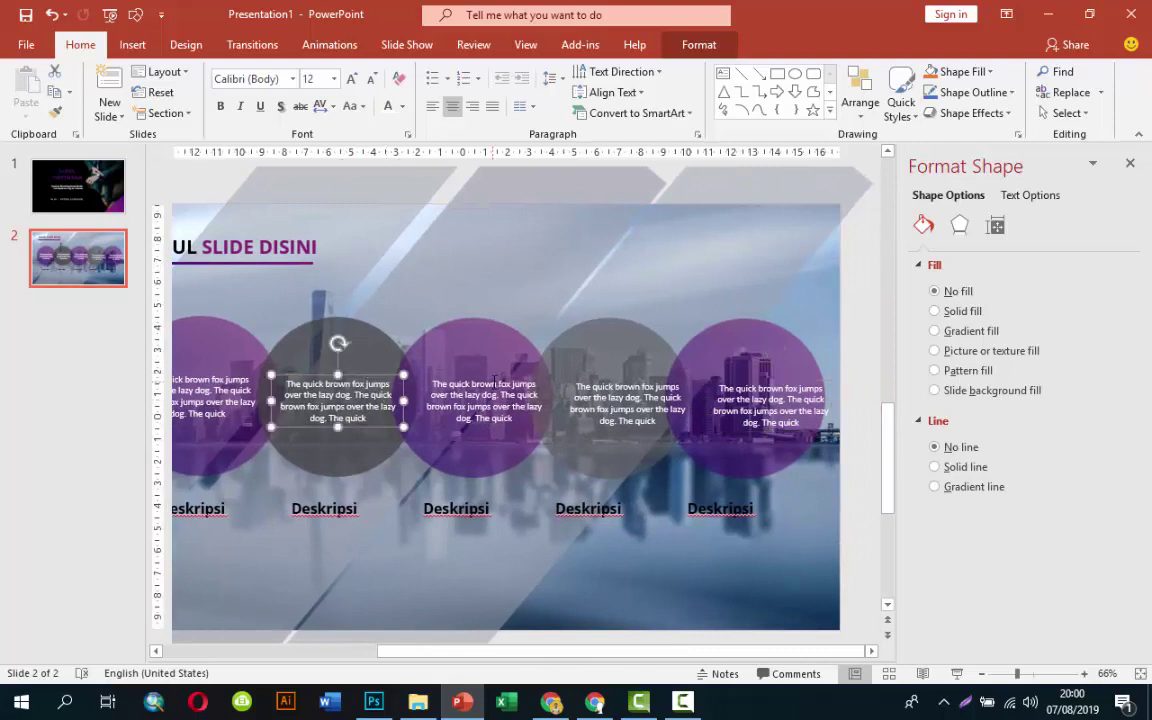
Select all five circle text boxes and align their tops
{"action": "left_click", "coordinate": [452, 365]}
{"action": "left_click", "coordinate": [216, 380]}
{"action": "left_click", "coordinate": [338, 395], "text": "shift"}
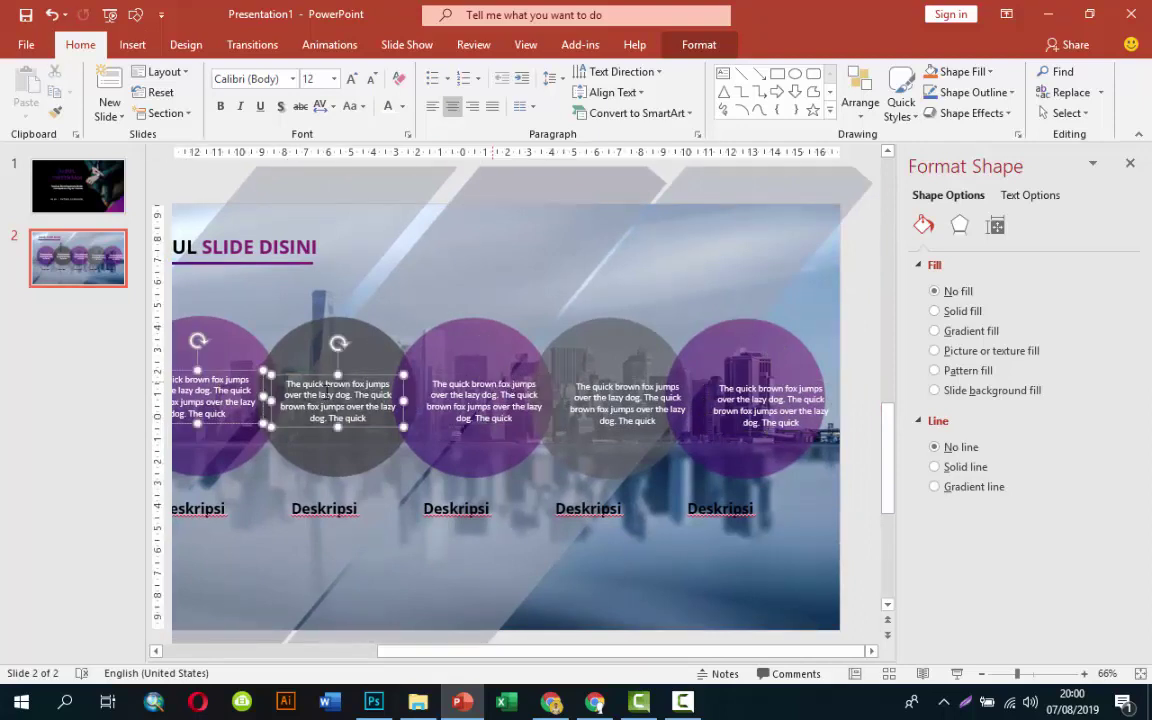
{"action": "left_click", "coordinate": [478, 382], "text": "shift"}
{"action": "left_click", "coordinate": [552, 385], "text": "shift"}
{"action": "left_click", "coordinate": [720, 385], "text": "shift"}
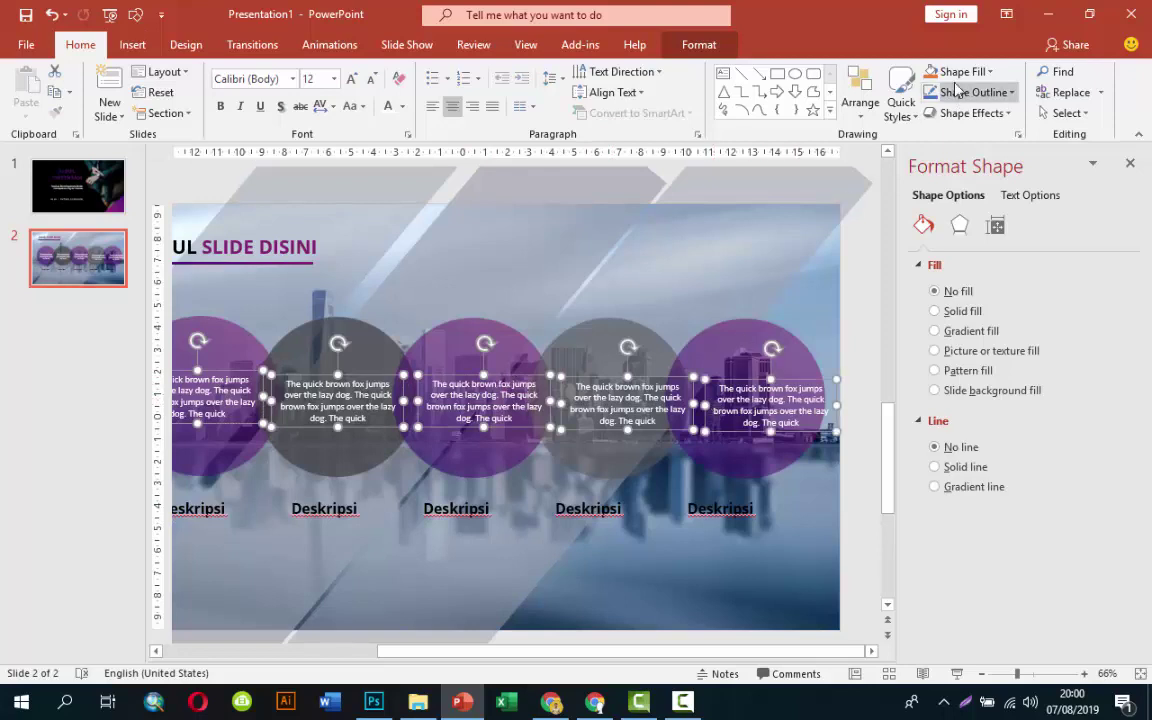
{"action": "left_click", "coordinate": [699, 44]}
{"action": "left_click", "coordinate": [947, 72]}
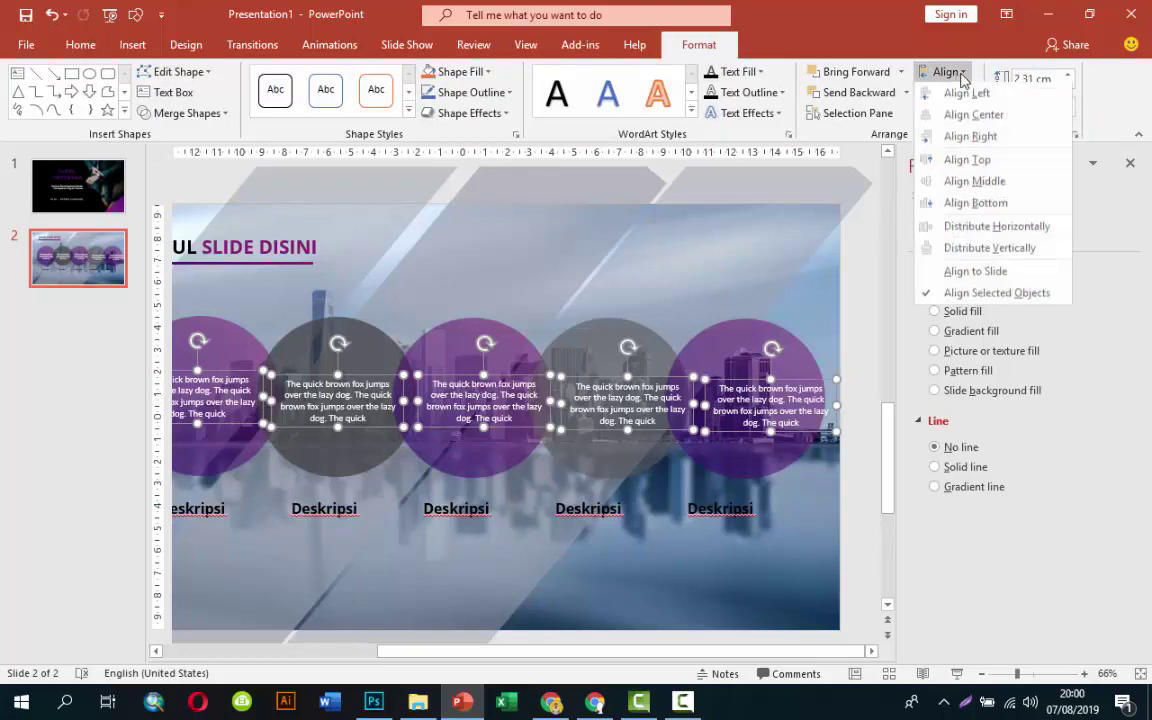
{"action": "left_click", "coordinate": [956, 160]}
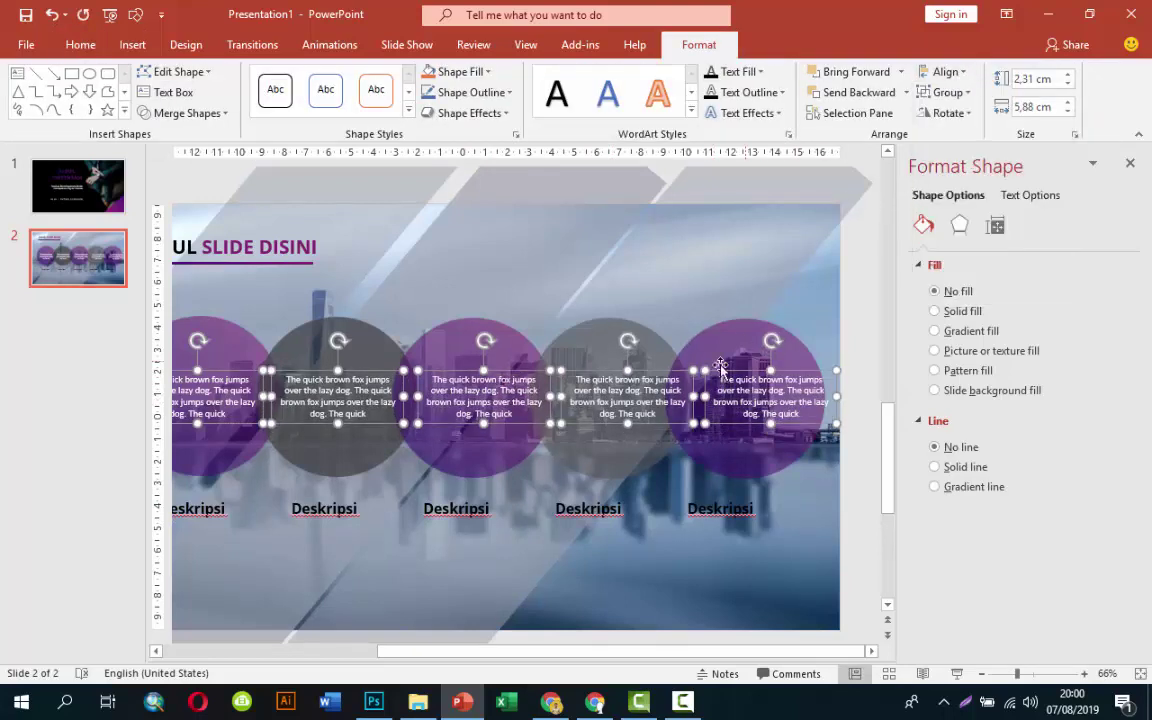
Centre the third, fourth and fifth texts in their circles, then run slide 2 full screen
{"action": "scroll", "coordinate": [443, 346], "scroll_direction": "down", "scroll_amount": 1, "text": "ctrl"}
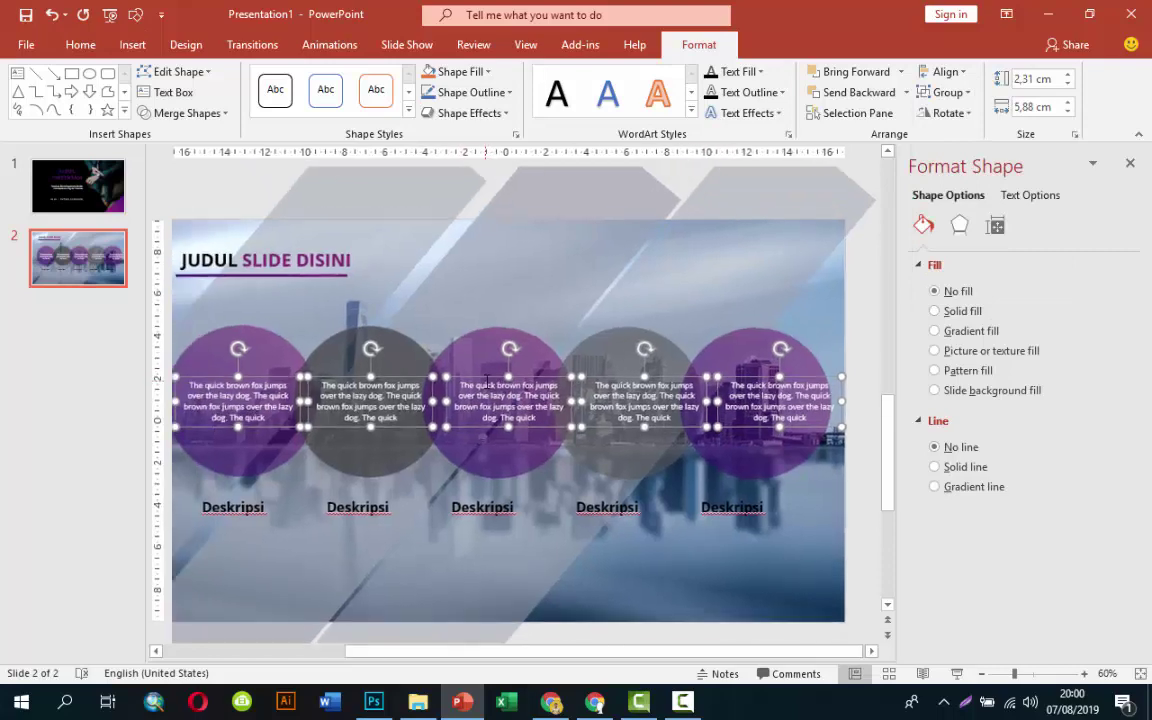
{"action": "left_click", "coordinate": [268, 183]}
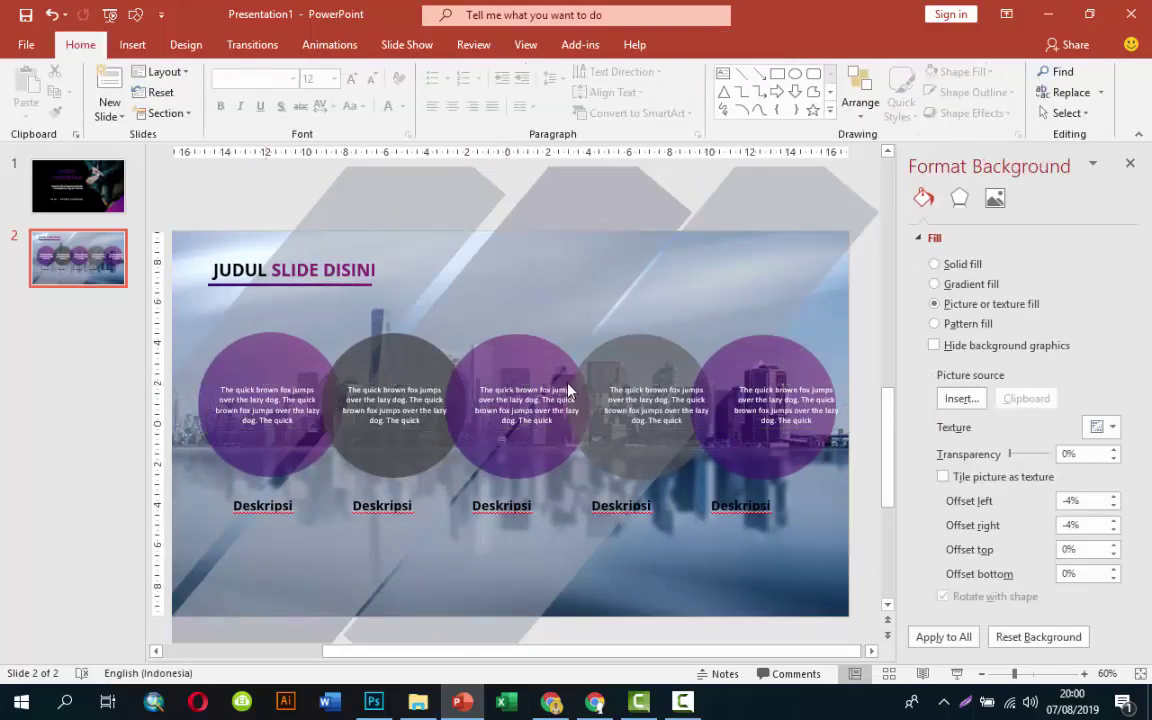
{"action": "left_click", "coordinate": [522, 395]}
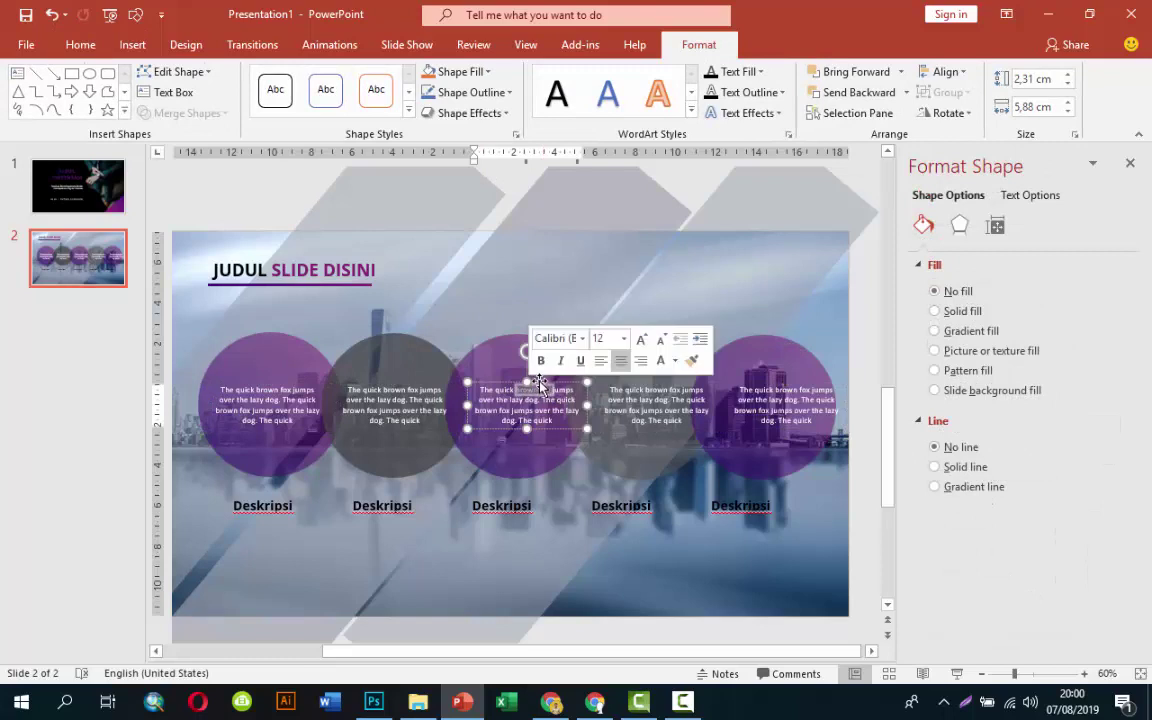
{"action": "left_click_drag", "start_coordinate": [535, 388], "coordinate": [523, 390]}
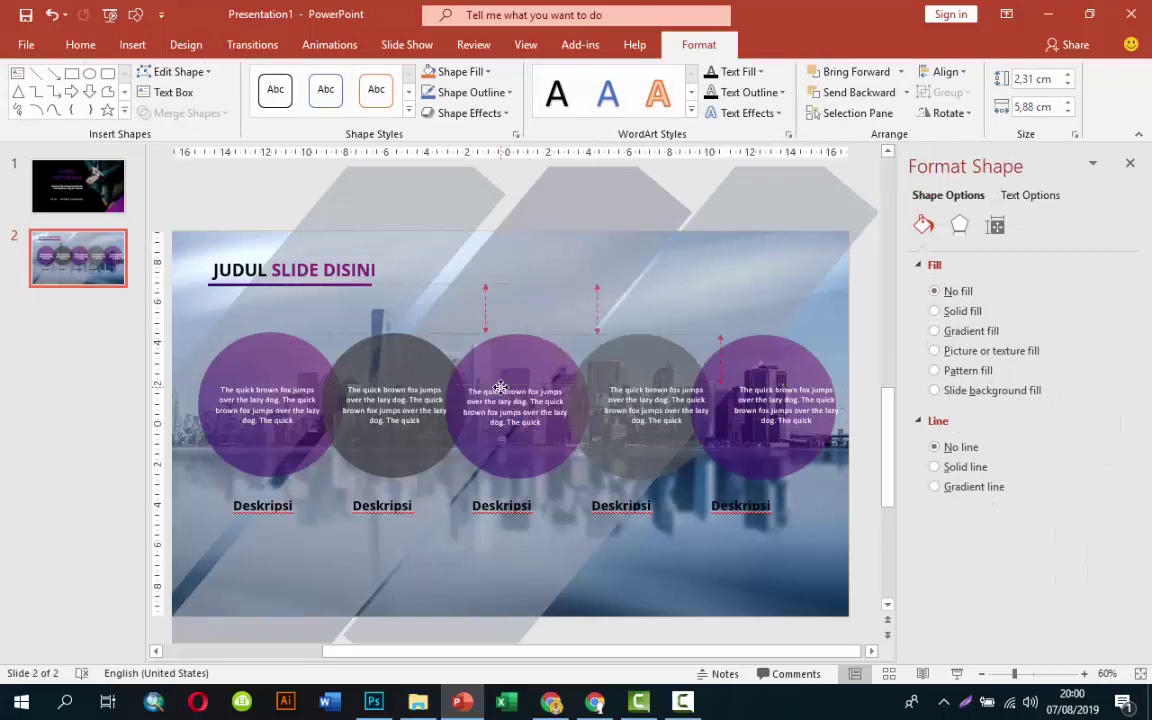
{"action": "left_click", "coordinate": [614, 381]}
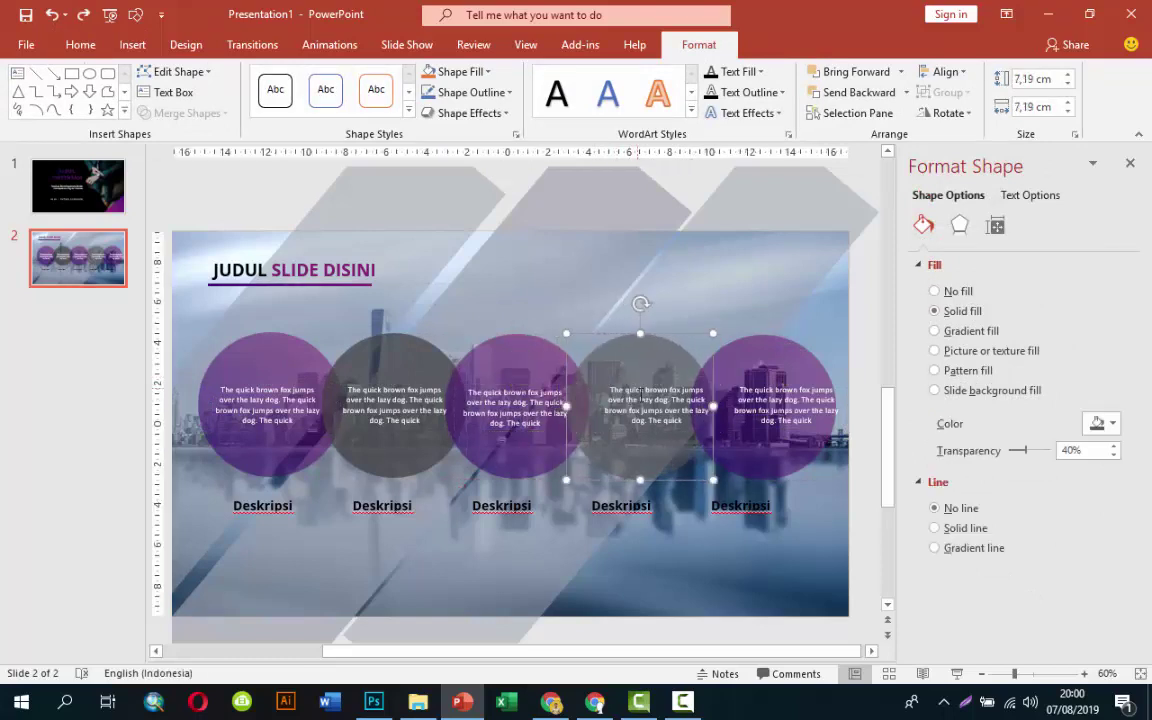
{"action": "left_click", "coordinate": [614, 381]}
{"action": "left_click_drag", "start_coordinate": [628, 382], "coordinate": [617, 383]}
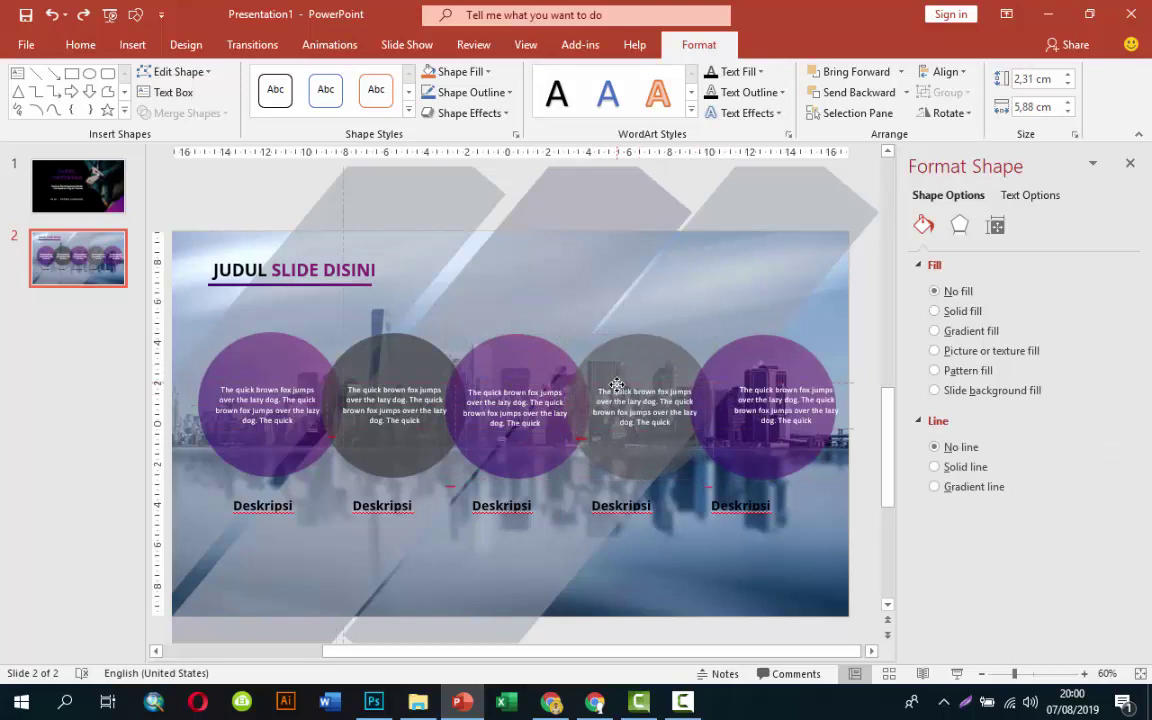
{"action": "left_click", "coordinate": [758, 389]}
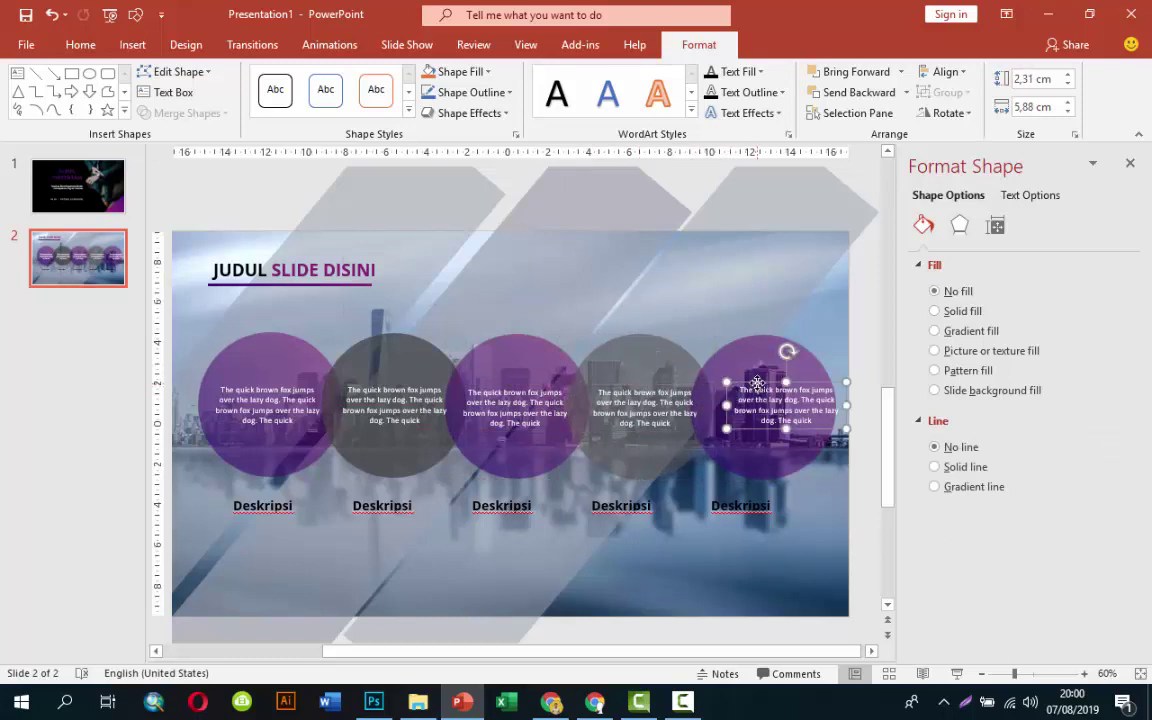
{"action": "left_click_drag", "start_coordinate": [758, 382], "coordinate": [736, 387]}
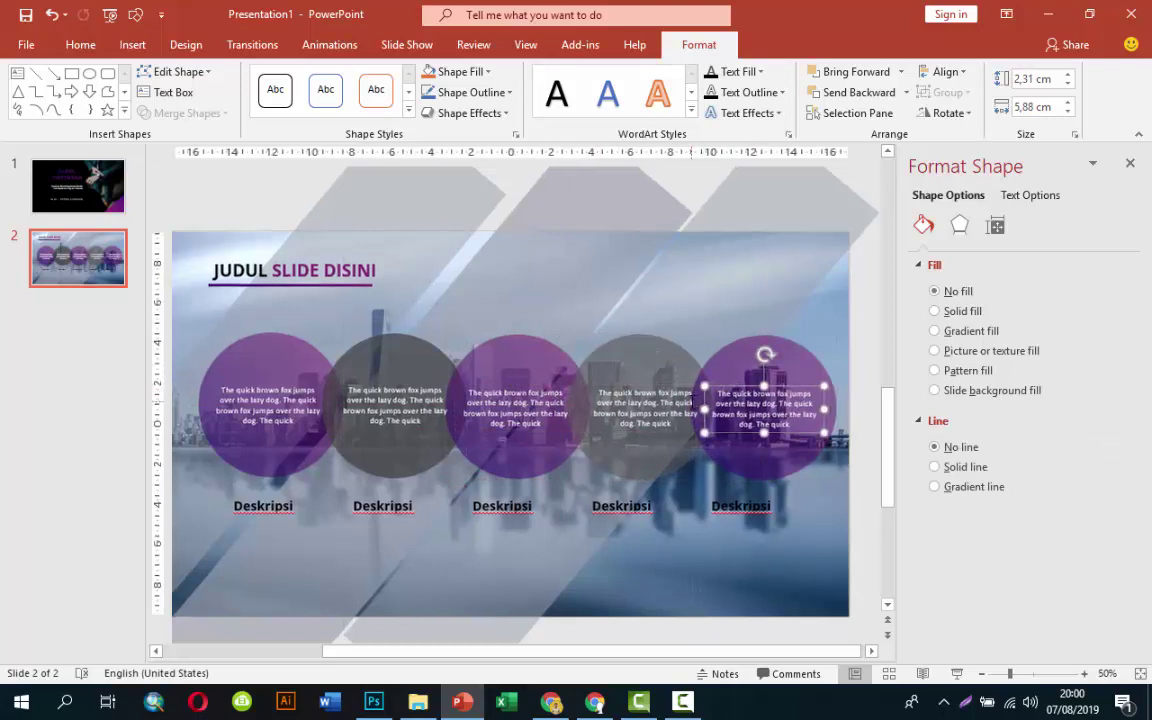
{"action": "left_click", "coordinate": [345, 222]}
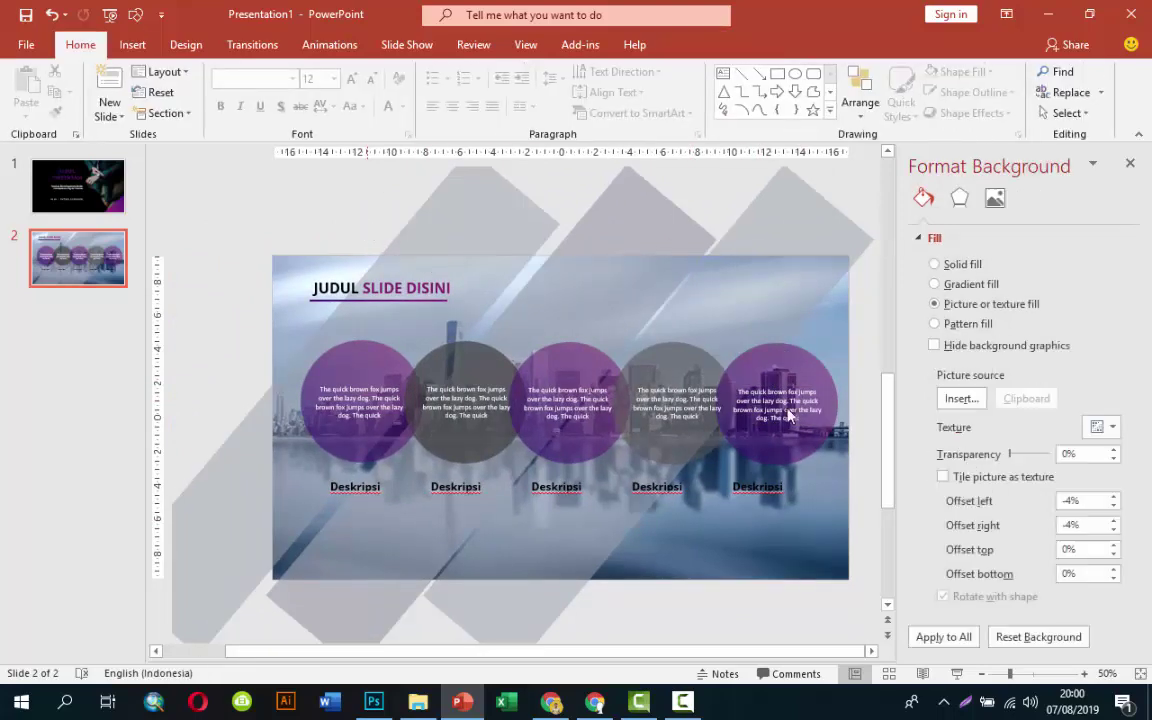
{"action": "left_click", "coordinate": [957, 673]}
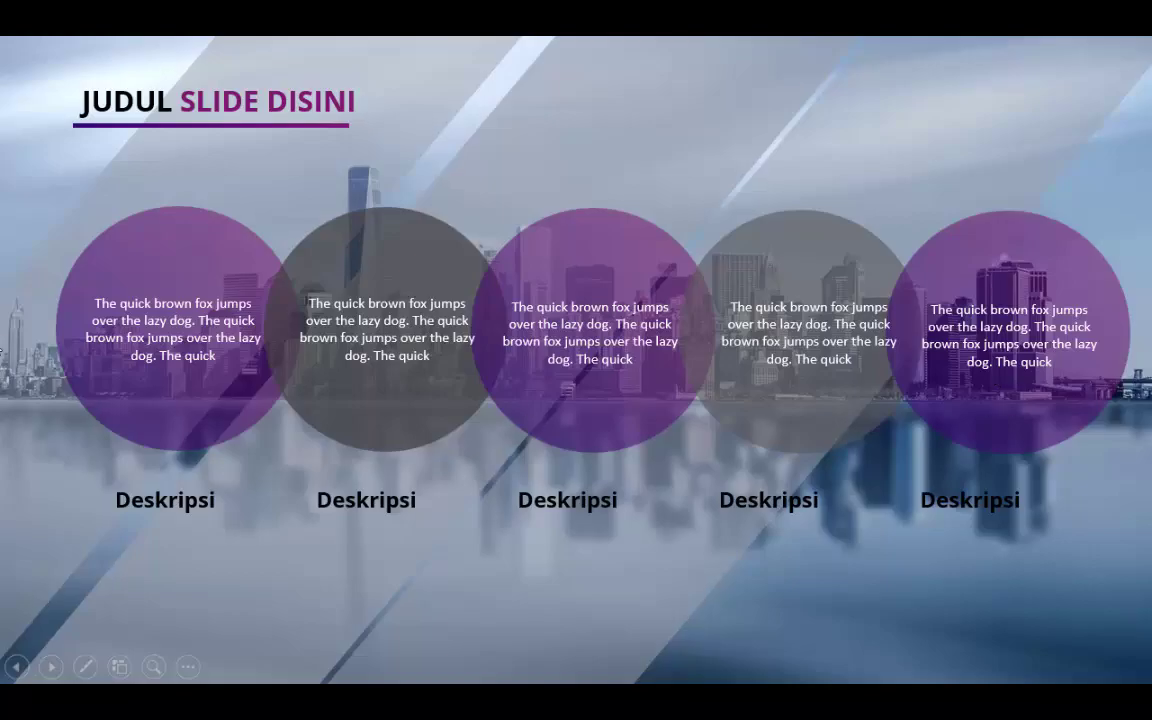
Exit the full-screen slide show so slide 2 is back in Normal editing view
{"action": "key", "text": "Escape"}
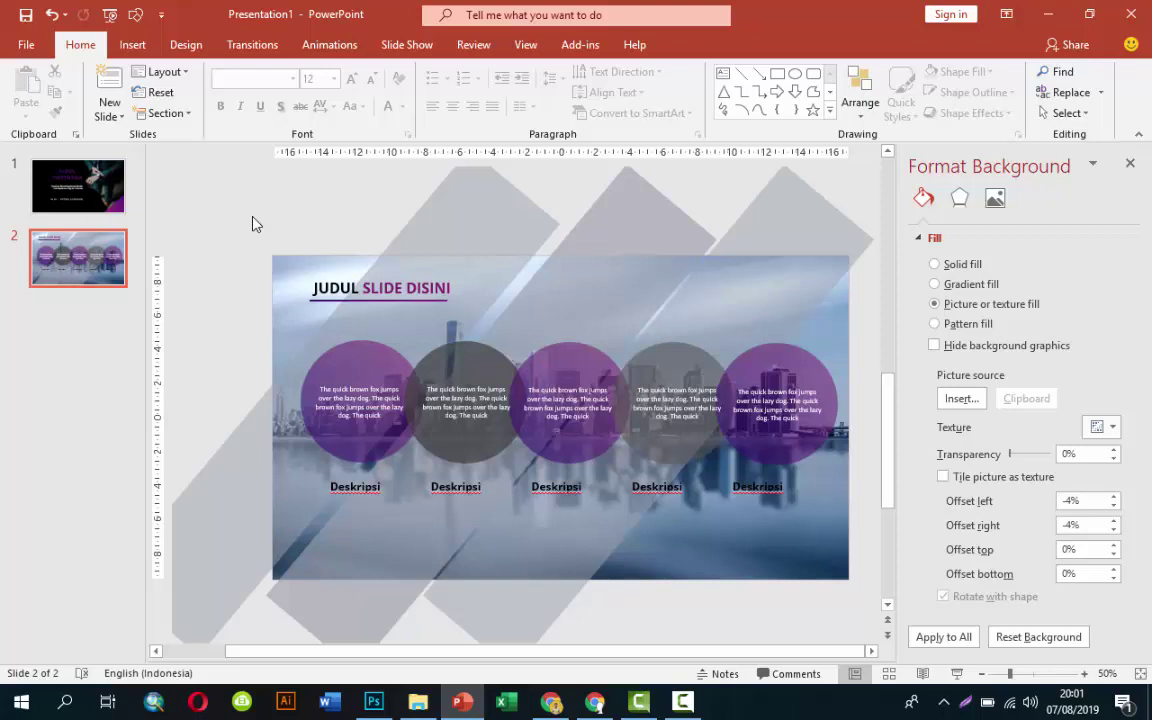
Add a new slide 3 after slide 2 and delete its title and content placeholders
{"action": "right_click", "coordinate": [104, 308]}
{"action": "left_click", "coordinate": [125, 364]}
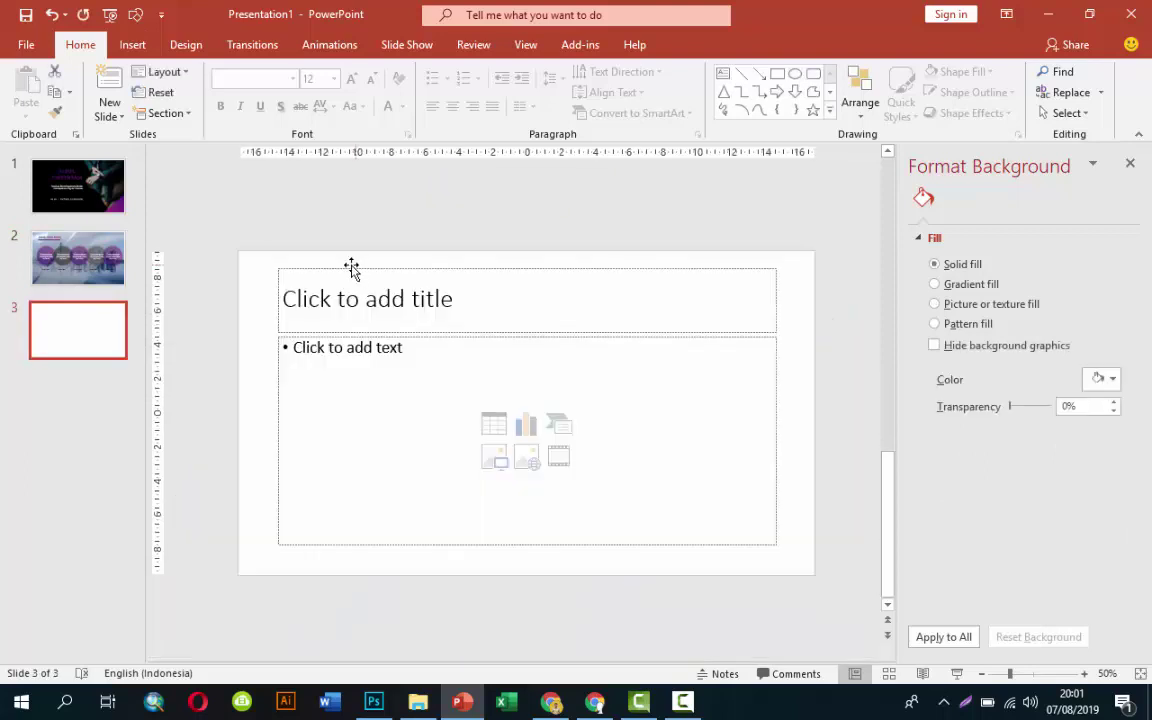
{"action": "left_click", "coordinate": [354, 267]}
{"action": "key", "text": "Delete"}
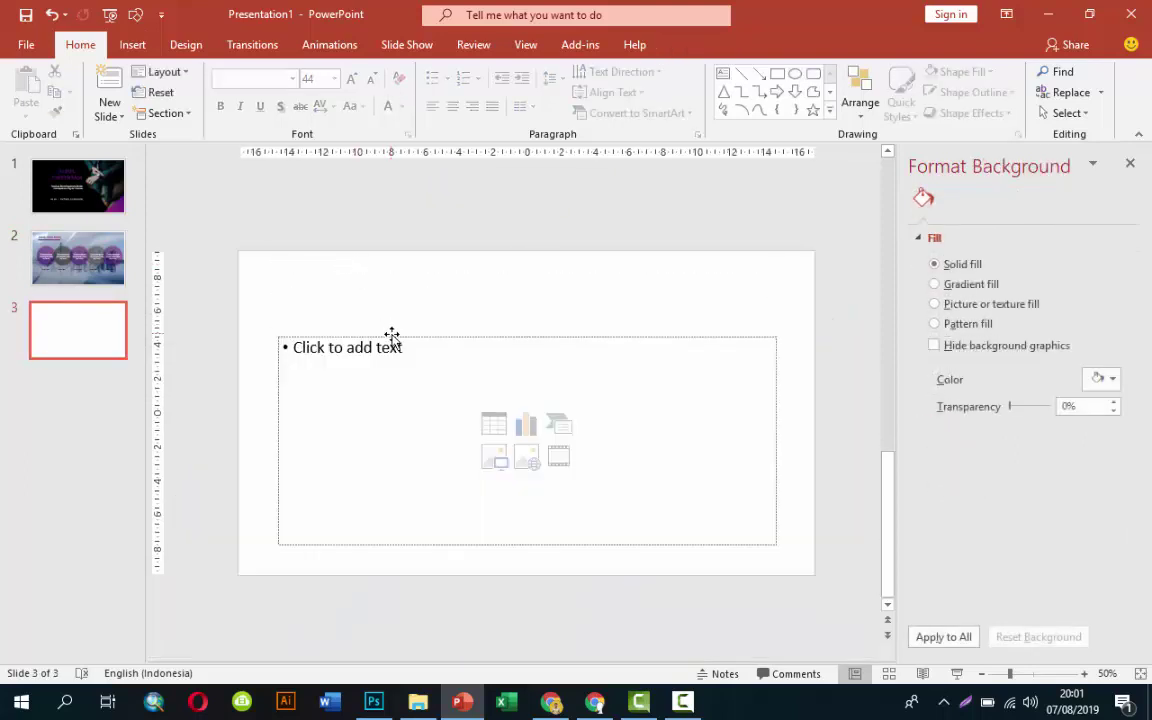
{"action": "left_click", "coordinate": [391, 336]}
{"action": "key", "text": "Delete"}
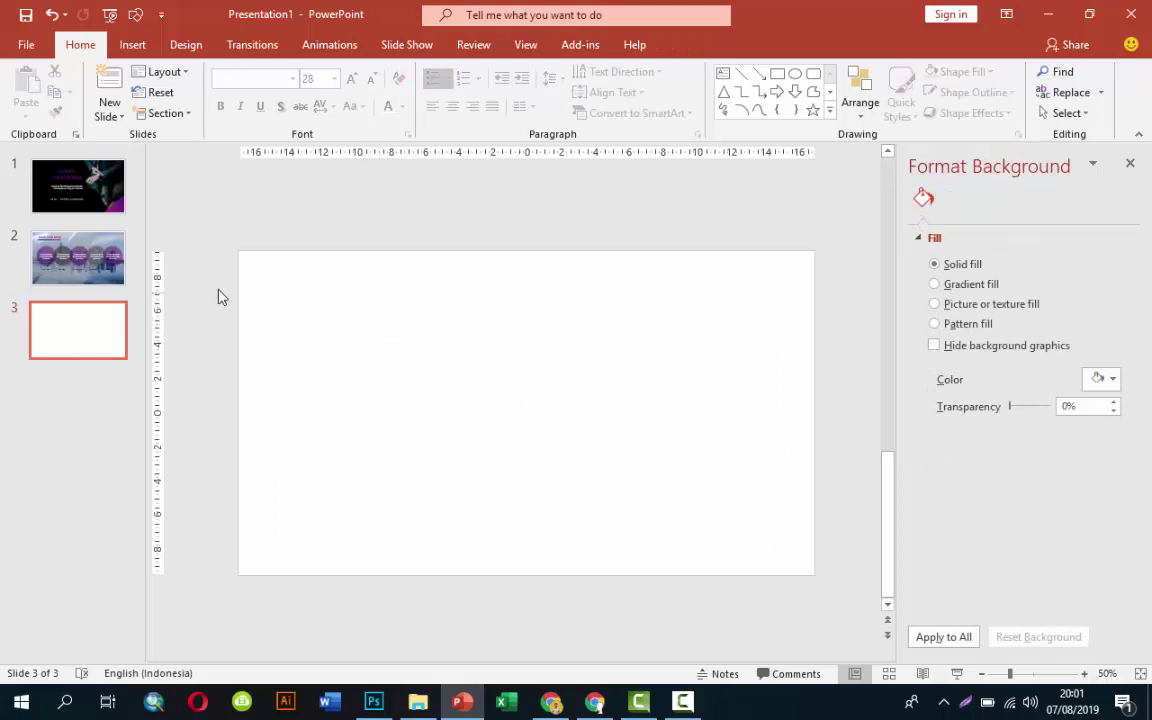
{"action": "left_click", "coordinate": [132, 47]}
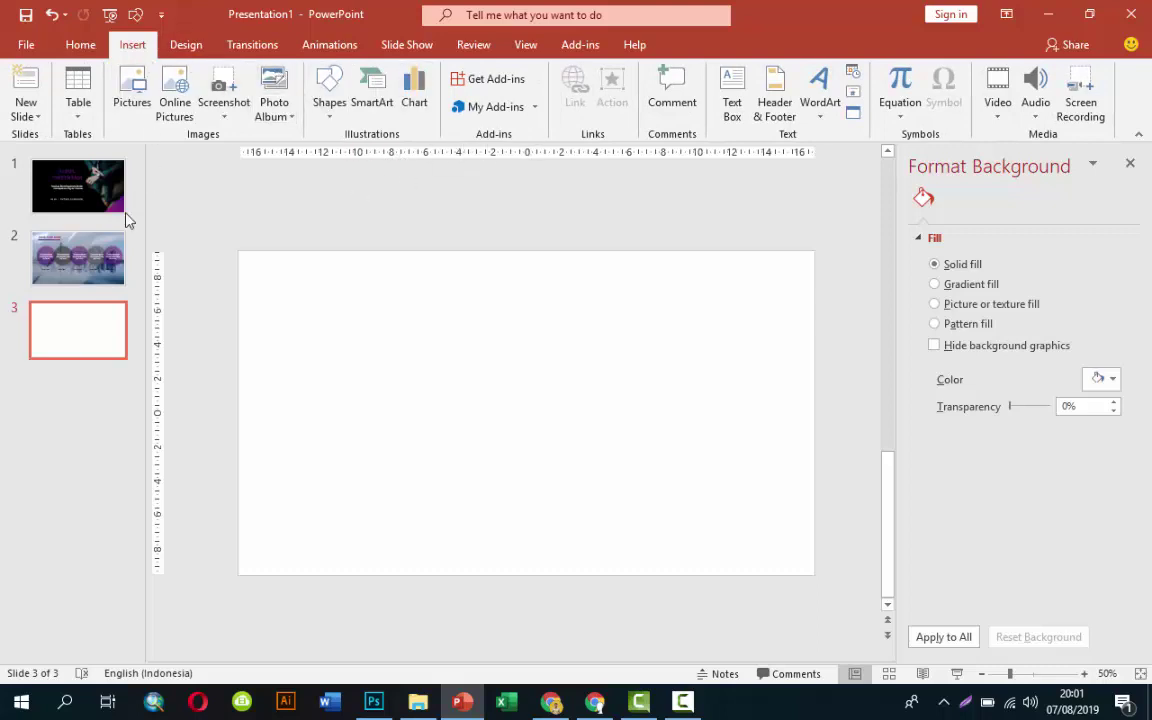
{"action": "left_click", "coordinate": [98, 254]}
Paste the slide 2 heading onto slide 3 and give 'SLIDE DISINI' a gradient text fill
{"action": "left_click", "coordinate": [381, 285]}
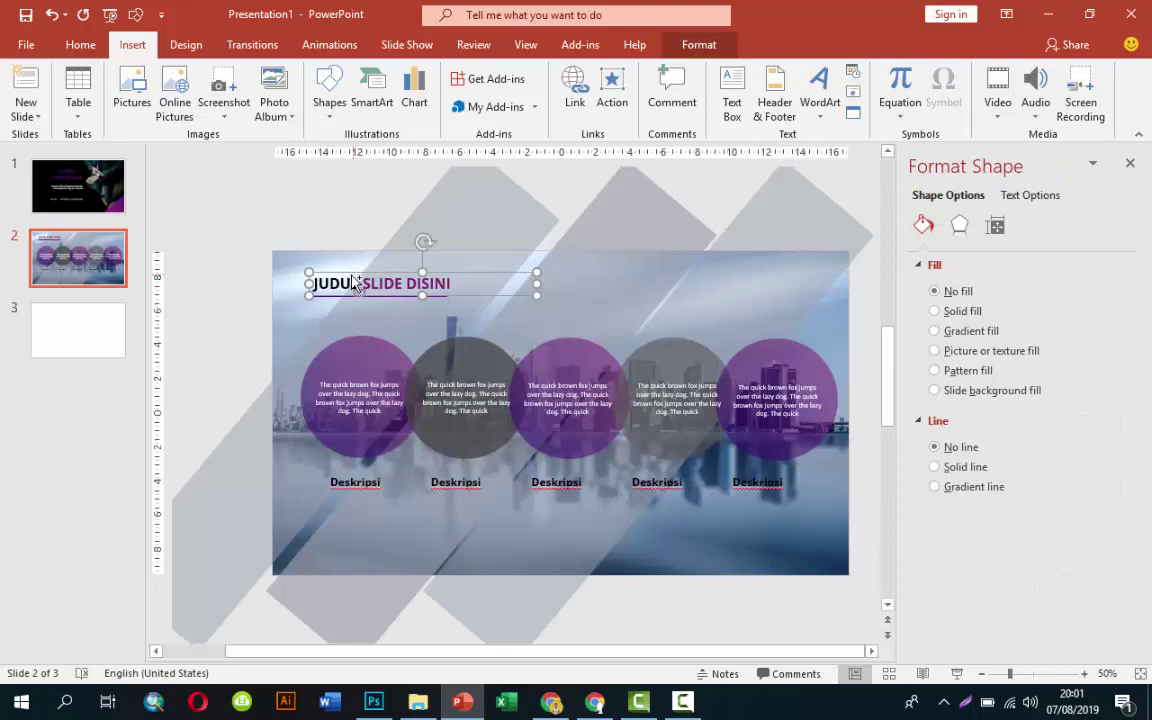
{"action": "left_click", "coordinate": [79, 345]}
{"action": "key", "text": "ctrl+v"}
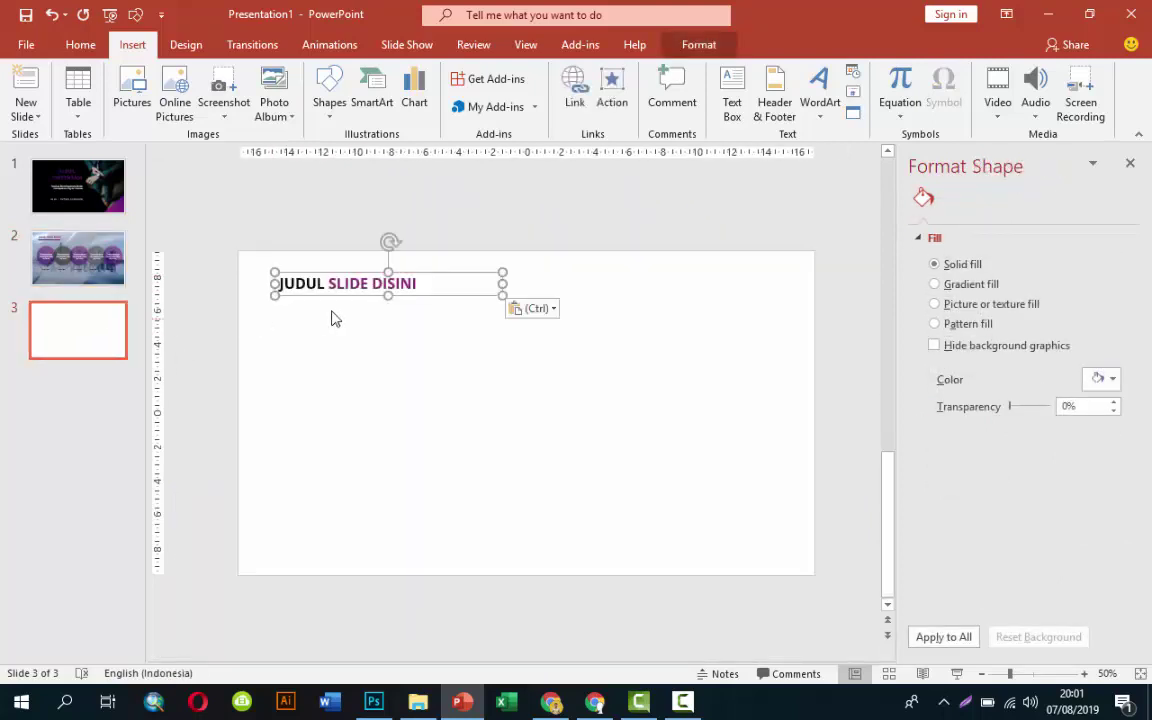
{"action": "left_click_drag", "start_coordinate": [329, 284], "coordinate": [416, 284]}
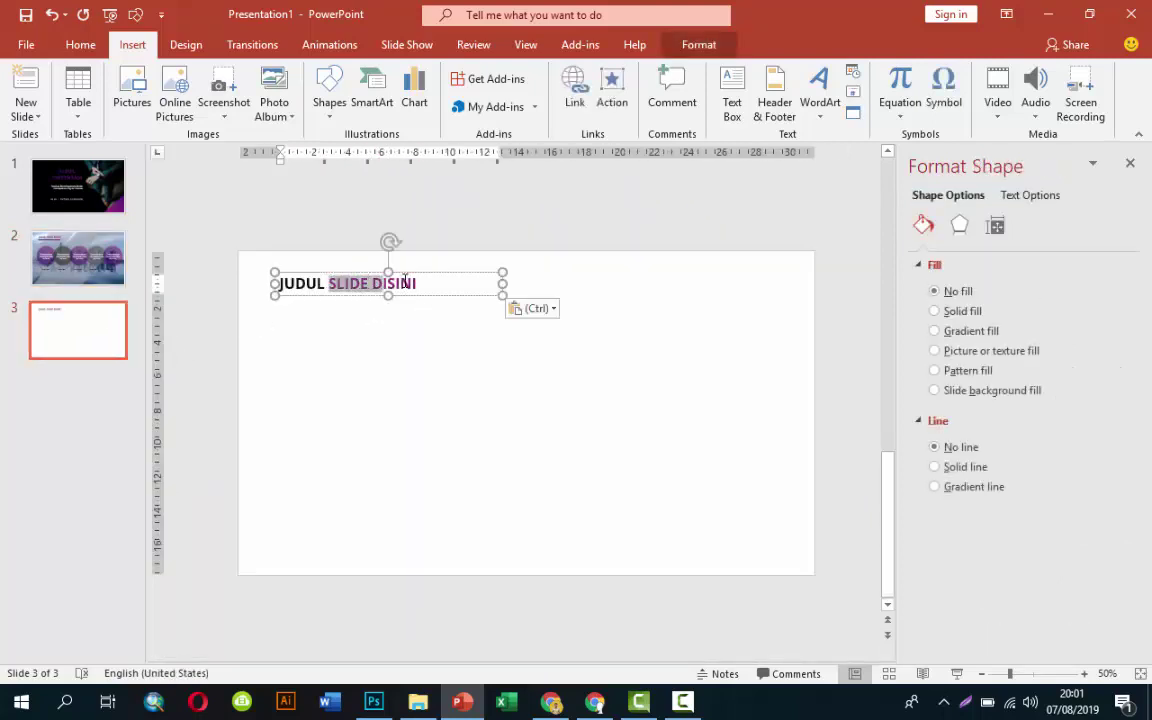
{"action": "left_click", "coordinate": [1030, 195]}
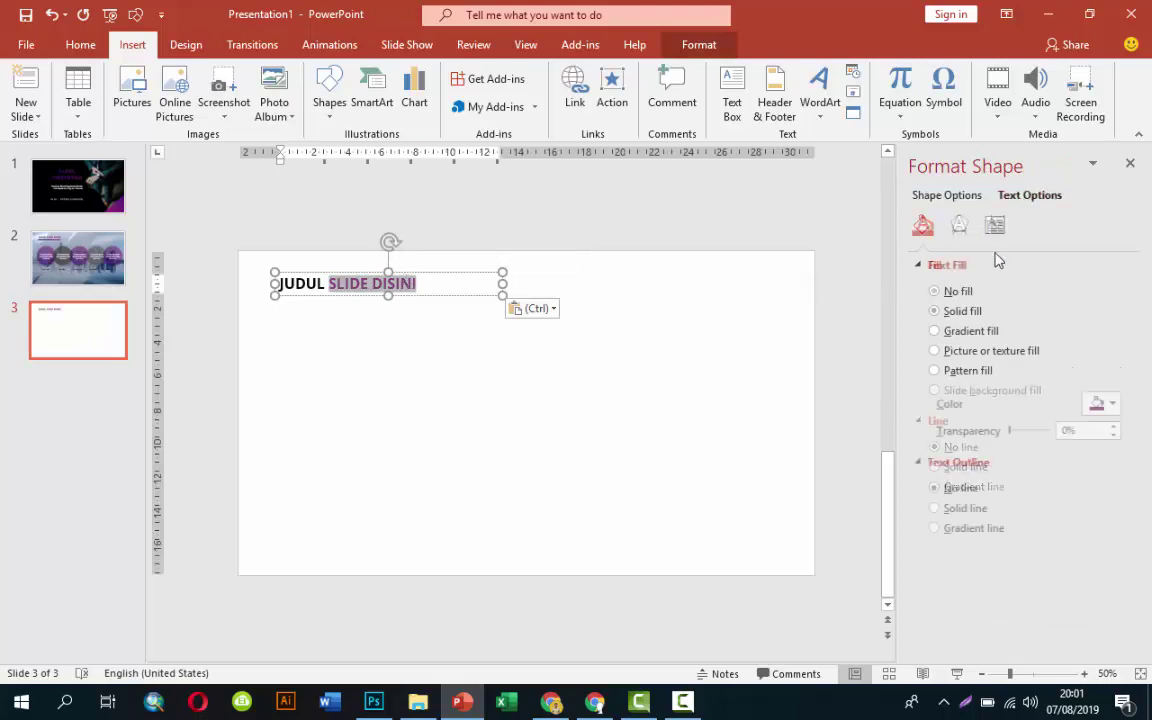
{"action": "left_click", "coordinate": [972, 331]}
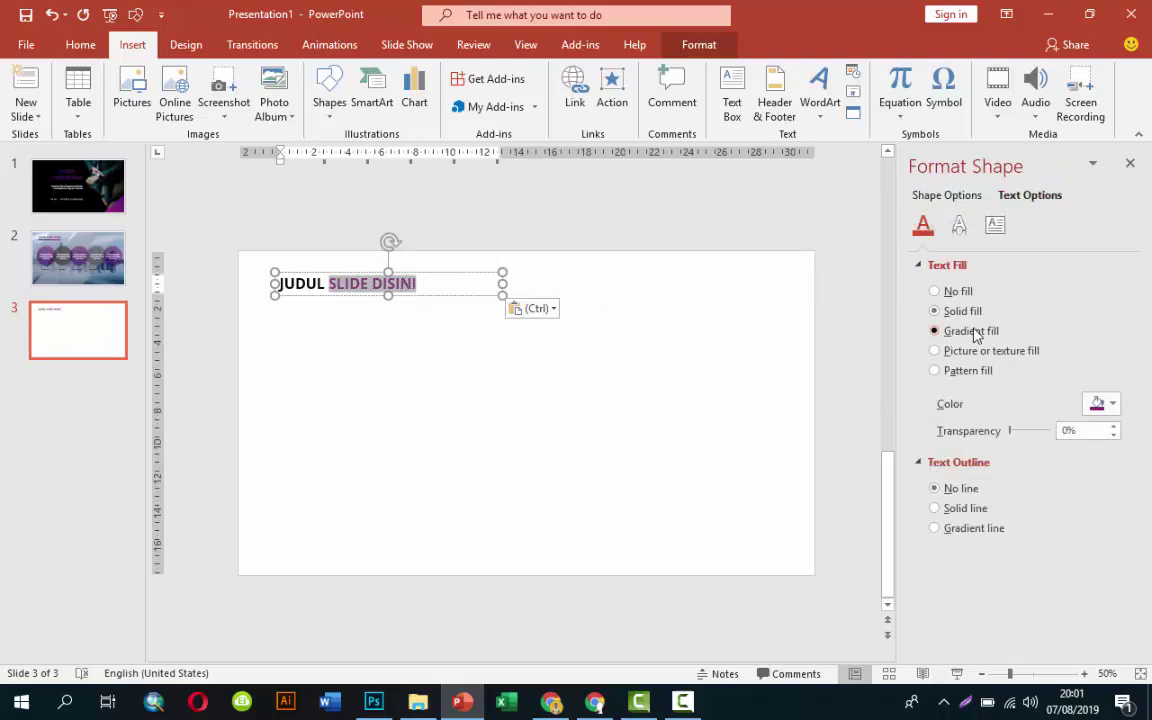
{"action": "left_click", "coordinate": [658, 419]}
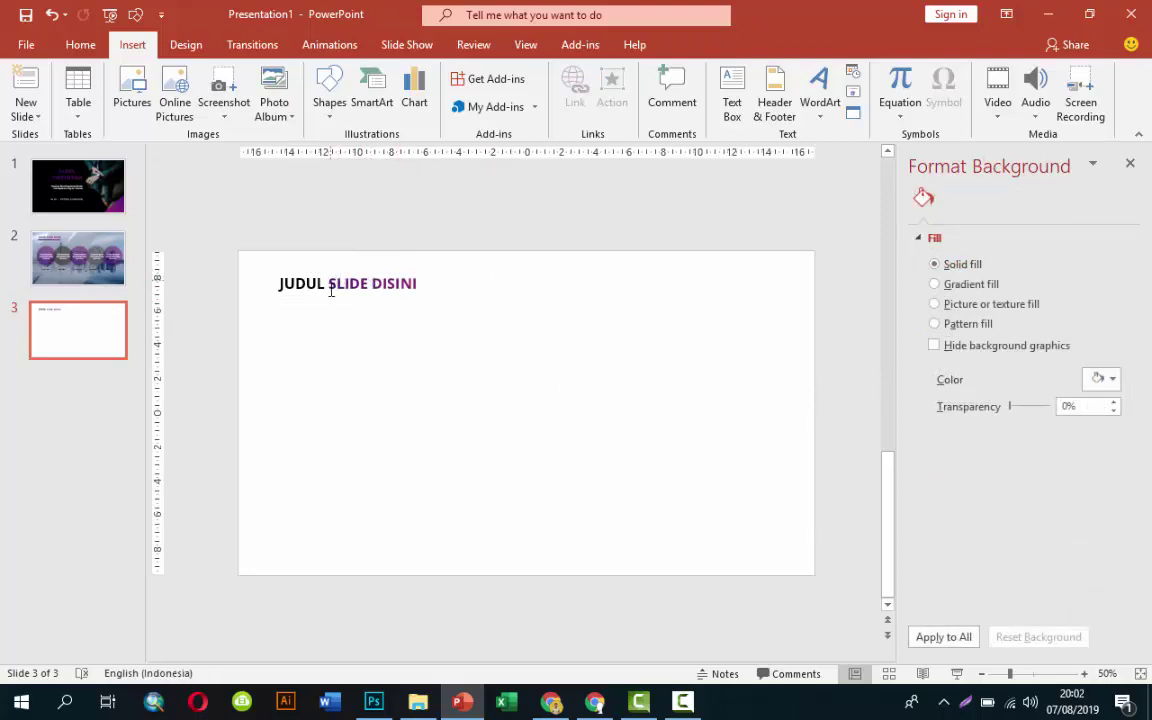
Retype the all-caps heading in mixed case as 'Judul Slide Disini'
{"action": "scroll", "coordinate": [333, 285], "scroll_direction": "up", "scroll_amount": 1, "text": "ctrl"}
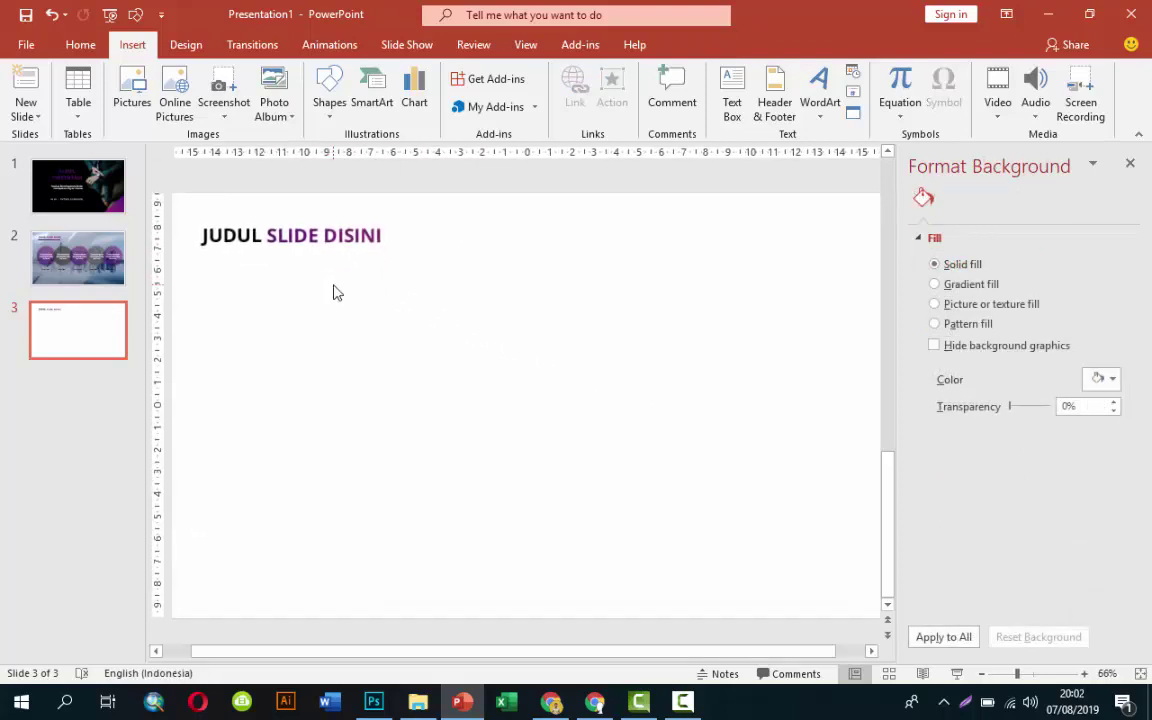
{"action": "left_click", "coordinate": [213, 230]}
{"action": "left_click_drag", "start_coordinate": [203, 235], "coordinate": [262, 235]}
{"action": "type", "text": "Judu"}
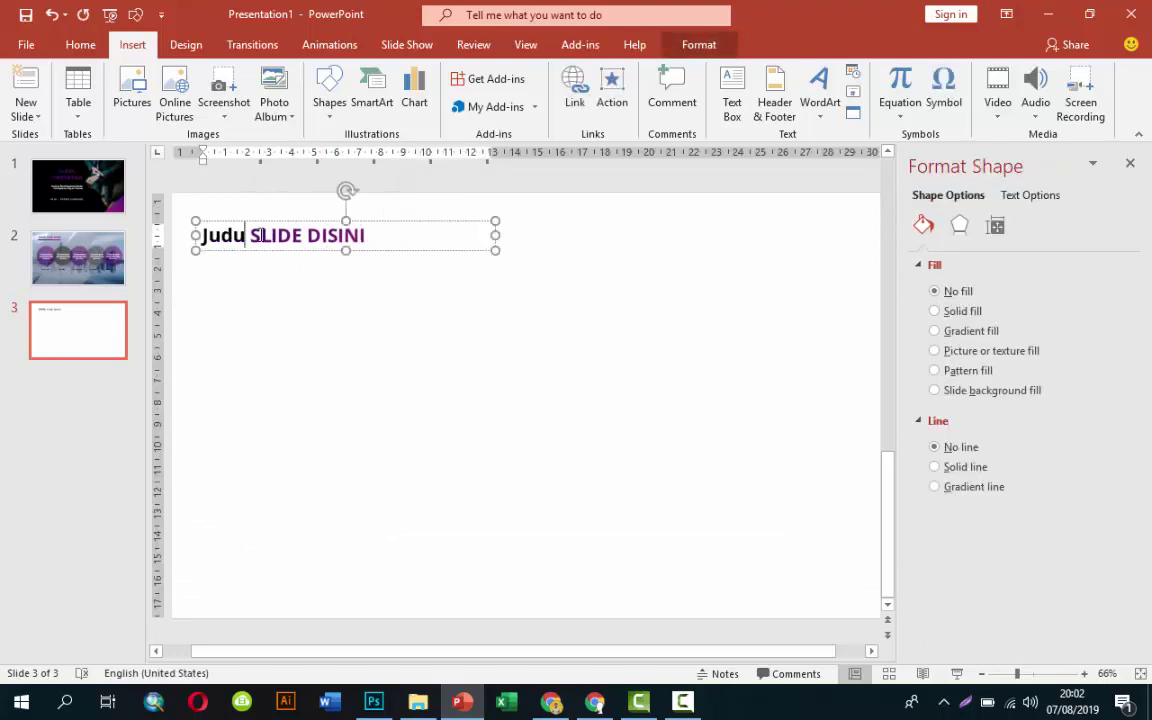
{"action": "type", "text": "l"}
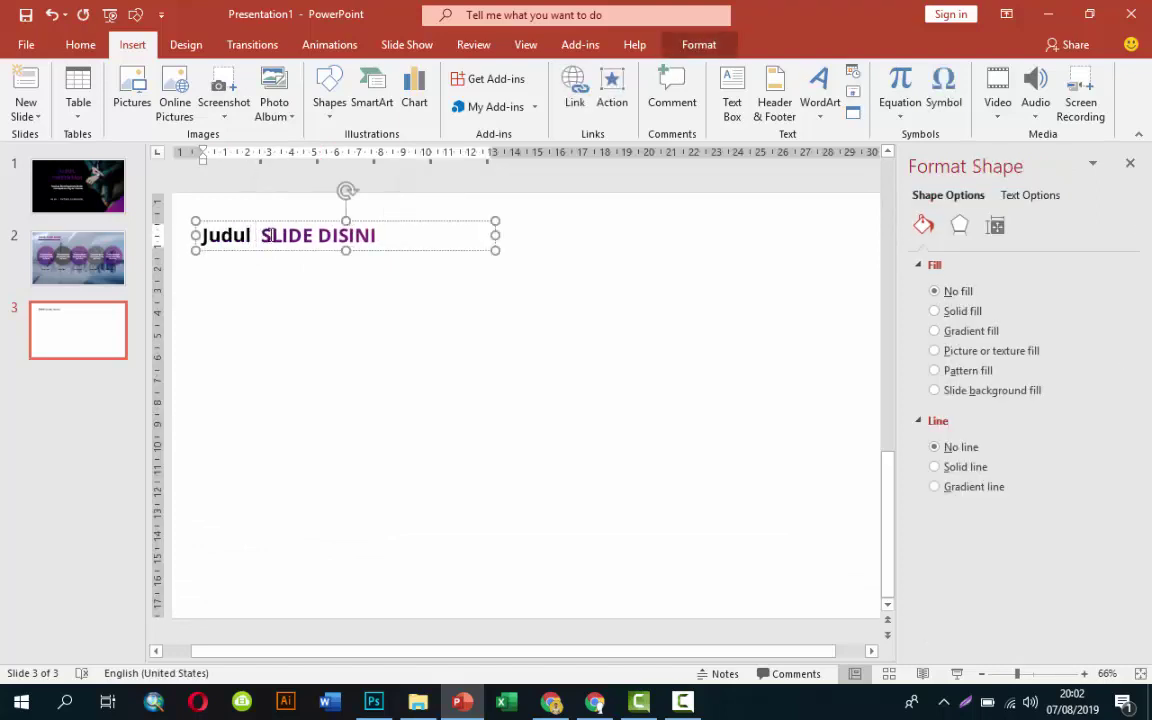
{"action": "left_click_drag", "start_coordinate": [268, 235], "coordinate": [385, 231]}
{"action": "type", "text": "S"}
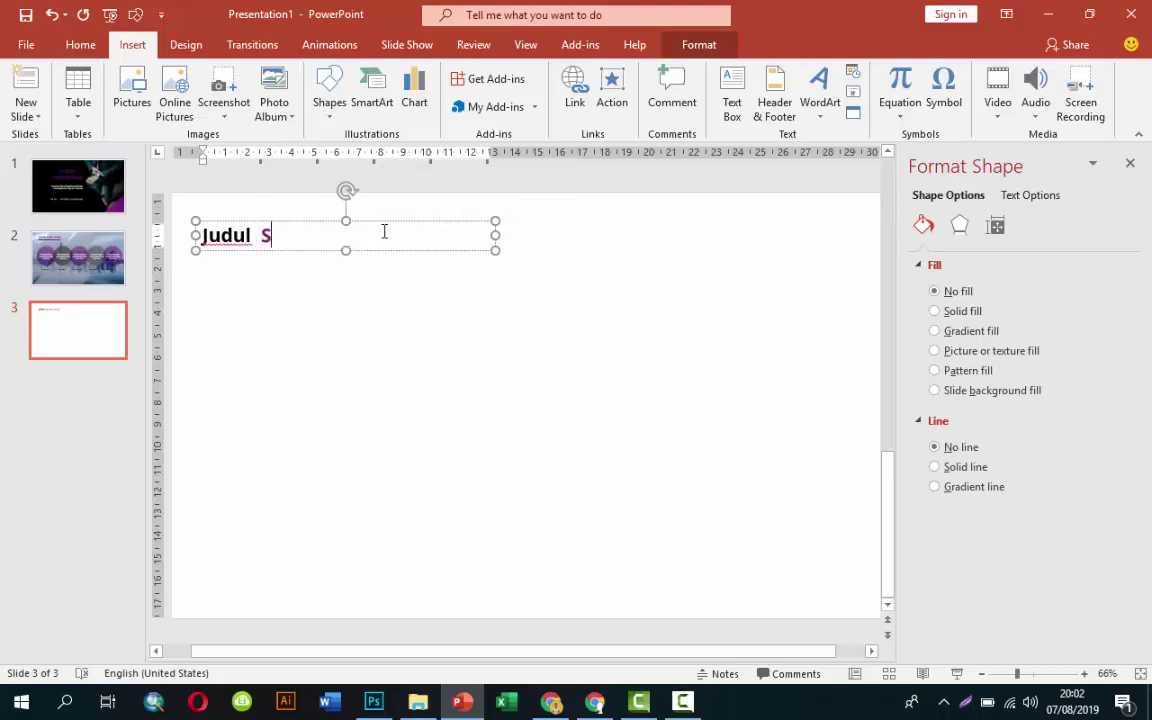
{"action": "type", "text": "lide Disini"}
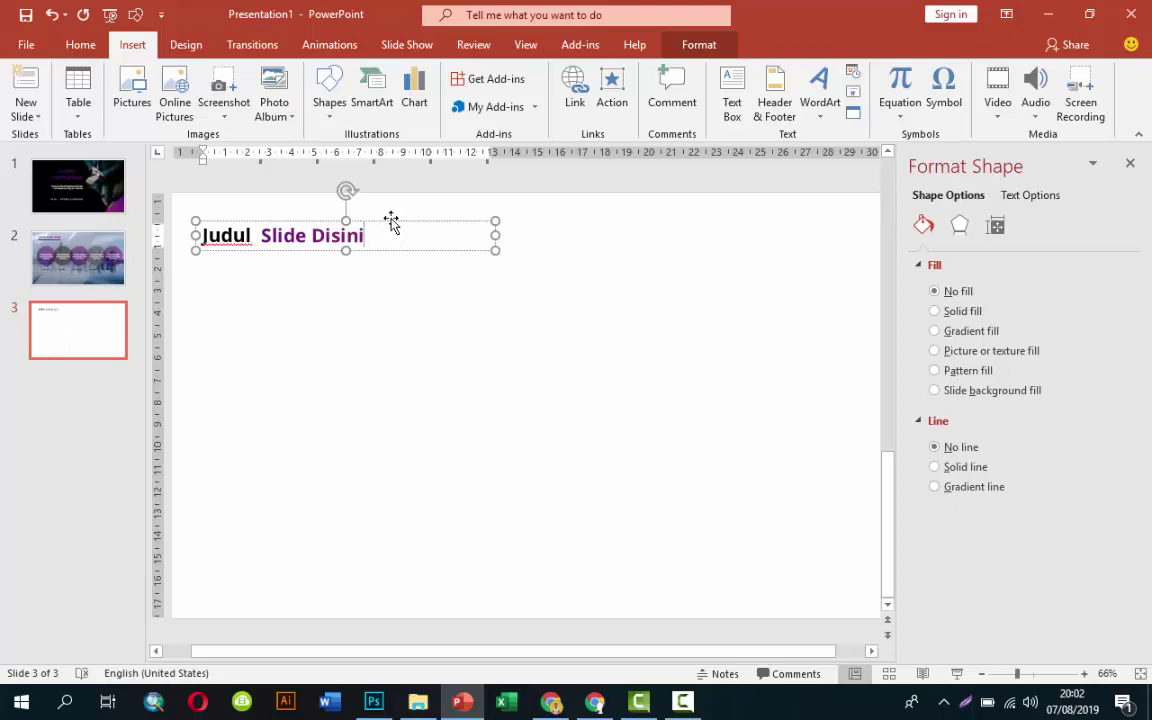
{"action": "left_click", "coordinate": [391, 222]}
{"action": "left_click", "coordinate": [517, 291]}
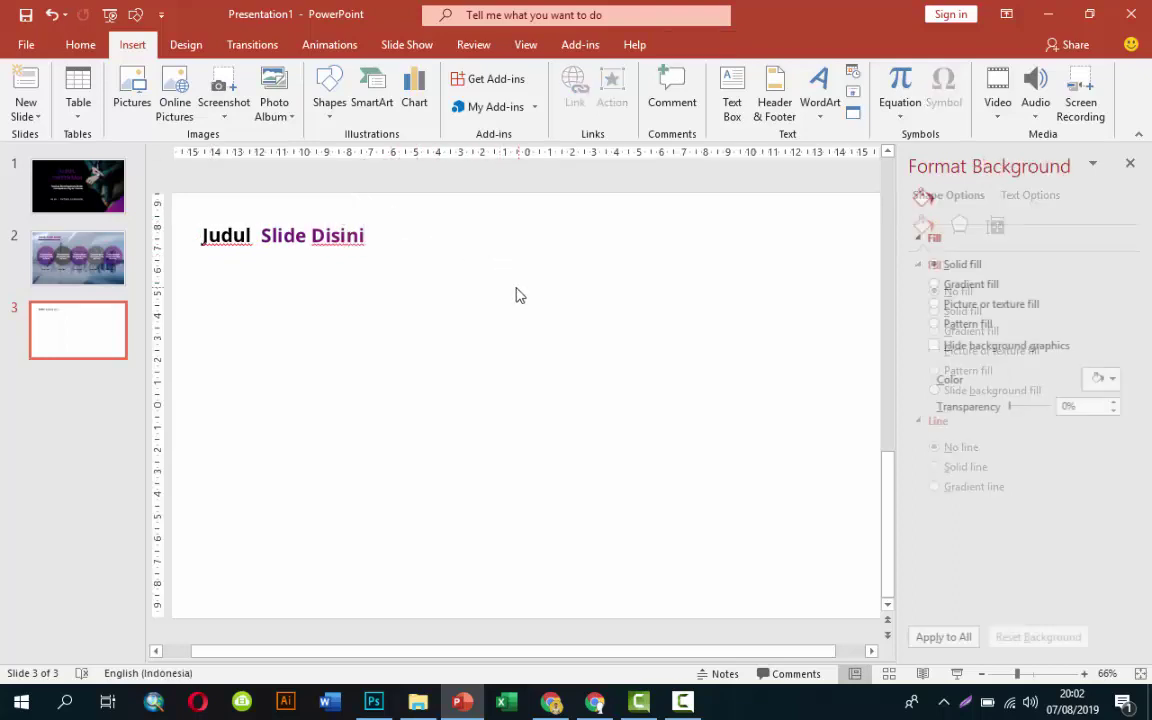
{"action": "scroll", "coordinate": [520, 287], "scroll_direction": "down", "scroll_amount": 2, "text": "ctrl"}
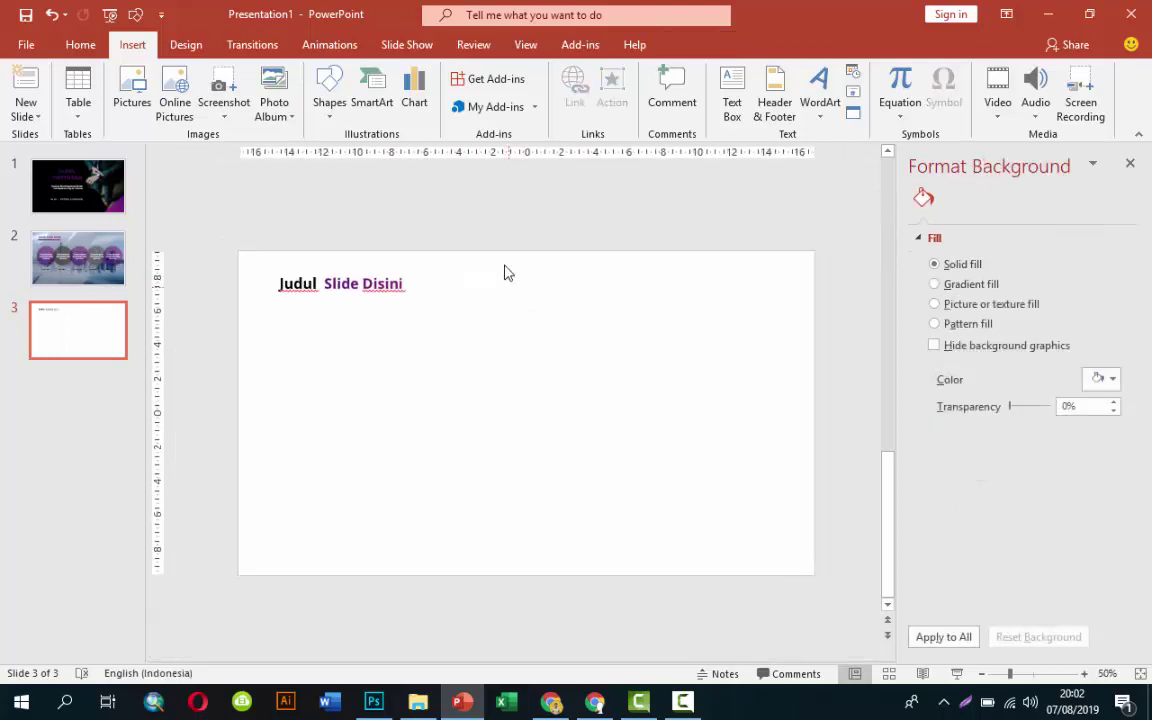
Draw an oval circle below the heading and duplicate it into five alternating high and low
{"action": "left_click", "coordinate": [329, 90]}
{"action": "left_click", "coordinate": [349, 149]}
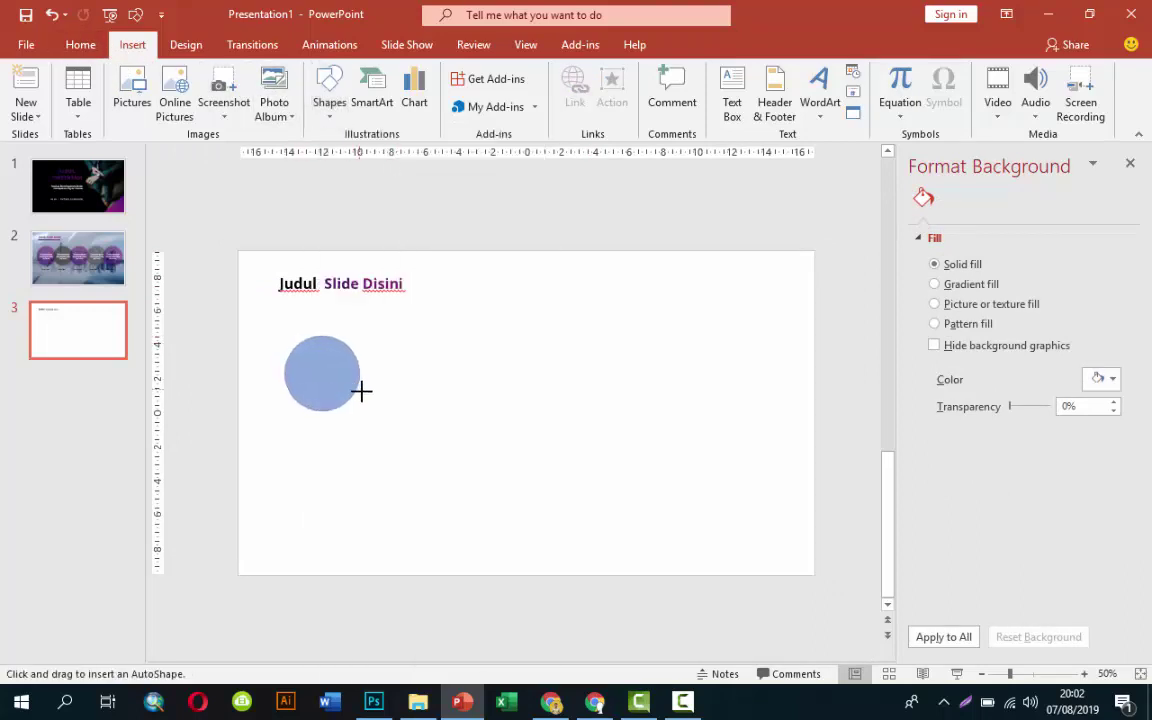
{"action": "mouse_move", "coordinate": [286, 338]}
{"action": "left_mouse_down"}
{"action": "mouse_move", "coordinate": [452, 443]}
{"action": "mouse_move", "coordinate": [440, 452]}
{"action": "left_mouse_up"}
{"action": "key", "text": "ctrl+d"}
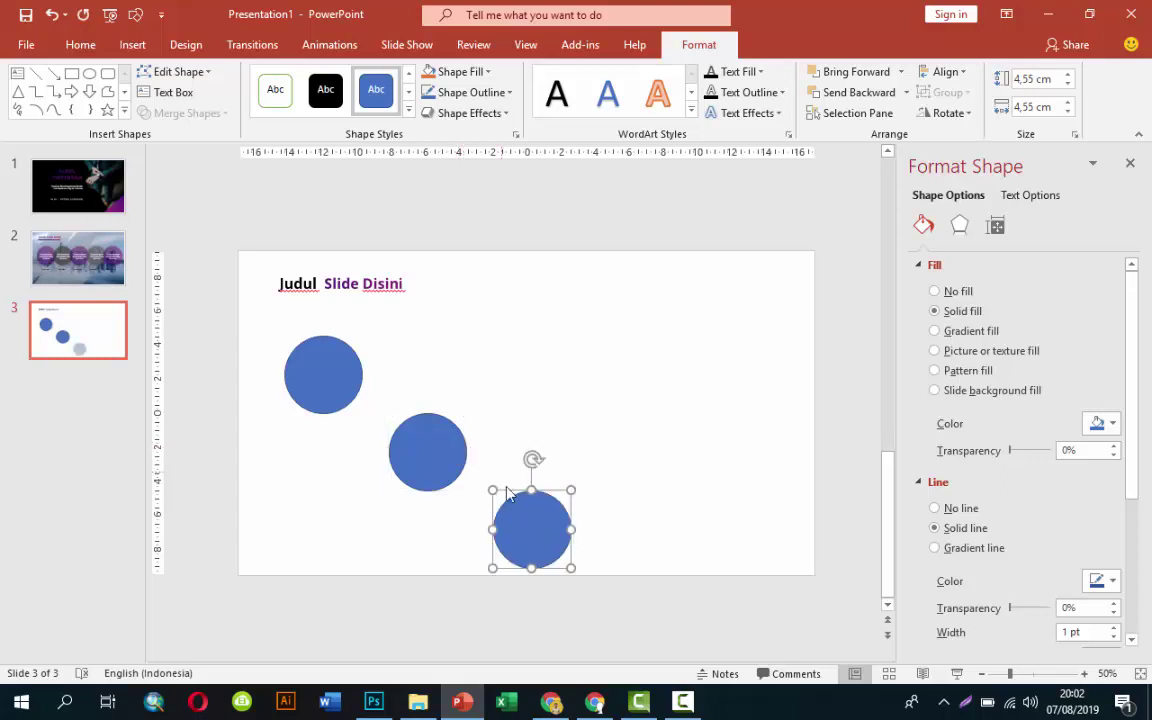
{"action": "left_click_drag", "start_coordinate": [507, 492], "coordinate": [548, 378]}
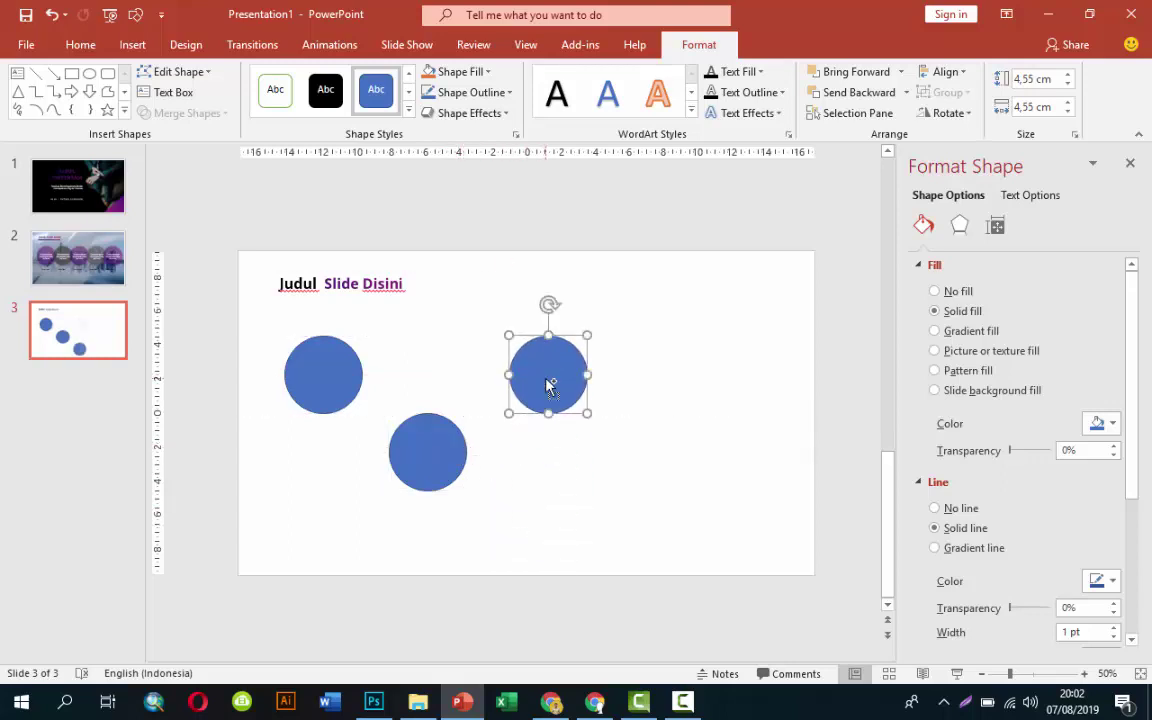
{"action": "key", "text": "ctrl+d"}
{"action": "left_click_drag", "start_coordinate": [674, 270], "coordinate": [677, 432]}
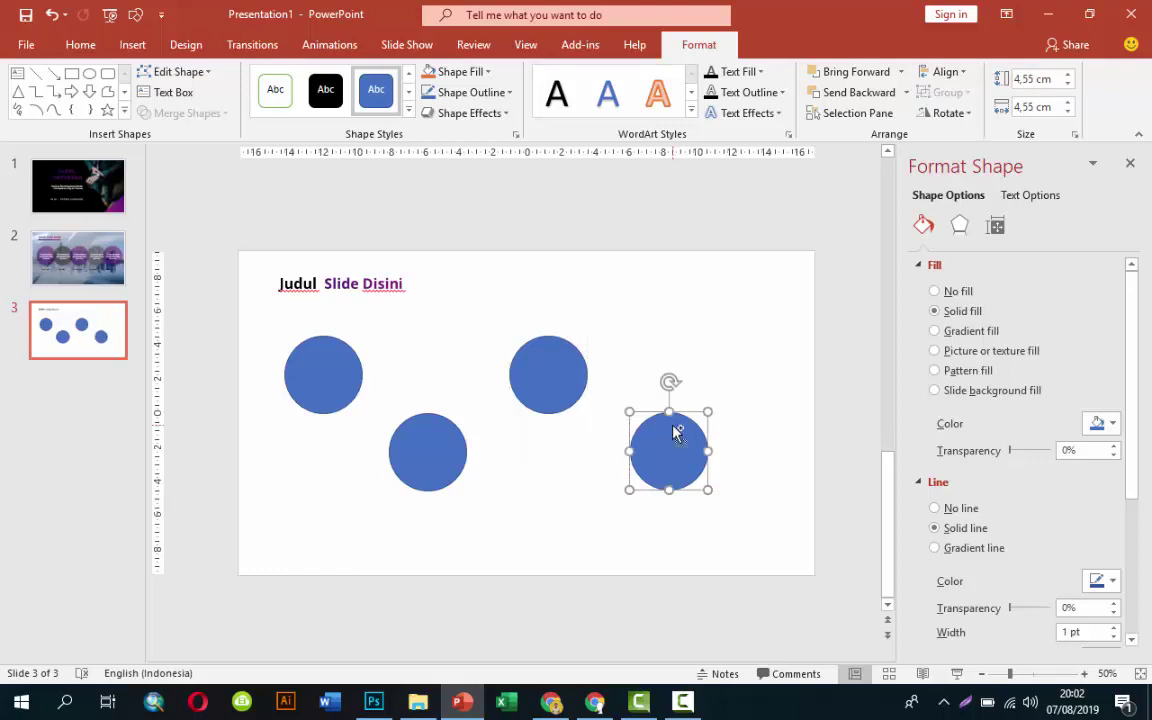
{"action": "key", "text": "ctrl+d"}
{"action": "mouse_move", "coordinate": [769, 494]}
{"action": "left_mouse_down"}
{"action": "mouse_move", "coordinate": [805, 404]}
{"action": "mouse_move", "coordinate": [798, 374]}
{"action": "left_mouse_up"}
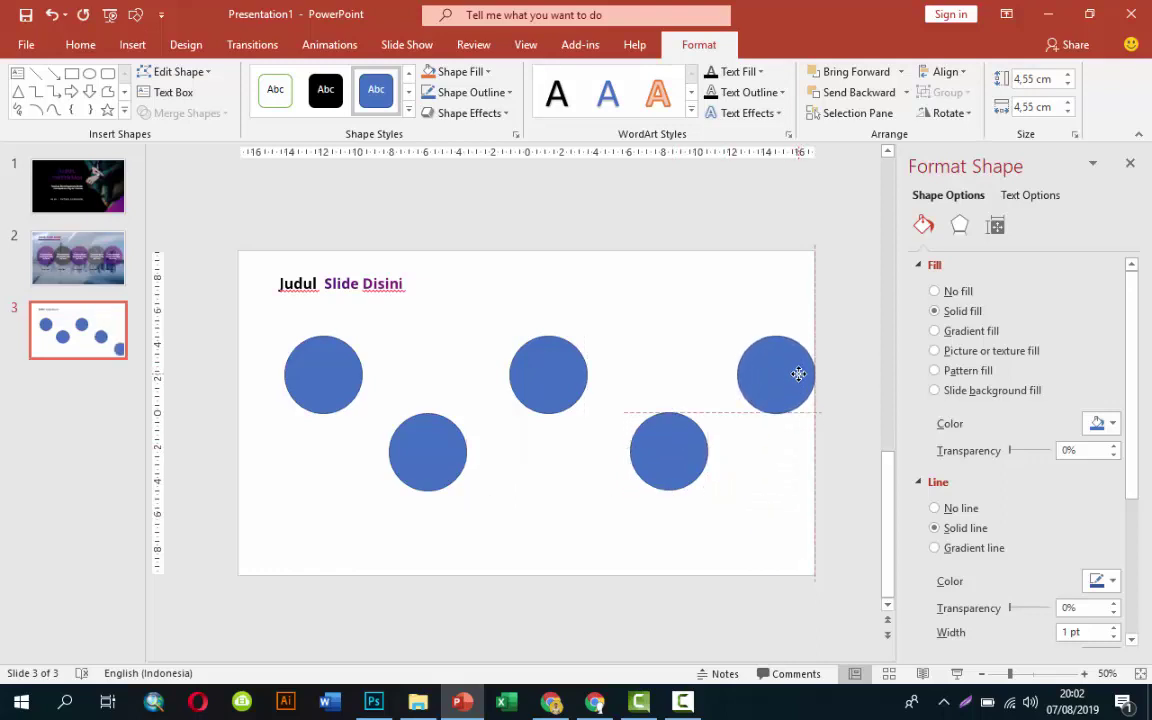
Shift the five circles left and even out their zigzag spacing
{"action": "left_click_drag", "start_coordinate": [798, 372], "coordinate": [797, 370]}
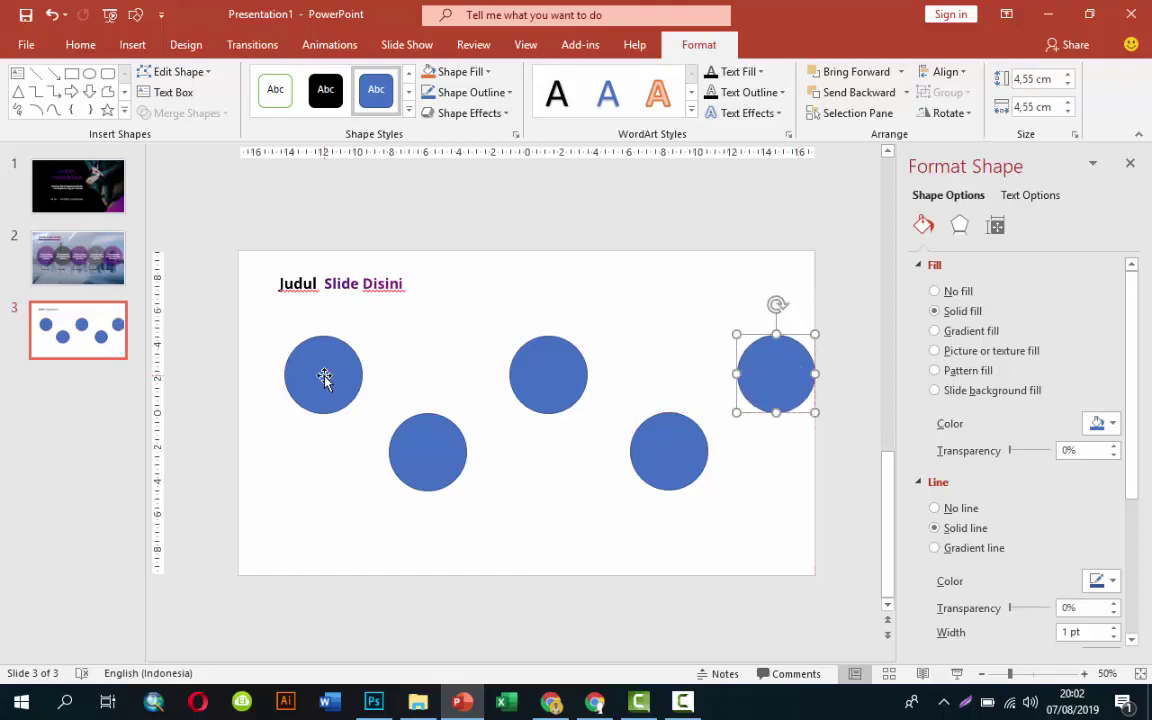
{"action": "left_click_drag", "start_coordinate": [321, 377], "coordinate": [280, 373]}
{"action": "left_click_drag", "start_coordinate": [533, 379], "coordinate": [487, 379]}
{"action": "left_click_drag", "start_coordinate": [442, 445], "coordinate": [398, 445]}
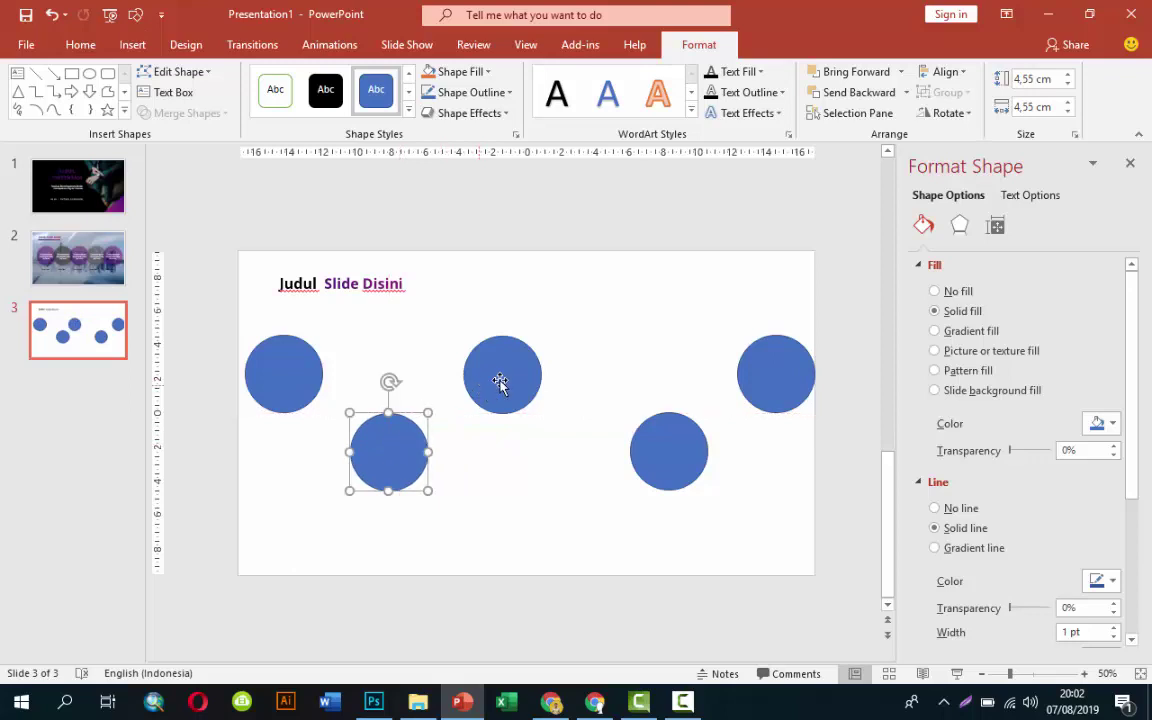
{"action": "left_click_drag", "start_coordinate": [510, 380], "coordinate": [505, 379]}
{"action": "left_click_drag", "start_coordinate": [668, 463], "coordinate": [598, 463]}
{"action": "left_click_drag", "start_coordinate": [796, 379], "coordinate": [743, 379]}
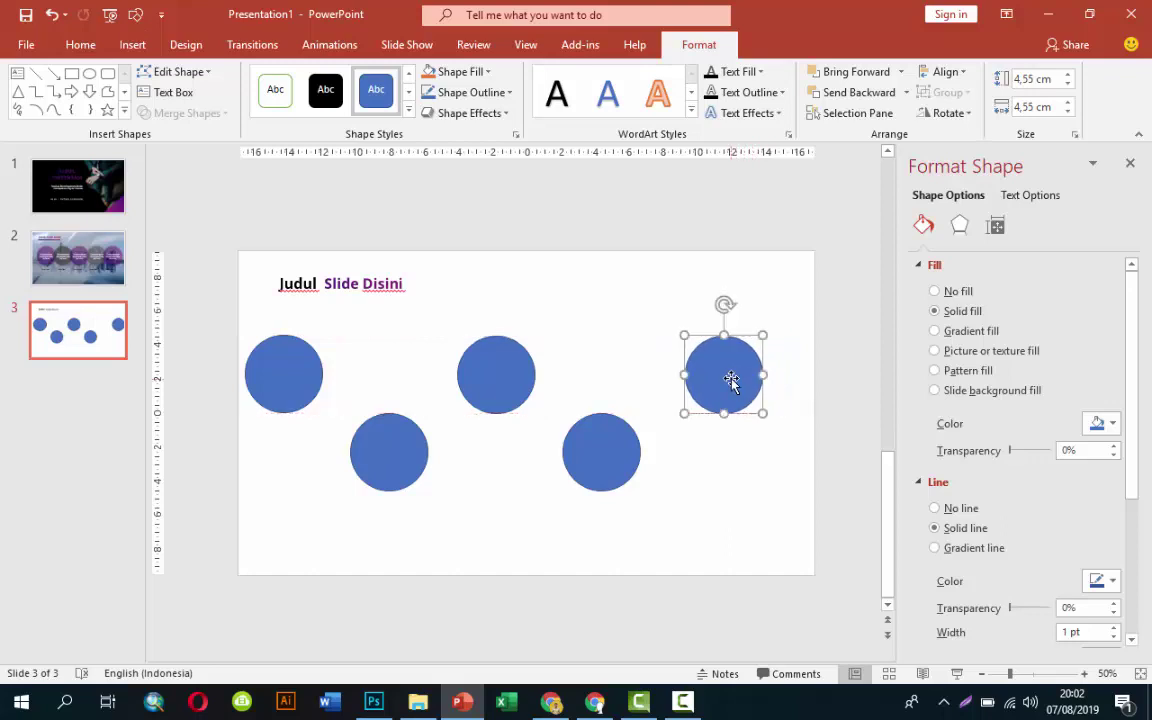
{"action": "left_click_drag", "start_coordinate": [598, 477], "coordinate": [600, 476]}
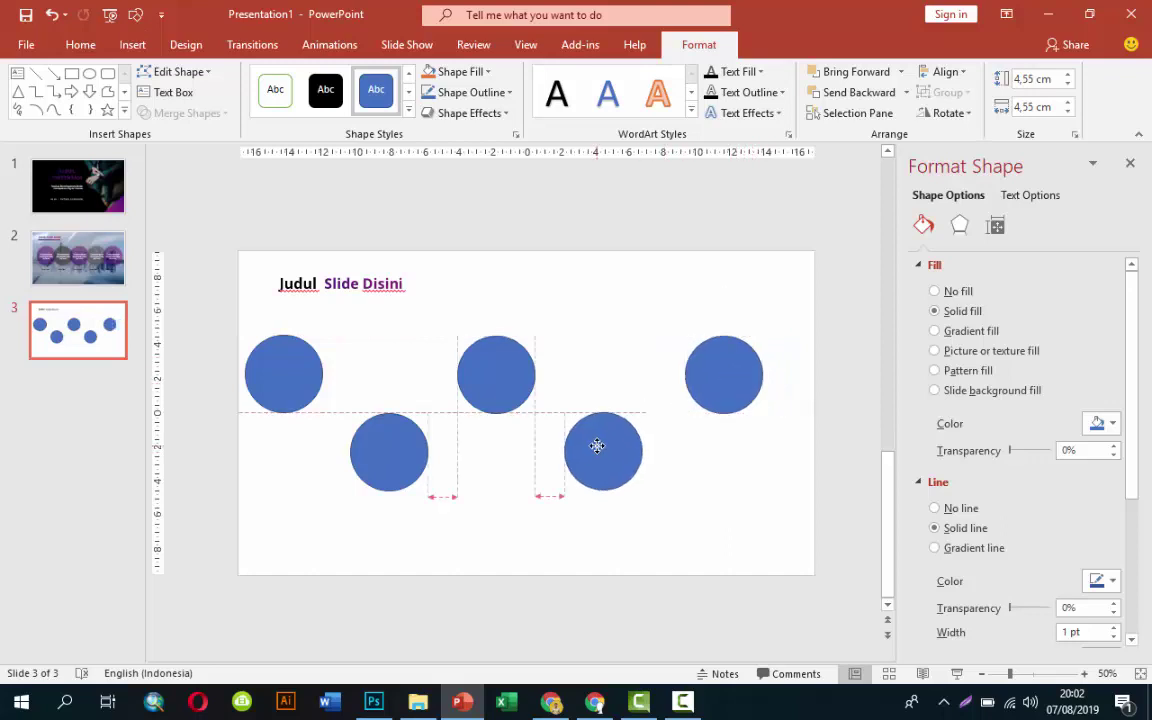
{"action": "left_click", "coordinate": [630, 301]}
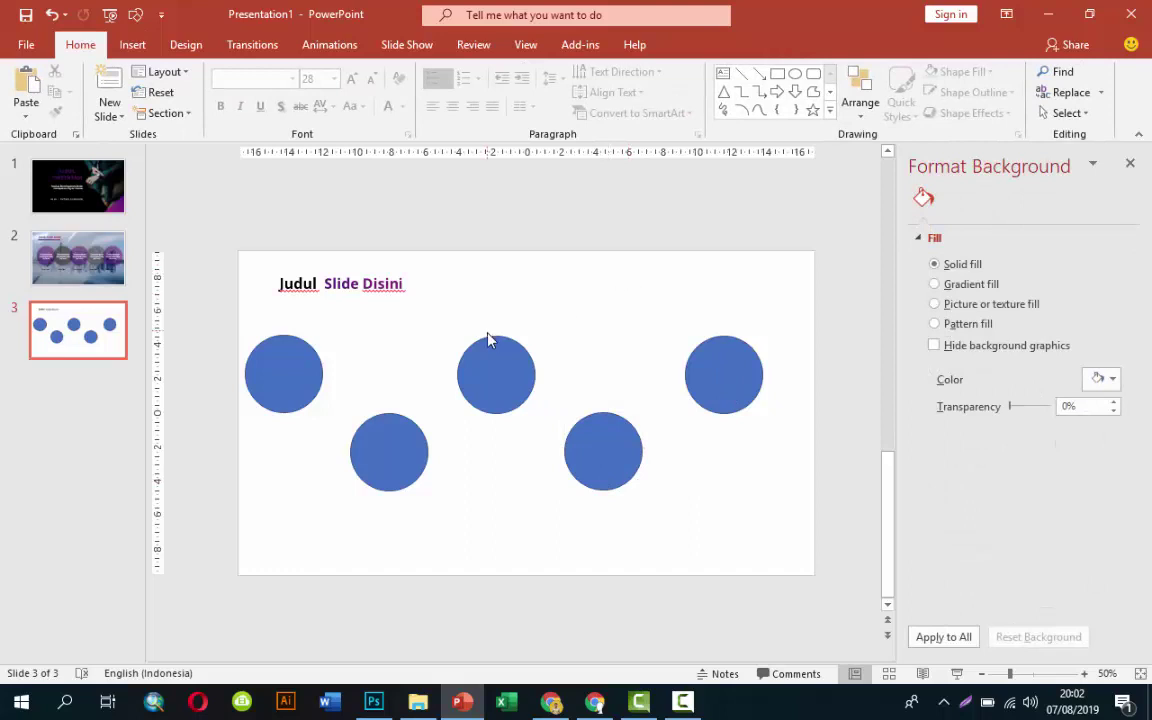
Remove the top-left circle's outline and fill it with the ali-morshedlou photo, bottom offset -27%
{"action": "left_click", "coordinate": [290, 377]}
{"action": "left_click", "coordinate": [936, 508]}
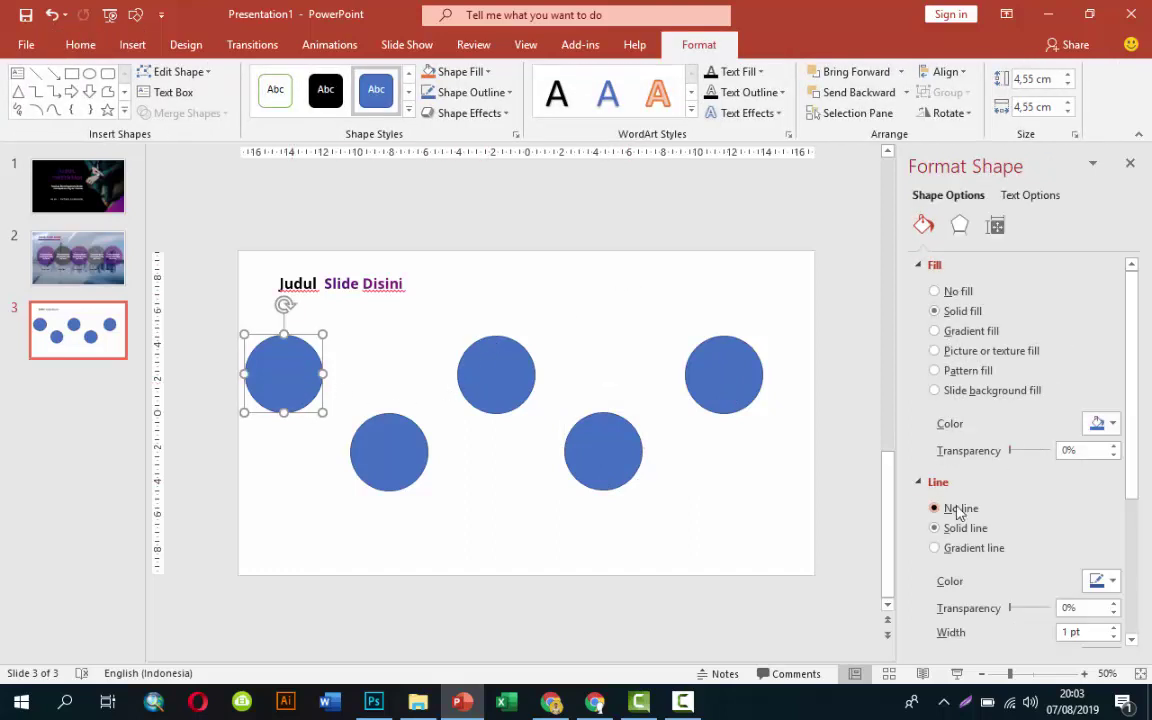
{"action": "left_click", "coordinate": [962, 352]}
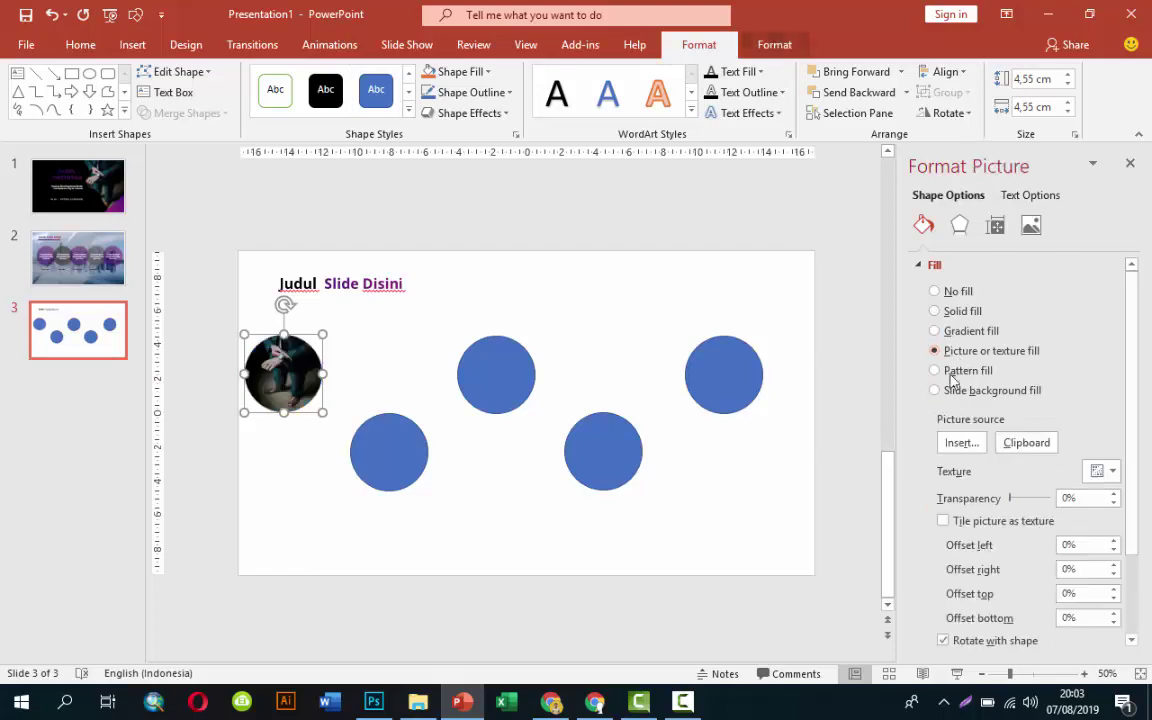
{"action": "left_click", "coordinate": [961, 442]}
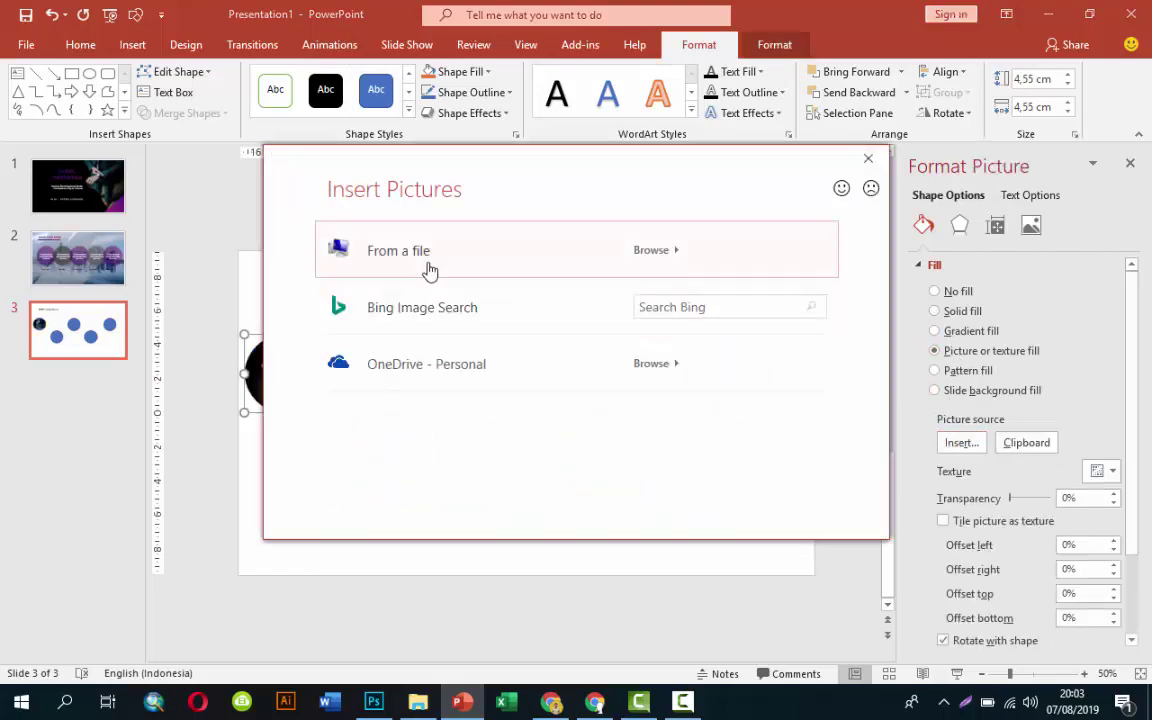
{"action": "left_click", "coordinate": [430, 260]}
{"action": "left_click", "coordinate": [335, 120]}
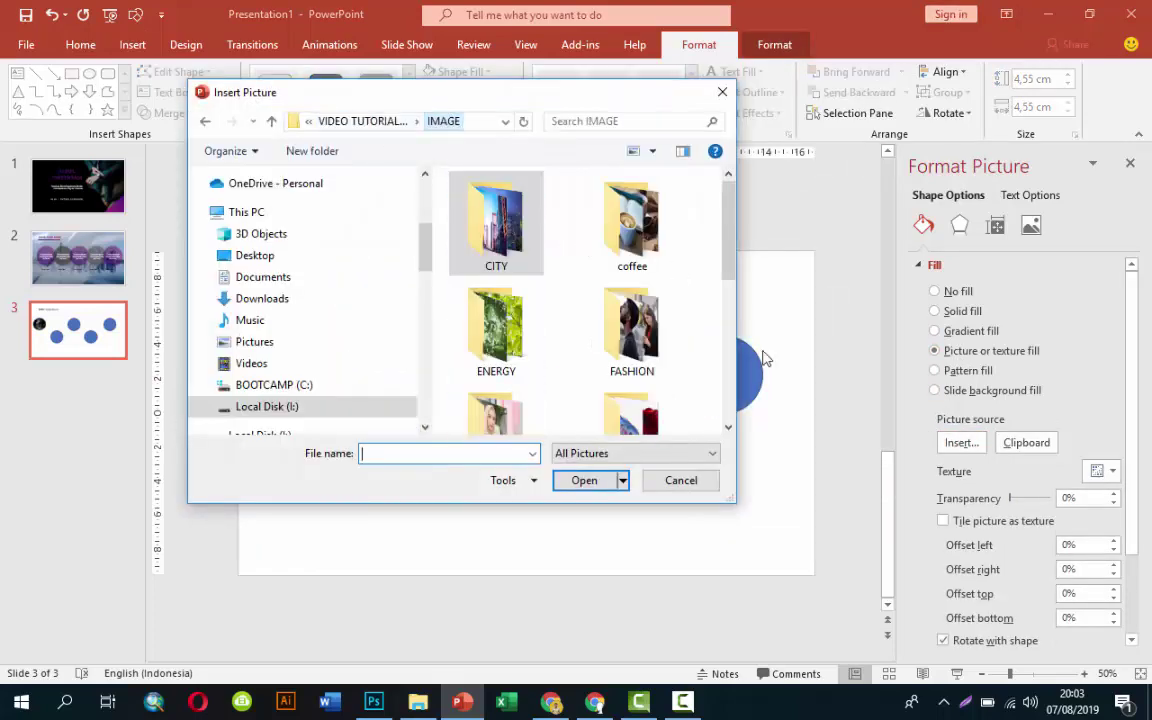
{"action": "scroll", "coordinate": [650, 310], "scroll_direction": "down", "scroll_amount": 2}
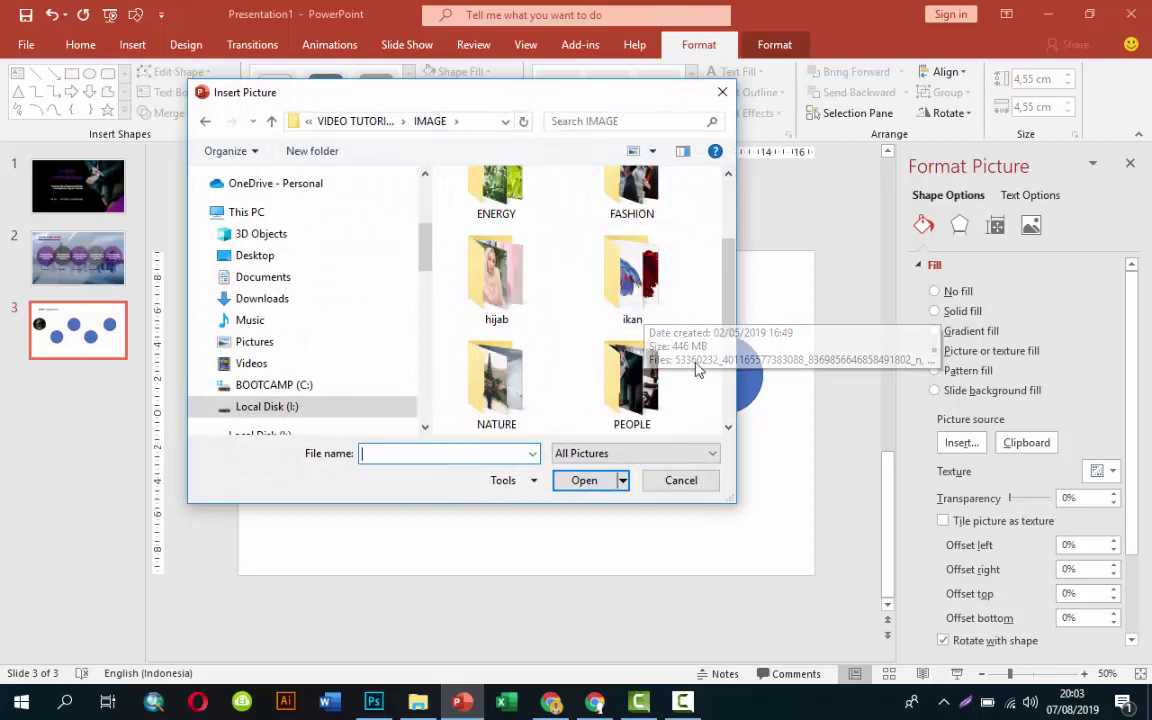
{"action": "double_click", "coordinate": [660, 385]}
{"action": "left_click", "coordinate": [620, 393]}
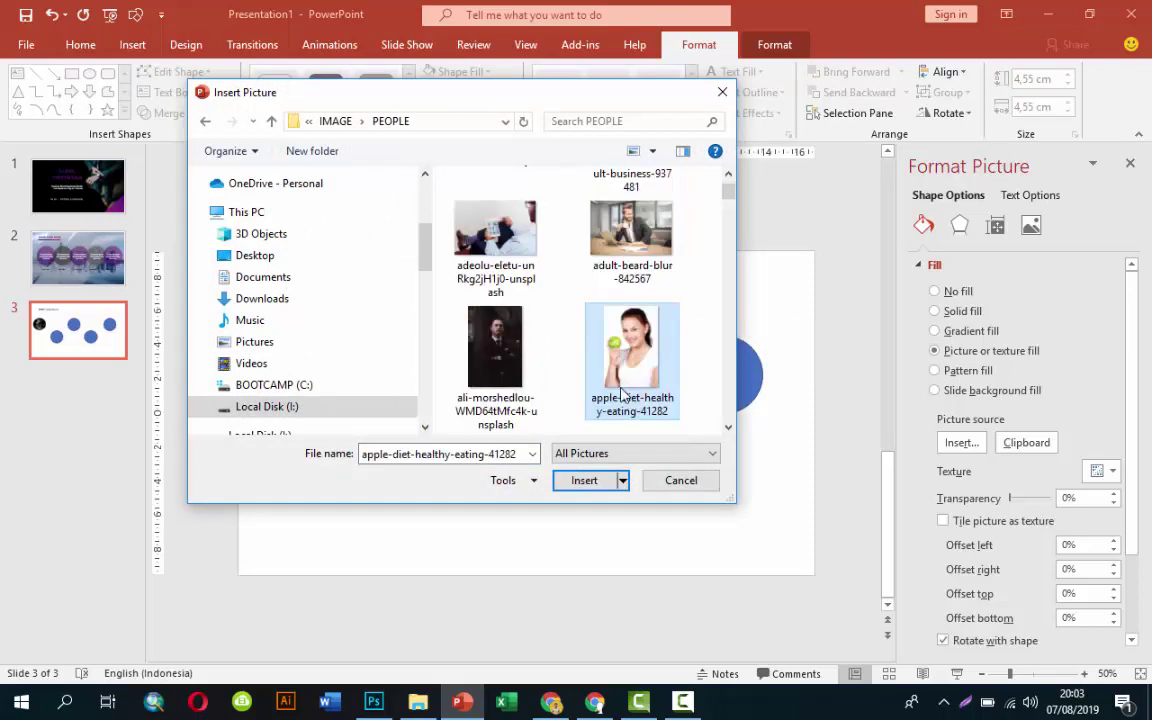
{"action": "left_click", "coordinate": [465, 340]}
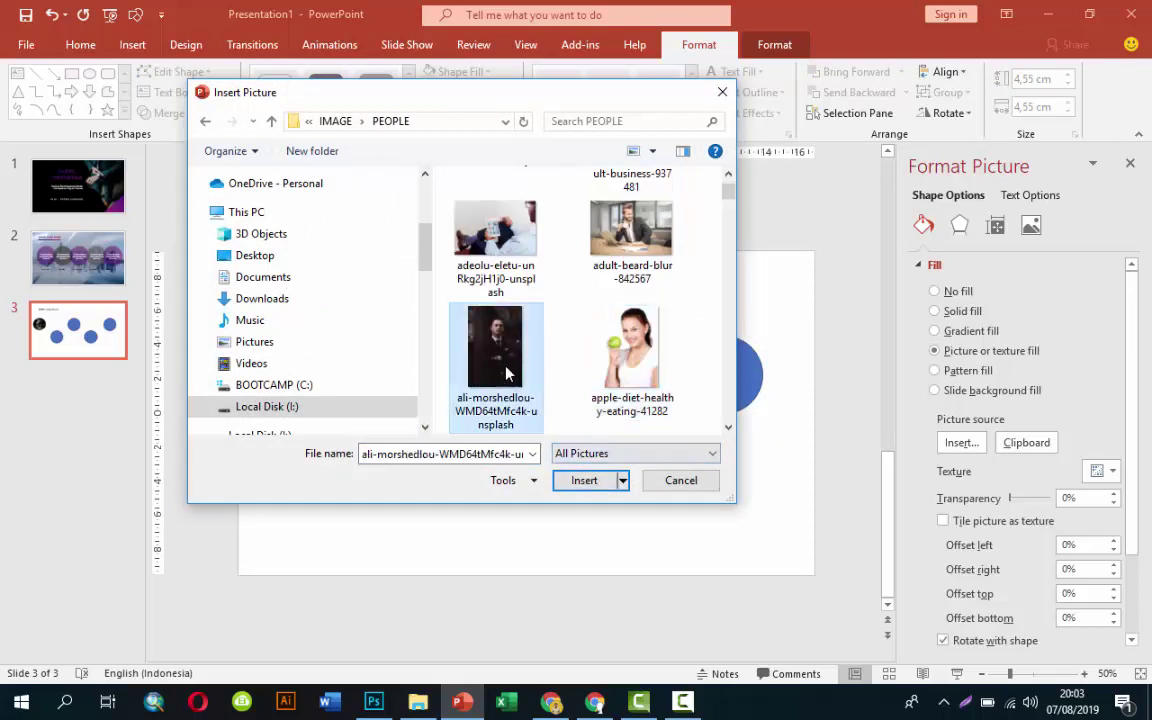
{"action": "left_click", "coordinate": [585, 481]}
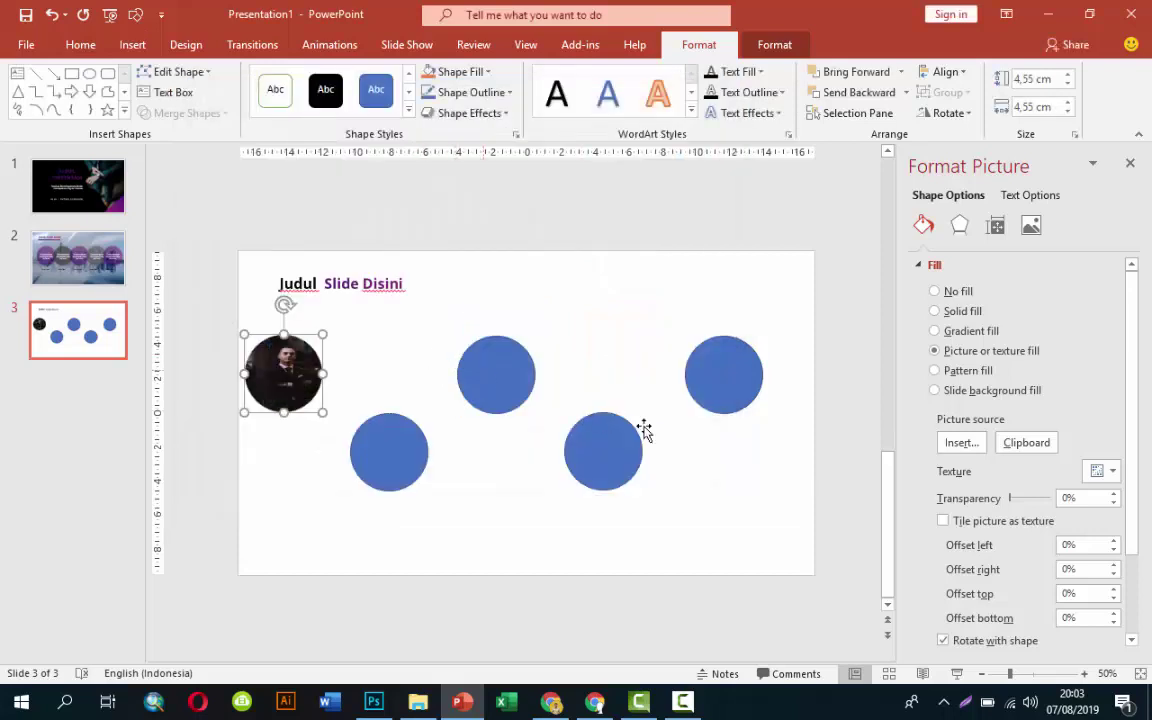
{"action": "left_click", "coordinate": [1113, 622]}
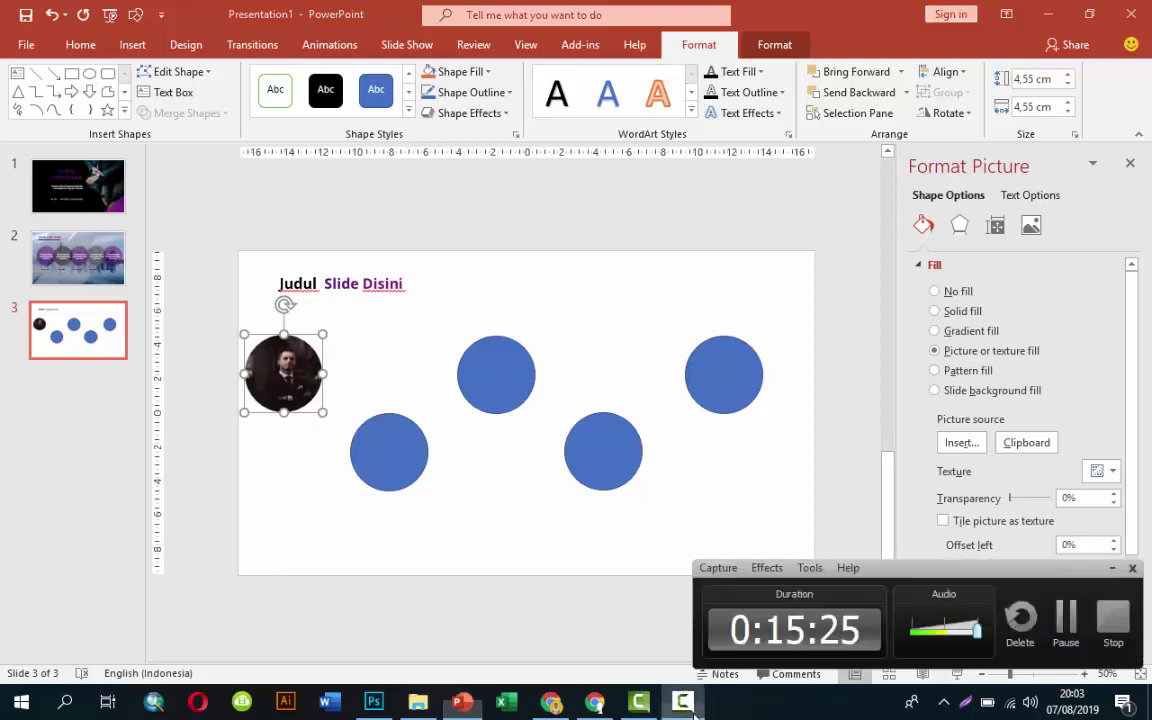
{"action": "left_click", "coordinate": [391, 437]}
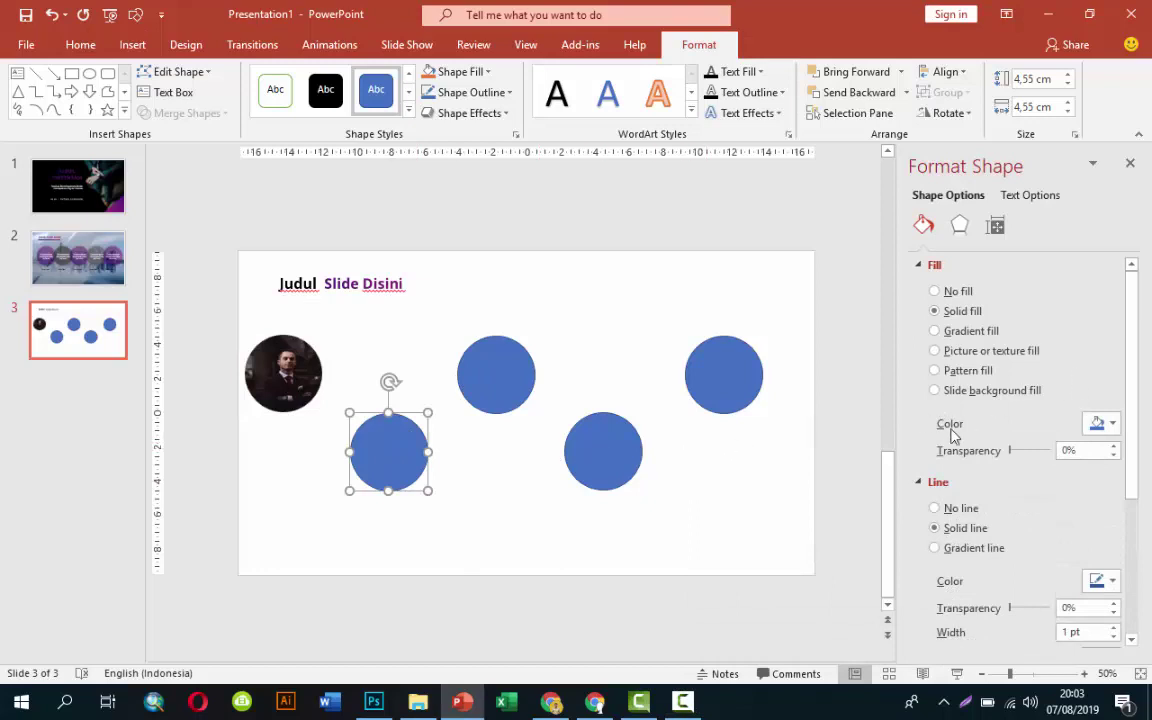
Fill the lower-left circle with achievement-adult-business-937481, left offset -21%, right offset -42%
{"action": "left_click", "coordinate": [960, 351]}
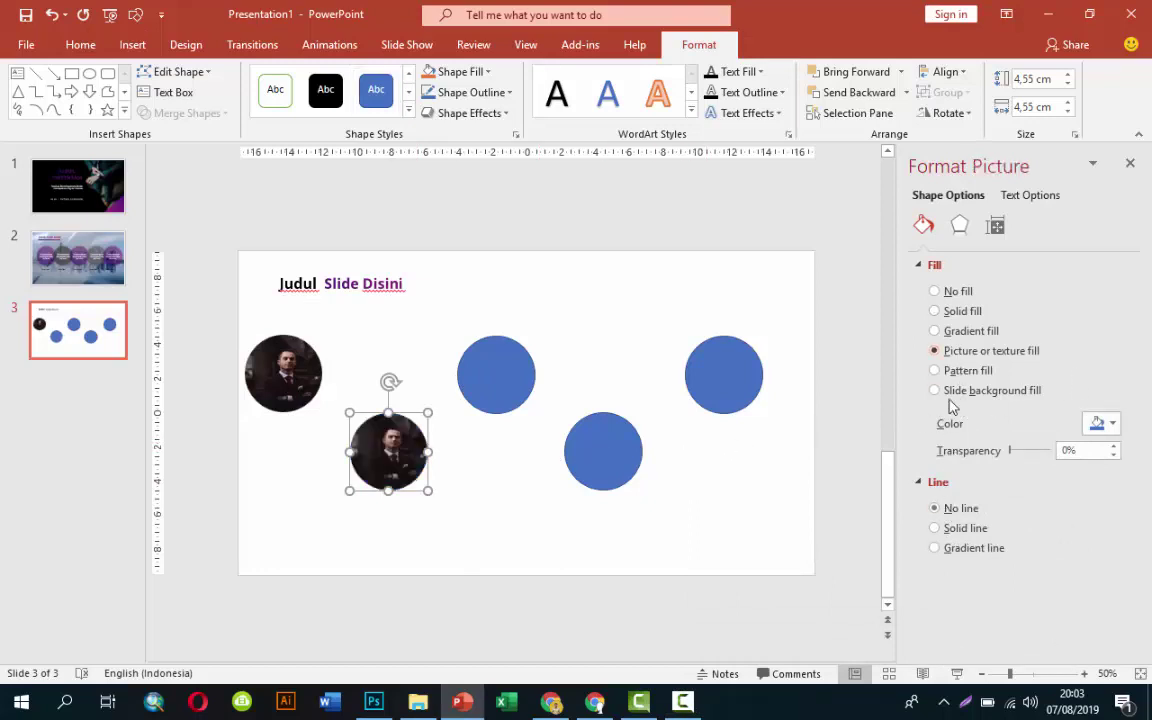
{"action": "left_click", "coordinate": [962, 452]}
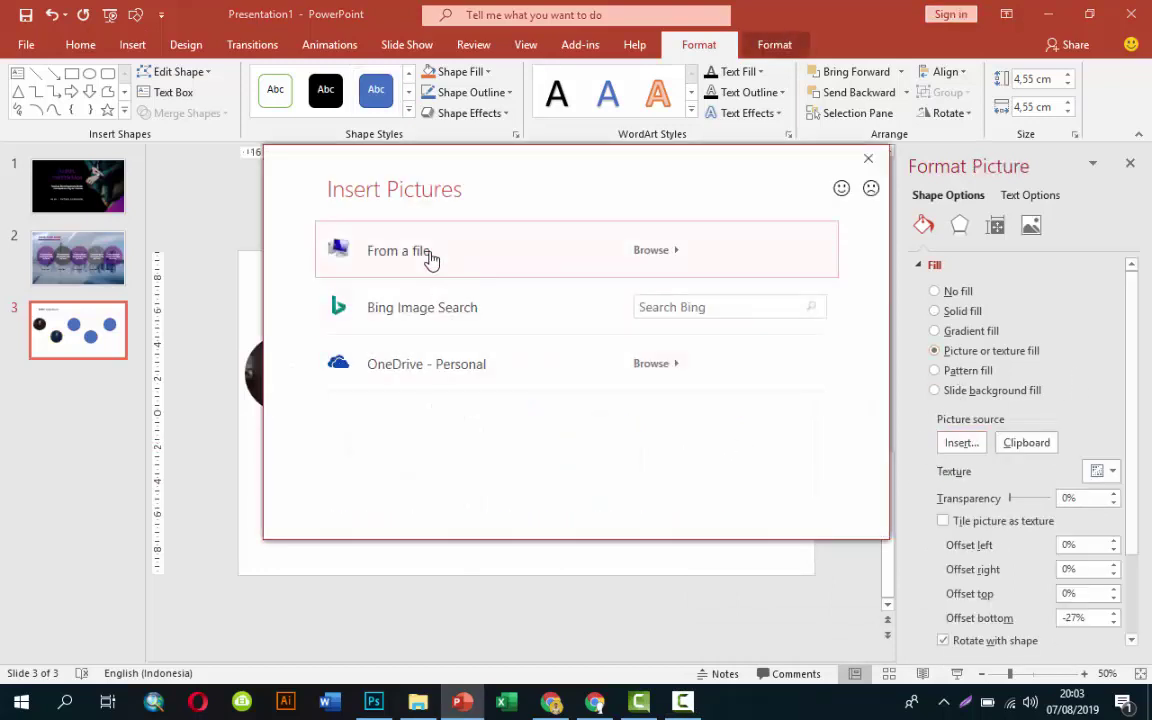
{"action": "left_click", "coordinate": [430, 258]}
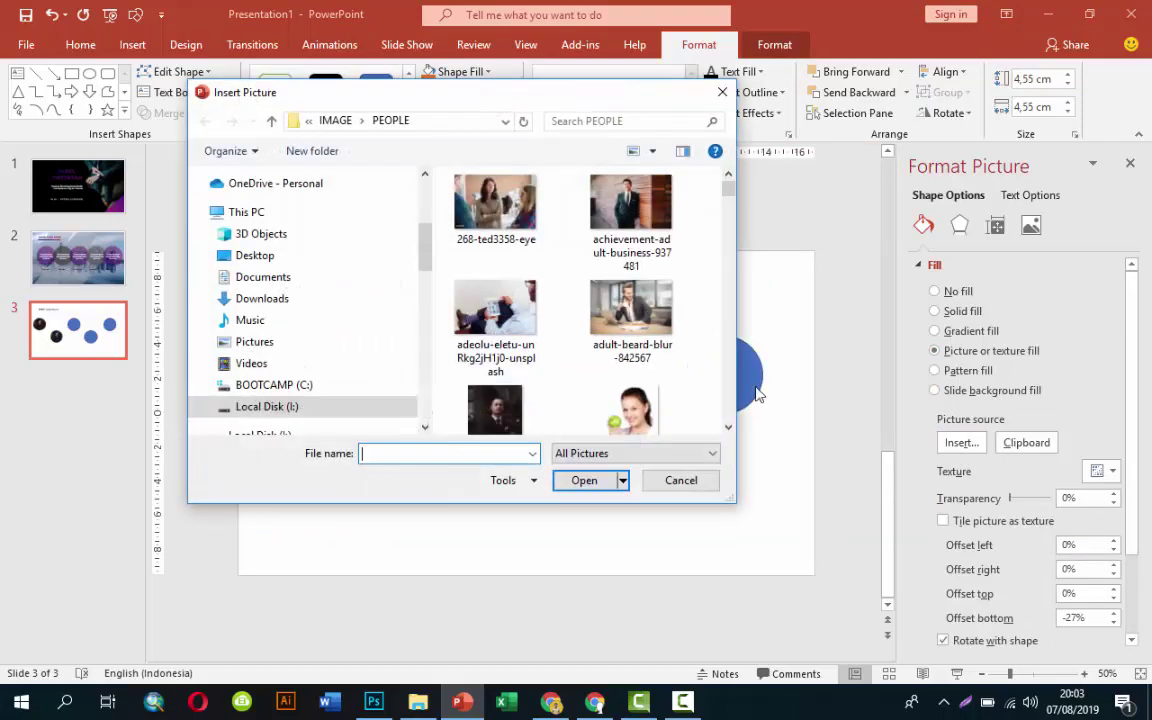
{"action": "left_click", "coordinate": [640, 312]}
{"action": "left_click", "coordinate": [630, 210]}
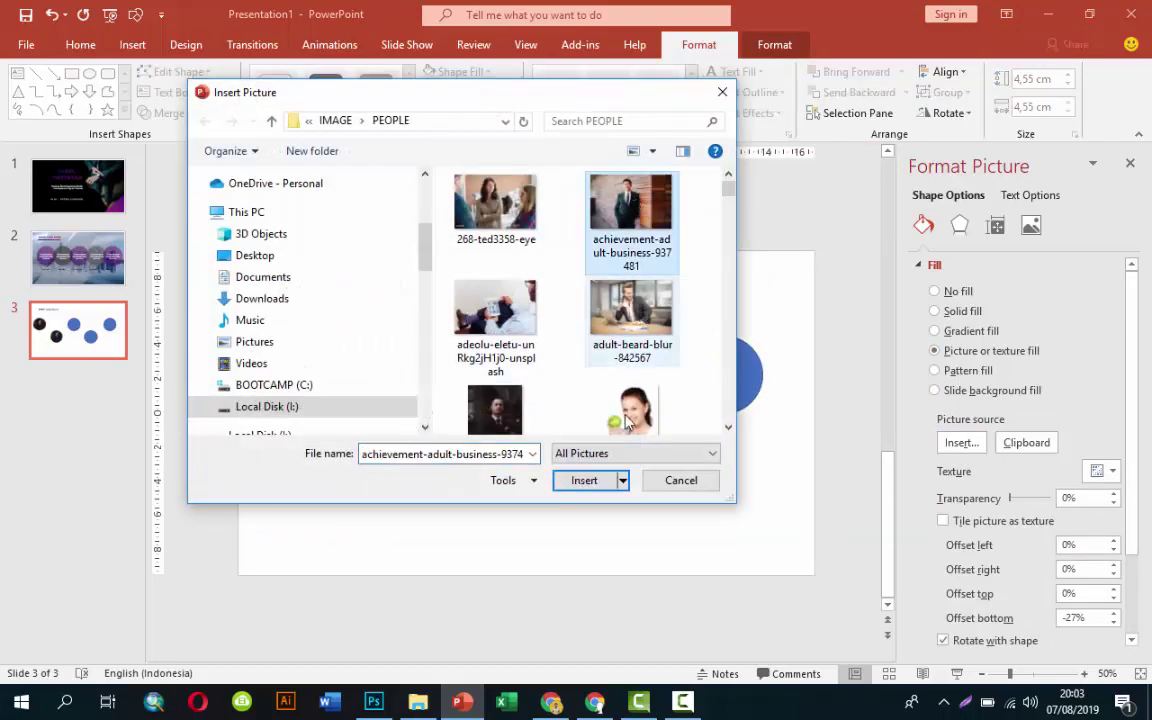
{"action": "left_click", "coordinate": [584, 480]}
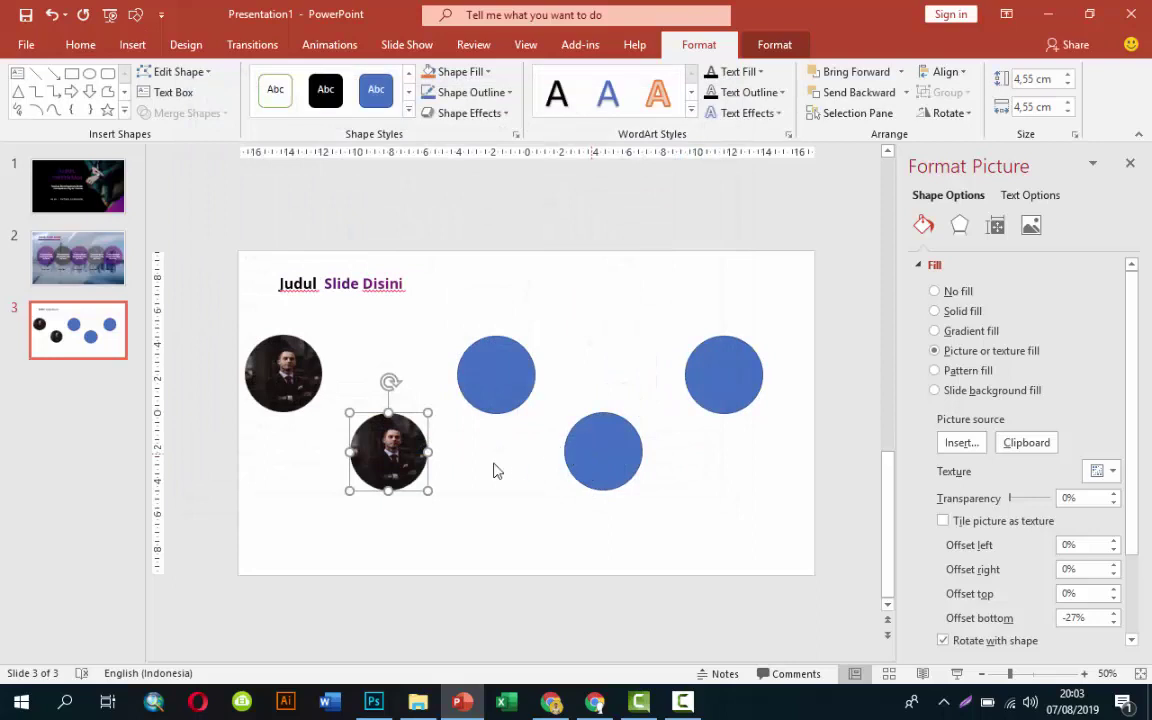
{"action": "left_click", "coordinate": [1114, 574]}
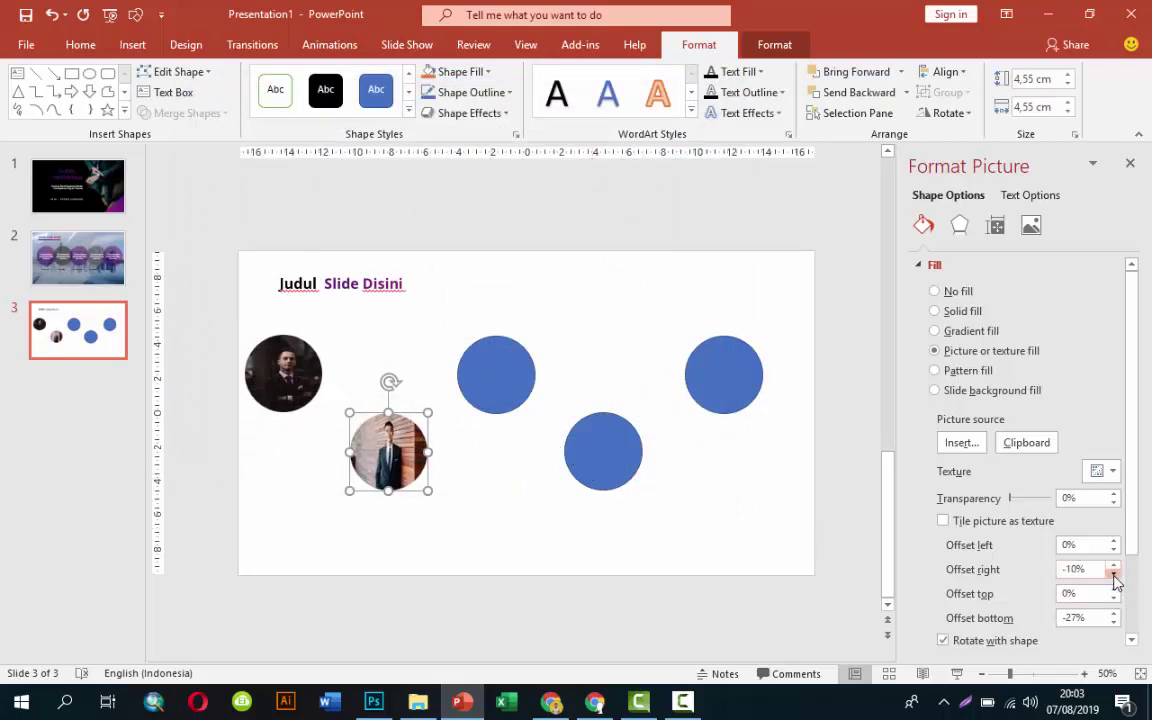
{"action": "left_click", "coordinate": [1113, 549]}
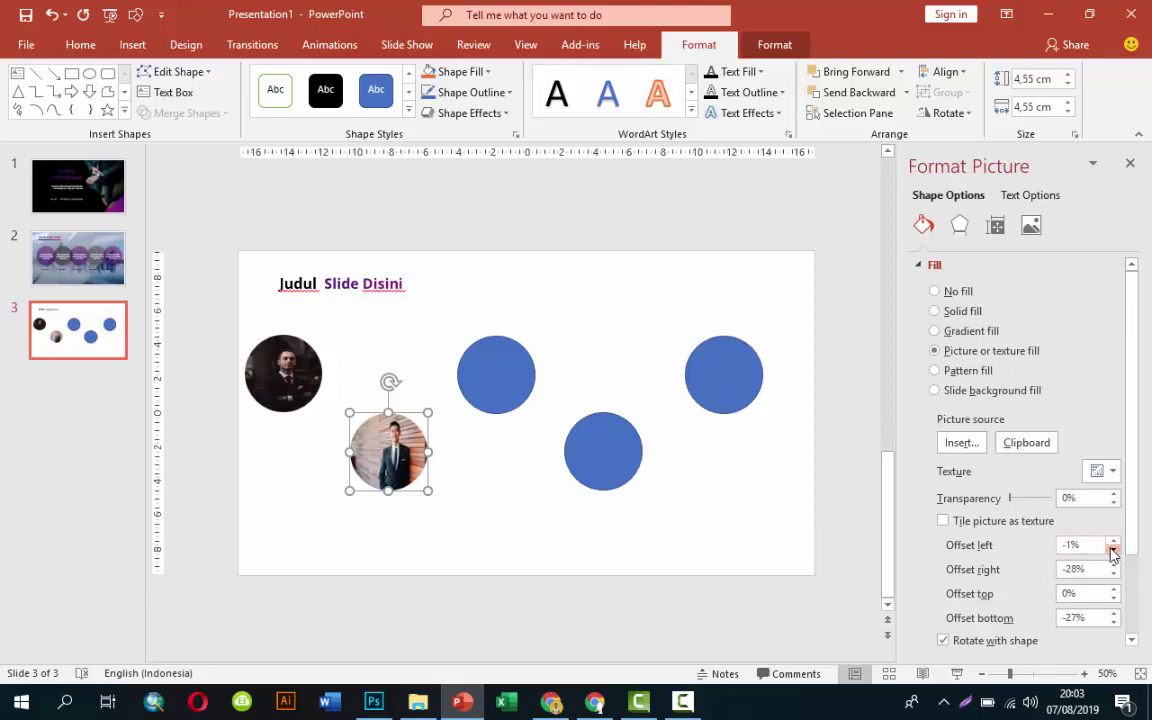
{"action": "left_click", "coordinate": [1113, 549]}
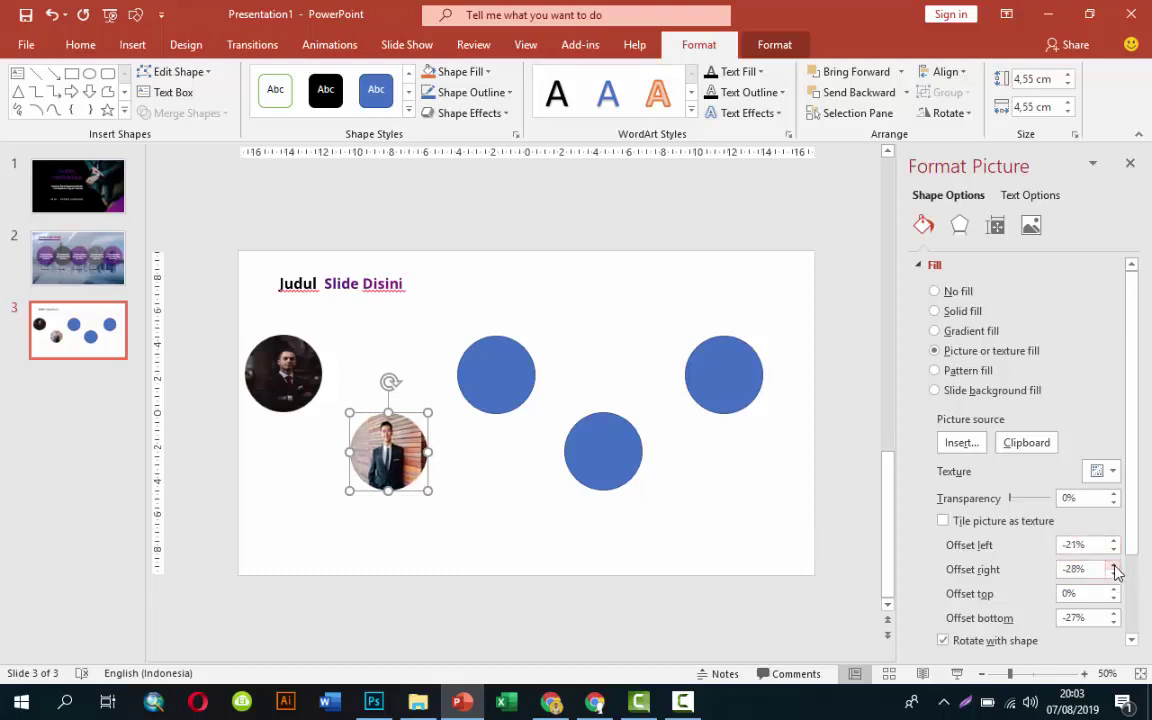
{"action": "left_click", "coordinate": [1114, 574]}
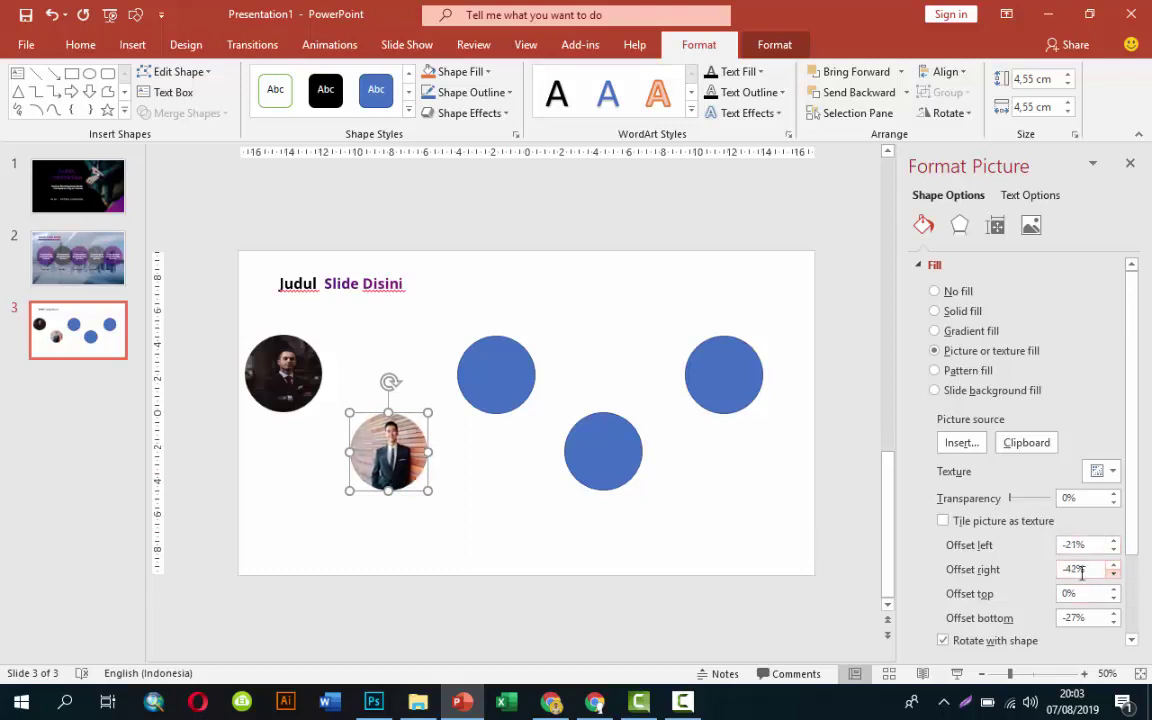
Remove the upper middle circle's outline and fill it with the 268-ted3358-eye photo
{"action": "left_click", "coordinate": [486, 396]}
{"action": "left_click", "coordinate": [958, 509]}
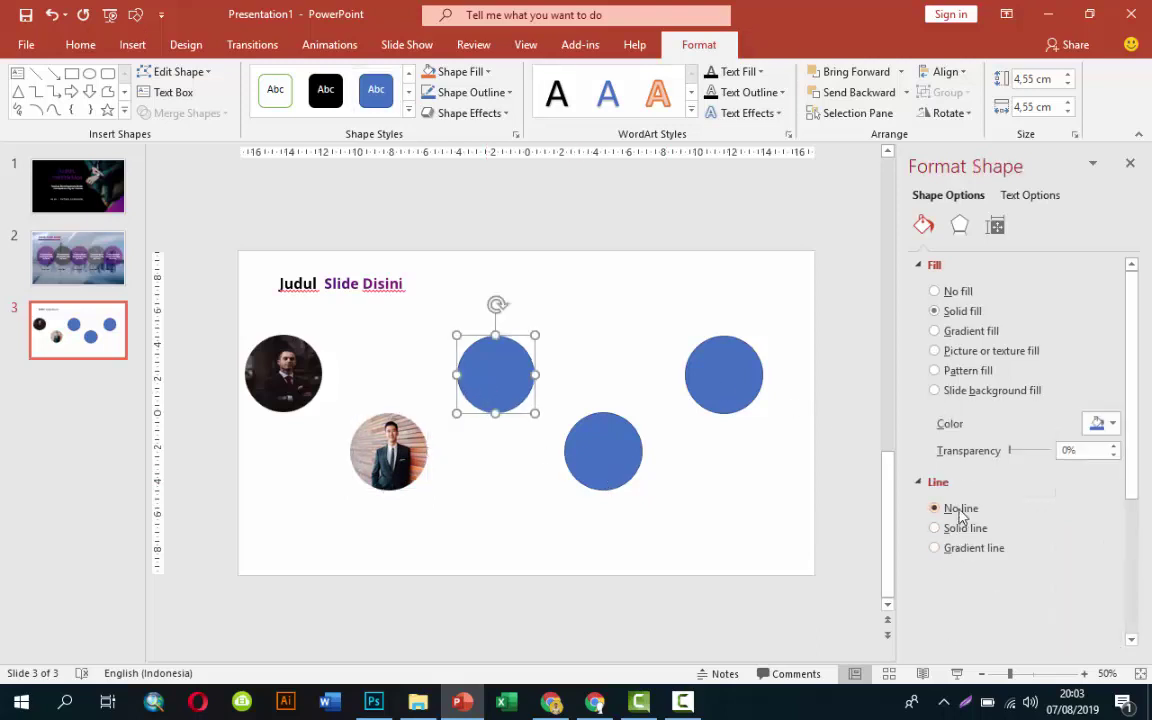
{"action": "left_click", "coordinate": [978, 352]}
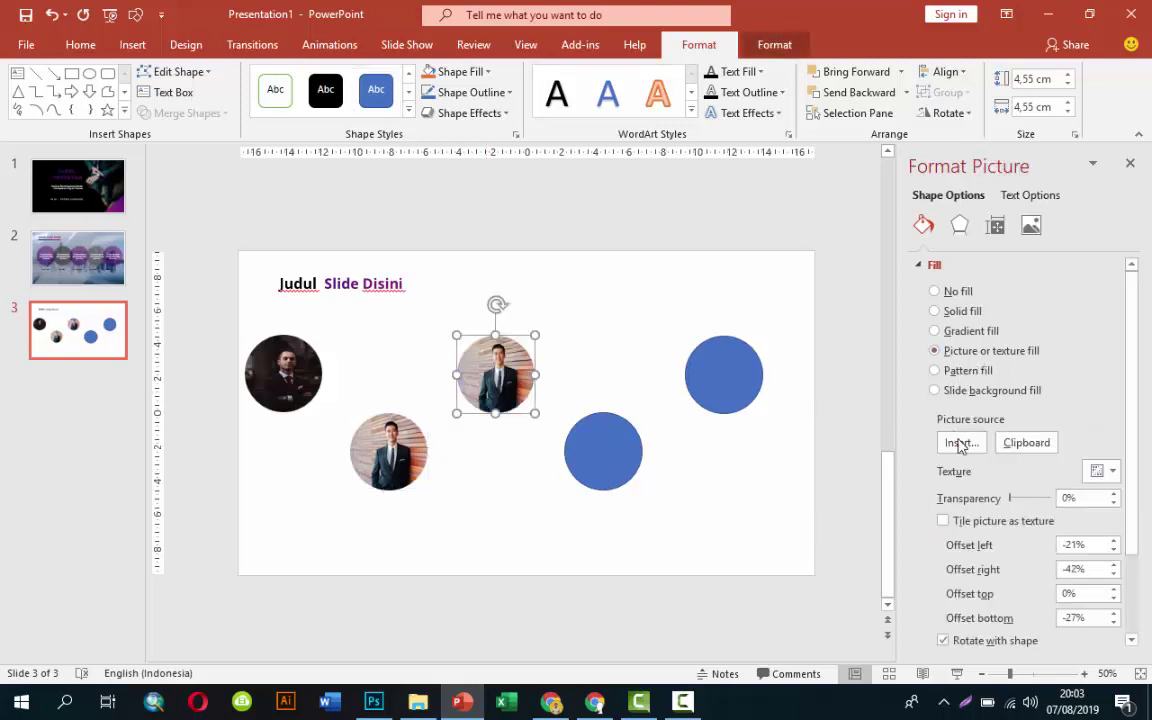
{"action": "left_click", "coordinate": [960, 442]}
{"action": "left_click", "coordinate": [415, 252]}
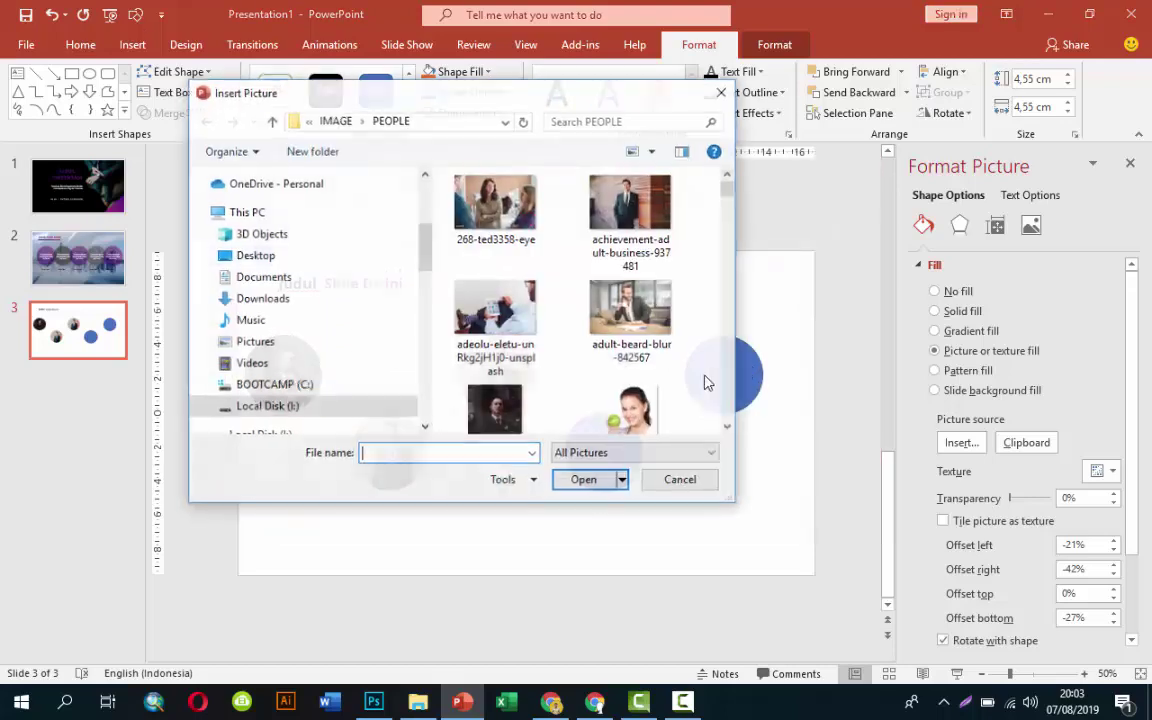
{"action": "left_click", "coordinate": [510, 243]}
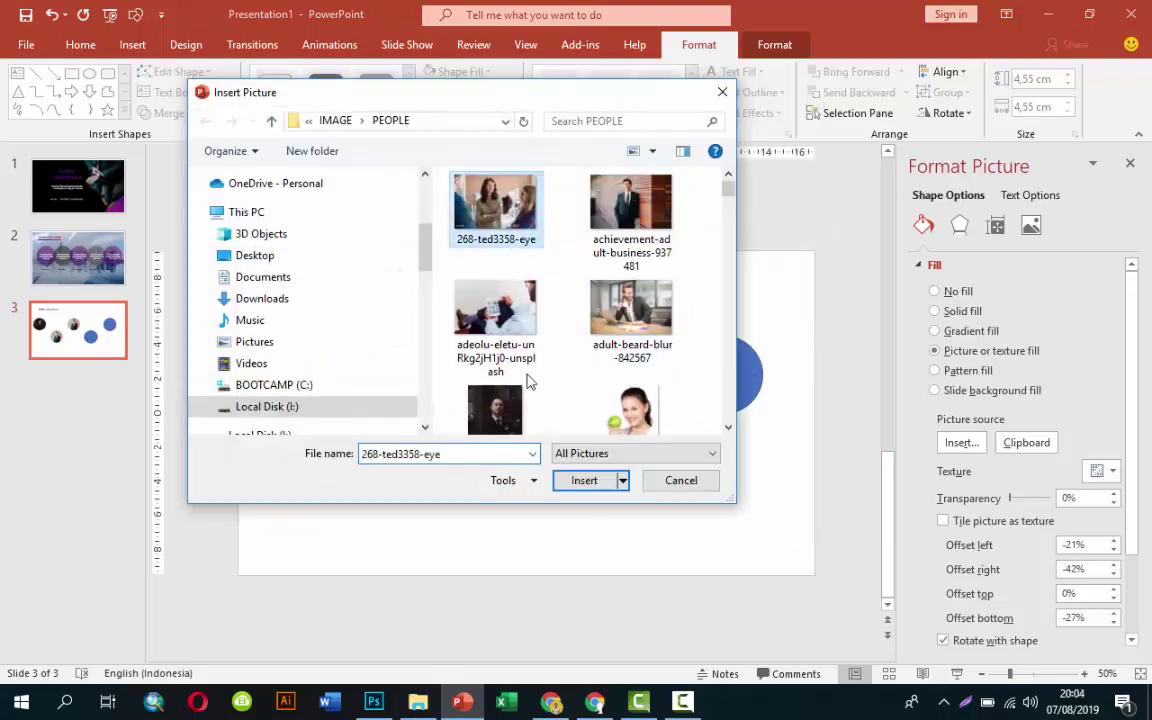
{"action": "left_click", "coordinate": [581, 489]}
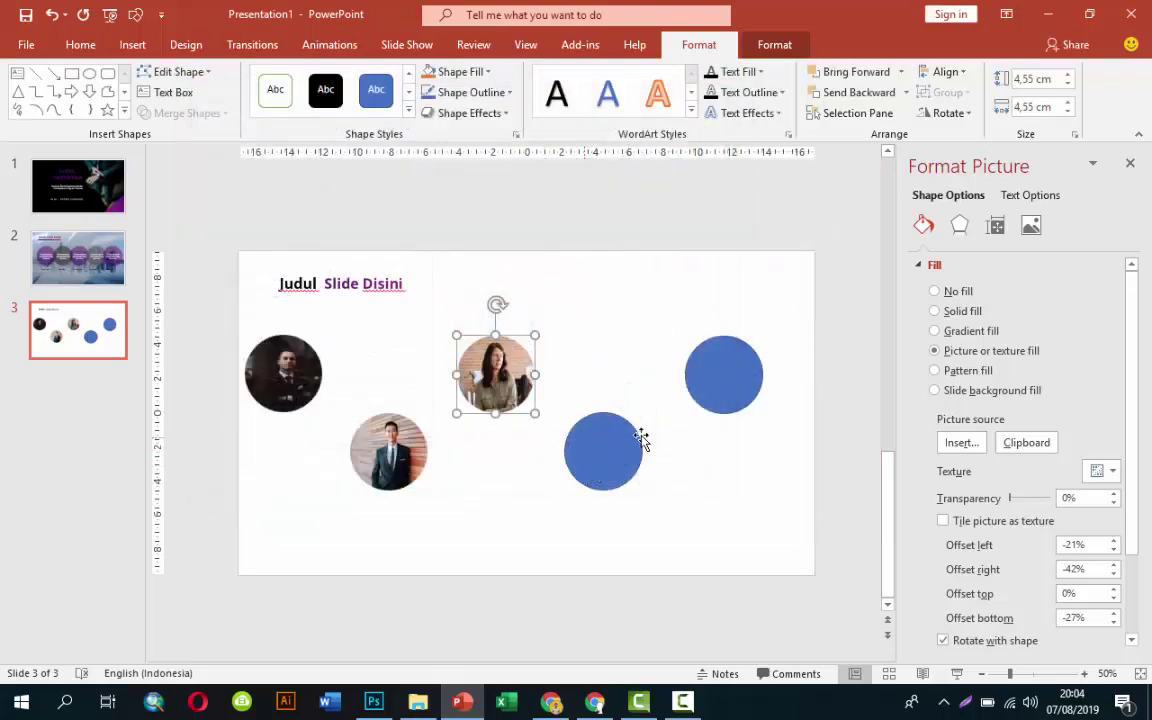
Remove the lower-right circle's outline and fill it with beautiful-blur-casual-935756
{"action": "left_click", "coordinate": [588, 450]}
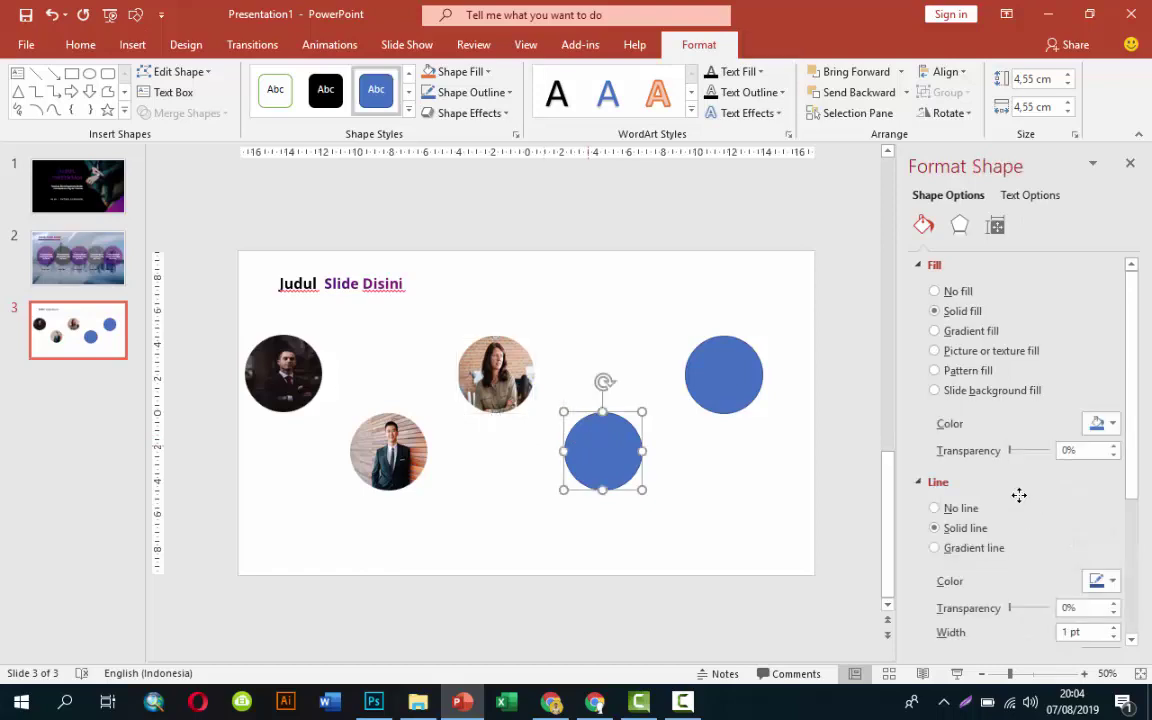
{"action": "left_click", "coordinate": [936, 509]}
{"action": "left_click", "coordinate": [940, 351]}
{"action": "left_click", "coordinate": [960, 441]}
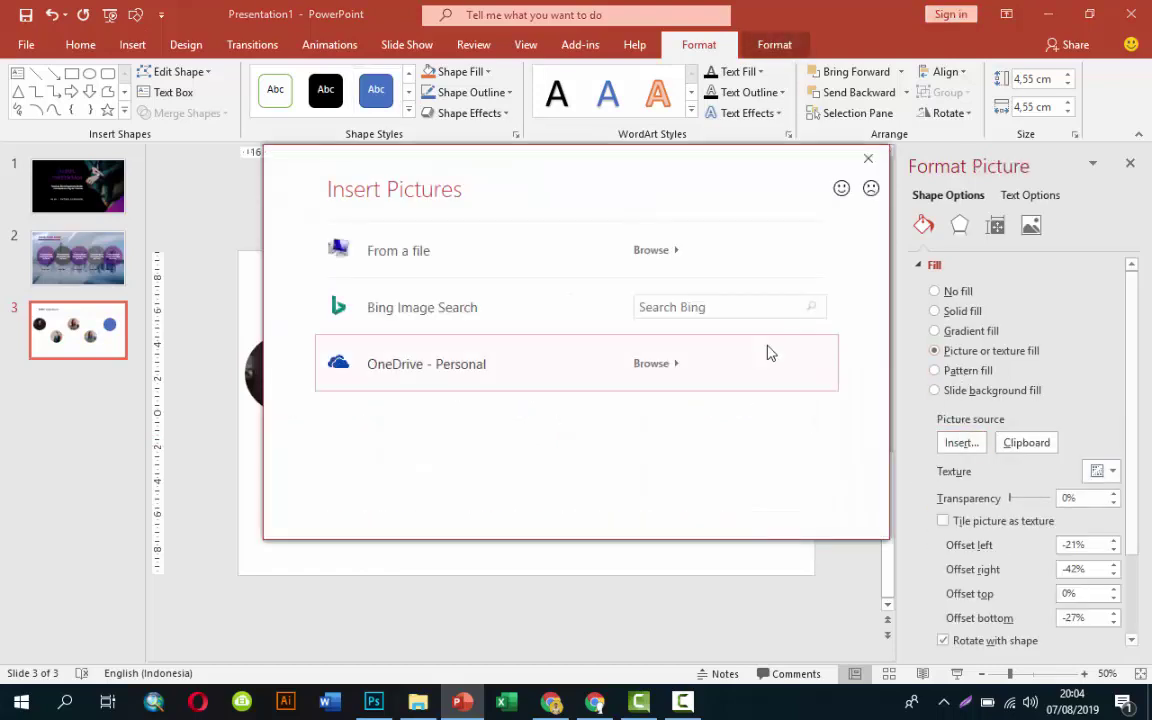
{"action": "left_click", "coordinate": [465, 250]}
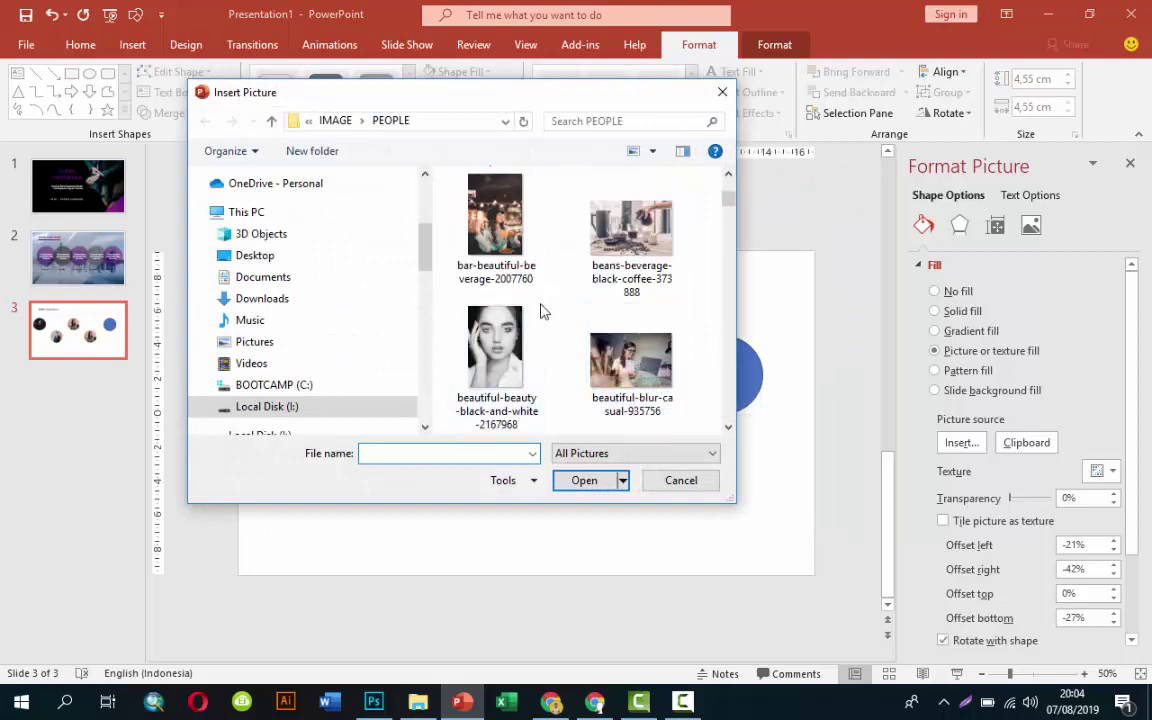
{"action": "scroll", "coordinate": [668, 360], "scroll_direction": "down", "scroll_amount": 1}
{"action": "left_click", "coordinate": [630, 280]}
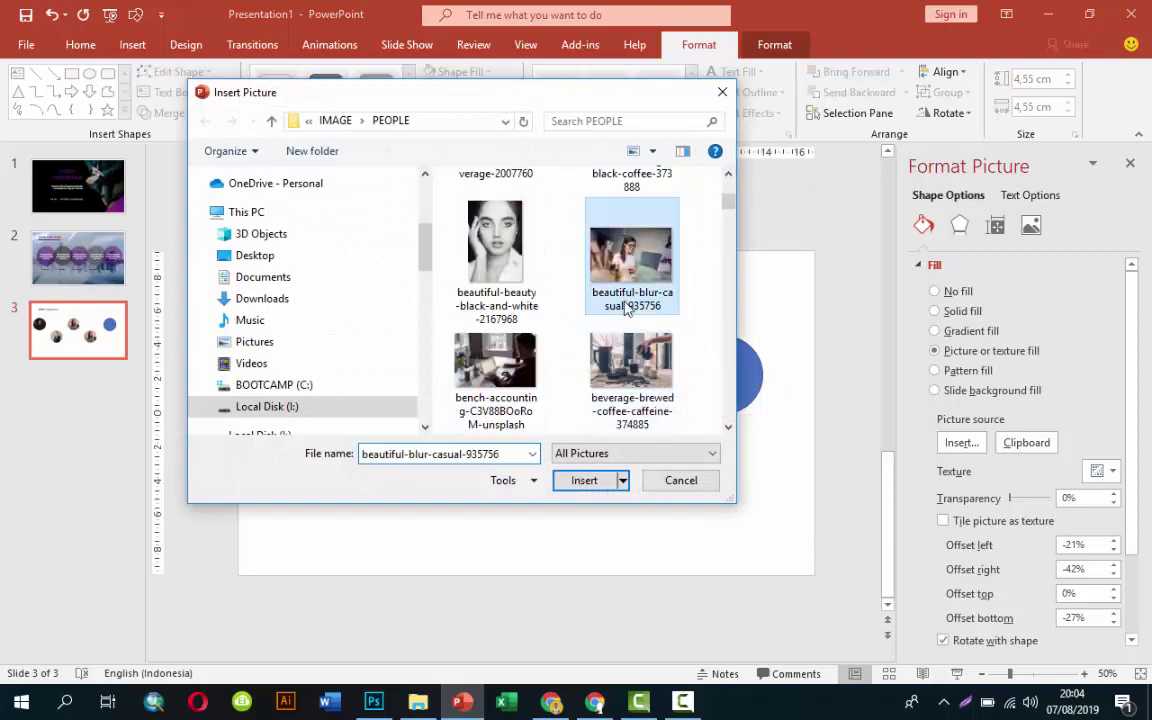
{"action": "left_click", "coordinate": [576, 486]}
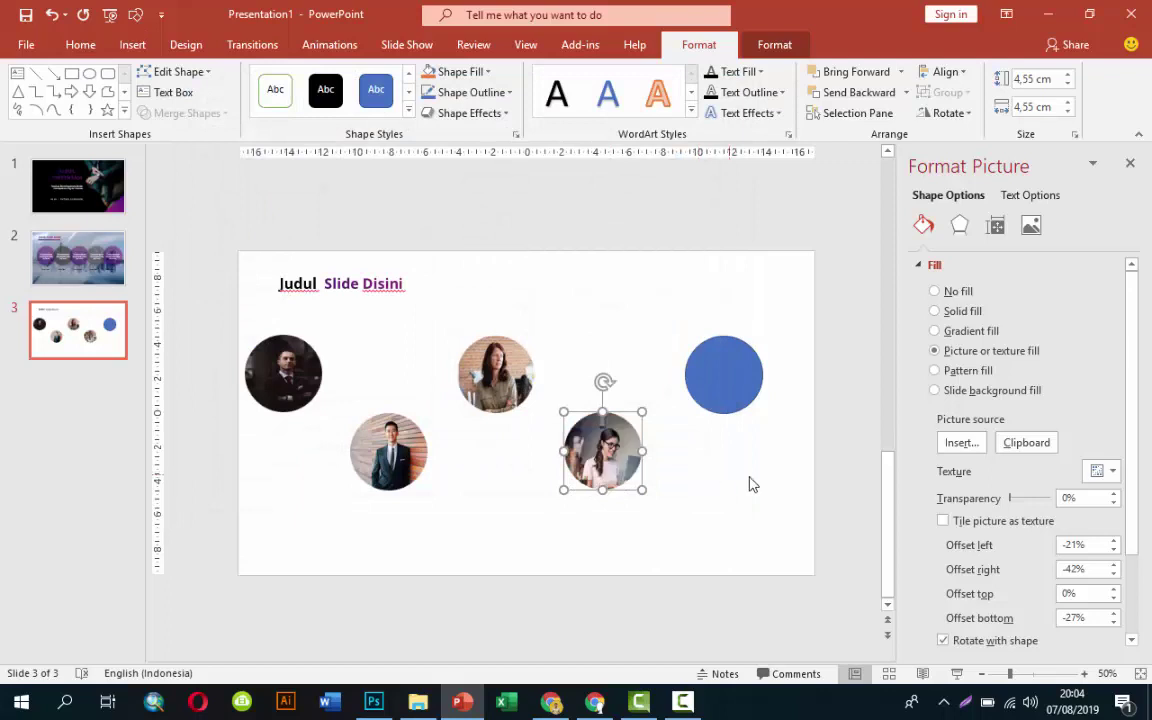
Fill the upper-right circle with pexels-photo-432497, no outline, right offset -6%
{"action": "left_click", "coordinate": [694, 380]}
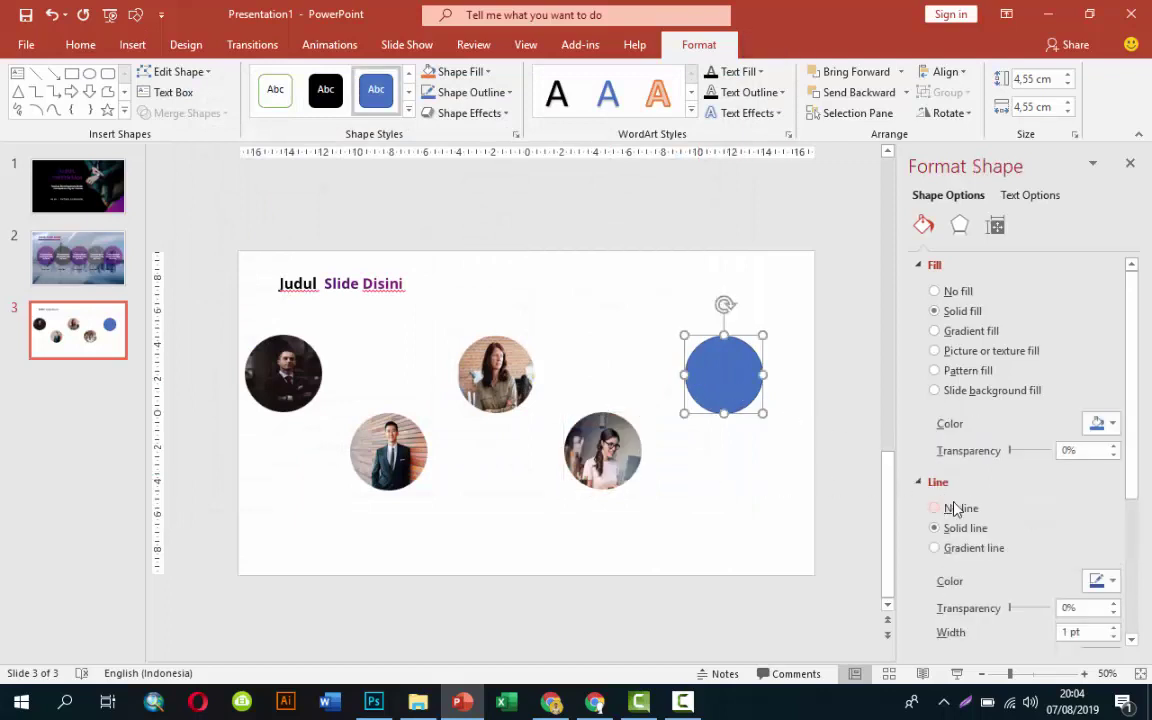
{"action": "left_click", "coordinate": [955, 509]}
{"action": "left_click", "coordinate": [957, 331]}
{"action": "left_click", "coordinate": [957, 351]}
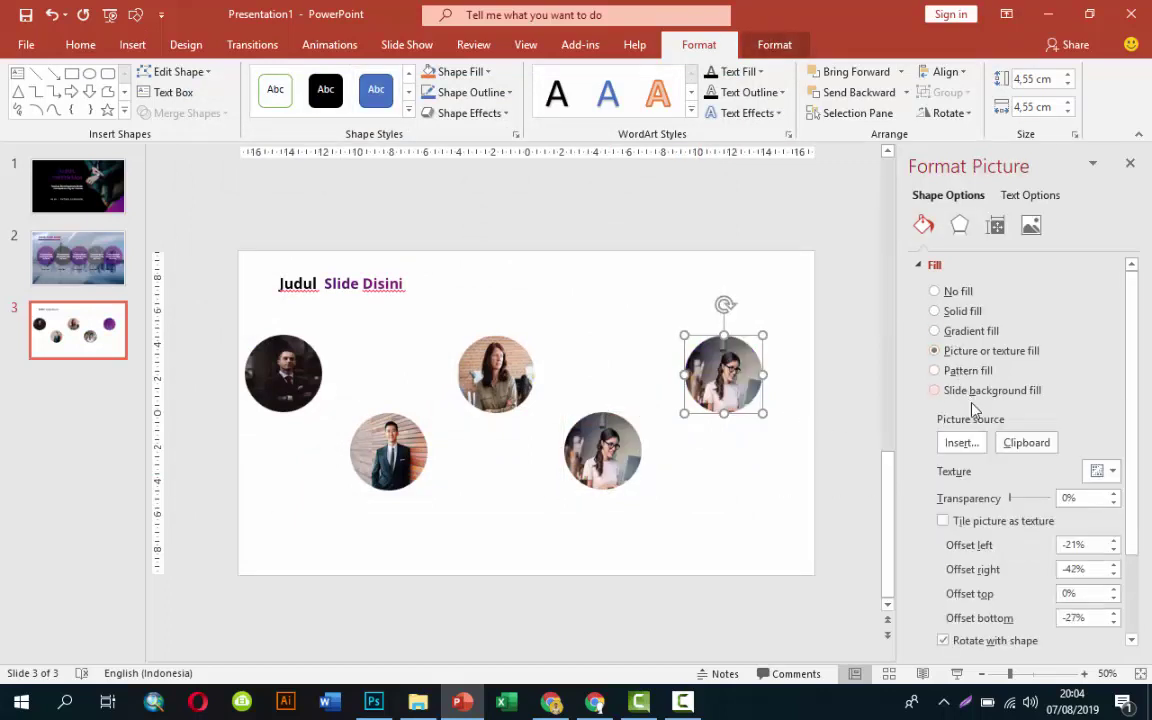
{"action": "left_click", "coordinate": [960, 442]}
{"action": "key", "text": "Escape"}
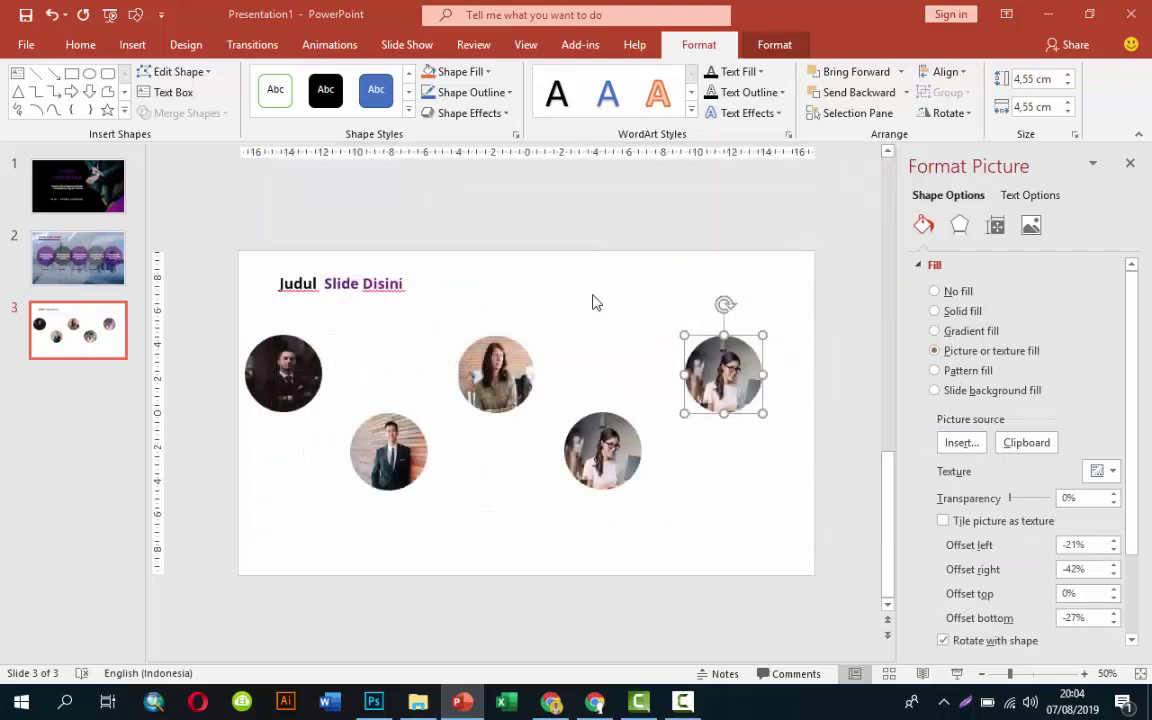
{"action": "left_click_drag", "start_coordinate": [730, 200], "coordinate": [728, 236]}
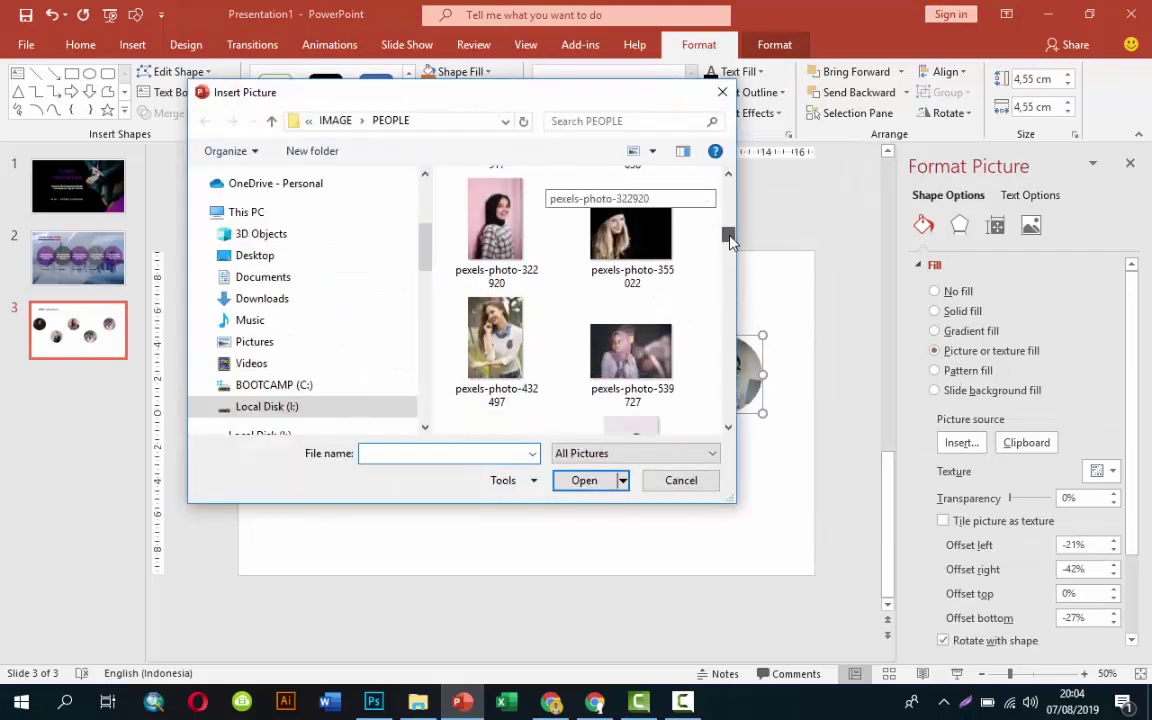
{"action": "left_click", "coordinate": [505, 337]}
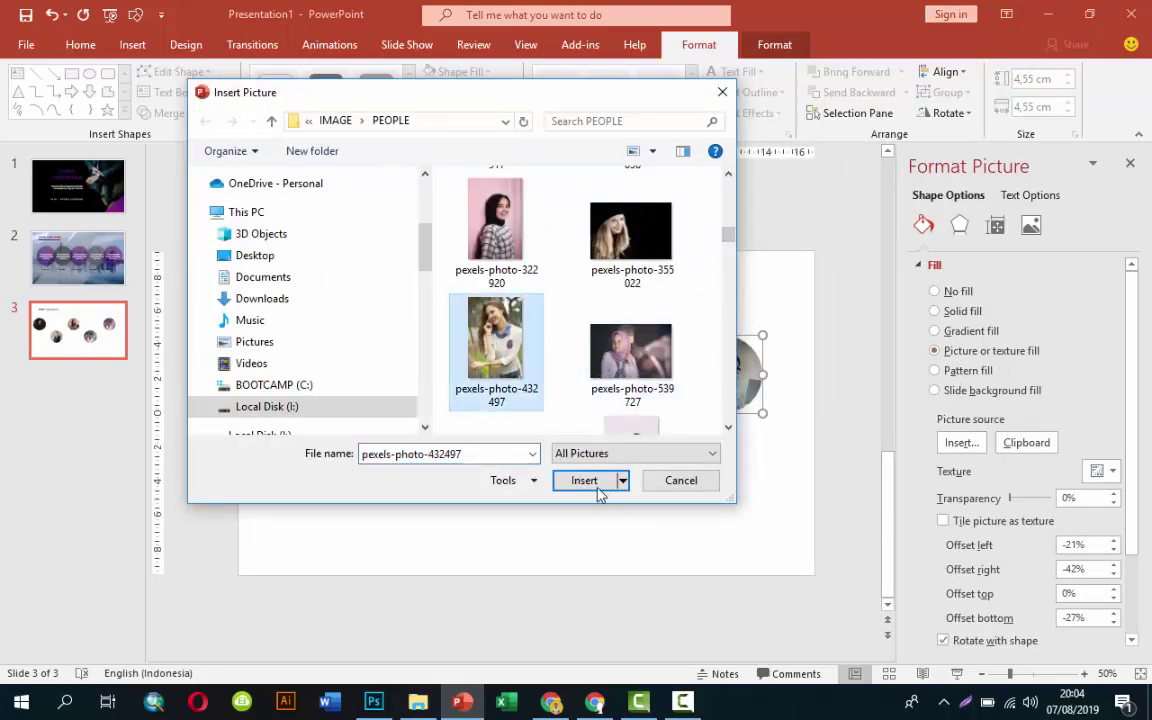
{"action": "left_click", "coordinate": [596, 486]}
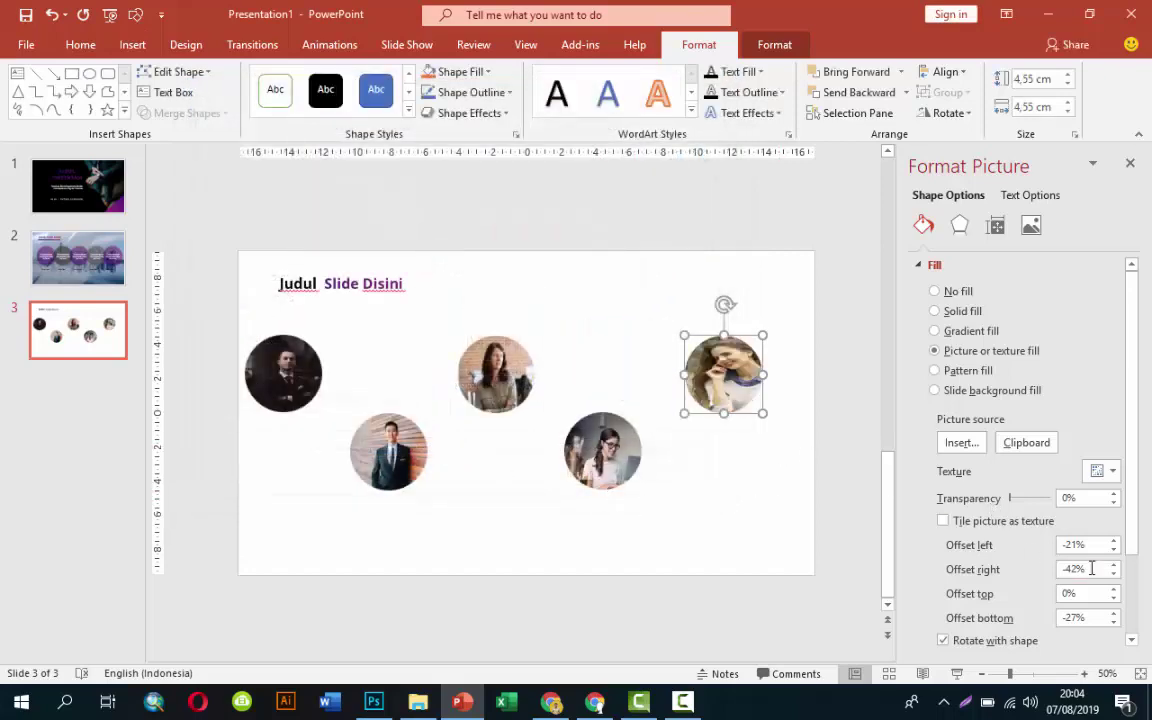
{"action": "left_click_drag", "start_coordinate": [1113, 566], "coordinate": [1113, 566]}
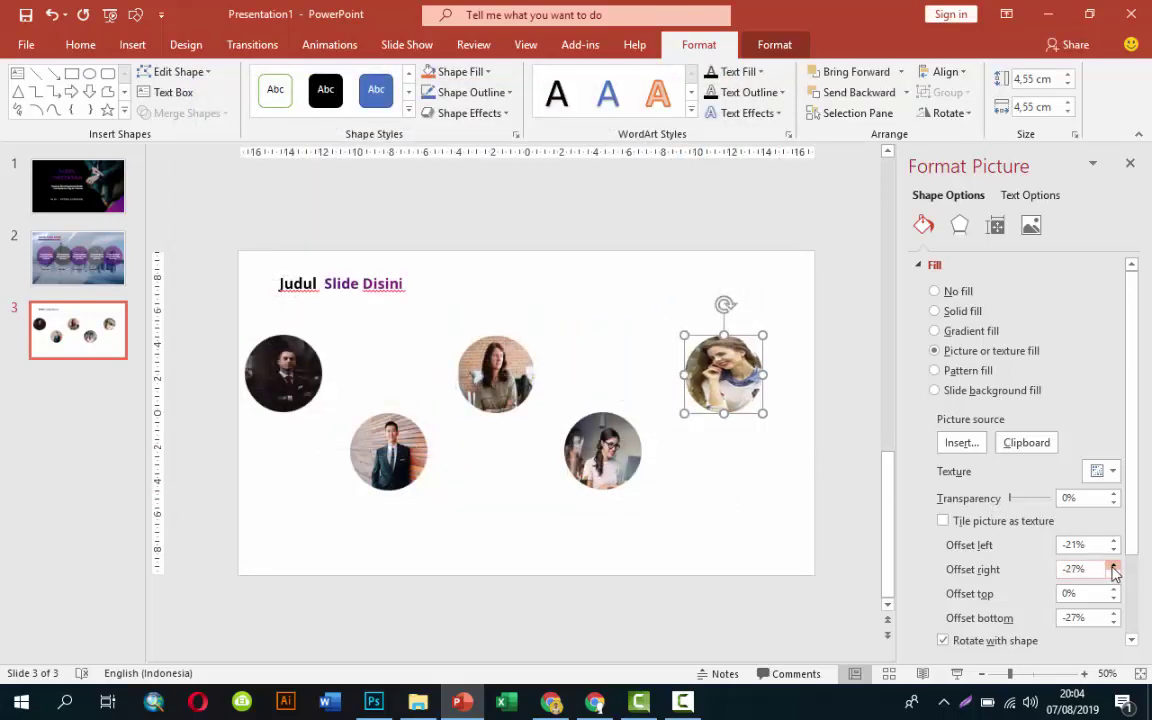
{"action": "left_click", "coordinate": [723, 481]}
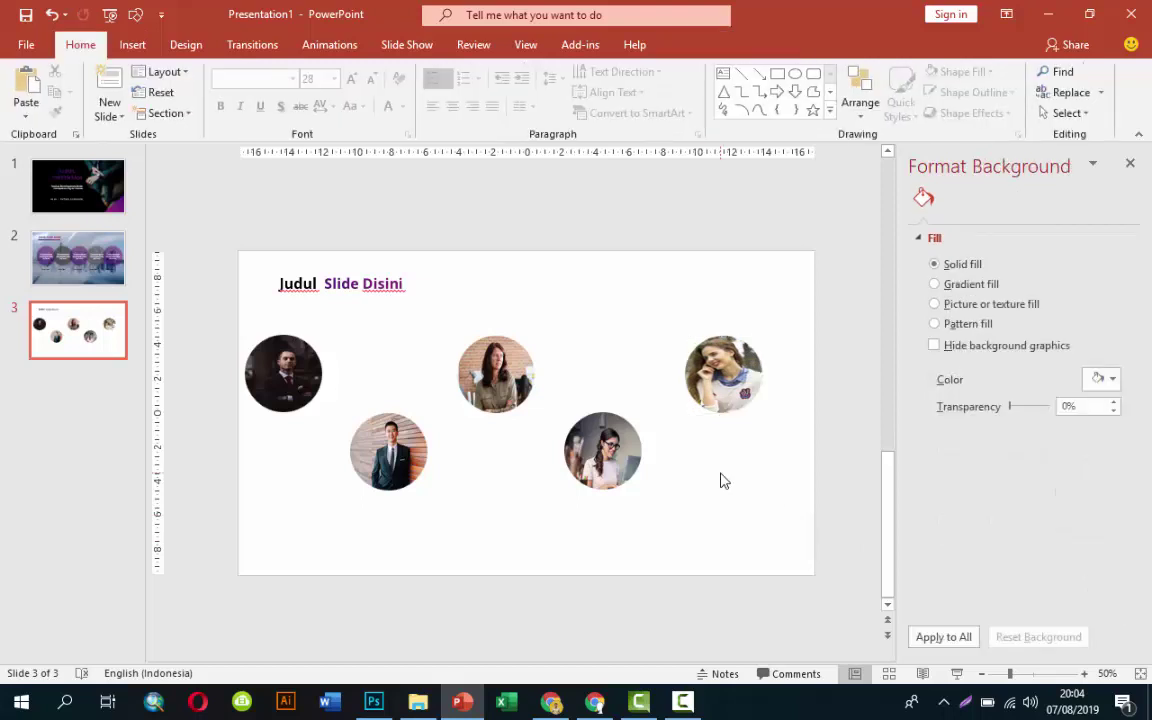
Copy the purple gradient triangle from slide 1 into slide 3's bottom-right corner
{"action": "left_click", "coordinate": [95, 185]}
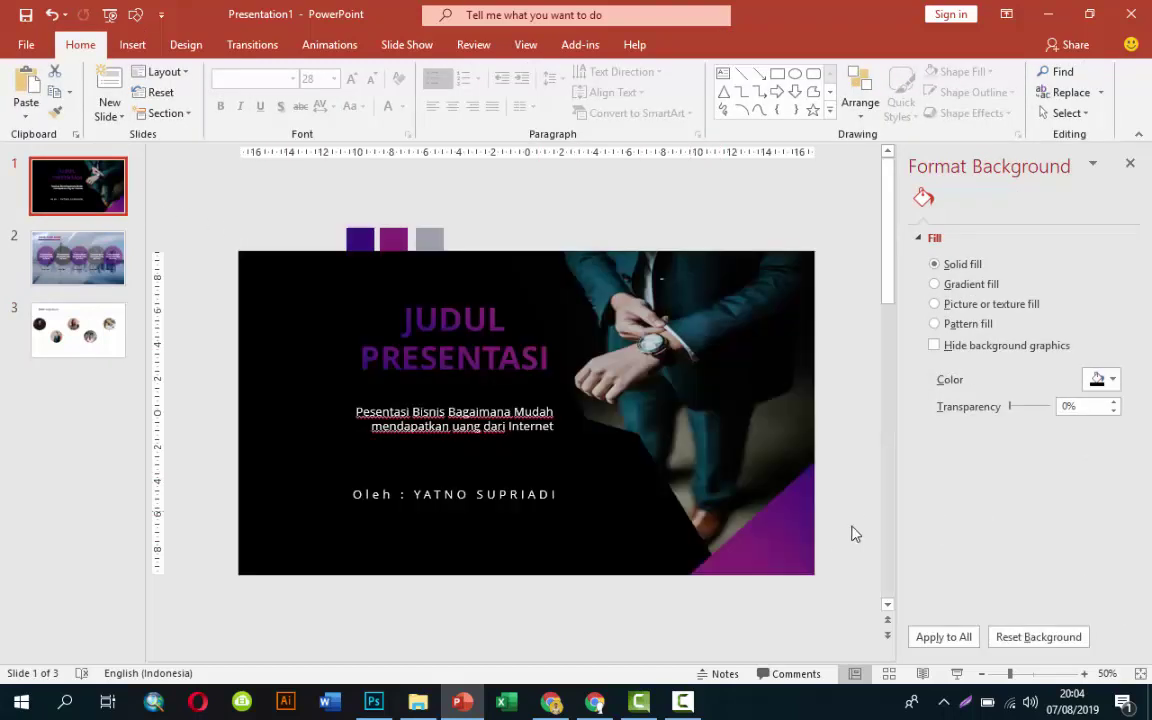
{"action": "left_click", "coordinate": [797, 522]}
{"action": "left_click", "coordinate": [90, 322]}
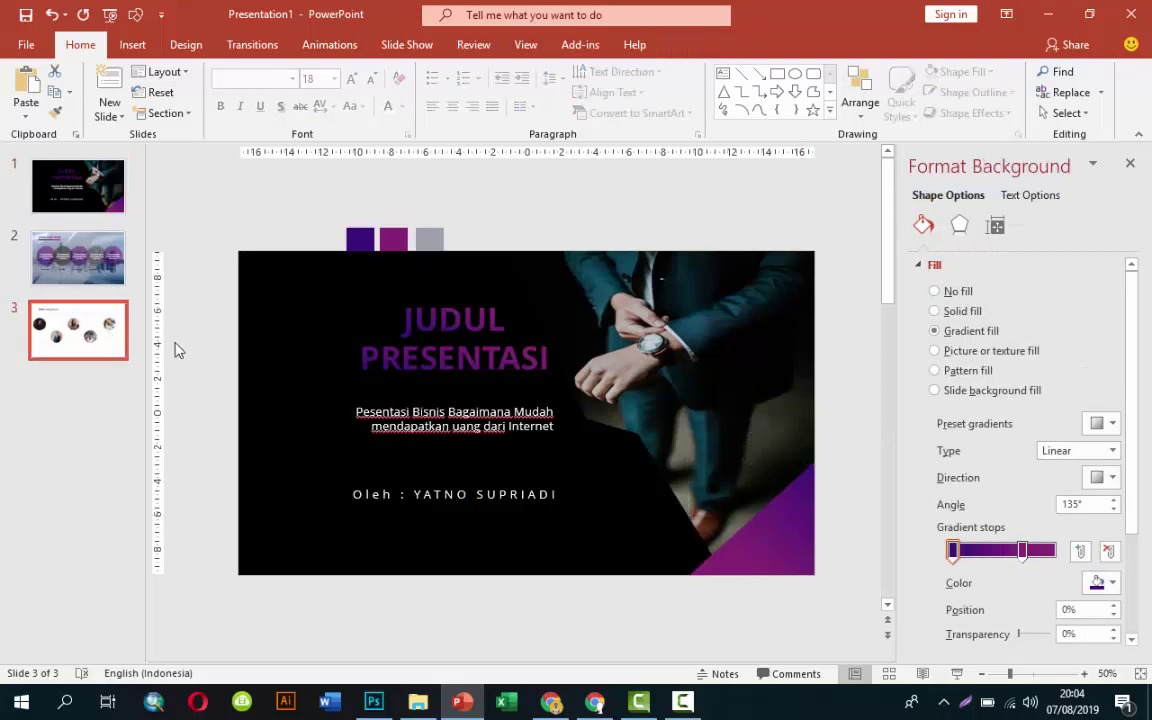
{"action": "key", "text": "ctrl+v"}
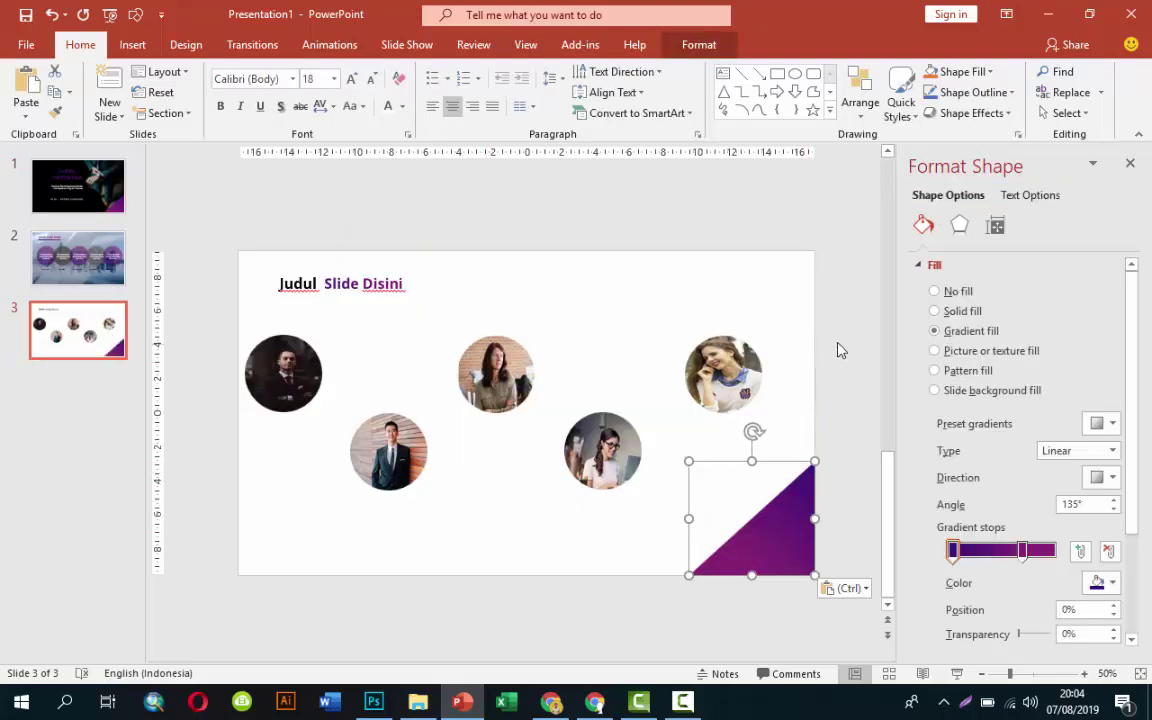
{"action": "left_click", "coordinate": [838, 349]}
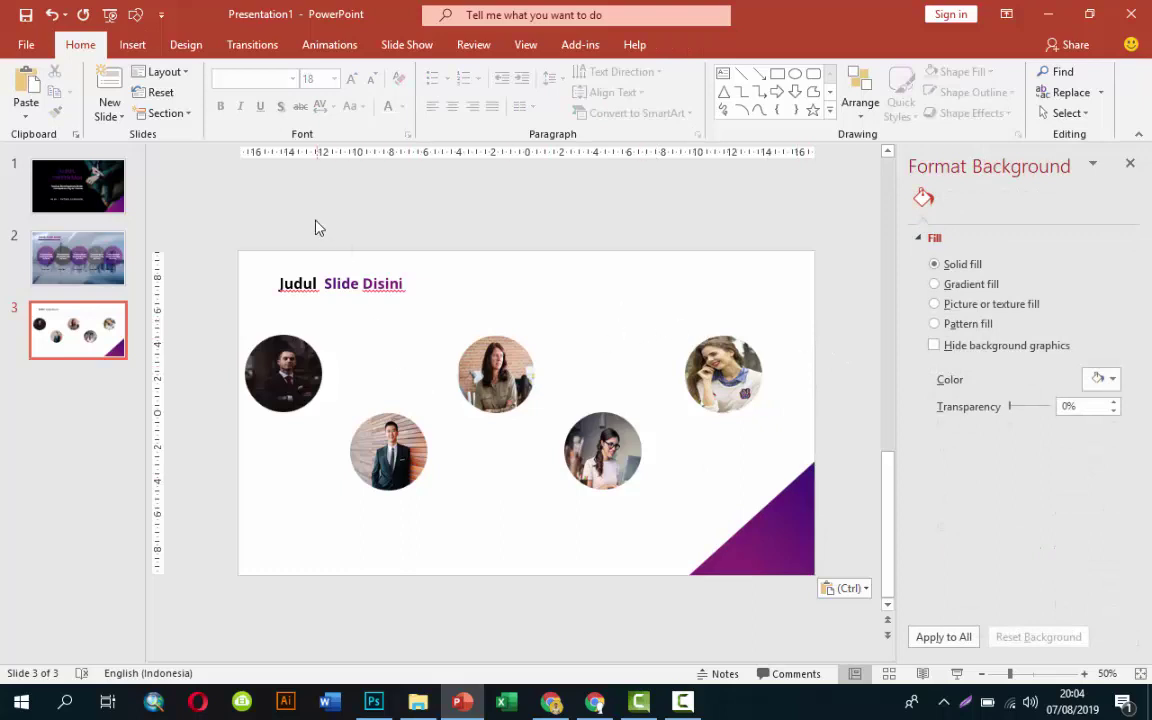
Copy the Deskripsi label and its paragraph box from slide 2 onto slide 3
{"action": "left_click", "coordinate": [77, 241]}
{"action": "left_click", "coordinate": [350, 481]}
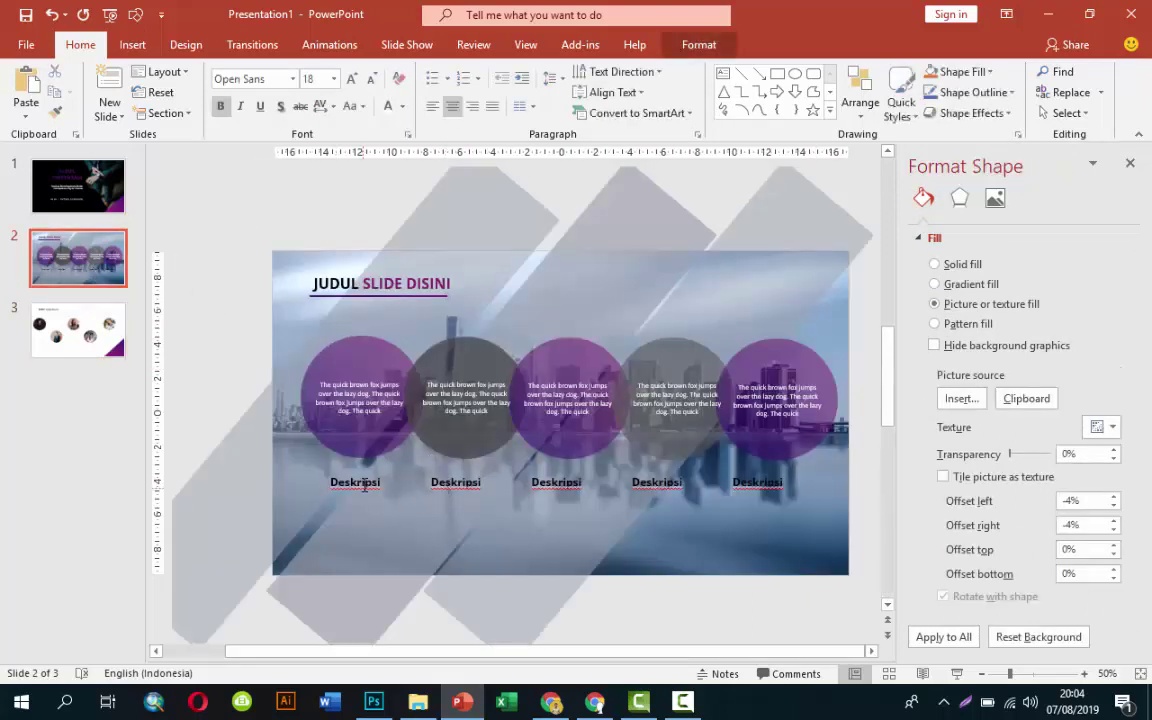
{"action": "left_click", "coordinate": [370, 407], "text": "shift"}
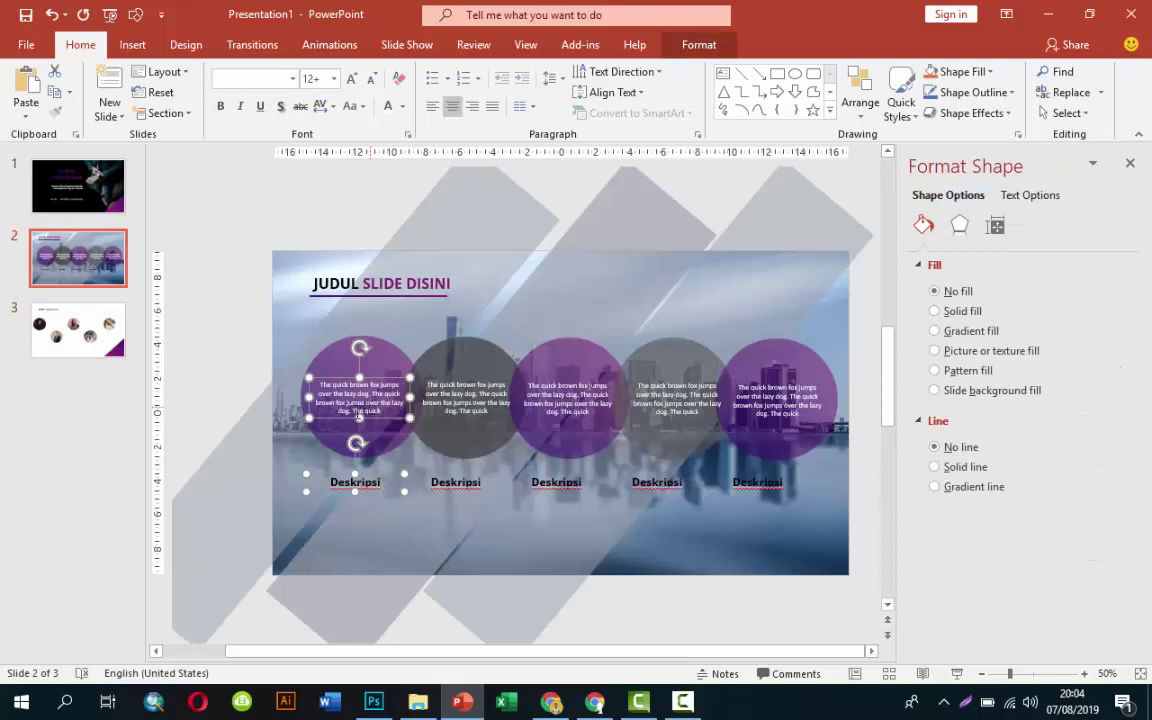
{"action": "left_click", "coordinate": [117, 350]}
{"action": "key", "text": "ctrl+v"}
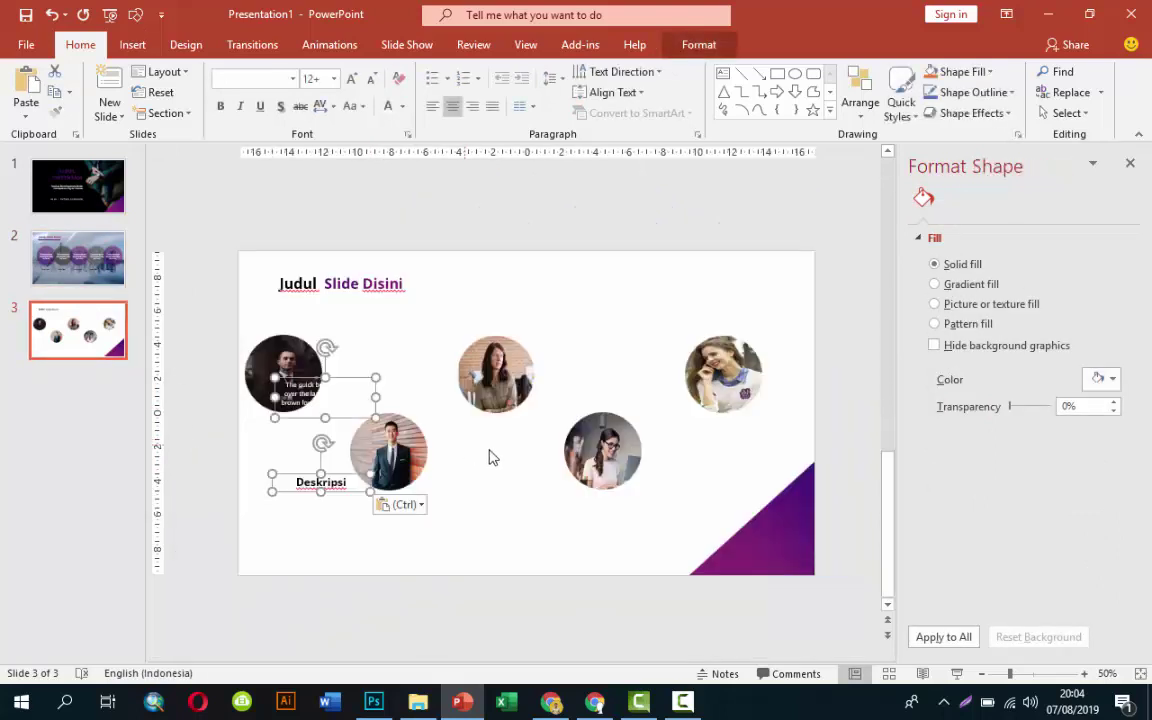
{"action": "left_click", "coordinate": [476, 485]}
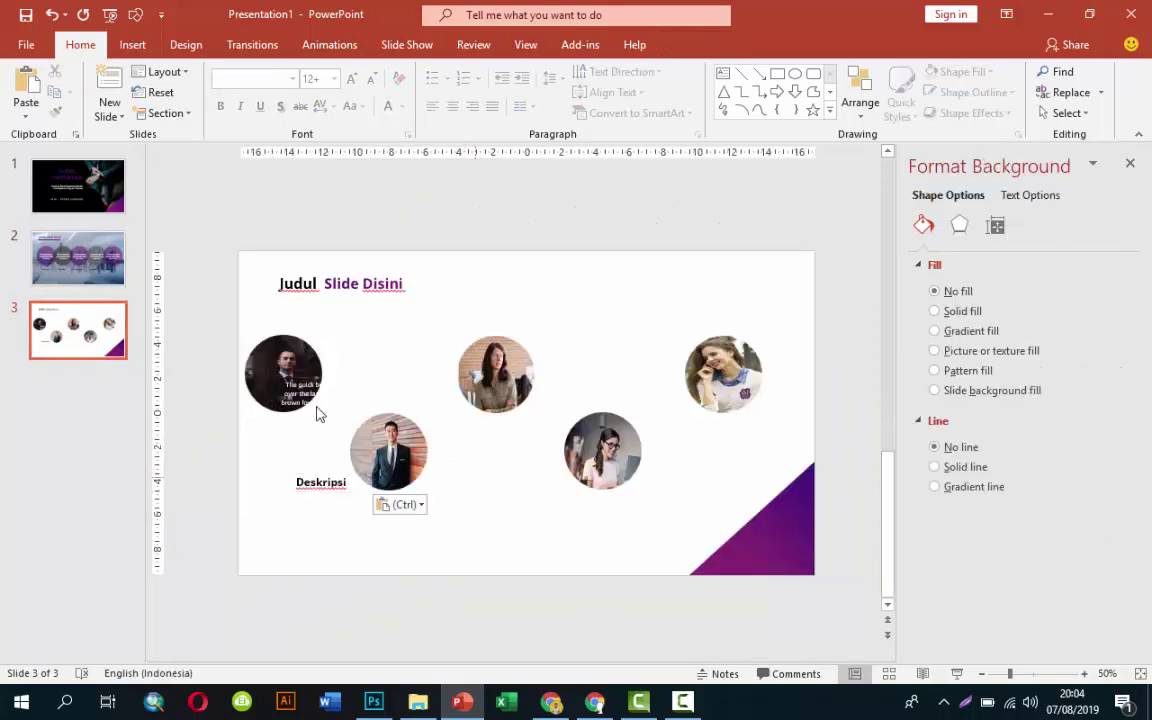
Make the paragraph black, narrow it, and place it with Deskripsi under the first photo
{"action": "left_click", "coordinate": [340, 378]}
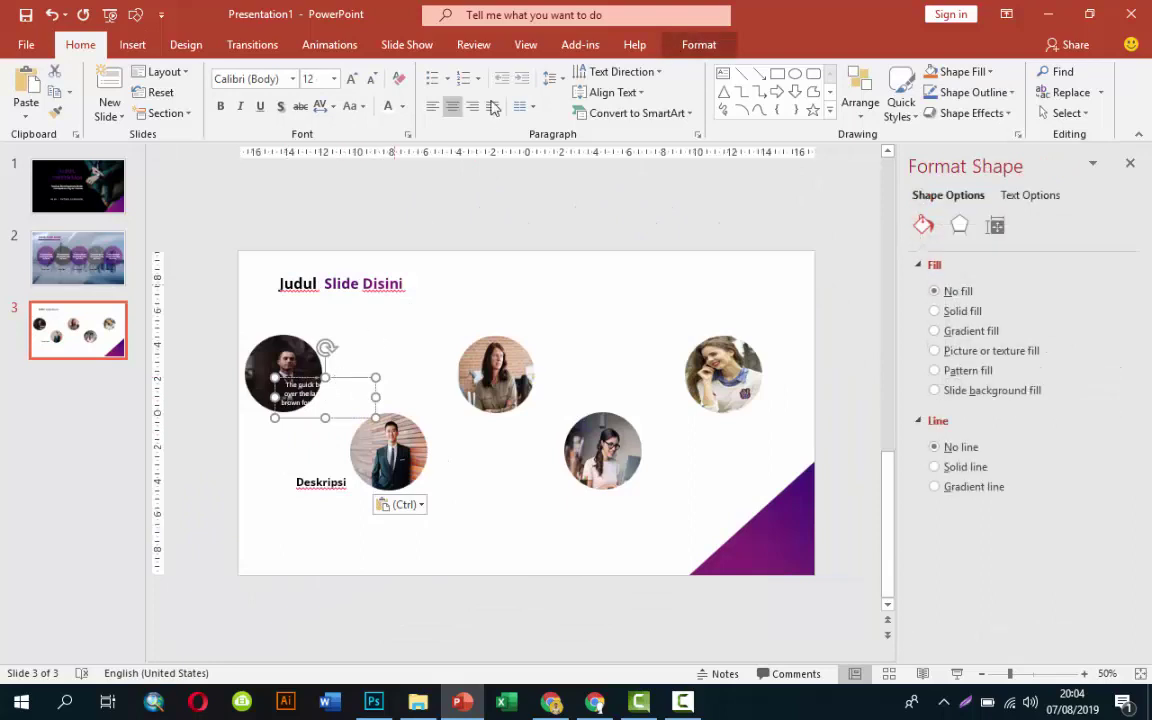
{"action": "left_click", "coordinate": [402, 106]}
{"action": "left_click", "coordinate": [404, 148]}
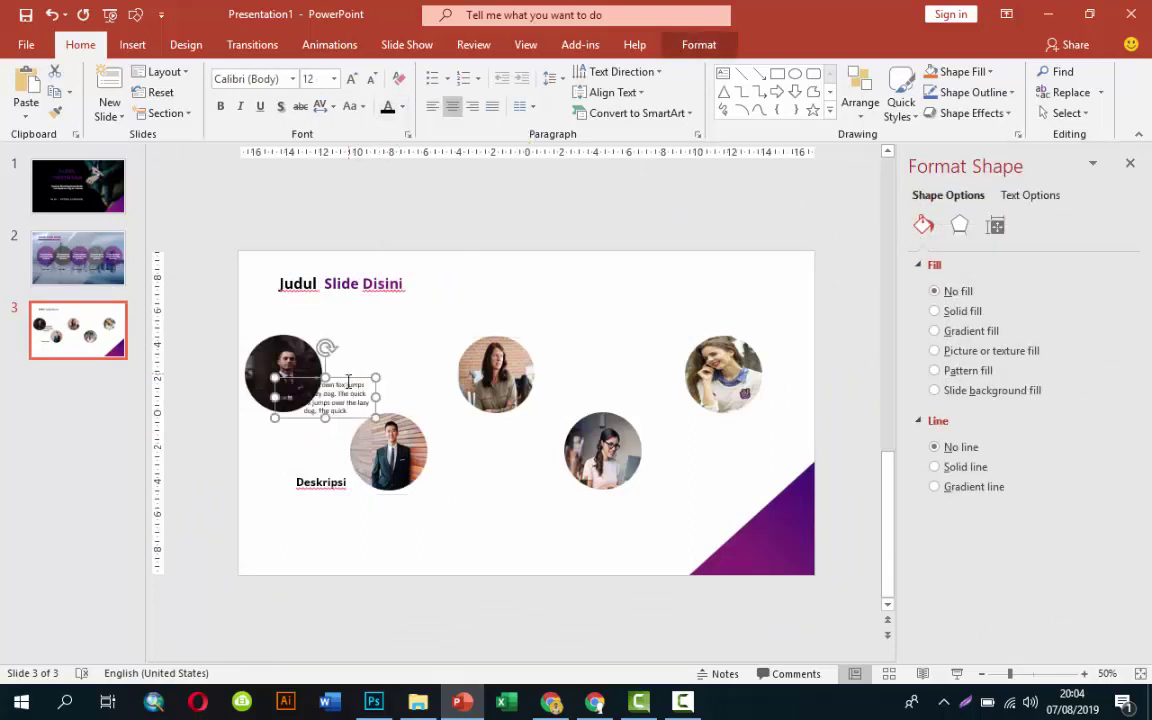
{"action": "left_click_drag", "start_coordinate": [346, 377], "coordinate": [320, 431]}
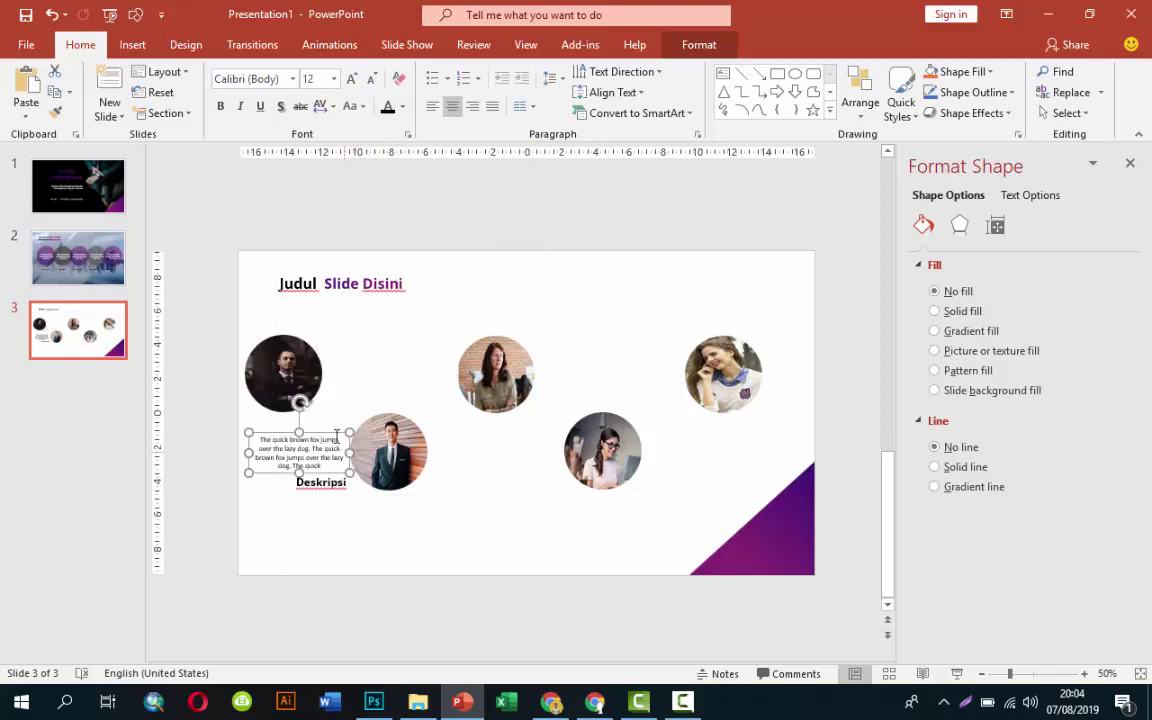
{"action": "left_click_drag", "start_coordinate": [349, 452], "coordinate": [281, 443]}
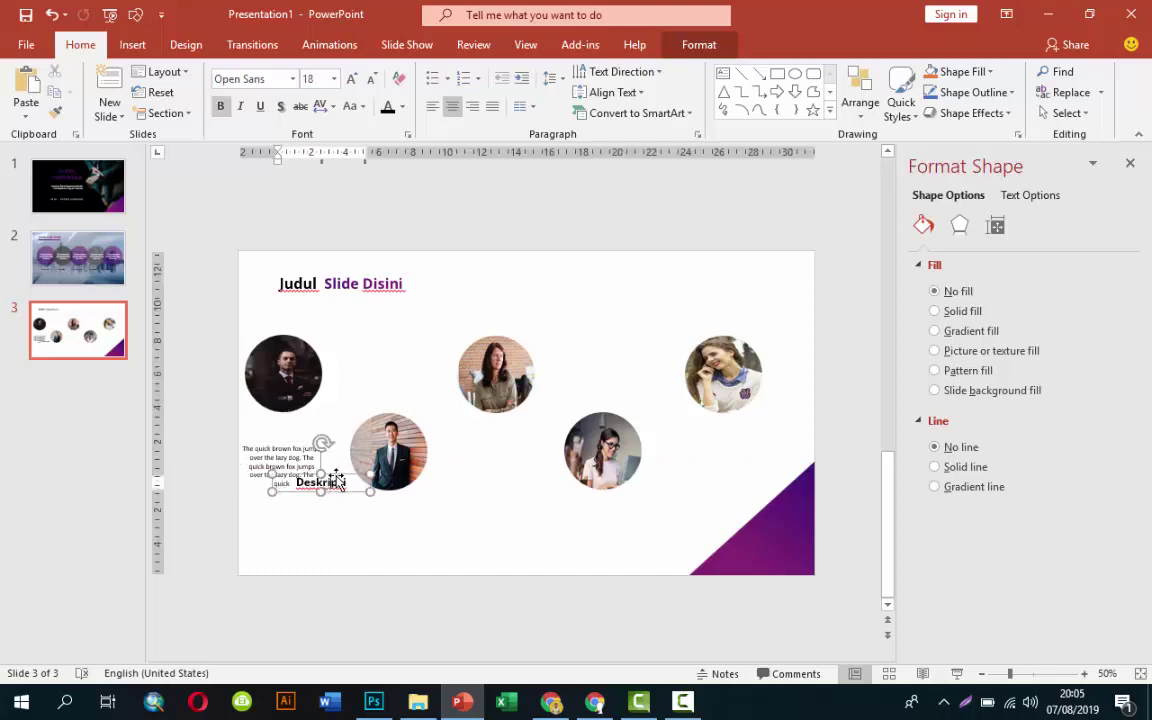
{"action": "left_click_drag", "start_coordinate": [318, 483], "coordinate": [272, 428]}
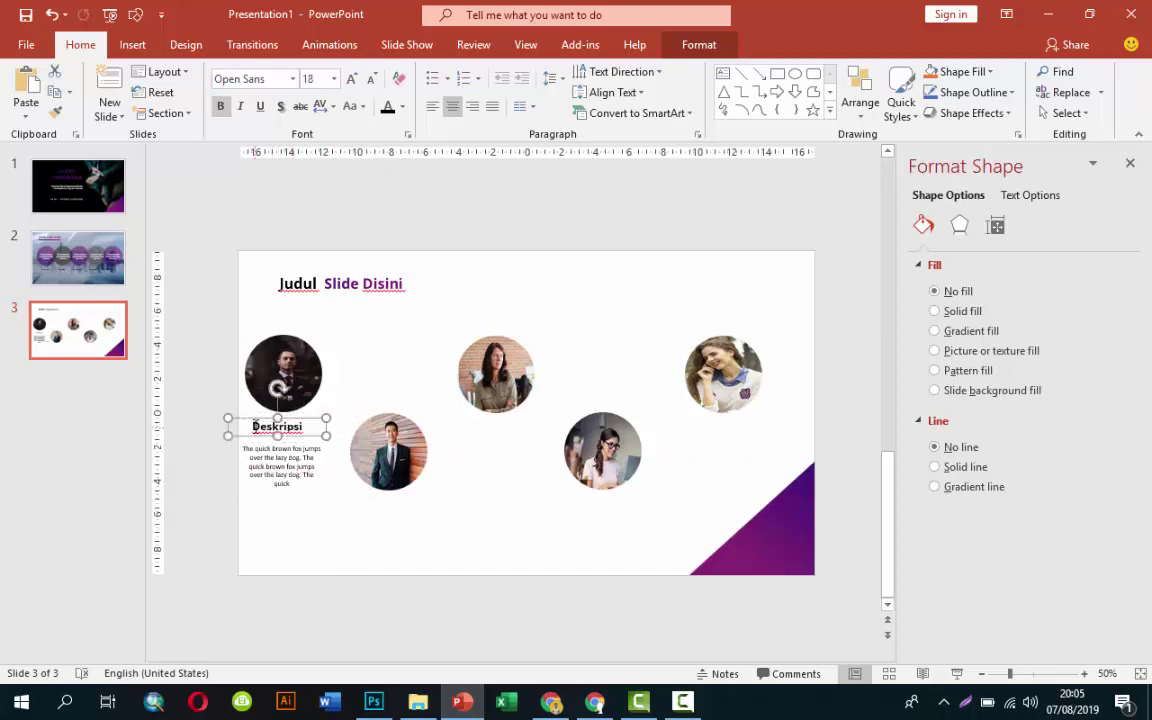
Retype the Deskripsi label as 'Nama Staf' with a gradient text fill, nudged slightly right
{"action": "double_click", "coordinate": [277, 426]}
{"action": "type", "text": "Nama"}
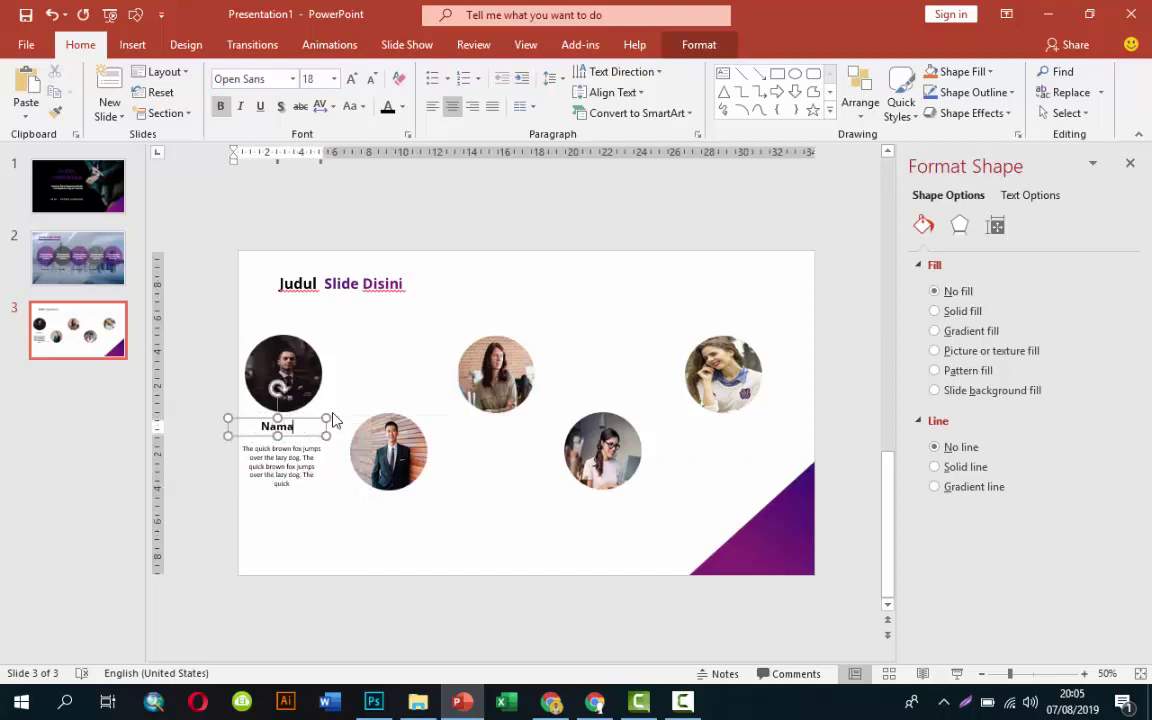
{"action": "type", "text": " Staf"}
{"action": "key", "text": "Escape"}
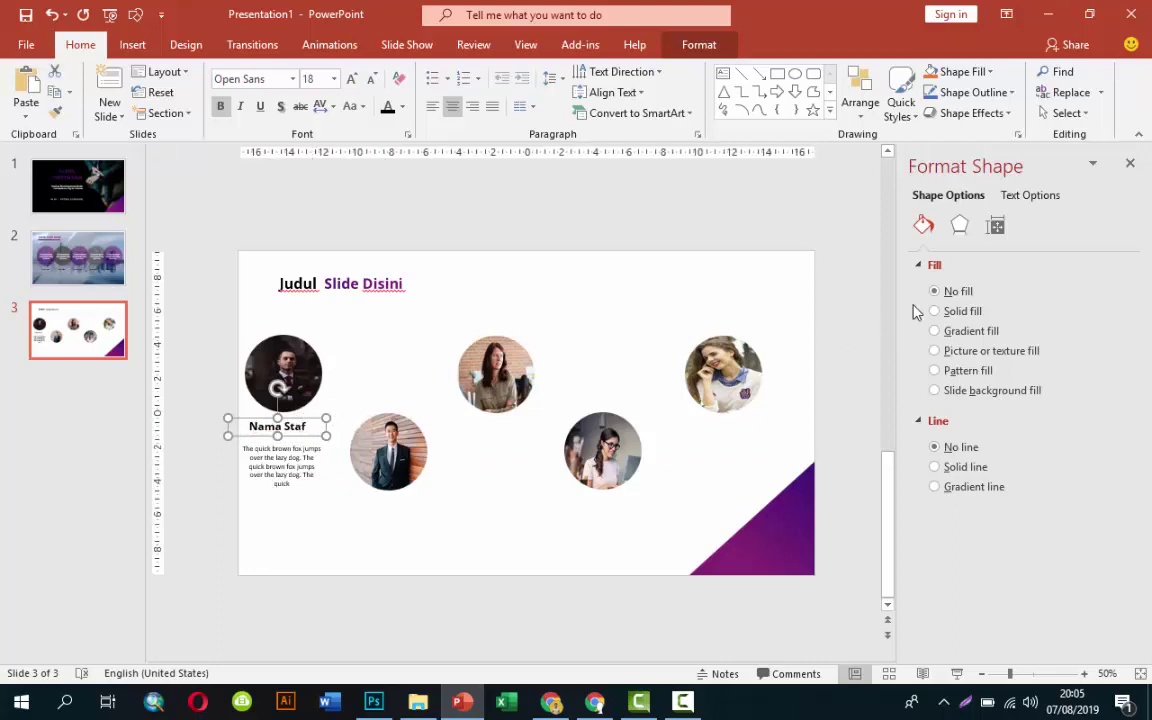
{"action": "left_click", "coordinate": [1033, 200]}
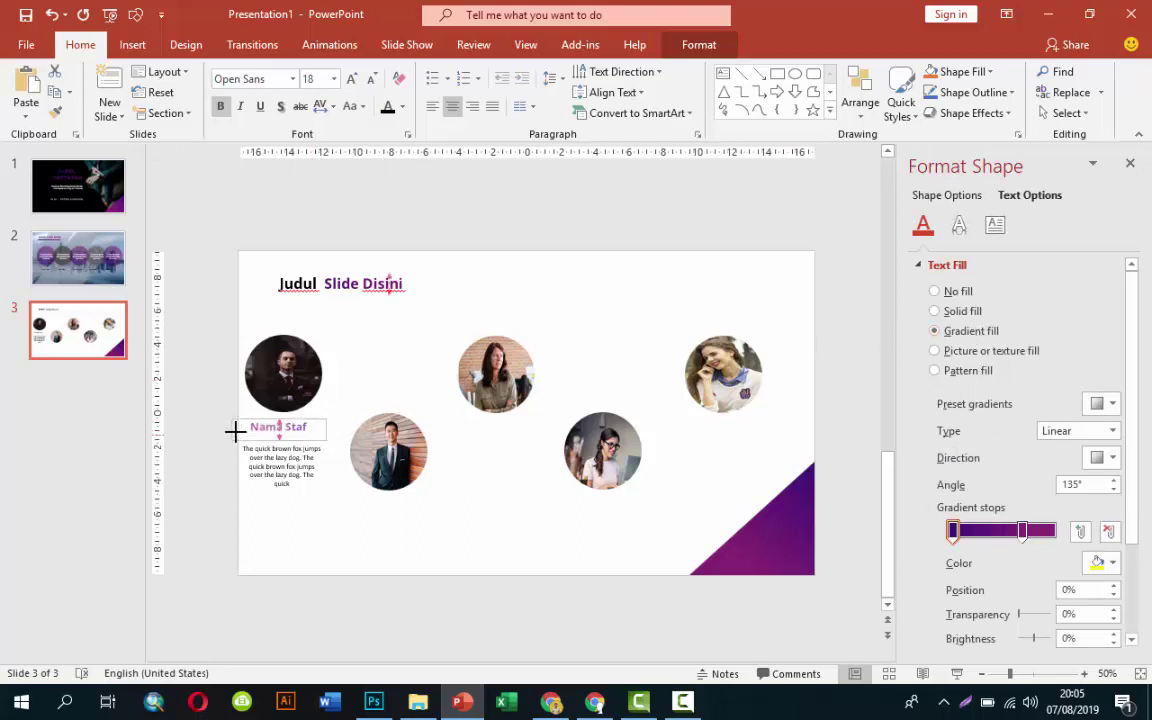
{"action": "scroll", "coordinate": [322, 437], "scroll_direction": "up", "scroll_amount": 3, "text": "ctrl"}
{"action": "scroll", "coordinate": [322, 437], "scroll_direction": "up", "scroll_amount": 2, "text": "ctrl"}
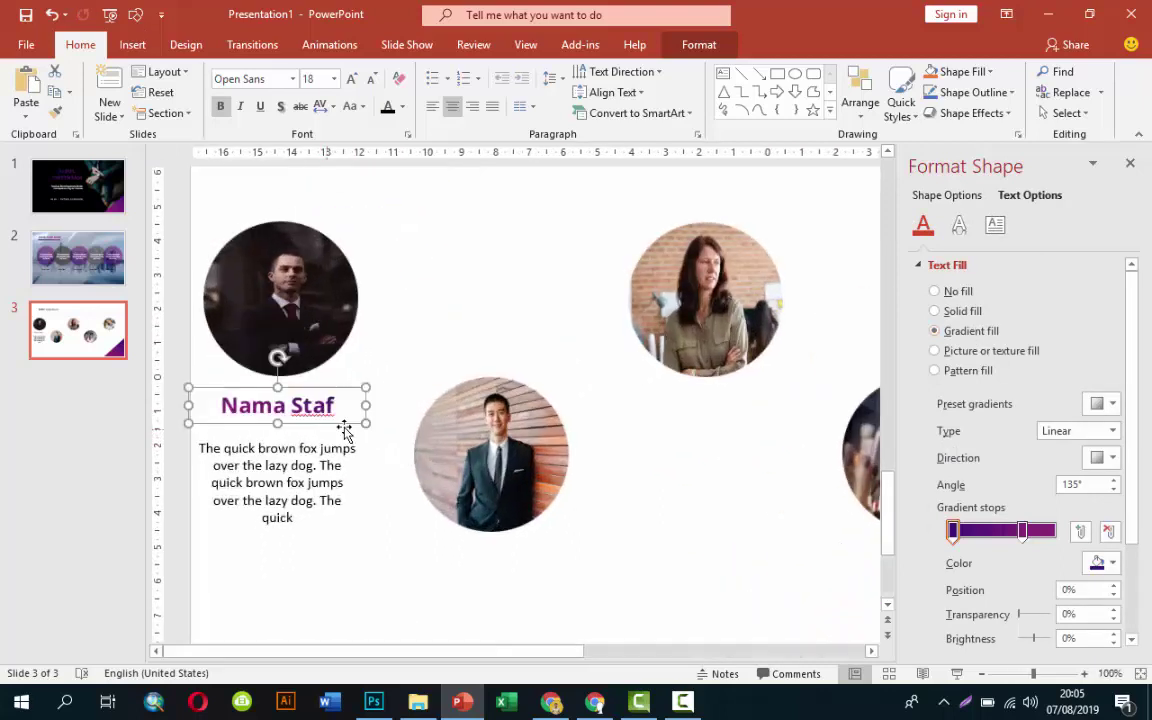
{"action": "left_click", "coordinate": [355, 406]}
{"action": "left_click", "coordinate": [343, 407]}
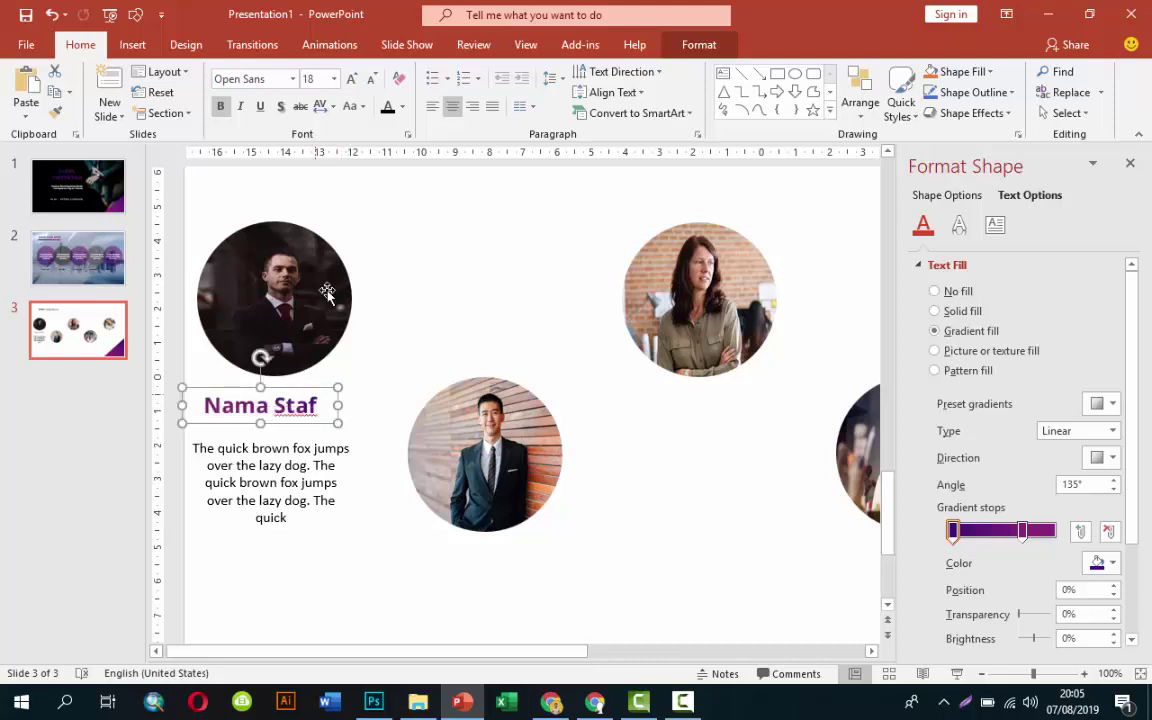
{"action": "left_click_drag", "start_coordinate": [318, 384], "coordinate": [324, 385]}
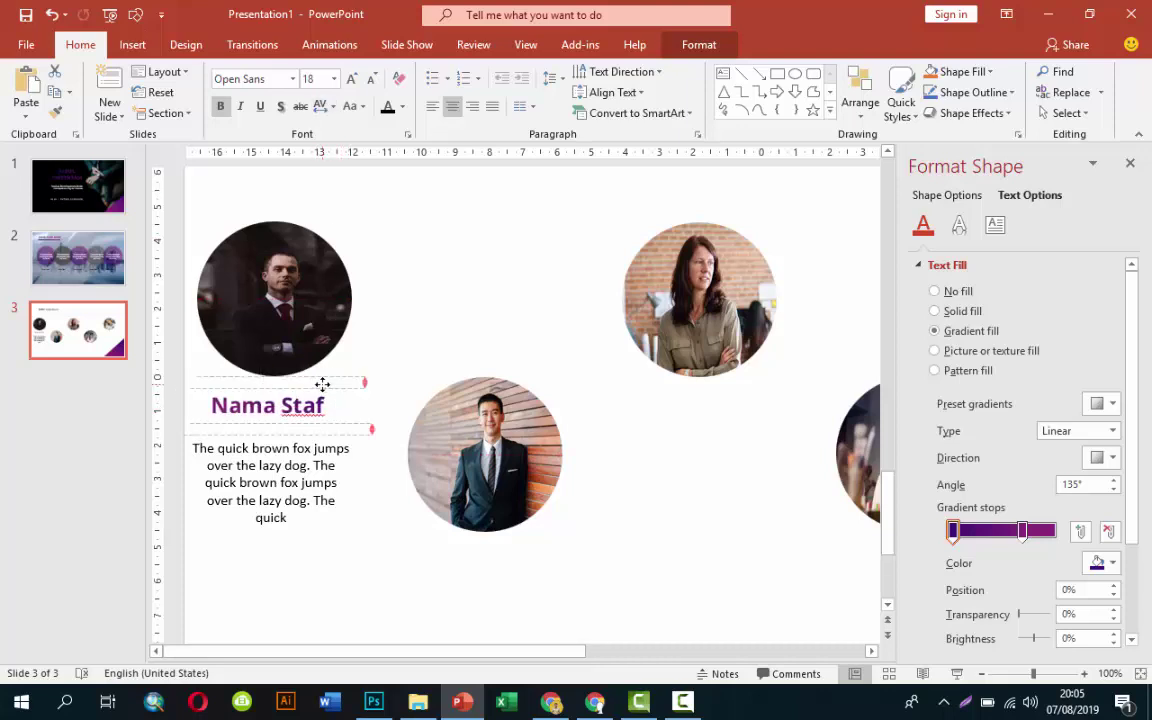
{"action": "left_click", "coordinate": [309, 482], "text": "shift"}
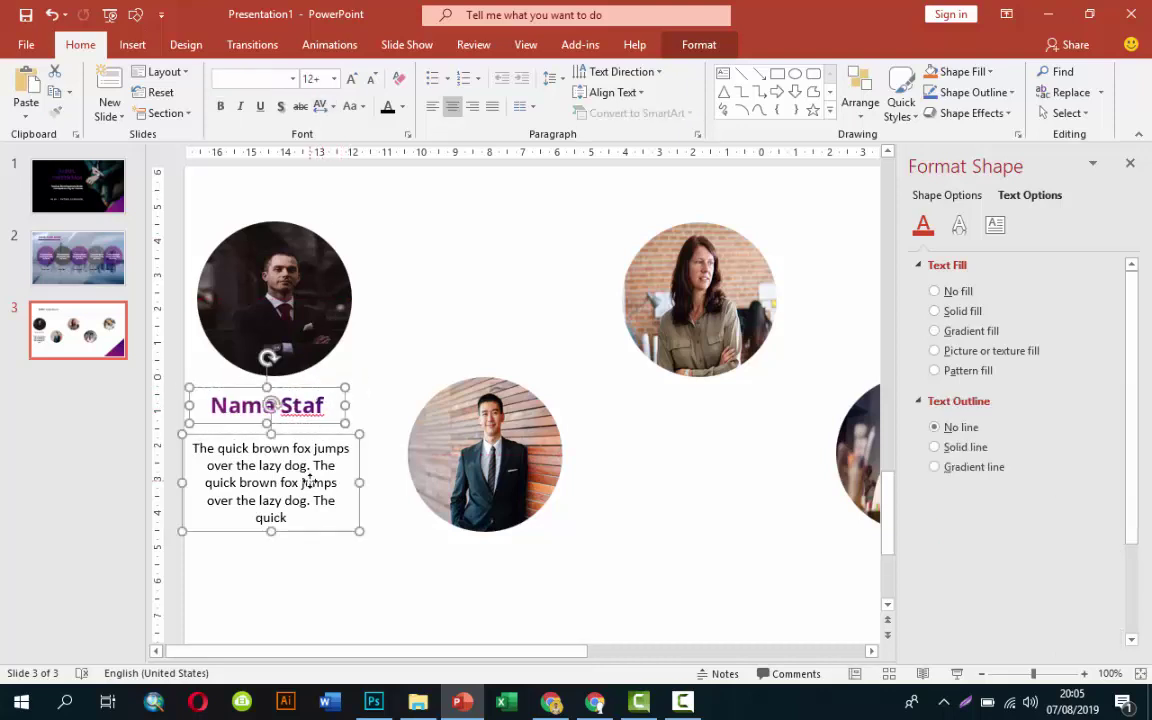
Align Center the Nama Staf label and paragraph, then duplicate the pair below the second photo
{"action": "left_click", "coordinate": [710, 44]}
{"action": "left_click", "coordinate": [948, 72]}
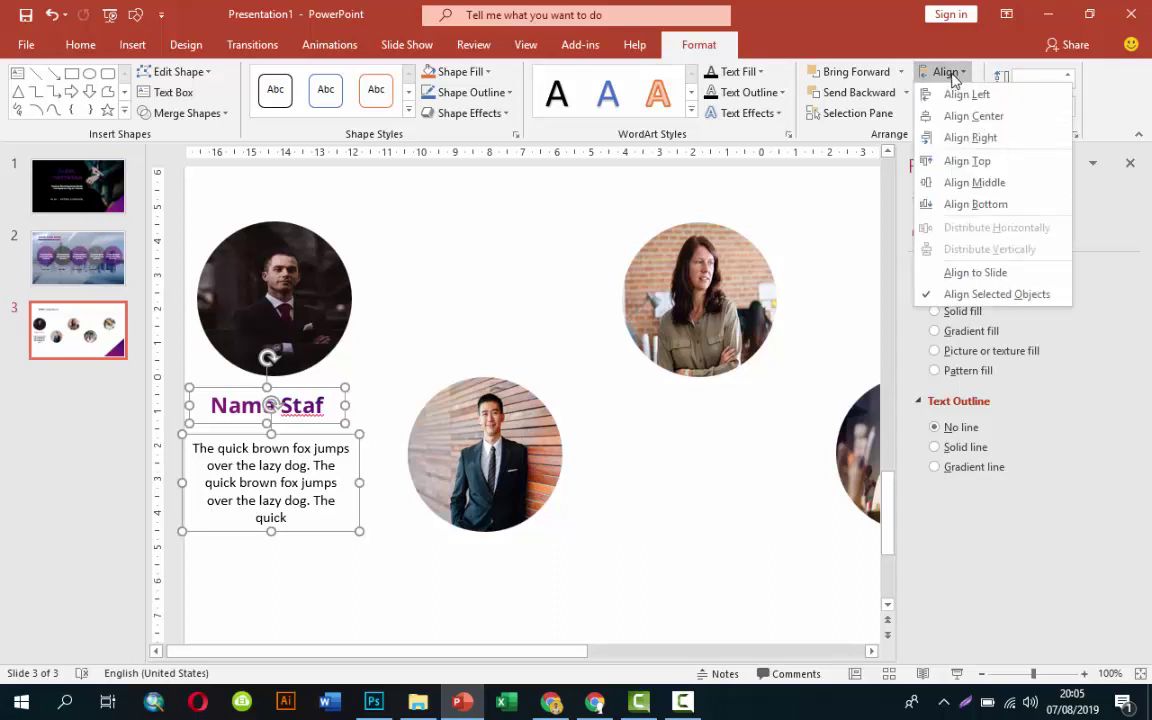
{"action": "left_click", "coordinate": [972, 116]}
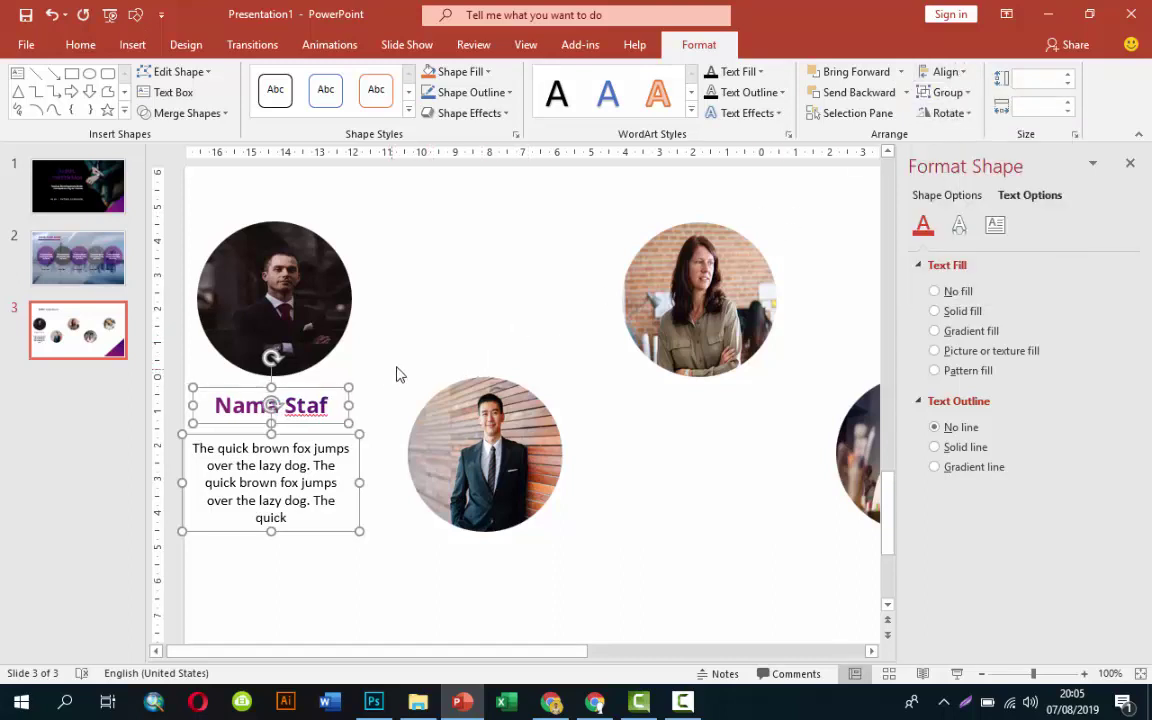
{"action": "left_click_drag", "start_coordinate": [323, 396], "coordinate": [528, 539]}
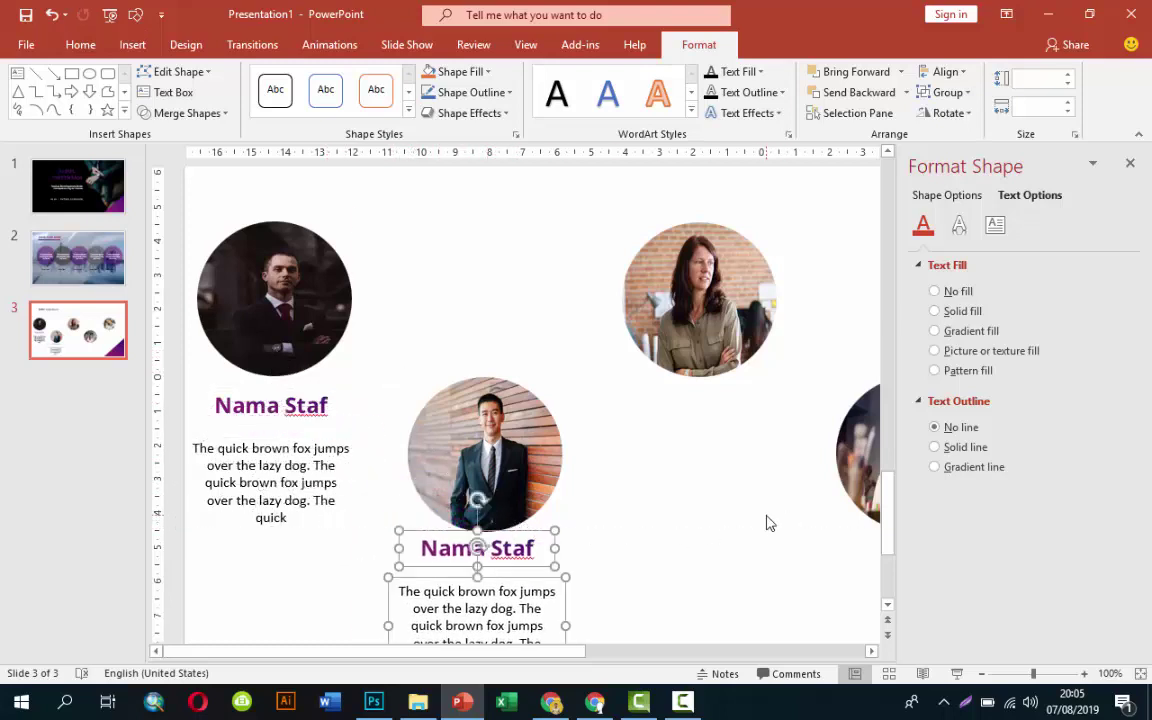
{"action": "scroll", "coordinate": [800, 432], "scroll_direction": "down", "scroll_amount": 2}
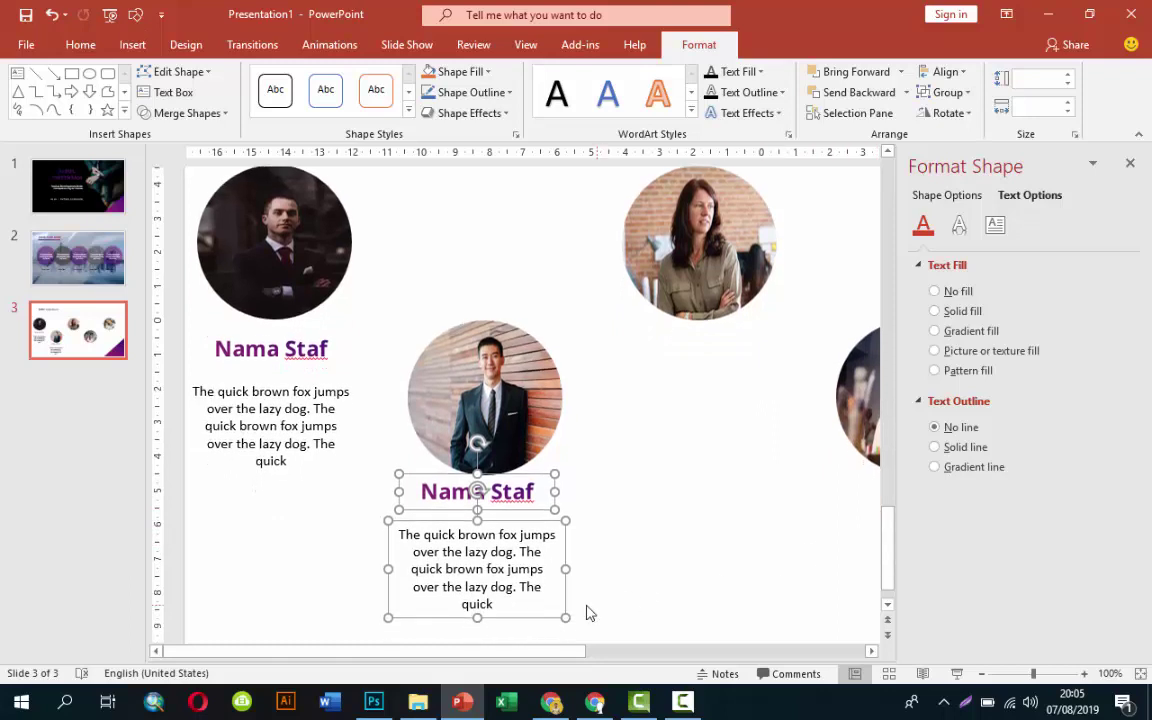
{"action": "left_click_drag", "start_coordinate": [531, 479], "coordinate": [534, 492]}
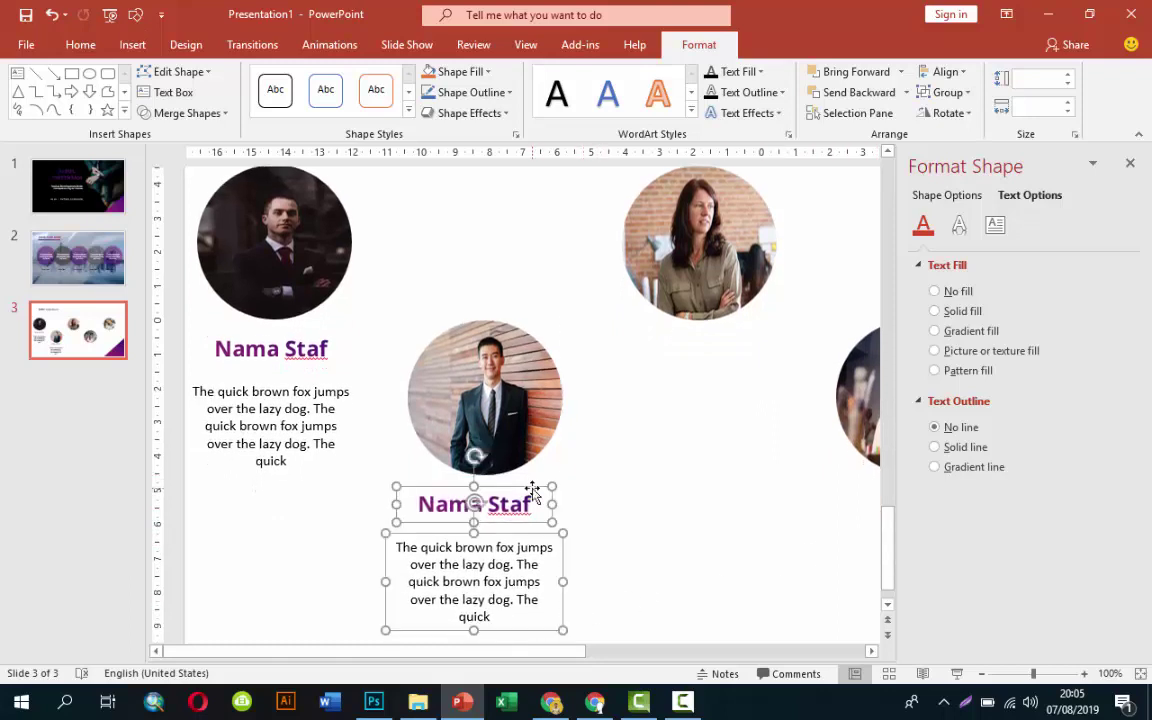
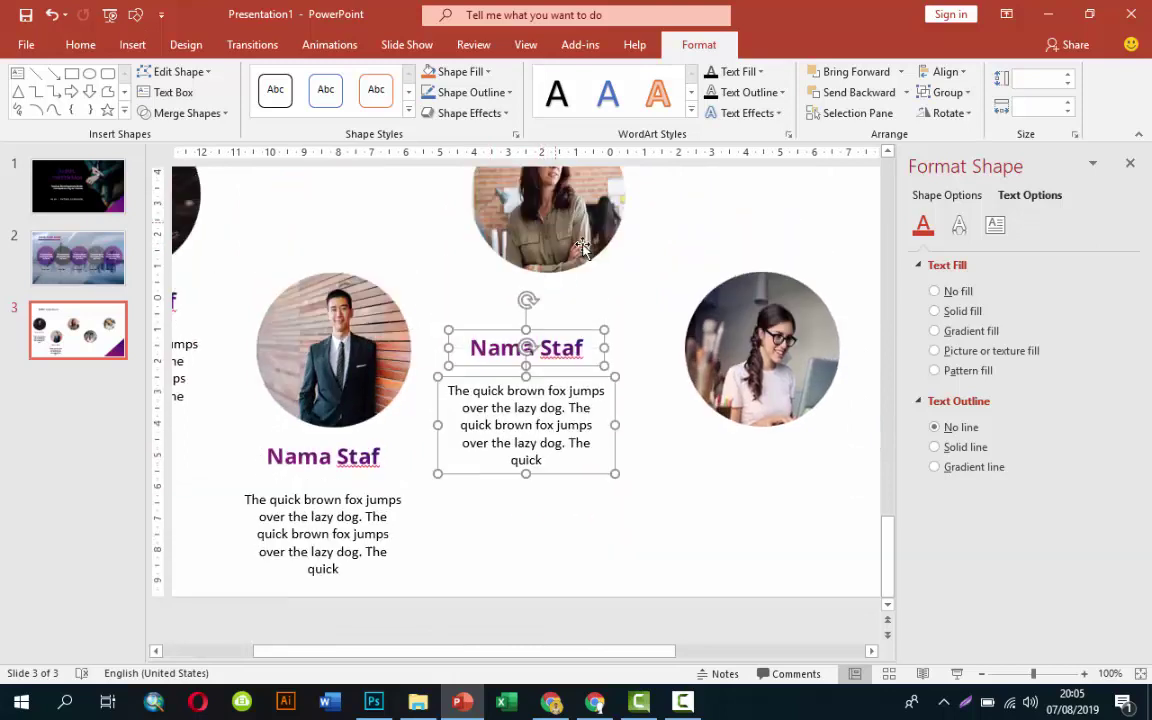
{"action": "scroll", "coordinate": [560, 360], "scroll_direction": "up", "scroll_amount": 1}
Drag the last two name-and-description caption pairs to sit centred under their photos on slide 3
{"action": "mouse_move", "coordinate": [570, 361]}
{"action": "left_mouse_down"}
{"action": "mouse_move", "coordinate": [811, 205]}
{"action": "mouse_move", "coordinate": [787, 477]}
{"action": "left_mouse_up"}
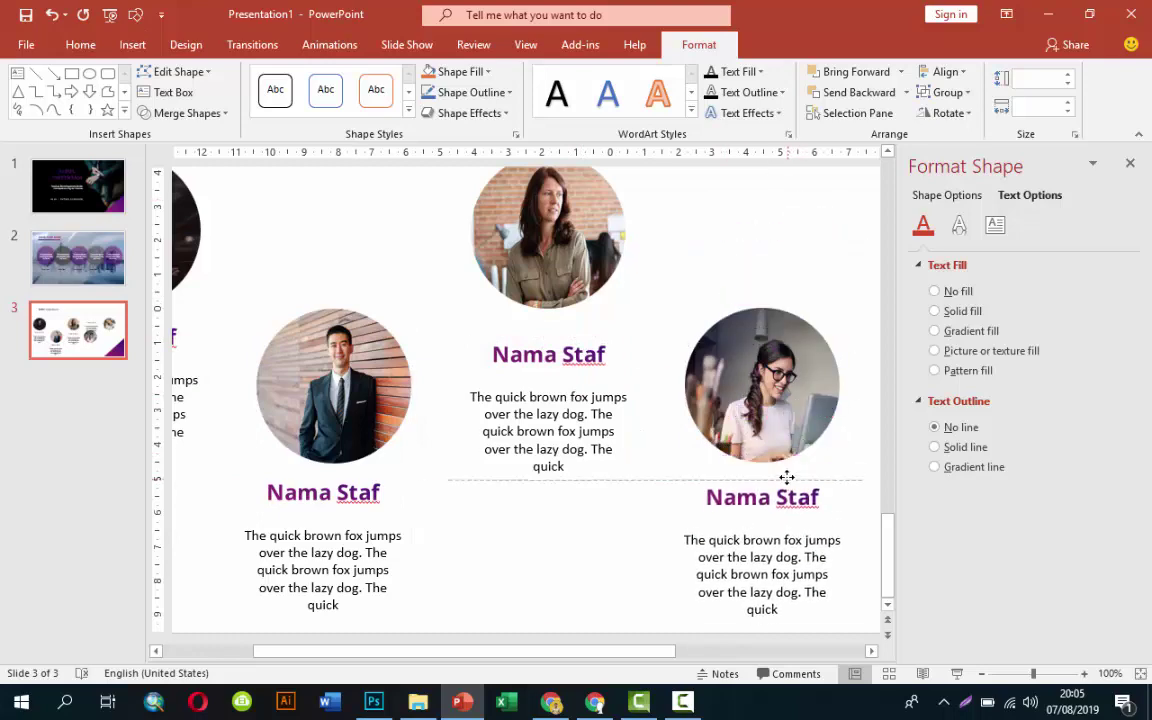
{"action": "scroll", "coordinate": [787, 477], "scroll_direction": "down", "scroll_amount": 3, "text": "ctrl"}
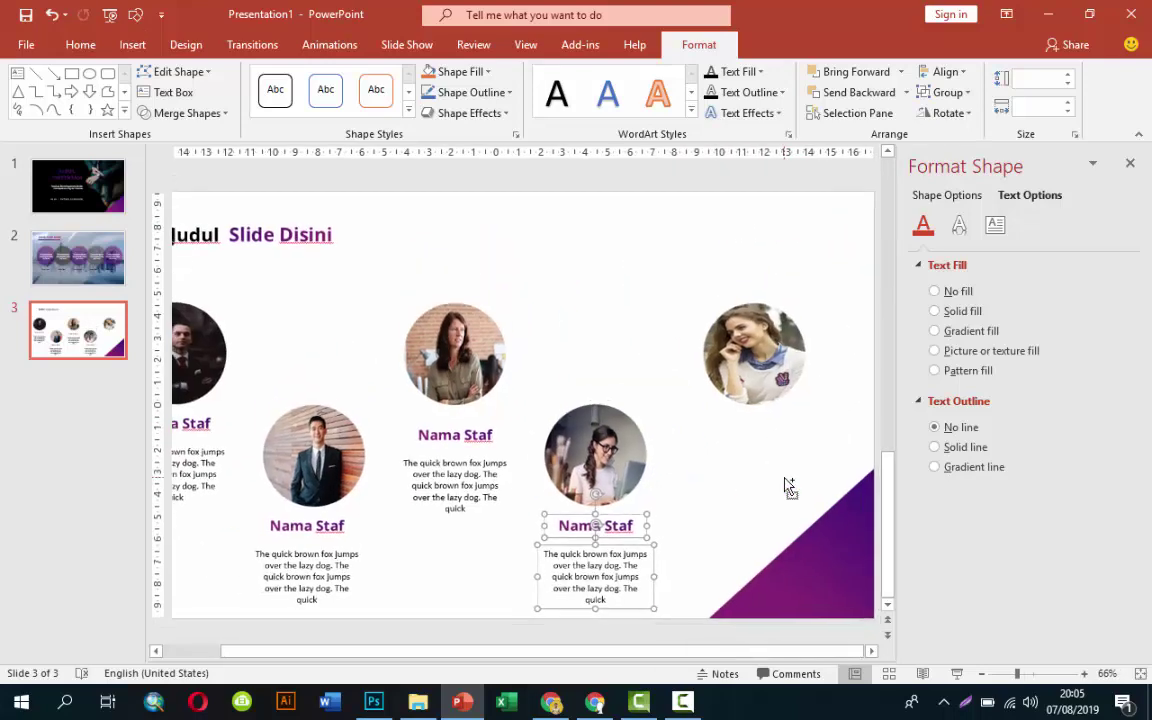
{"action": "scroll", "coordinate": [727, 449], "scroll_direction": "down", "scroll_amount": 1}
{"action": "scroll", "coordinate": [727, 449], "scroll_direction": "down", "scroll_amount": 1}
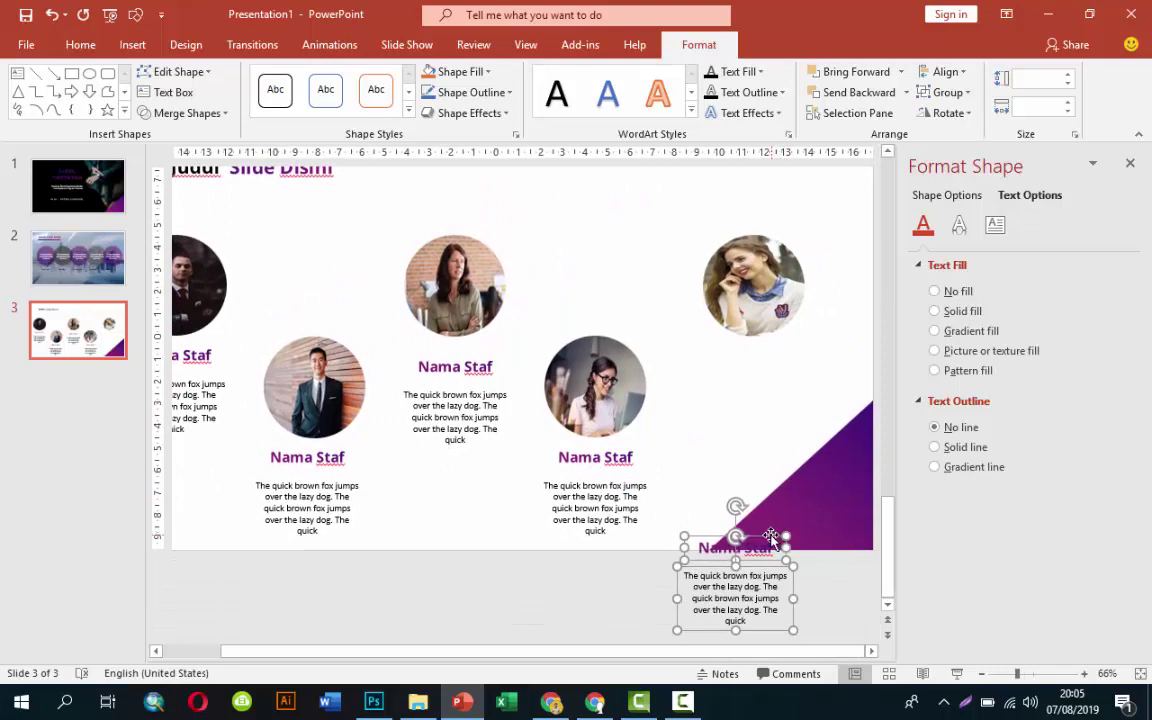
{"action": "mouse_move", "coordinate": [780, 540]}
{"action": "left_mouse_down"}
{"action": "mouse_move", "coordinate": [785, 353]}
{"action": "mouse_move", "coordinate": [795, 347]}
{"action": "left_mouse_up"}
{"action": "scroll", "coordinate": [662, 301], "scroll_direction": "up", "scroll_amount": 1}
{"action": "left_click", "coordinate": [604, 252]}
{"action": "scroll", "coordinate": [608, 255], "scroll_direction": "down", "scroll_amount": 1, "text": "ctrl"}
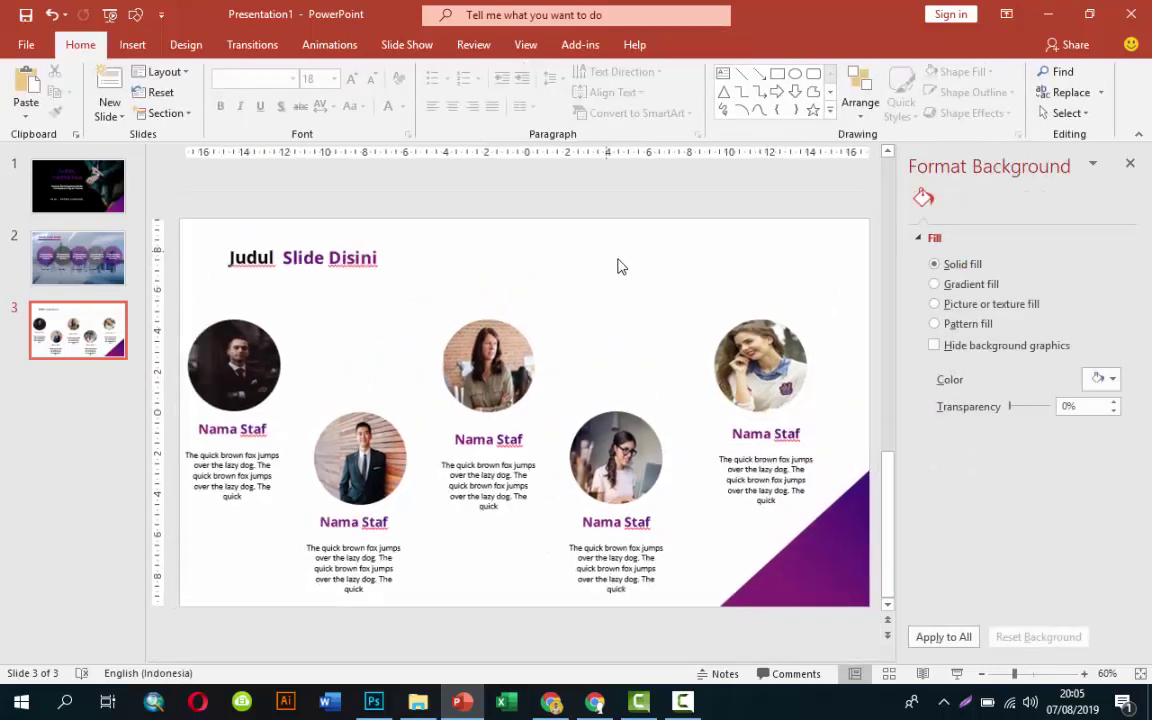
{"action": "scroll", "coordinate": [590, 267], "scroll_direction": "down", "scroll_amount": 1, "text": "ctrl"}
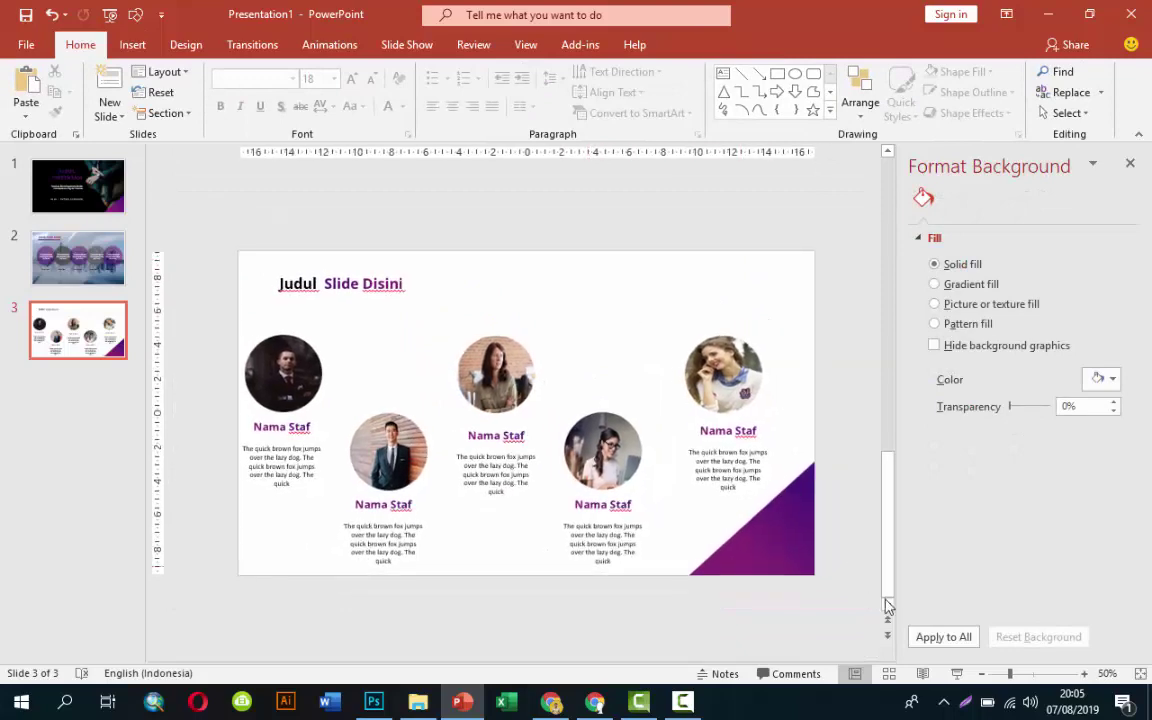
{"action": "left_click", "coordinate": [957, 673]}
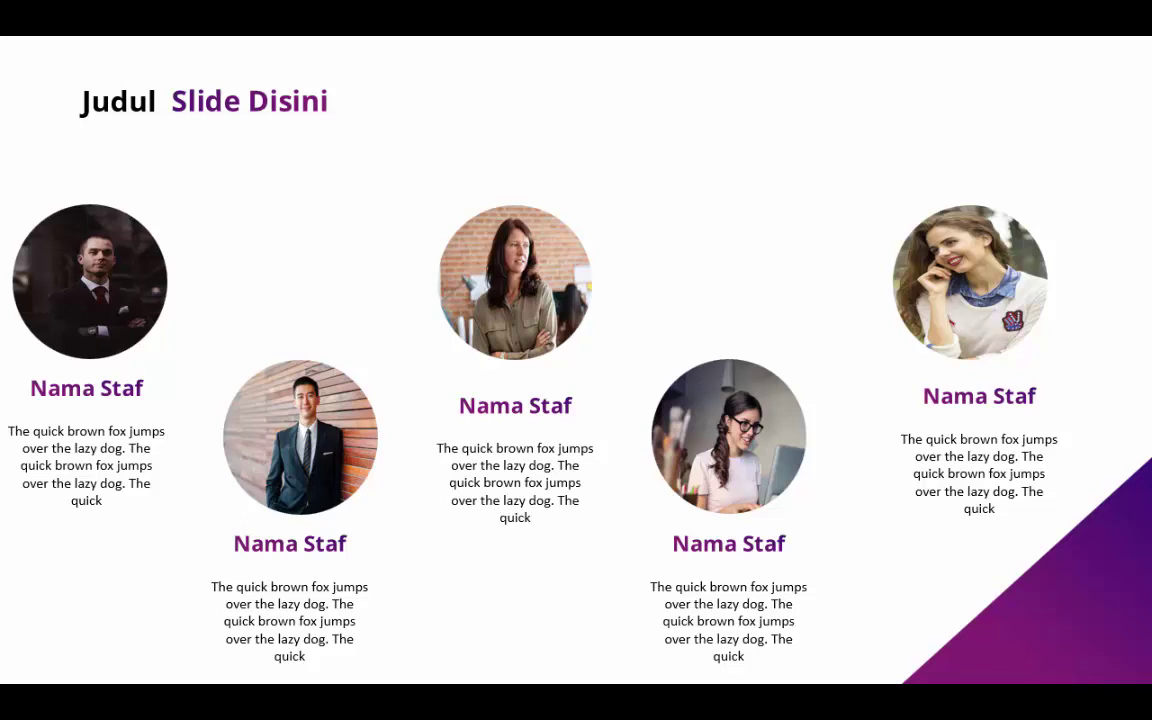
Add a new fourth slide after slide 3 and delete its title and content placeholders
{"action": "key", "text": "Escape"}
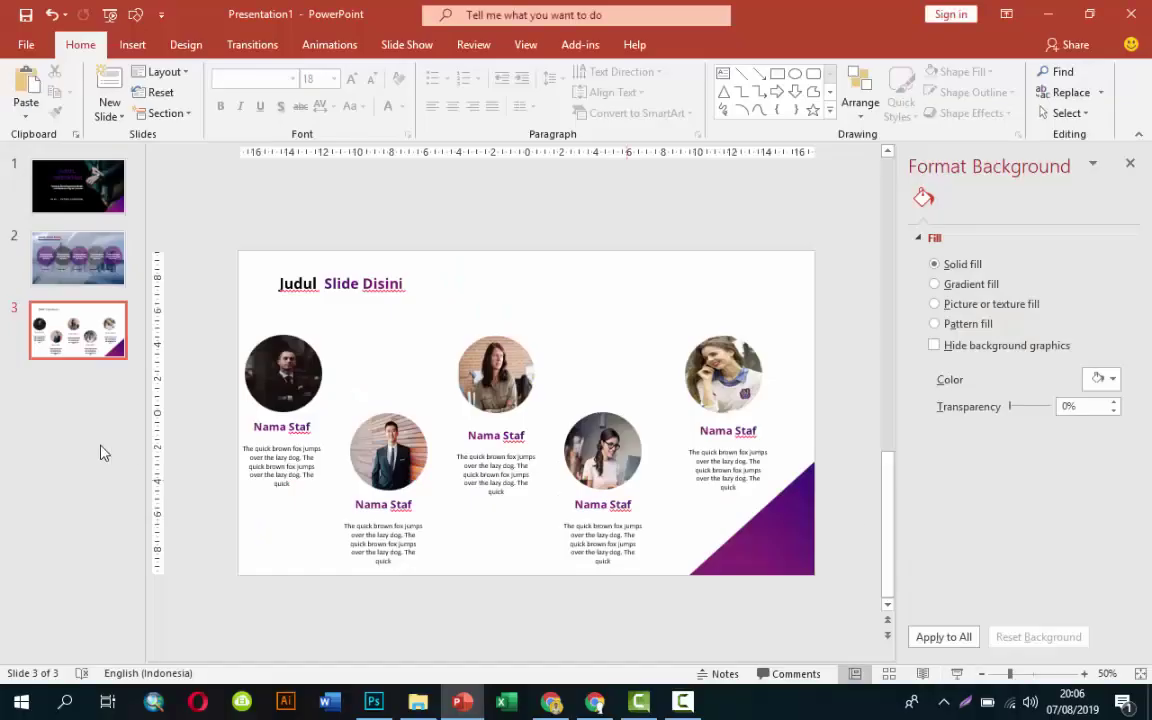
{"action": "right_click", "coordinate": [114, 378]}
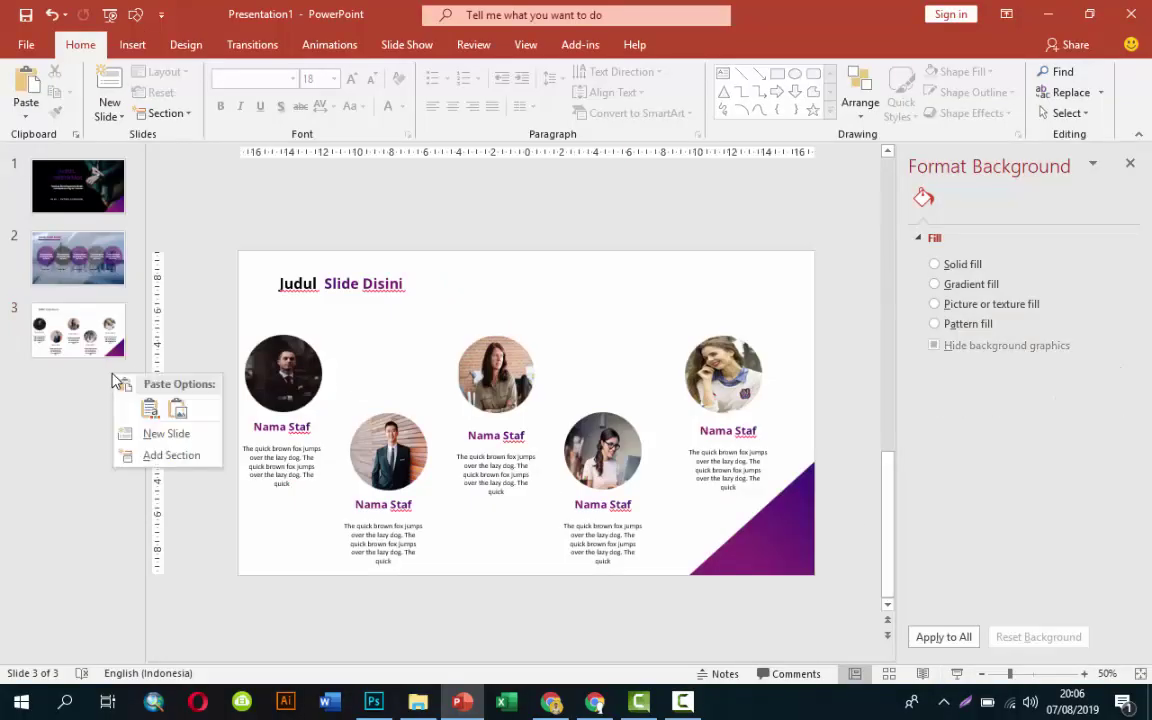
{"action": "left_click", "coordinate": [145, 433]}
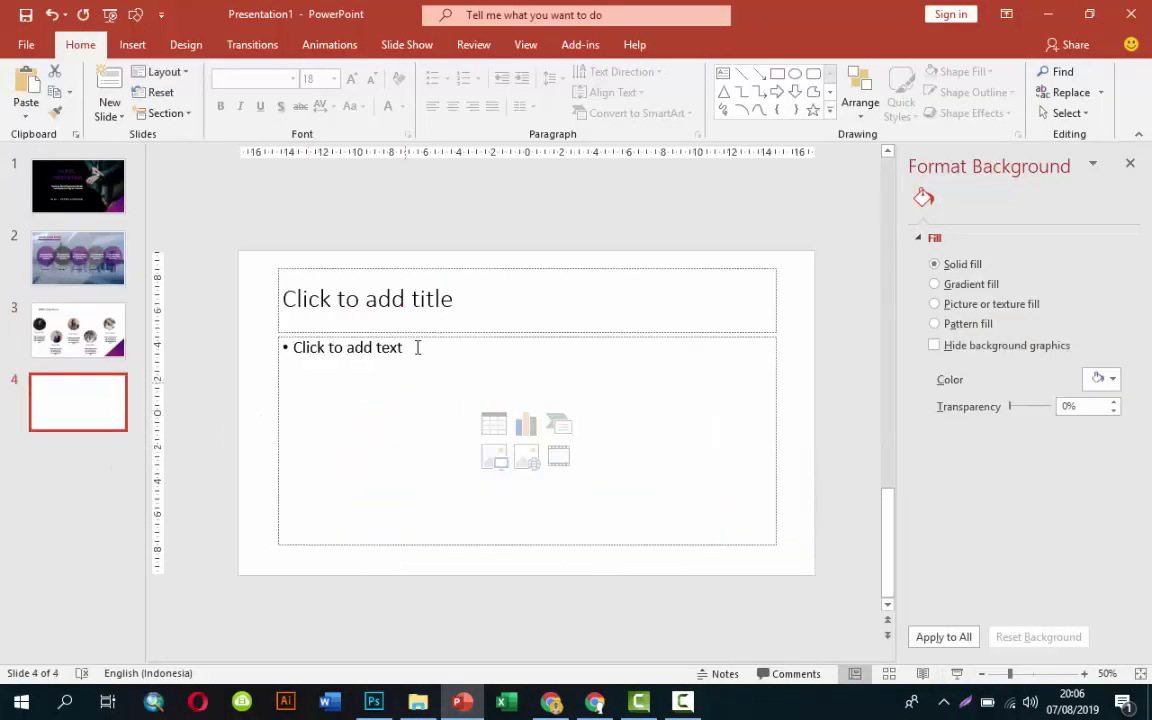
{"action": "left_click", "coordinate": [448, 268]}
{"action": "key", "text": "Delete"}
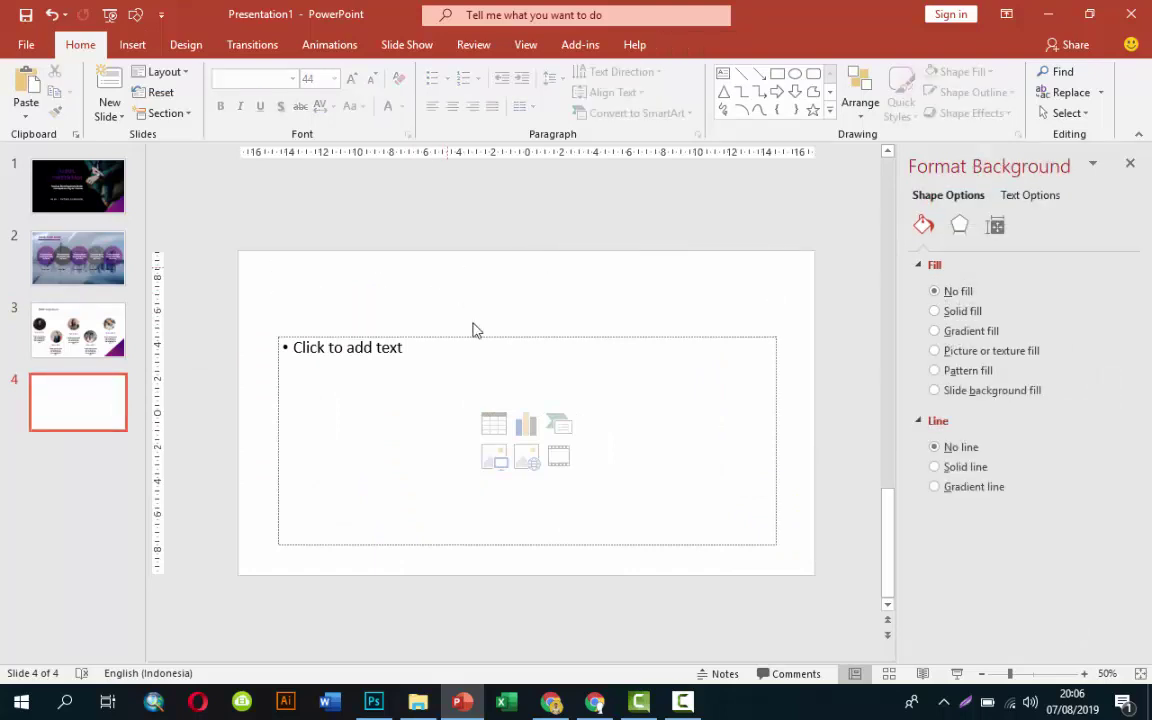
{"action": "left_click", "coordinate": [487, 341]}
{"action": "key", "text": "Delete"}
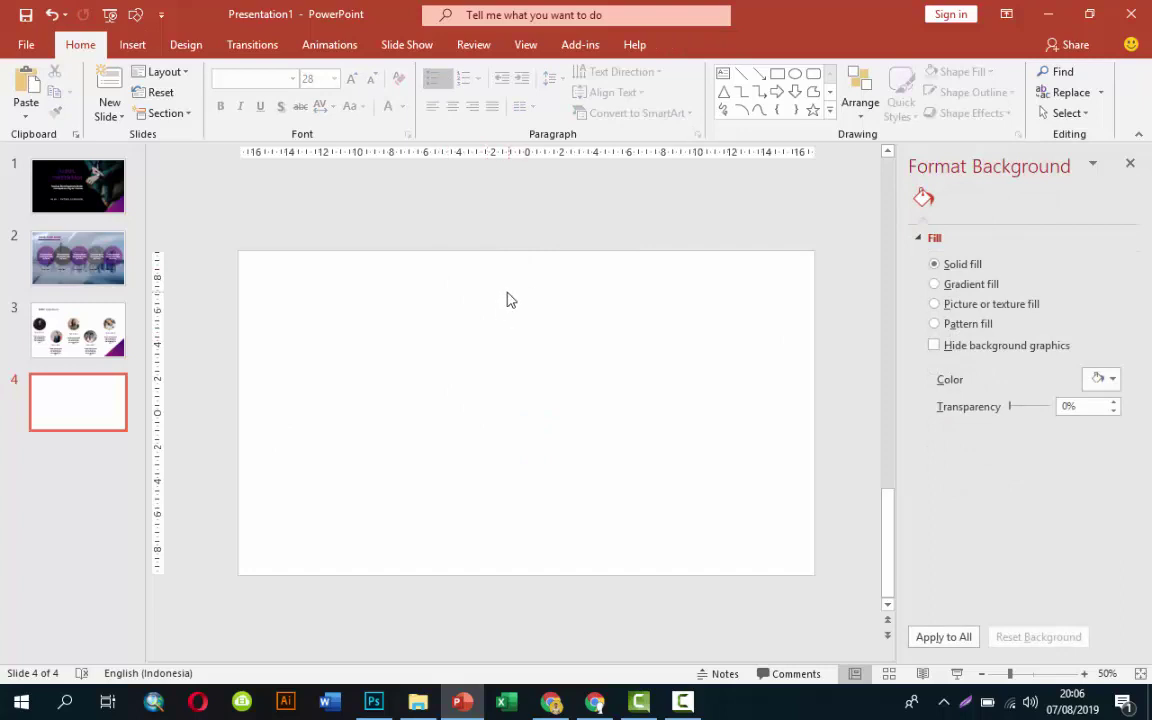
Draw a tall blue rectangle in the slide's right half, starting at the top edge
{"action": "left_click", "coordinate": [132, 44]}
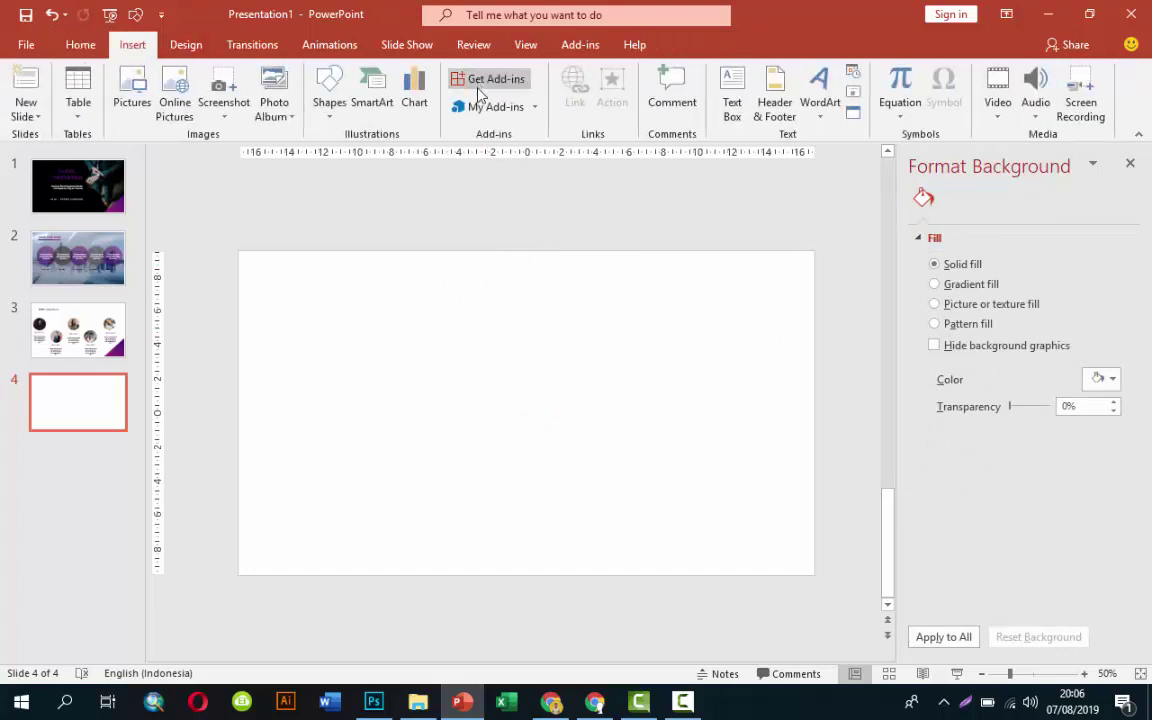
{"action": "left_click", "coordinate": [329, 100]}
{"action": "left_click", "coordinate": [340, 153]}
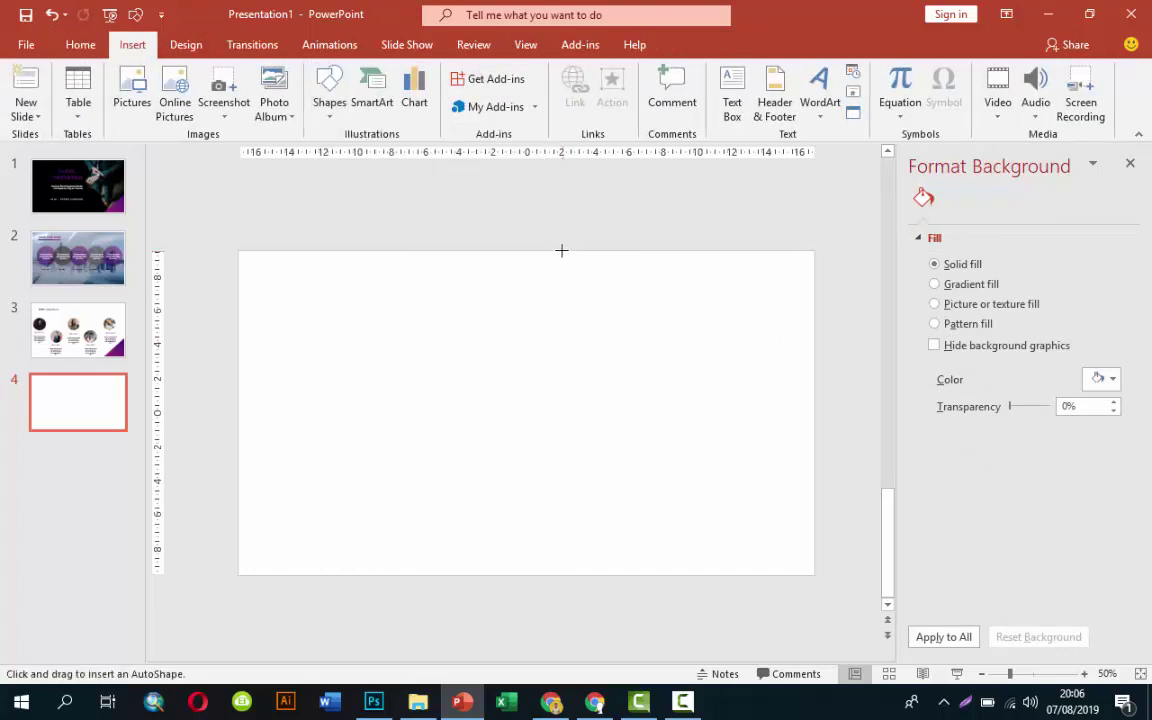
{"action": "left_click_drag", "start_coordinate": [561, 251], "coordinate": [752, 506]}
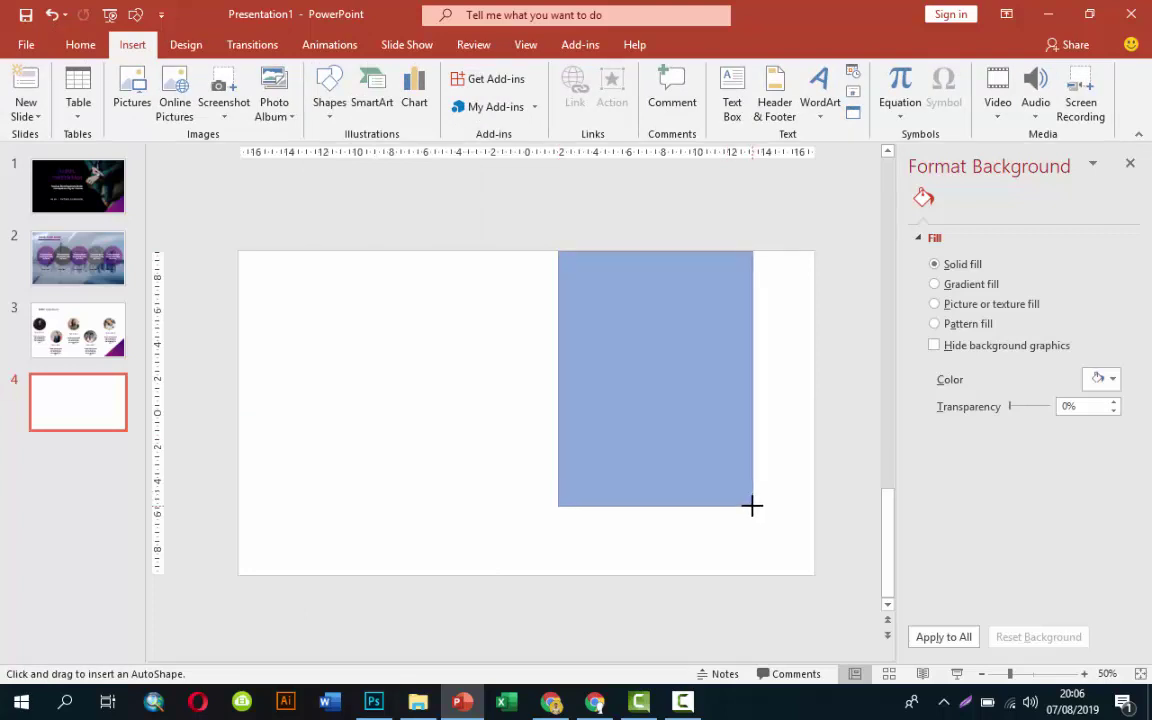
{"action": "left_click_drag", "start_coordinate": [752, 506], "coordinate": [748, 521]}
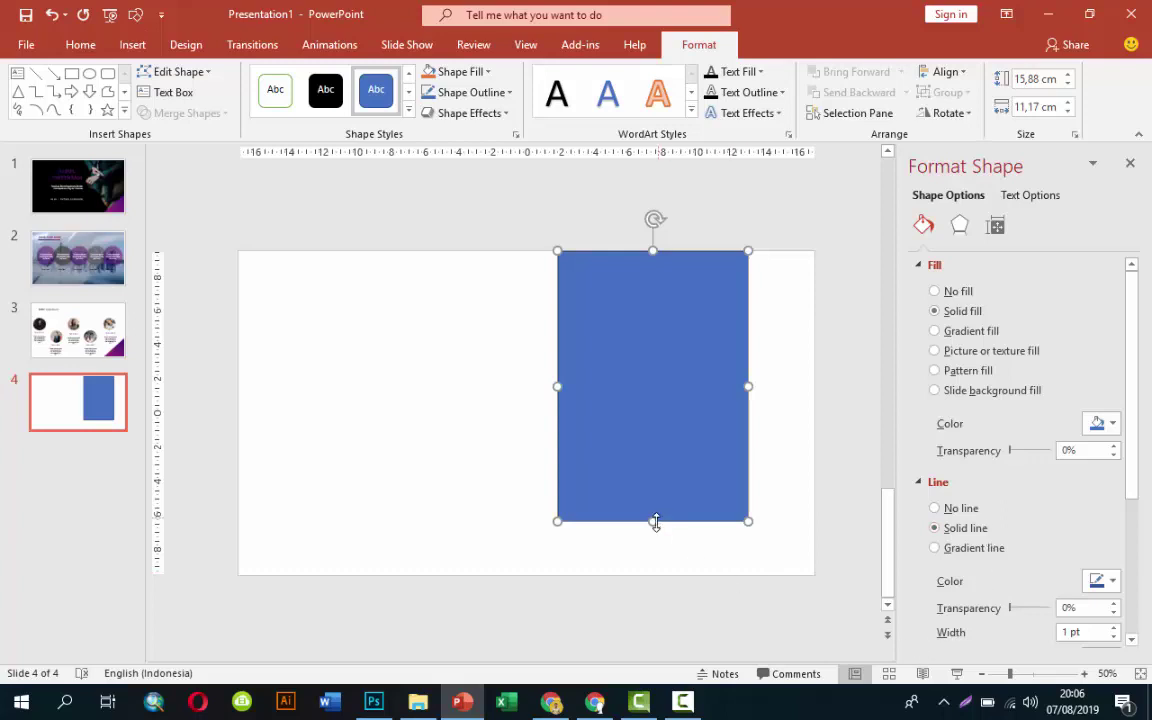
Stretch the rectangle to the slide bottom, widen it slightly, and add points on its bottom and right edges
{"action": "left_click_drag", "start_coordinate": [652, 521], "coordinate": [652, 575]}
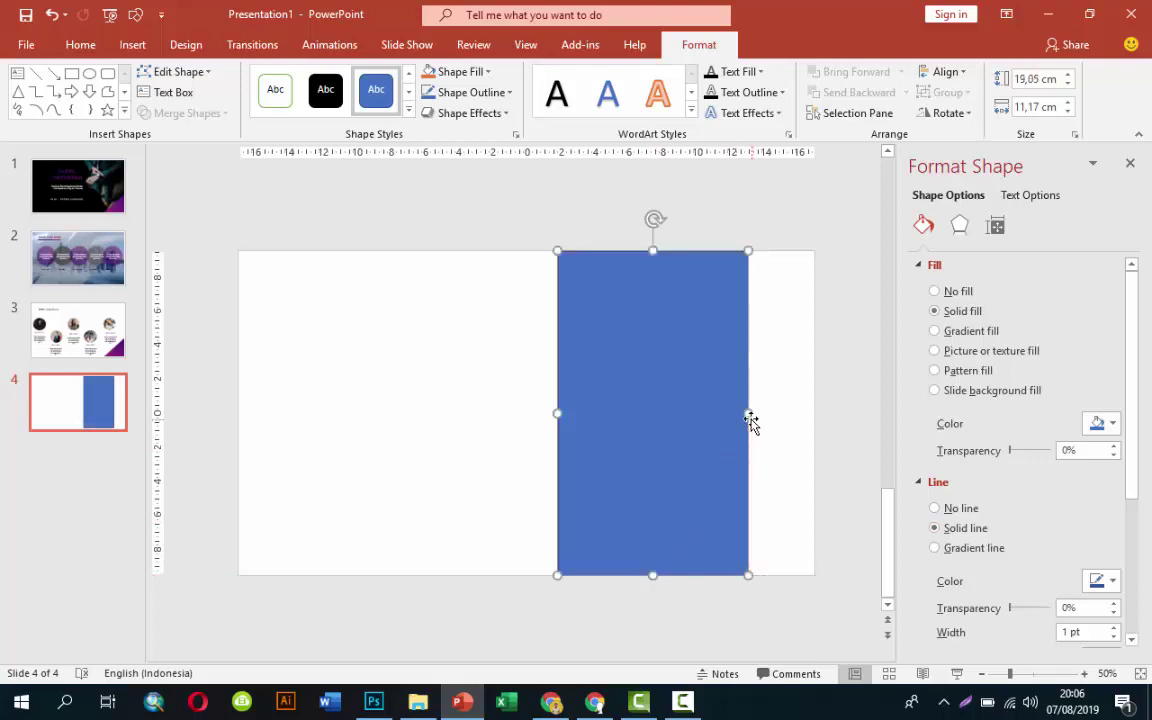
{"action": "left_click_drag", "start_coordinate": [748, 413], "coordinate": [755, 413]}
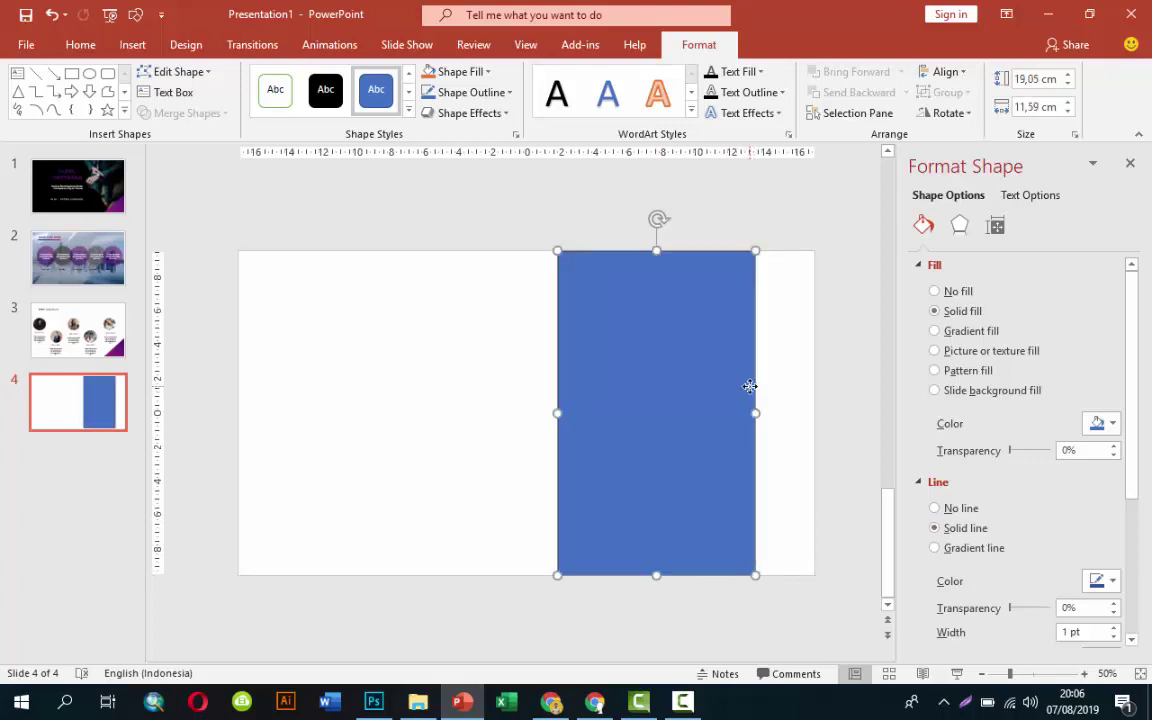
{"action": "right_click", "coordinate": [750, 390]}
{"action": "key", "text": "Escape"}
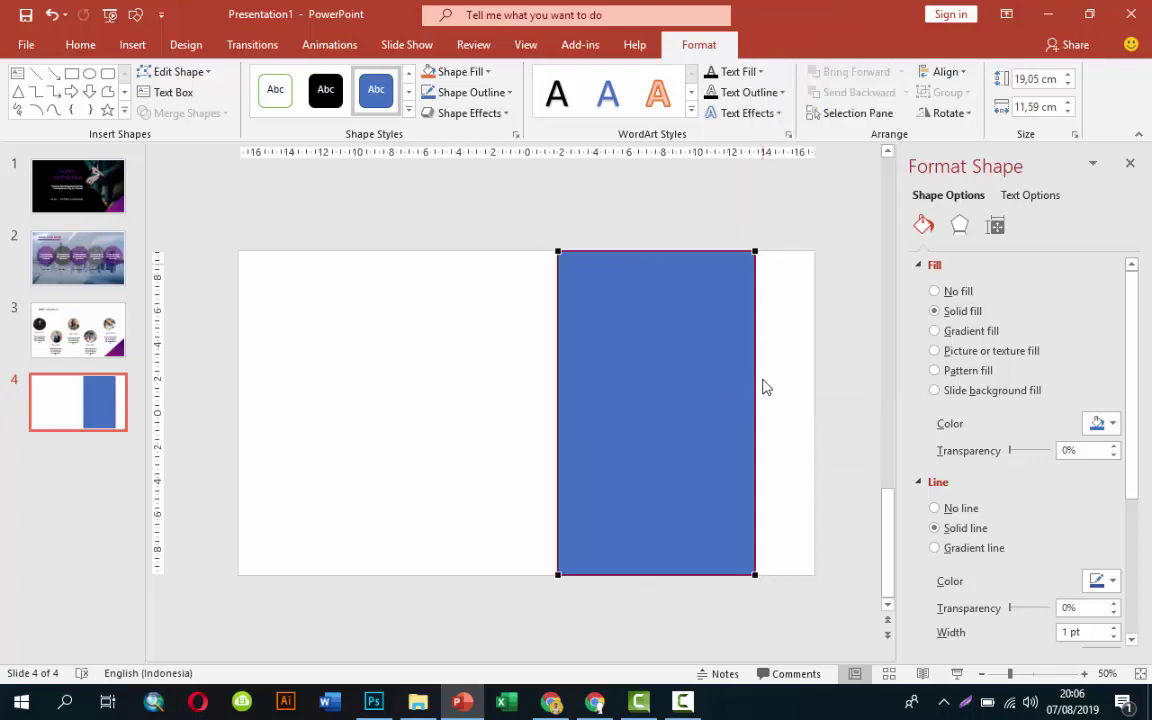
{"action": "right_click", "coordinate": [645, 575]}
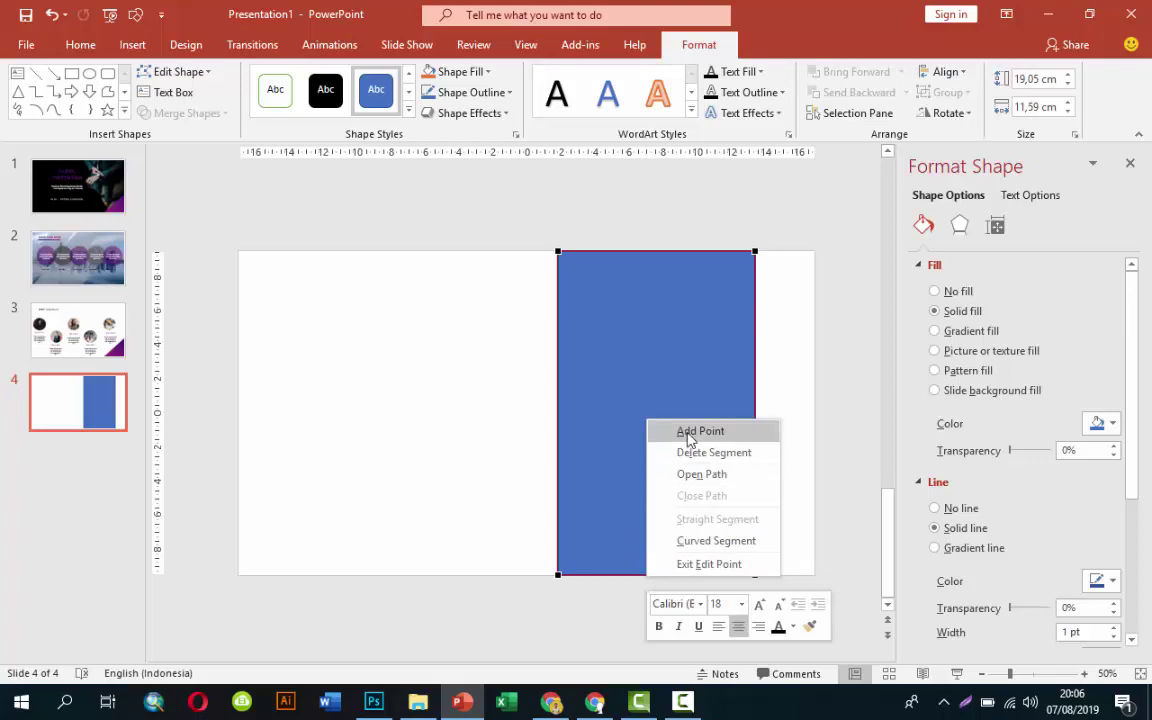
{"action": "left_click", "coordinate": [705, 431]}
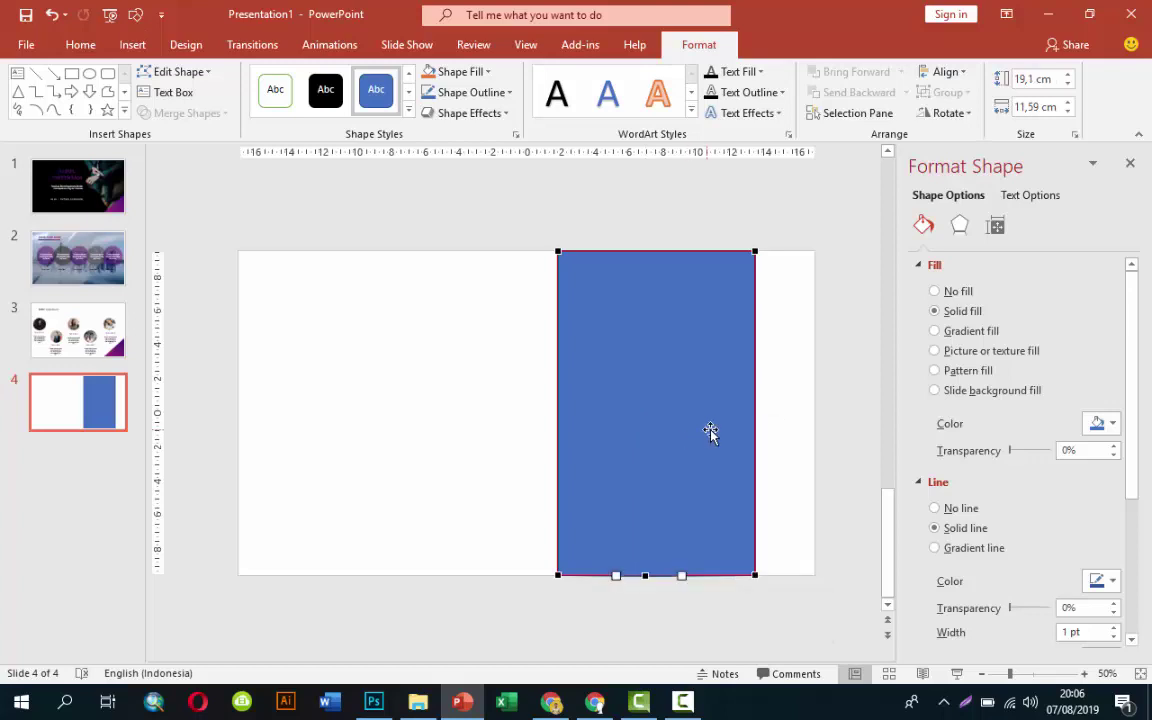
{"action": "right_click", "coordinate": [754, 387]}
{"action": "left_click", "coordinate": [790, 399]}
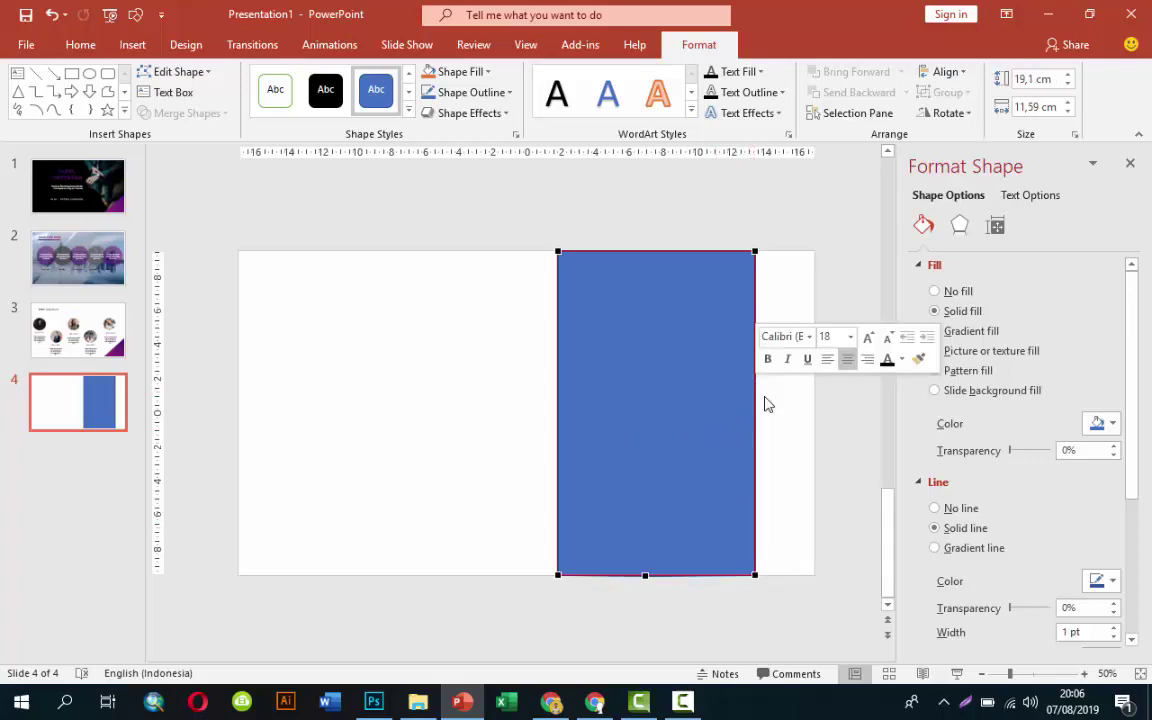
Delete the bottom-right corner point to slant the edge, then remove the shape's outline
{"action": "left_click", "coordinate": [754, 574]}
{"action": "right_click", "coordinate": [754, 574]}
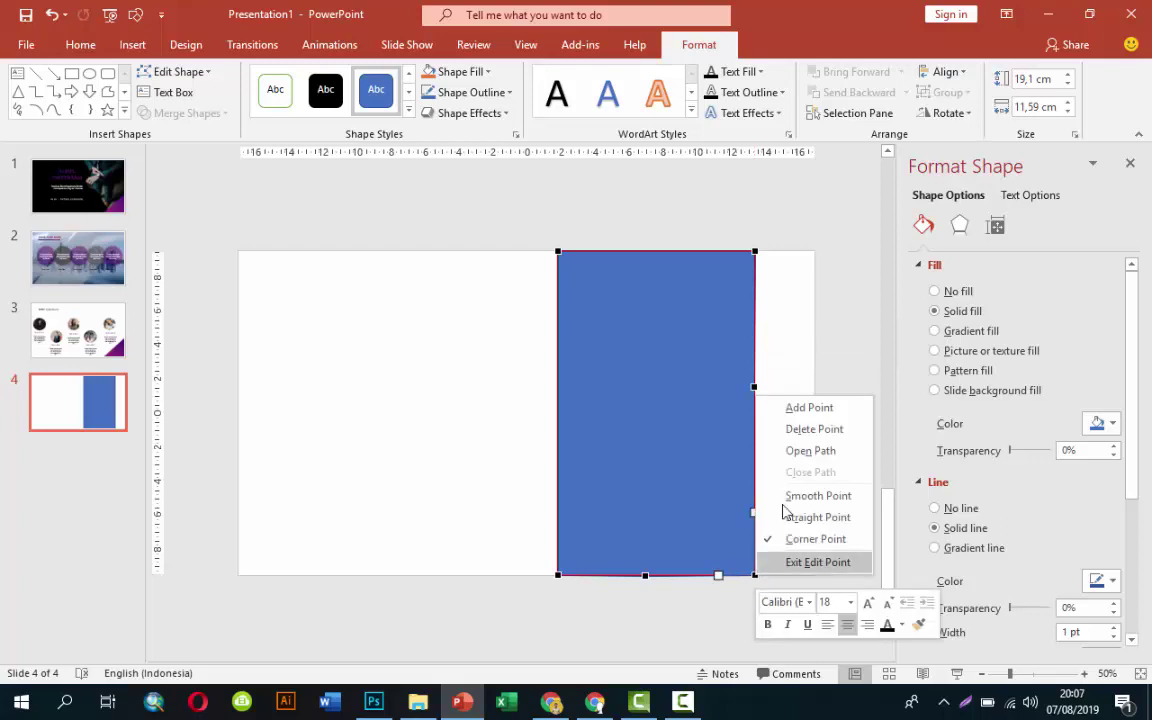
{"action": "left_click", "coordinate": [796, 429]}
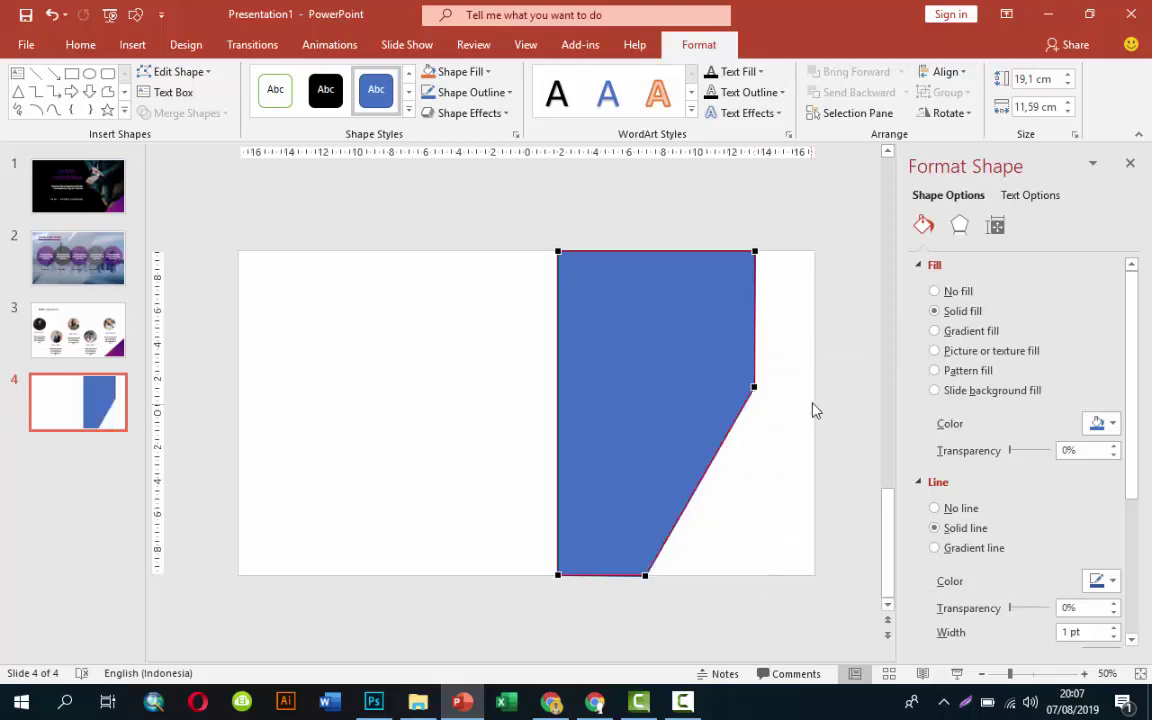
{"action": "left_click", "coordinate": [812, 406]}
{"action": "left_click", "coordinate": [697, 398]}
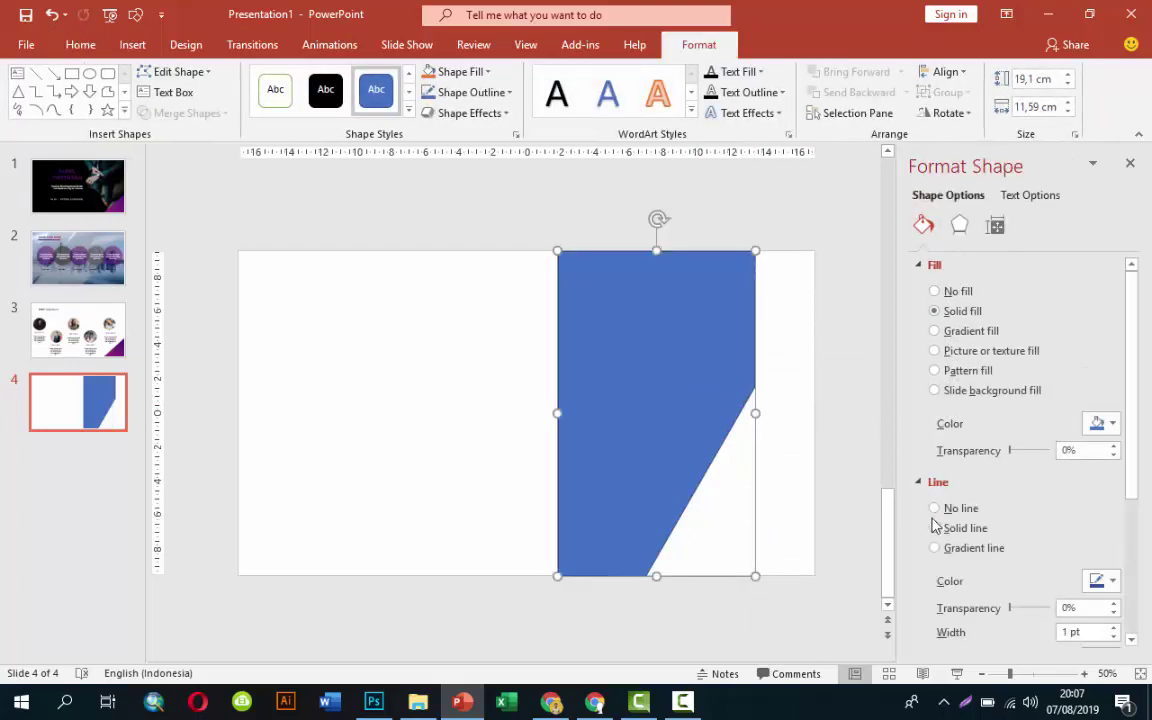
{"action": "left_click", "coordinate": [948, 509]}
{"action": "left_click", "coordinate": [733, 447]}
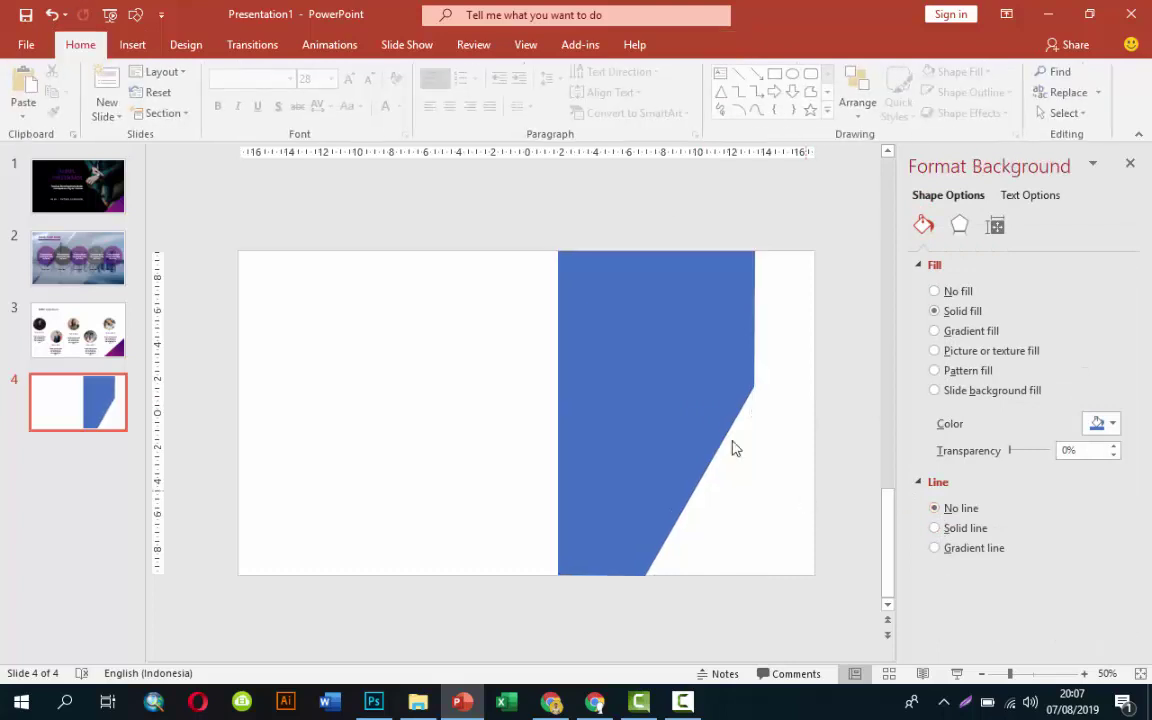
{"action": "left_click", "coordinate": [705, 424]}
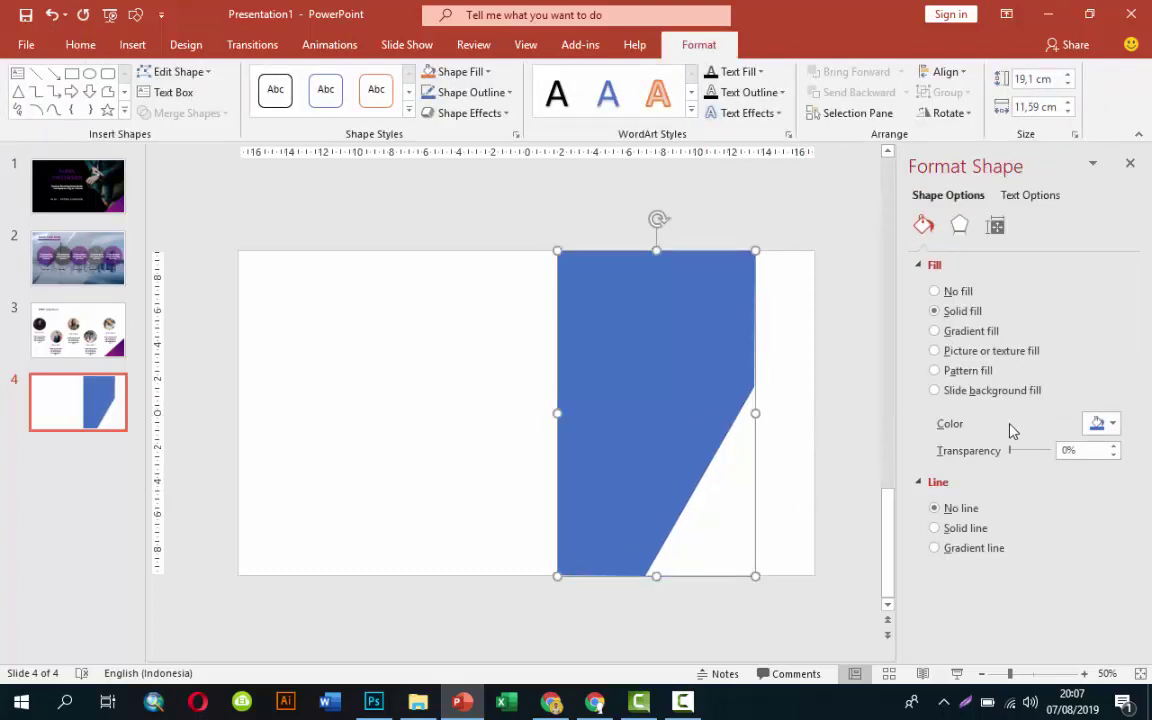
Fill the slanted shape with the ali-morshedlou photo of a man in a dark suit
{"action": "left_click", "coordinate": [990, 351]}
{"action": "left_click", "coordinate": [961, 442]}
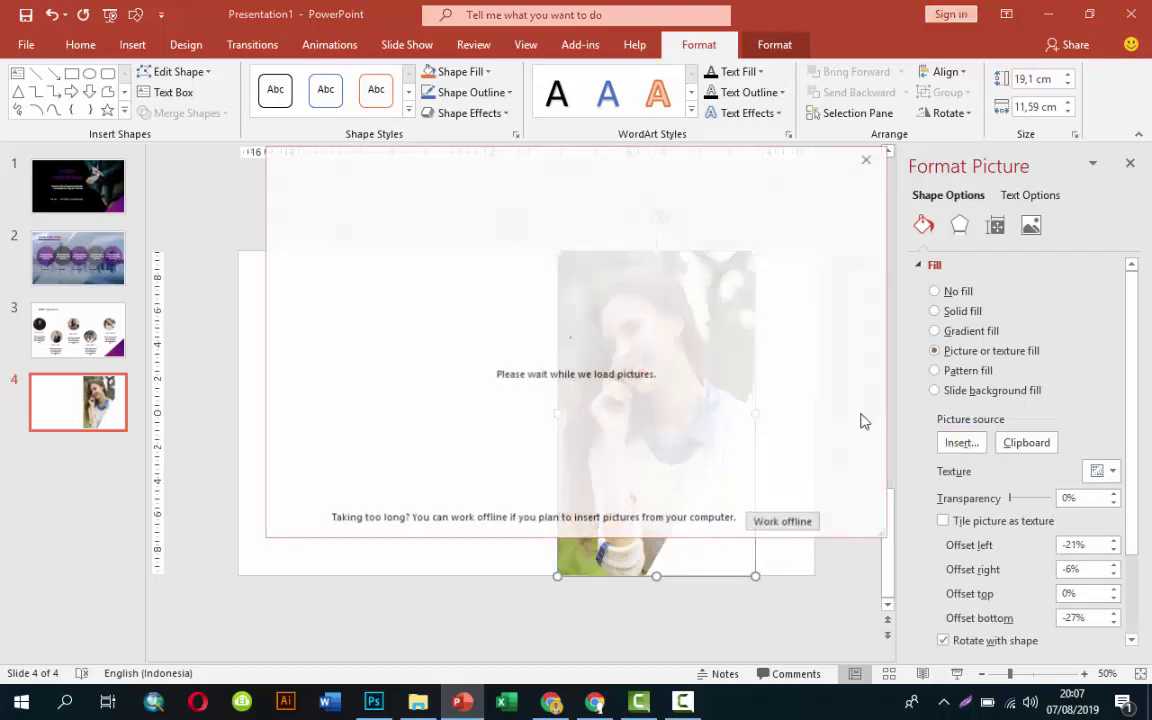
{"action": "left_click", "coordinate": [501, 244]}
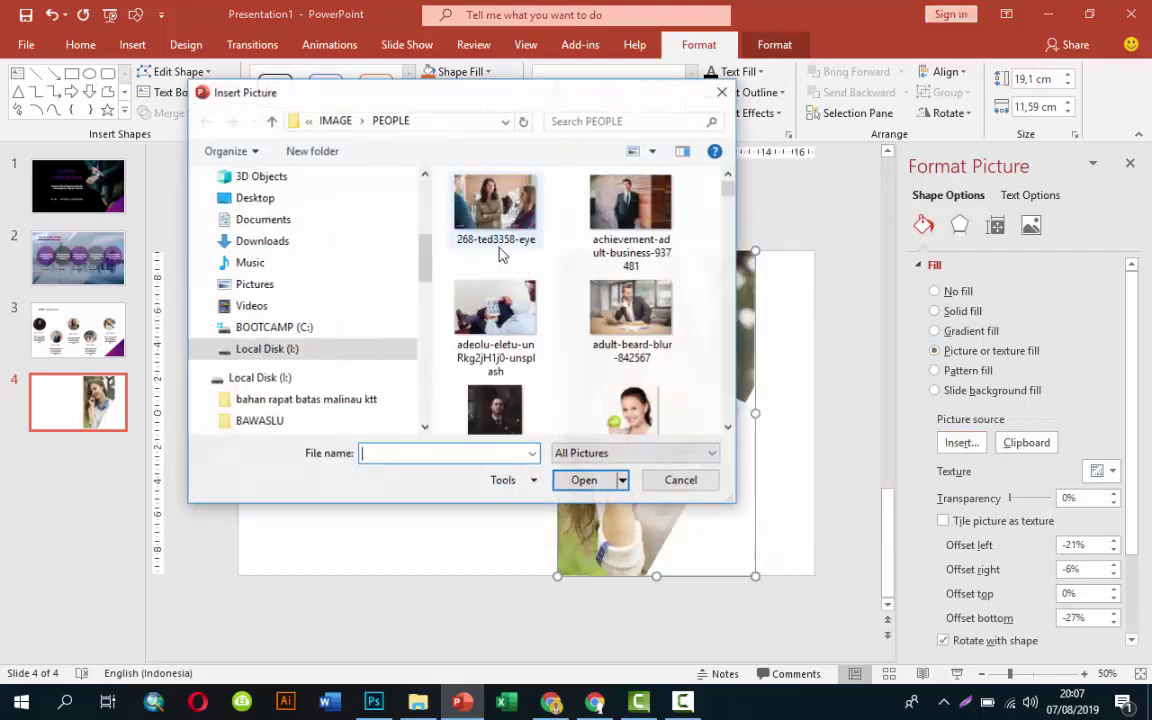
{"action": "scroll", "coordinate": [659, 333], "scroll_direction": "down", "scroll_amount": 3}
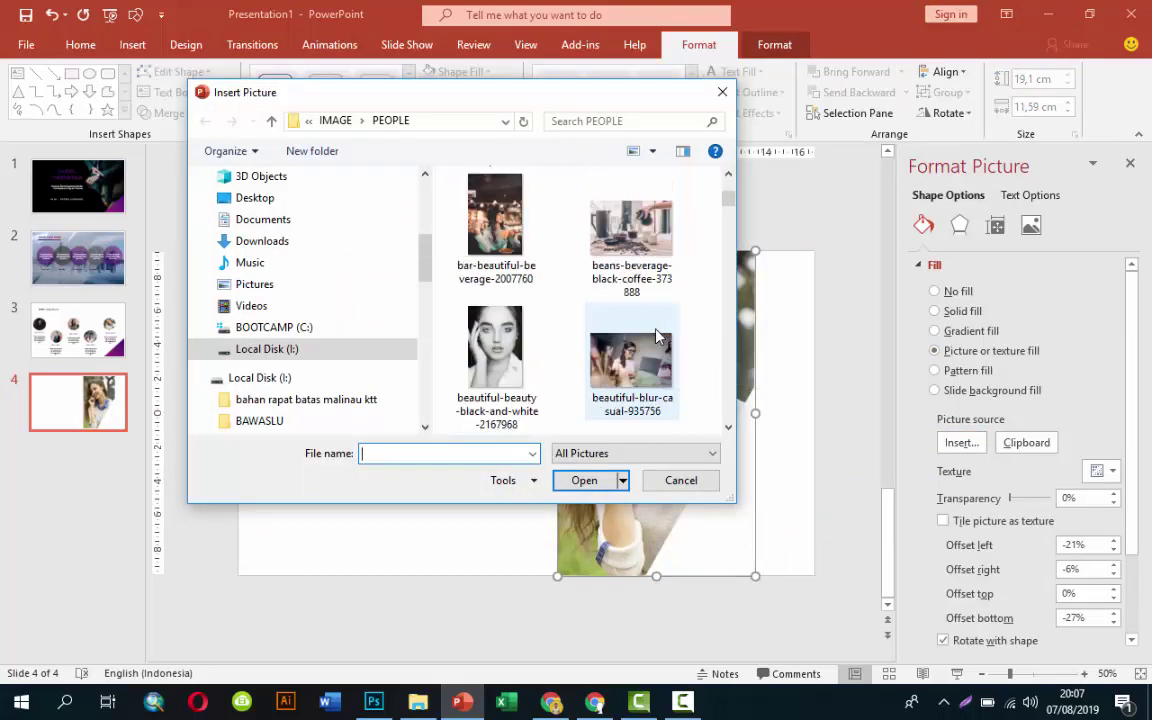
{"action": "scroll", "coordinate": [658, 335], "scroll_direction": "up", "scroll_amount": 2}
{"action": "left_click", "coordinate": [493, 335]}
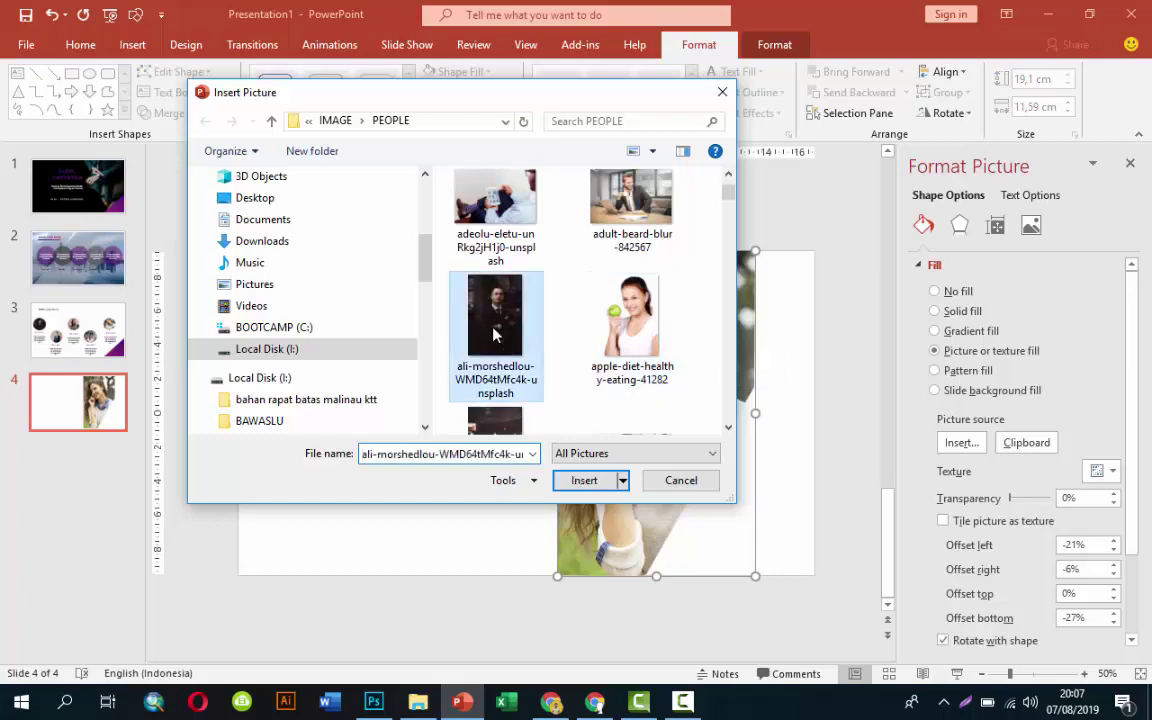
{"action": "left_click", "coordinate": [584, 480]}
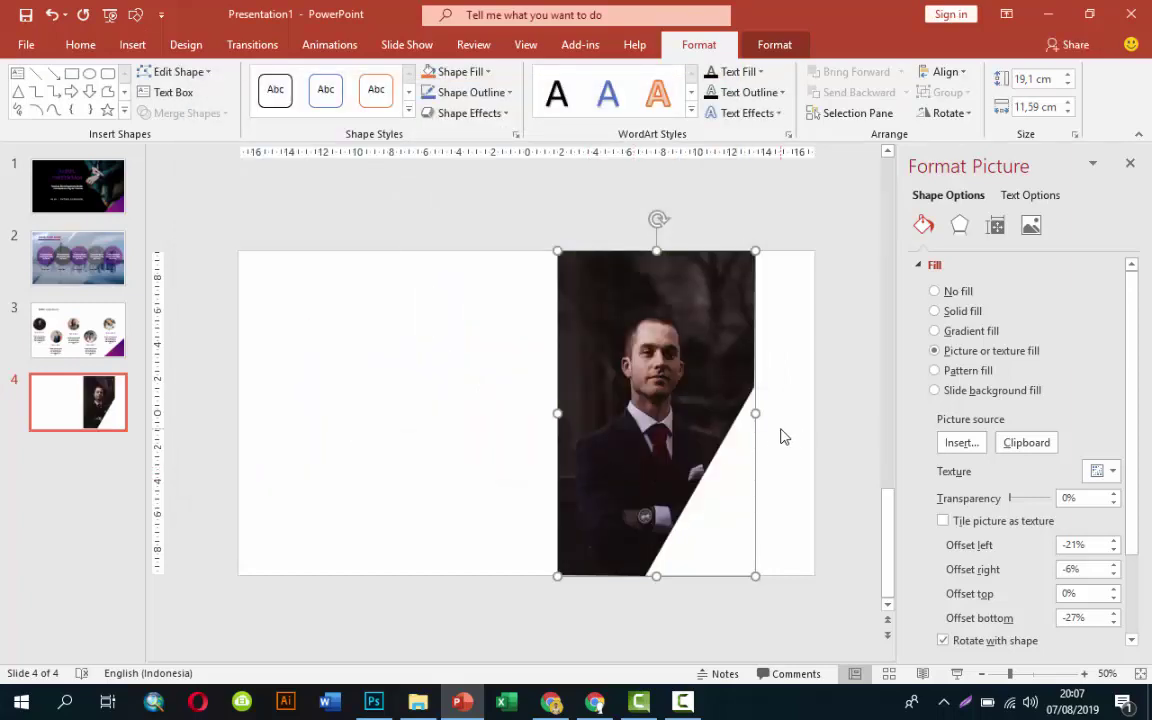
{"action": "left_click", "coordinate": [811, 418]}
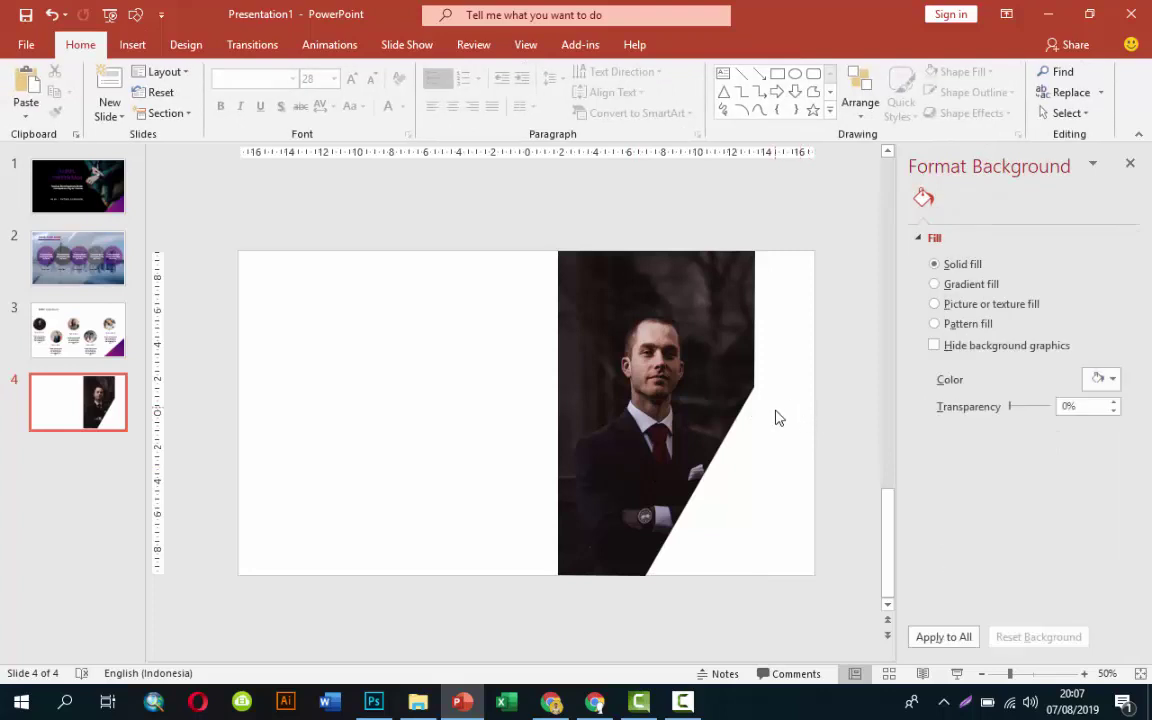
{"action": "scroll", "coordinate": [797, 500], "scroll_direction": "up", "scroll_amount": 1}
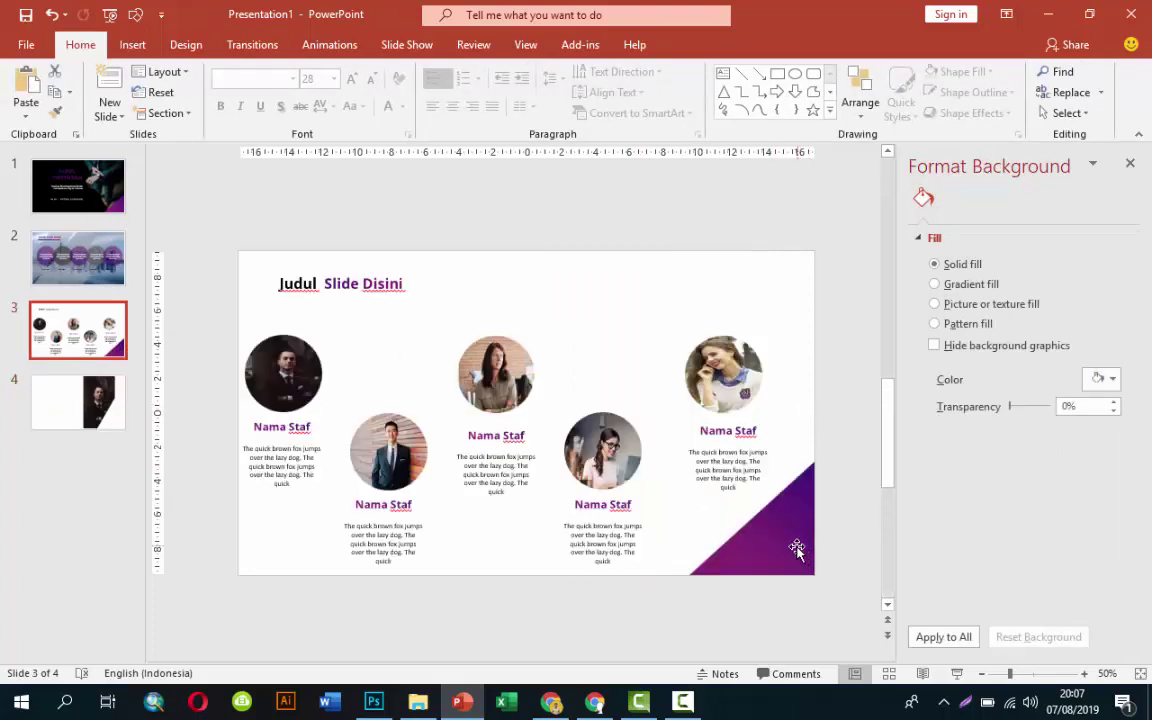
Paste slide 3's purple gradient triangle into the bottom-right corner of slide 4
{"action": "left_click", "coordinate": [797, 548]}
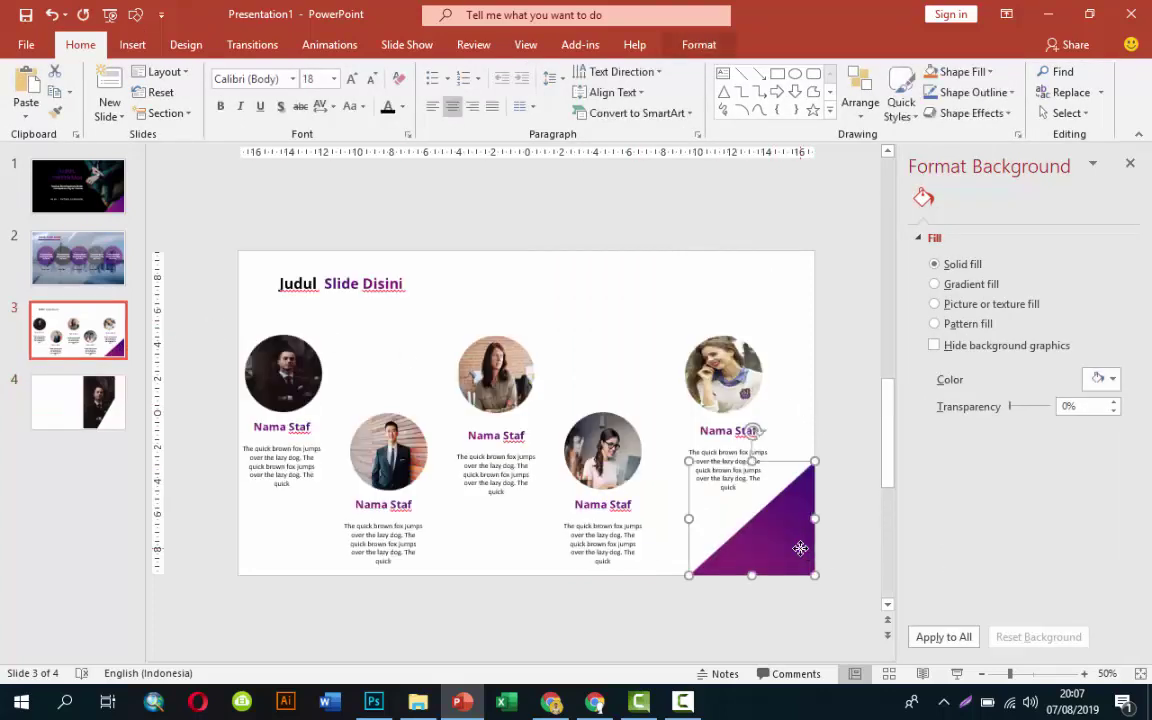
{"action": "left_click", "coordinate": [115, 428]}
{"action": "key", "text": "ctrl+v"}
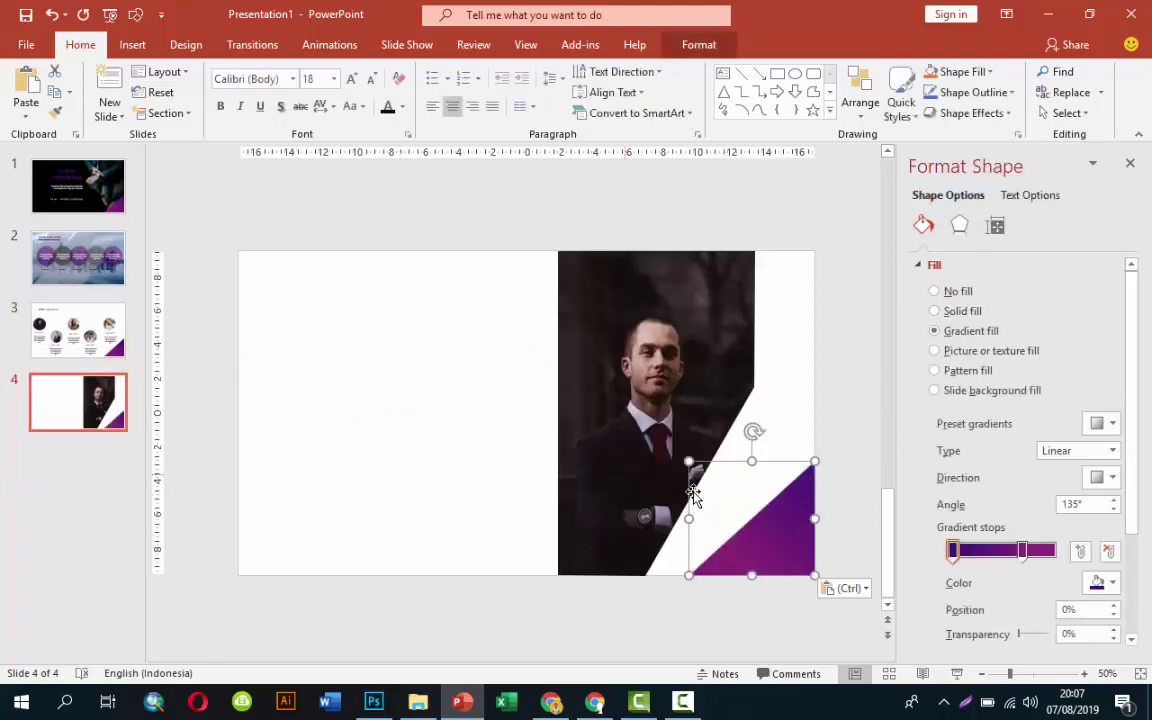
{"action": "key", "text": "Delete"}
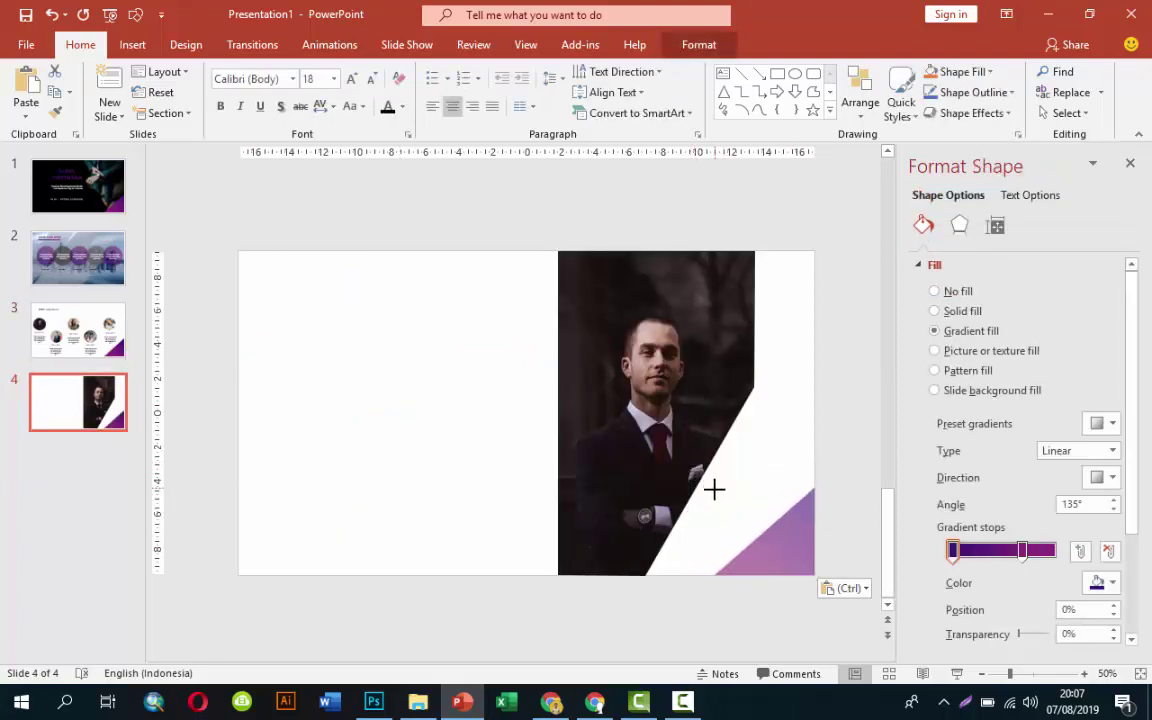
{"action": "key", "text": "ctrl+z"}
{"action": "left_click", "coordinate": [864, 458]}
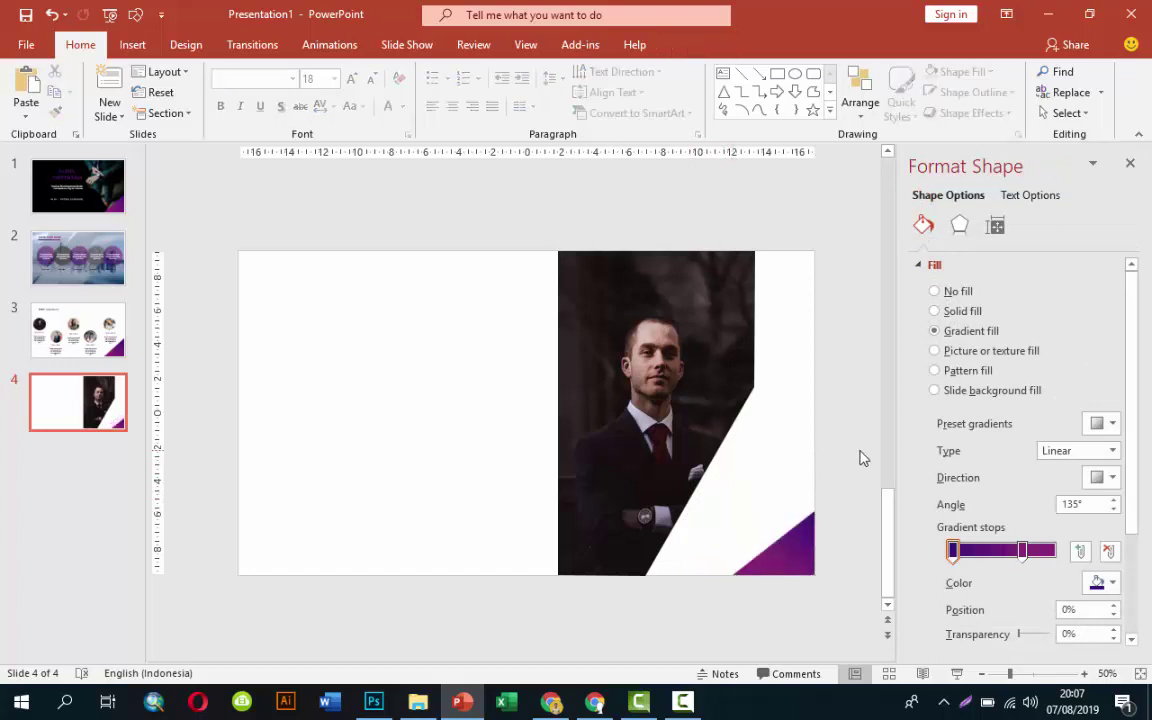
{"action": "left_click", "coordinate": [132, 45]}
{"action": "left_click", "coordinate": [330, 88]}
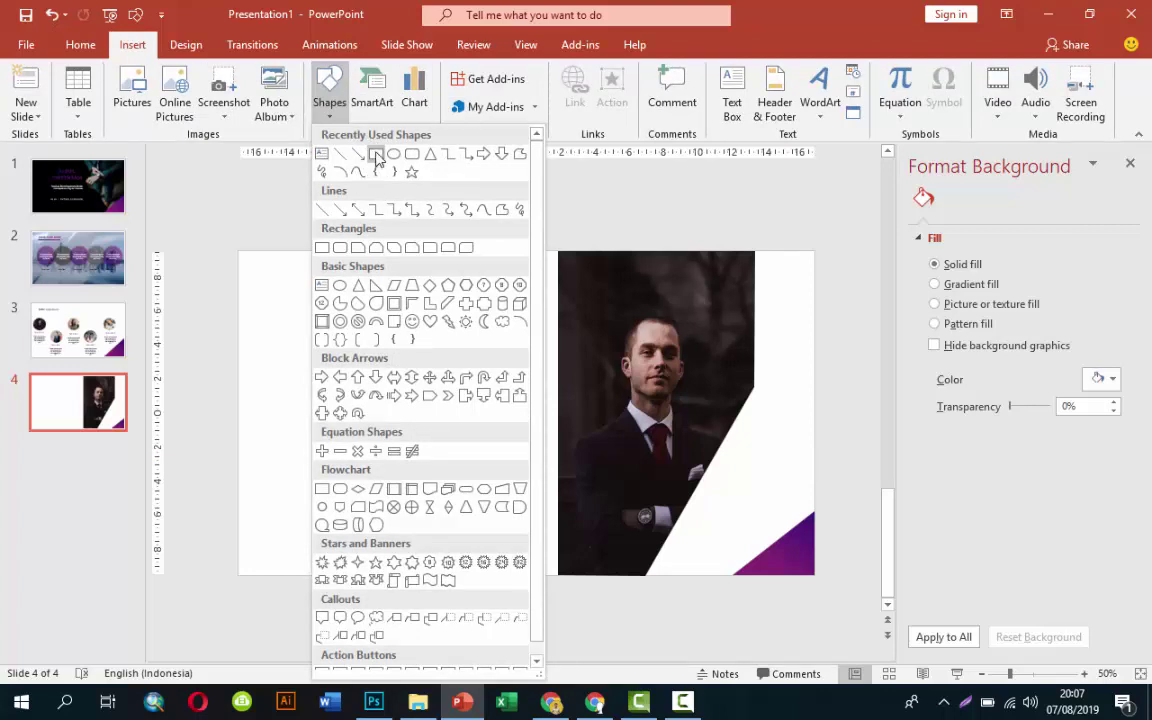
Draw a thin vertical bar with no outline and a purple gradient fill
{"action": "left_click", "coordinate": [376, 155]}
{"action": "left_click_drag", "start_coordinate": [349, 291], "coordinate": [358, 450]}
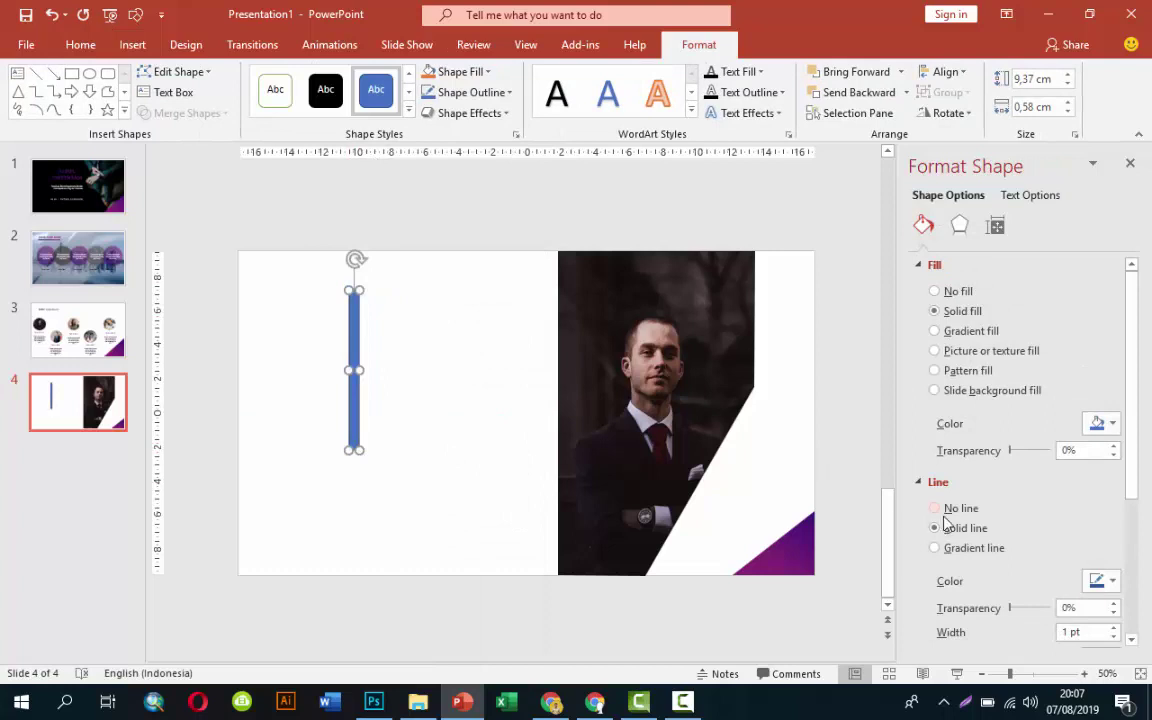
{"action": "left_click", "coordinate": [936, 508]}
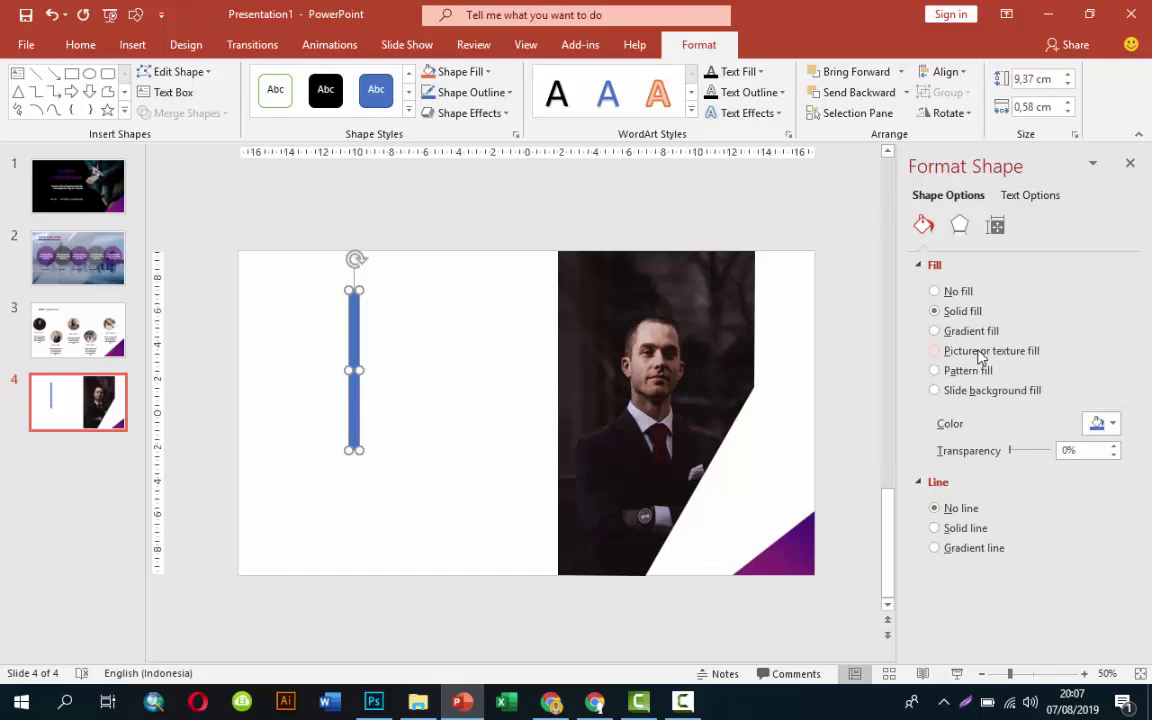
{"action": "left_click", "coordinate": [936, 331]}
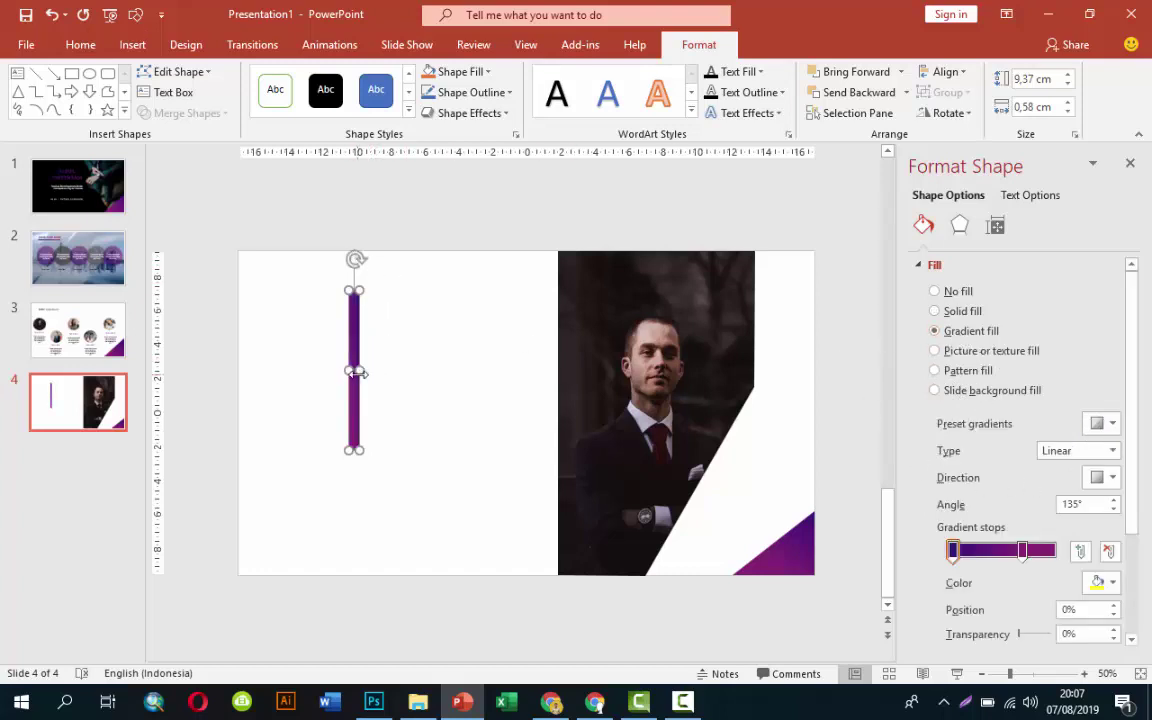
{"action": "left_click_drag", "start_coordinate": [356, 372], "coordinate": [357, 372]}
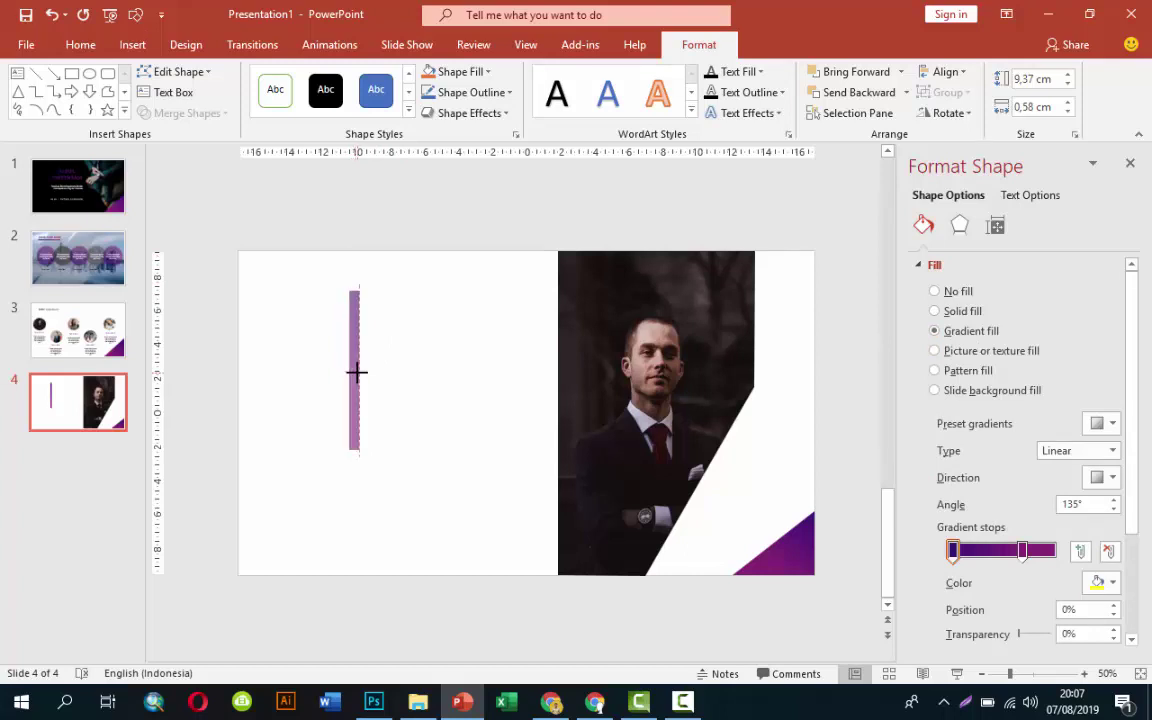
Narrow and rotate the bar to 9,37 × 0,27 cm, parallel to the photo's slanted edge
{"action": "scroll", "coordinate": [358, 370], "scroll_direction": "up", "scroll_amount": 5, "text": "ctrl"}
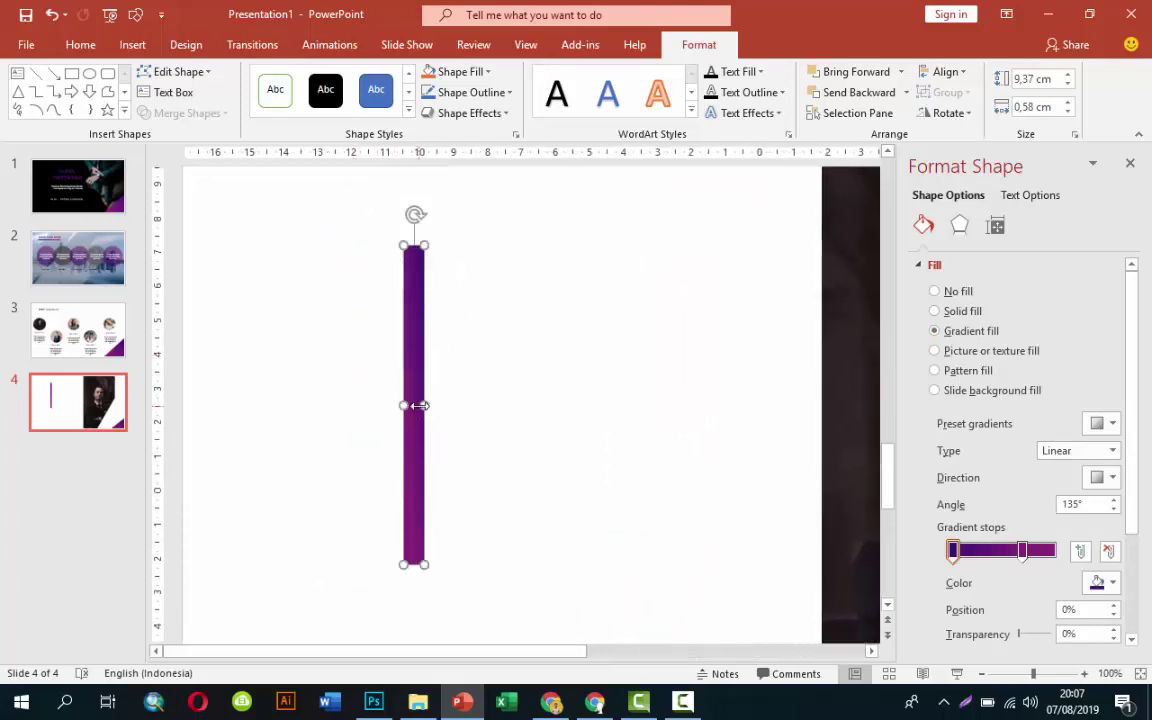
{"action": "left_click_drag", "start_coordinate": [416, 405], "coordinate": [413, 405]}
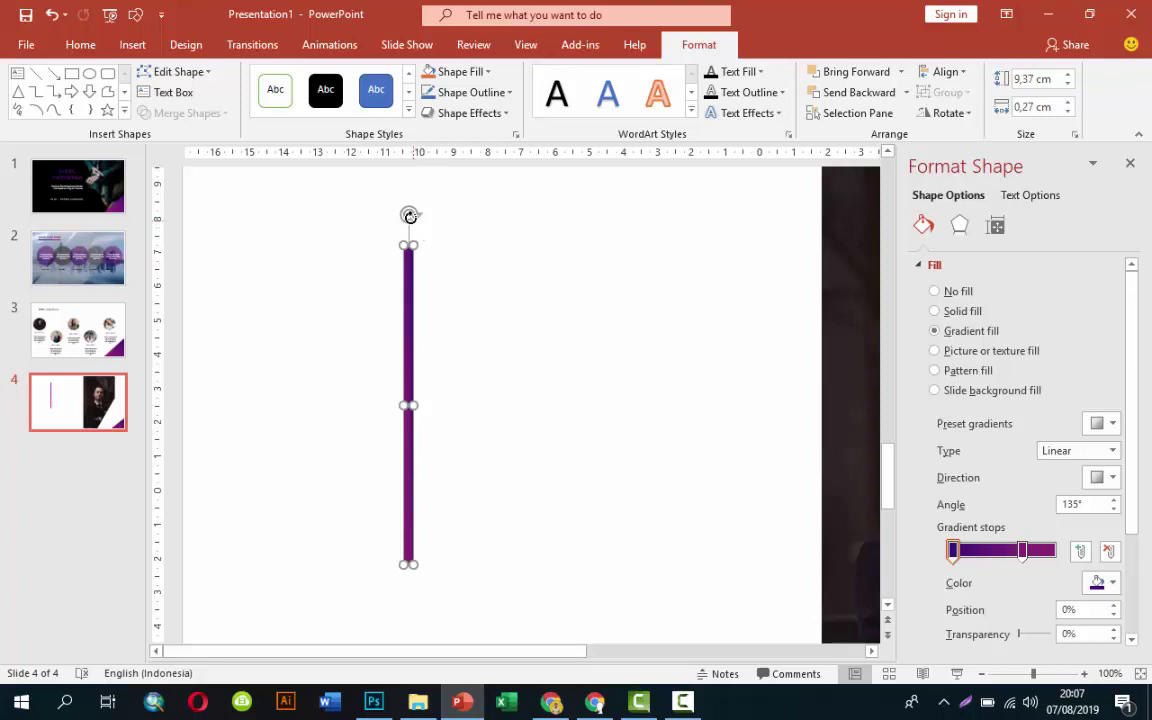
{"action": "left_click_drag", "start_coordinate": [410, 213], "coordinate": [494, 260]}
{"action": "scroll", "coordinate": [518, 284], "scroll_direction": "down", "scroll_amount": 3, "text": "ctrl"}
{"action": "scroll", "coordinate": [518, 284], "scroll_direction": "down", "scroll_amount": 1, "text": "ctrl"}
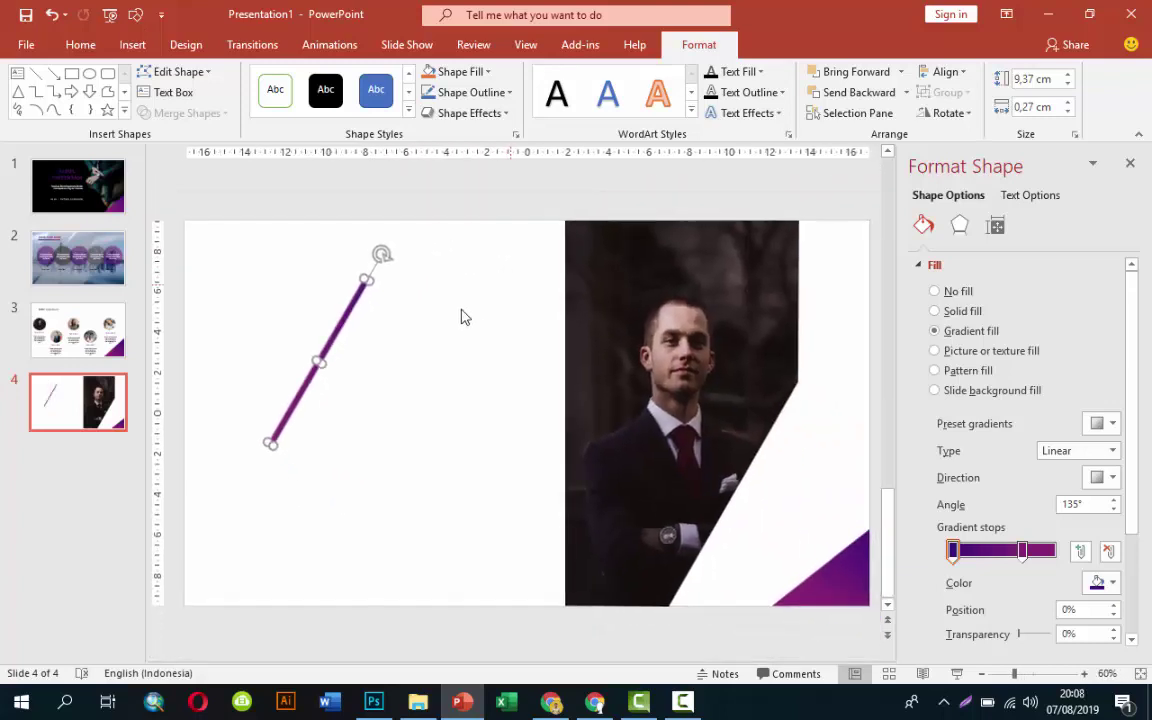
{"action": "mouse_move", "coordinate": [358, 308]}
{"action": "left_mouse_down"}
{"action": "mouse_move", "coordinate": [681, 417]}
{"action": "mouse_move", "coordinate": [787, 478]}
{"action": "left_mouse_up"}
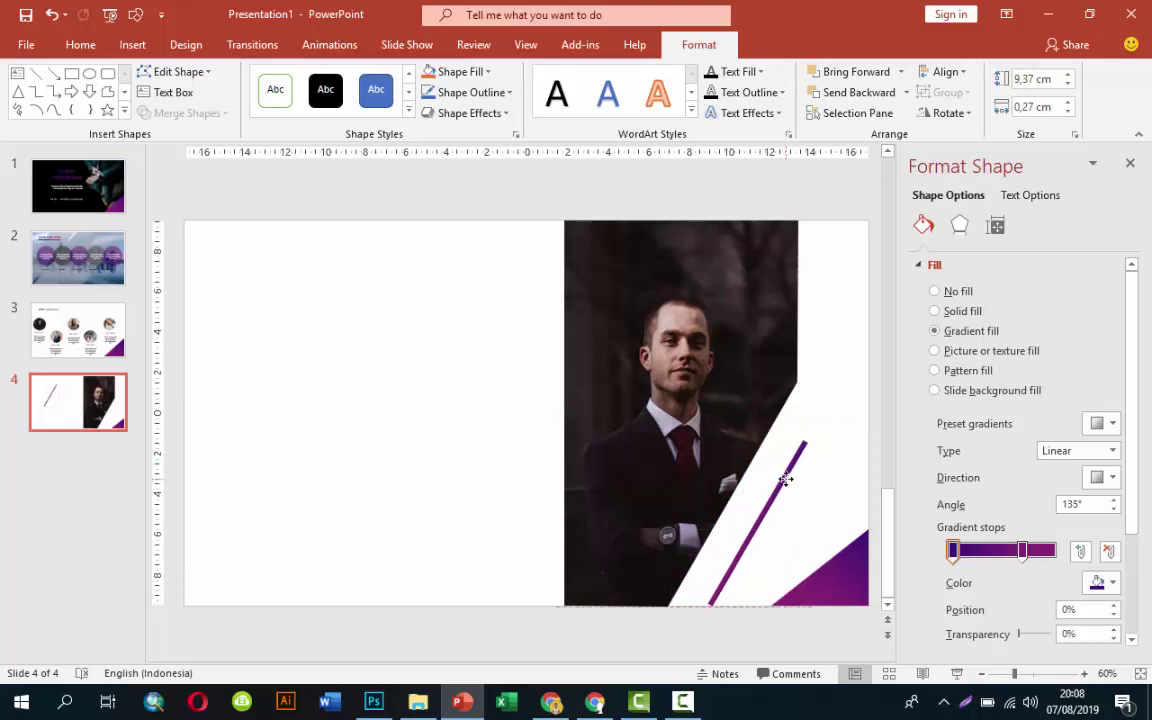
{"action": "left_click_drag", "start_coordinate": [819, 411], "coordinate": [820, 419]}
{"action": "left_click", "coordinate": [452, 398]}
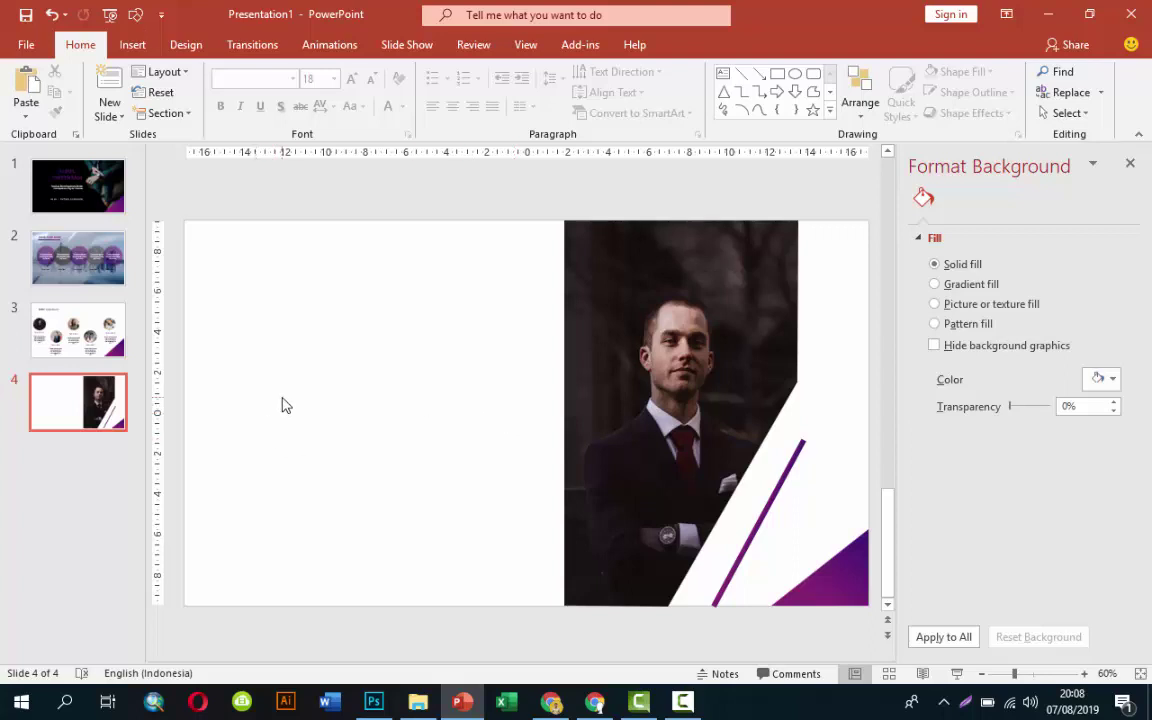
{"action": "double_click", "coordinate": [746, 550]}
{"action": "left_click_drag", "start_coordinate": [818, 411], "coordinate": [811, 427]}
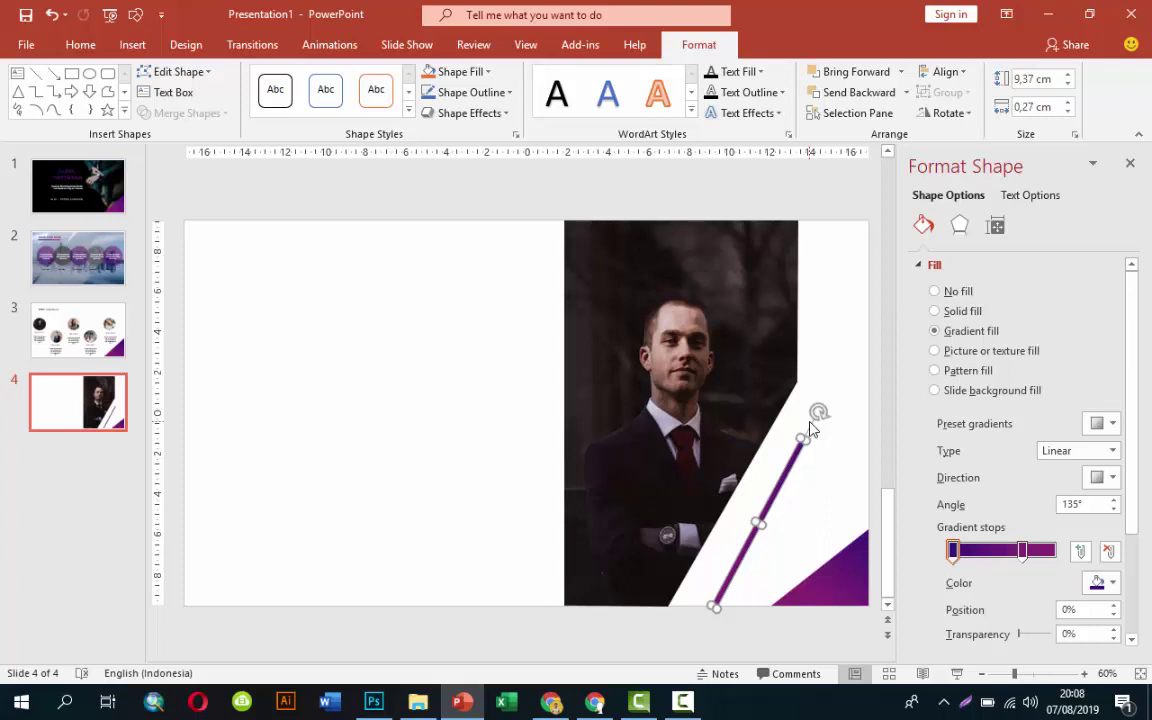
{"action": "left_click", "coordinate": [391, 355]}
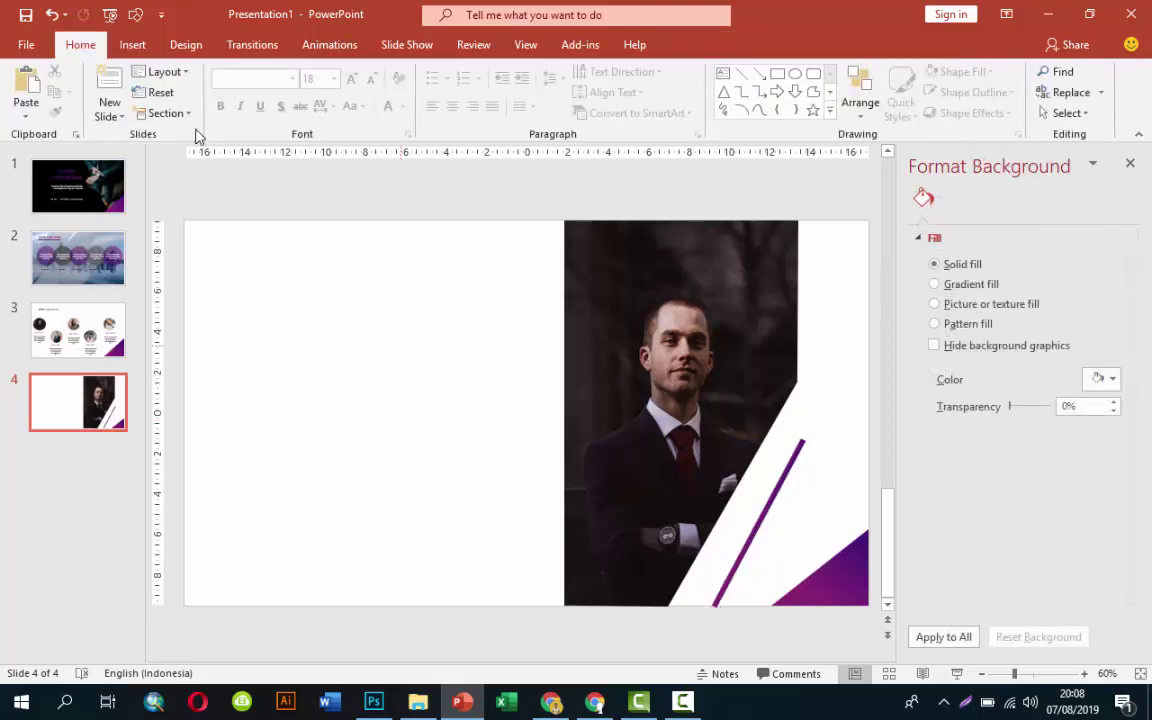
Copy a Nama Staf heading and its description from slide 3 to slide 4's upper left
{"action": "left_click", "coordinate": [131, 42]}
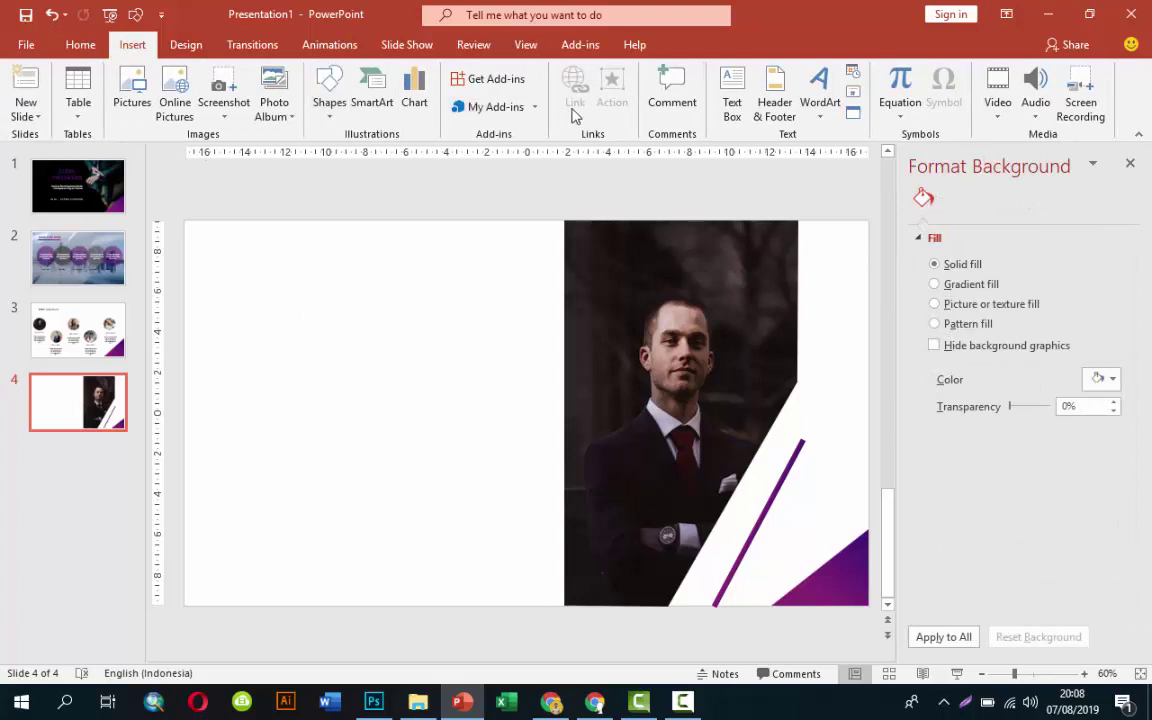
{"action": "left_click", "coordinate": [80, 312]}
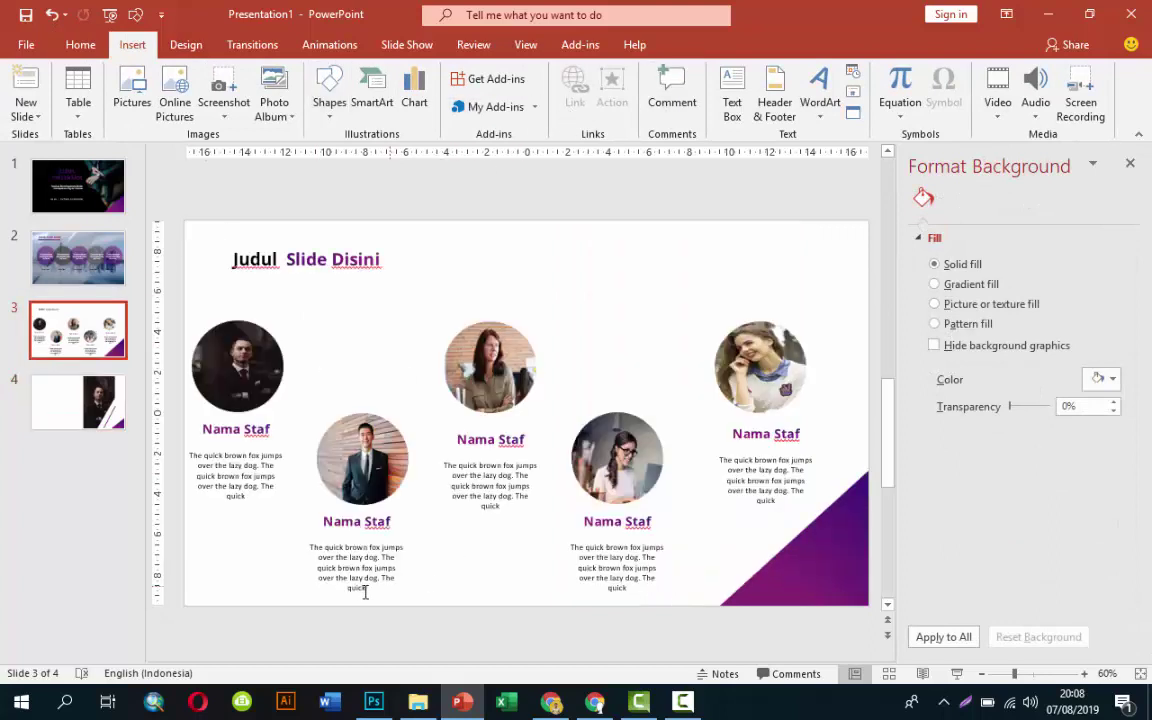
{"action": "left_click", "coordinate": [369, 523]}
{"action": "left_click", "coordinate": [380, 563], "text": "shift"}
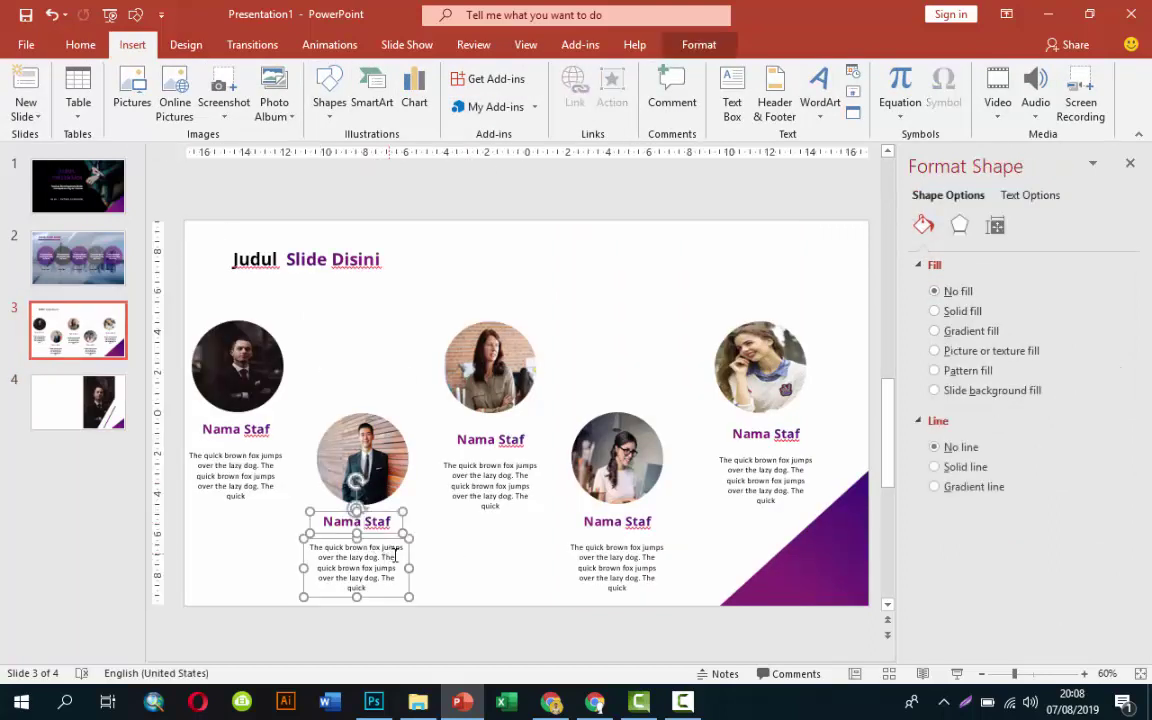
{"action": "left_click", "coordinate": [62, 410]}
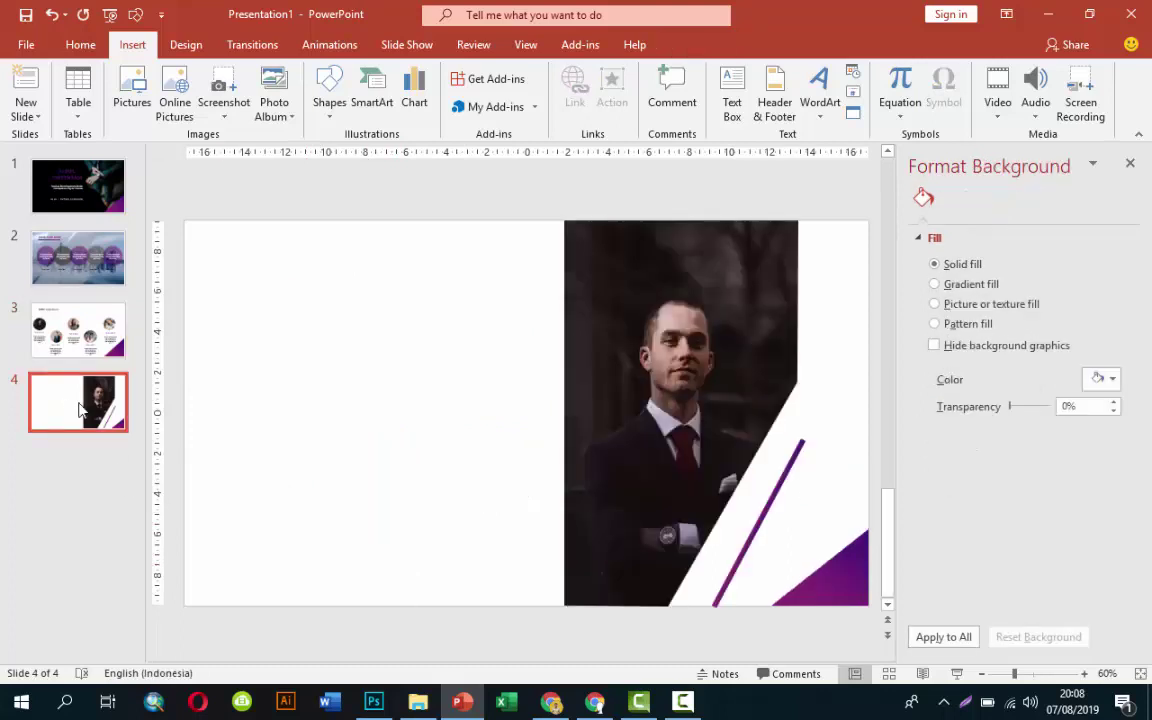
{"action": "key", "text": "ctrl+v"}
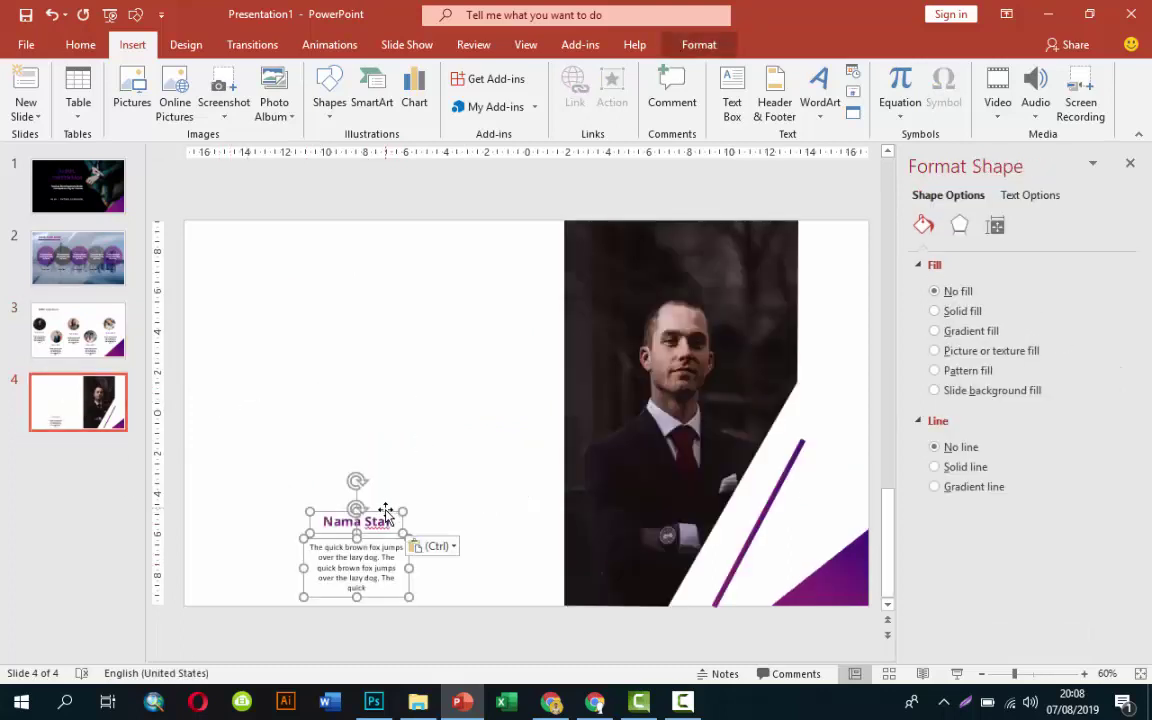
{"action": "mouse_move", "coordinate": [382, 512]}
{"action": "left_mouse_down"}
{"action": "mouse_move", "coordinate": [319, 229]}
{"action": "mouse_move", "coordinate": [318, 310]}
{"action": "left_mouse_up"}
{"action": "left_click", "coordinate": [383, 311]}
Widen the description box and left-align the Nama Staf heading text
{"action": "left_click", "coordinate": [333, 352]}
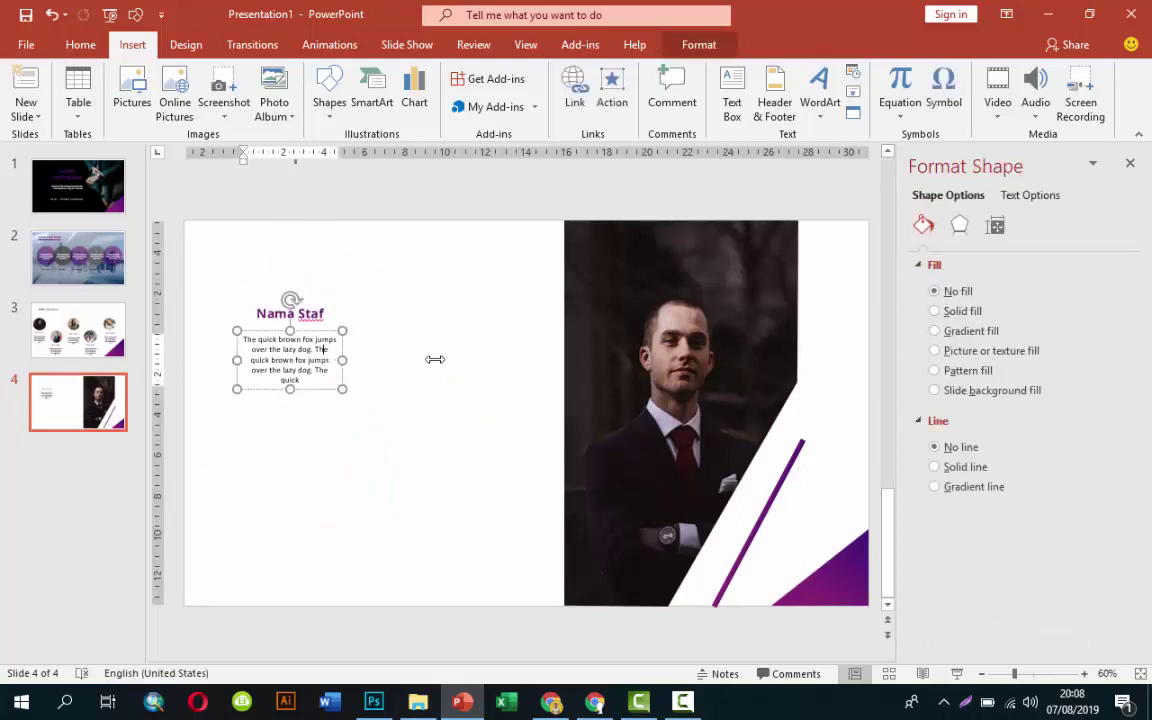
{"action": "left_click_drag", "start_coordinate": [339, 360], "coordinate": [435, 357]}
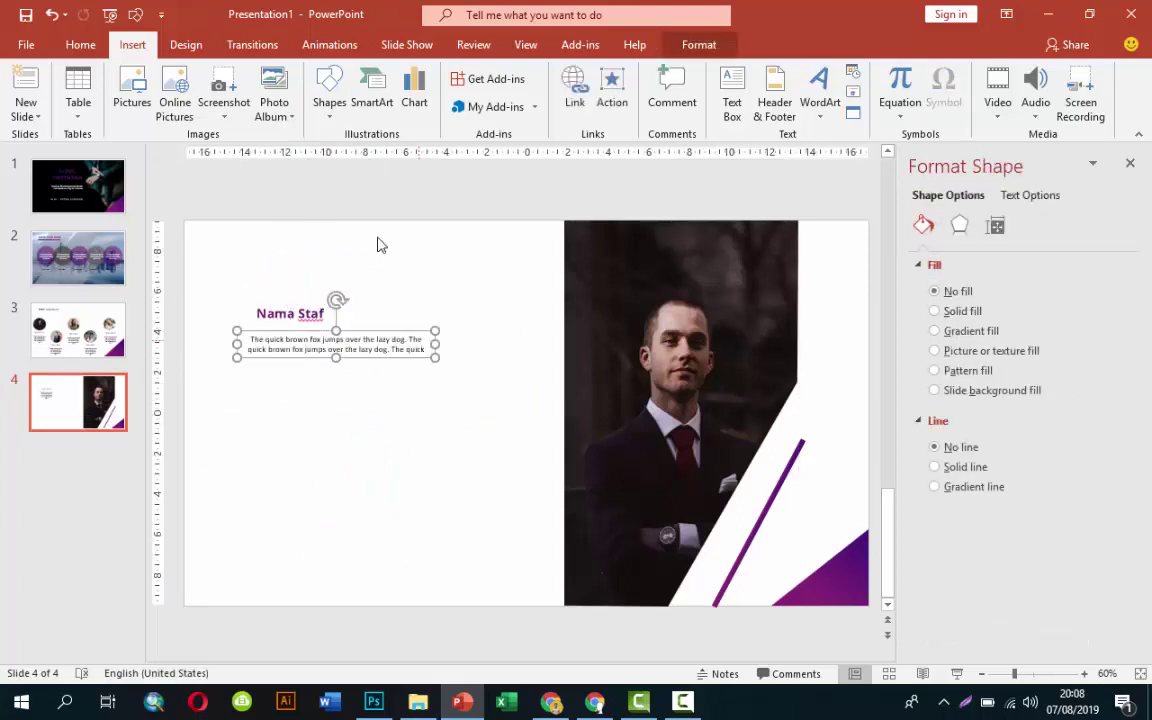
{"action": "left_click", "coordinate": [80, 44]}
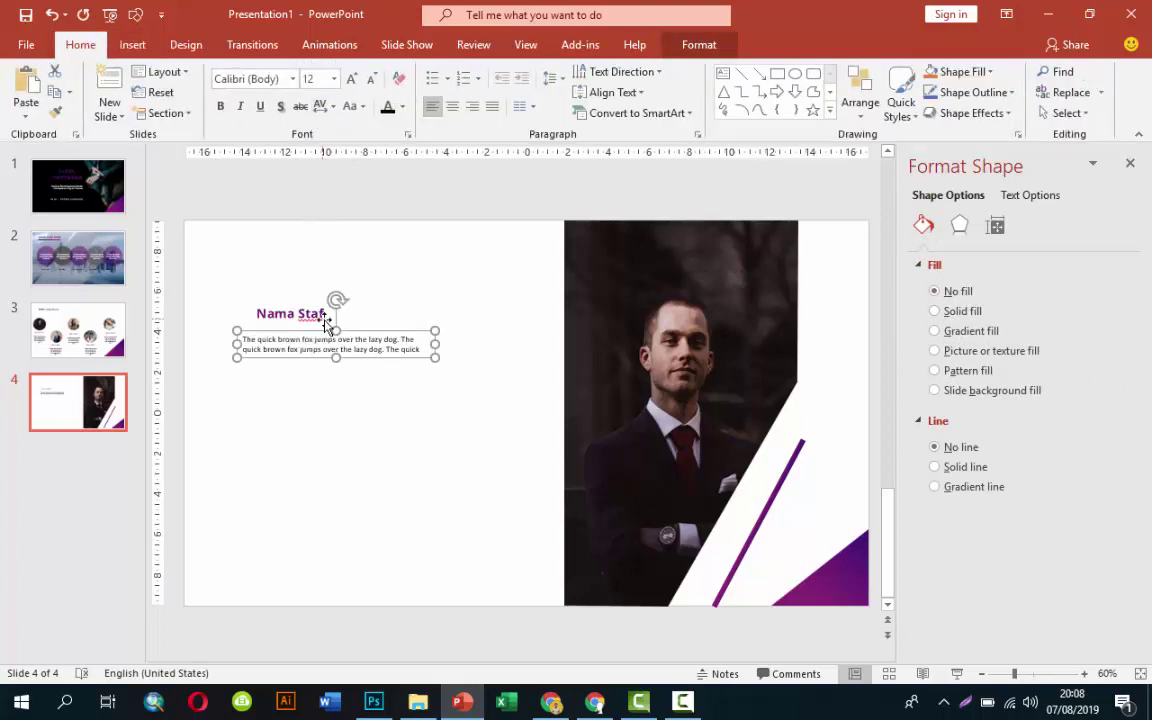
{"action": "left_click", "coordinate": [306, 313]}
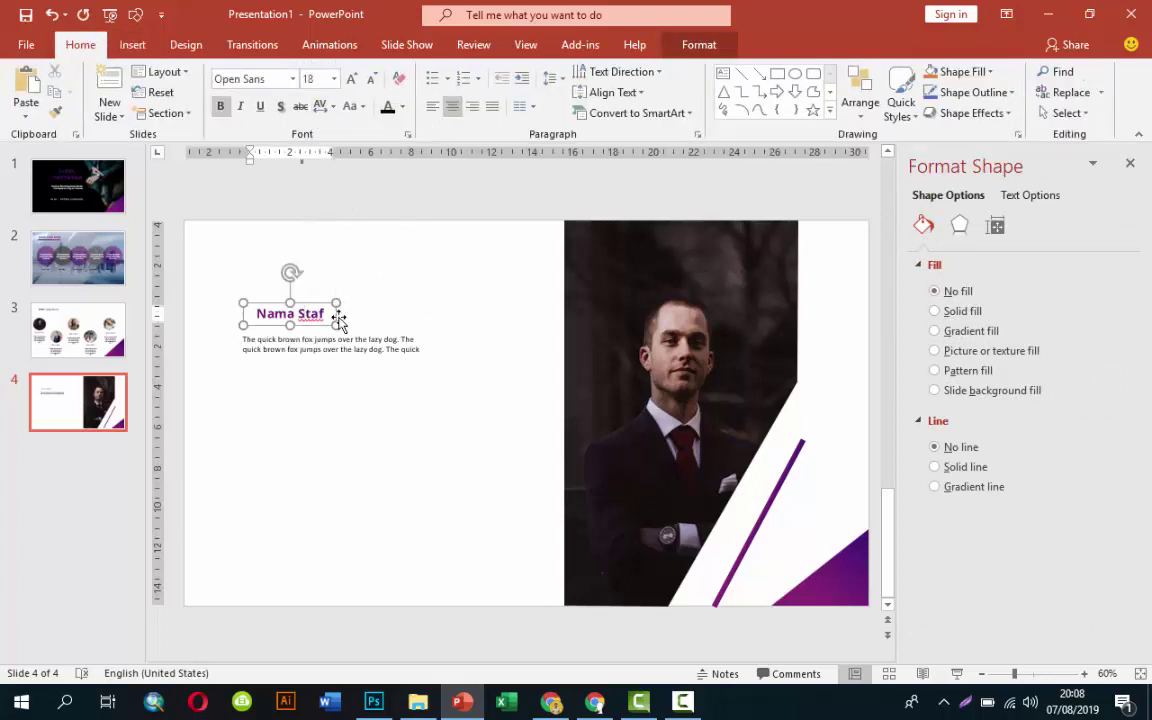
{"action": "left_click", "coordinate": [346, 343], "text": "shift"}
{"action": "left_click", "coordinate": [320, 312]}
{"action": "key", "text": "ctrl+l"}
Align the heading and description boxes on their left edges and widen the description further
{"action": "left_click", "coordinate": [350, 335], "text": "shift"}
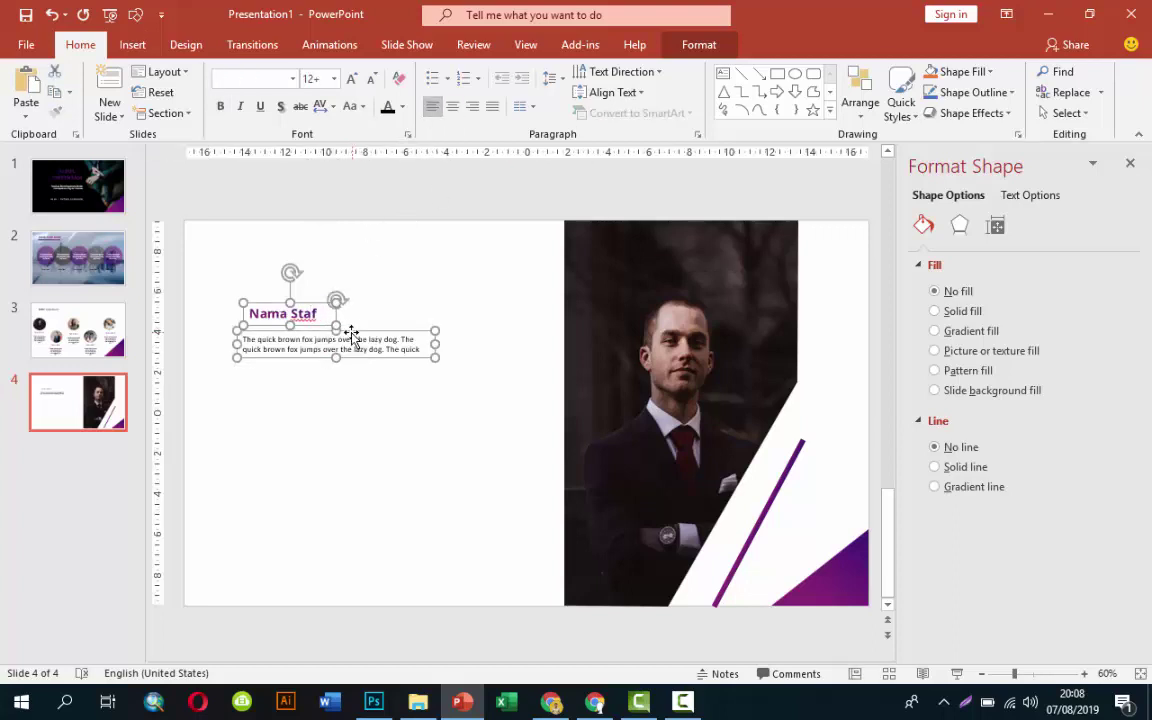
{"action": "left_click", "coordinate": [699, 44]}
{"action": "left_click", "coordinate": [953, 76]}
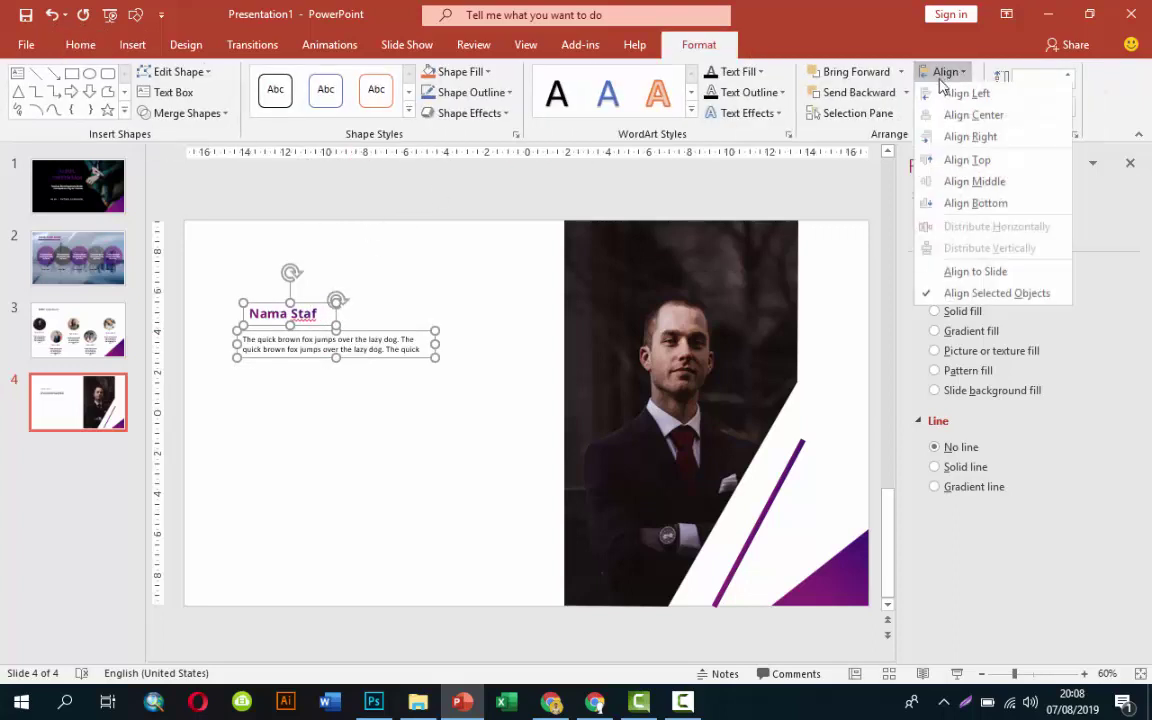
{"action": "left_click", "coordinate": [940, 95]}
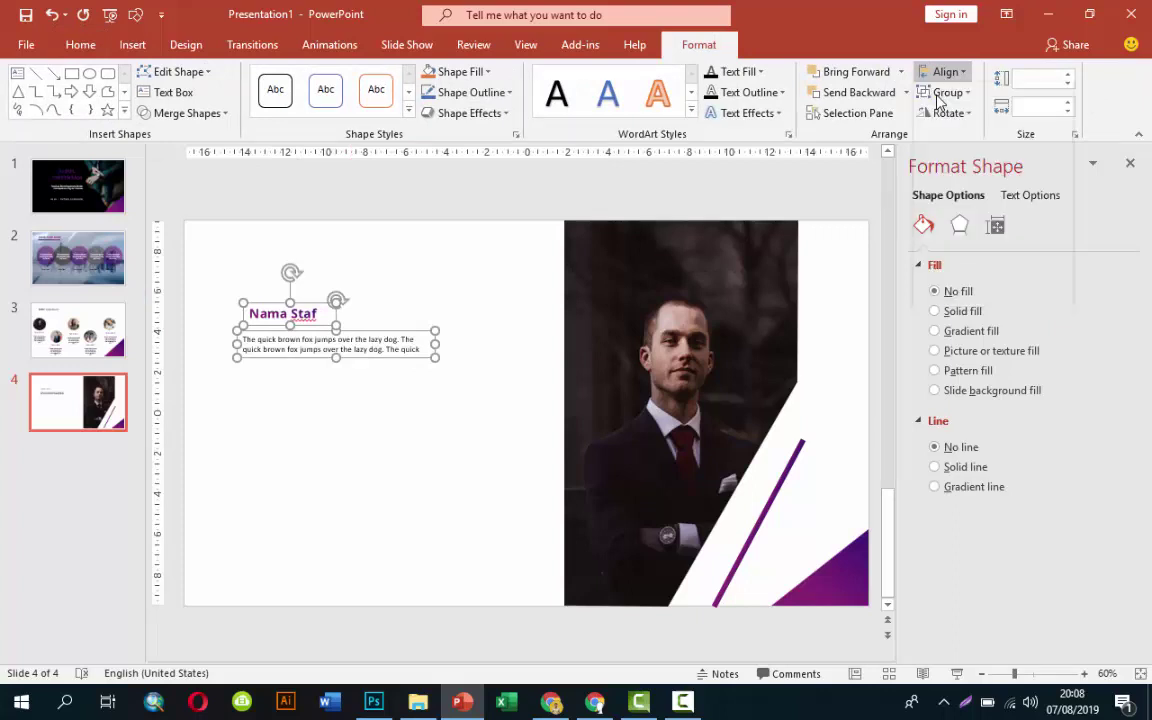
{"action": "left_click", "coordinate": [458, 278]}
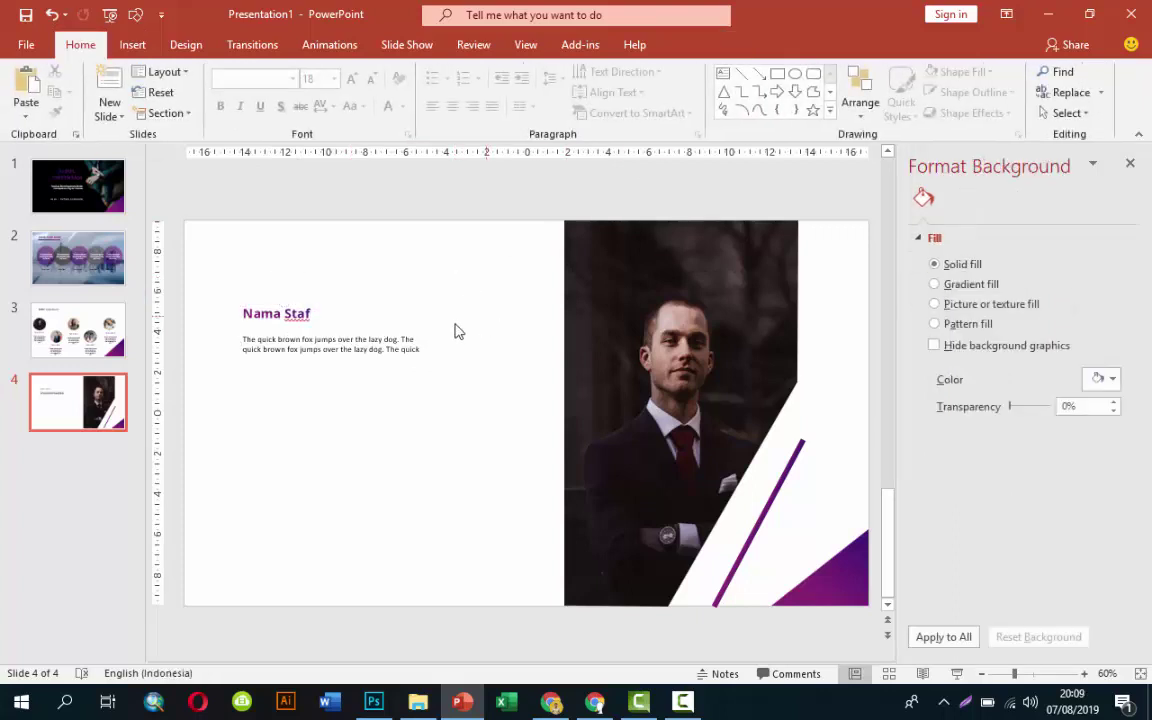
{"action": "left_click", "coordinate": [418, 345]}
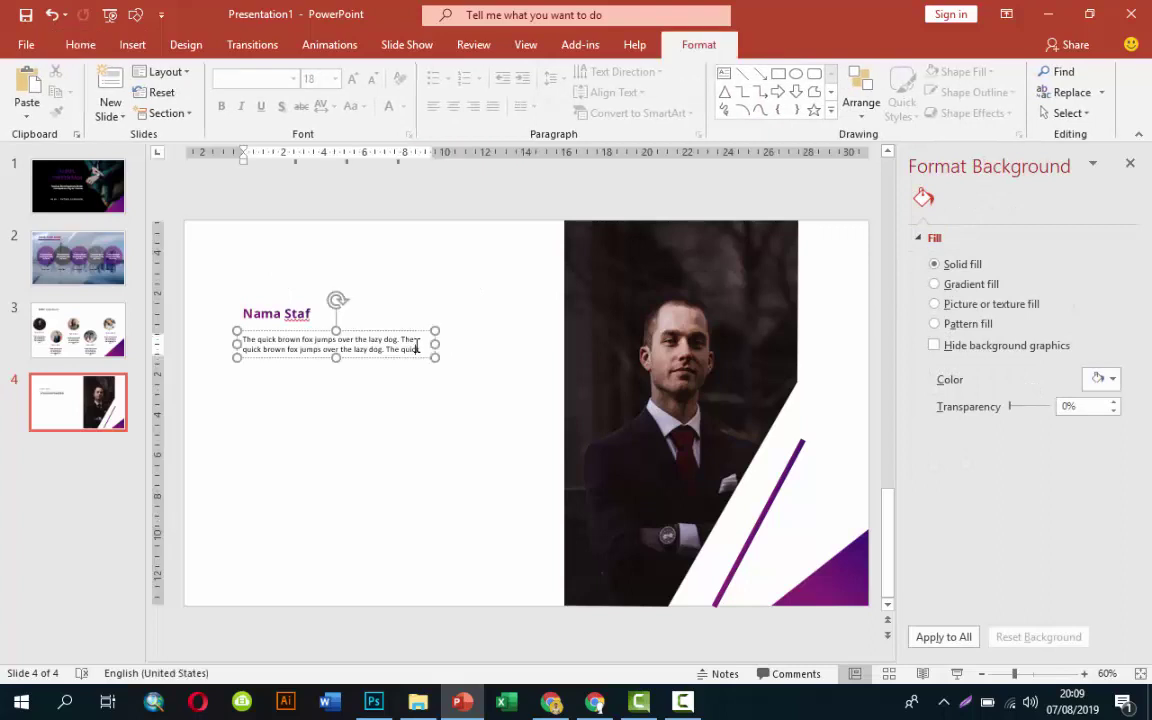
{"action": "left_click_drag", "start_coordinate": [432, 343], "coordinate": [504, 346]}
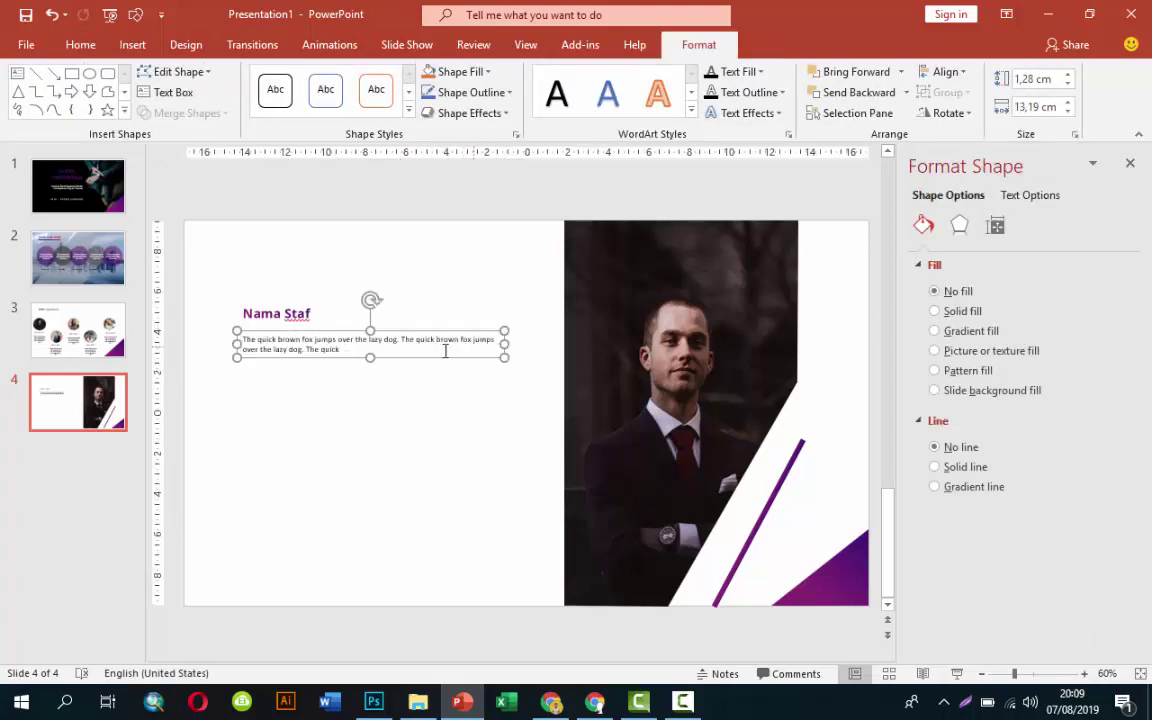
Retype the heading as 'Deskripsi Disini' and widen it to fit on one line
{"action": "left_click", "coordinate": [246, 312]}
{"action": "triple_click", "coordinate": [285, 312]}
{"action": "type", "text": "D"}
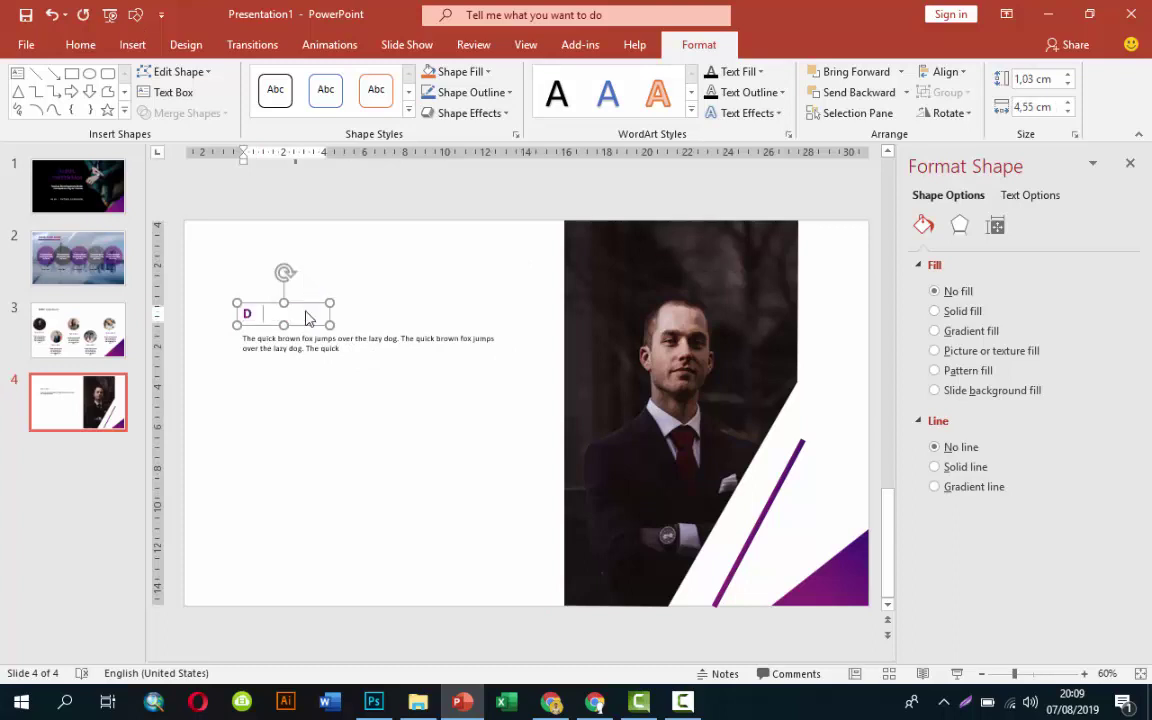
{"action": "type", "text": "eskripsi"}
{"action": "key", "text": "Return"}
{"action": "type", "text": "Disini"}
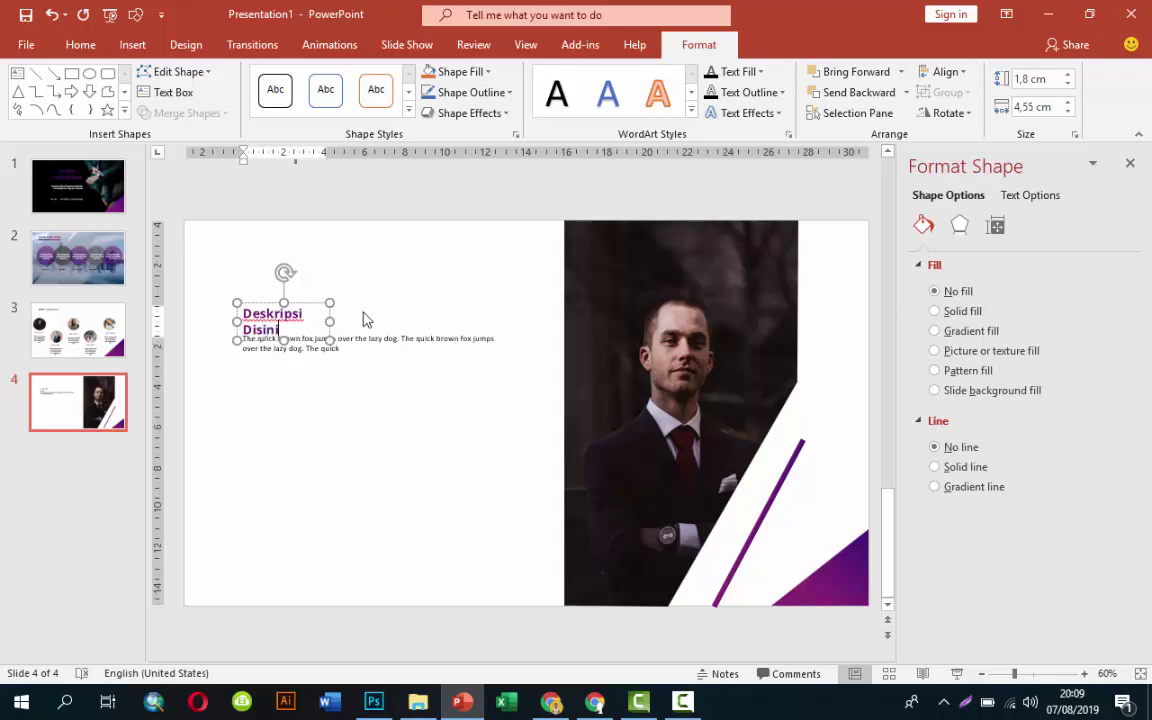
{"action": "left_click_drag", "start_coordinate": [335, 320], "coordinate": [424, 321]}
Duplicate the heading-and-description pair twice, stacking three blocks down the left side
{"action": "left_click", "coordinate": [397, 334]}
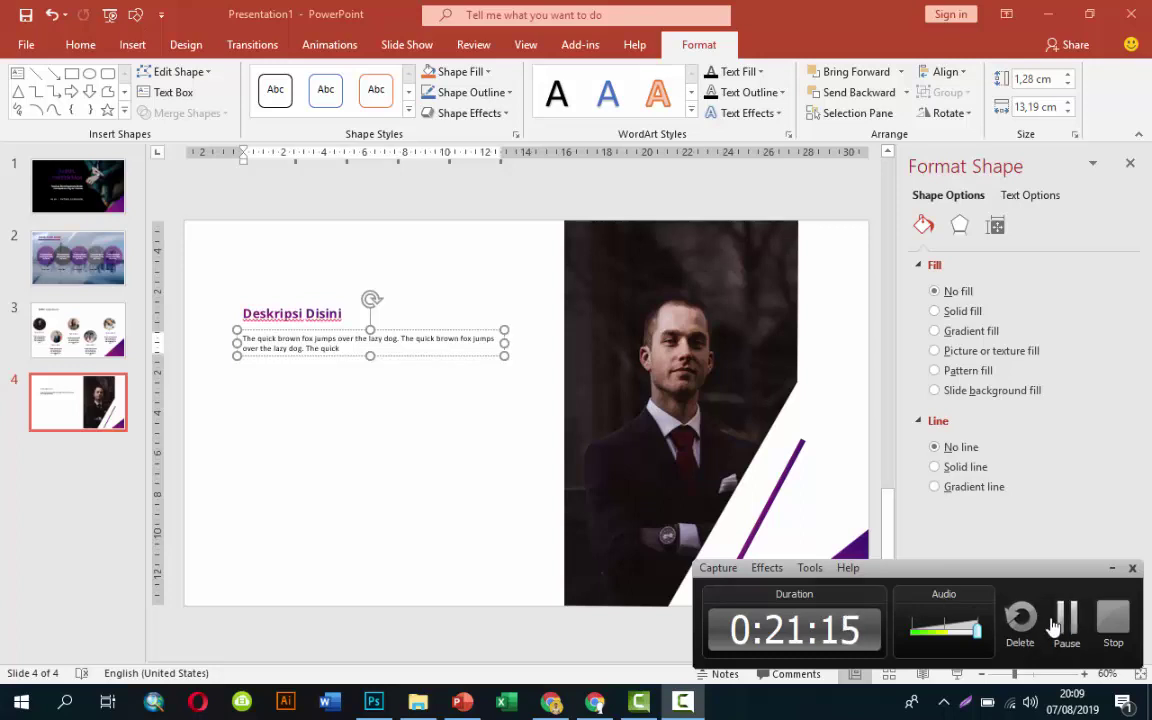
{"action": "left_click", "coordinate": [427, 375]}
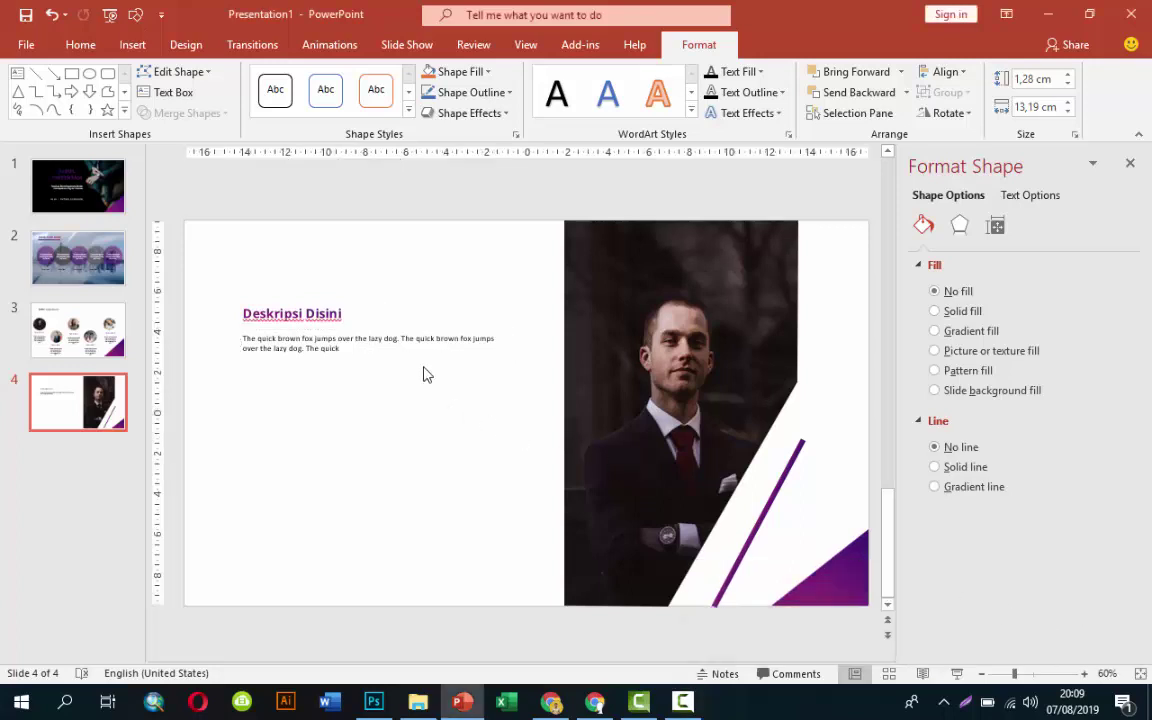
{"action": "left_click", "coordinate": [368, 338]}
{"action": "left_click", "coordinate": [342, 325], "text": "shift"}
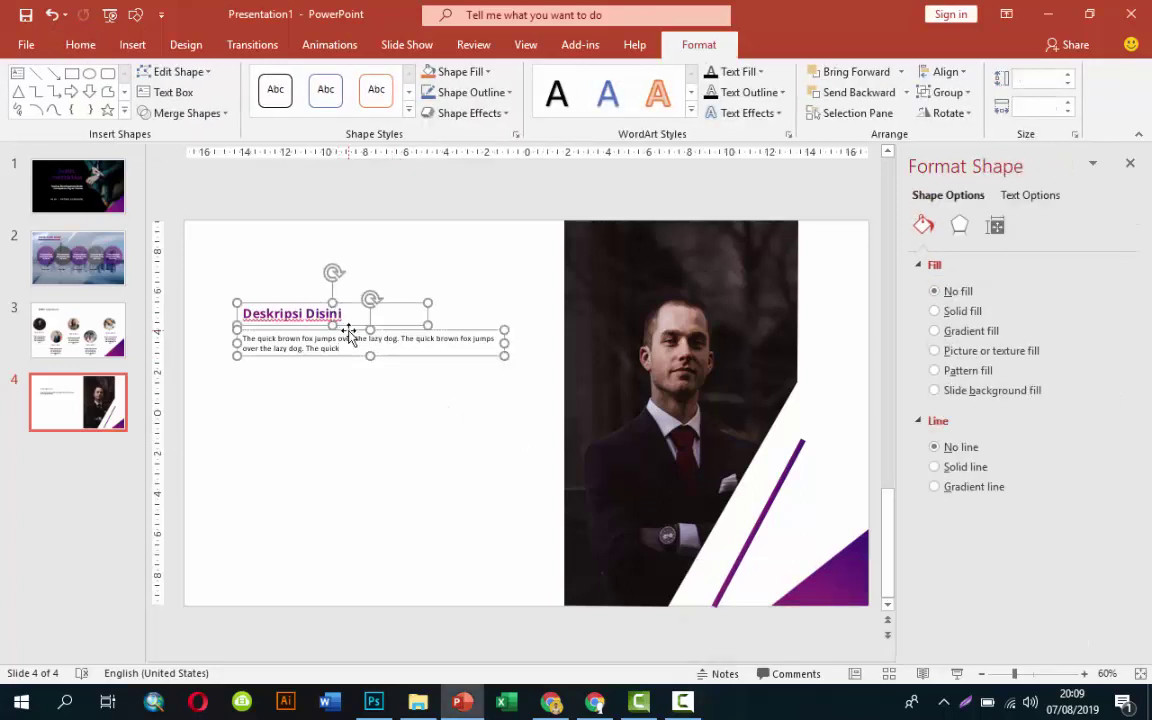
{"action": "key", "text": "ctrl+d"}
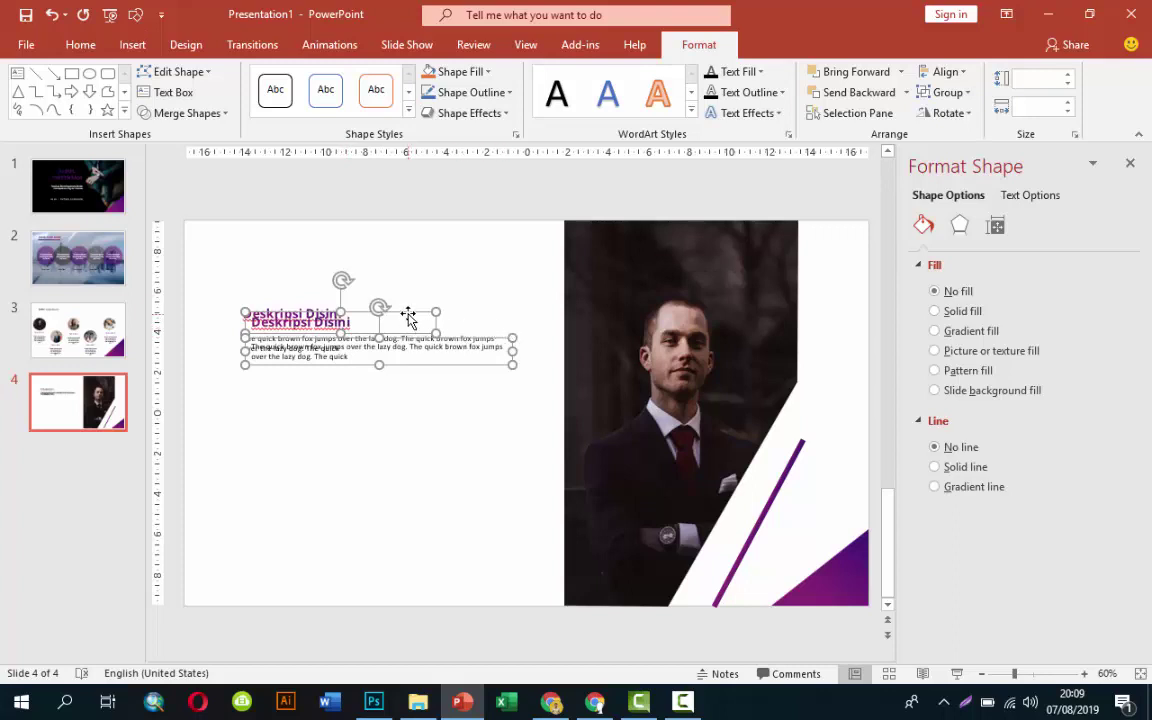
{"action": "left_click_drag", "start_coordinate": [411, 314], "coordinate": [404, 404]}
{"action": "key", "text": "ctrl+d"}
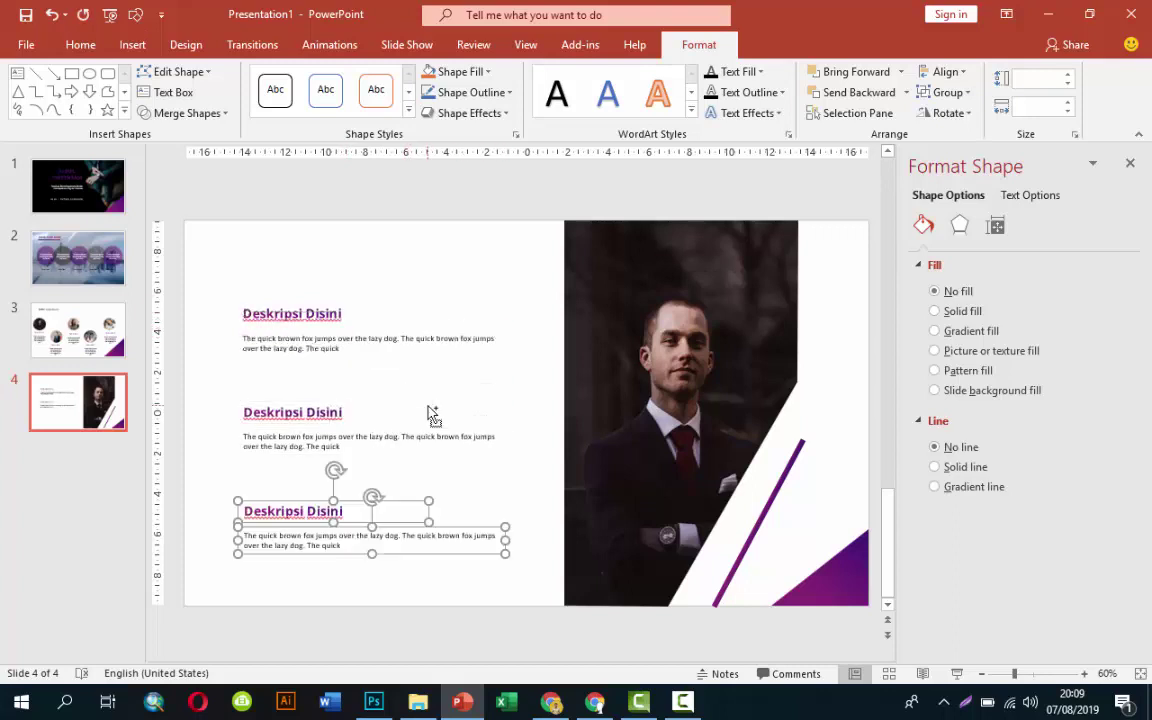
{"action": "left_click", "coordinate": [461, 253]}
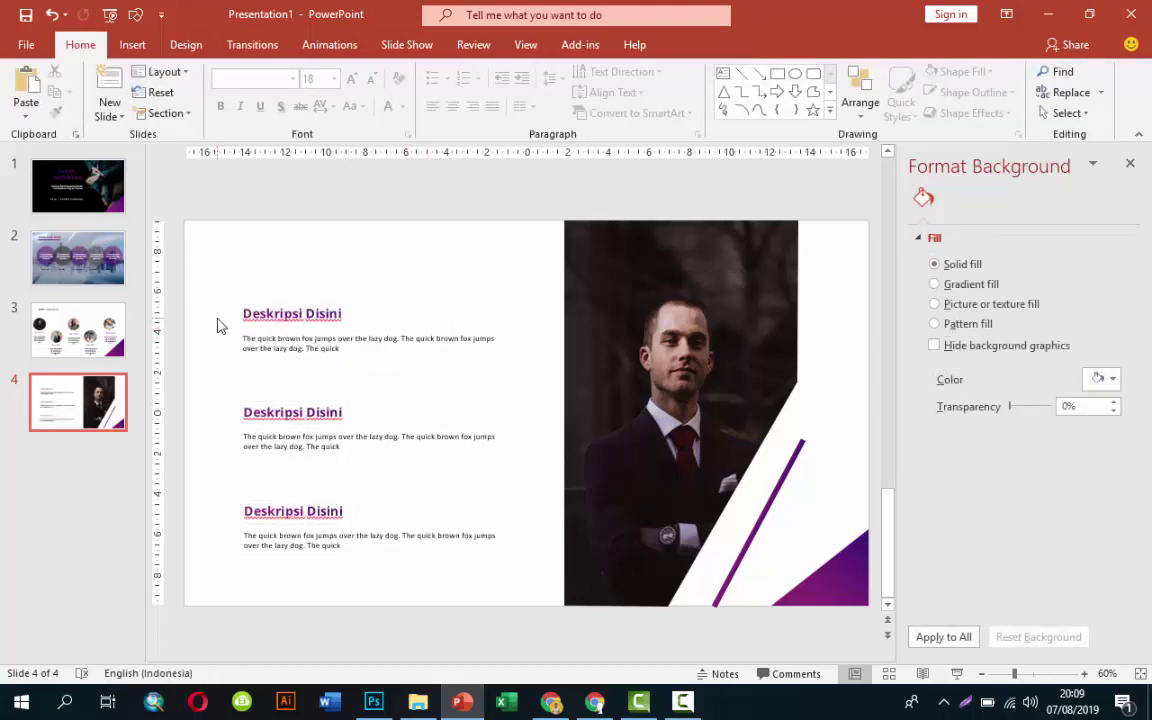
{"action": "left_click", "coordinate": [316, 306]}
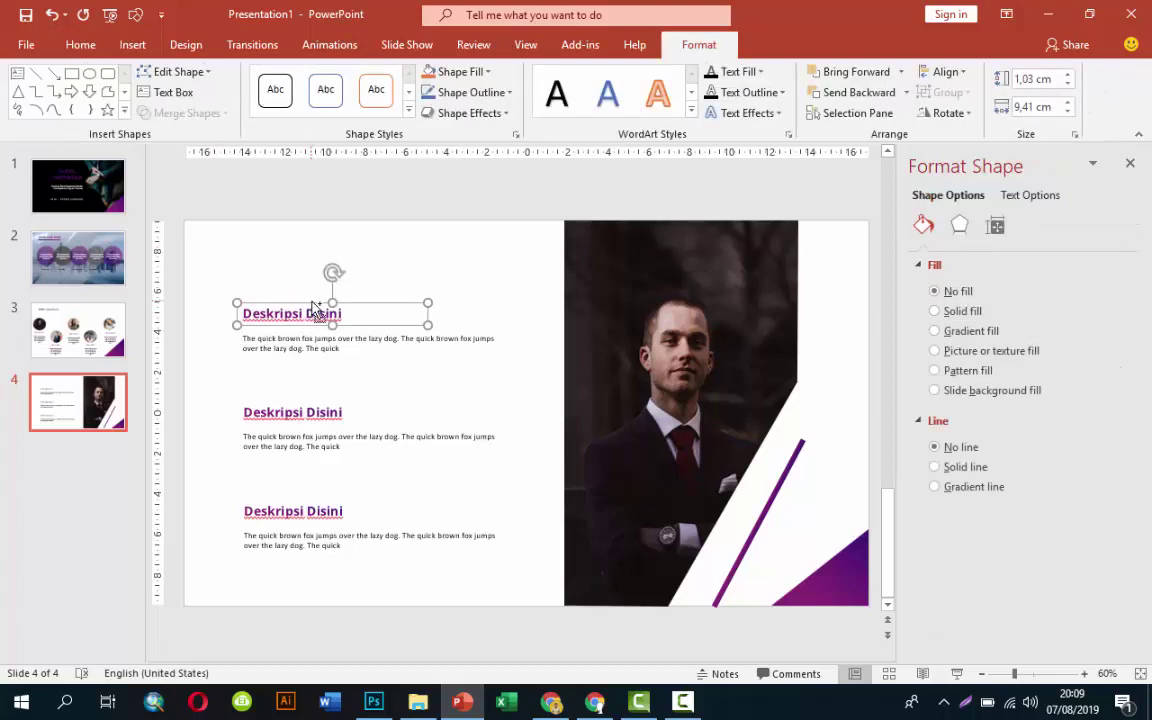
Turn a heading copy into a 24 pt 'Judul Slide Disini' title at the top of the slide
{"action": "left_click_drag", "start_coordinate": [316, 306], "coordinate": [253, 250]}
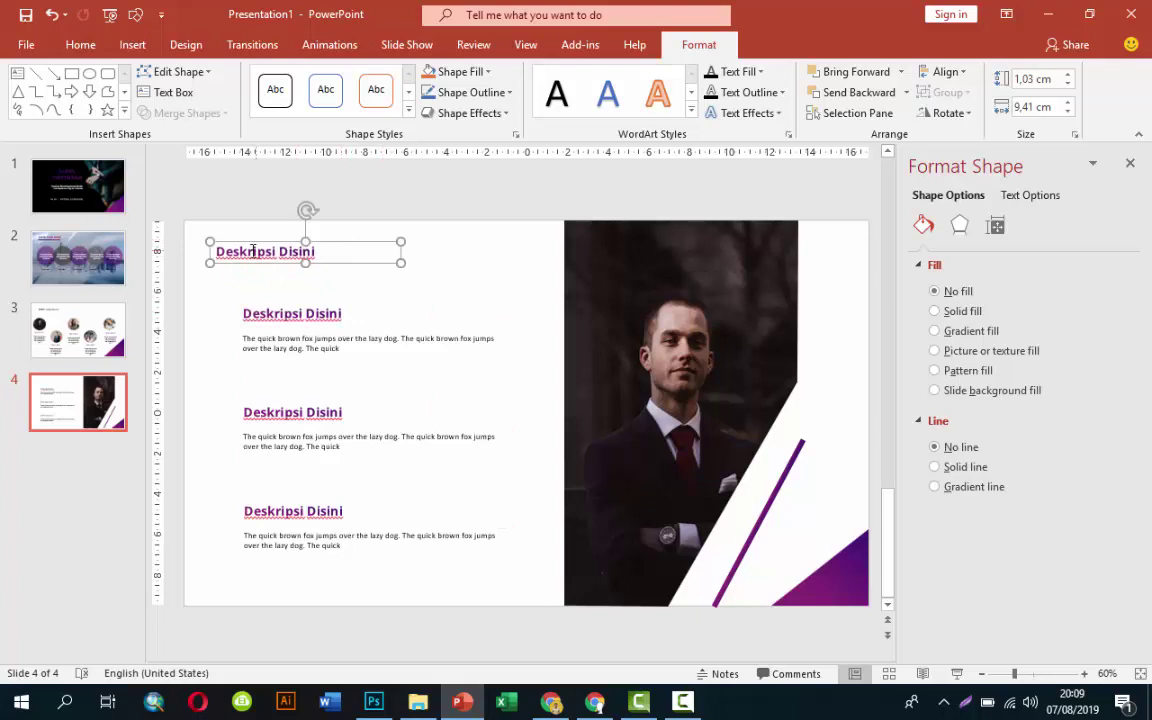
{"action": "left_click", "coordinate": [80, 44]}
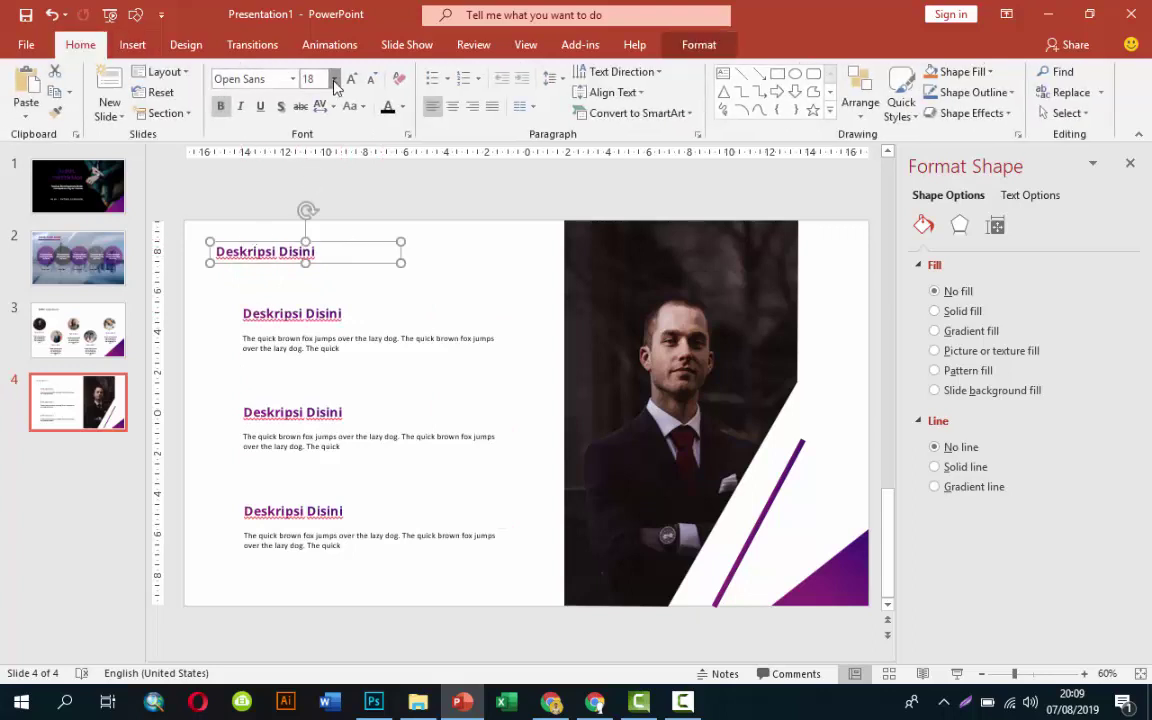
{"action": "left_click", "coordinate": [334, 78]}
{"action": "left_click", "coordinate": [312, 270]}
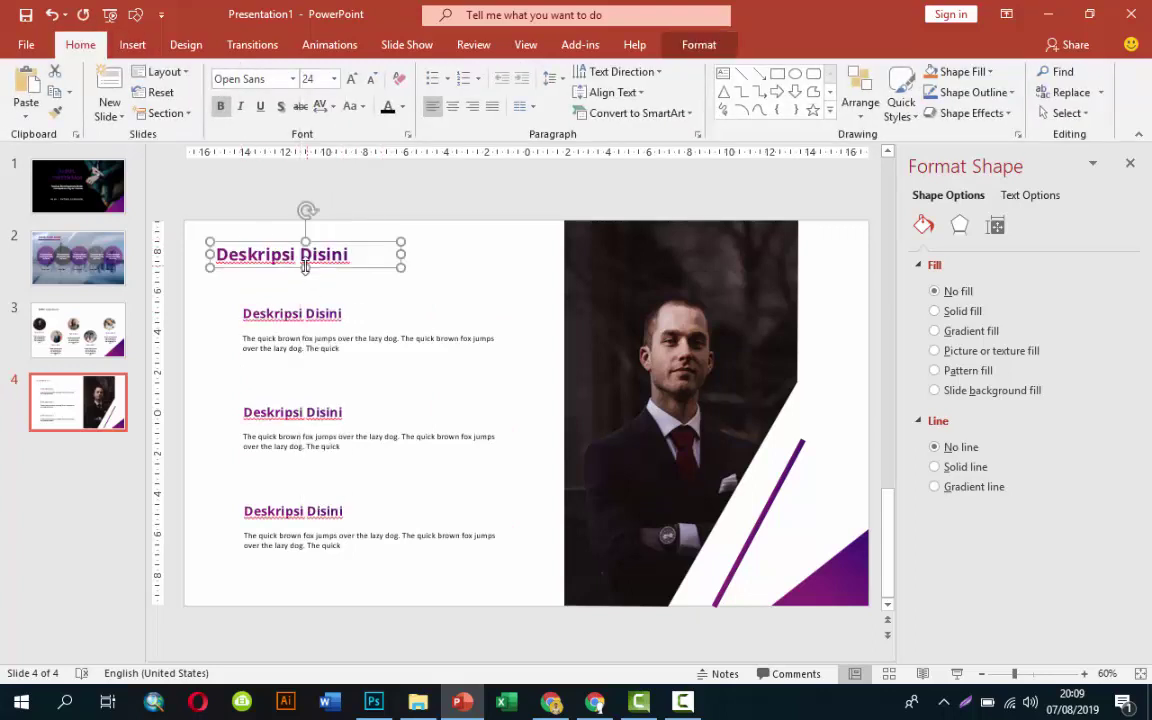
{"action": "left_click", "coordinate": [220, 252]}
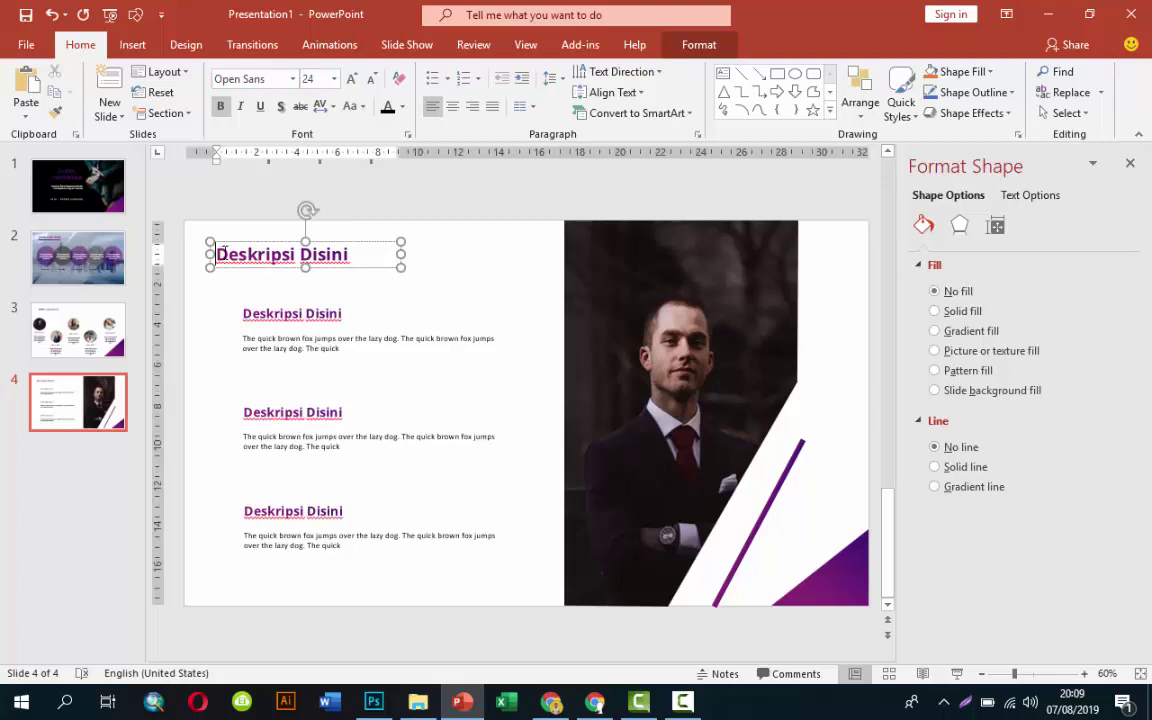
{"action": "type", "text": "Jud"}
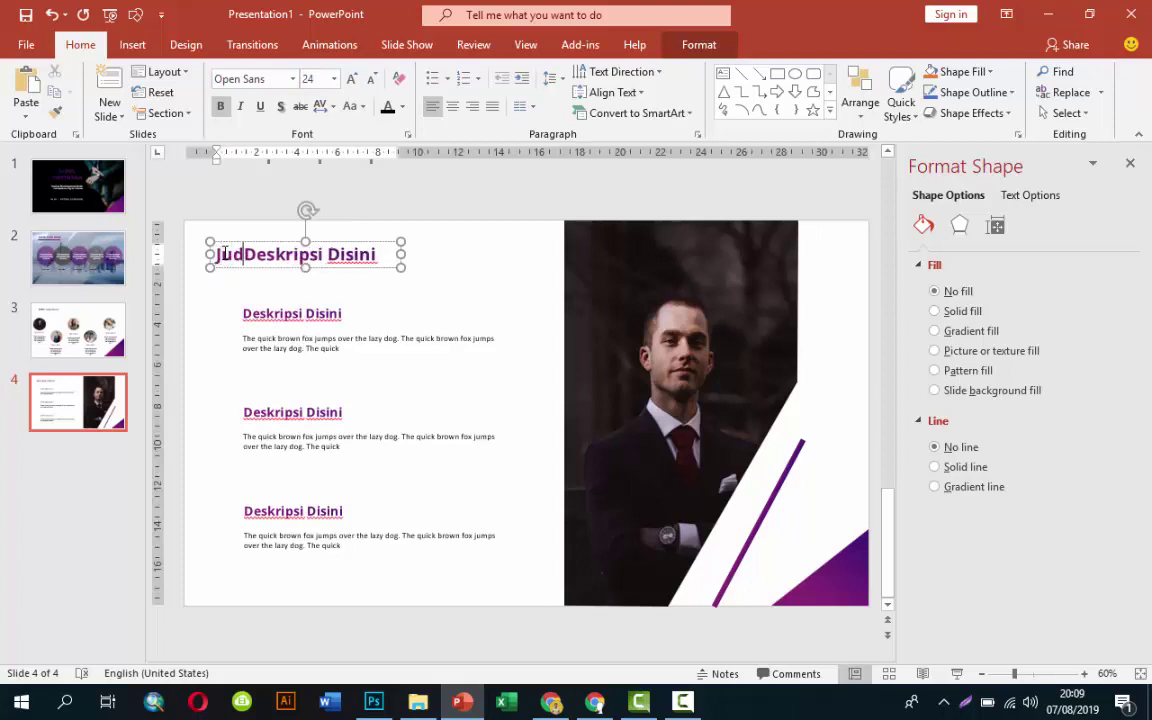
{"action": "type", "text": "ul"}
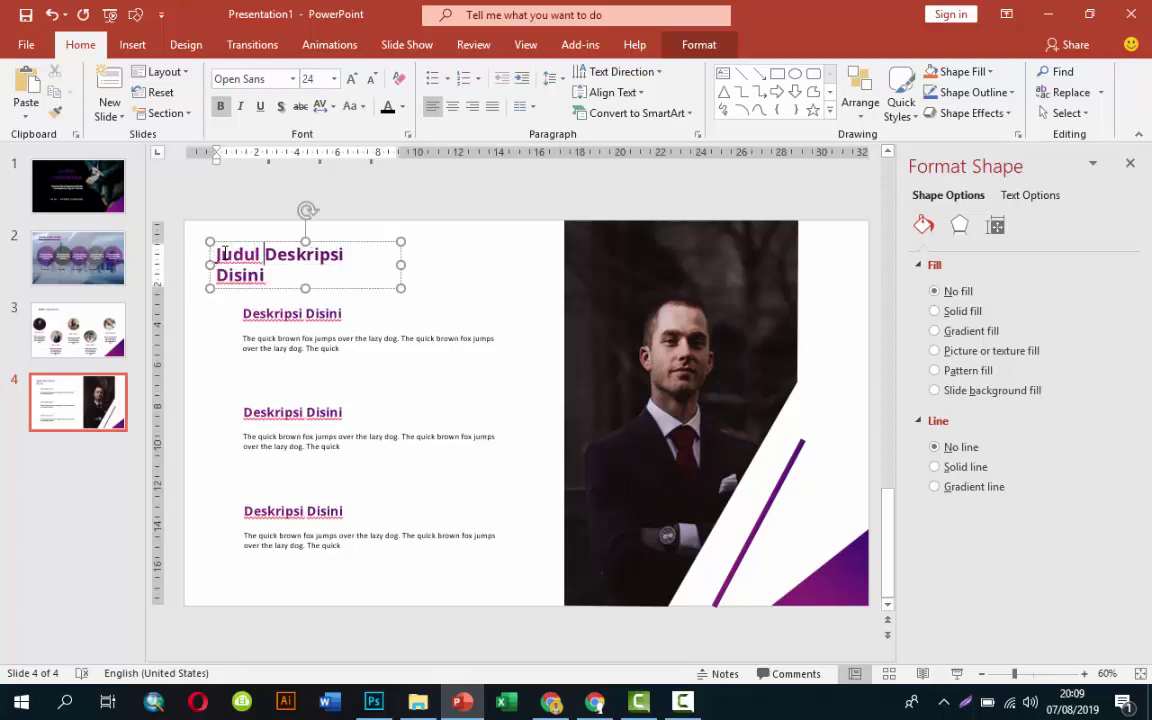
{"action": "key", "text": "Delete"}
{"action": "key", "text": "Delete"}
{"action": "key", "text": "Delete"}
{"action": "key", "text": "Delete"}
{"action": "key", "text": "Delete"}
{"action": "key", "text": "Delete"}
{"action": "key", "text": "Delete"}
{"action": "key", "text": "Delete"}
{"action": "key", "text": "Delete"}
{"action": "key", "text": "Delete"}
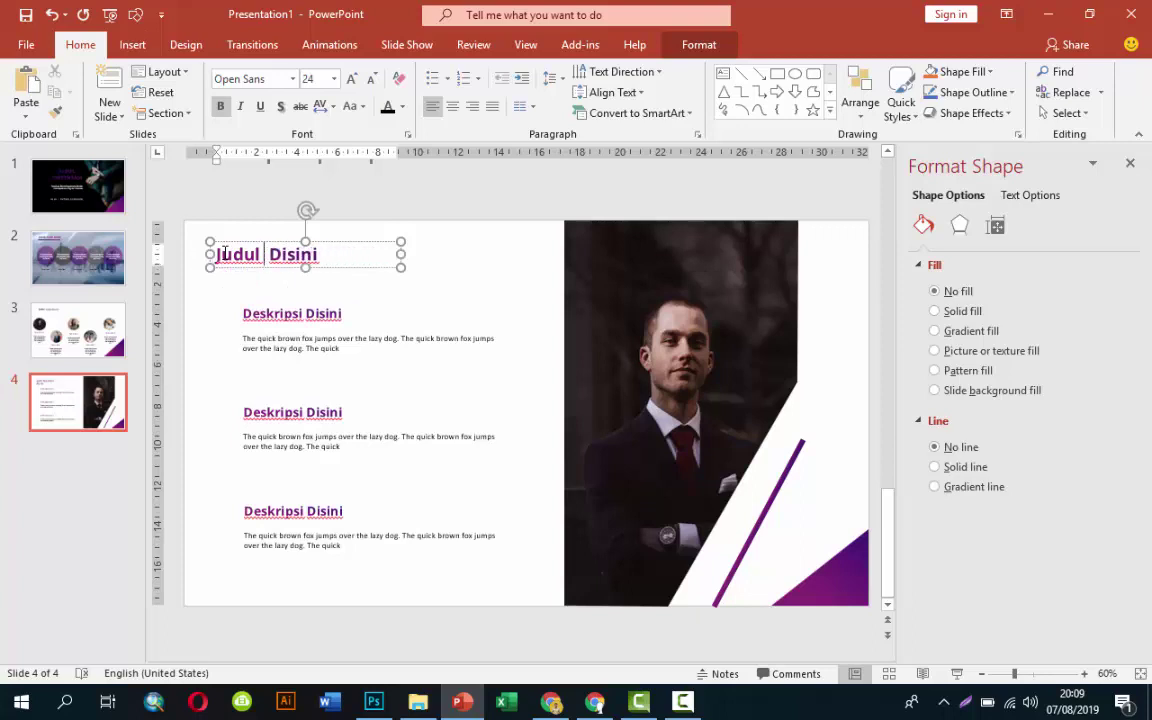
{"action": "type", "text": "Slide"}
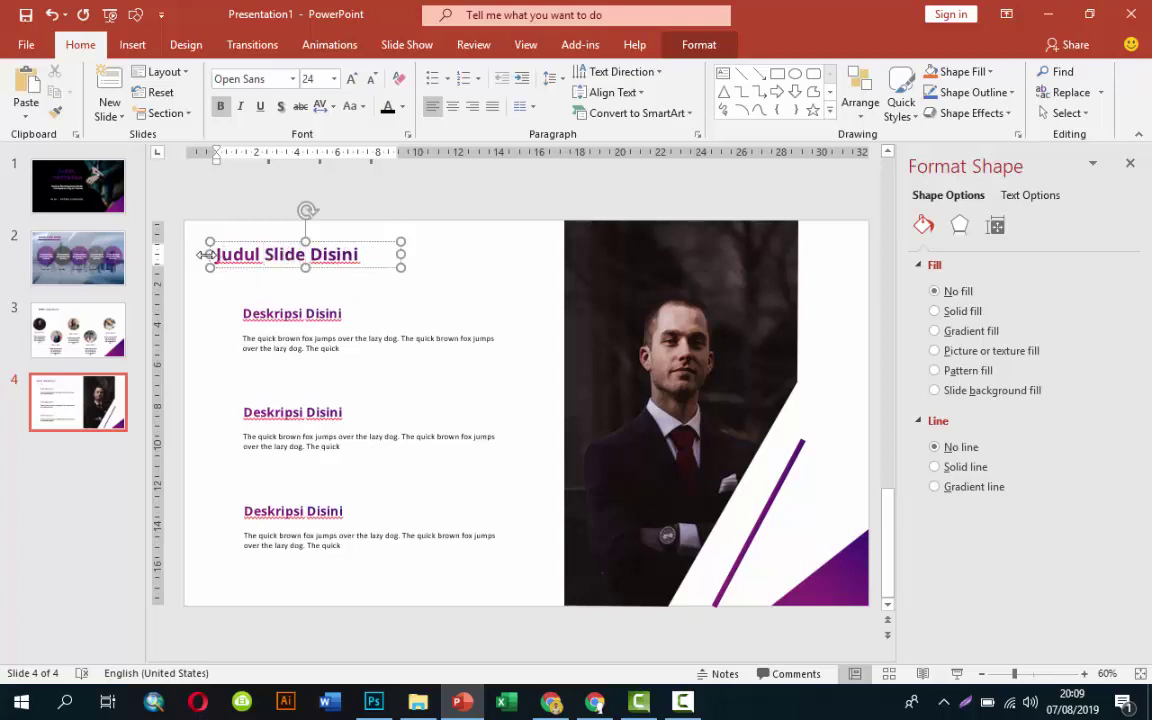
Give the word 'Judul' a solid near-black text fill
{"action": "double_click", "coordinate": [237, 254]}
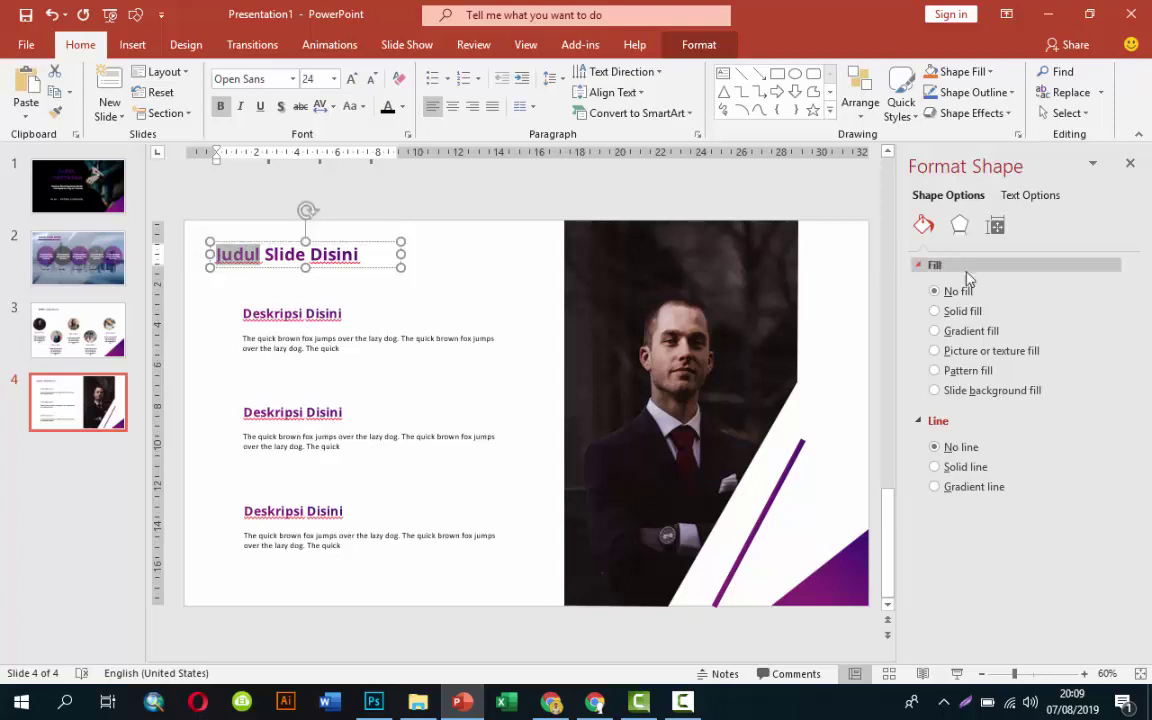
{"action": "left_click", "coordinate": [957, 313]}
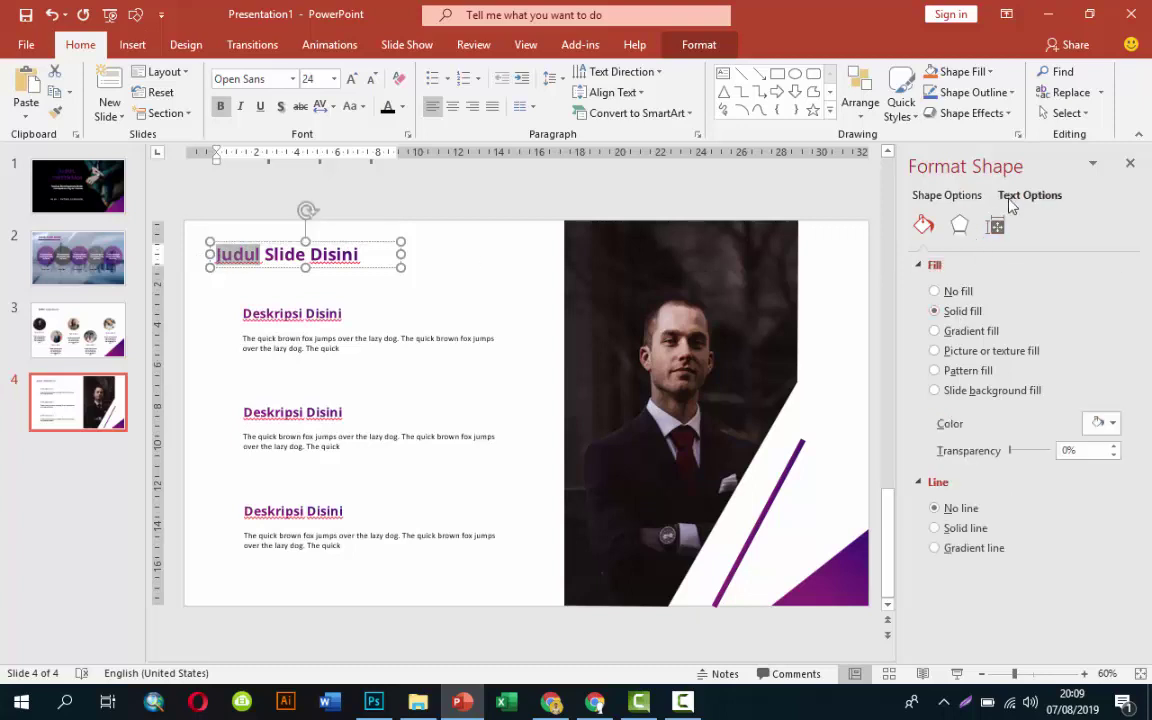
{"action": "left_click", "coordinate": [1028, 195]}
{"action": "left_click", "coordinate": [950, 312]}
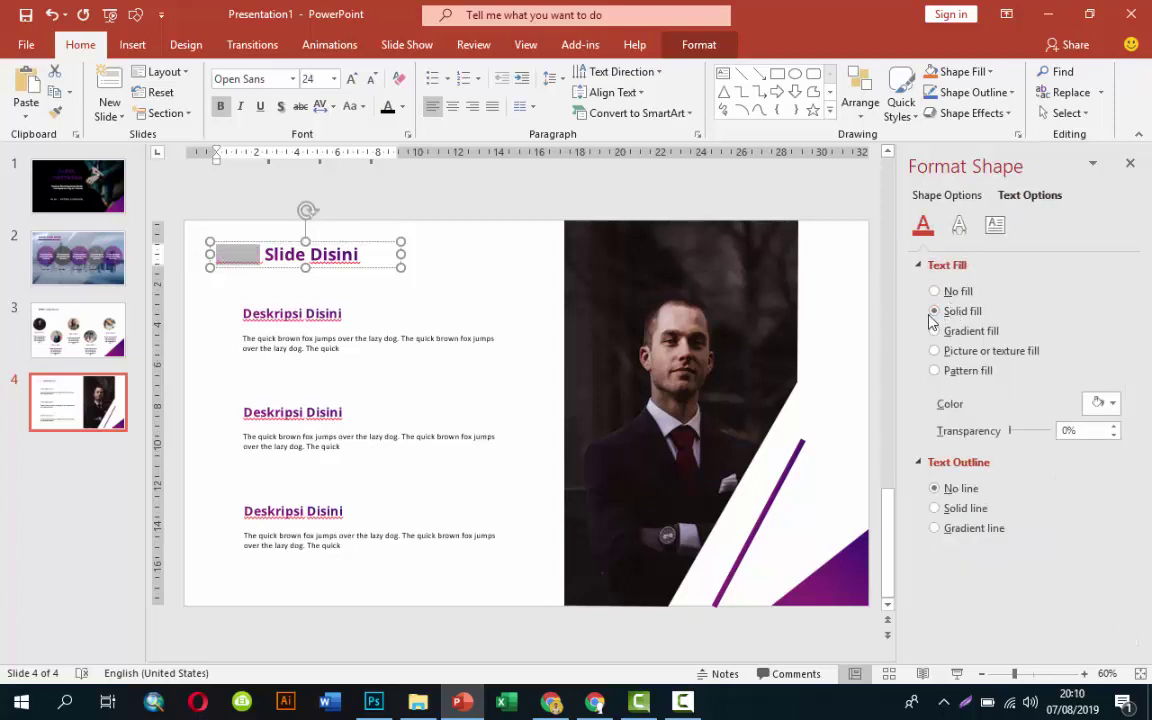
{"action": "left_click", "coordinate": [1099, 402]}
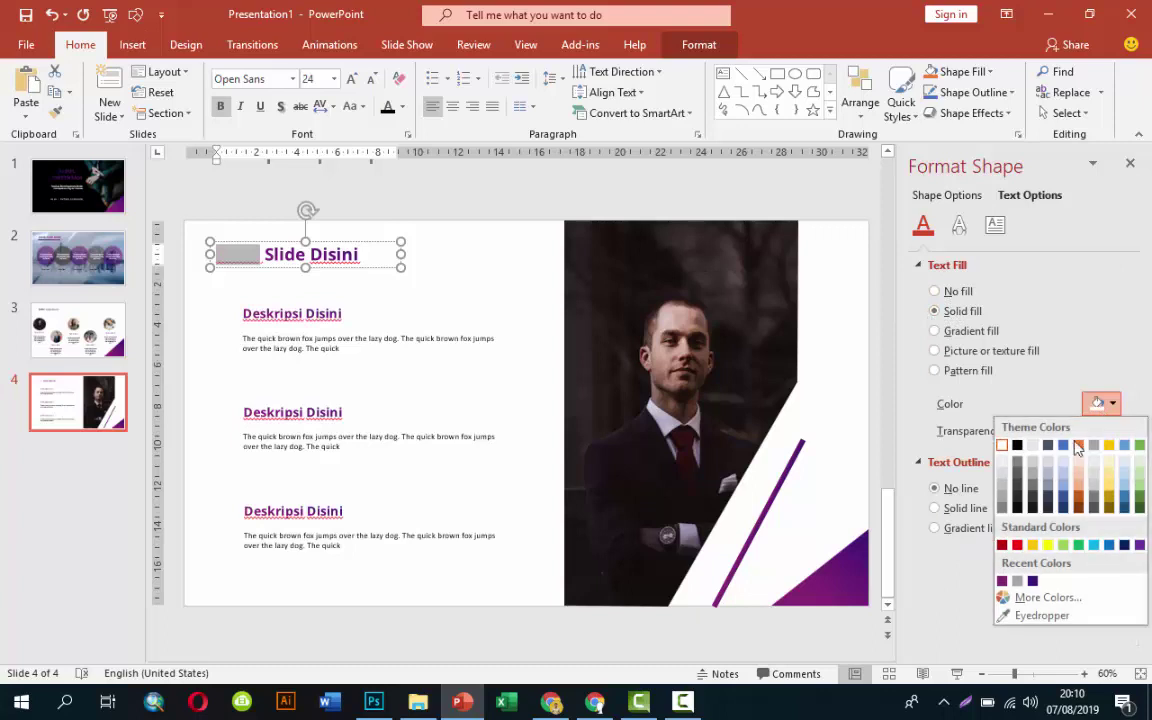
{"action": "left_click", "coordinate": [1018, 507]}
{"action": "left_click", "coordinate": [485, 280]}
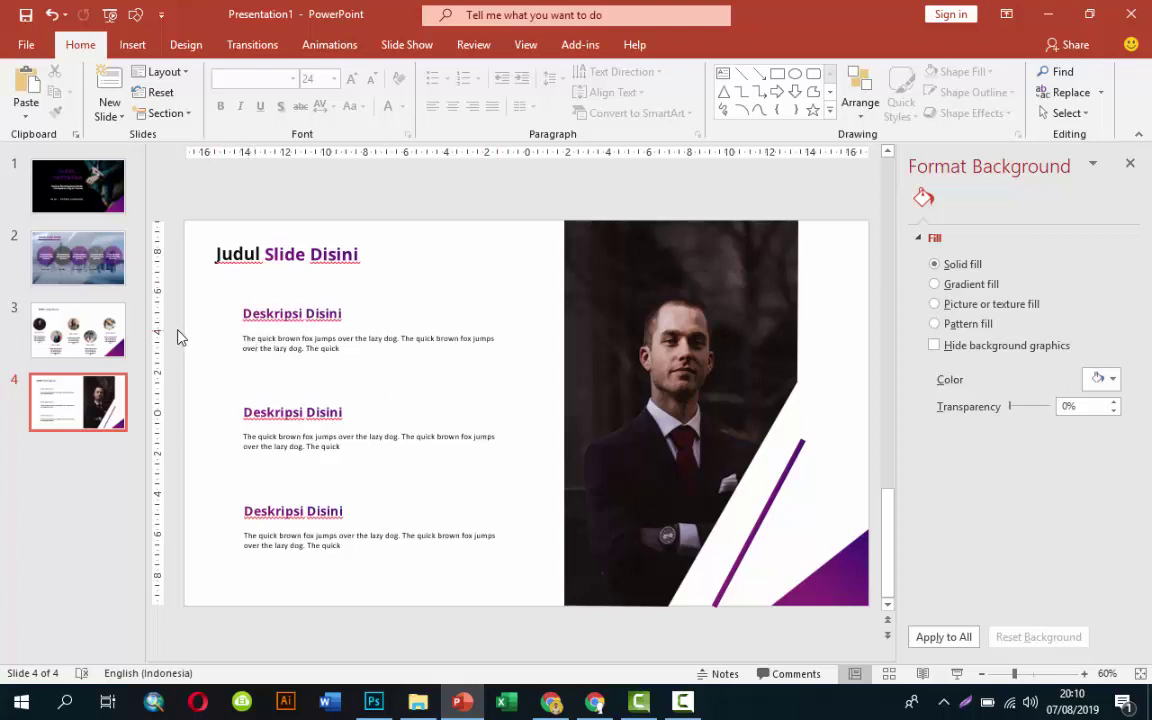
Nudge each of the three Deskripsi Disini headings right so they line up with one another
{"action": "left_click", "coordinate": [289, 317]}
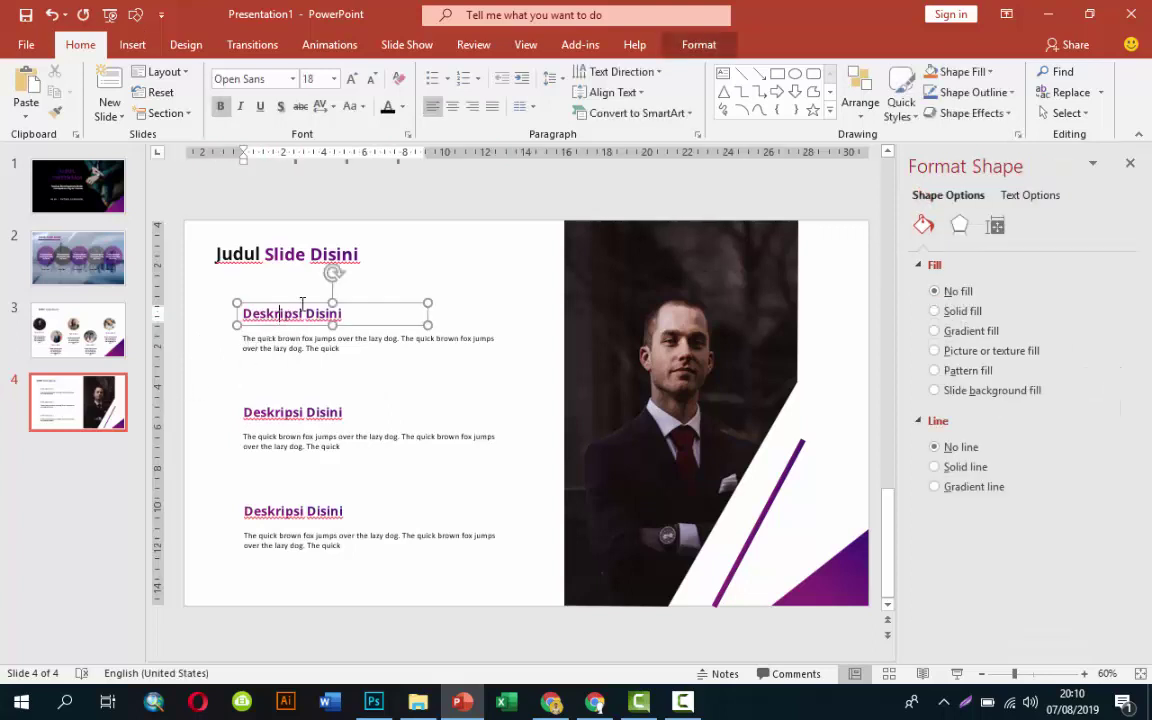
{"action": "left_click_drag", "start_coordinate": [307, 303], "coordinate": [337, 303]}
{"action": "left_click", "coordinate": [322, 428]}
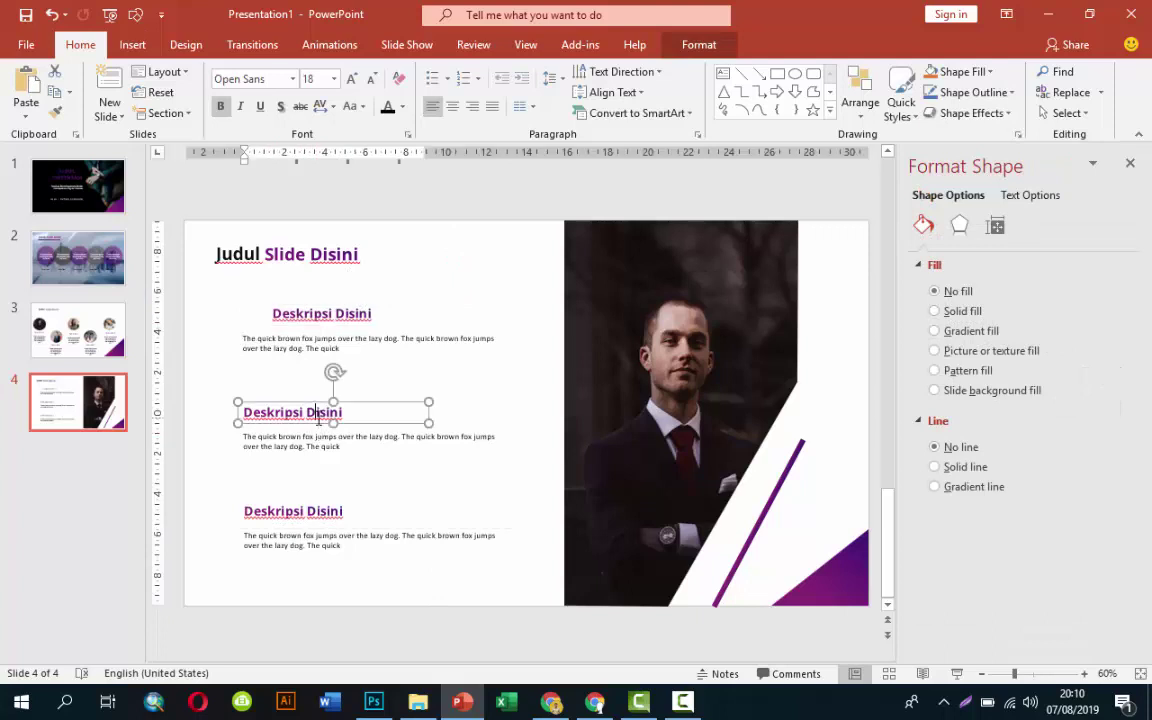
{"action": "left_click_drag", "start_coordinate": [316, 401], "coordinate": [345, 401]}
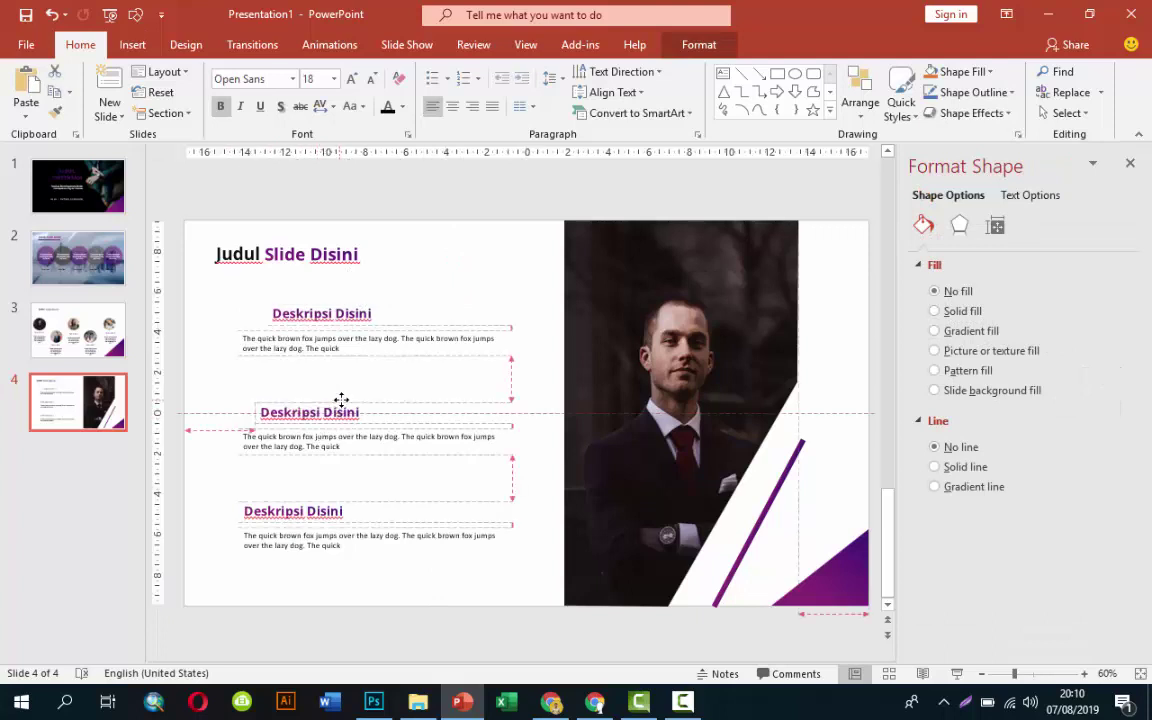
{"action": "left_click", "coordinate": [303, 507]}
{"action": "left_click_drag", "start_coordinate": [303, 507], "coordinate": [328, 502]}
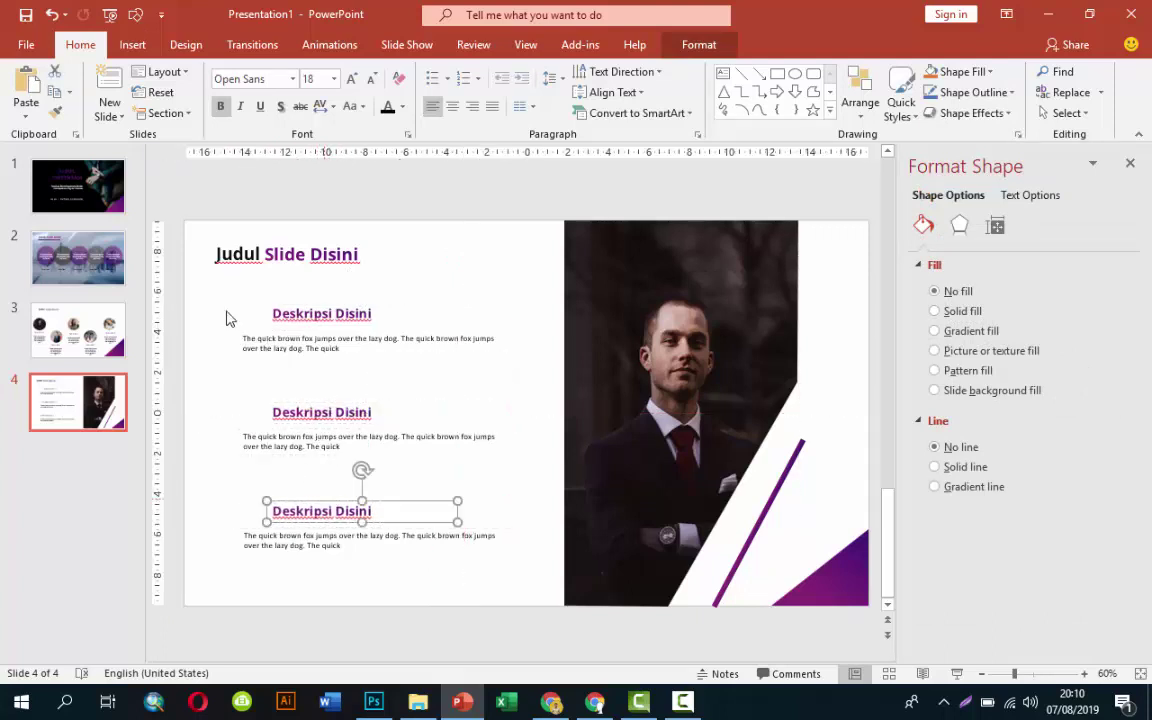
{"action": "left_click", "coordinate": [132, 44]}
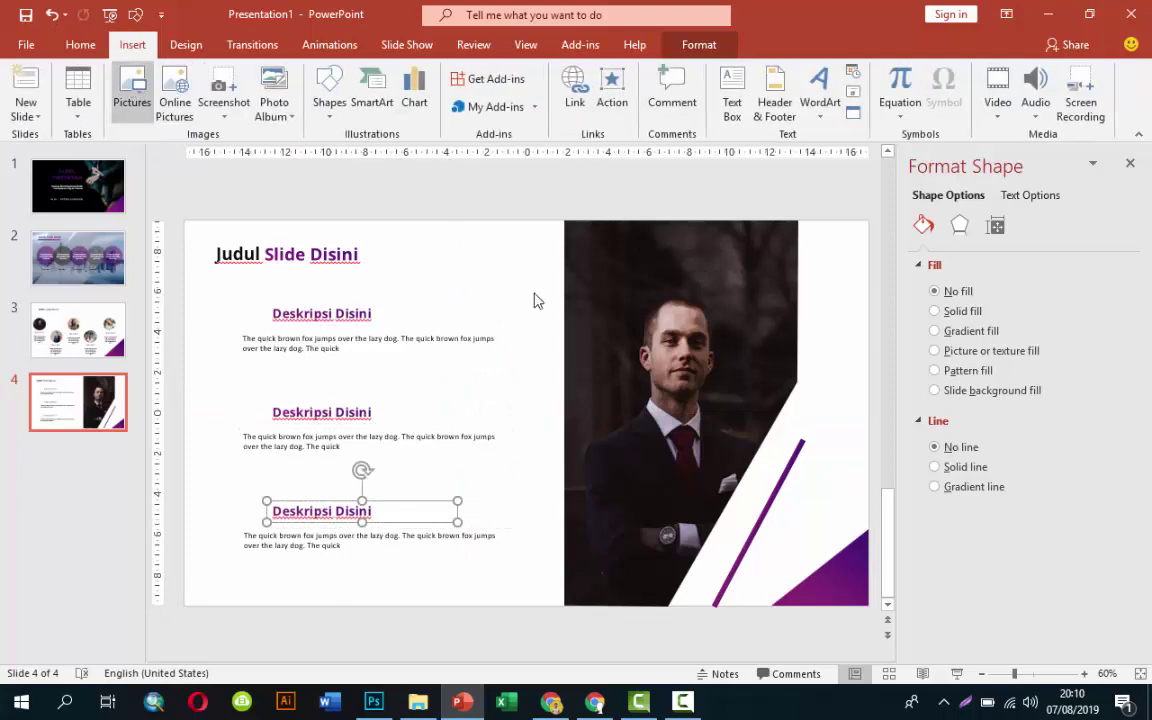
Insert the 24-hours-phone-service icon from ICON > SVG > SVG BUSINESS onto slide 4
{"action": "left_click", "coordinate": [334, 120]}
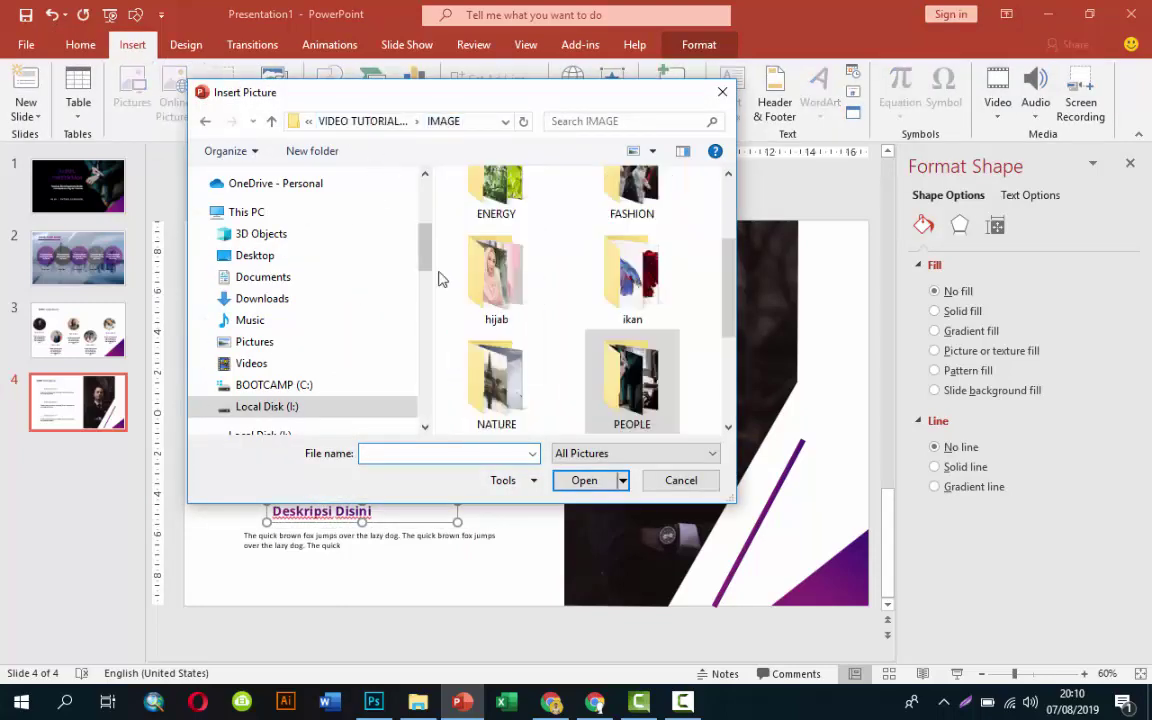
{"action": "left_click", "coordinate": [330, 120]}
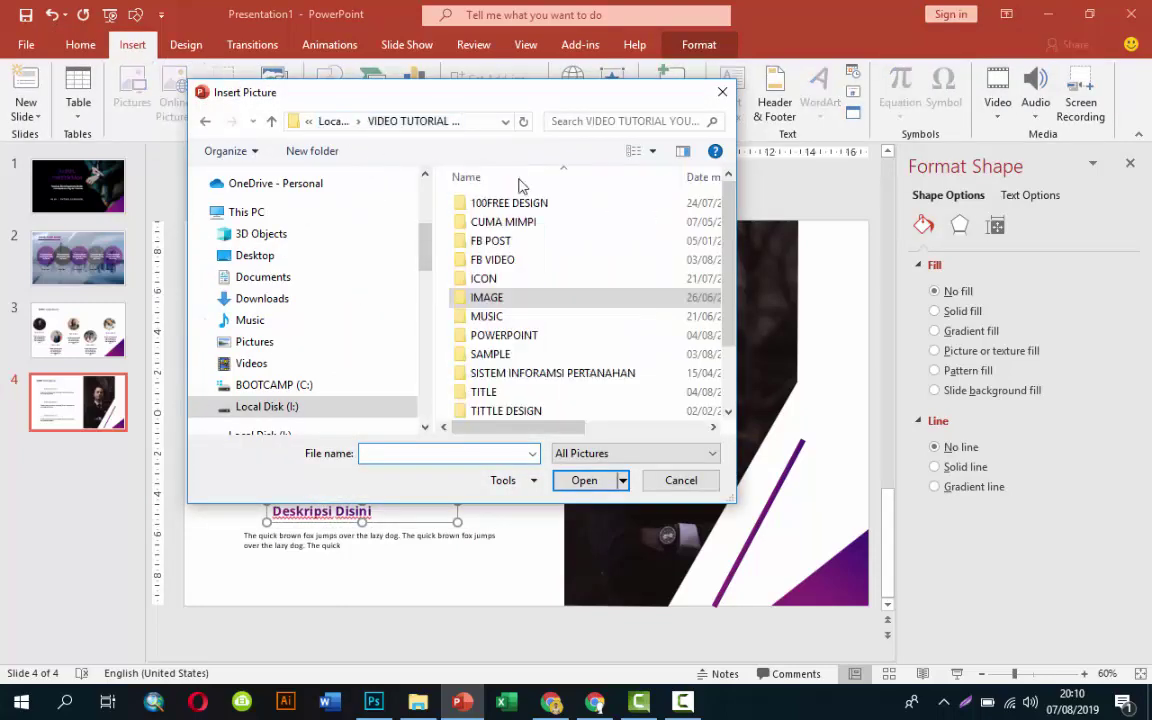
{"action": "double_click", "coordinate": [484, 278]}
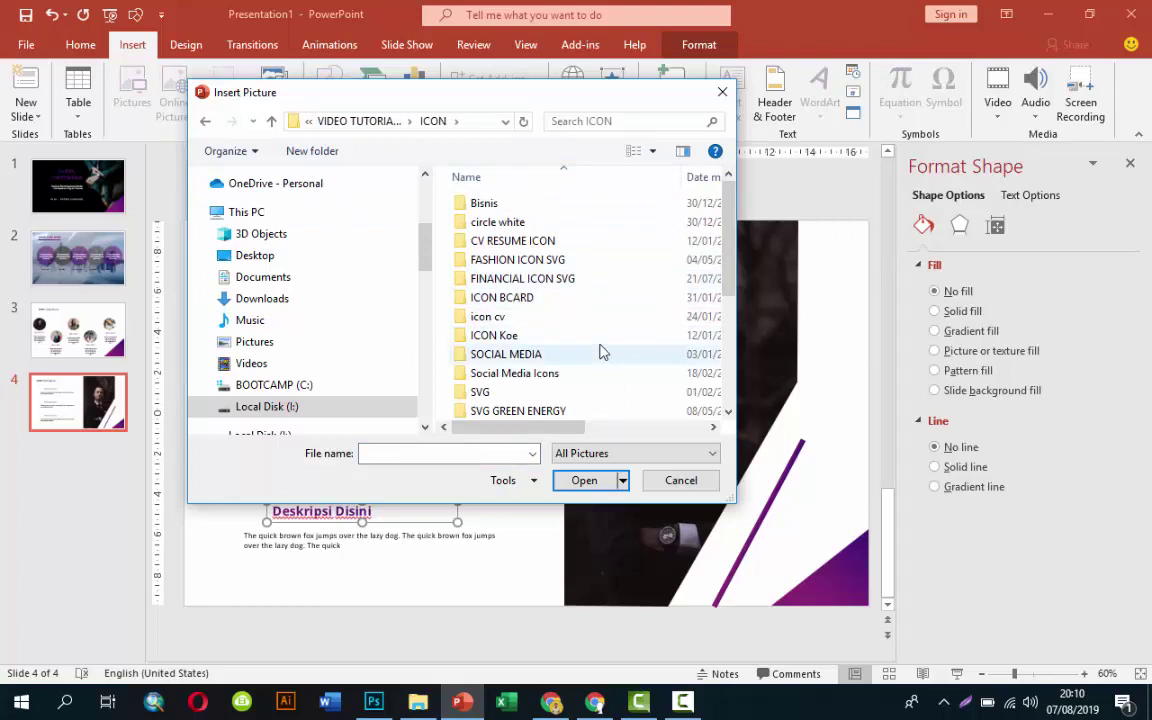
{"action": "scroll", "coordinate": [600, 348], "scroll_direction": "down", "scroll_amount": 1}
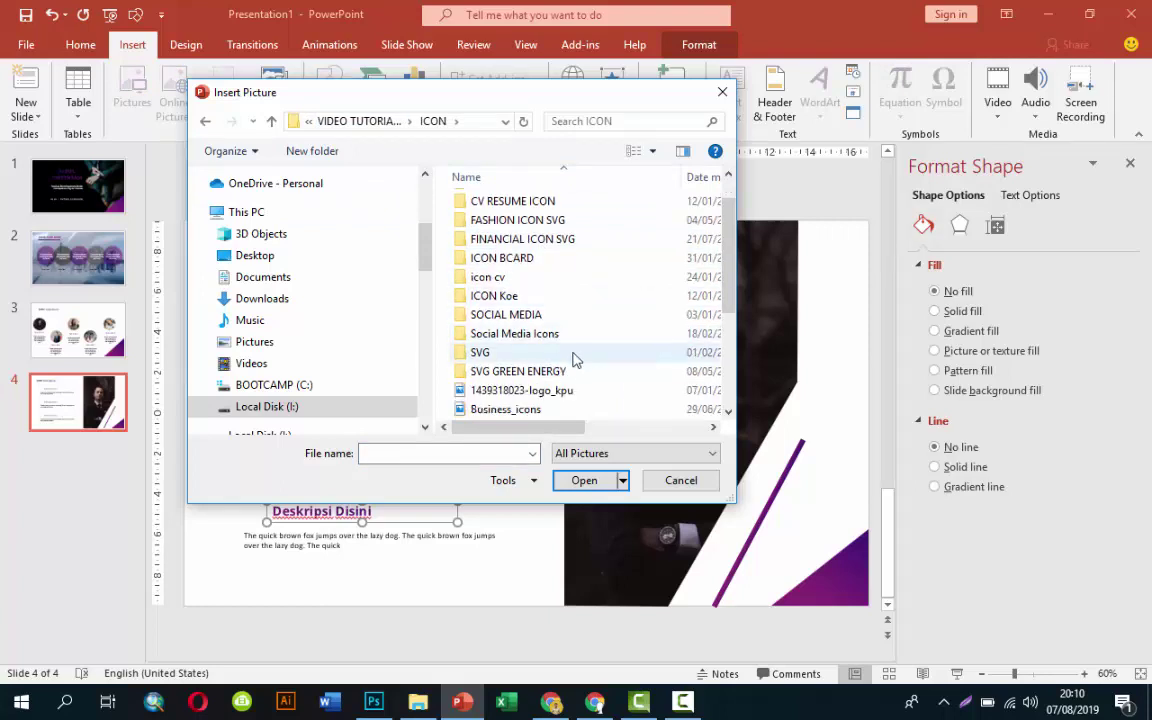
{"action": "double_click", "coordinate": [486, 356]}
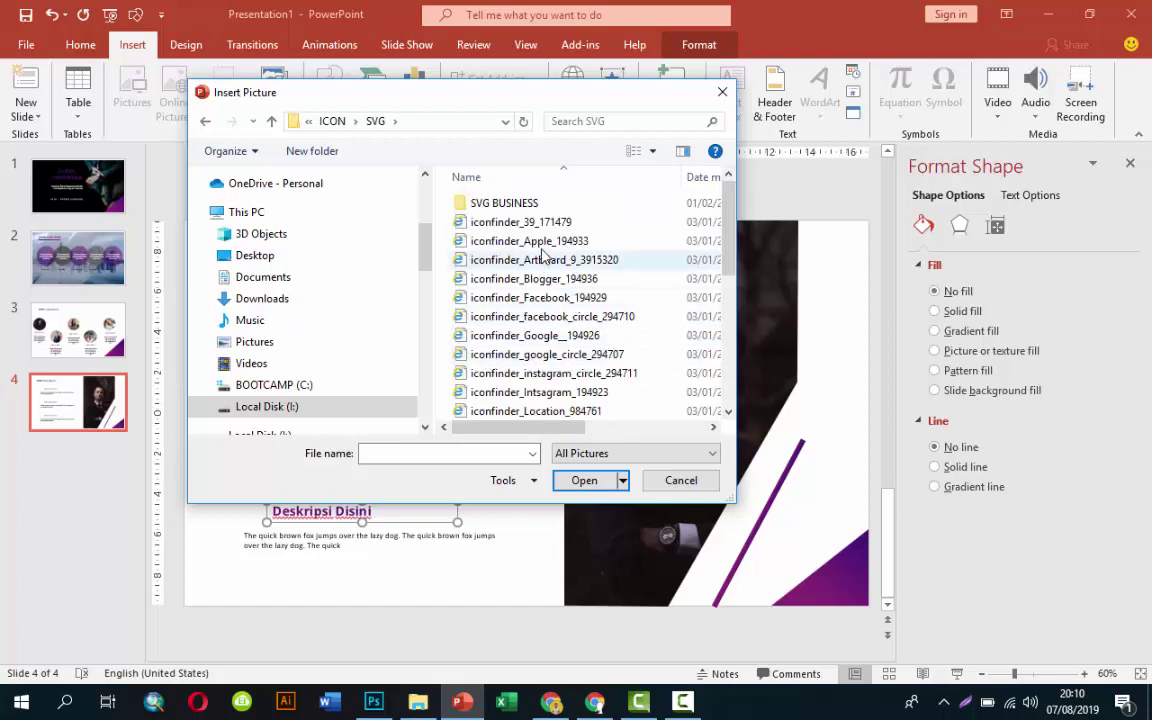
{"action": "left_click", "coordinate": [495, 222]}
{"action": "double_click", "coordinate": [492, 204]}
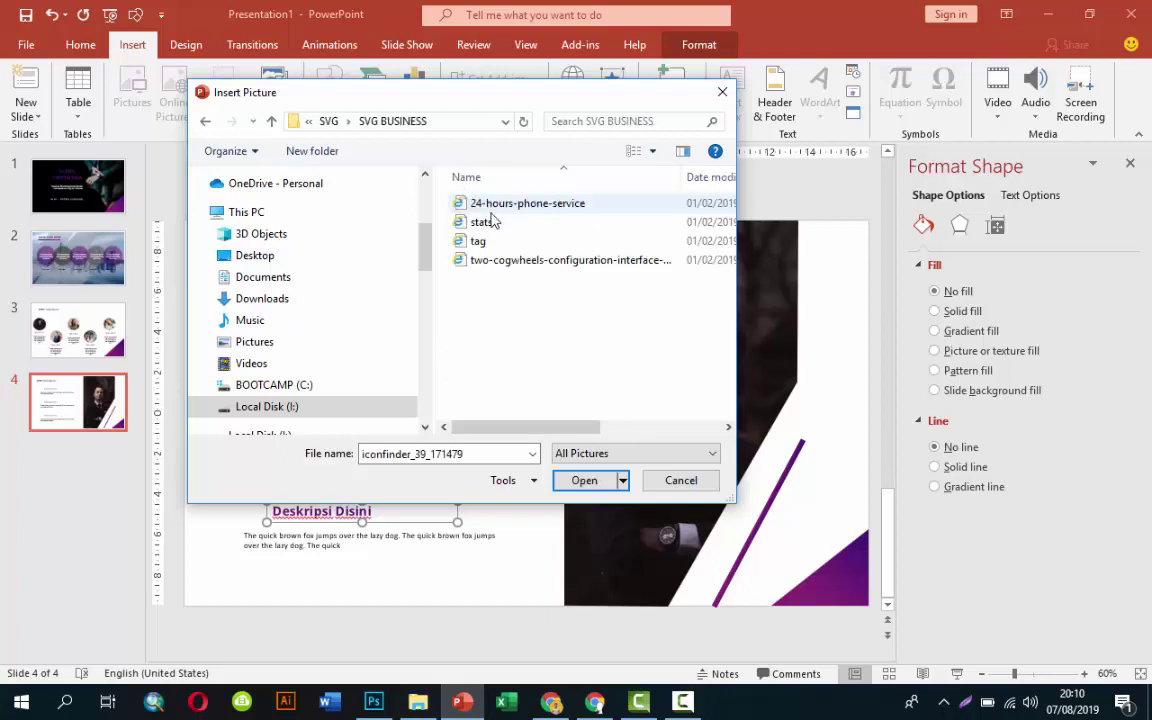
{"action": "left_click", "coordinate": [540, 205]}
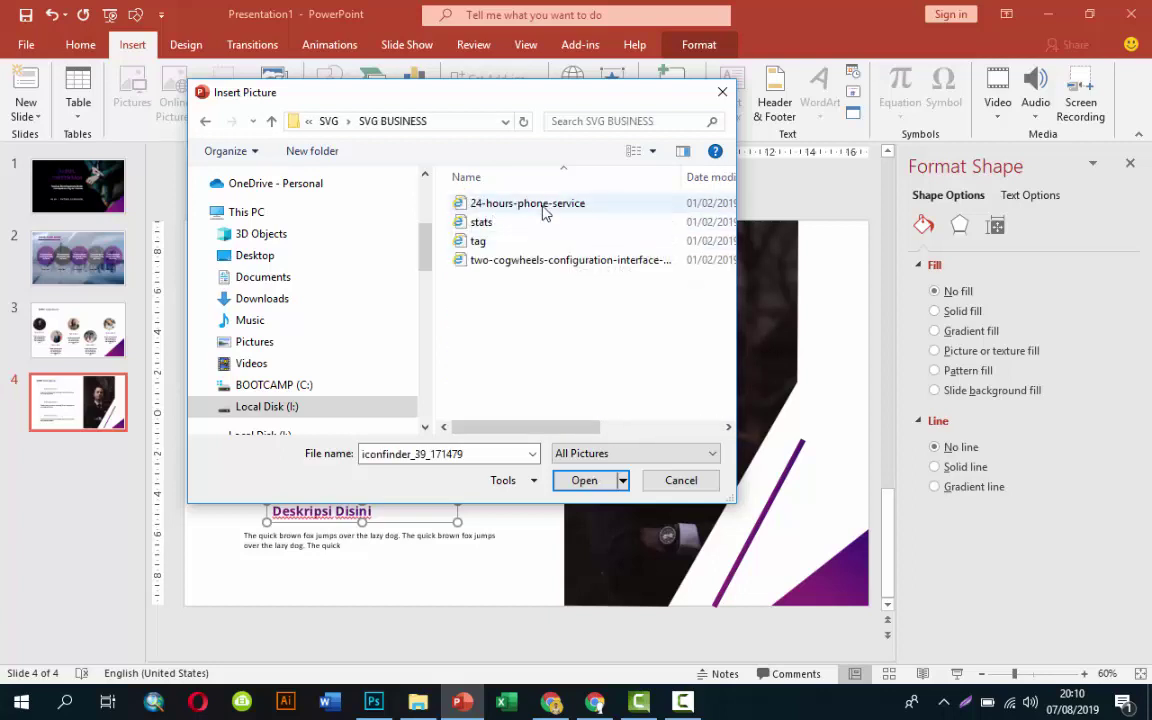
{"action": "left_click", "coordinate": [592, 482]}
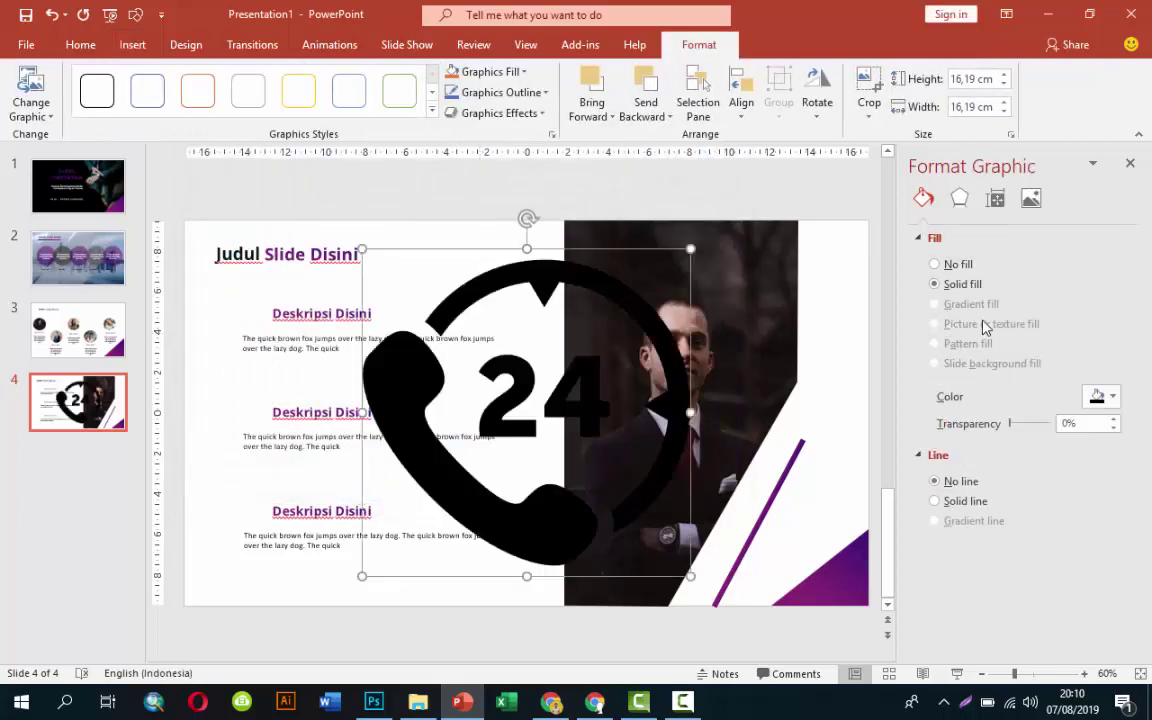
Fill the phone icon light gray and shrink it beside the first 'Deskripsi Disini' heading
{"action": "left_click", "coordinate": [1094, 397]}
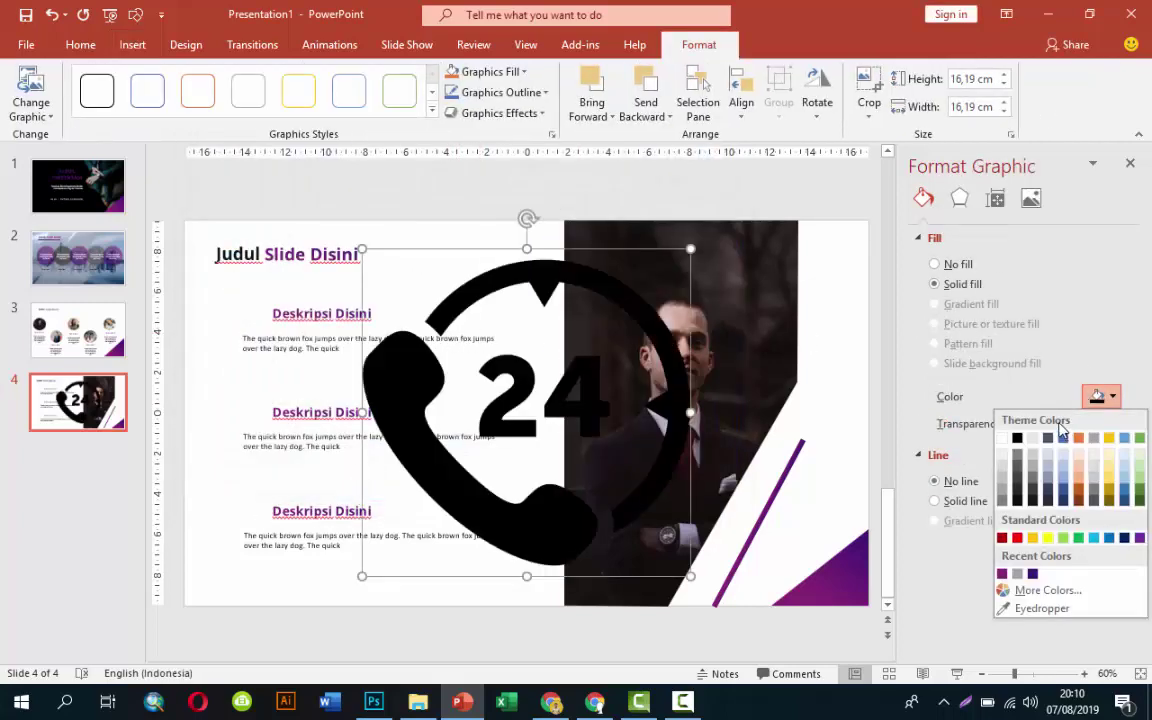
{"action": "left_click", "coordinate": [1001, 573]}
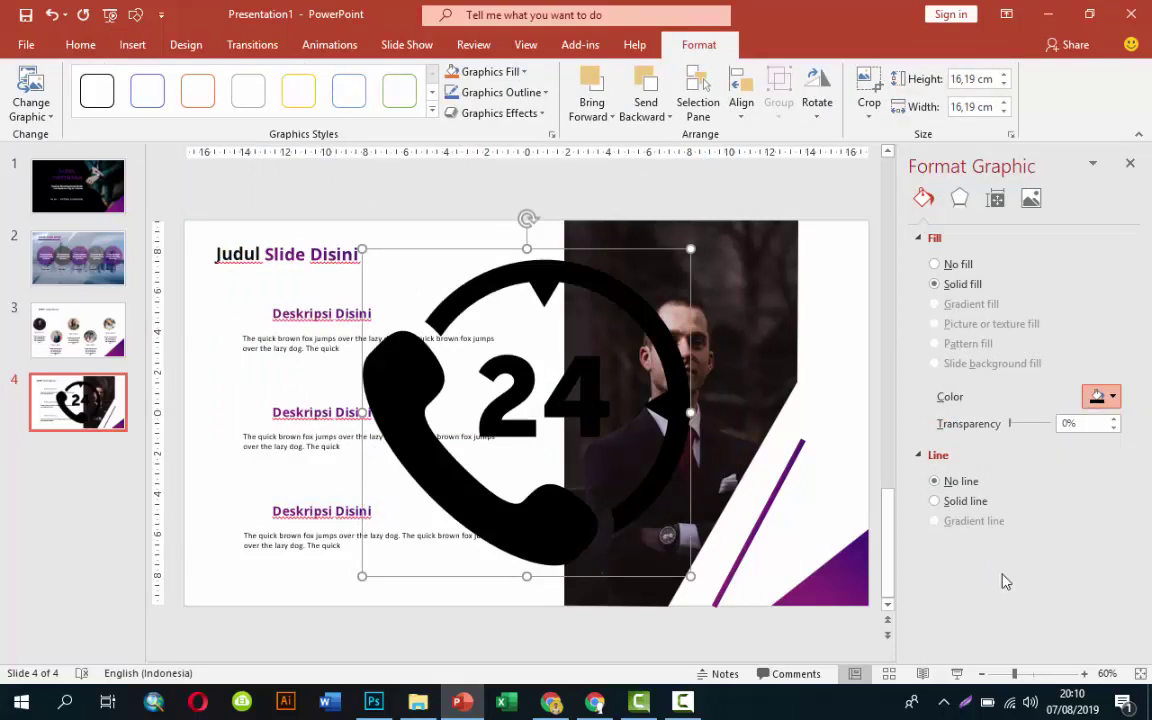
{"action": "left_click_drag", "start_coordinate": [690, 248], "coordinate": [460, 480]}
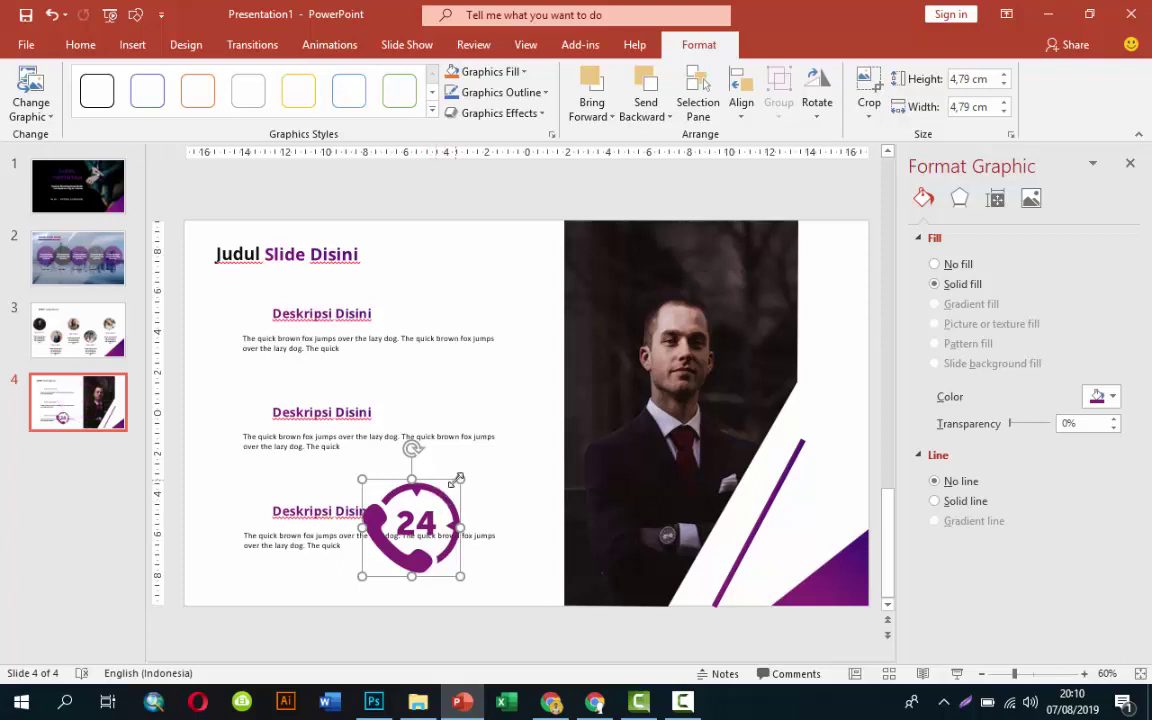
{"action": "mouse_move", "coordinate": [412, 480]}
{"action": "left_mouse_down"}
{"action": "mouse_move", "coordinate": [386, 528]}
{"action": "mouse_move", "coordinate": [373, 522]}
{"action": "mouse_move", "coordinate": [232, 281]}
{"action": "mouse_move", "coordinate": [233, 291]}
{"action": "left_mouse_up"}
{"action": "left_click", "coordinate": [1098, 396]}
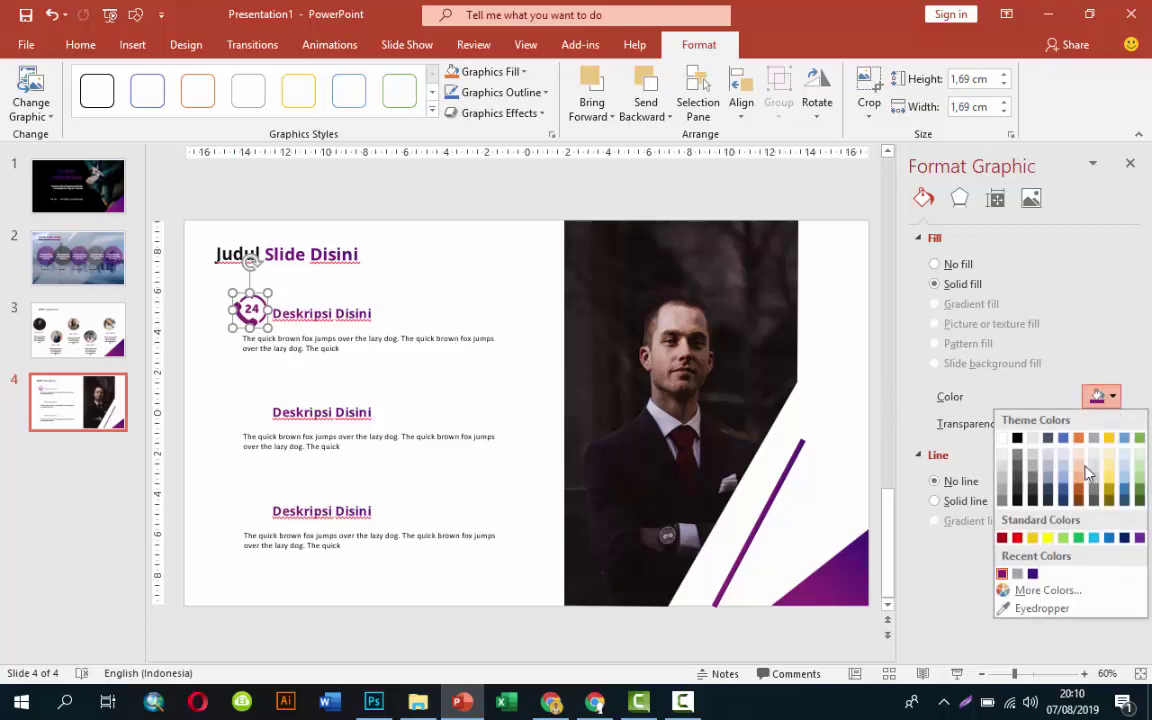
{"action": "left_click", "coordinate": [1019, 575]}
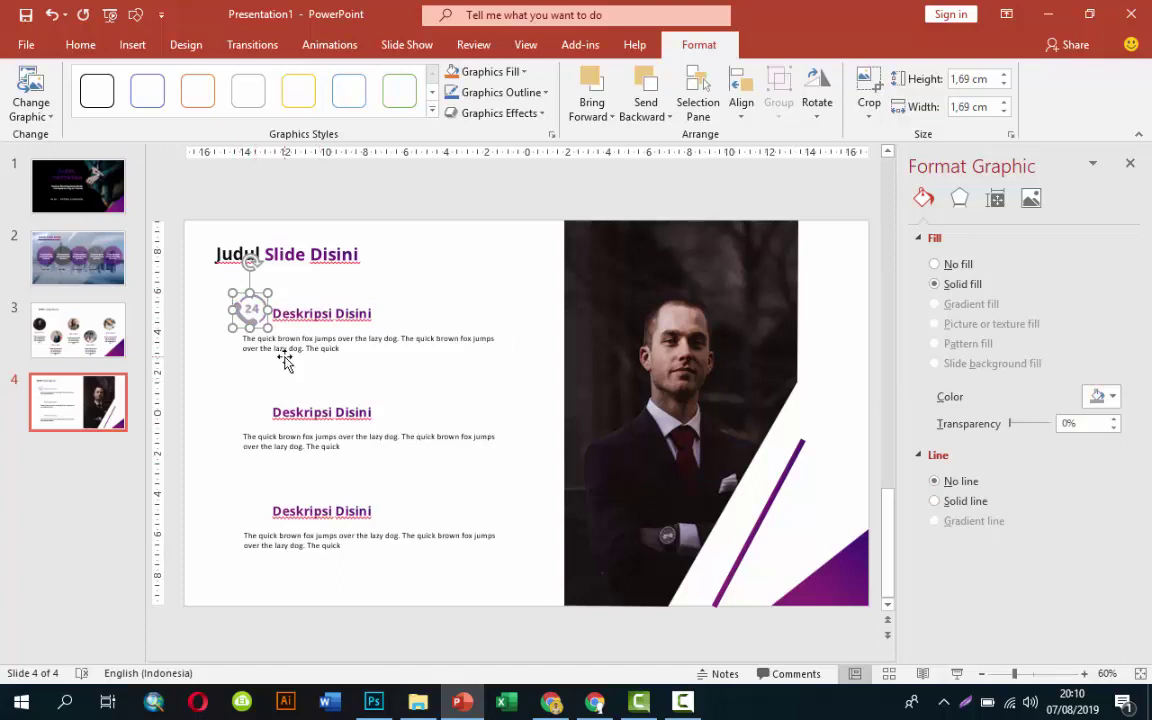
Fine-tune the icon to 1,18 cm and nudge the first heading just right of it
{"action": "scroll", "coordinate": [298, 391], "scroll_direction": "up", "scroll_amount": 4}
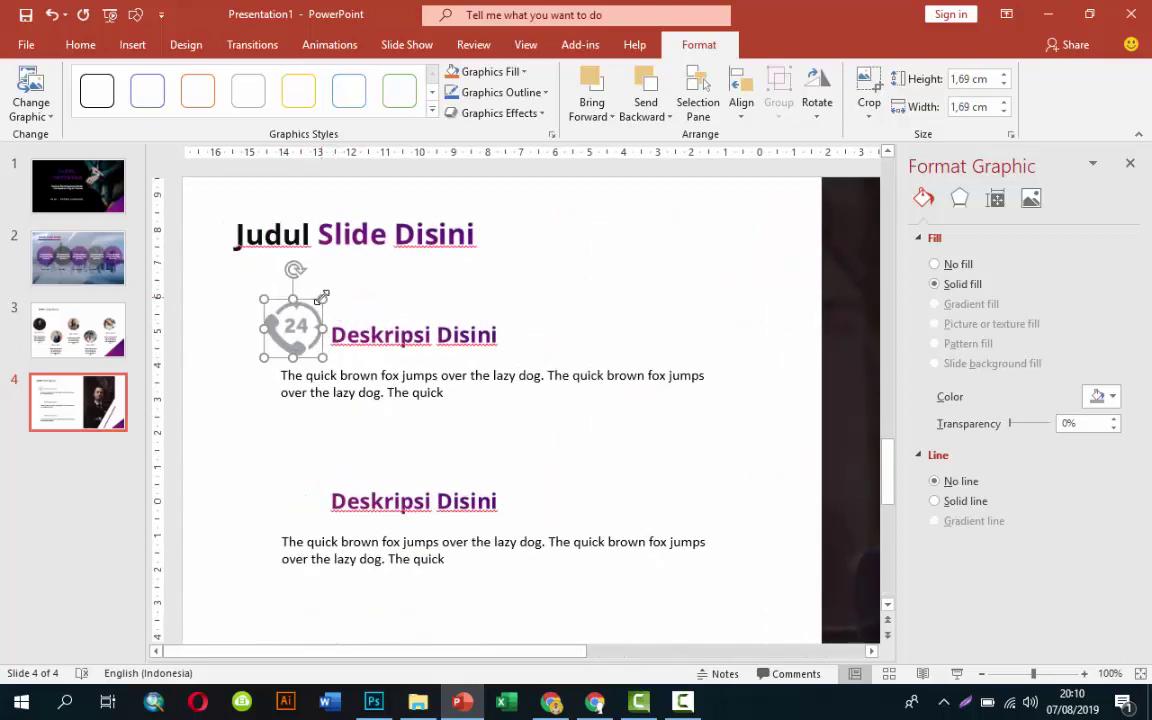
{"action": "left_click_drag", "start_coordinate": [323, 299], "coordinate": [308, 331]}
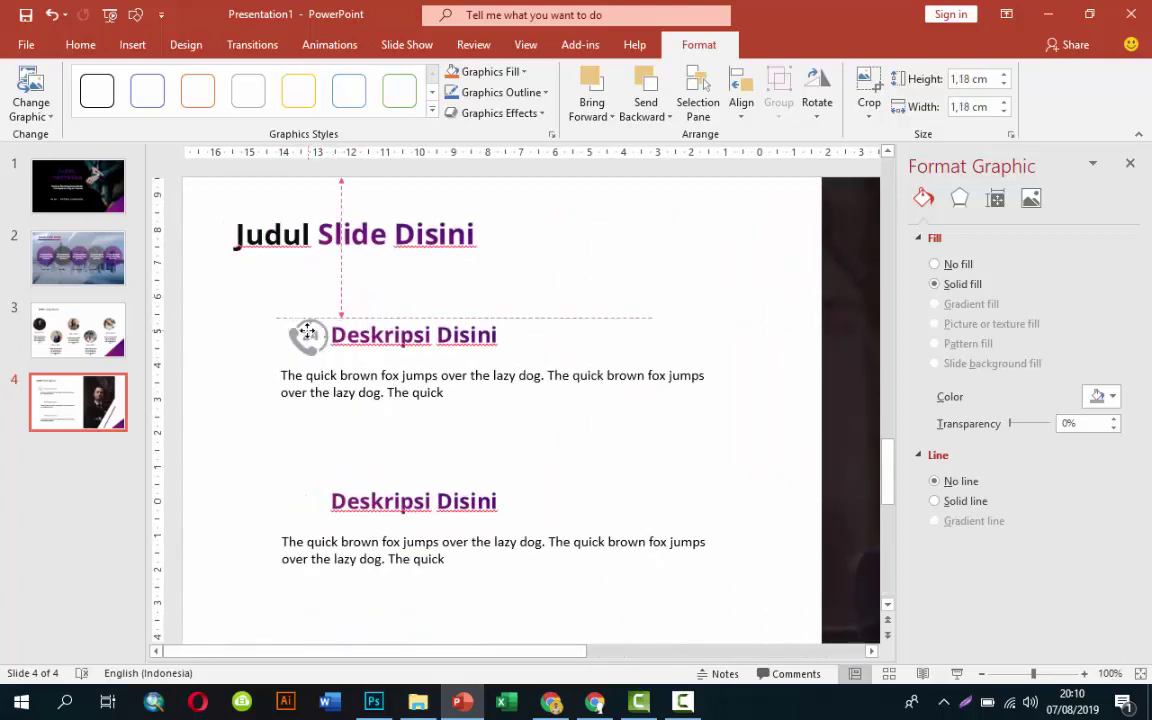
{"action": "left_click", "coordinate": [311, 326]}
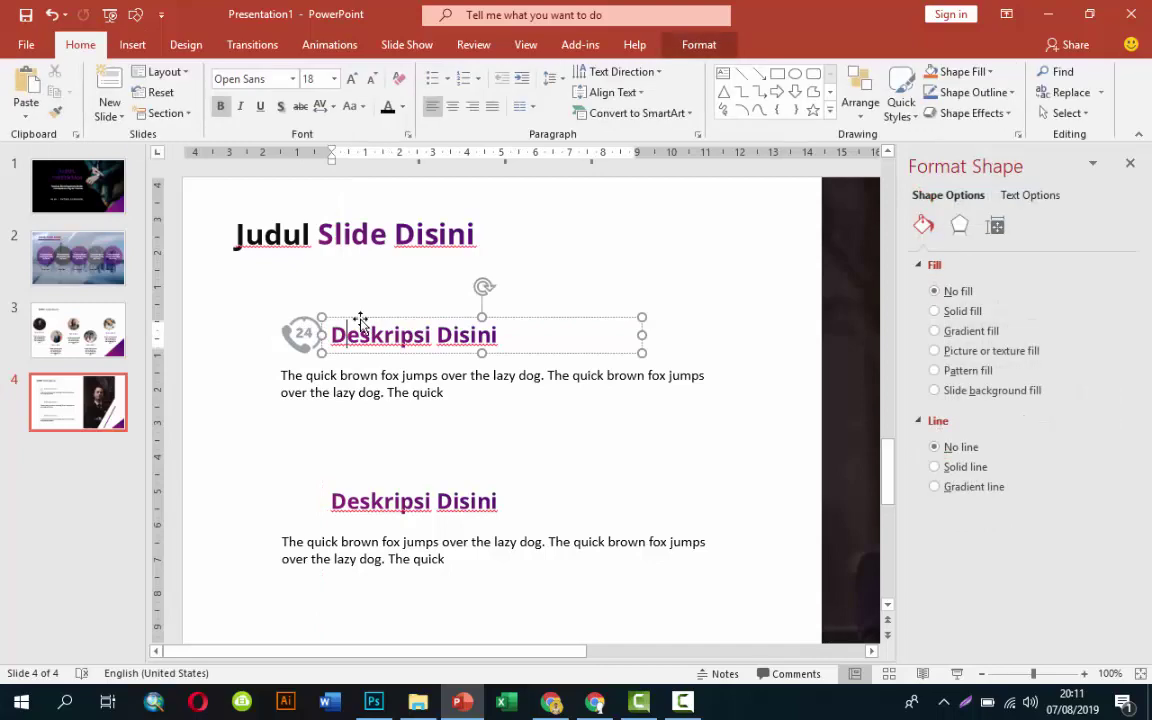
{"action": "left_click_drag", "start_coordinate": [360, 321], "coordinate": [367, 318]}
{"action": "left_click", "coordinate": [185, 267]}
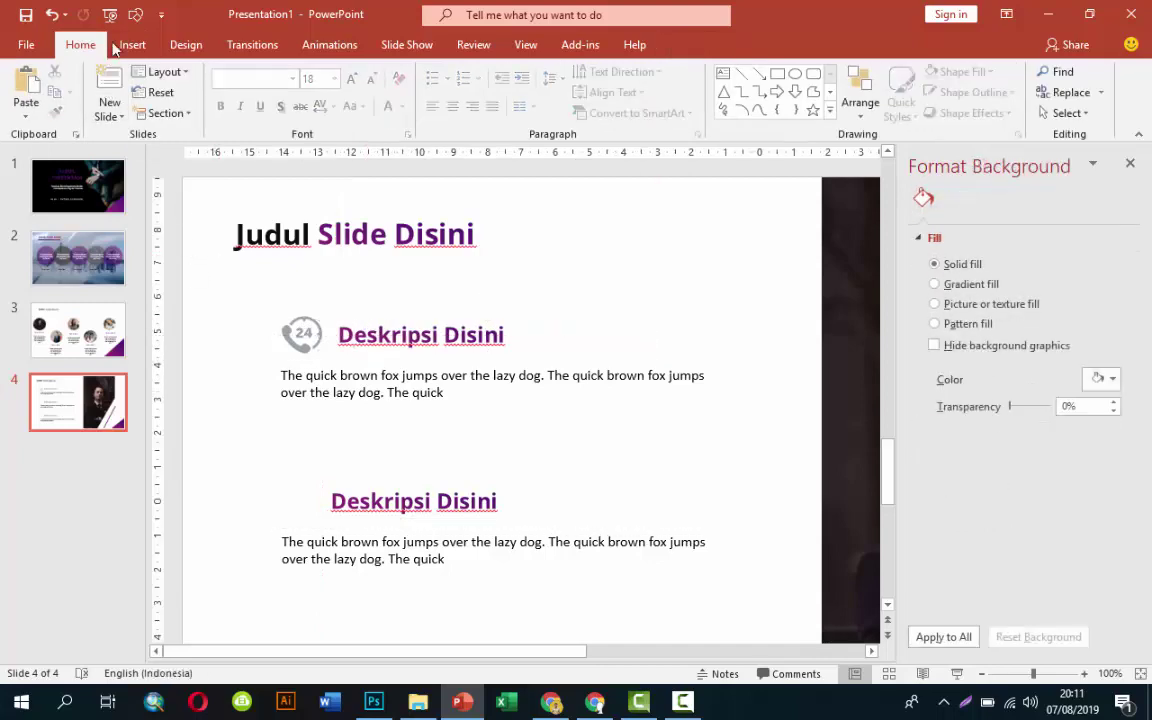
Insert the stats icon, fill it gray and shrink it beside the second heading
{"action": "left_click", "coordinate": [133, 45]}
{"action": "left_click", "coordinate": [135, 85]}
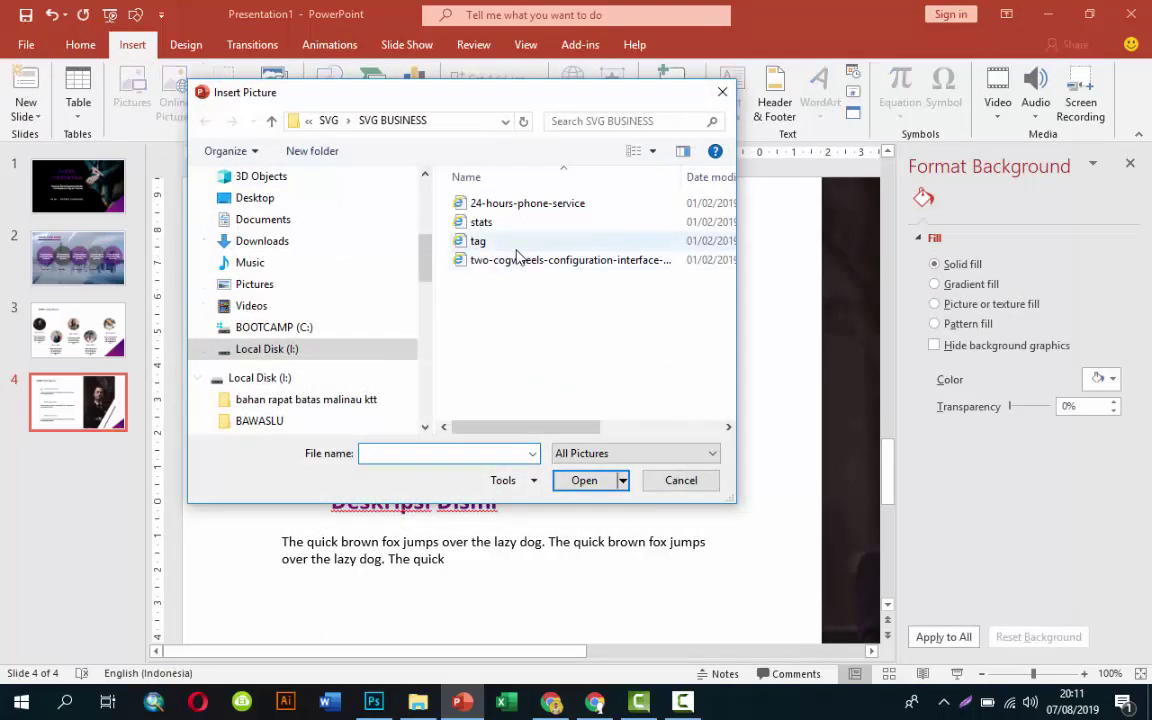
{"action": "double_click", "coordinate": [481, 224]}
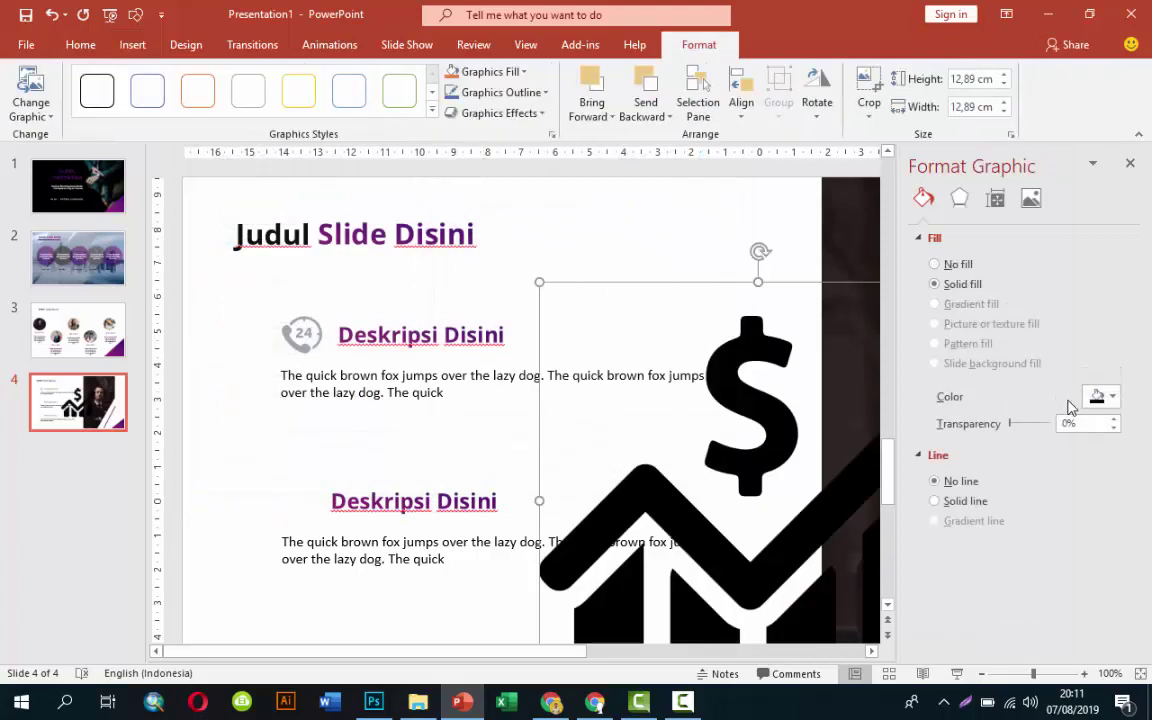
{"action": "left_click", "coordinate": [1104, 400]}
{"action": "left_click", "coordinate": [1002, 566]}
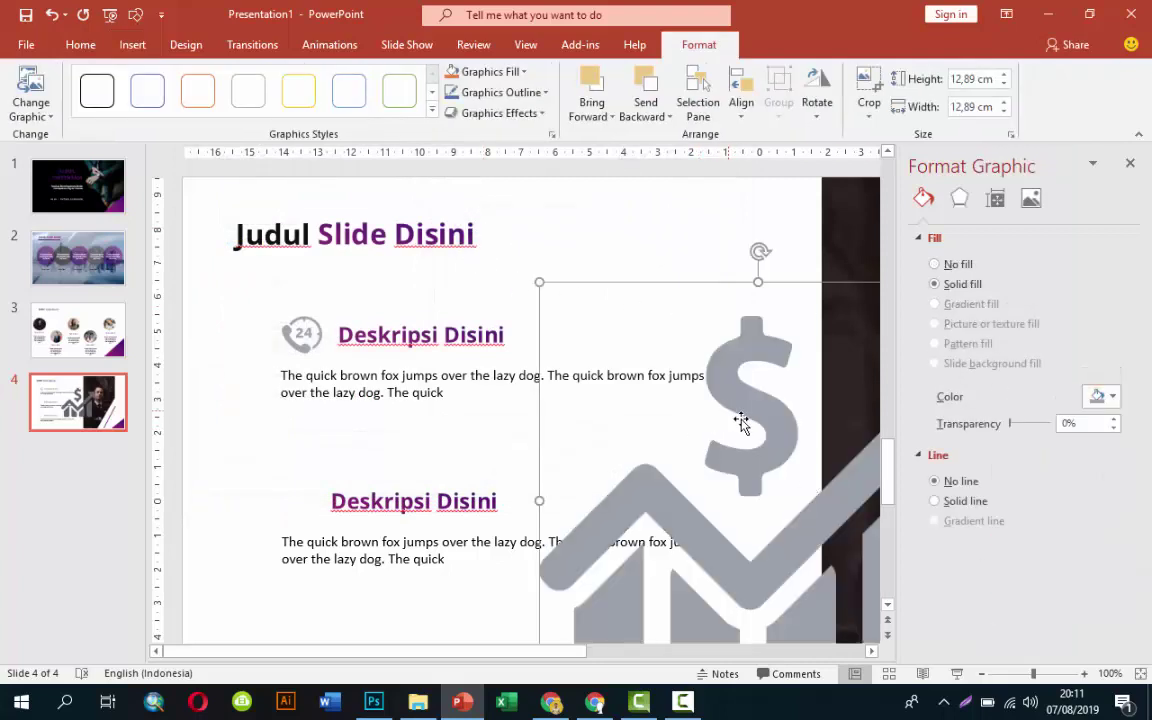
{"action": "left_click_drag", "start_coordinate": [743, 419], "coordinate": [487, 338]}
{"action": "mouse_move", "coordinate": [712, 194]}
{"action": "left_mouse_down"}
{"action": "mouse_move", "coordinate": [265, 590]}
{"action": "mouse_move", "coordinate": [290, 582]}
{"action": "mouse_move", "coordinate": [305, 499]}
{"action": "left_mouse_up"}
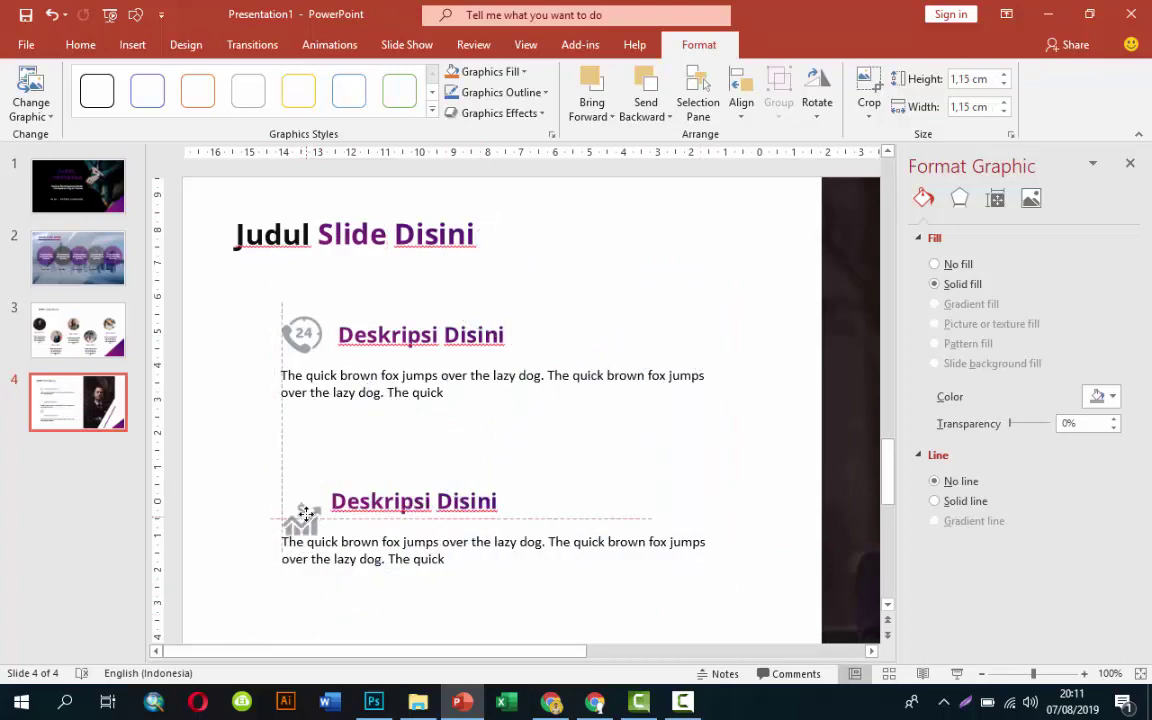
Insert the tag SVG, fill it grey, and resize it to 1.28 cm beside the third heading
{"action": "scroll", "coordinate": [527, 513], "scroll_direction": "down", "scroll_amount": 1}
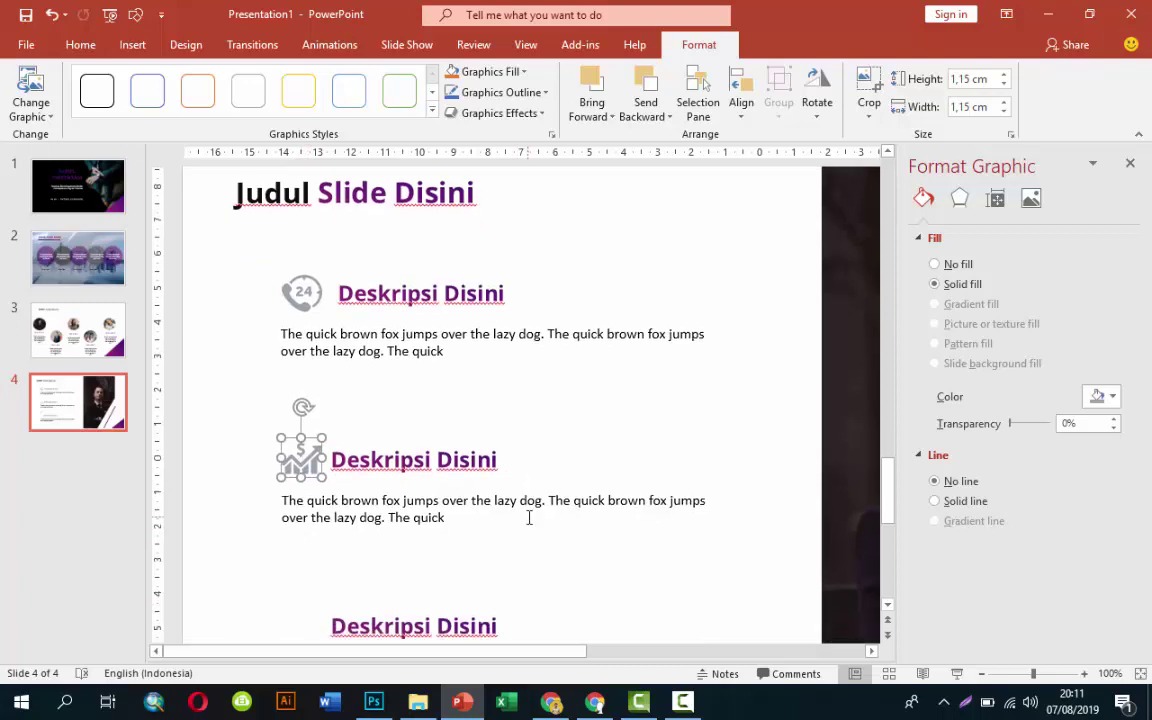
{"action": "scroll", "coordinate": [522, 525], "scroll_direction": "down", "scroll_amount": 2}
{"action": "left_click", "coordinate": [131, 45]}
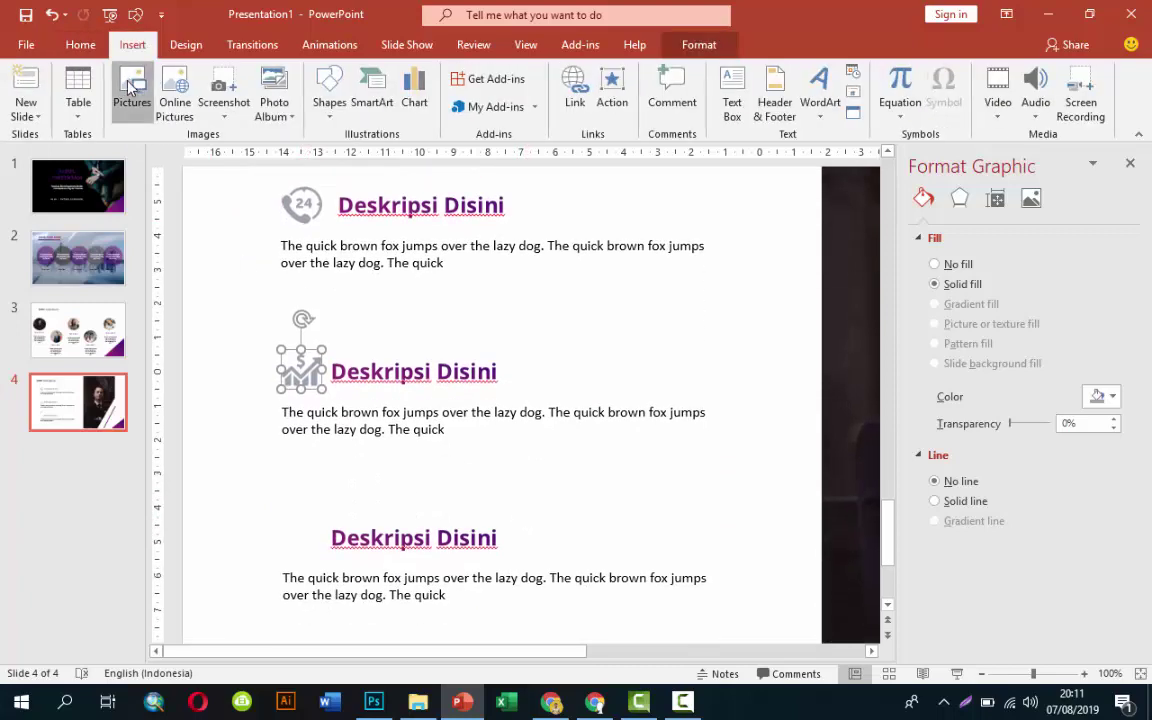
{"action": "left_click", "coordinate": [132, 95]}
{"action": "double_click", "coordinate": [478, 241]}
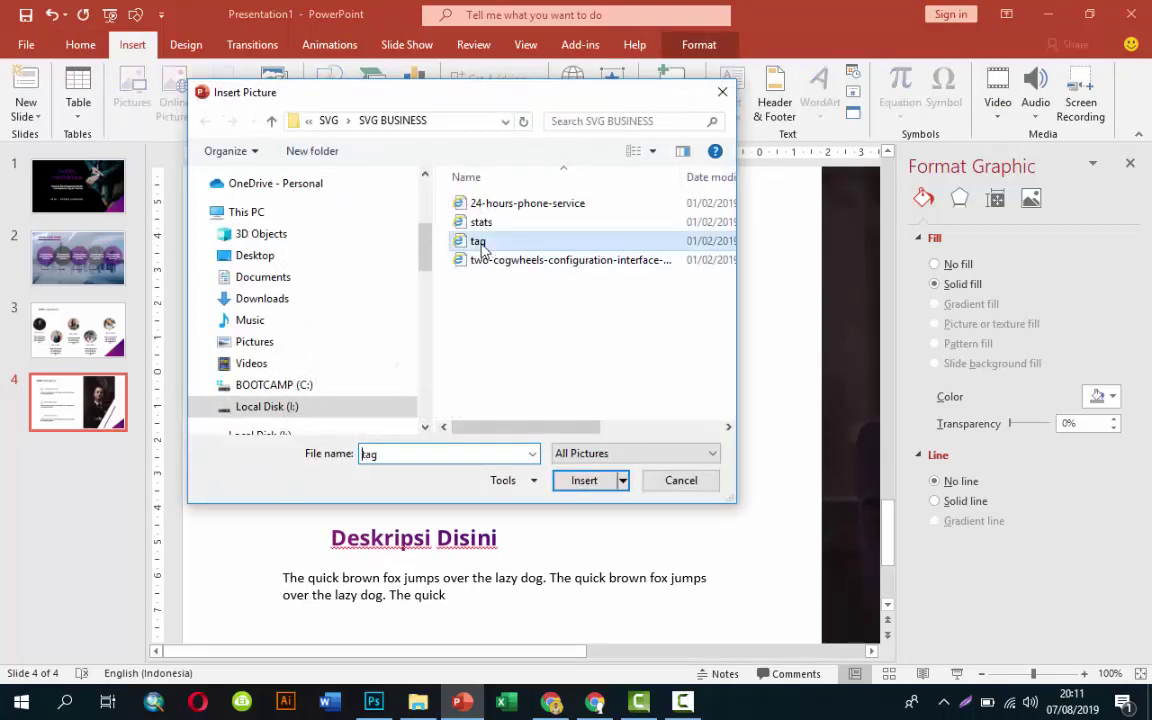
{"action": "left_click", "coordinate": [1098, 397]}
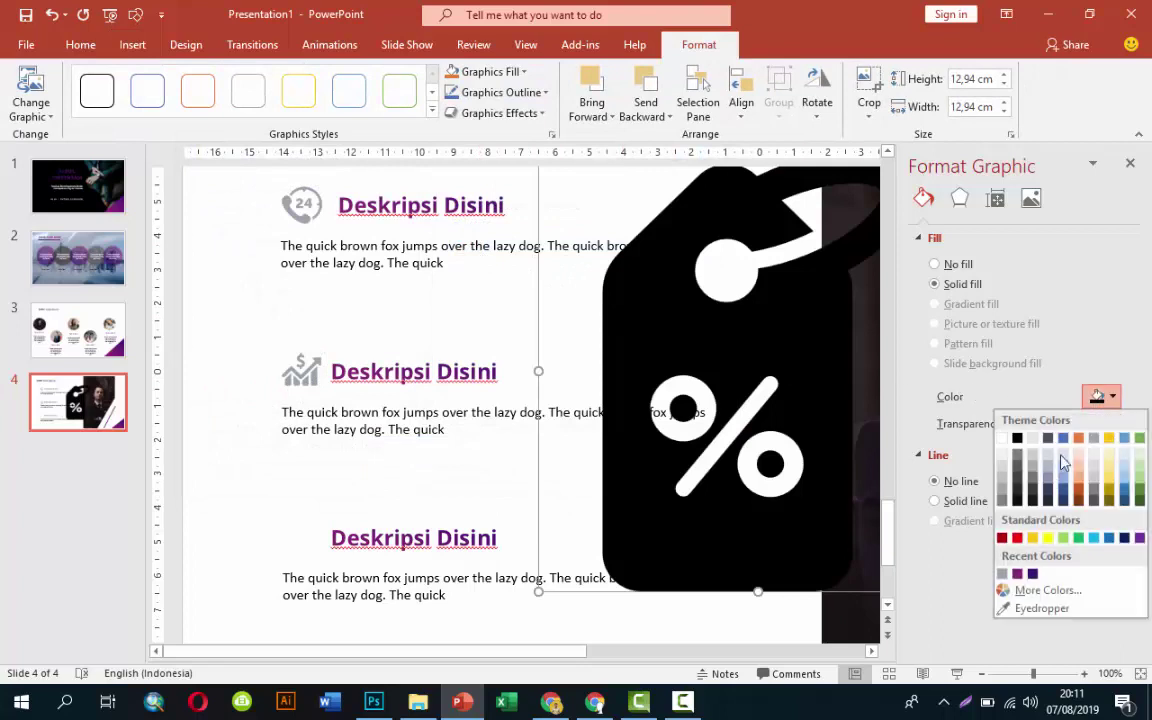
{"action": "left_click", "coordinate": [1003, 573]}
{"action": "left_click_drag", "start_coordinate": [590, 469], "coordinate": [590, 469]}
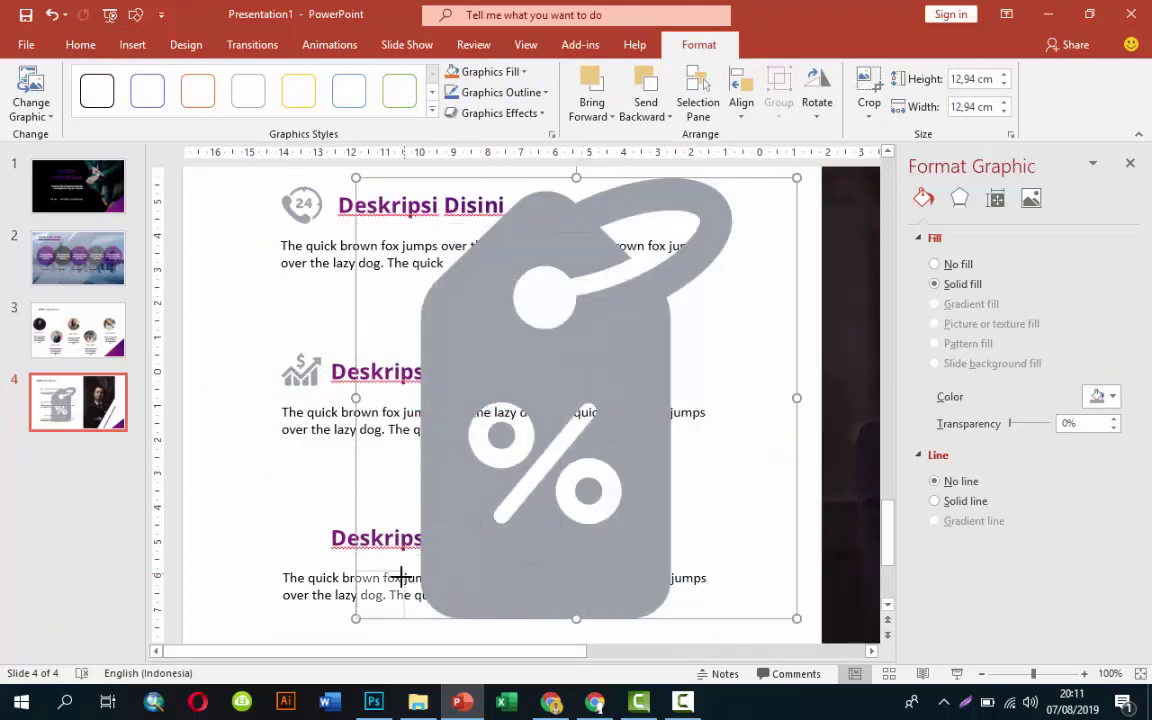
{"action": "mouse_move", "coordinate": [437, 542]}
{"action": "left_mouse_down"}
{"action": "mouse_move", "coordinate": [390, 584]}
{"action": "mouse_move", "coordinate": [311, 558]}
{"action": "mouse_move", "coordinate": [306, 538]}
{"action": "left_mouse_up"}
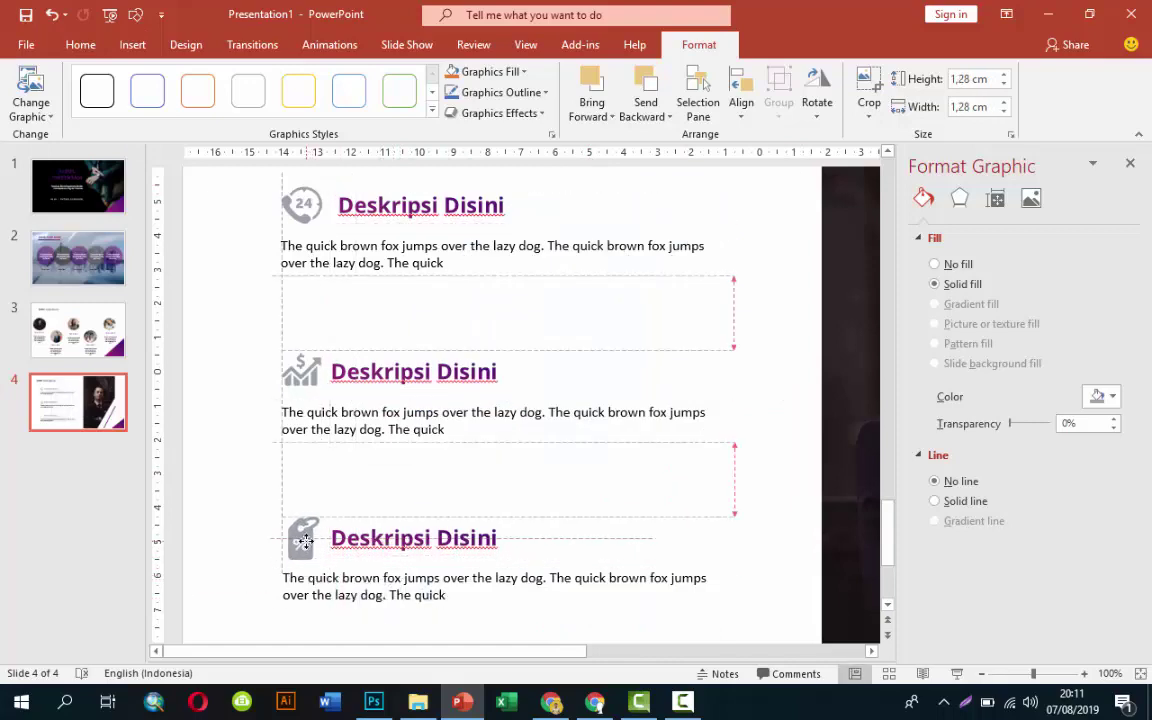
{"action": "left_click", "coordinate": [240, 524]}
{"action": "scroll", "coordinate": [306, 515], "scroll_direction": "down", "scroll_amount": 3, "text": "ctrl"}
Slide the thin purple diagonal line down-left along the photo's edge
{"action": "scroll", "coordinate": [306, 515], "scroll_direction": "down", "scroll_amount": 1, "text": "ctrl"}
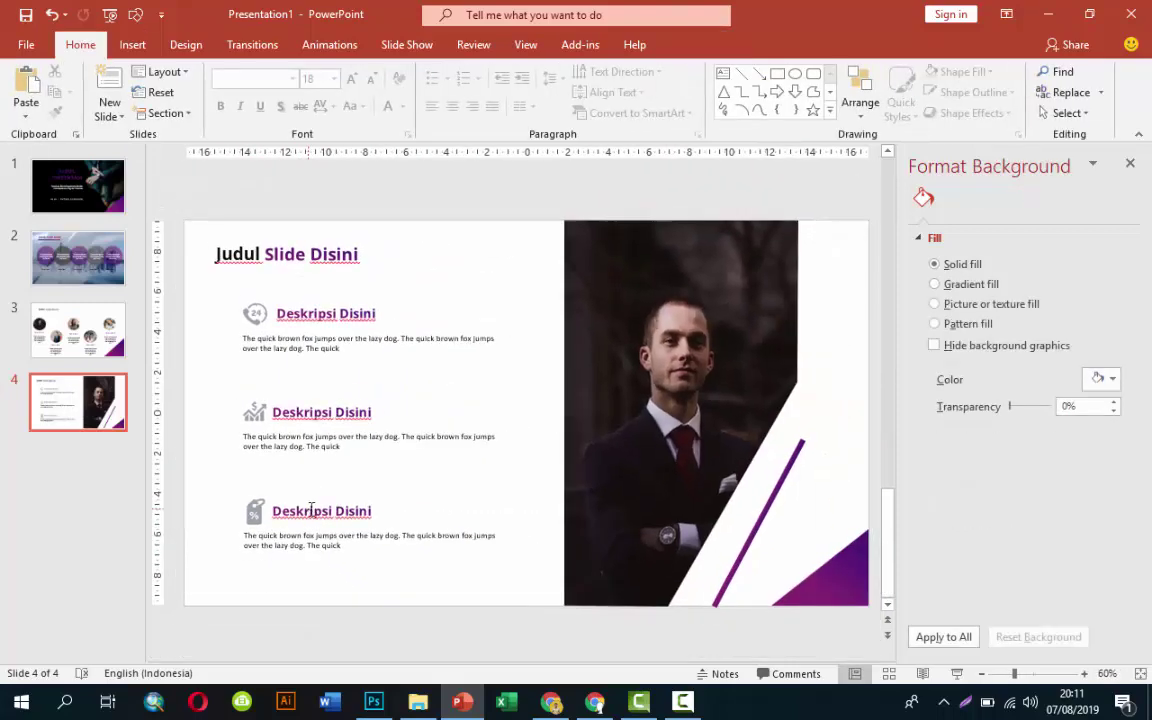
{"action": "scroll", "coordinate": [507, 516], "scroll_direction": "down", "scroll_amount": 1, "text": "ctrl"}
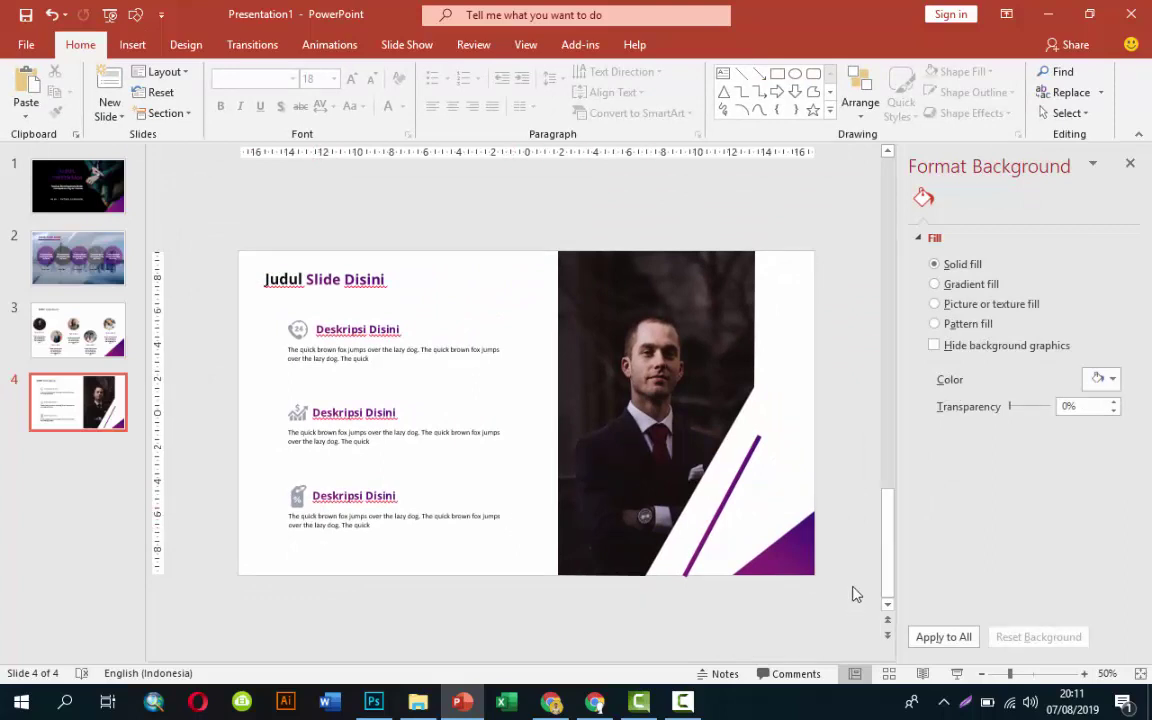
{"action": "left_click", "coordinate": [740, 478]}
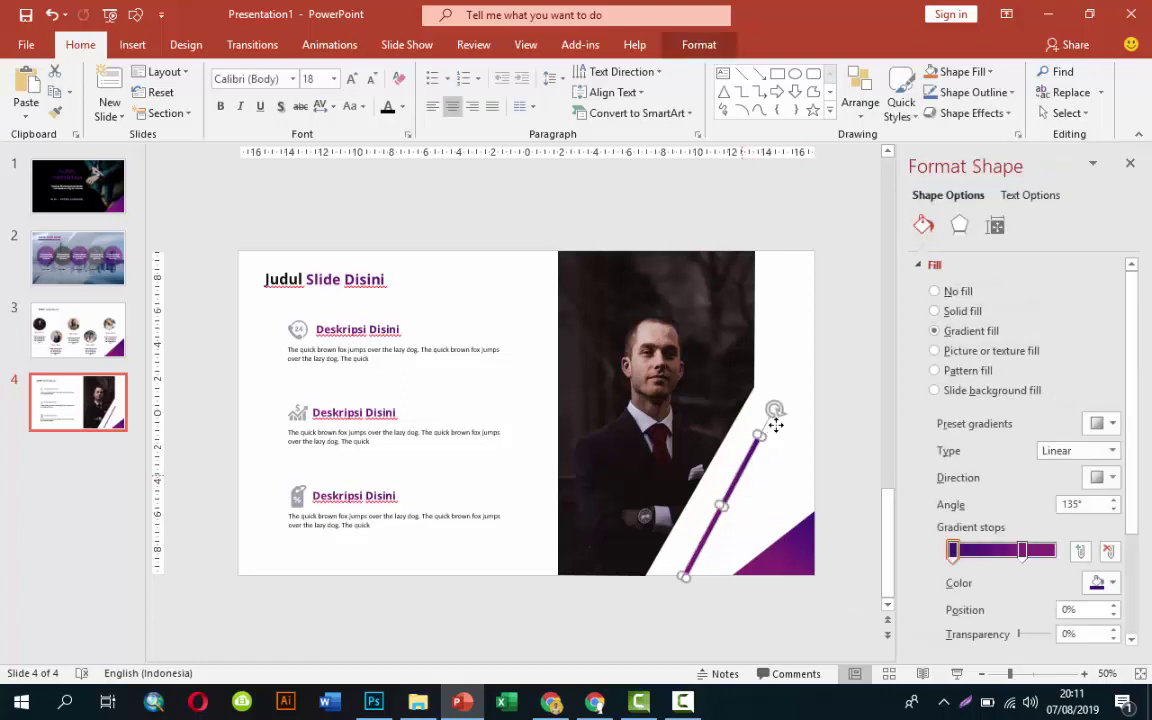
{"action": "scroll", "coordinate": [774, 430], "scroll_direction": "up", "scroll_amount": 2, "text": "ctrl"}
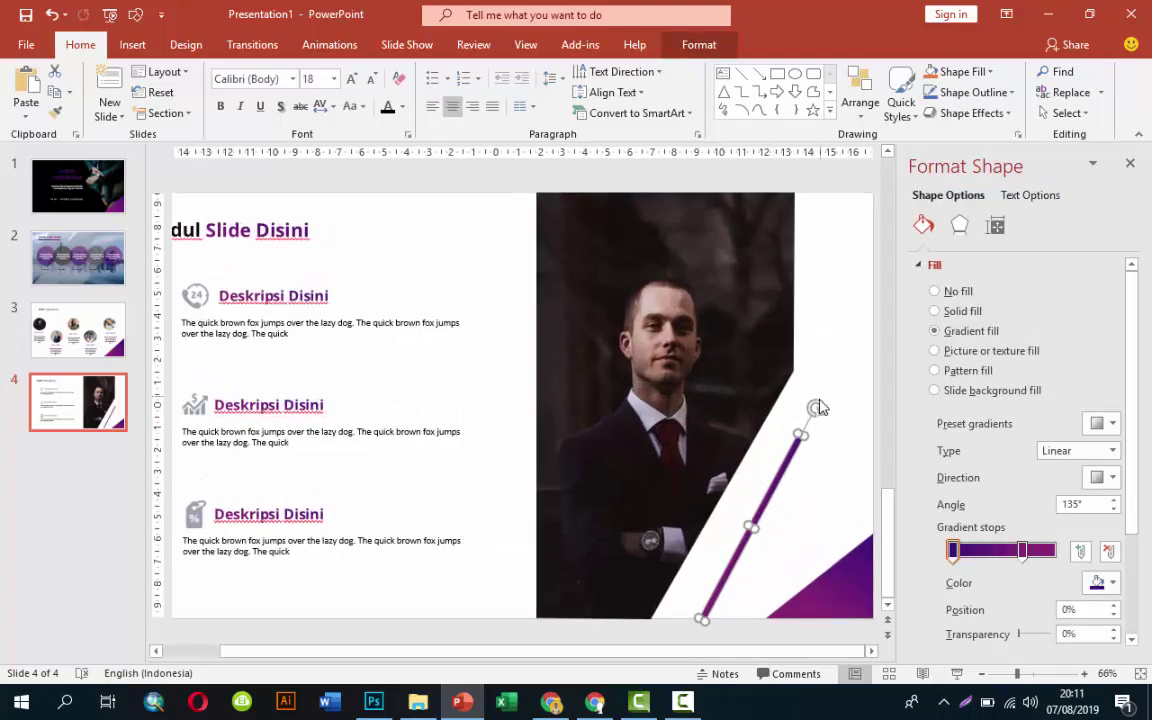
{"action": "left_click_drag", "start_coordinate": [818, 407], "coordinate": [818, 407]}
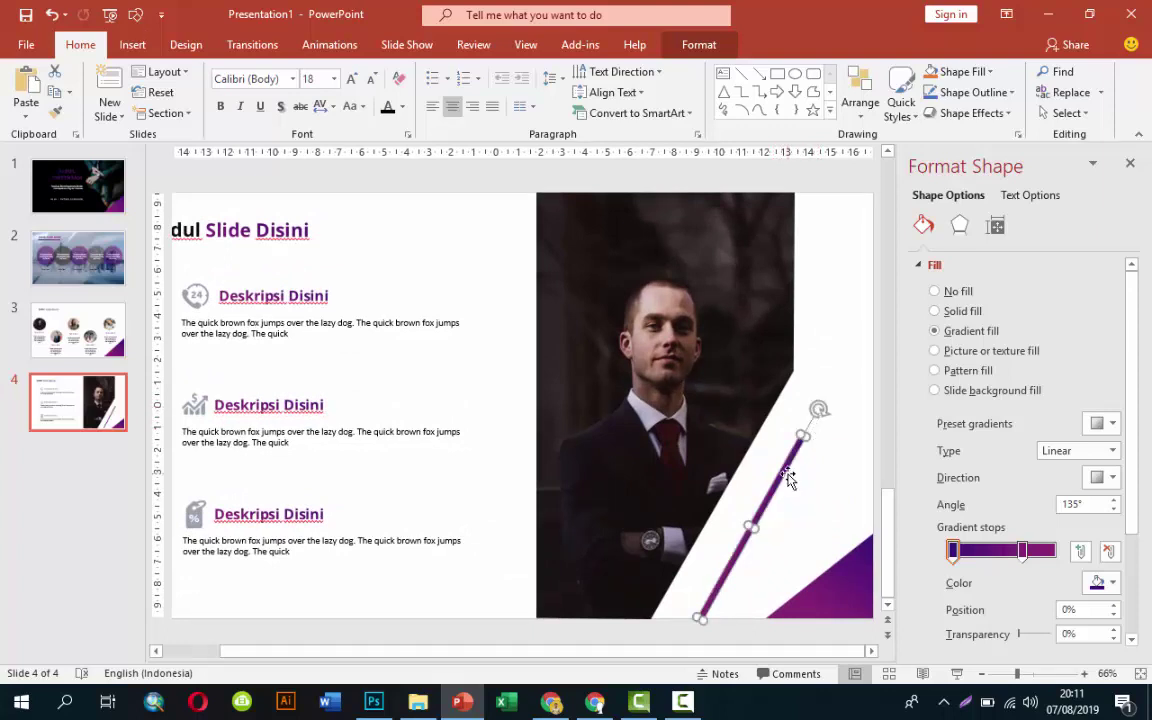
{"action": "mouse_move", "coordinate": [789, 478]}
{"action": "left_mouse_down"}
{"action": "mouse_move", "coordinate": [745, 457]}
{"action": "mouse_move", "coordinate": [761, 527]}
{"action": "left_mouse_up"}
Use Edit Points to raise the purple corner triangle's top vertex higher
{"action": "scroll", "coordinate": [775, 480], "scroll_direction": "down", "scroll_amount": 1}
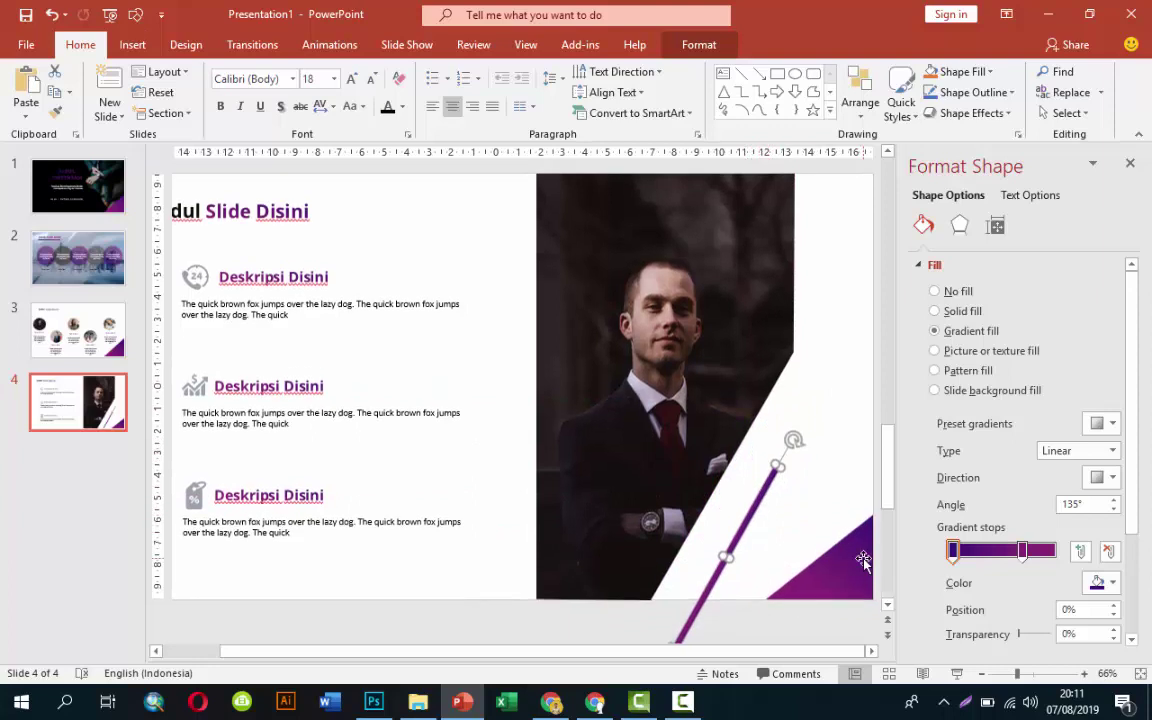
{"action": "left_click", "coordinate": [862, 556]}
{"action": "right_click", "coordinate": [866, 563]}
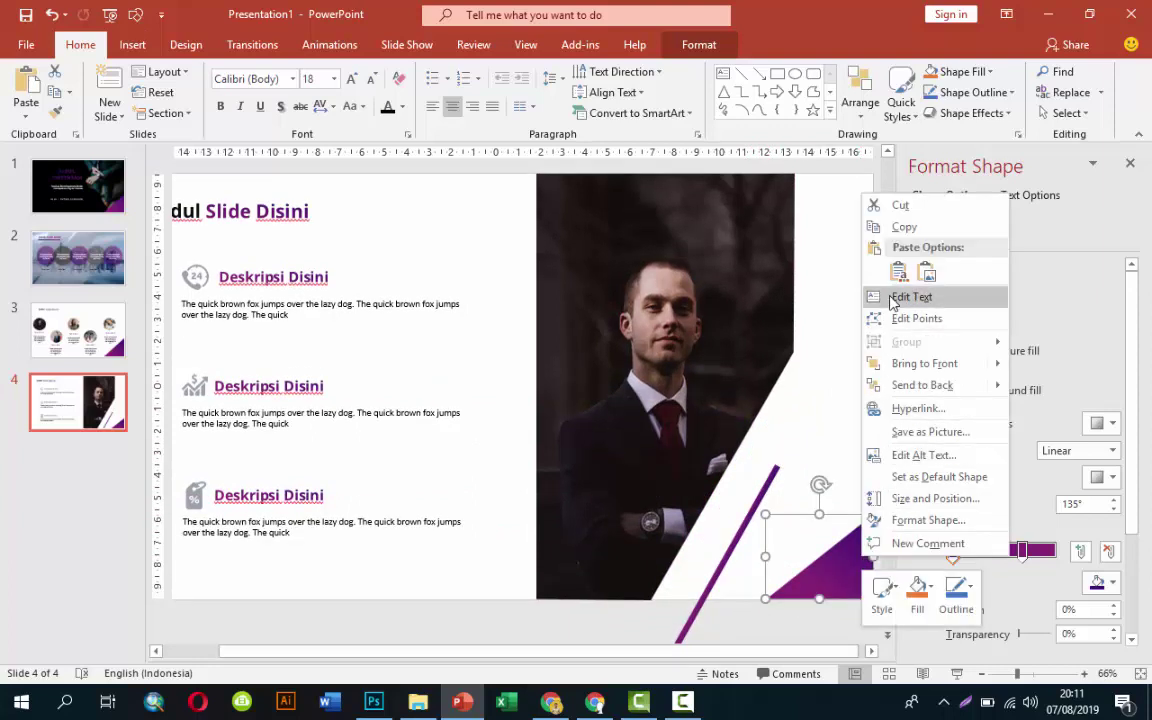
{"action": "left_click", "coordinate": [905, 318]}
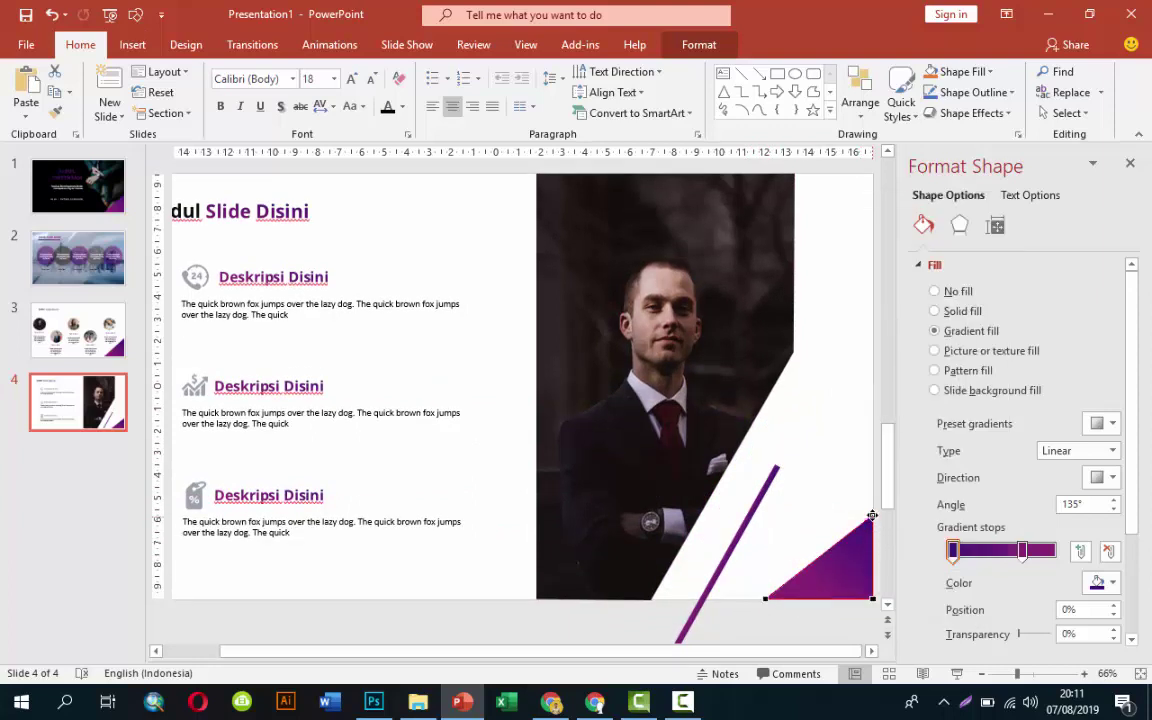
{"action": "left_click_drag", "start_coordinate": [871, 516], "coordinate": [868, 428]}
{"action": "left_click", "coordinate": [858, 388]}
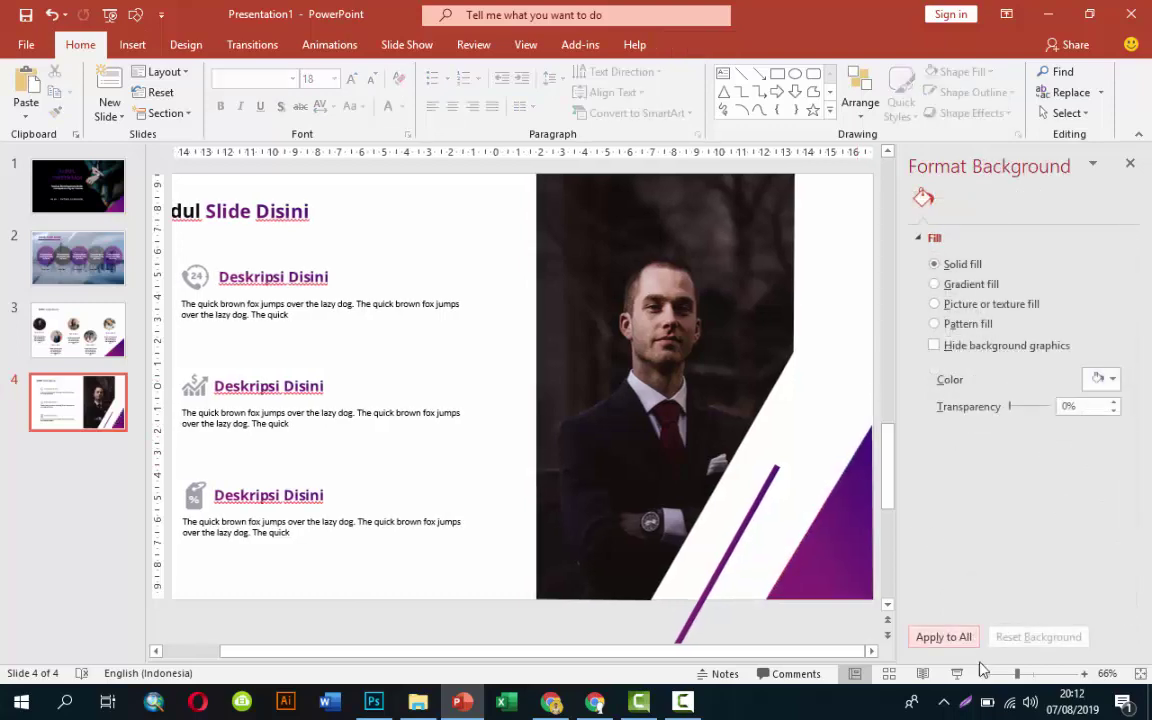
{"action": "key", "text": "shift+F5"}
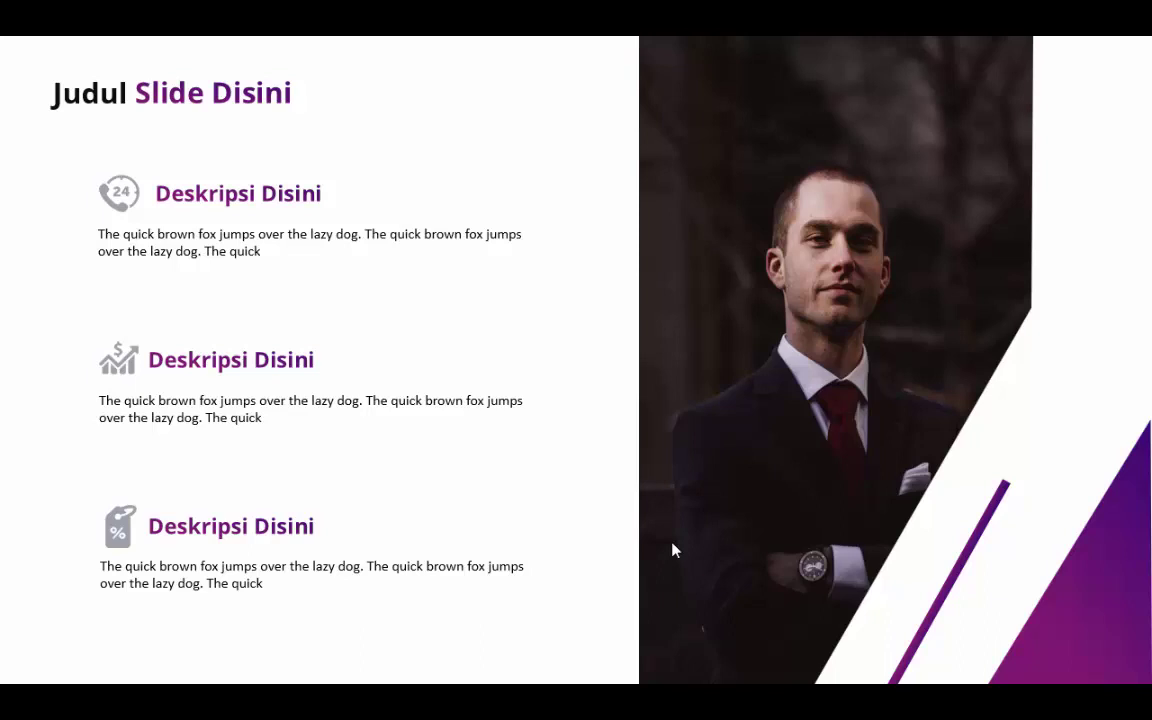
{"action": "key", "text": "Escape"}
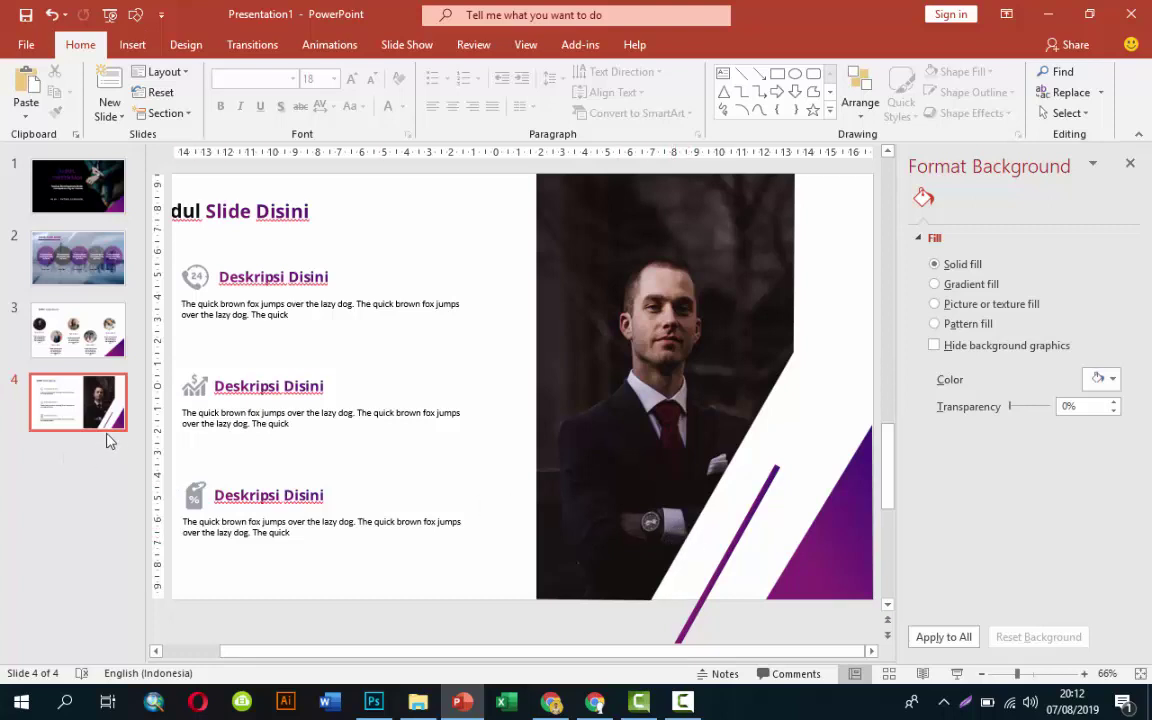
Close the Format Background pane, review slides 1 to 3, and return to slide 4
{"action": "left_click", "coordinate": [1130, 162]}
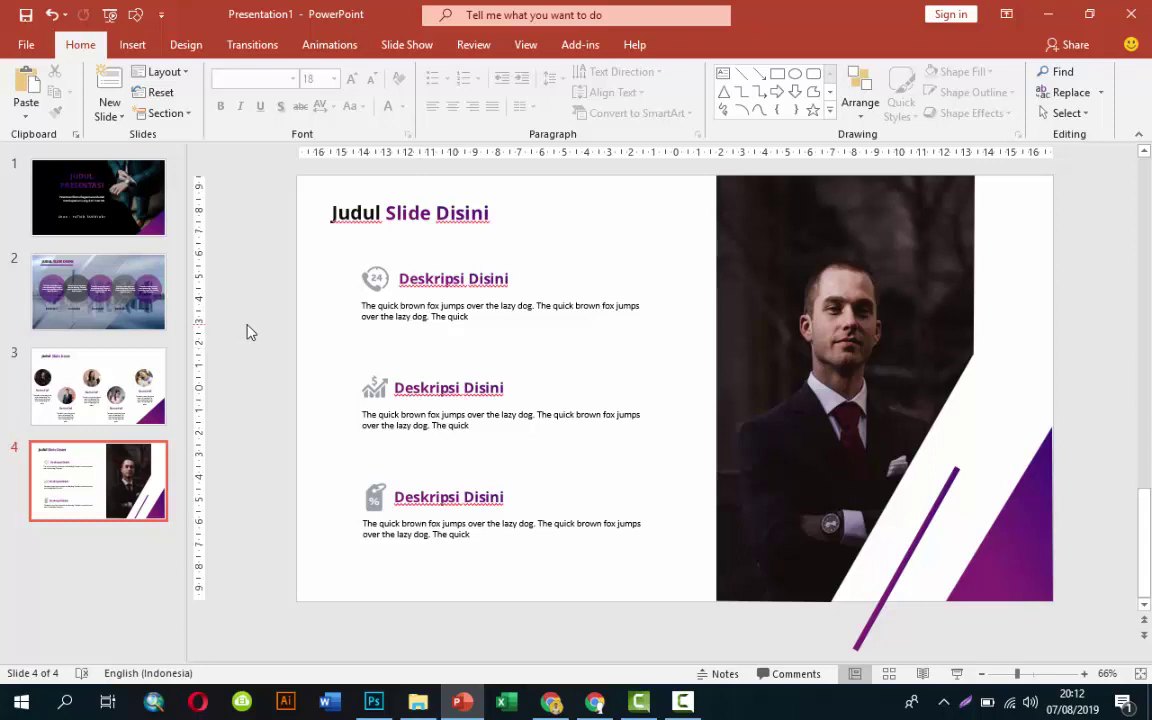
{"action": "left_click", "coordinate": [130, 187]}
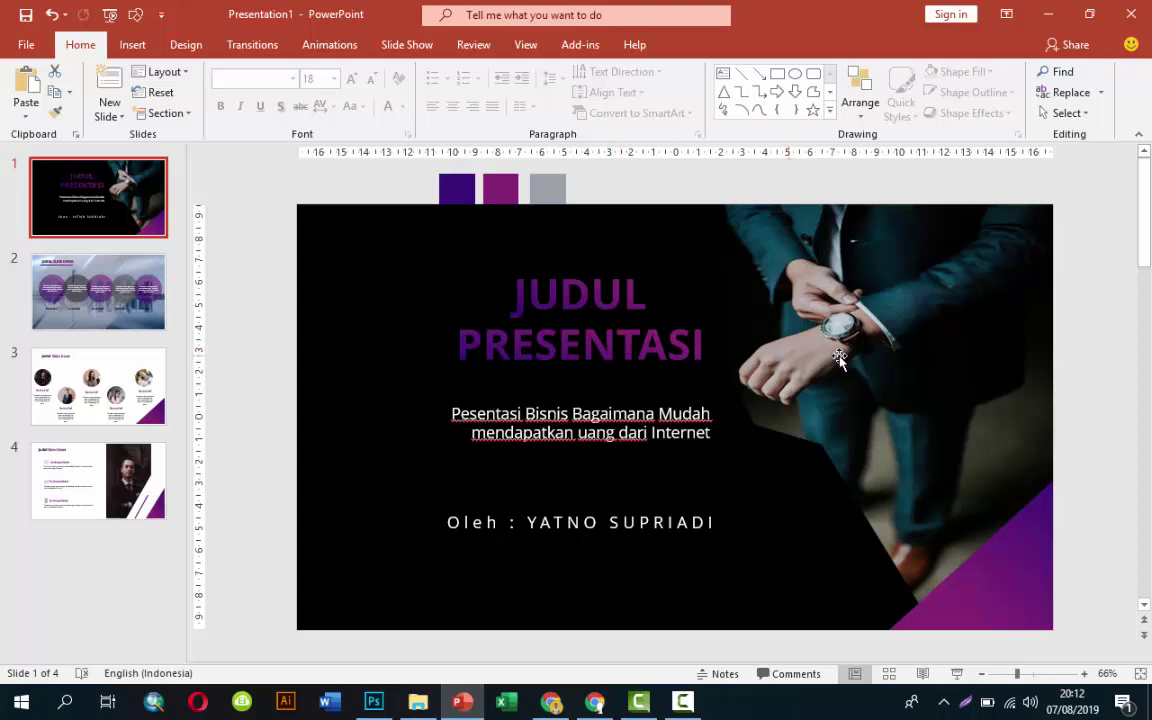
{"action": "left_click", "coordinate": [752, 318]}
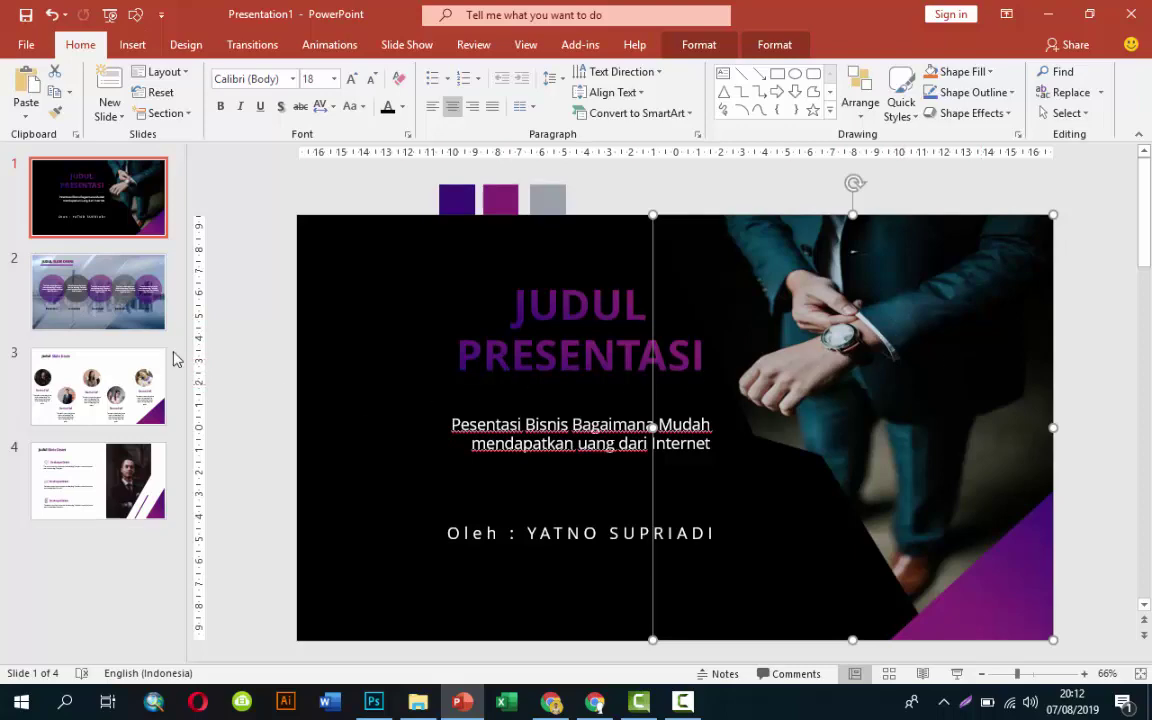
{"action": "left_click", "coordinate": [115, 285]}
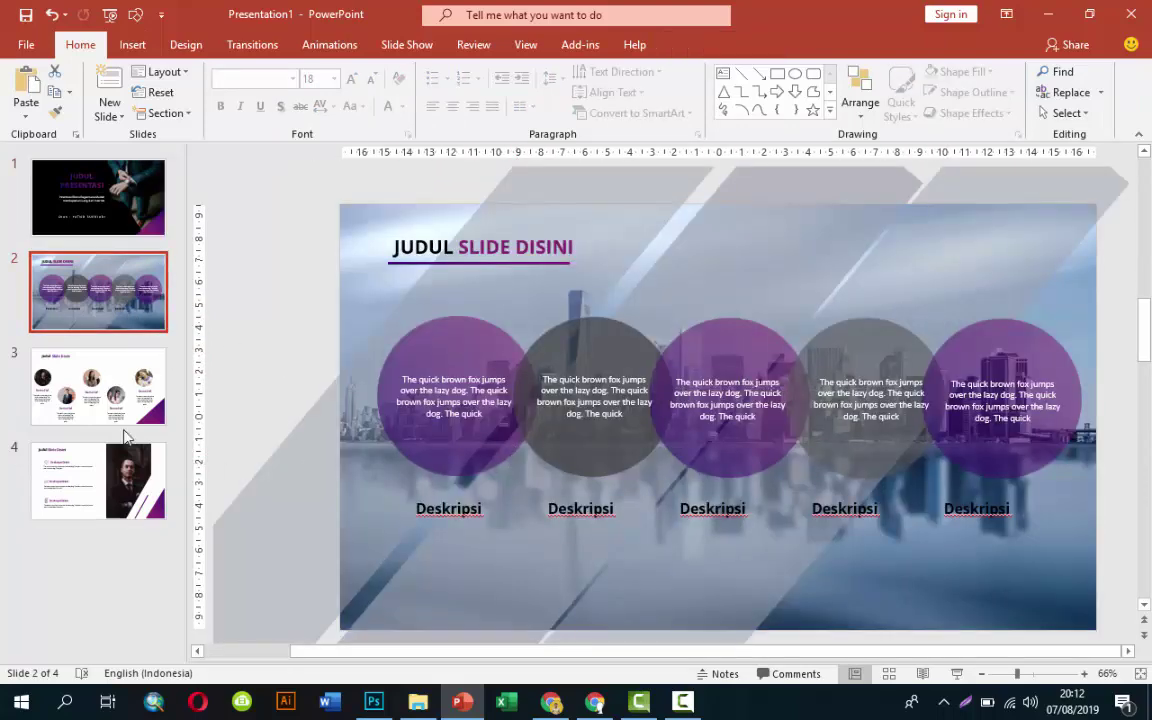
{"action": "left_click", "coordinate": [113, 390]}
{"action": "left_click", "coordinate": [125, 450]}
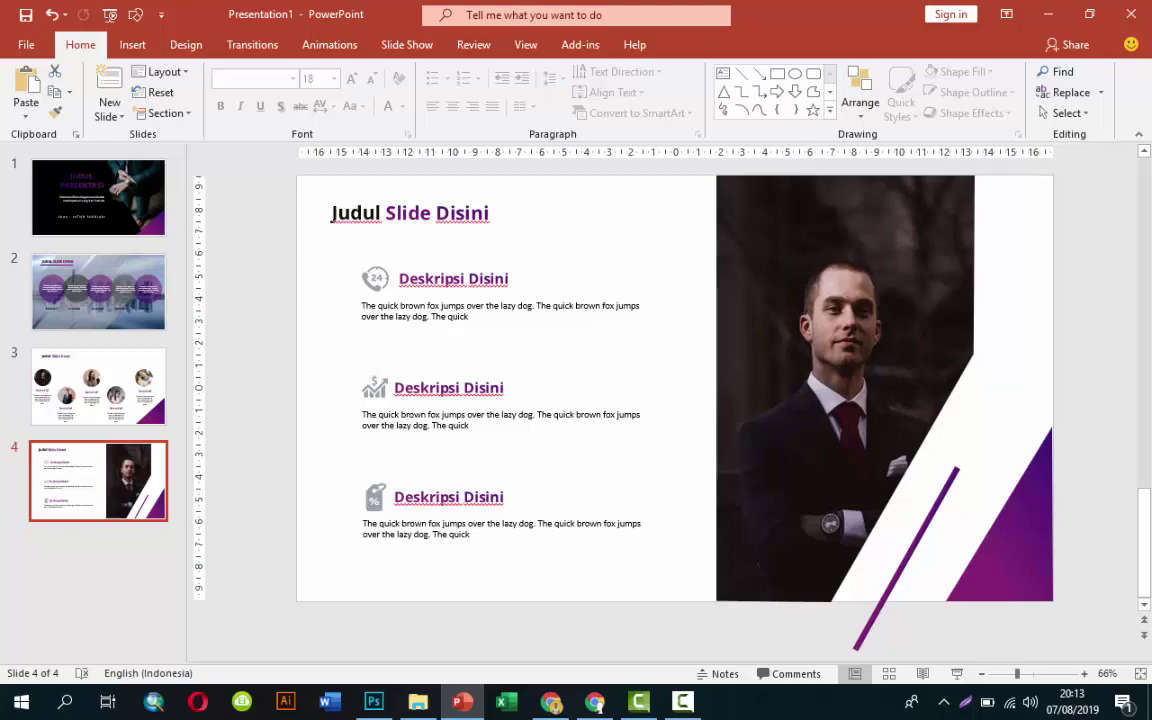
Run the slide show with F5 and advance from the title slide to the Deskripsi Disini slide
{"action": "key", "text": "F5"}
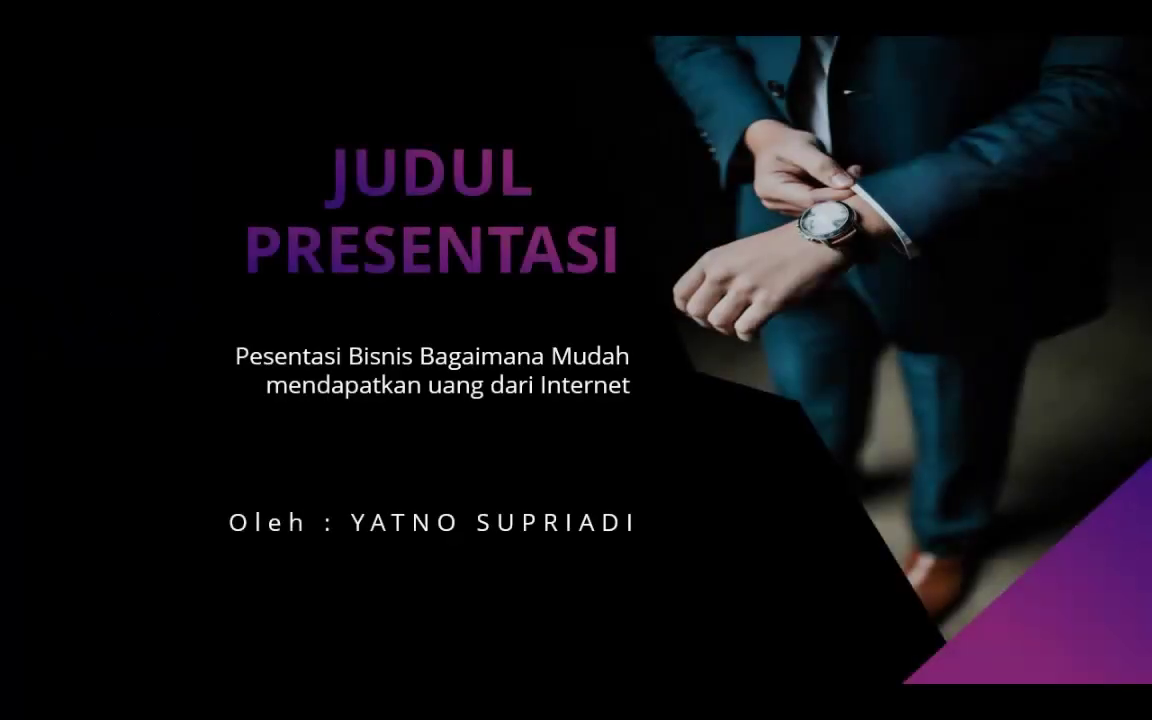
{"action": "key", "text": "Right"}
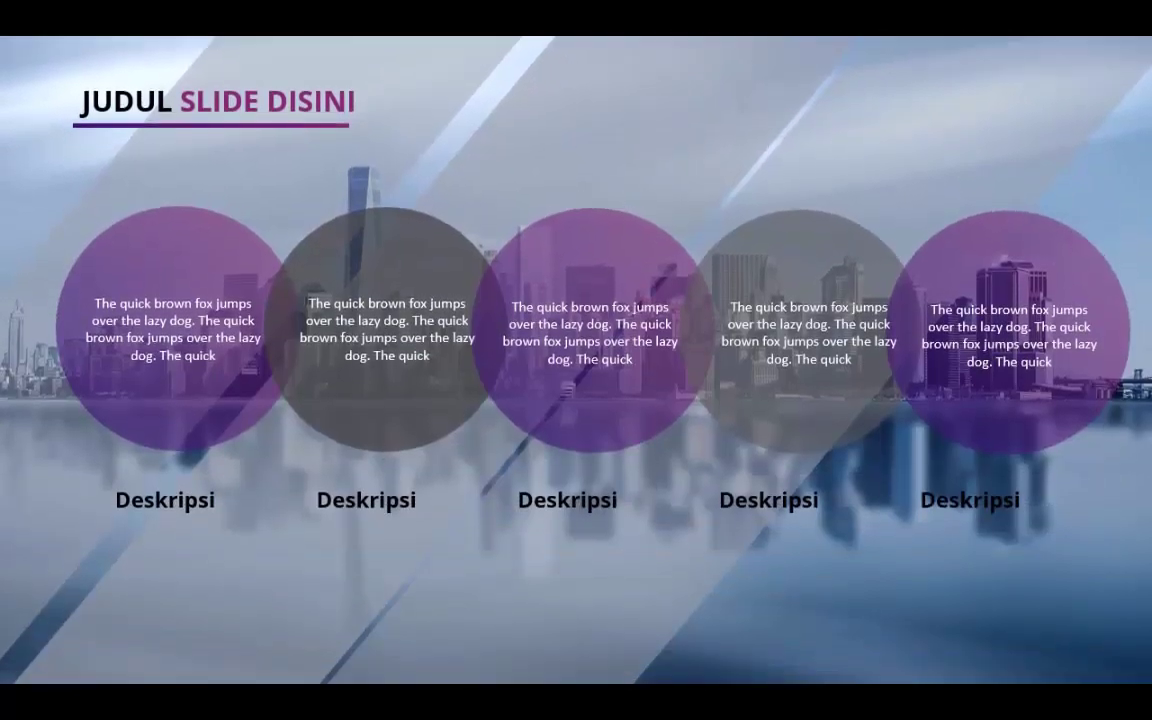
{"action": "key", "text": "Right"}
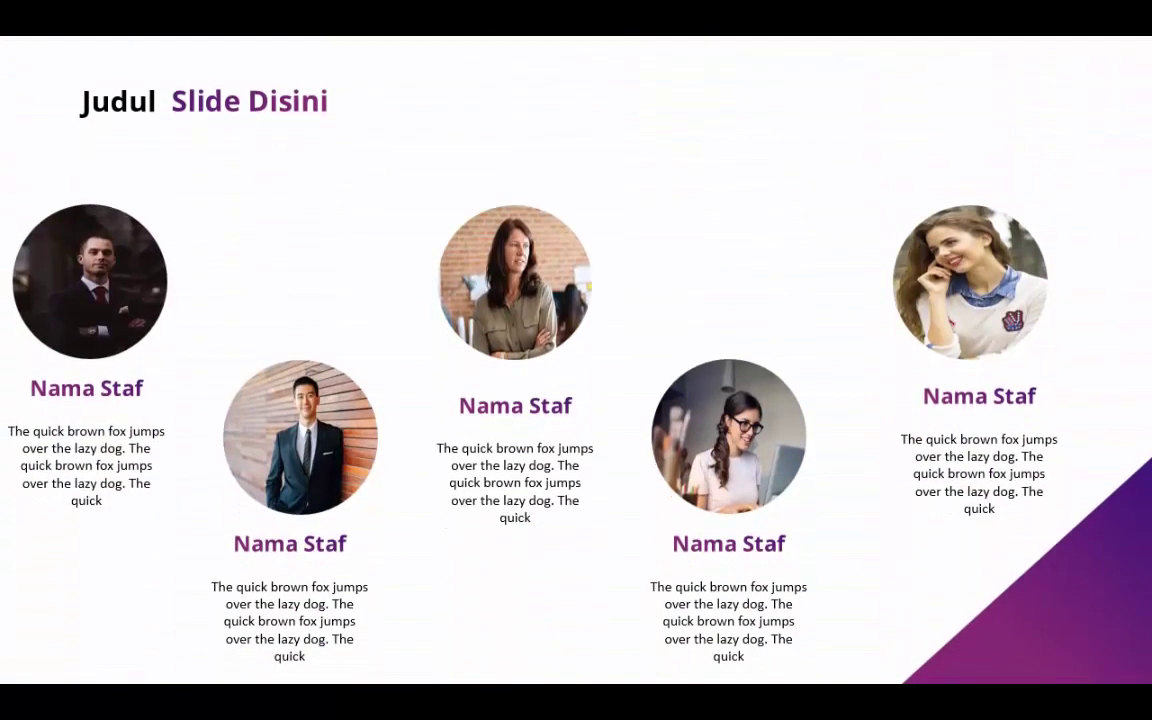
{"action": "key", "text": "Right"}
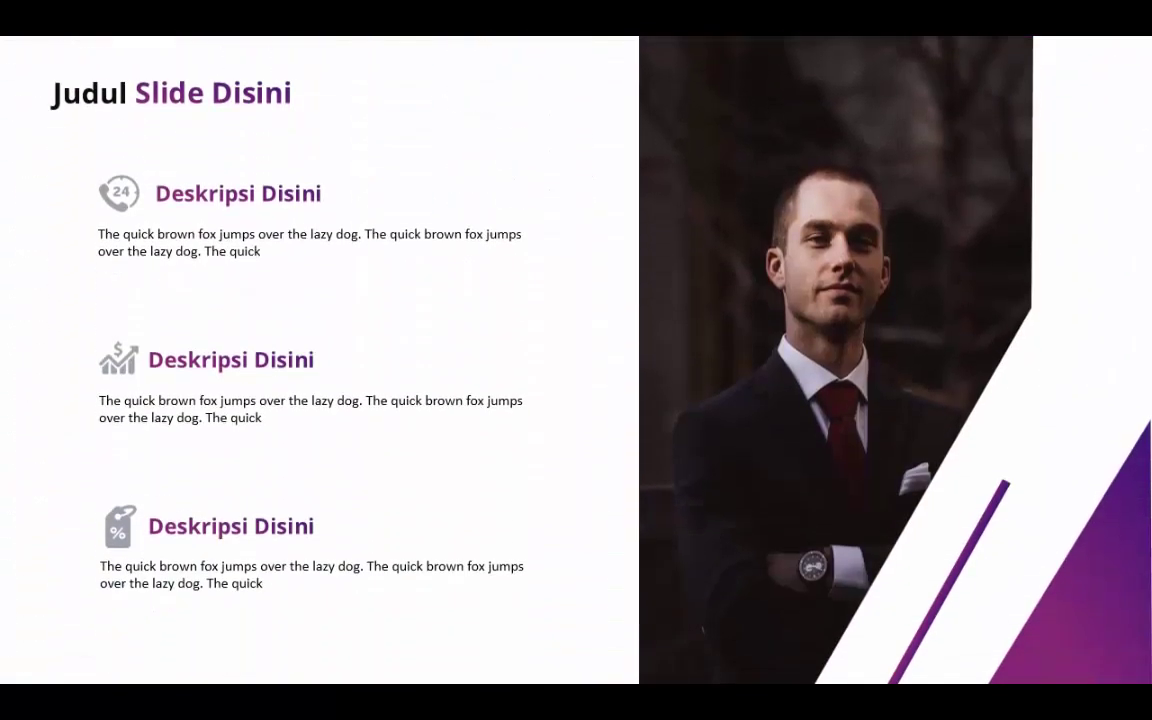